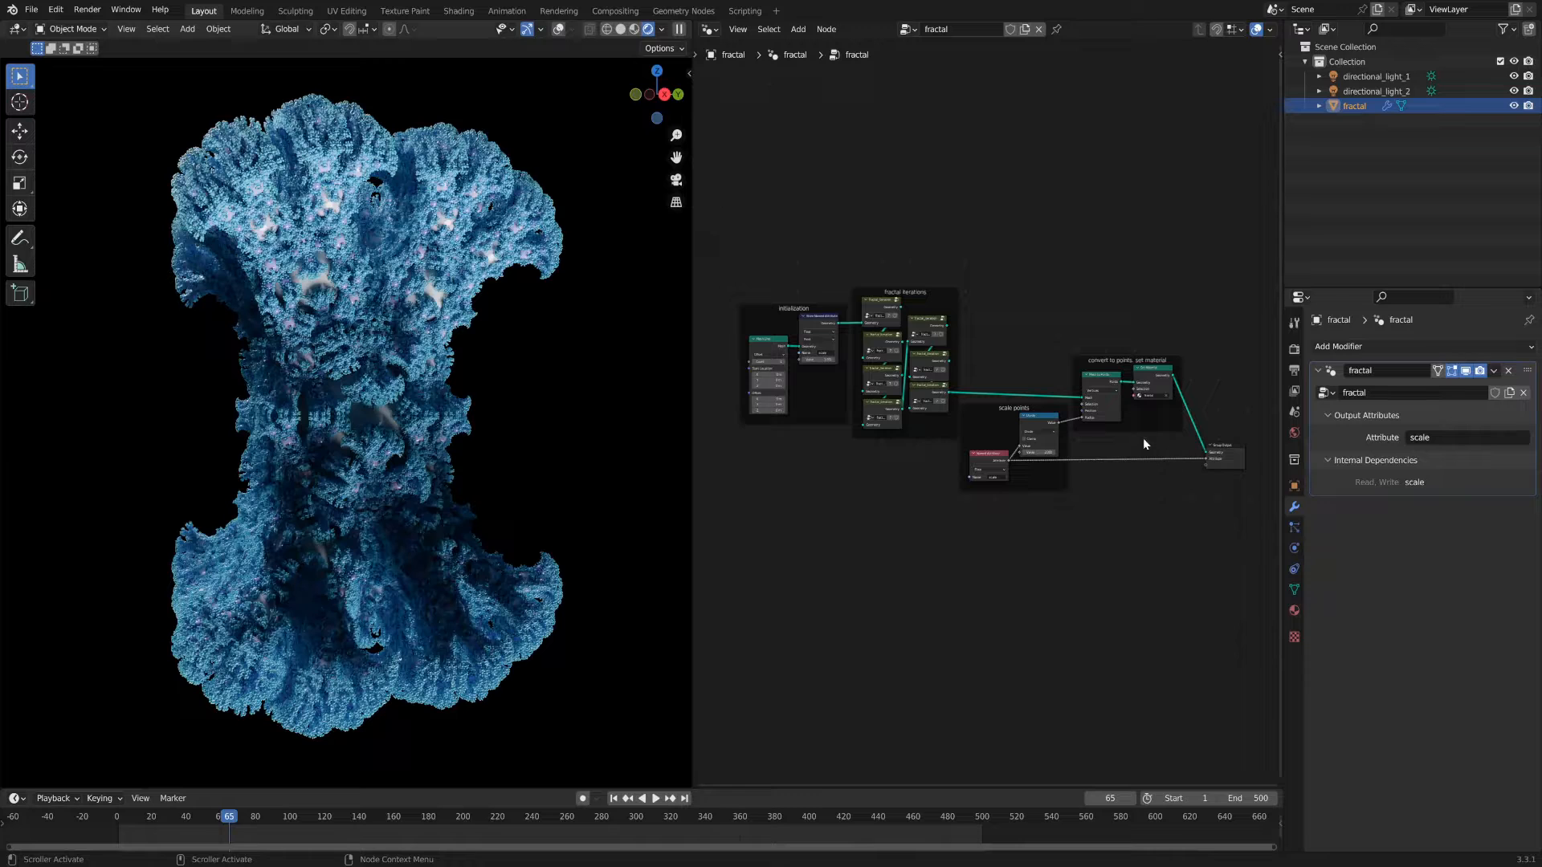
Step: Look inside the first fractal_iteration node group and return to the parent fractal node tree
{"action": "scroll", "coordinate": [927, 498], "scroll_direction": "up", "scroll_amount": 2}
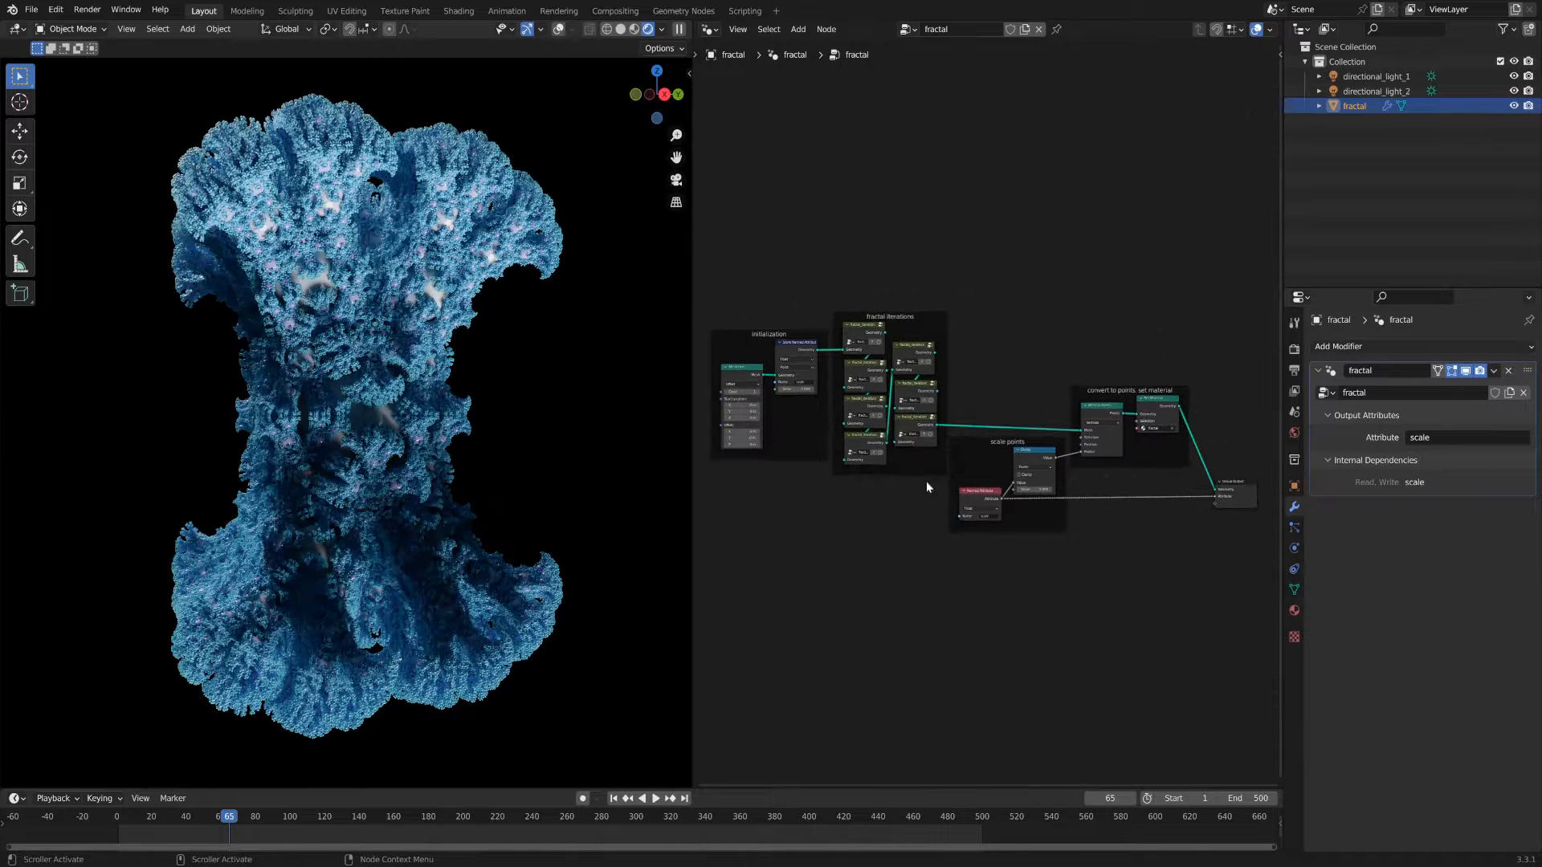
{"action": "scroll", "coordinate": [837, 268], "scroll_direction": "up", "scroll_amount": 2}
{"action": "key", "text": "Tab"}
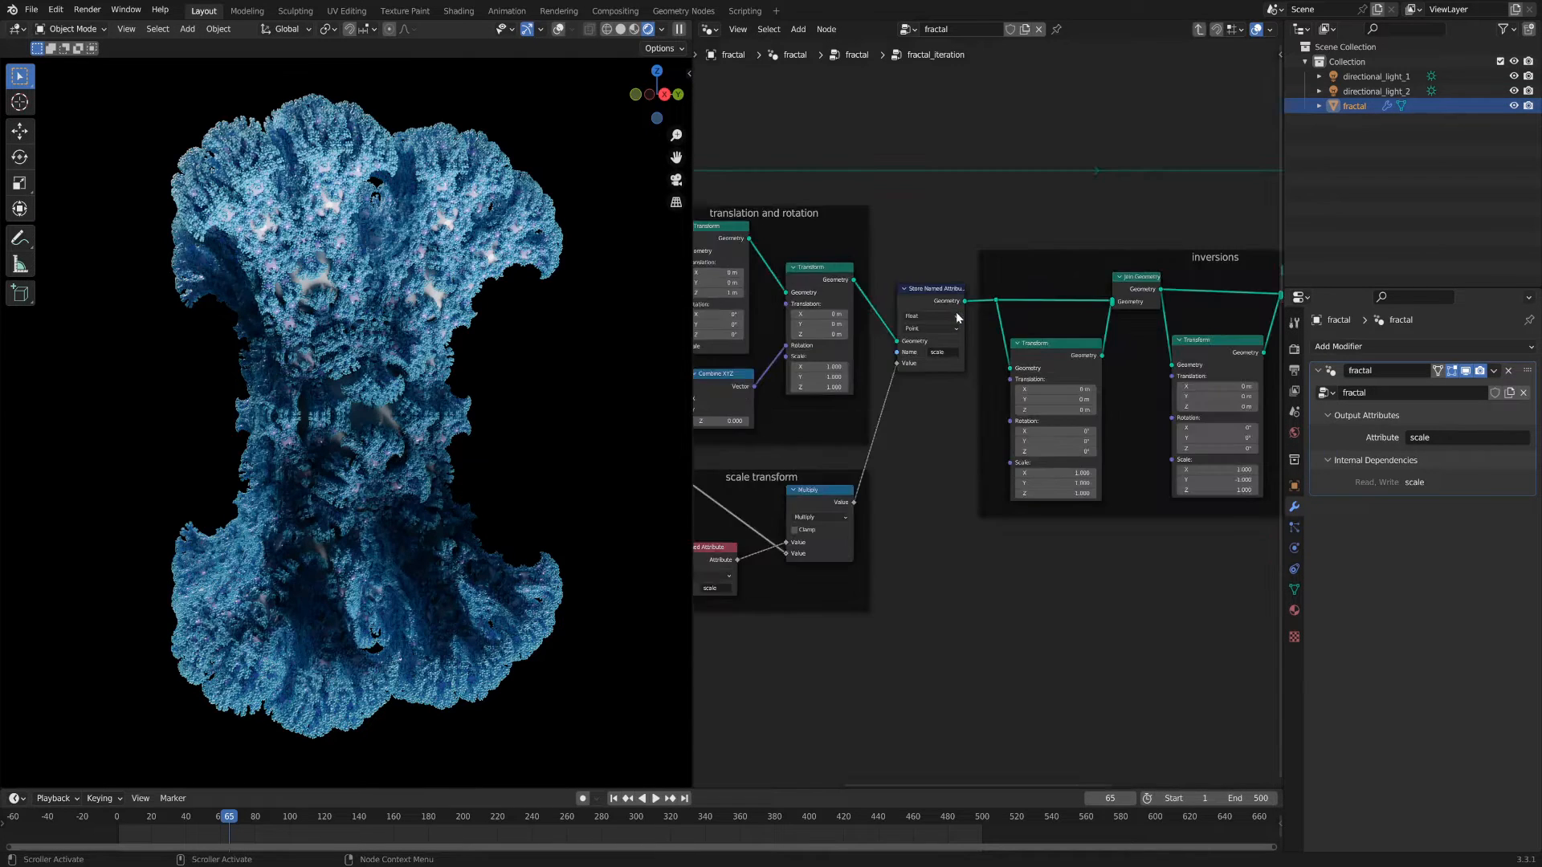
{"action": "scroll", "coordinate": [956, 316], "scroll_direction": "down", "scroll_amount": 4}
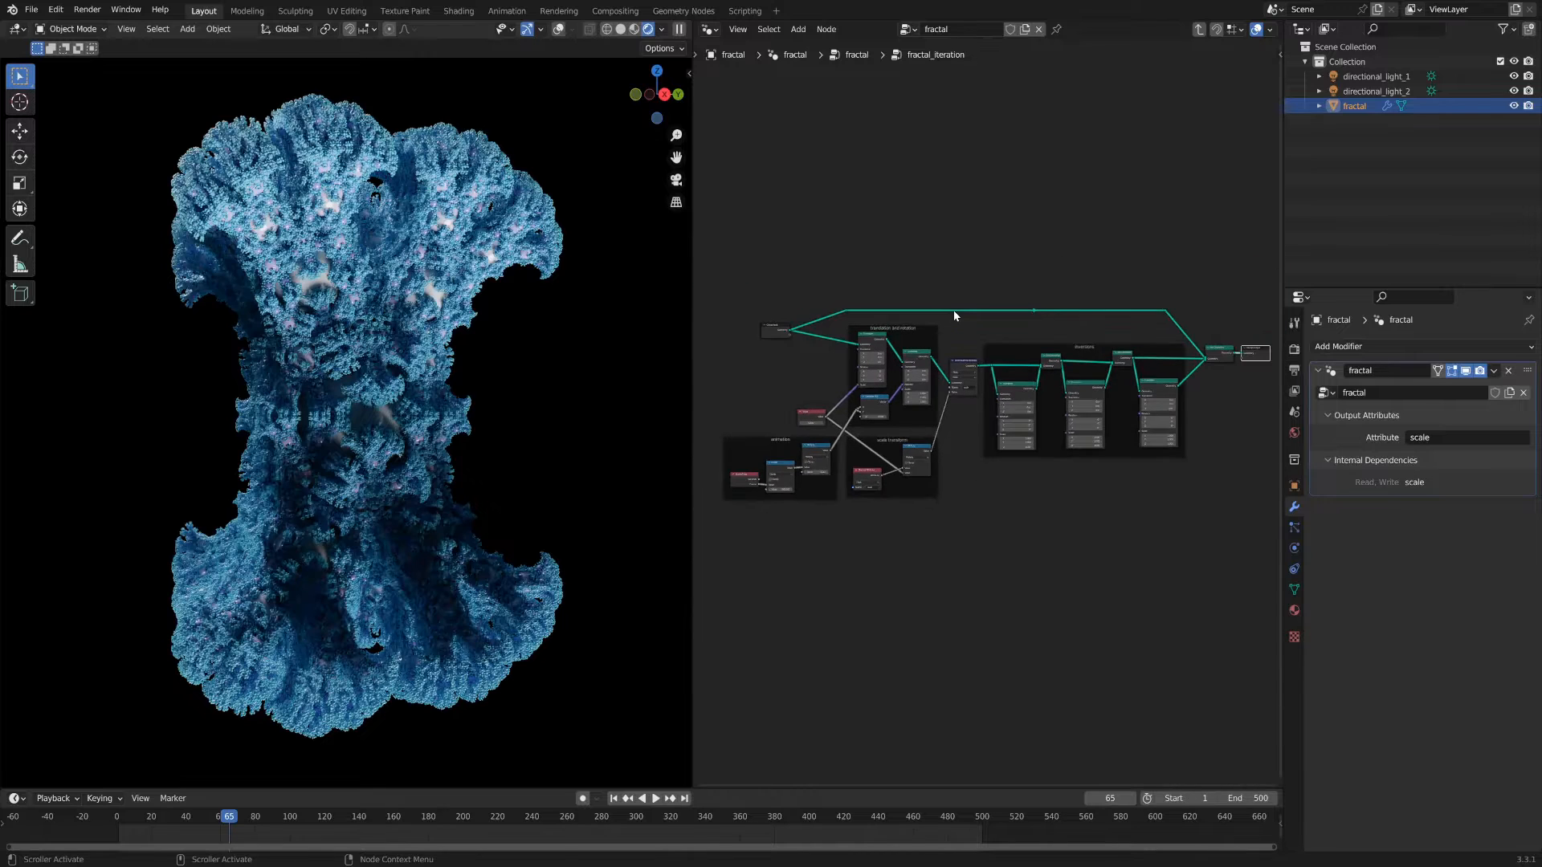
{"action": "key", "text": "Tab"}
{"action": "scroll", "coordinate": [1065, 374], "scroll_direction": "up", "scroll_amount": 3}
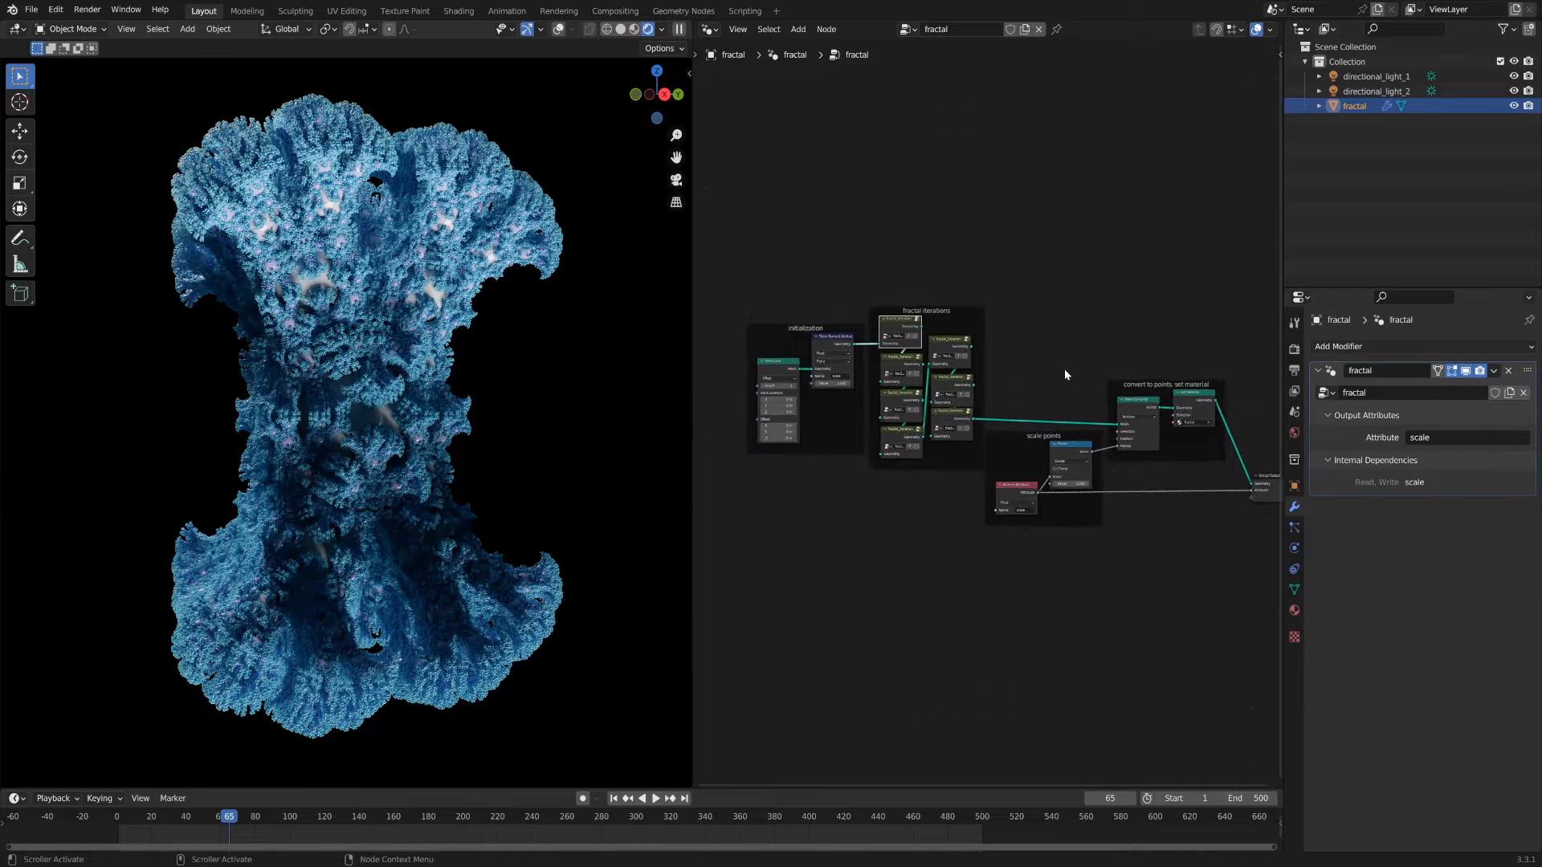
Step: Show the fractal material in the Shader Editor and inspect its node setup
{"action": "left_click", "coordinate": [710, 29]}
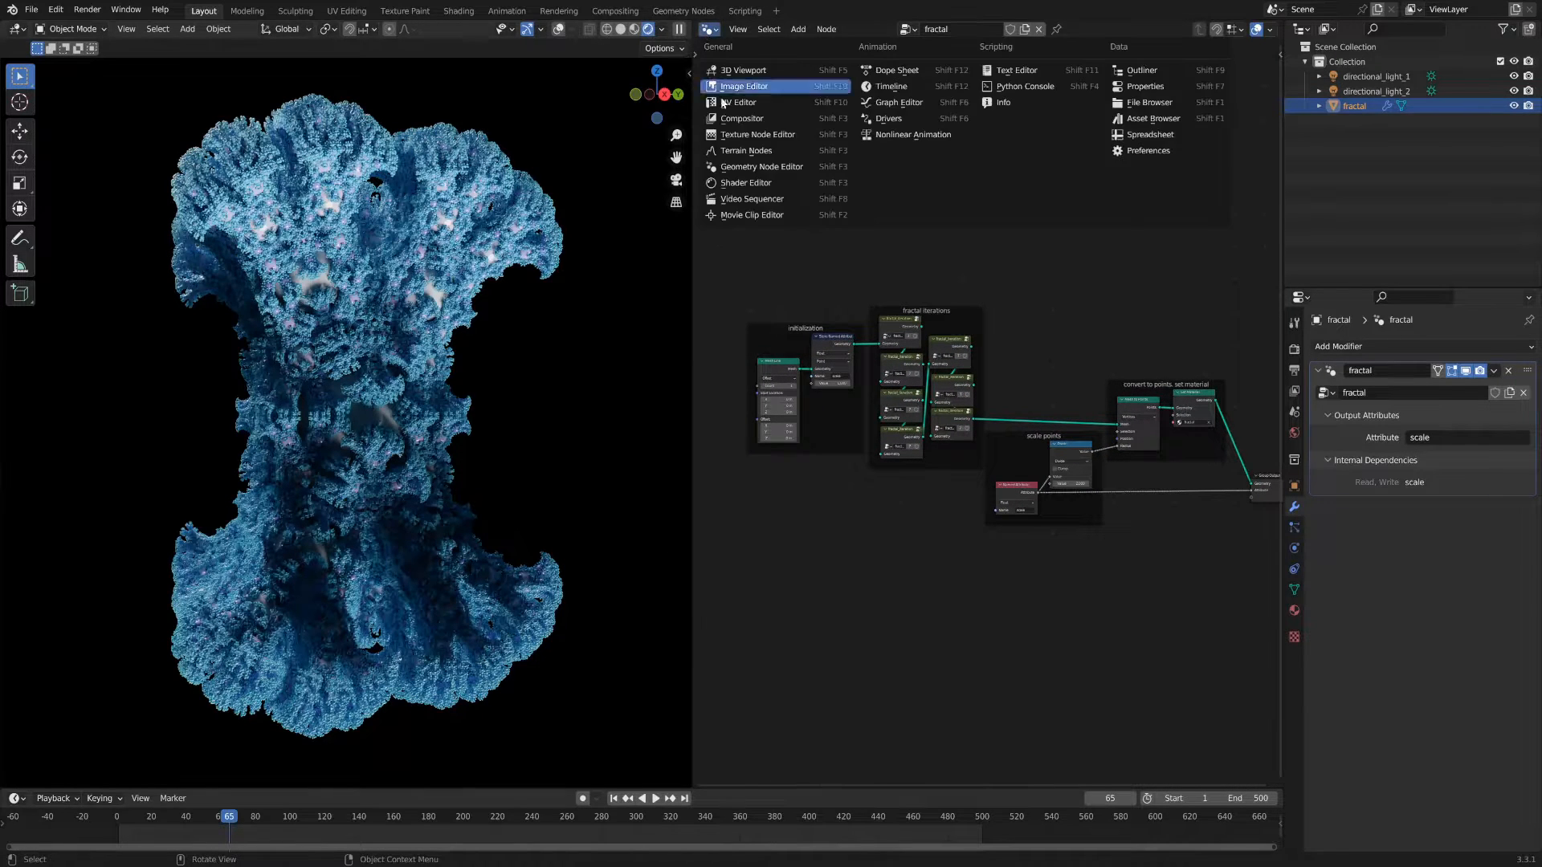
{"action": "left_click", "coordinate": [735, 183]}
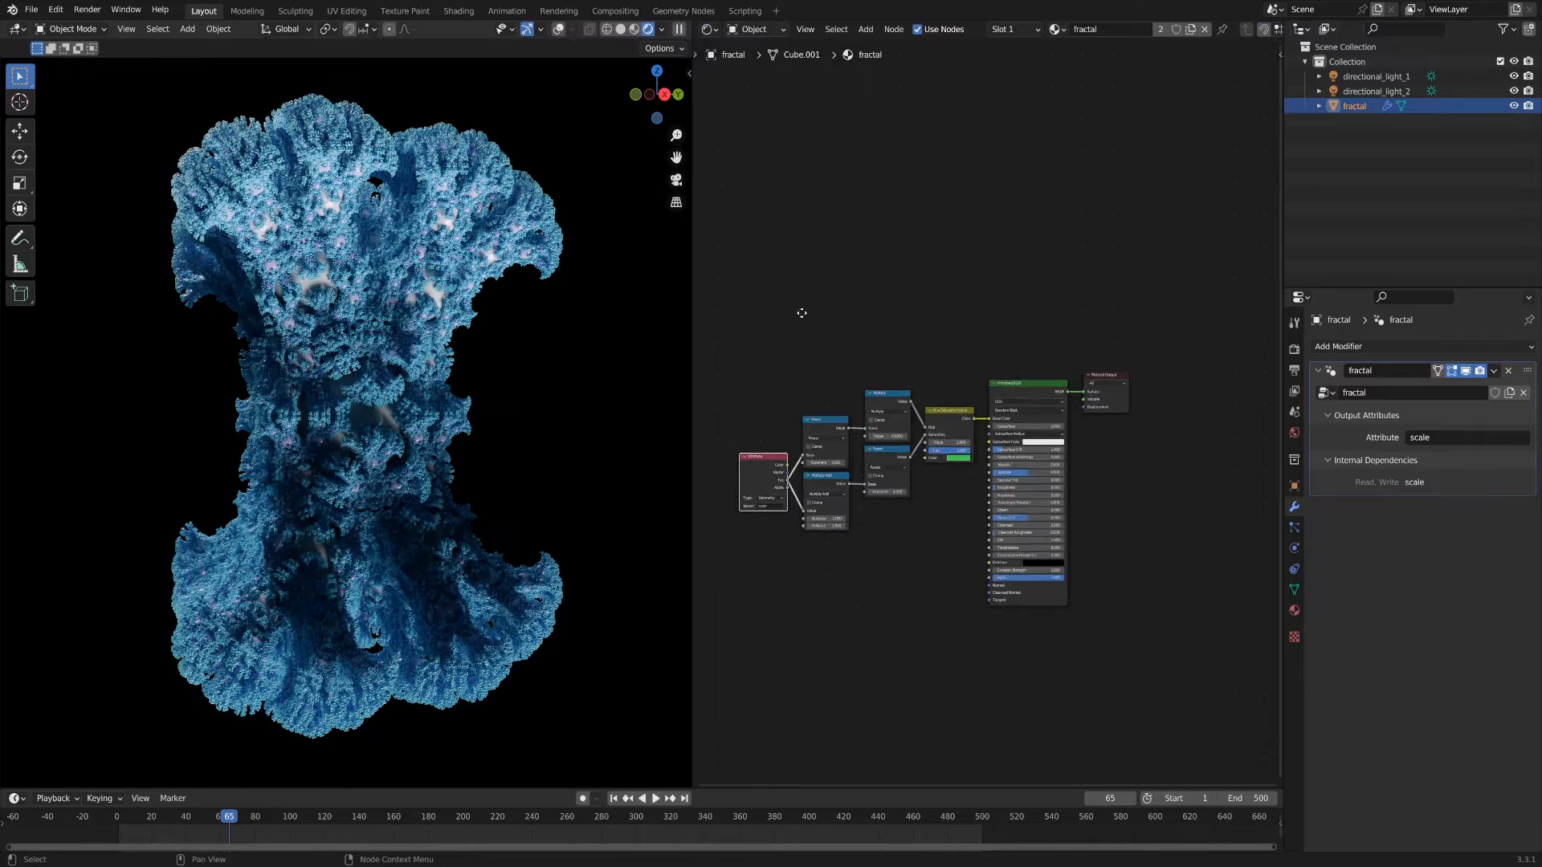
{"action": "middle_click_drag", "start_coordinate": [881, 315], "coordinate": [886, 287]}
{"action": "scroll", "coordinate": [886, 288], "scroll_direction": "up", "scroll_amount": 2}
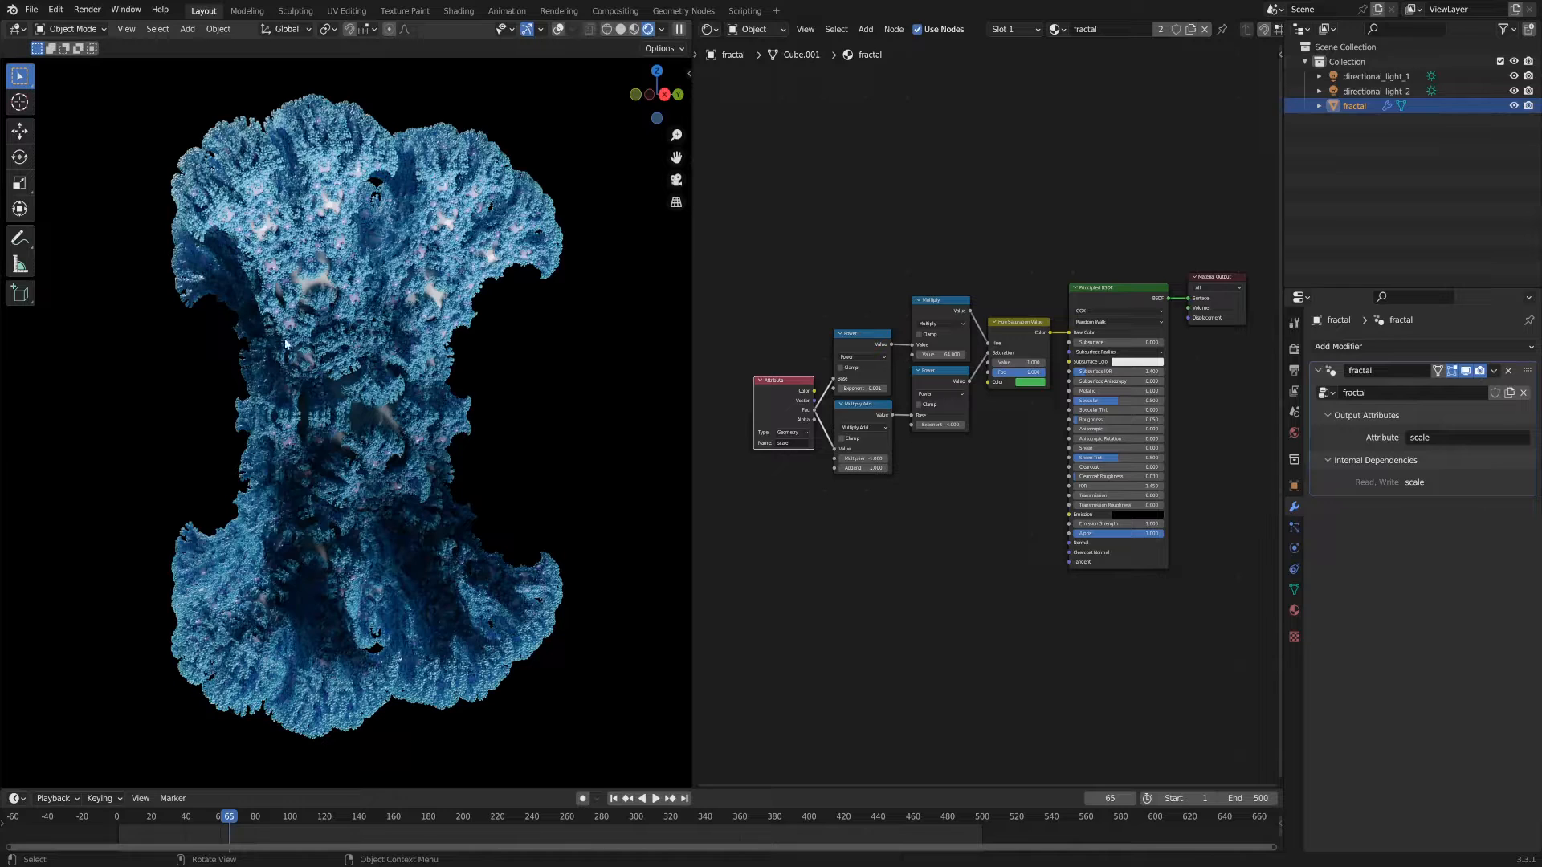
{"action": "left_click", "coordinate": [1176, 362]}
Step: Return to the Geometry Node Editor and look over the whole fractal node tree
{"action": "left_click", "coordinate": [710, 29]}
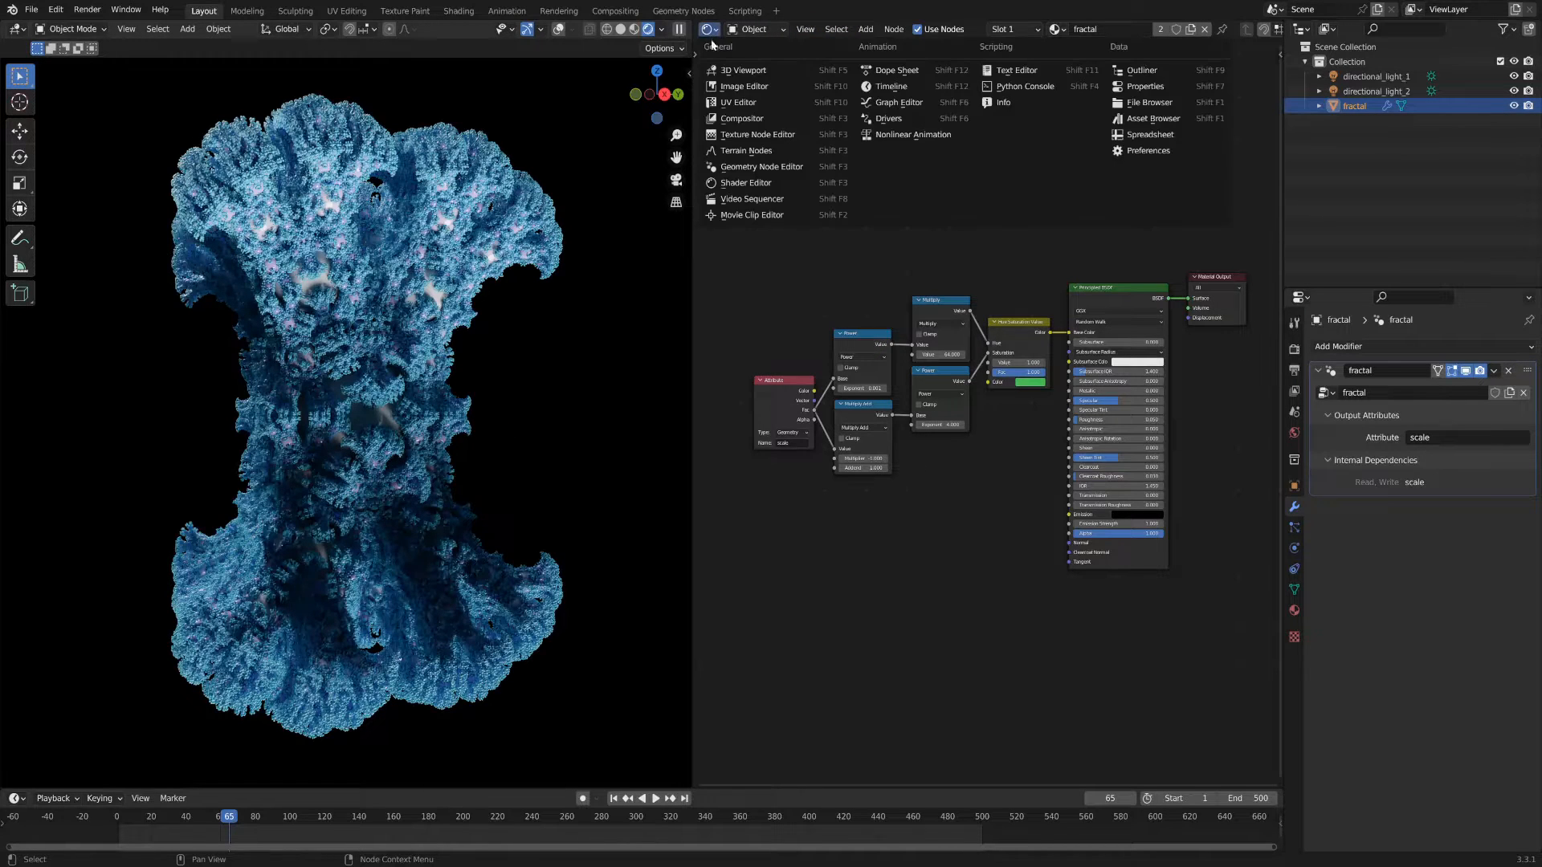
{"action": "left_click", "coordinate": [751, 169]}
{"action": "scroll", "coordinate": [1135, 467], "scroll_direction": "down", "scroll_amount": 2}
{"action": "middle_click_drag", "start_coordinate": [1134, 468], "coordinate": [1052, 510]}
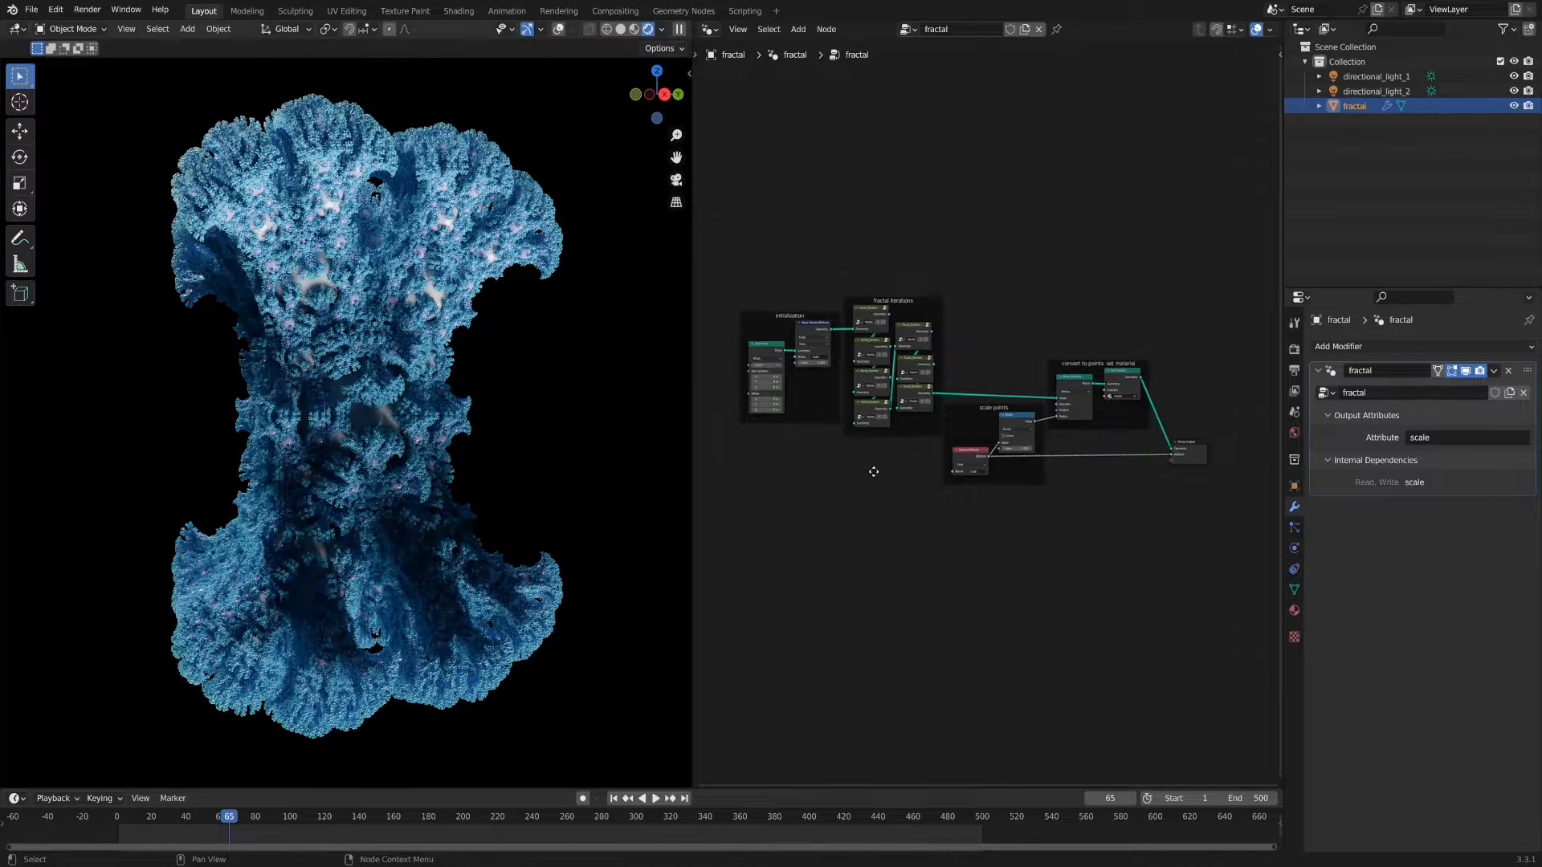
{"action": "scroll", "coordinate": [928, 499], "scroll_direction": "up", "scroll_amount": 1}
{"action": "middle_click_drag", "start_coordinate": [928, 504], "coordinate": [946, 540]}
{"action": "scroll", "coordinate": [788, 419], "scroll_direction": "up", "scroll_amount": 2}
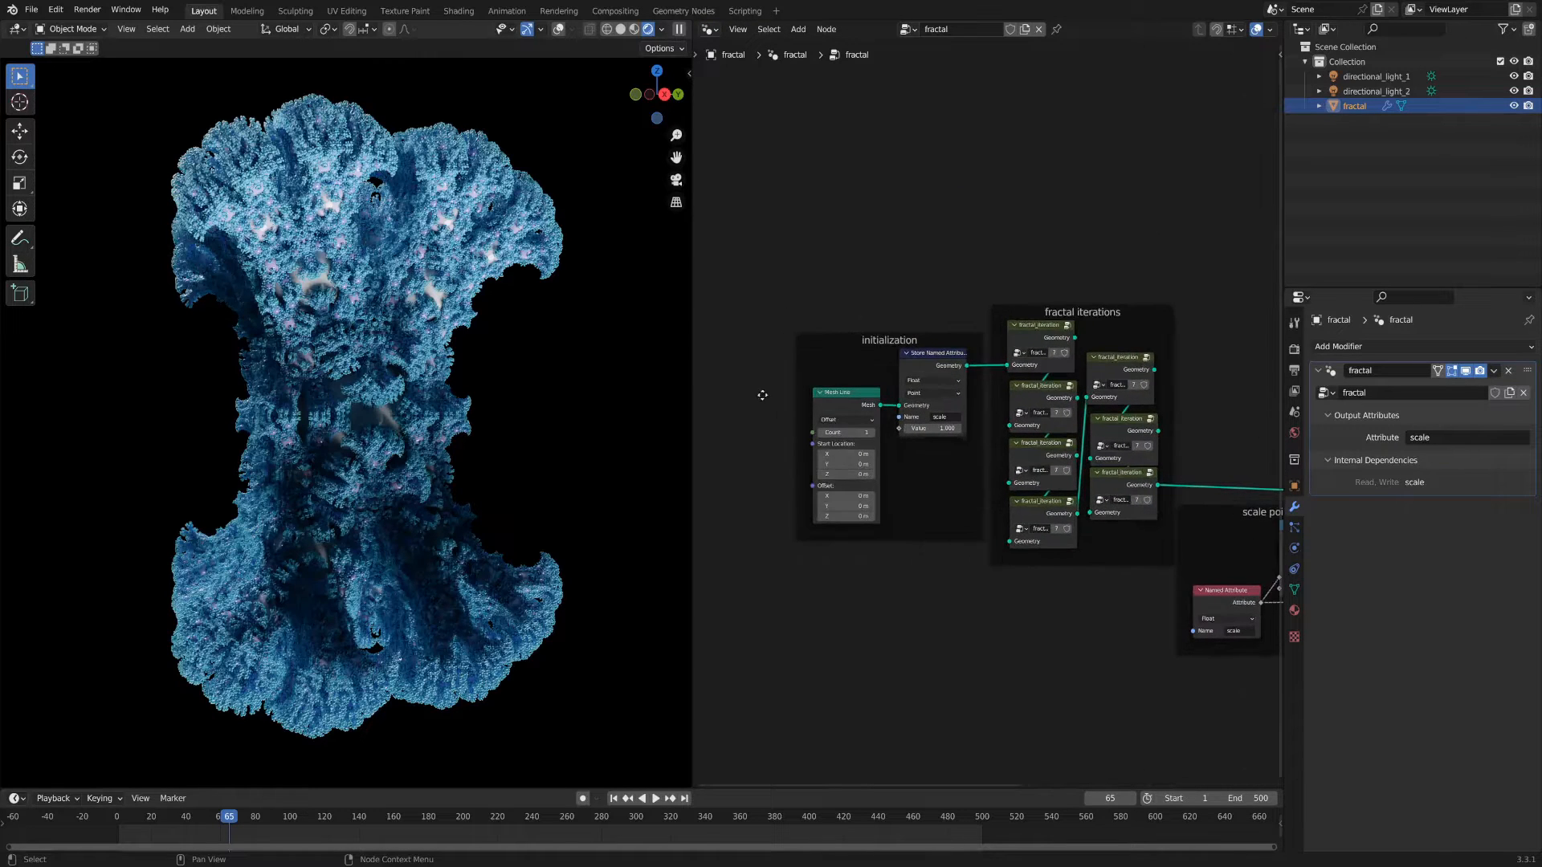
Step: Examine the Mesh Line and Store Named Attribute nodes in the initialization frame
{"action": "middle_click_drag", "start_coordinate": [762, 395], "coordinate": [827, 362]}
{"action": "scroll", "coordinate": [828, 361], "scroll_direction": "up", "scroll_amount": 1}
{"action": "left_click", "coordinate": [900, 295]}
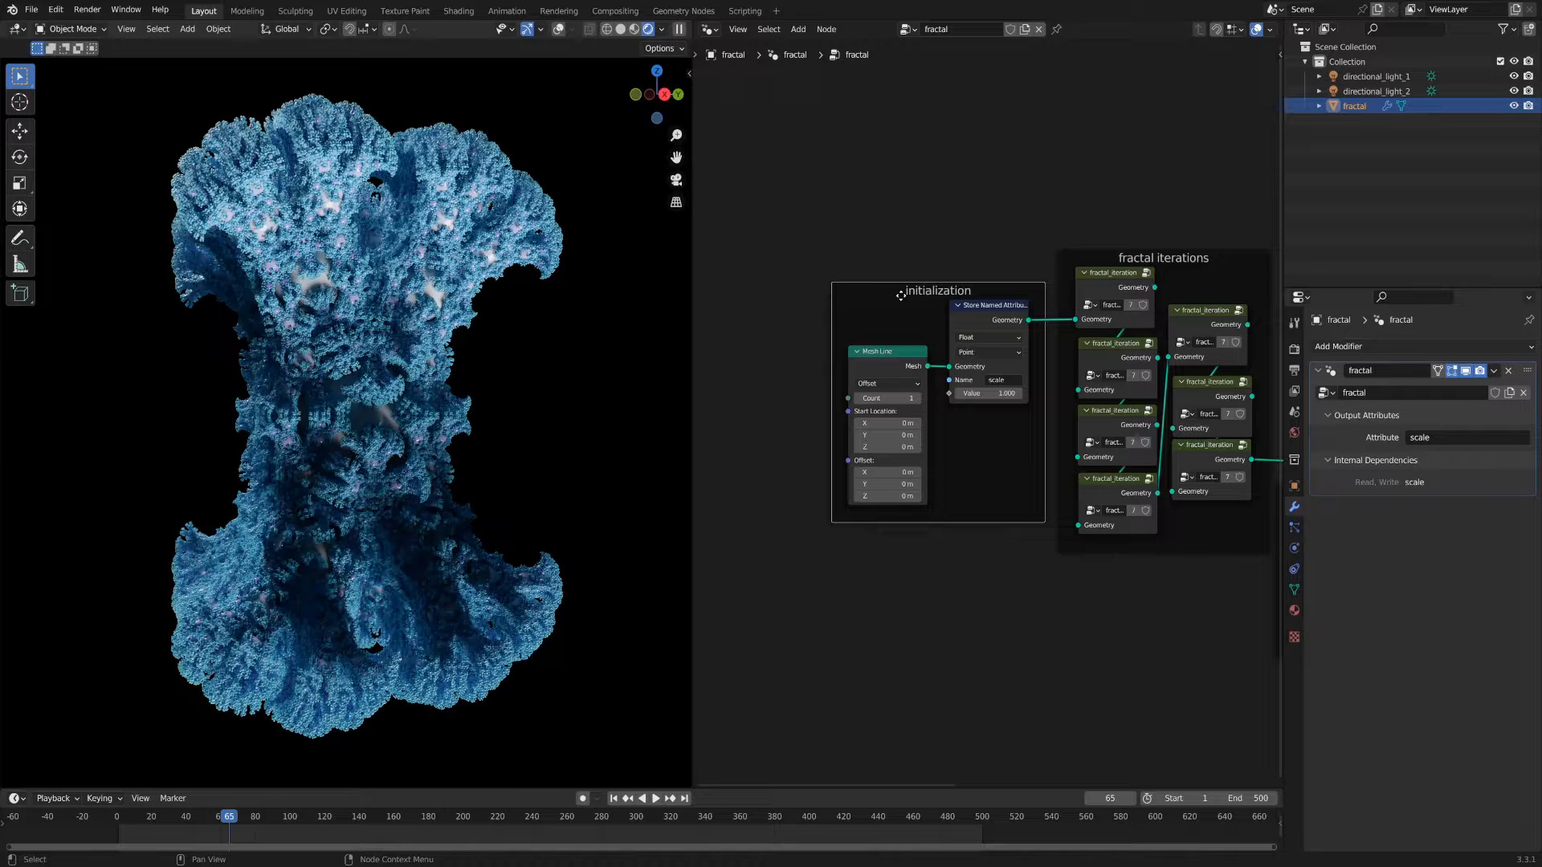
{"action": "scroll", "coordinate": [759, 335], "scroll_direction": "up", "scroll_amount": 1}
{"action": "left_click", "coordinate": [838, 343]}
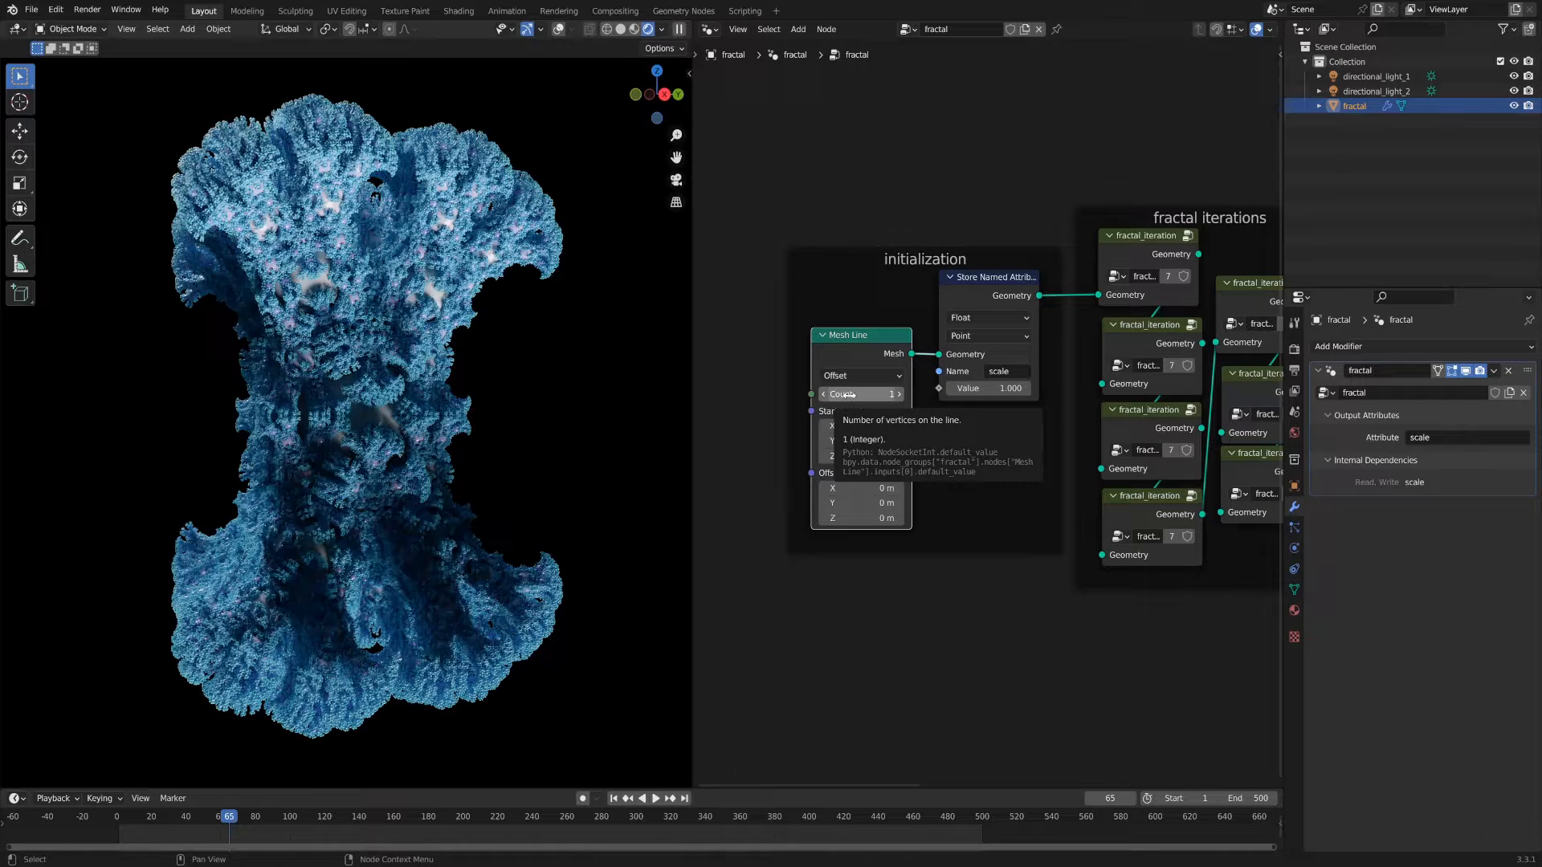
{"action": "middle_click_drag", "start_coordinate": [937, 340], "coordinate": [858, 352]}
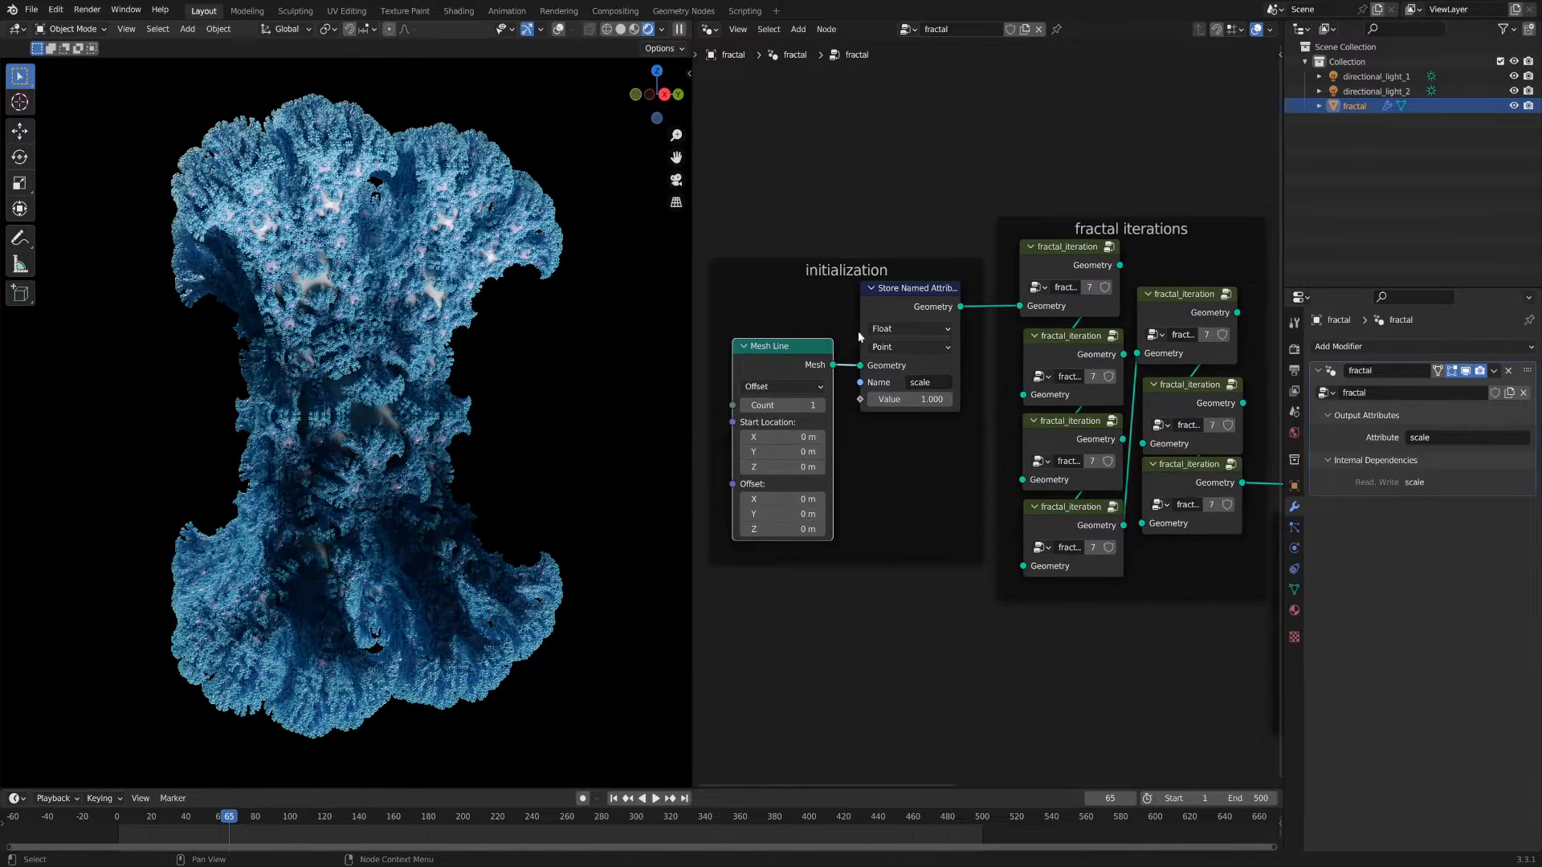
{"action": "left_click", "coordinate": [899, 301]}
{"action": "mouse_move", "coordinate": [912, 313]}
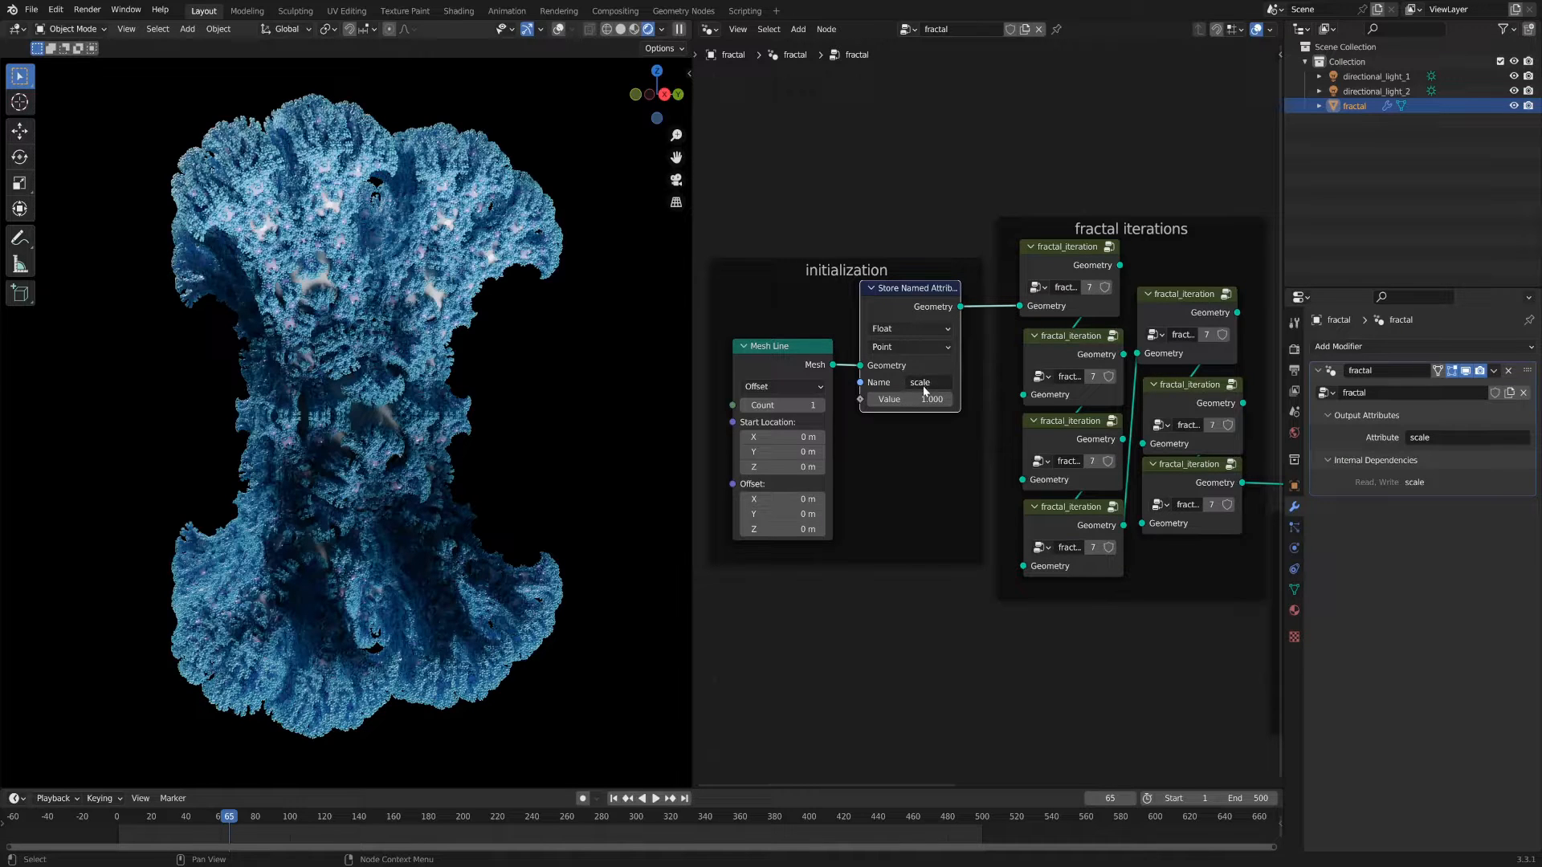
Step: Examine the fractal iterations, scale points, and convert to points frames up to the Group Output
{"action": "middle_click_drag", "start_coordinate": [1023, 595], "coordinate": [817, 540]}
{"action": "scroll", "coordinate": [818, 397], "scroll_direction": "down", "scroll_amount": 3}
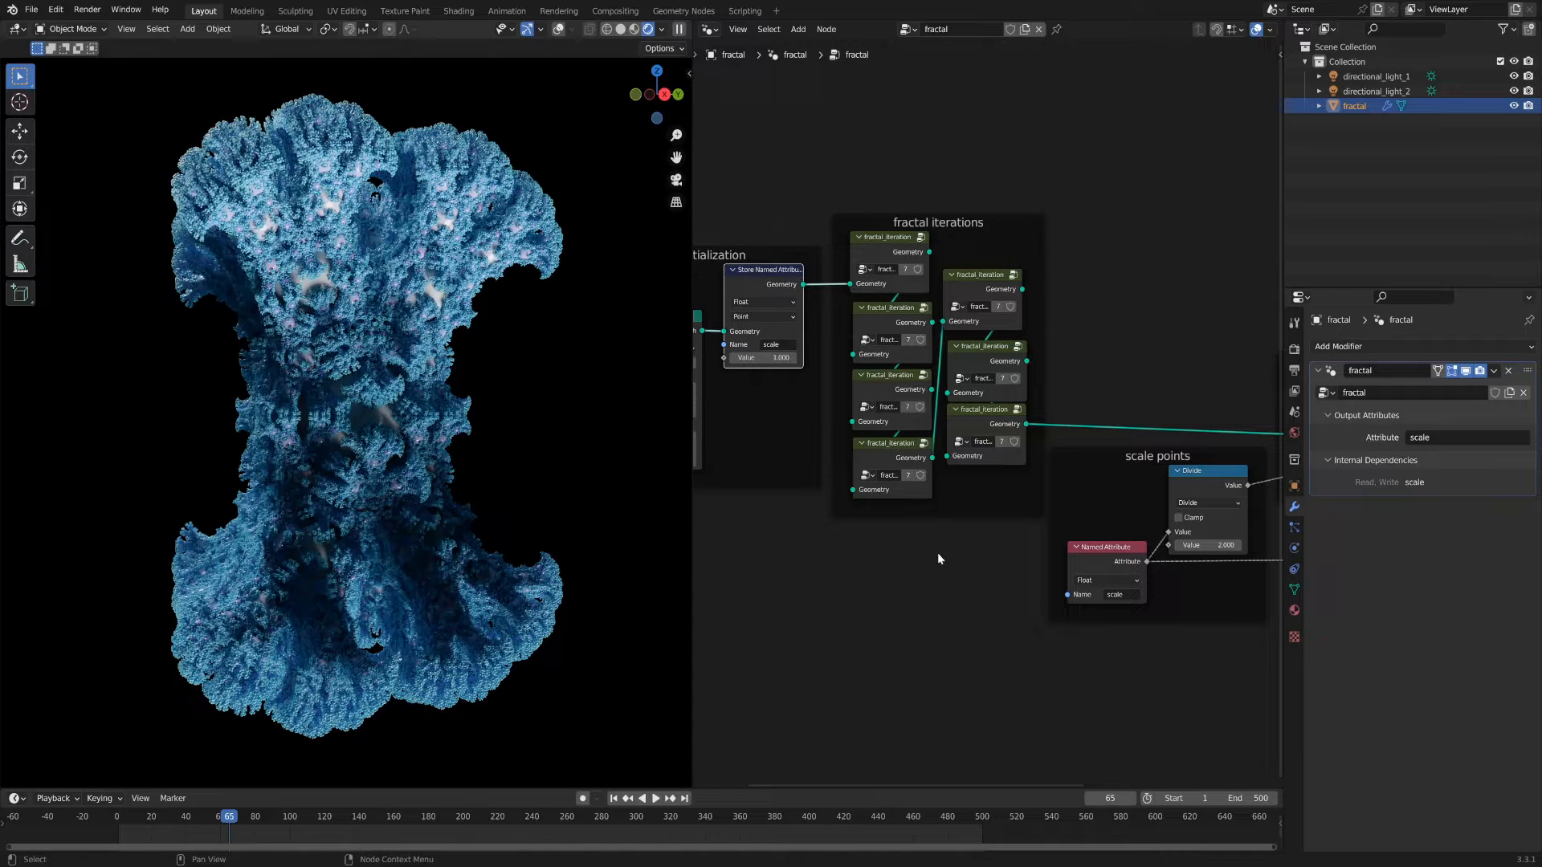
{"action": "scroll", "coordinate": [938, 553], "scroll_direction": "down", "scroll_amount": 3}
{"action": "middle_click_drag", "start_coordinate": [938, 553], "coordinate": [918, 539]}
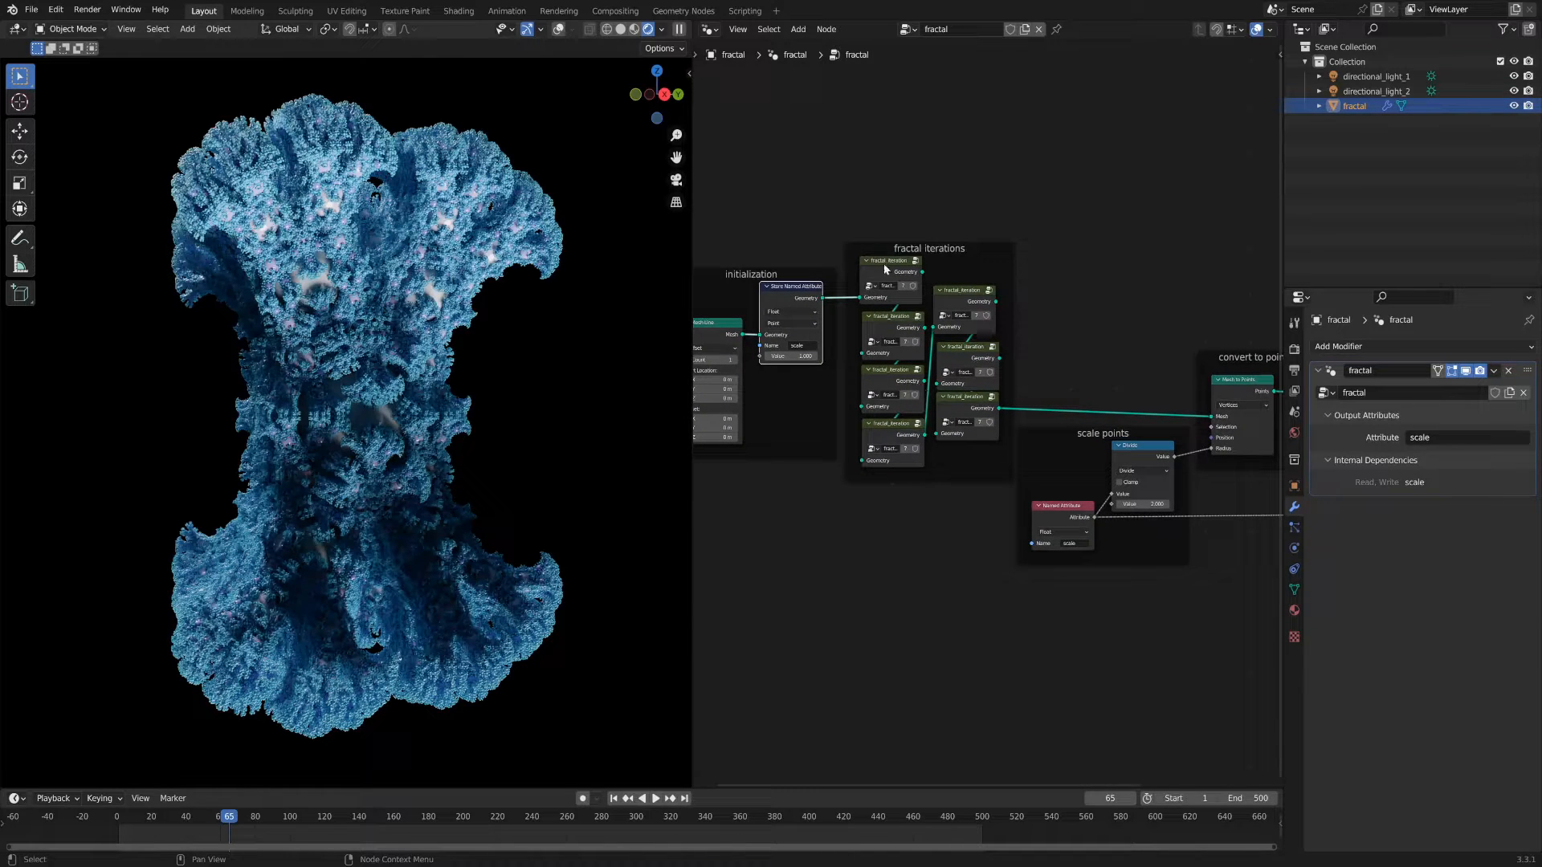
{"action": "middle_click_drag", "start_coordinate": [1128, 342], "coordinate": [1023, 323]}
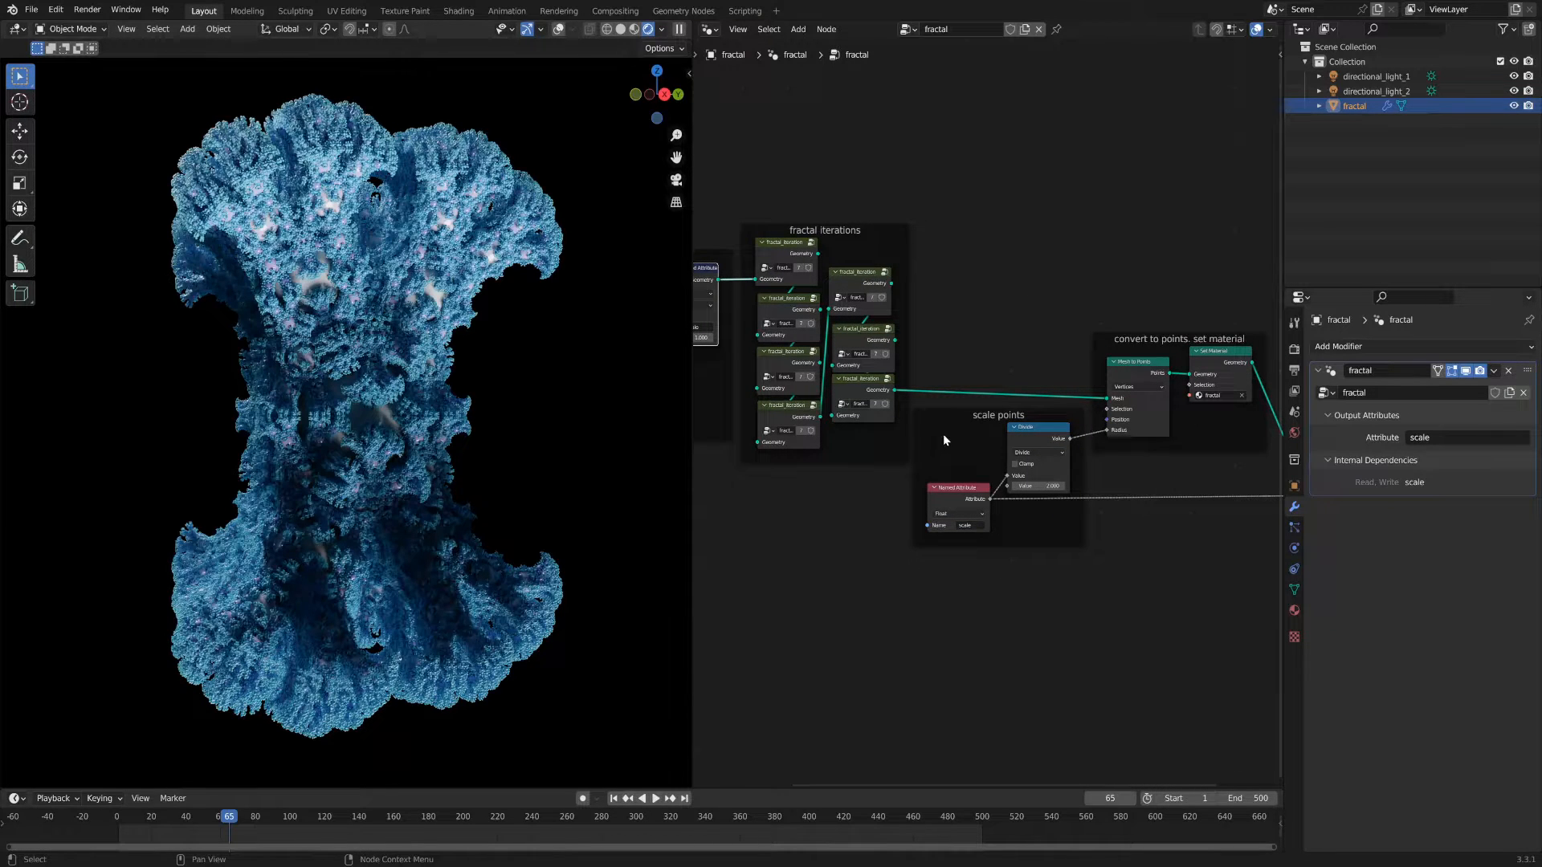
{"action": "scroll", "coordinate": [1125, 478], "scroll_direction": "down", "scroll_amount": 1}
{"action": "middle_click_drag", "start_coordinate": [1125, 481], "coordinate": [998, 481]}
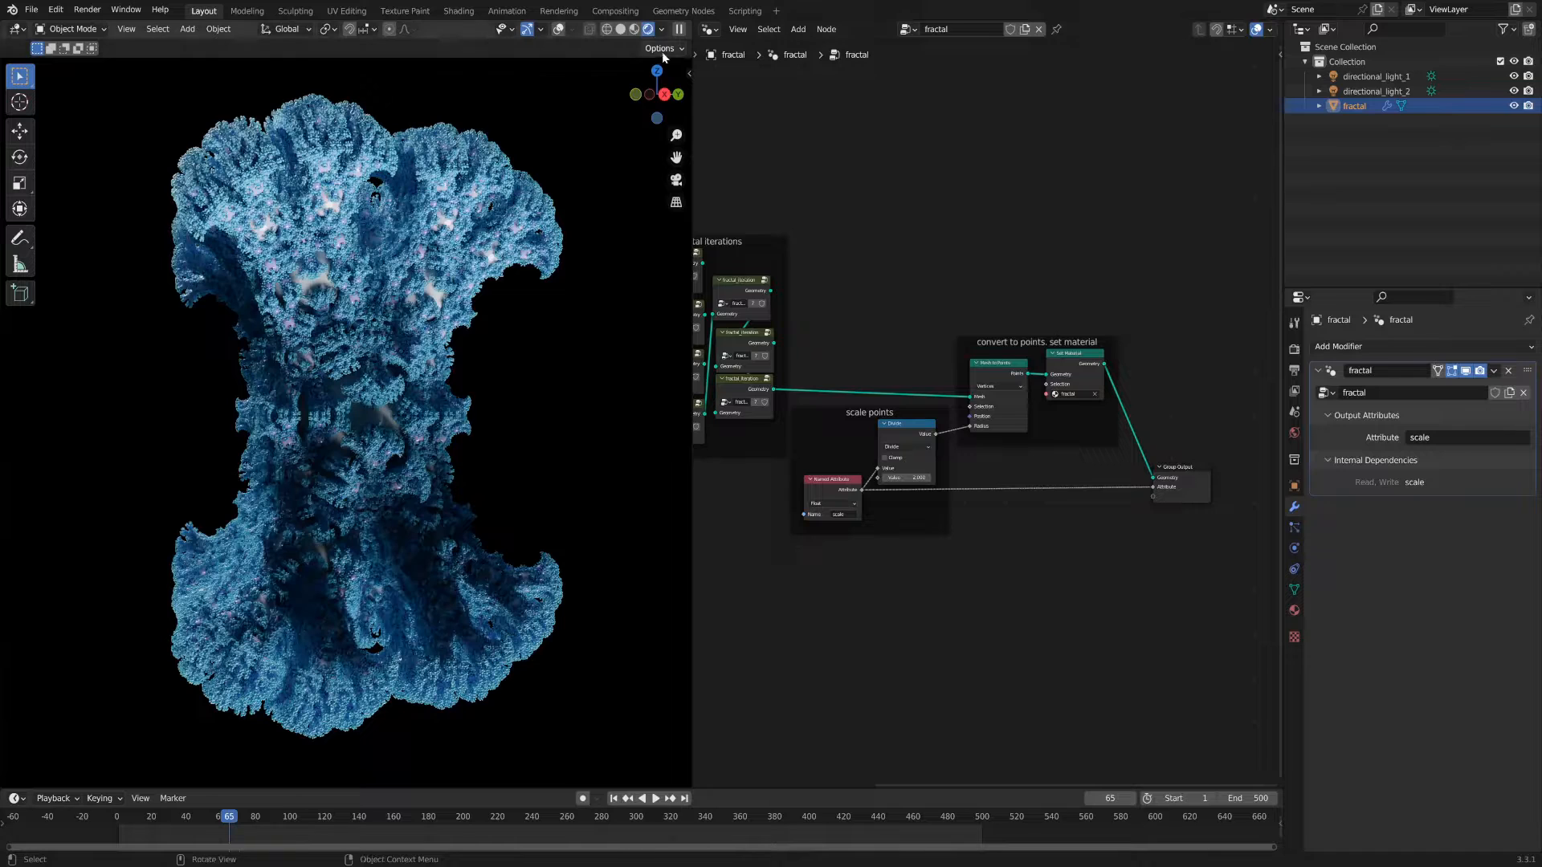
Step: Review the complete fractal material in the Shader Editor and go back to the Geometry Node Editor
{"action": "left_click", "coordinate": [710, 29]}
{"action": "left_click", "coordinate": [755, 185]}
{"action": "key", "text": "Home"}
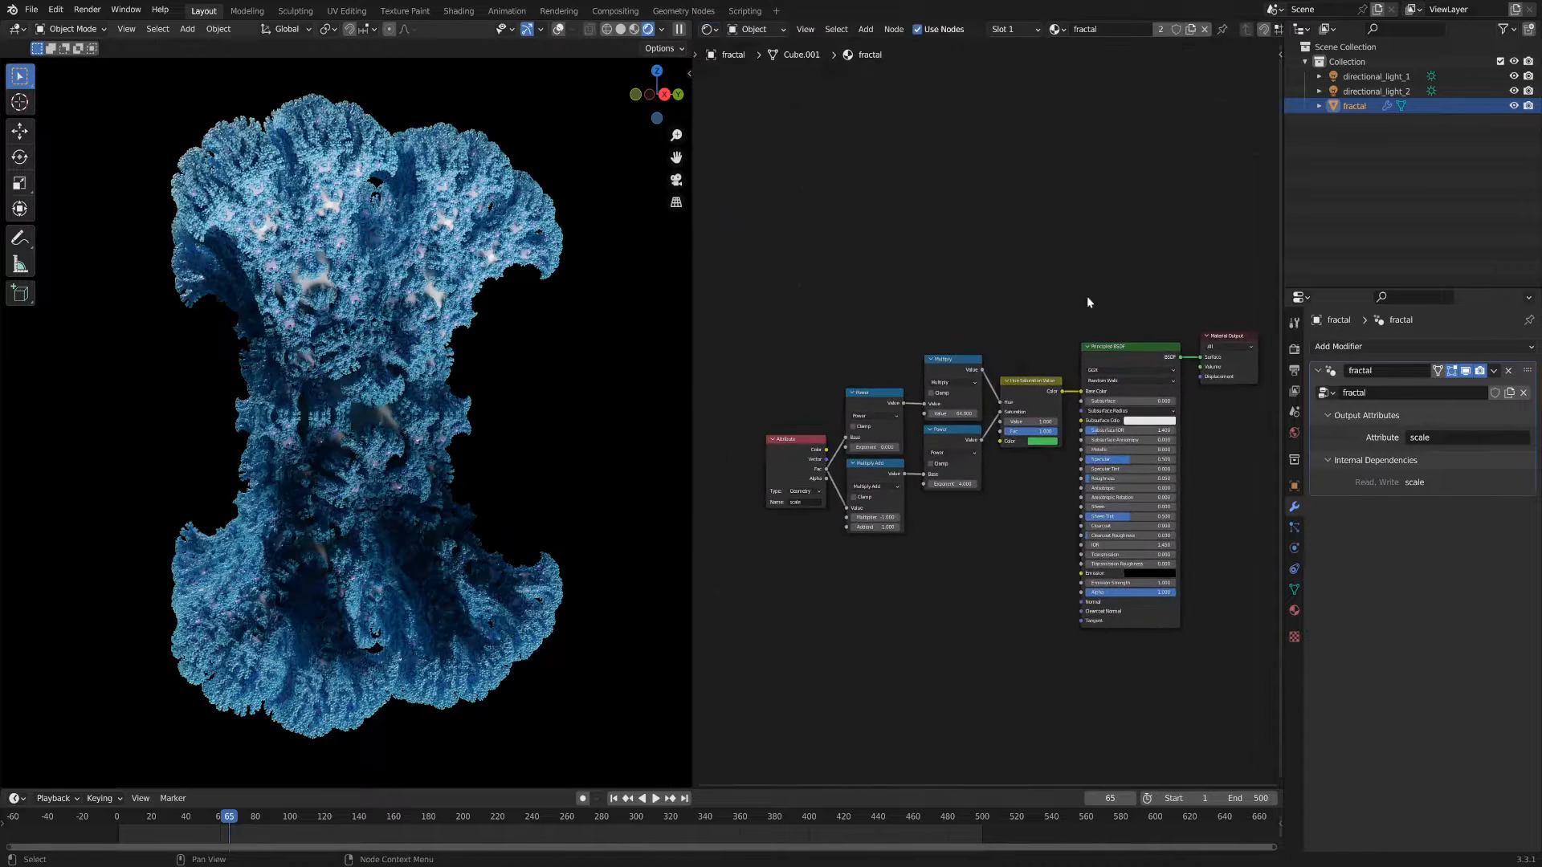
{"action": "left_click", "coordinate": [707, 30]}
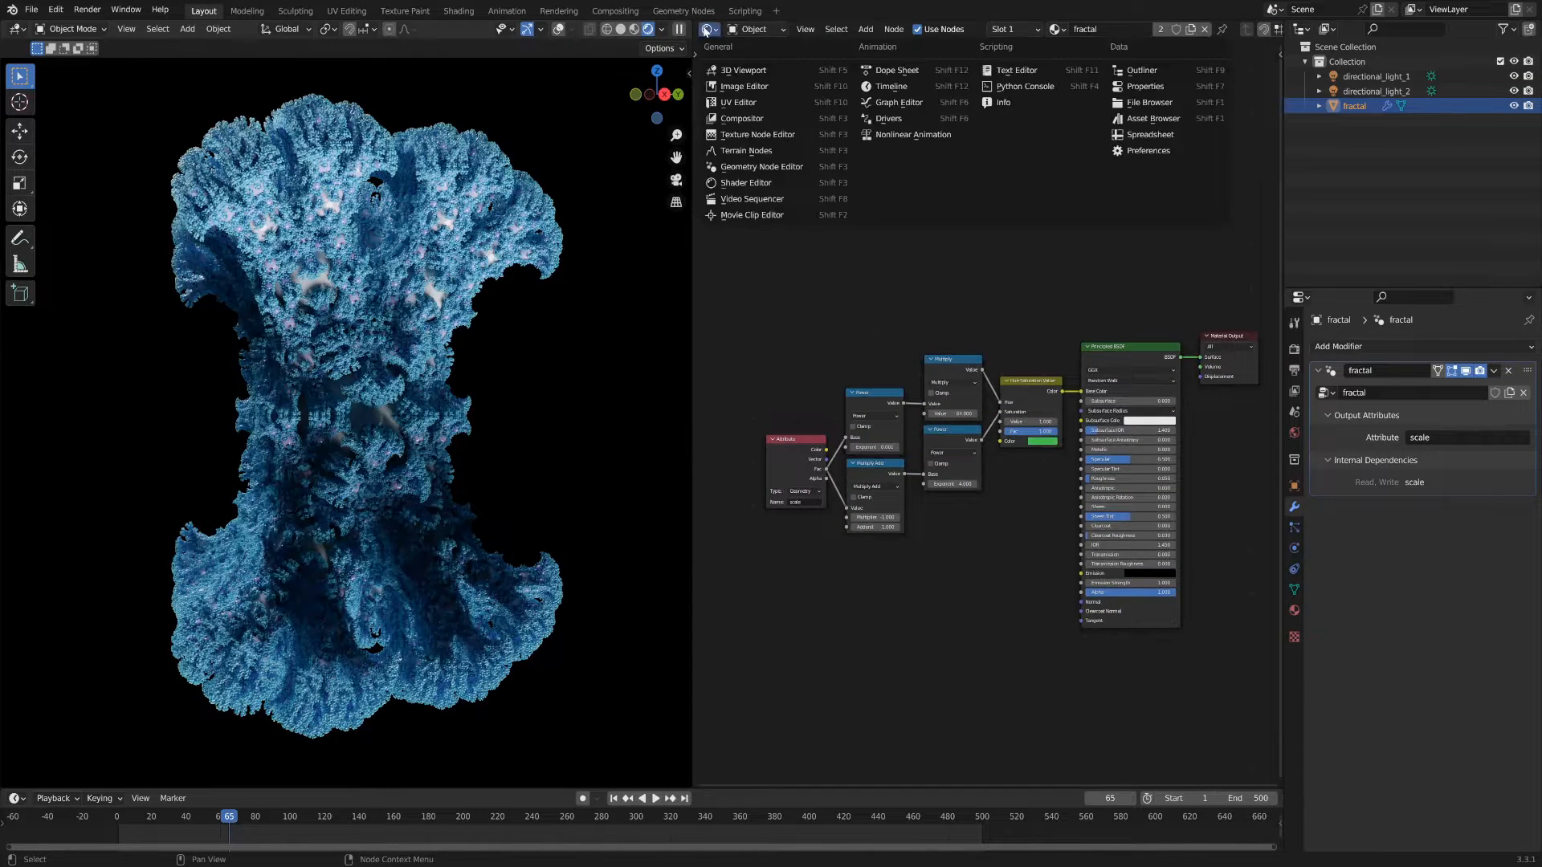
{"action": "left_click", "coordinate": [770, 169]}
{"action": "middle_click_drag", "start_coordinate": [1151, 589], "coordinate": [863, 536]}
{"action": "scroll", "coordinate": [919, 518], "scroll_direction": "down", "scroll_amount": 5}
Step: Switch the viewport to Solid shading and cut both links into the Group Output node
{"action": "key", "text": "z"}
{"action": "left_click", "coordinate": [640, 441]}
{"action": "middle_click_drag", "start_coordinate": [735, 478], "coordinate": [666, 469]}
{"action": "right_click_drag", "start_coordinate": [1150, 424], "coordinate": [1085, 546], "text": "shift"}
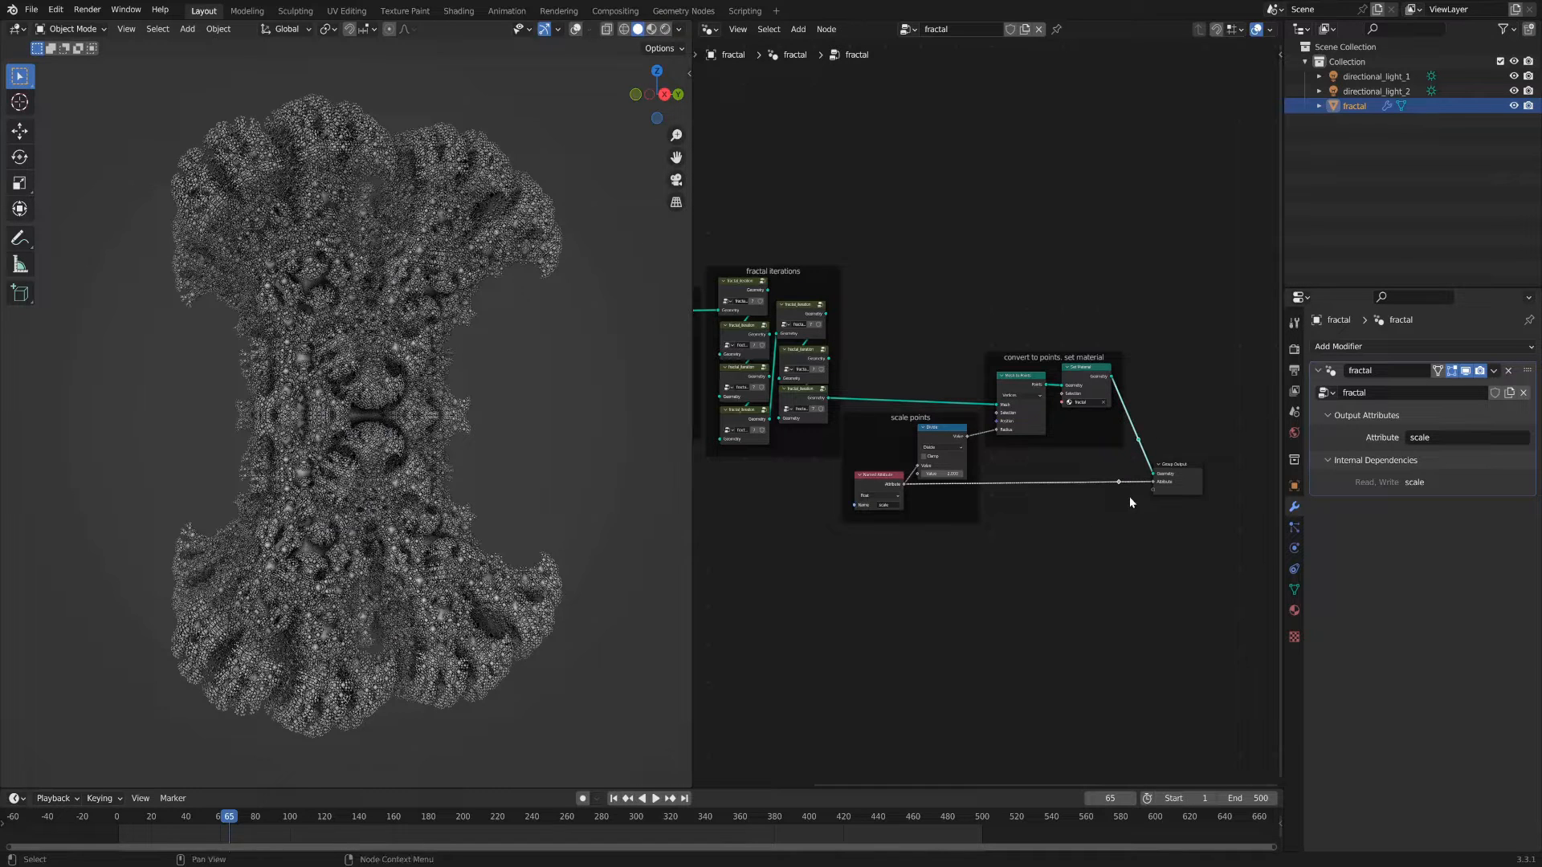
{"action": "key", "text": "x"}
Step: Move the Group Output node to the empty area above the fractal iterations frame
{"action": "left_click", "coordinate": [1155, 465]}
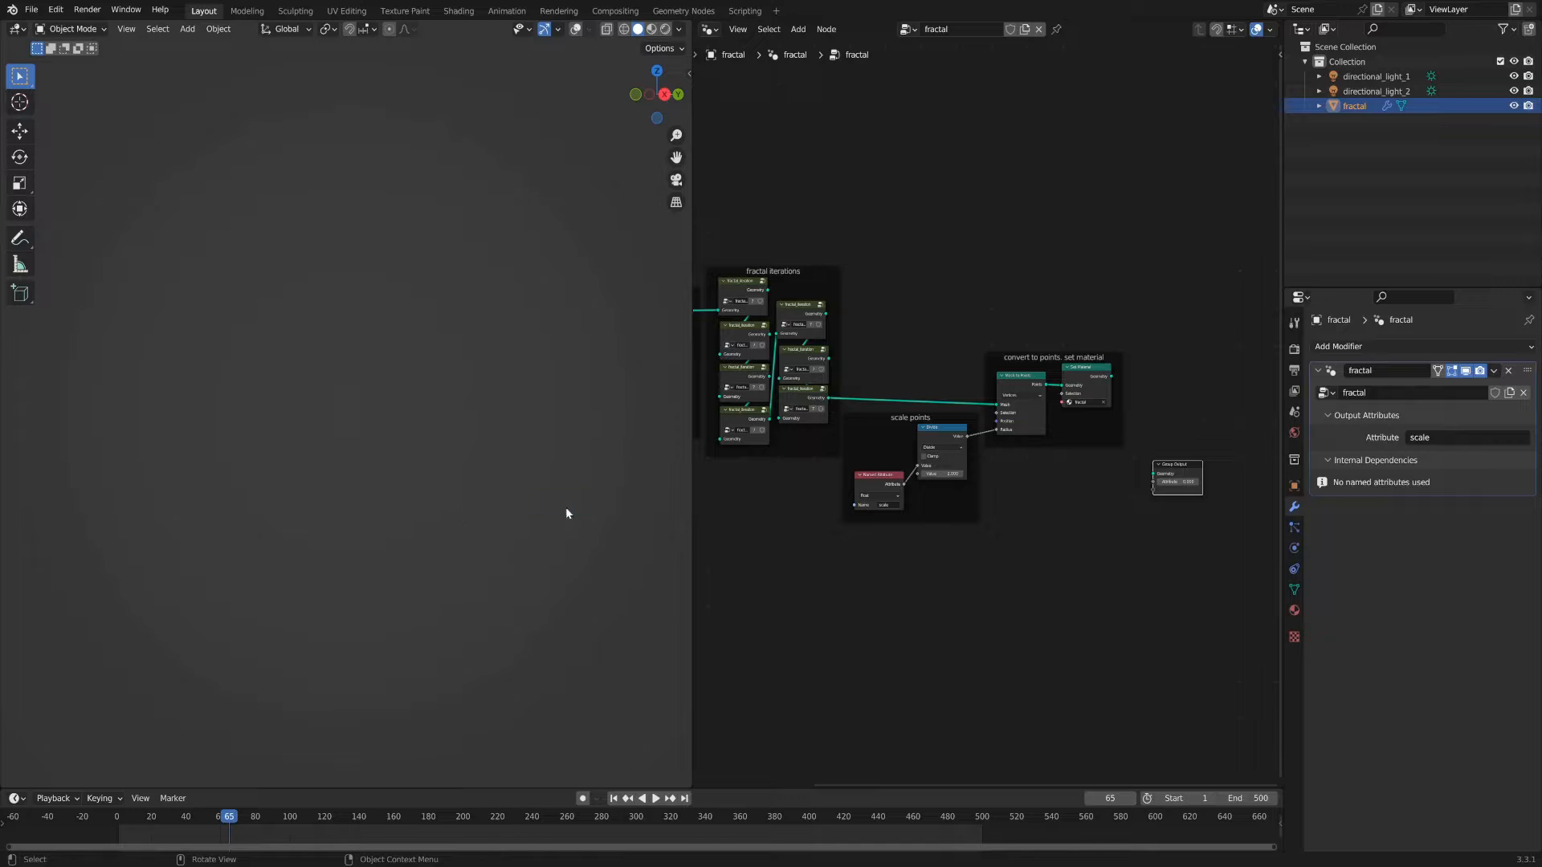
{"action": "left_click_drag", "start_coordinate": [1178, 466], "coordinate": [839, 185]}
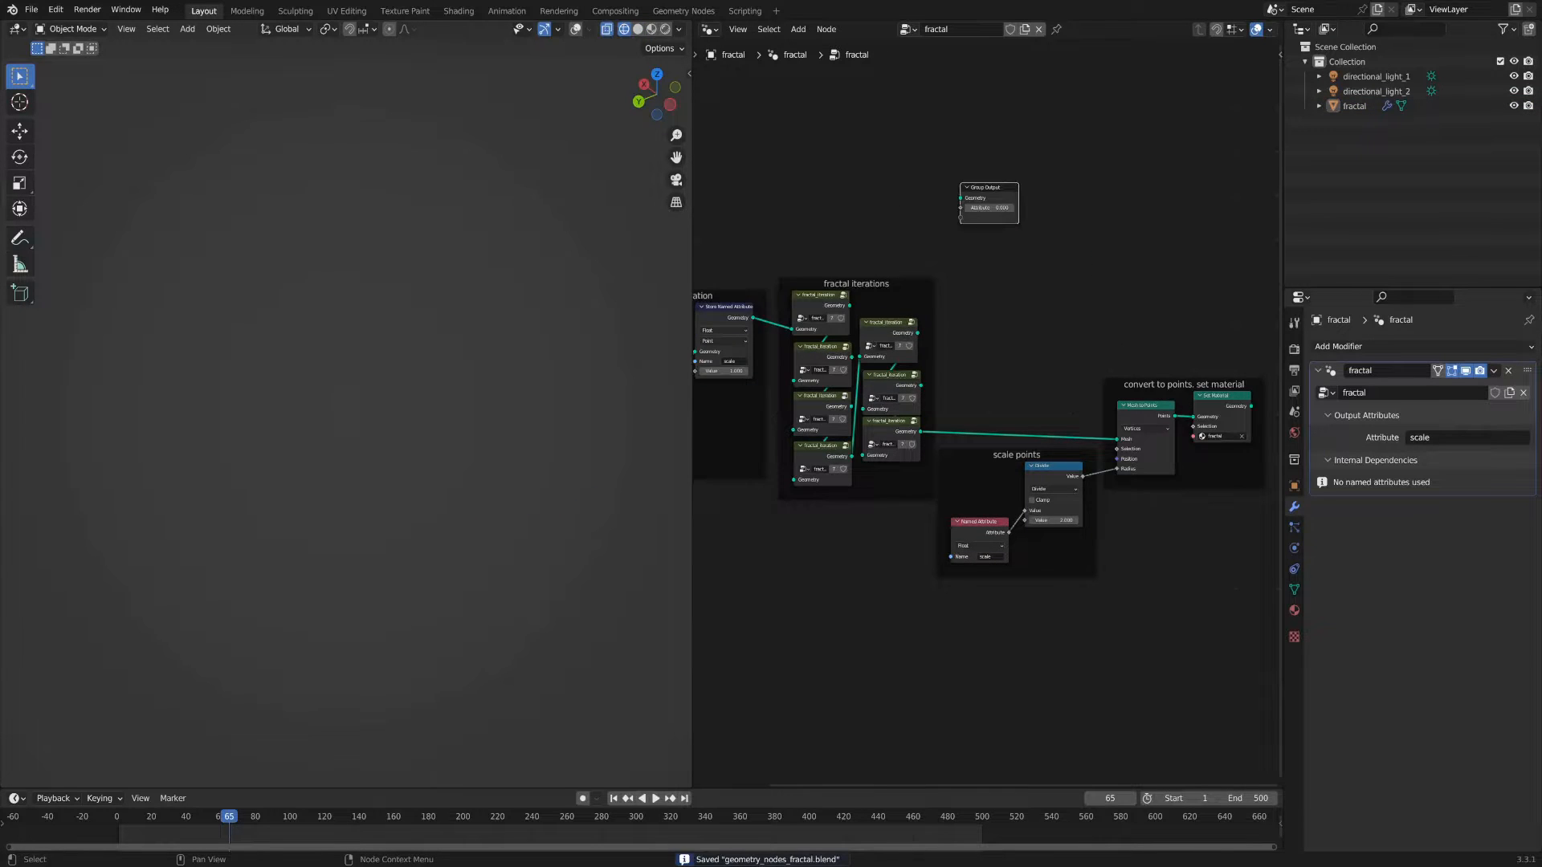
{"action": "scroll", "coordinate": [1125, 344], "scroll_direction": "up", "scroll_amount": 2}
{"action": "middle_click_drag", "start_coordinate": [1125, 344], "coordinate": [1052, 358]}
{"action": "scroll", "coordinate": [928, 335], "scroll_direction": "up", "scroll_amount": 4}
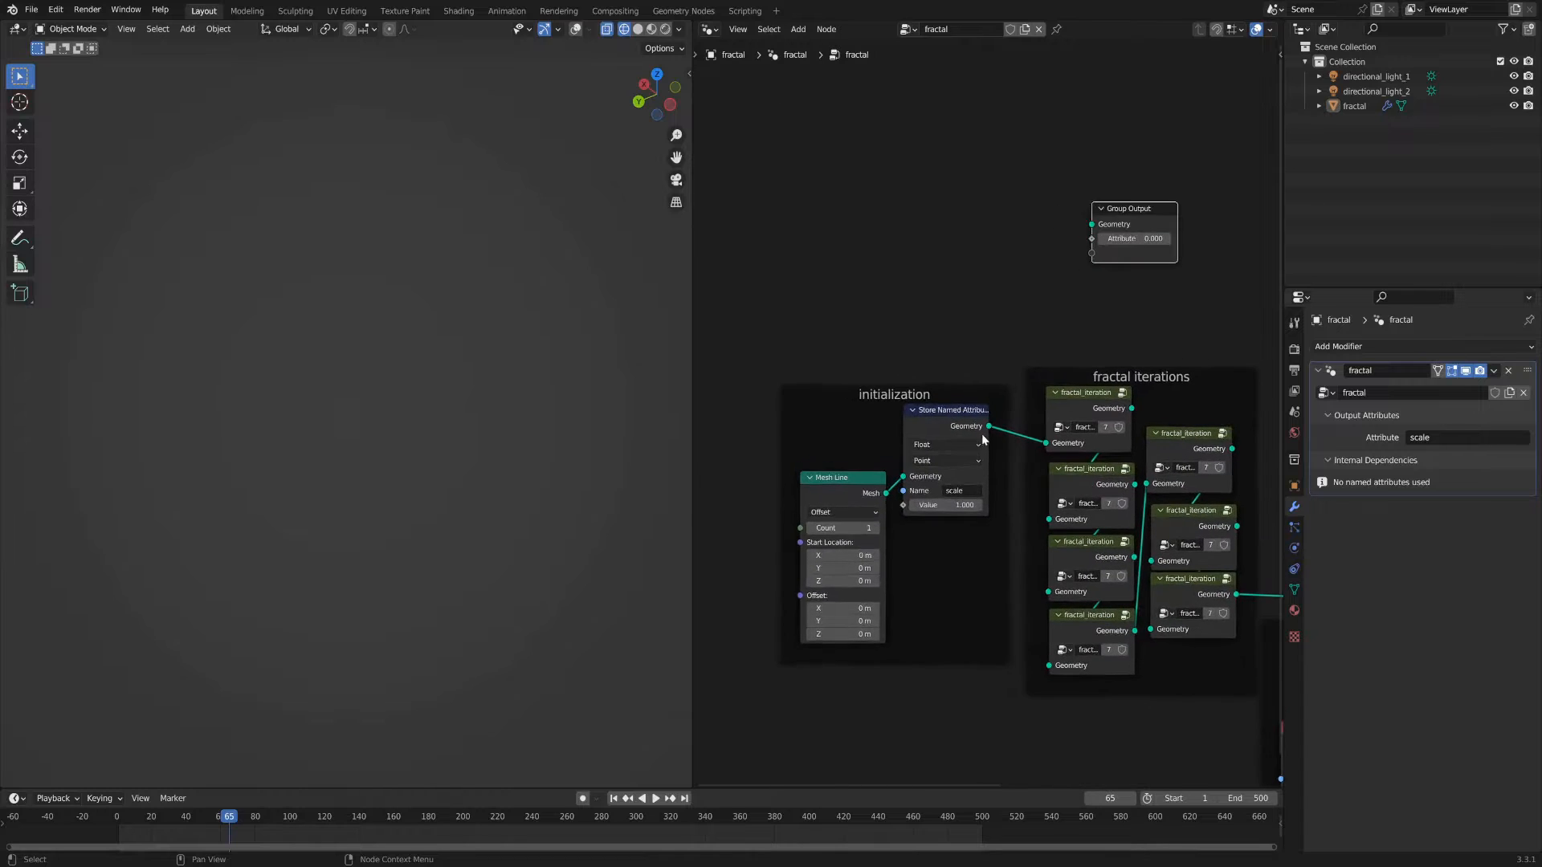
Step: Turn on the viewport overlays and hide directional_light_1 and directional_light_2 in the viewport
{"action": "left_click", "coordinate": [576, 29]}
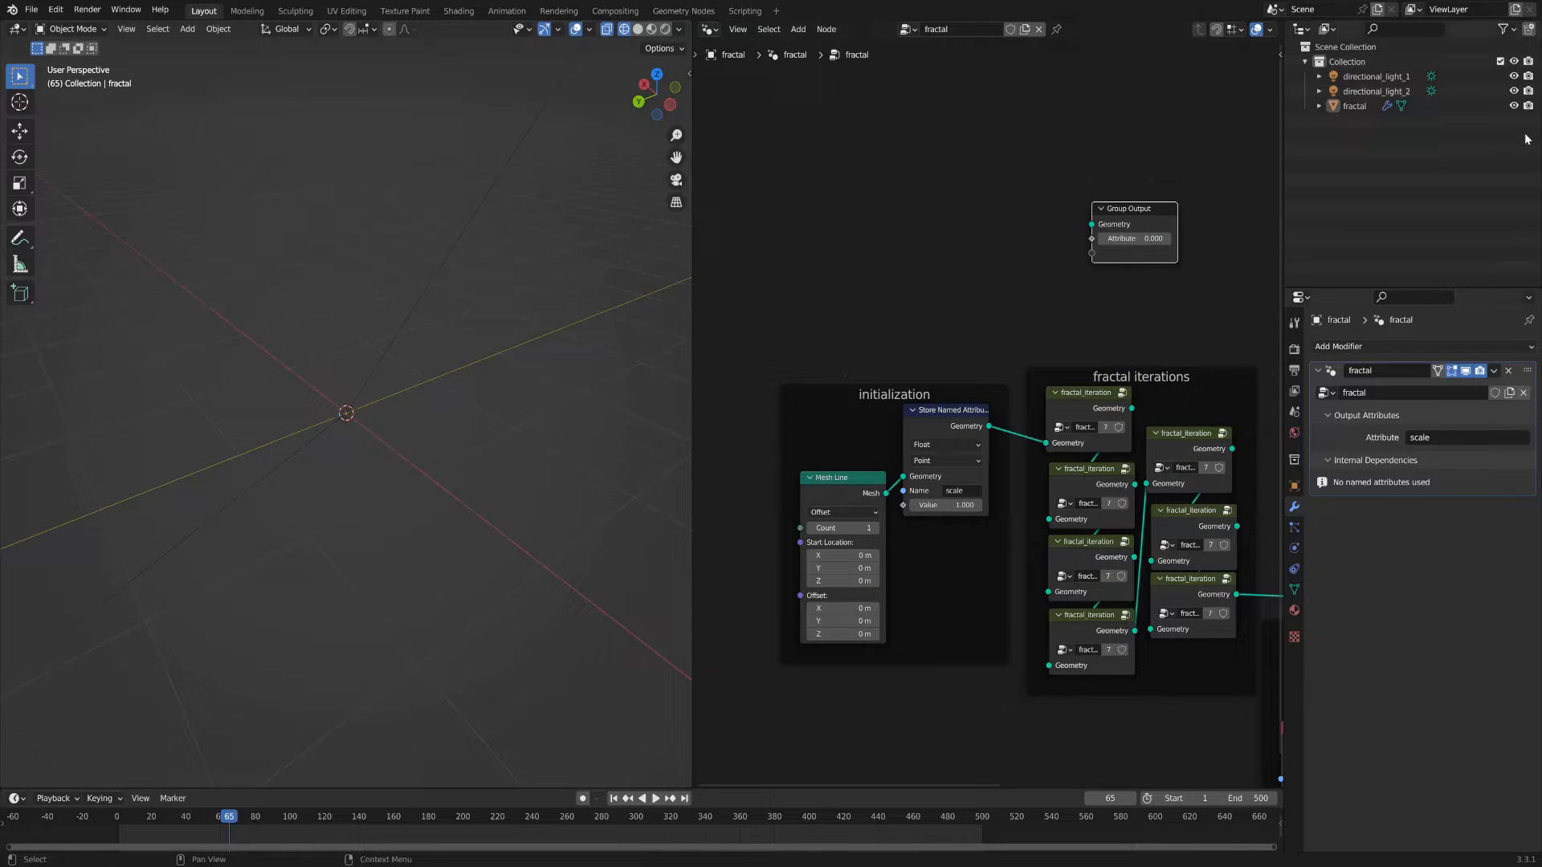
{"action": "left_click", "coordinate": [1514, 91]}
{"action": "left_click", "coordinate": [1514, 76]}
Step: Bring Group Output closer to the frames and connect Store Named Attribute's Geometry output to its Geometry input
{"action": "left_click_drag", "start_coordinate": [1140, 206], "coordinate": [1116, 251]}
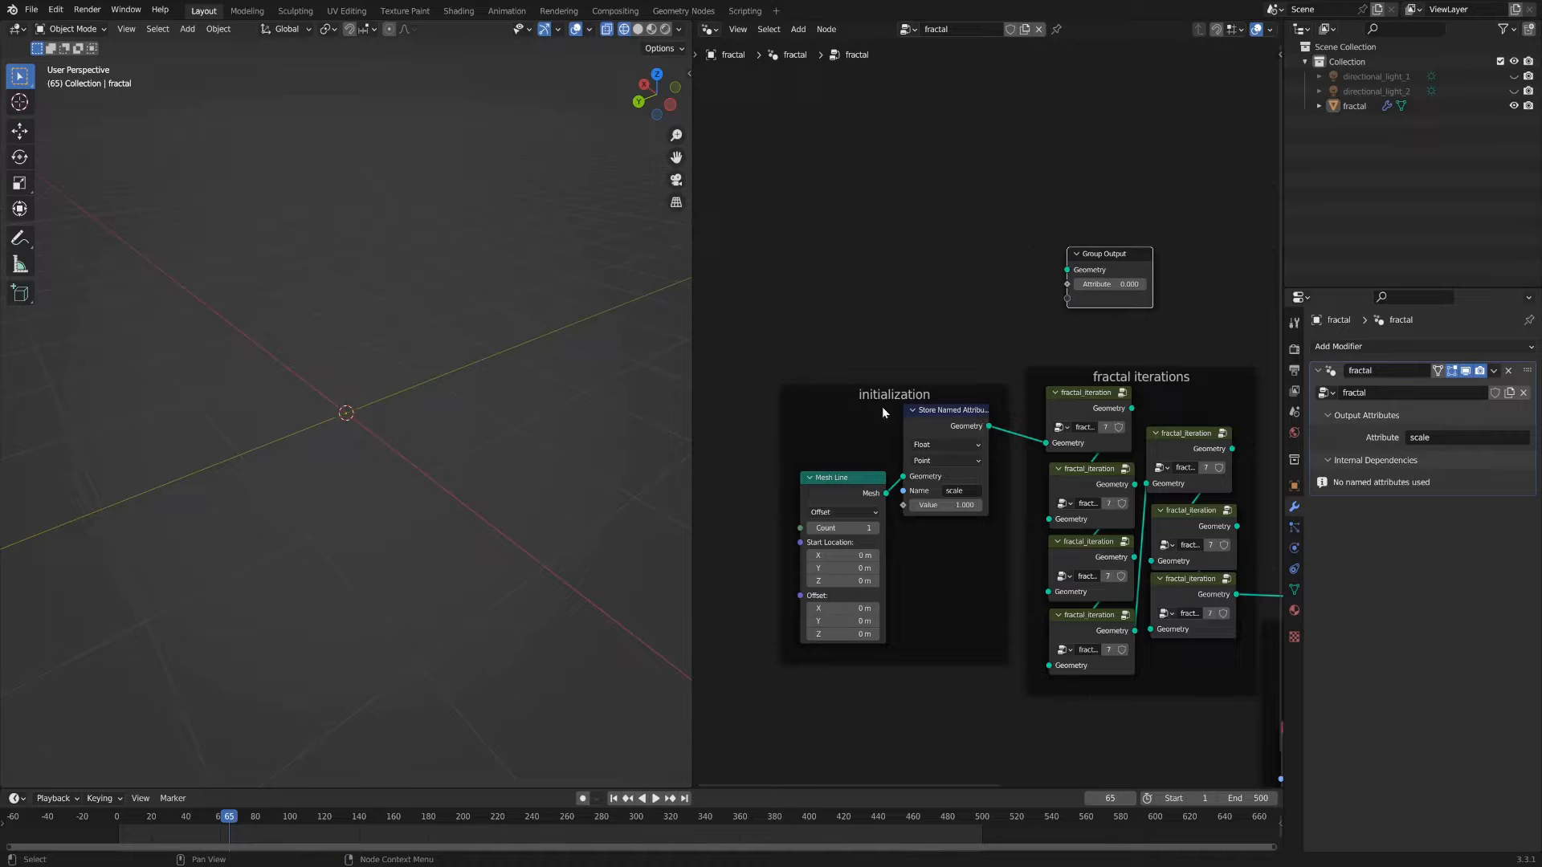
{"action": "left_click_drag", "start_coordinate": [989, 426], "coordinate": [1221, 225]}
{"action": "middle_click_drag", "start_coordinate": [1222, 226], "coordinate": [1098, 194]}
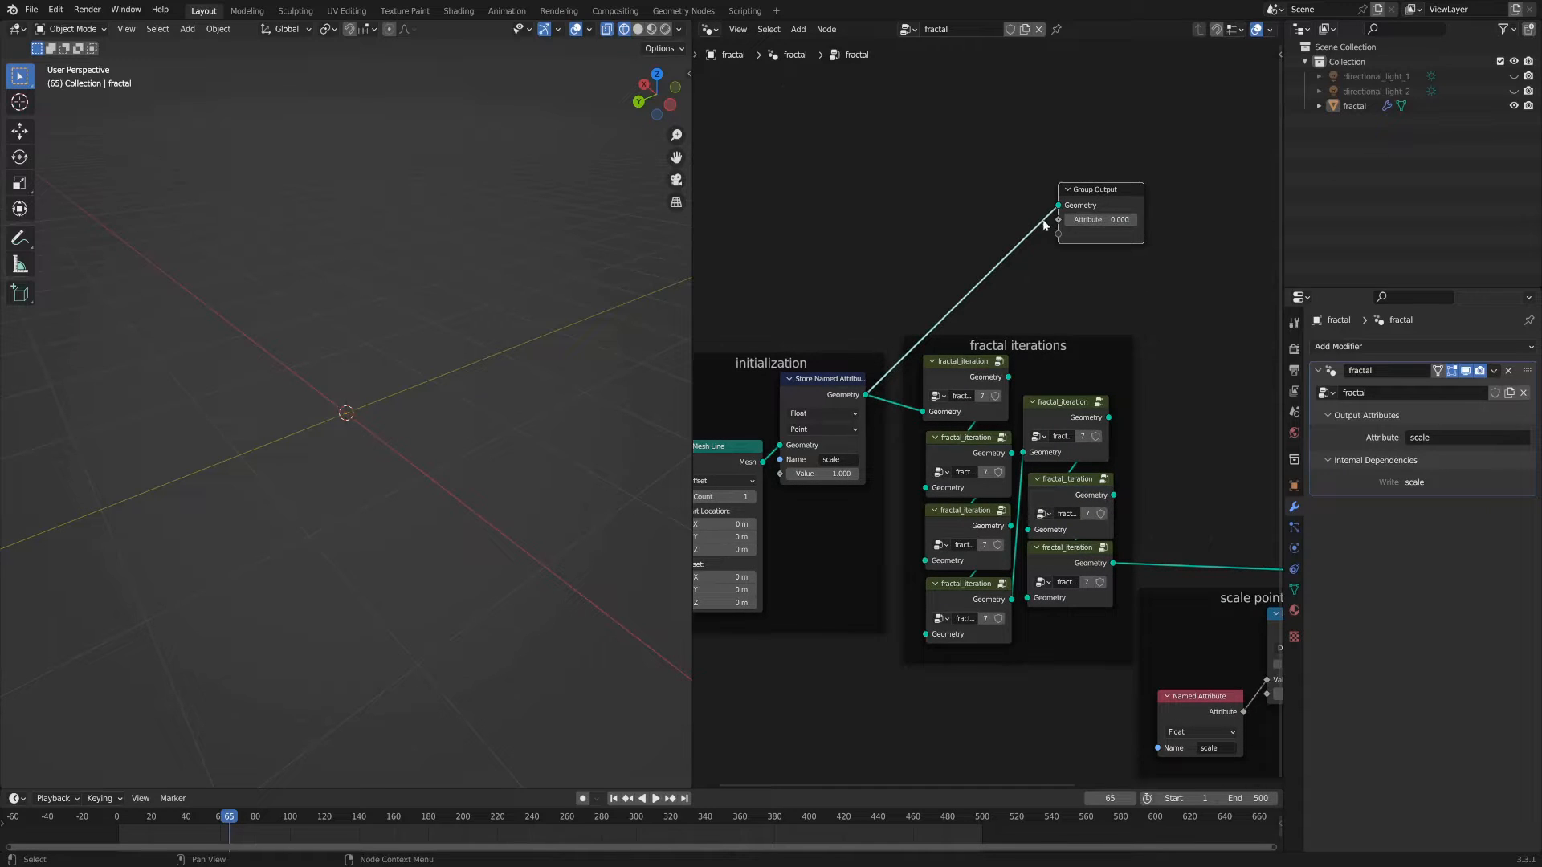
Step: Insert a Mesh to Points node on the link between Store Named Attribute and Group Output
{"action": "scroll", "coordinate": [1044, 226], "scroll_direction": "down", "scroll_amount": 5}
{"action": "middle_click_drag", "start_coordinate": [1093, 275], "coordinate": [896, 225]}
{"action": "key", "text": "shift+a"}
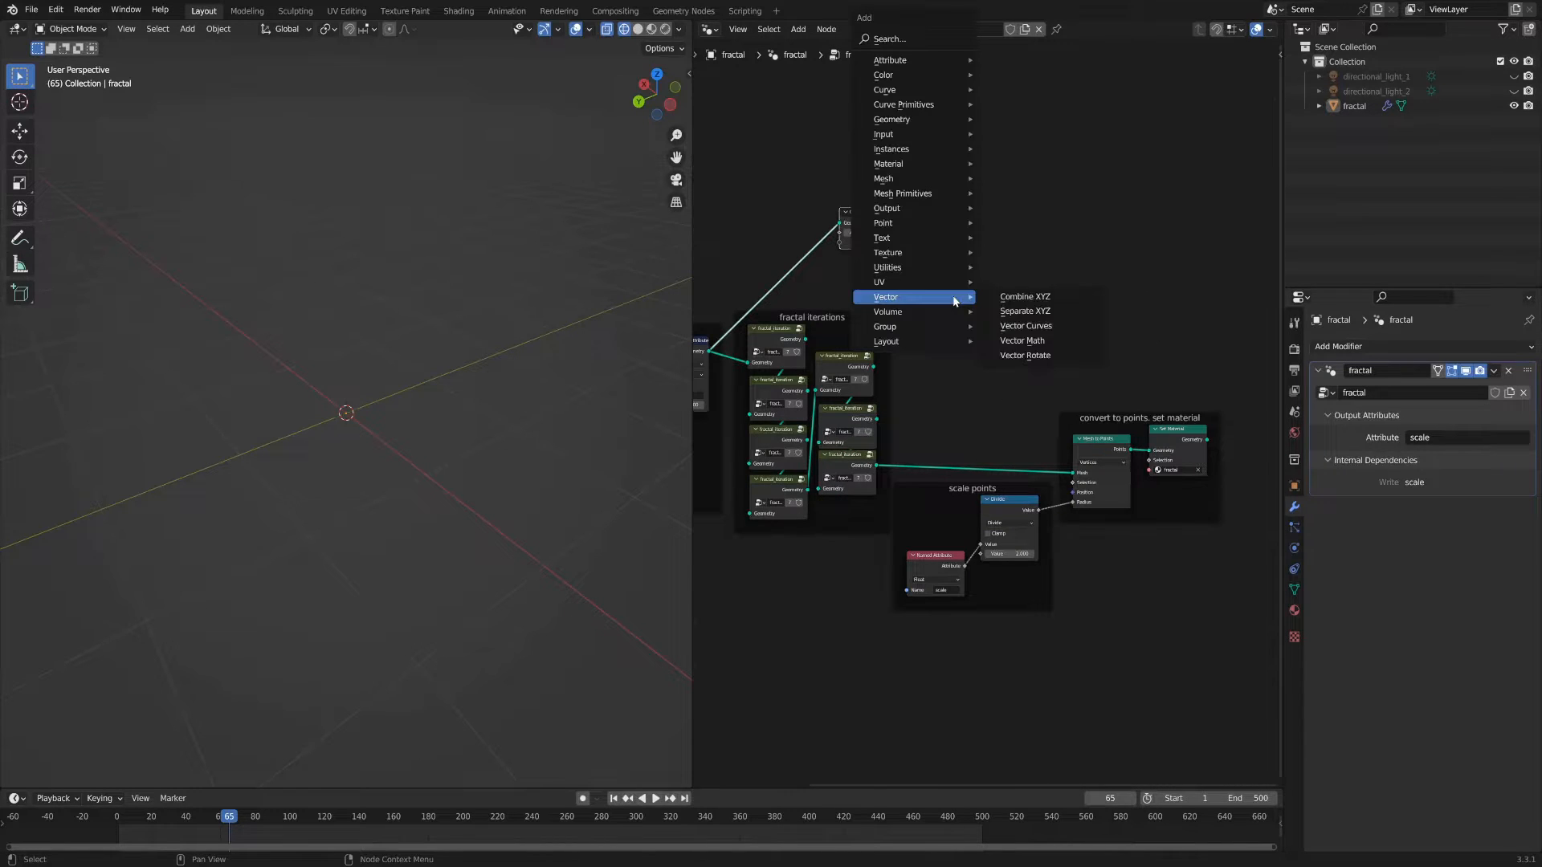
{"action": "mouse_move", "coordinate": [912, 224]}
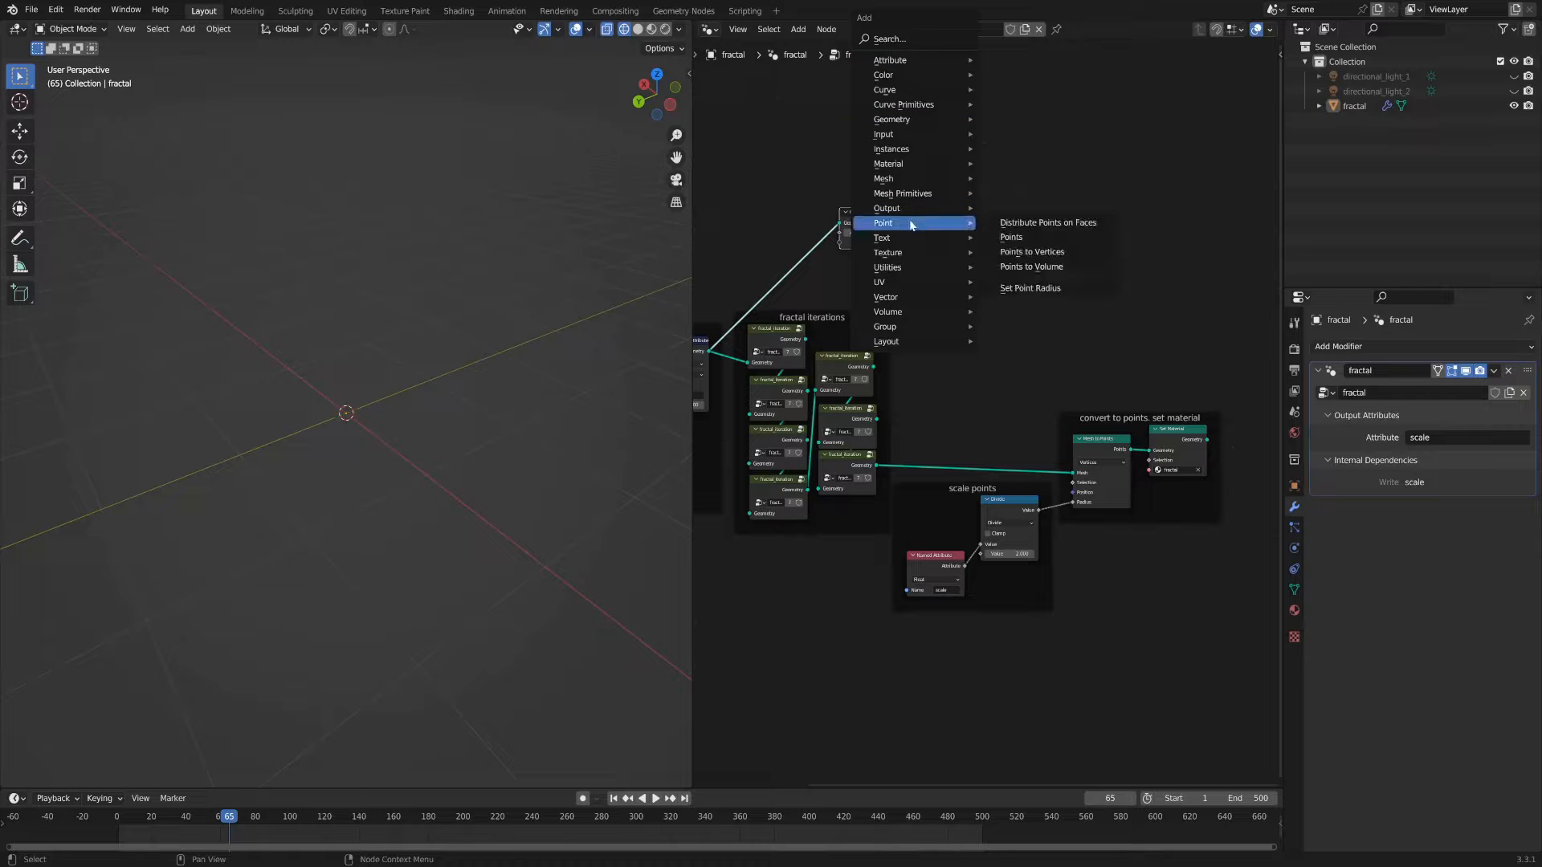
{"action": "mouse_move", "coordinate": [907, 180]}
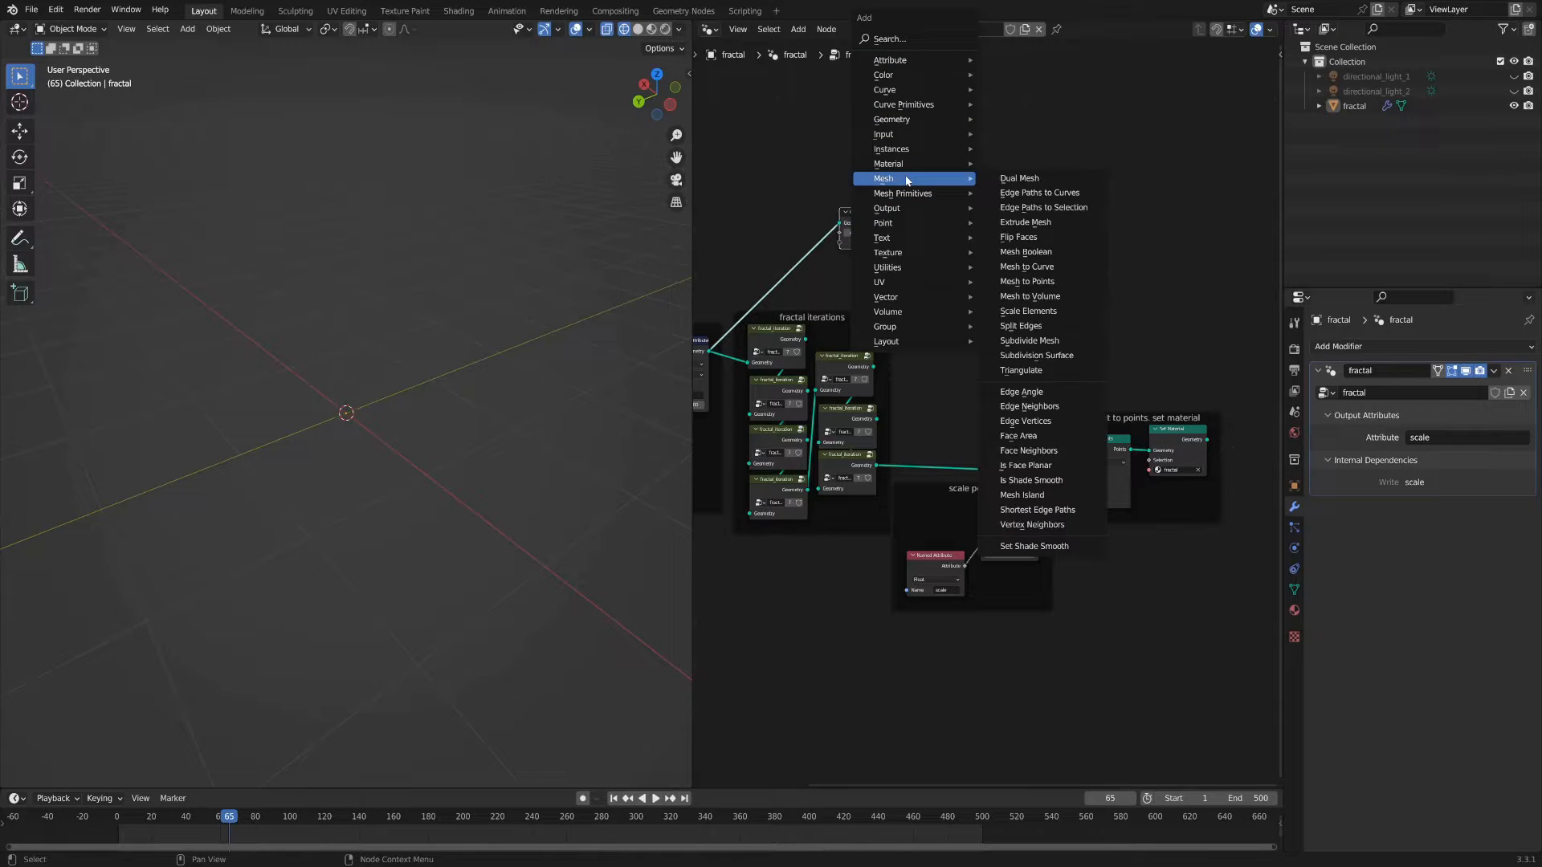
{"action": "left_click", "coordinate": [1036, 281]}
{"action": "left_click", "coordinate": [743, 231]}
Step: Change the viewport from wireframe to Solid shading and save the file
{"action": "middle_click_drag", "start_coordinate": [350, 396], "coordinate": [514, 397]}
{"action": "middle_click_drag", "start_coordinate": [894, 282], "coordinate": [1020, 284]}
{"action": "key", "text": "shift+z"}
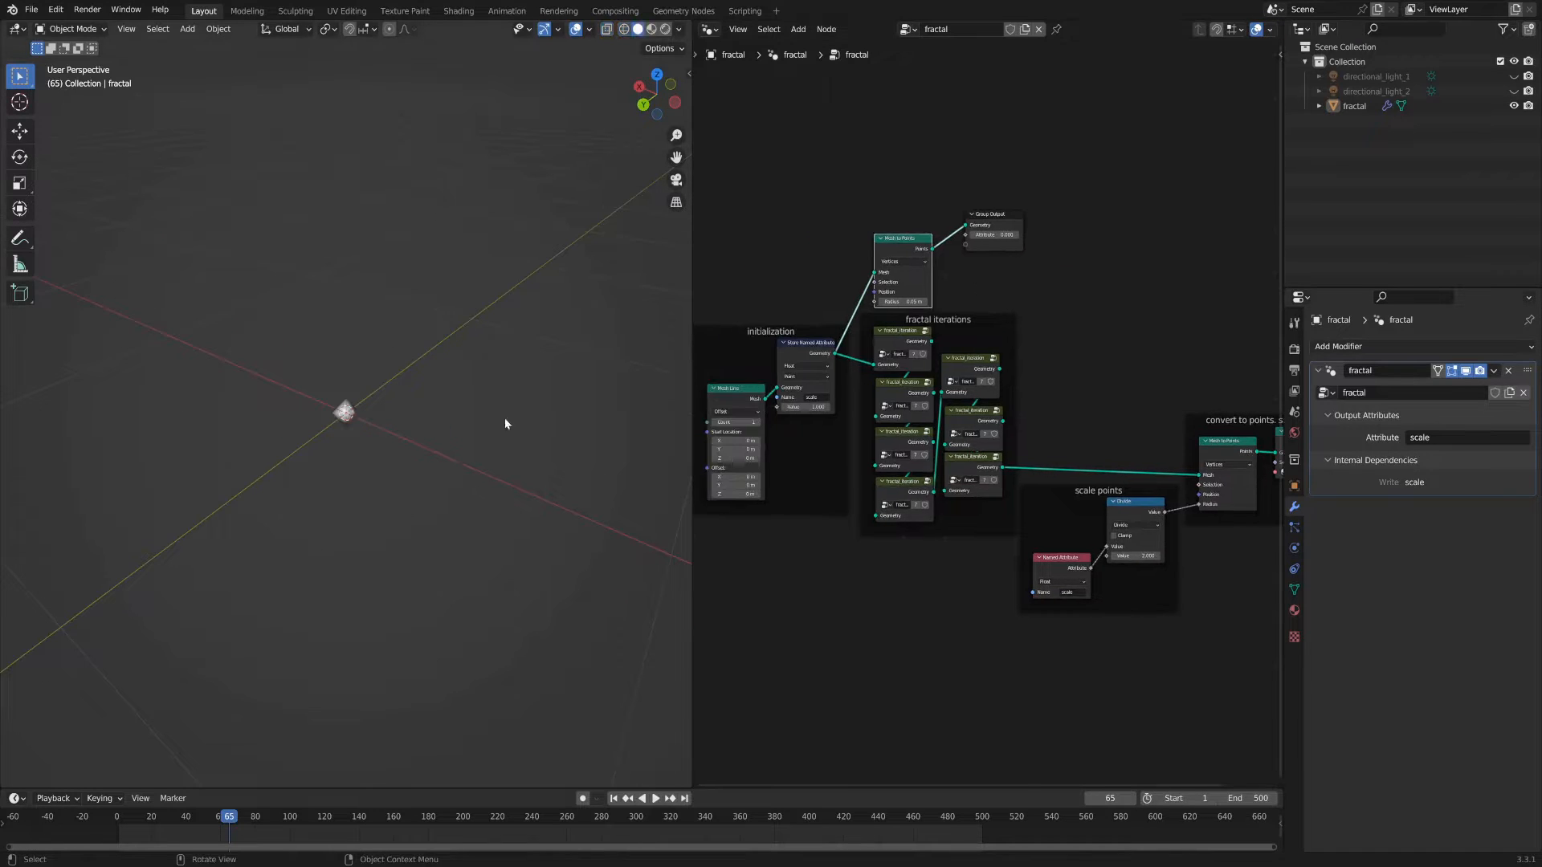
{"action": "key", "text": "ctrl+s"}
Step: Shift the Store Named Attribute node slightly down within the initialization frame
{"action": "middle_click_drag", "start_coordinate": [778, 226], "coordinate": [1020, 195]}
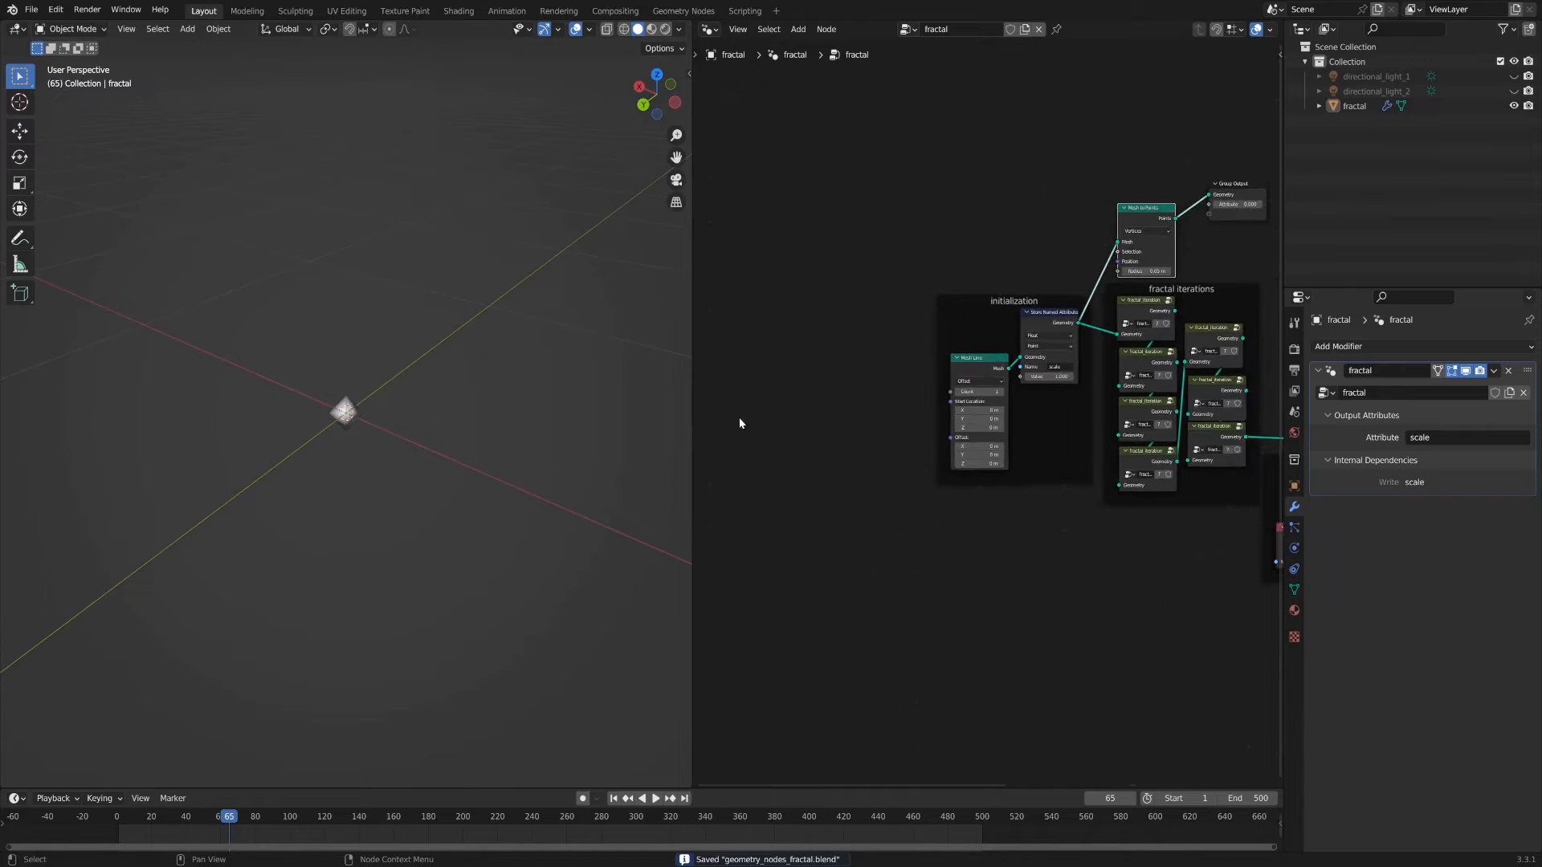
{"action": "middle_click_drag", "start_coordinate": [377, 448], "coordinate": [331, 448]}
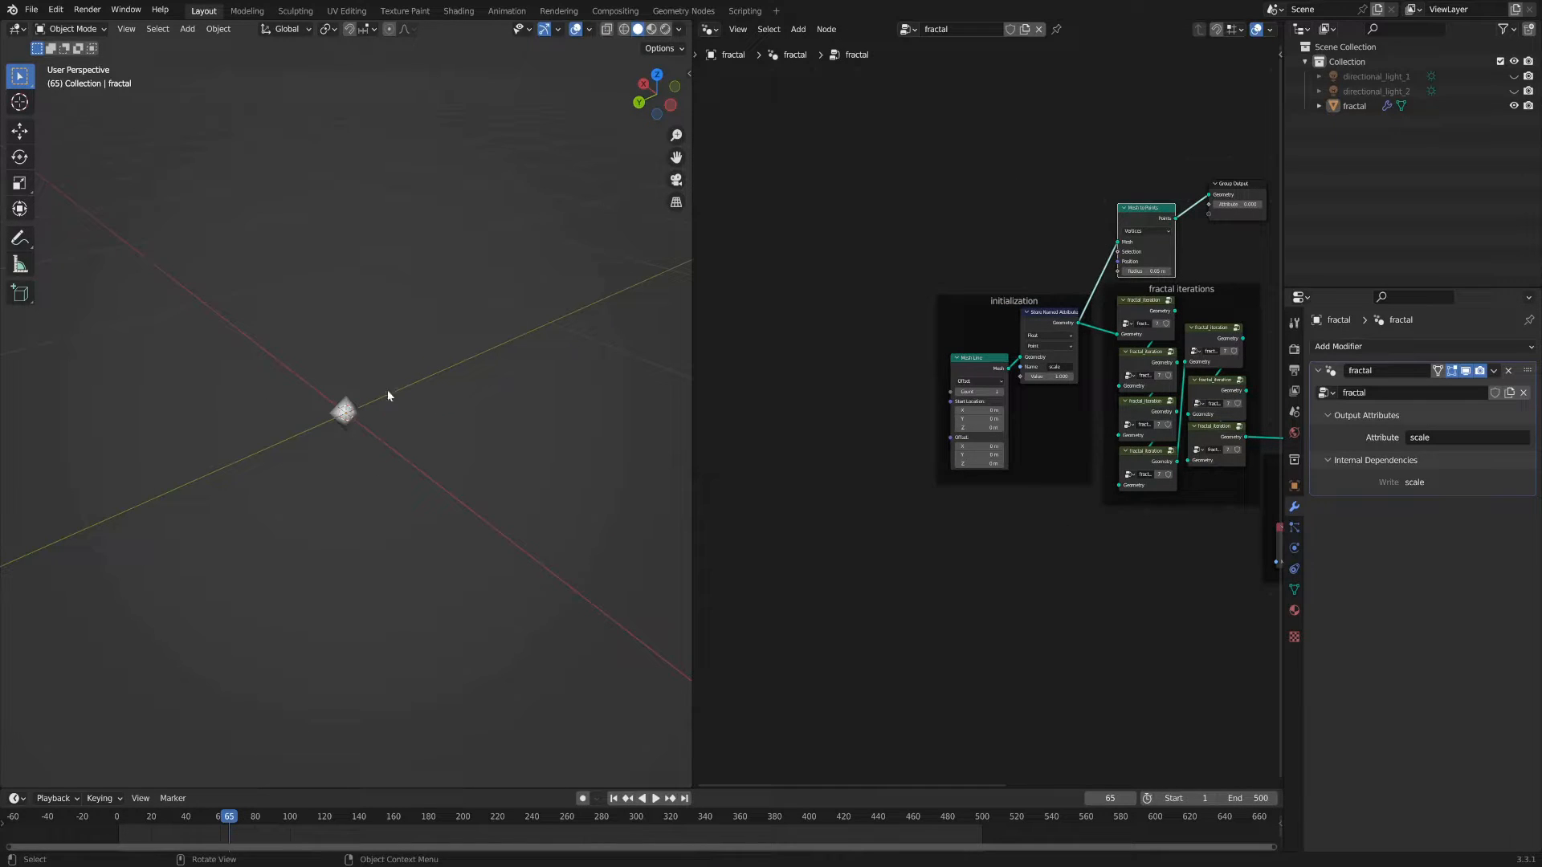
{"action": "middle_click_drag", "start_coordinate": [853, 255], "coordinate": [947, 327]}
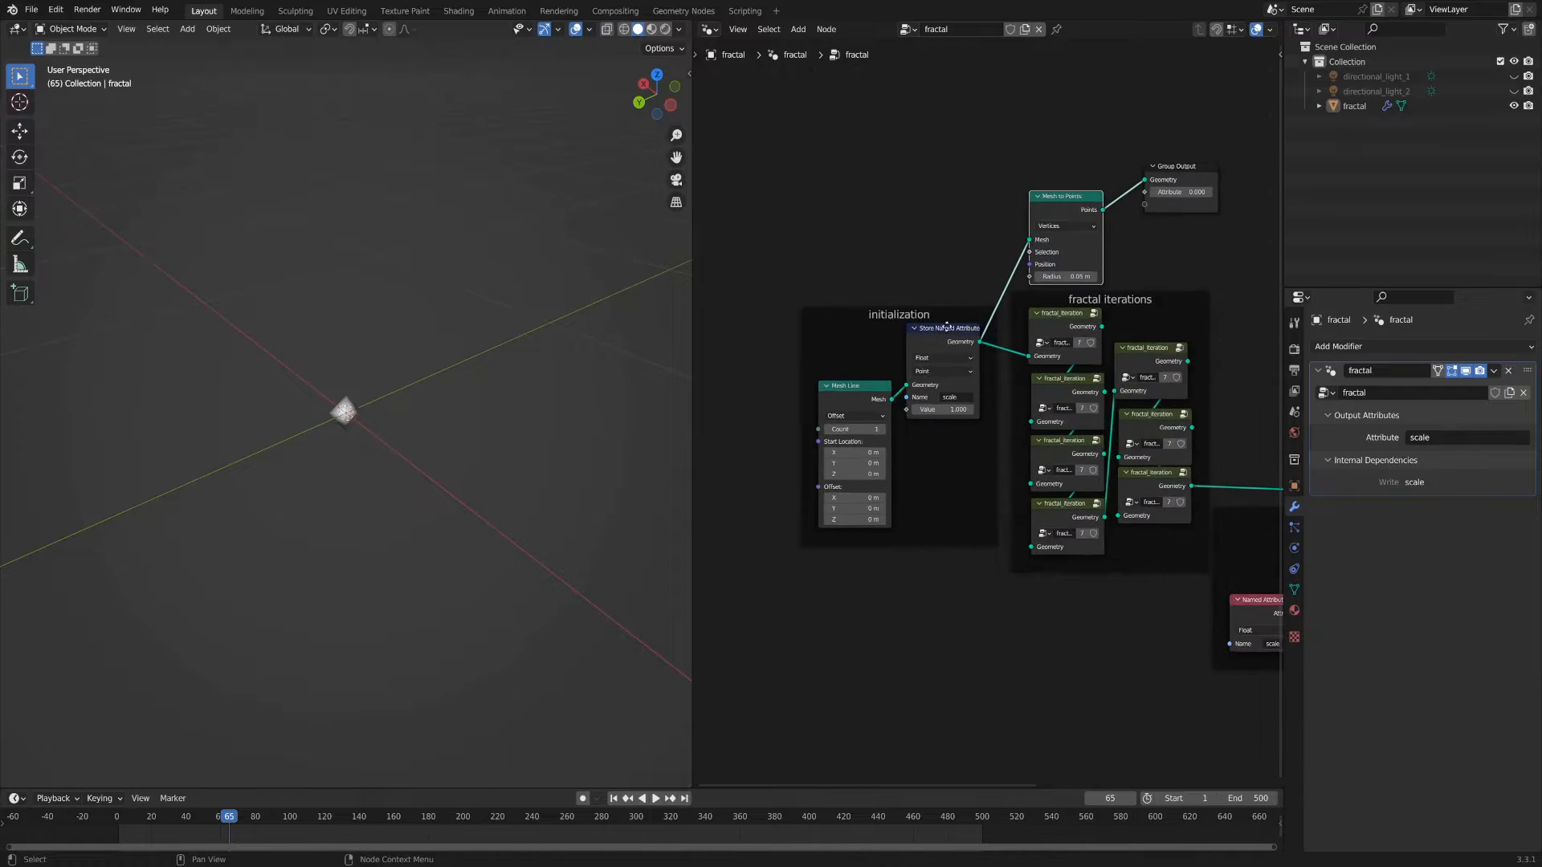
{"action": "left_click_drag", "start_coordinate": [931, 331], "coordinate": [934, 348]}
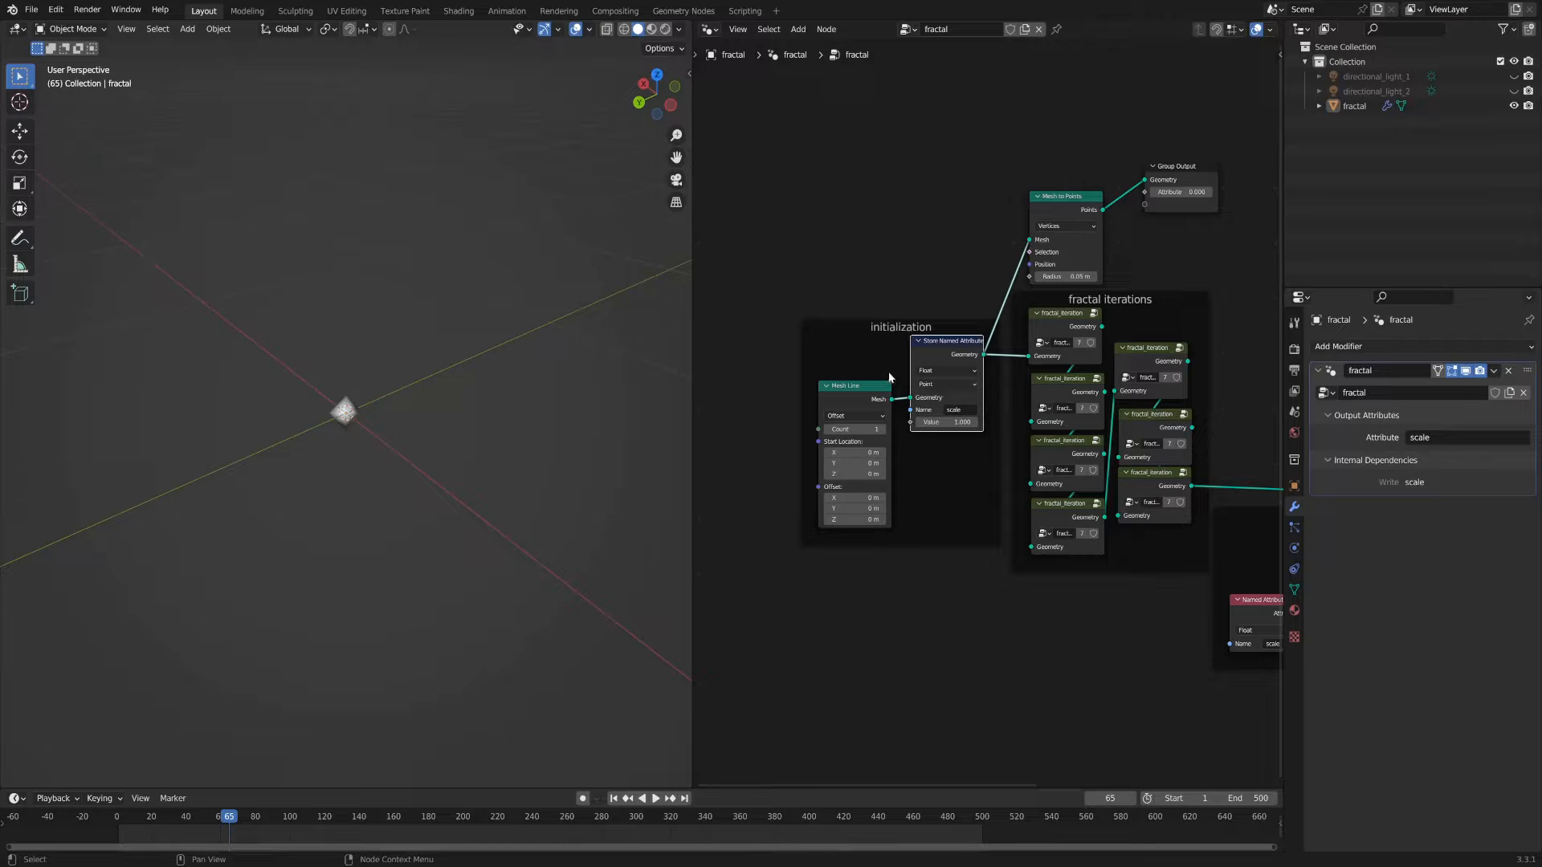
Step: Move the Group Output and its connected Mesh to Points node farther right, above and past the fractal iterations frame
{"action": "middle_click_drag", "start_coordinate": [931, 190], "coordinate": [869, 203]}
{"action": "scroll", "coordinate": [1076, 207], "scroll_direction": "up", "scroll_amount": 2}
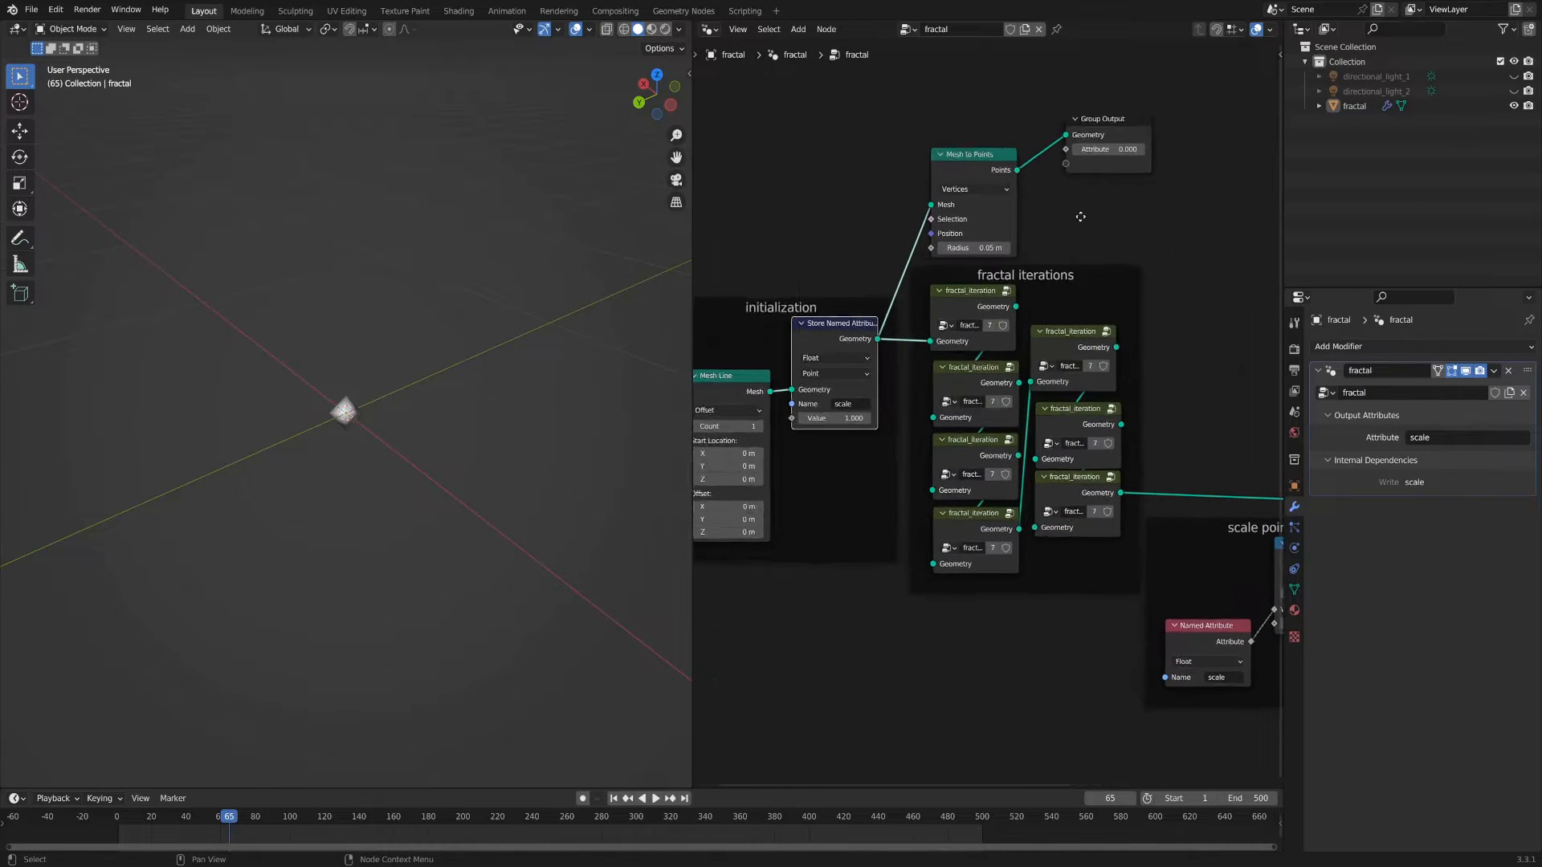
{"action": "middle_click_drag", "start_coordinate": [1081, 215], "coordinate": [922, 262]}
{"action": "left_click_drag", "start_coordinate": [969, 168], "coordinate": [1136, 197]}
{"action": "left_click_drag", "start_coordinate": [818, 207], "coordinate": [1002, 193]}
{"action": "scroll", "coordinate": [855, 324], "scroll_direction": "up", "scroll_amount": 1}
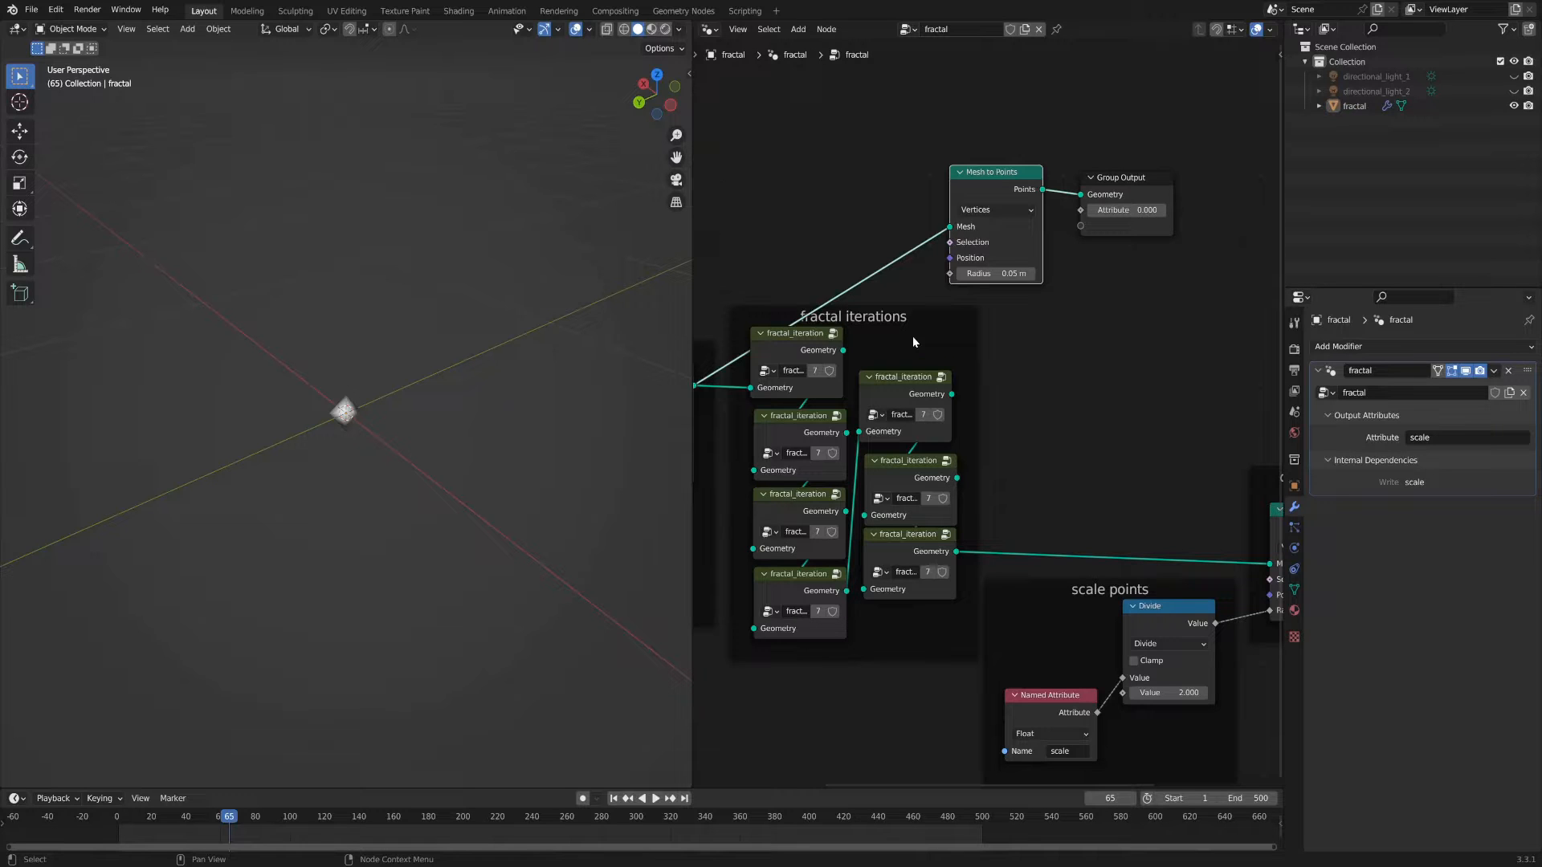
Step: Connect the first fractal_iteration node's Geometry output to the Mesh input of the Mesh to Points node feeding Group Output
{"action": "mouse_move", "coordinate": [962, 220]}
{"action": "left_mouse_down"}
{"action": "mouse_move", "coordinate": [850, 345]}
{"action": "mouse_move", "coordinate": [950, 226]}
{"action": "left_mouse_up"}
{"action": "middle_click_drag", "start_coordinate": [326, 391], "coordinate": [452, 419]}
{"action": "middle_click_drag", "start_coordinate": [331, 434], "coordinate": [338, 370]}
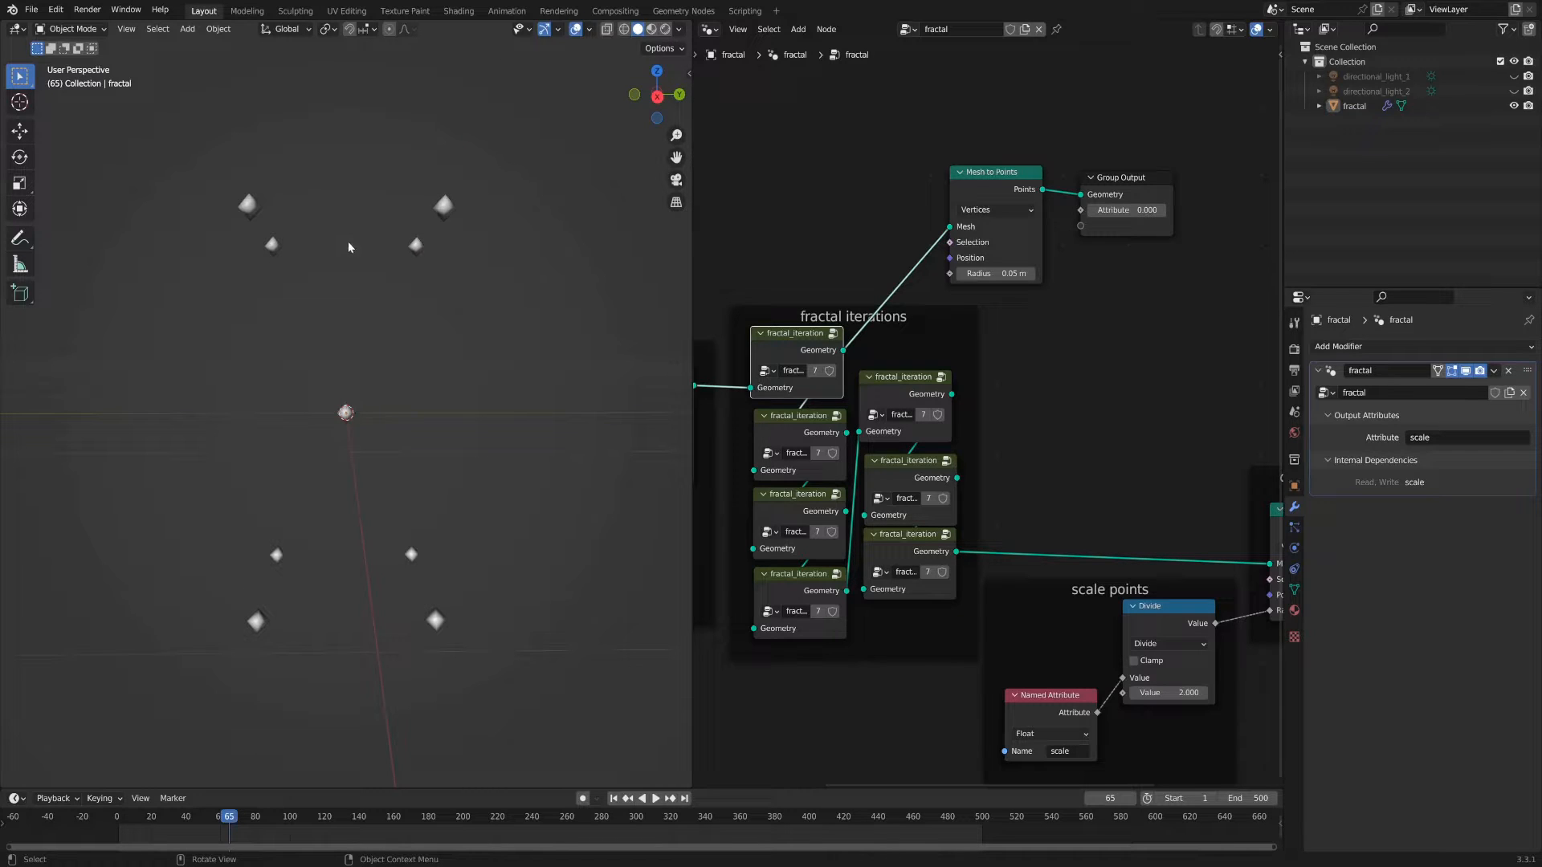
Step: Examine from several angles how the first iteration arranges its points around the origin
{"action": "mouse_move", "coordinate": [339, 238]}
{"action": "middle_mouse_down"}
{"action": "mouse_move", "coordinate": [409, 232]}
{"action": "mouse_move", "coordinate": [344, 227]}
{"action": "middle_mouse_up"}
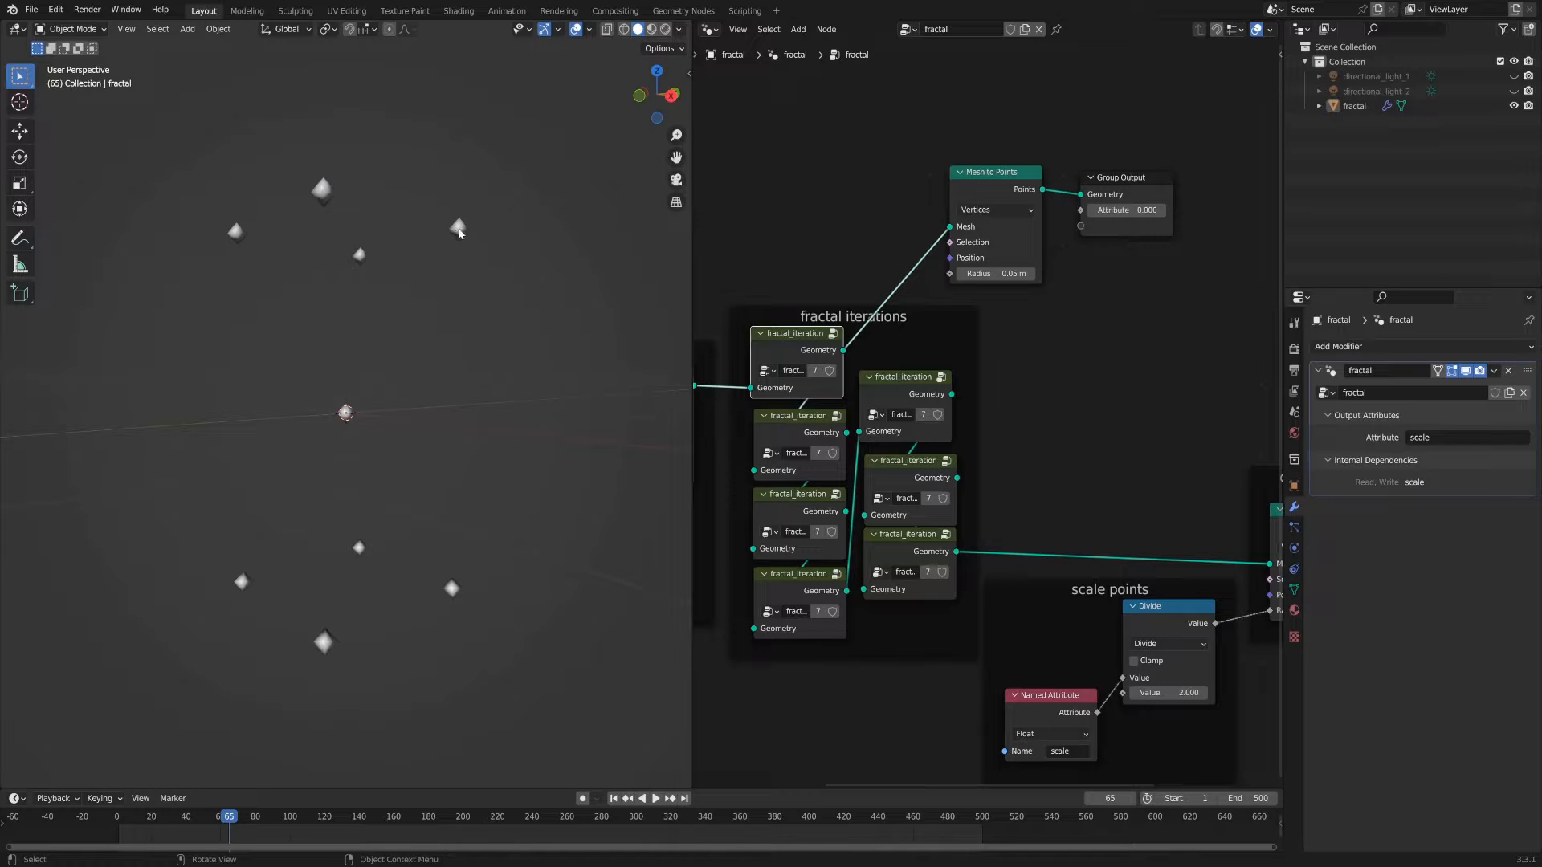
{"action": "middle_click_drag", "start_coordinate": [459, 233], "coordinate": [448, 293]}
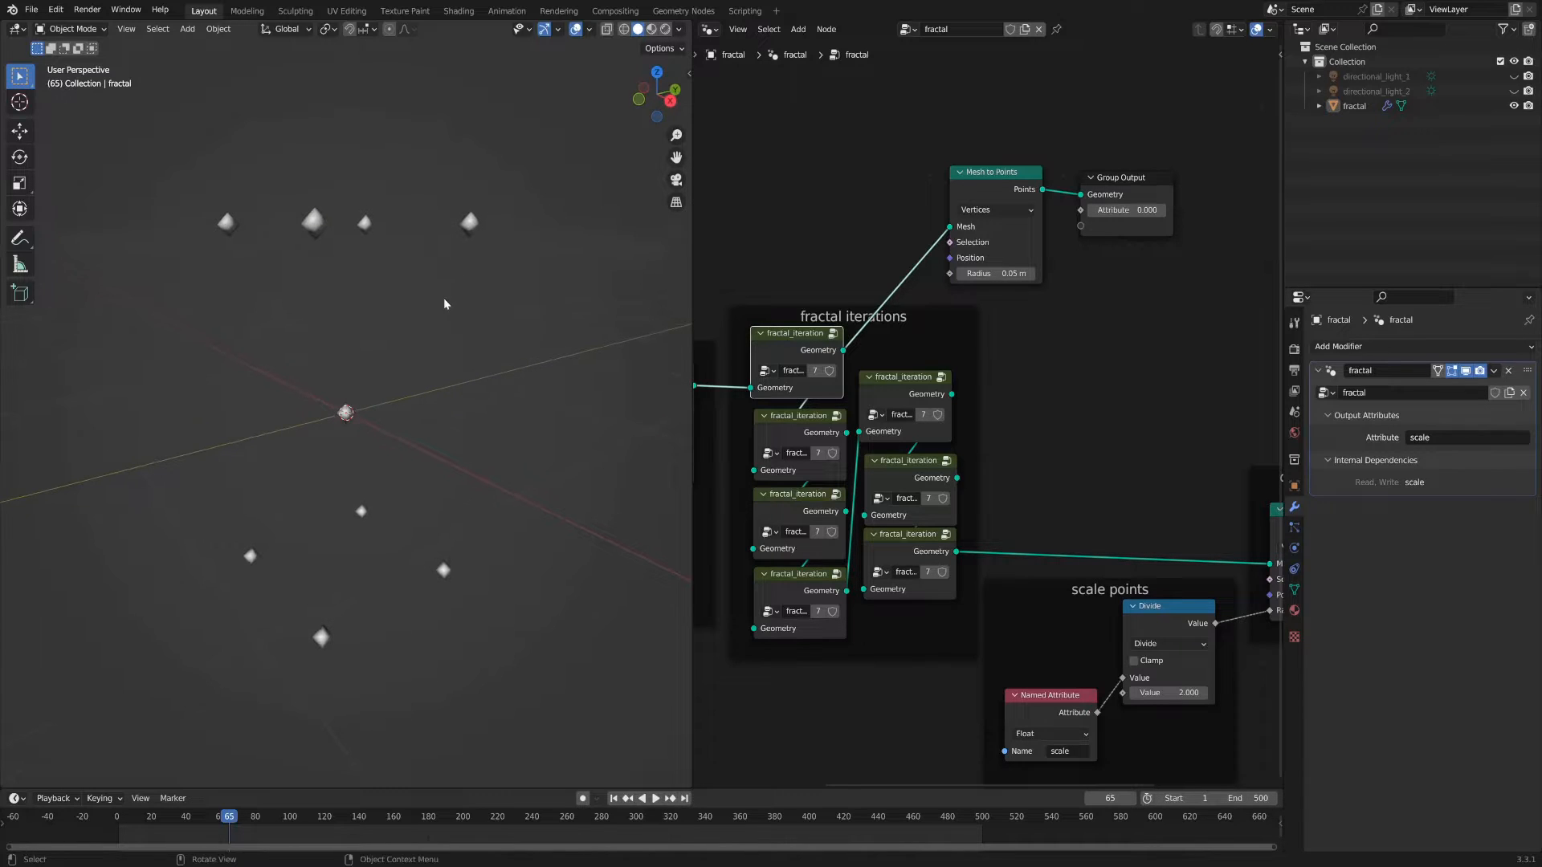
{"action": "middle_click_drag", "start_coordinate": [254, 637], "coordinate": [437, 406]}
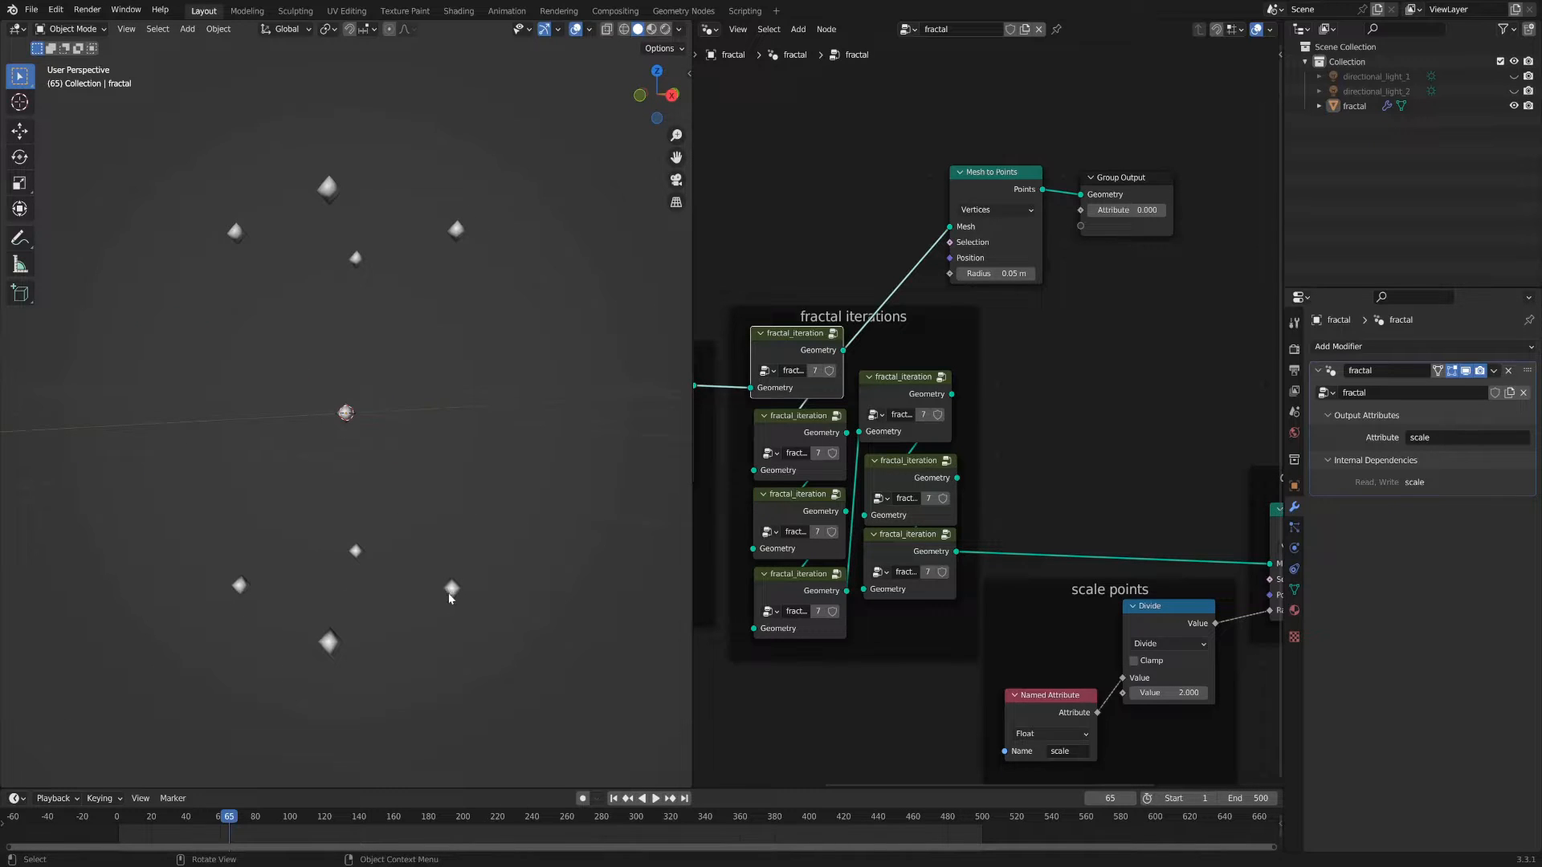
{"action": "mouse_move", "coordinate": [447, 598]}
{"action": "middle_mouse_down"}
{"action": "mouse_move", "coordinate": [485, 609]}
{"action": "mouse_move", "coordinate": [432, 585]}
{"action": "middle_mouse_up"}
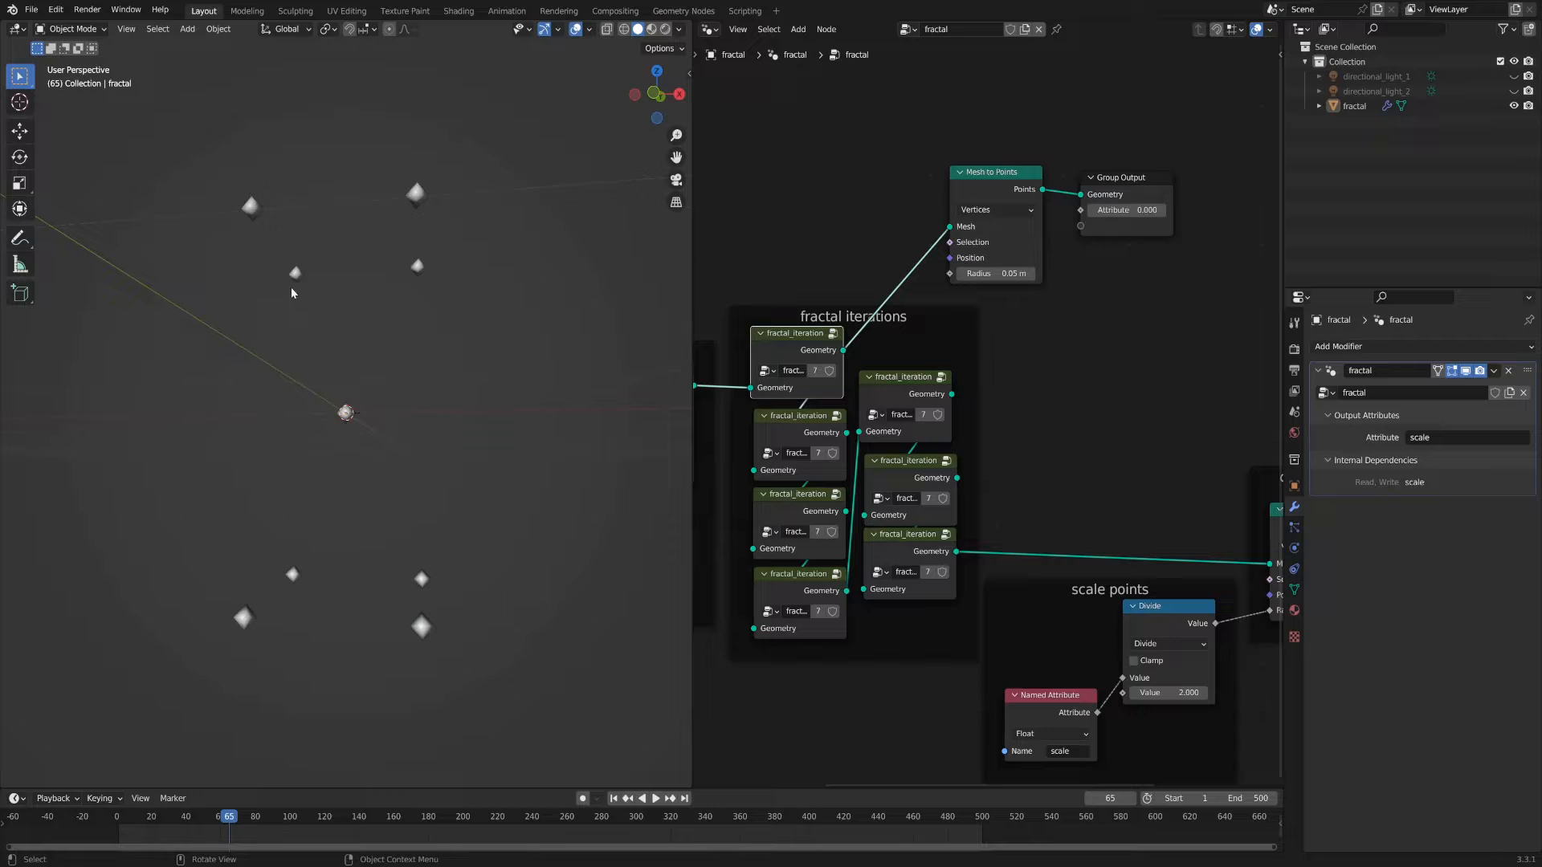
{"action": "middle_click_drag", "start_coordinate": [333, 572], "coordinate": [409, 542]}
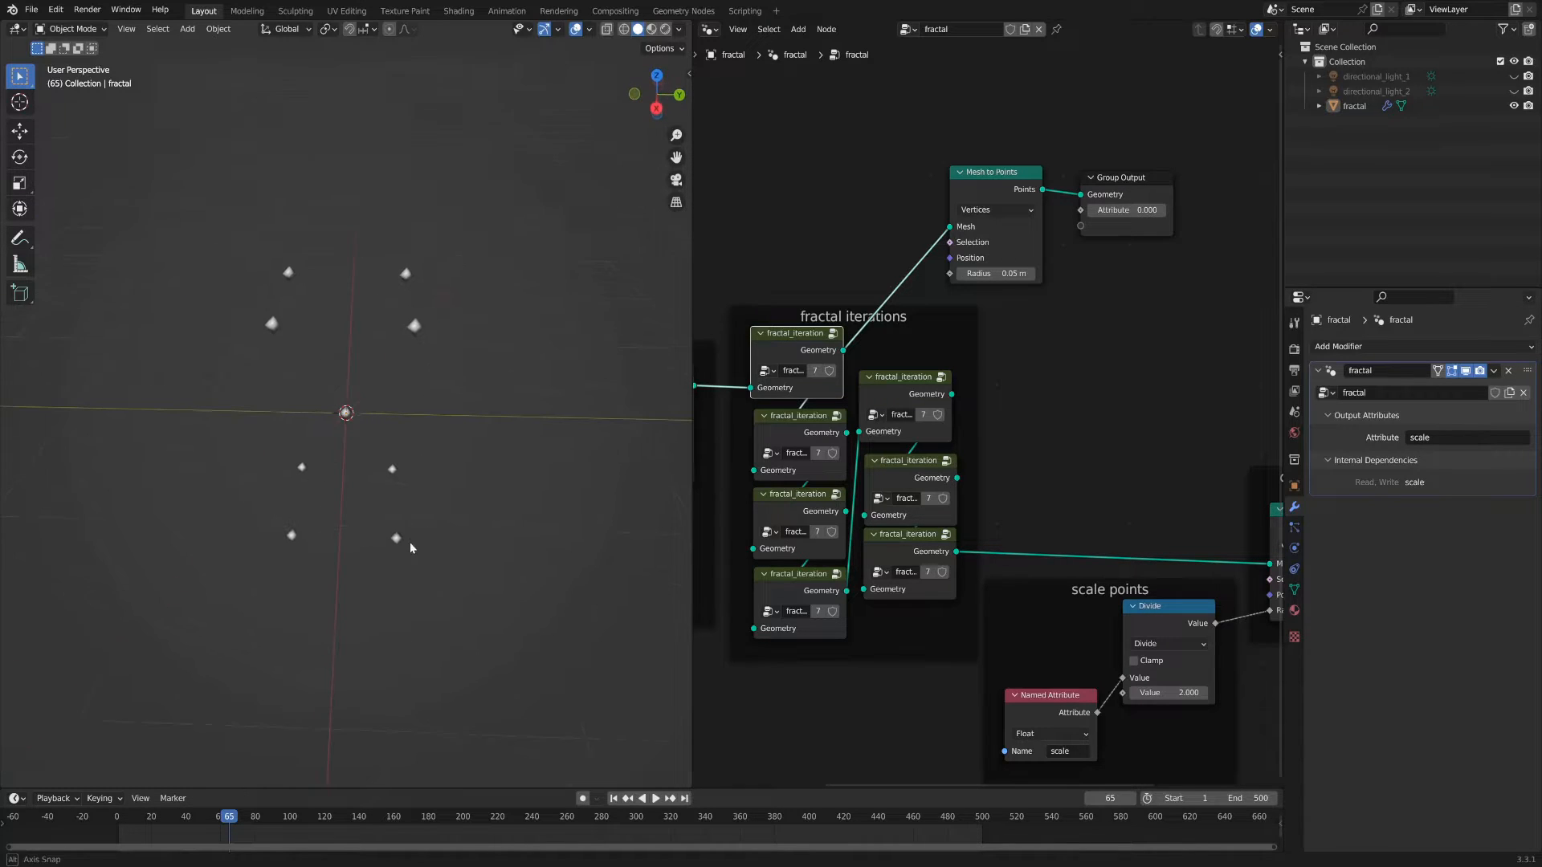
{"action": "middle_click_drag", "start_coordinate": [378, 404], "coordinate": [296, 273]}
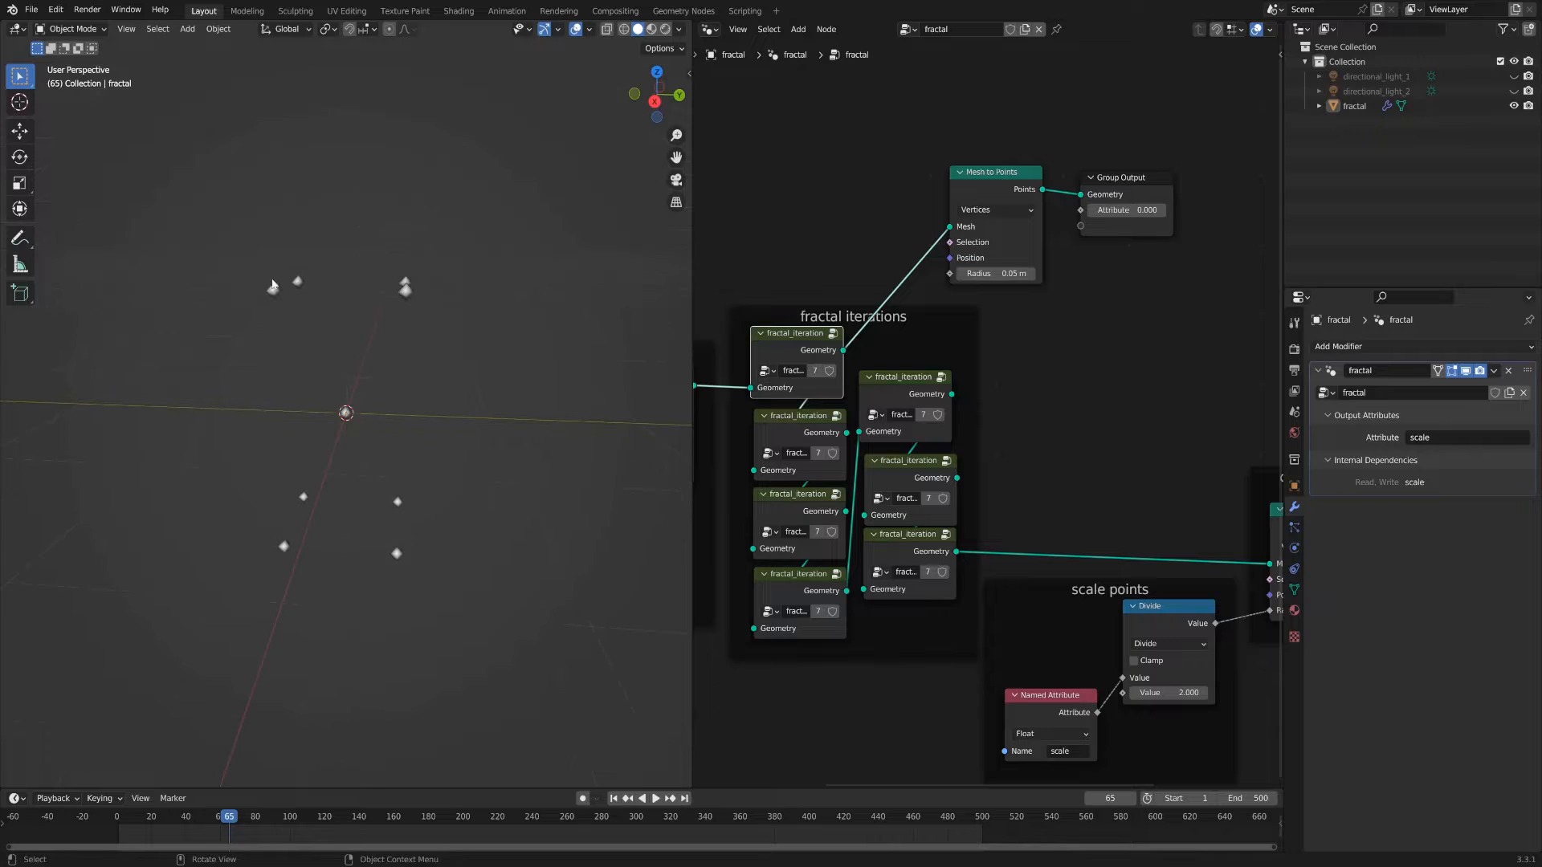
{"action": "middle_click_drag", "start_coordinate": [270, 588], "coordinate": [343, 426]}
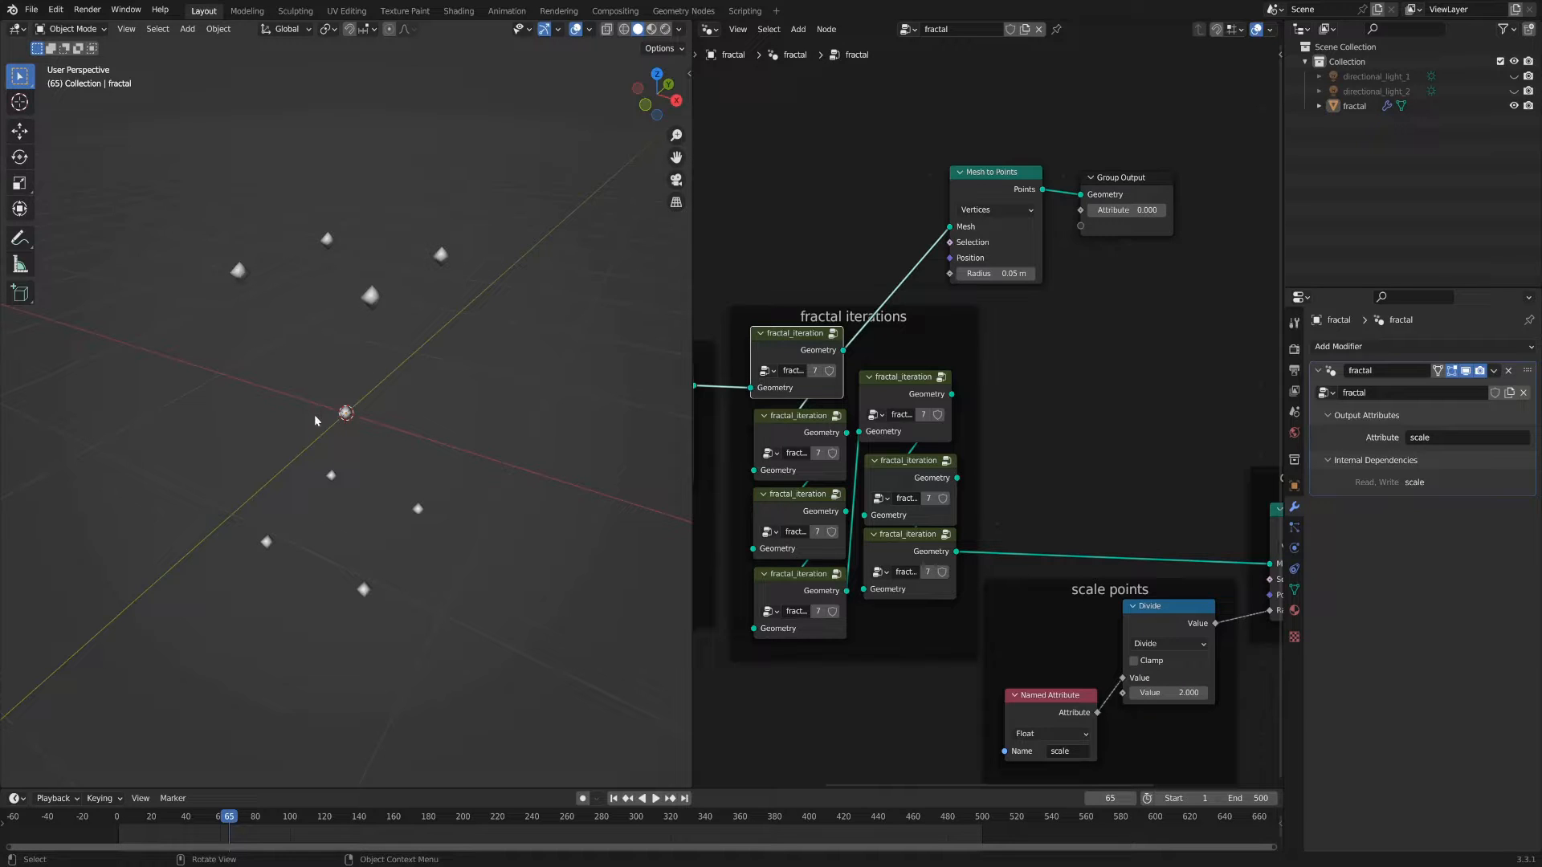
{"action": "middle_click_drag", "start_coordinate": [310, 393], "coordinate": [571, 395]}
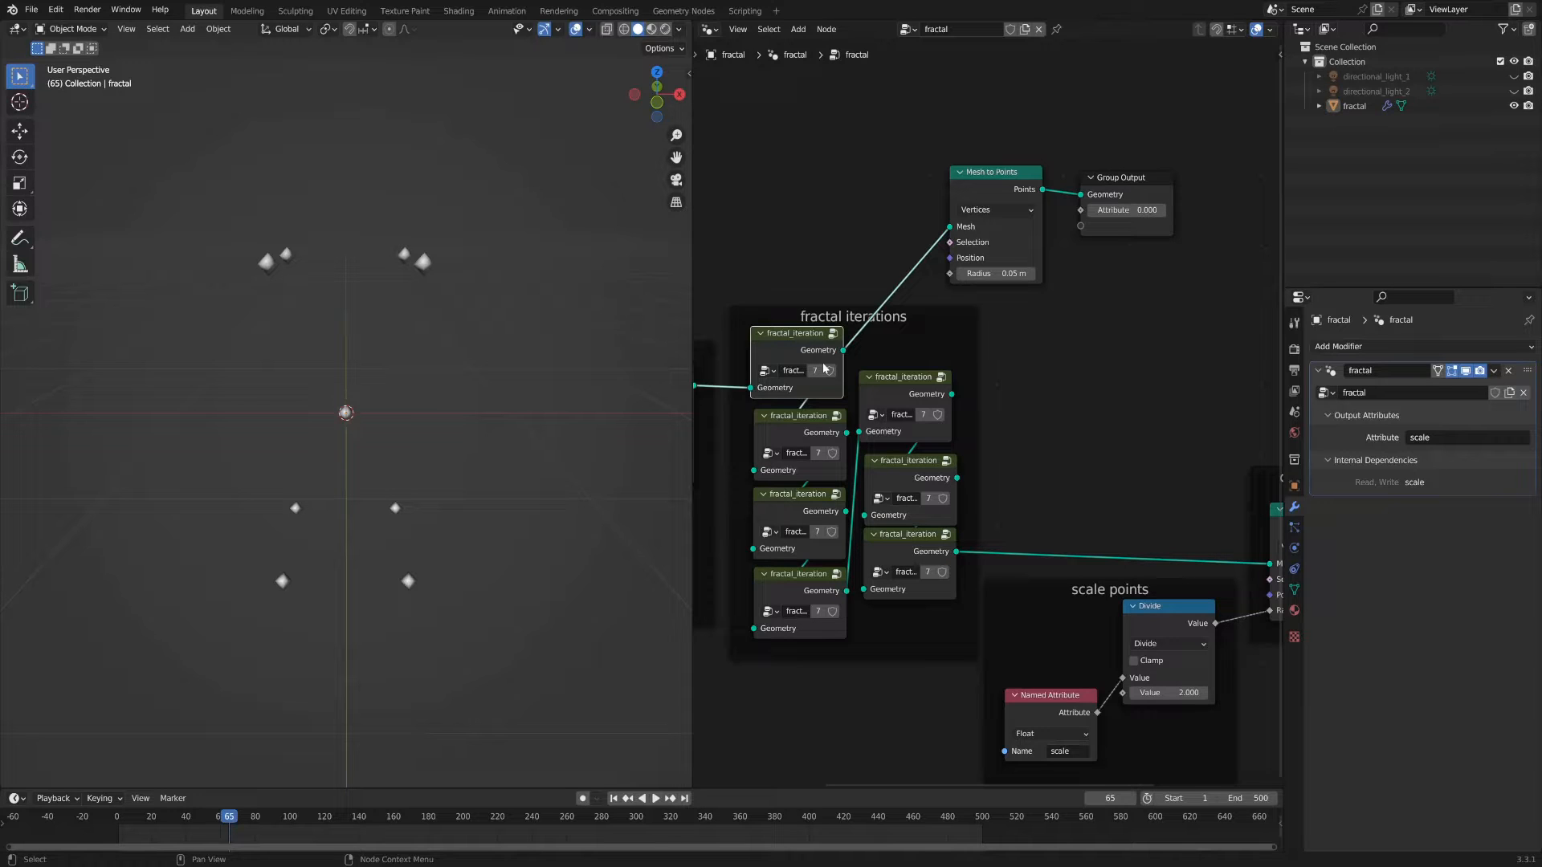
Step: Preview the second, third, fourth and fifth fractal iterations in turn by linking each Geometry output to the preview Mesh to Points node
{"action": "left_click_drag", "start_coordinate": [847, 433], "coordinate": [950, 227]}
{"action": "middle_click_drag", "start_coordinate": [295, 424], "coordinate": [395, 428]}
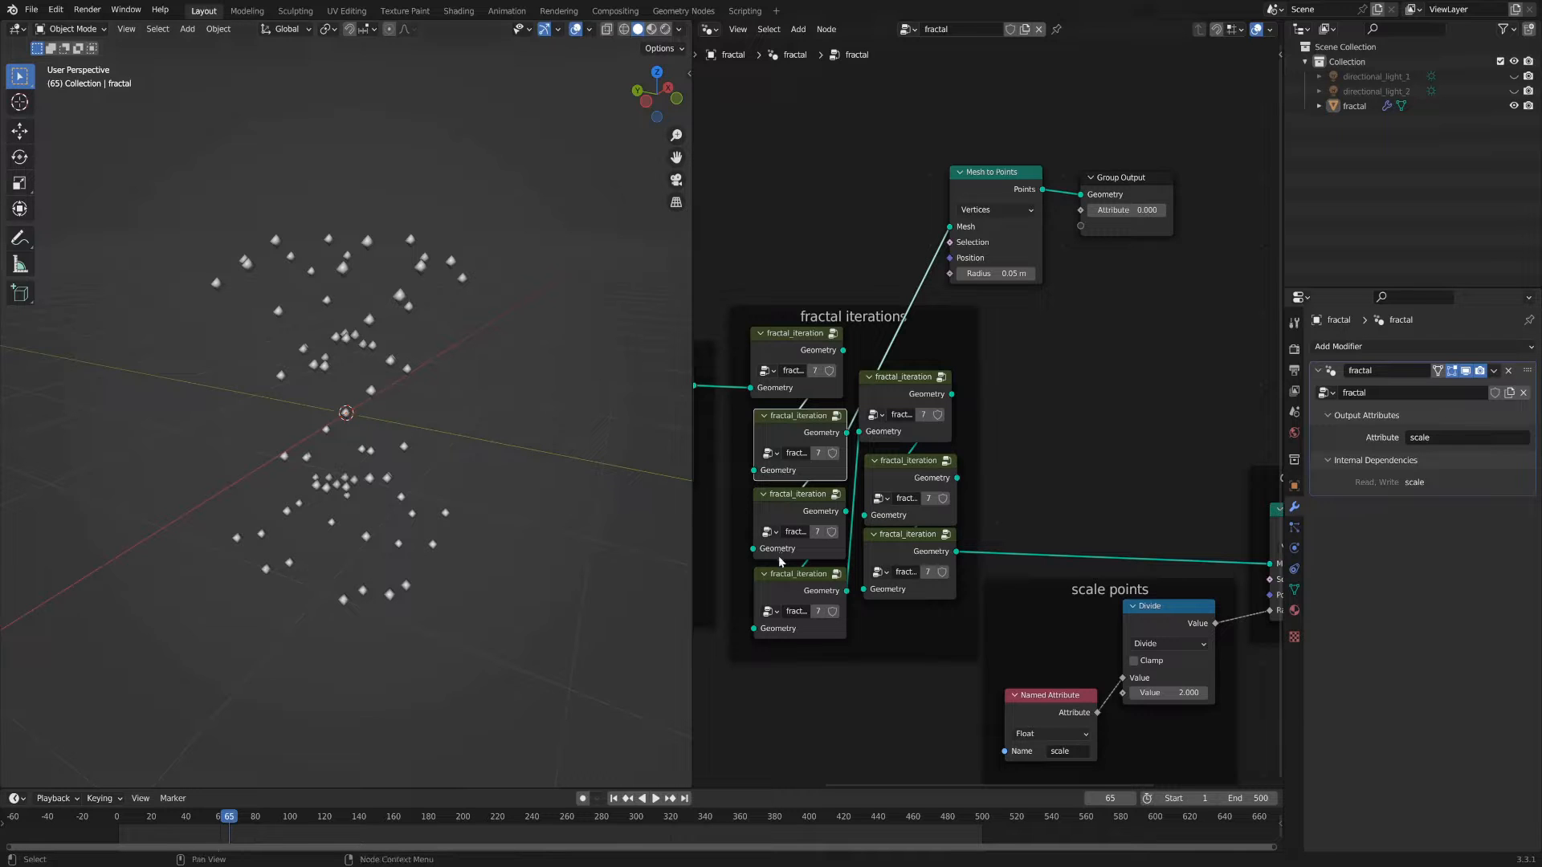
{"action": "left_click_drag", "start_coordinate": [846, 511], "coordinate": [954, 233]}
{"action": "left_click_drag", "start_coordinate": [847, 591], "coordinate": [950, 228]}
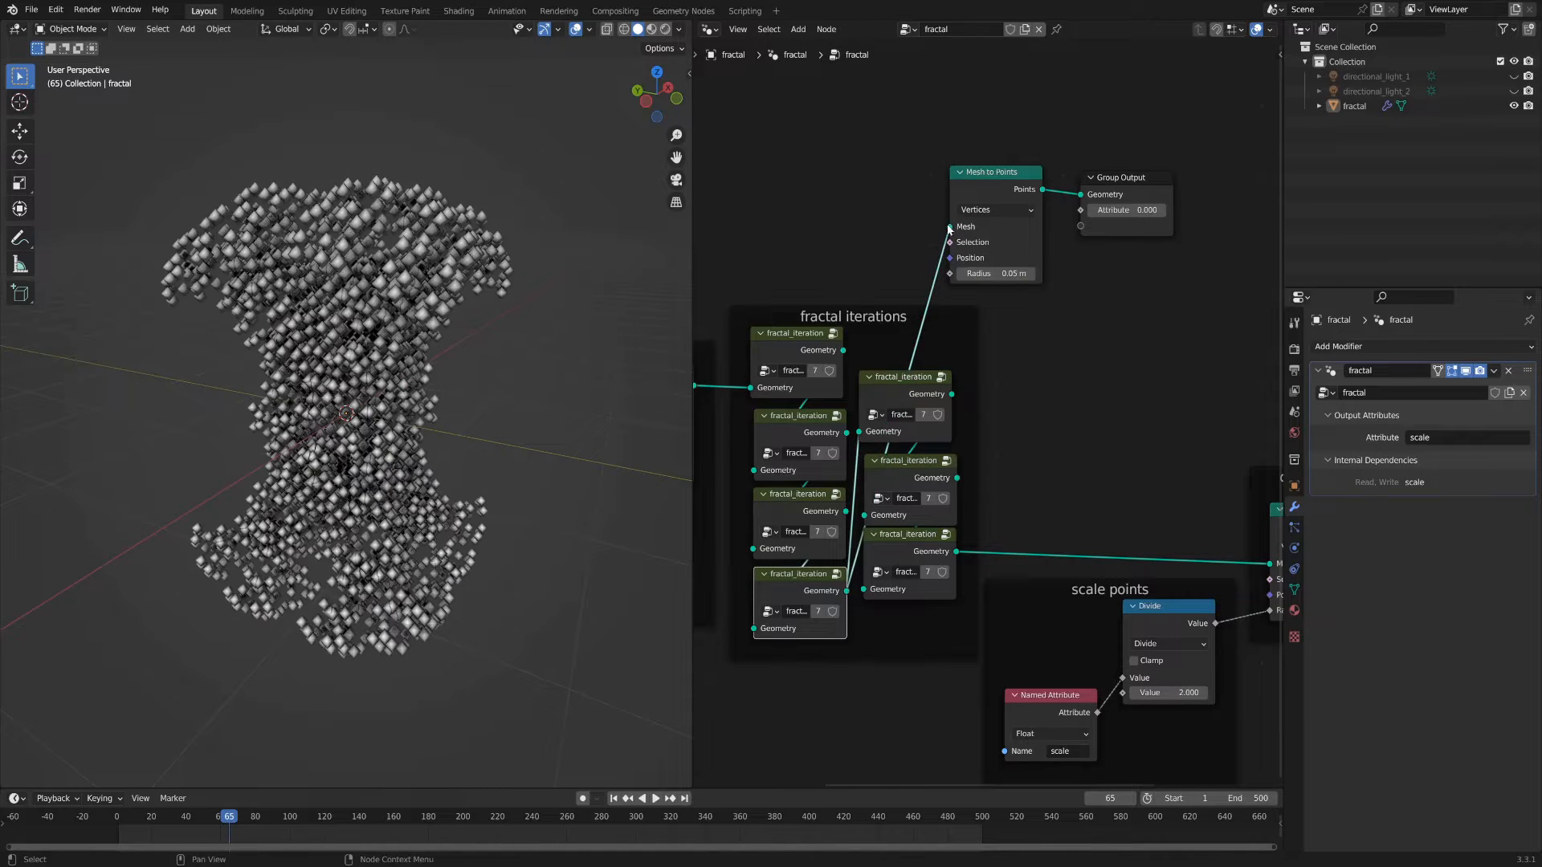
{"action": "left_click_drag", "start_coordinate": [952, 394], "coordinate": [950, 229]}
Step: Shift the Group Output and the preview Mesh to Points node right, clear of the fractal iterations frame
{"action": "middle_click_drag", "start_coordinate": [1028, 351], "coordinate": [866, 360]}
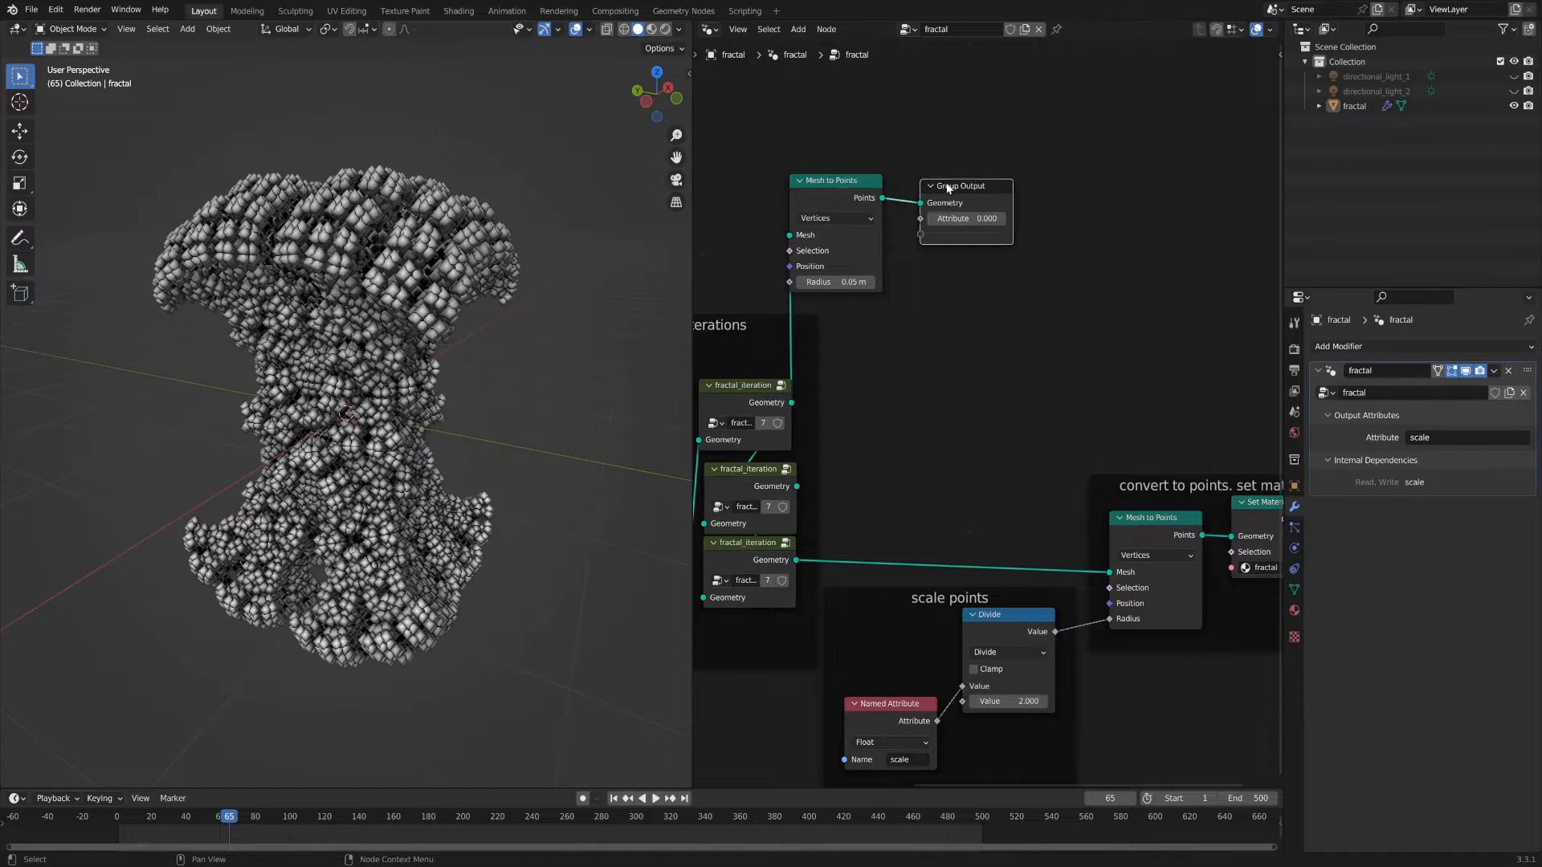
{"action": "left_click_drag", "start_coordinate": [948, 188], "coordinate": [1074, 183]}
{"action": "left_click_drag", "start_coordinate": [807, 189], "coordinate": [927, 204]}
Step: Preview the sixth and seventh fractal iterations by linking each Geometry output to the preview Mesh to Points node, and inspect the surface up close
{"action": "middle_click_drag", "start_coordinate": [802, 393], "coordinate": [964, 307]}
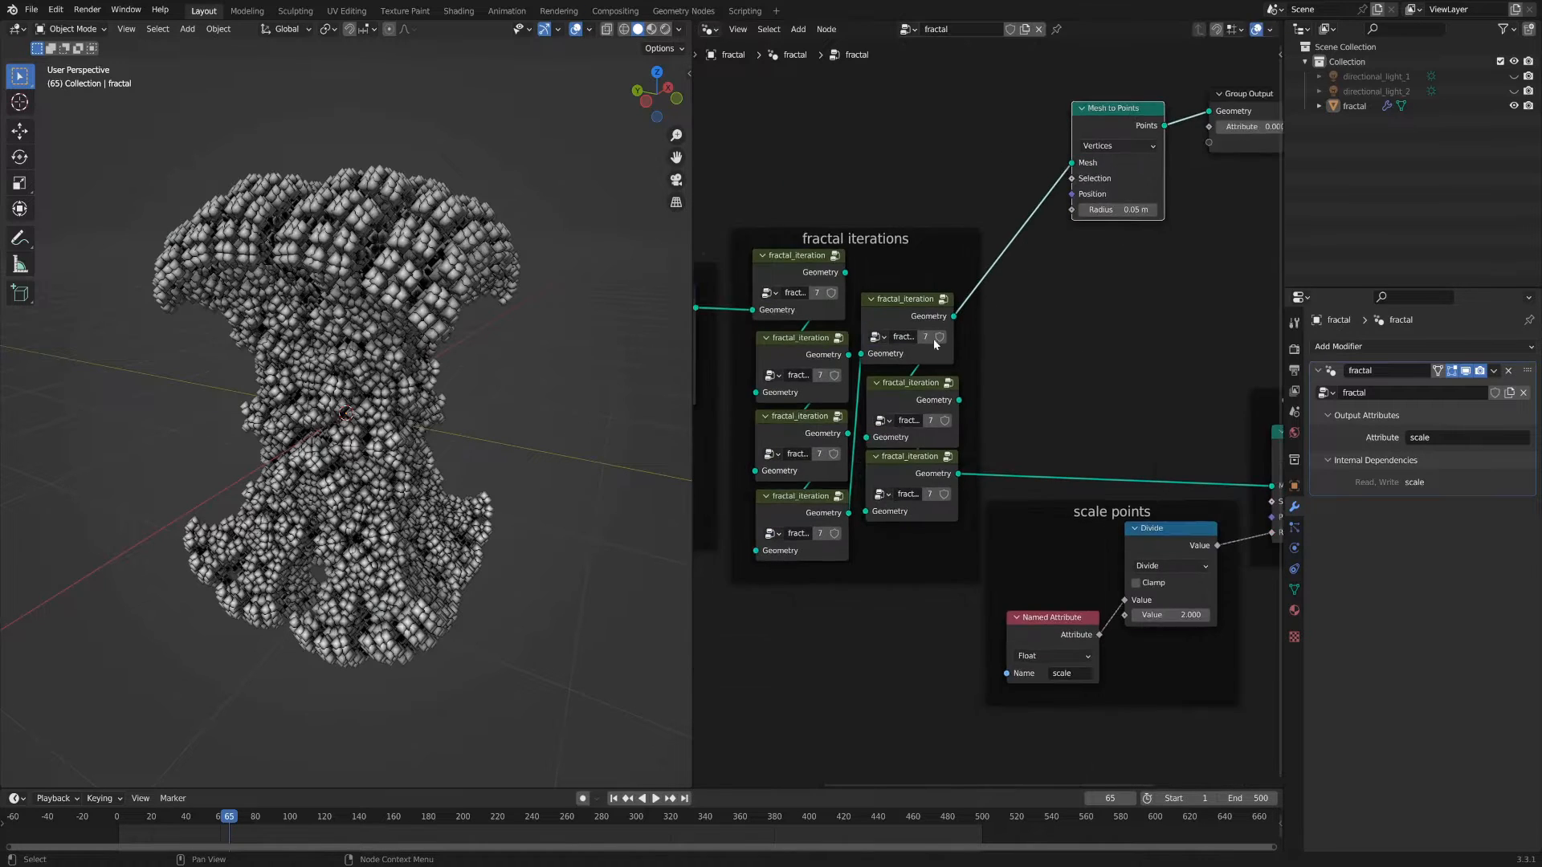
{"action": "scroll", "coordinate": [1011, 360], "scroll_direction": "up", "scroll_amount": 1}
{"action": "middle_click_drag", "start_coordinate": [1011, 360], "coordinate": [940, 448]}
{"action": "left_click_drag", "start_coordinate": [912, 474], "coordinate": [1033, 218]}
{"action": "left_click_drag", "start_coordinate": [911, 553], "coordinate": [1034, 217]}
{"action": "middle_click_drag", "start_coordinate": [346, 417], "coordinate": [364, 381]}
{"action": "scroll", "coordinate": [359, 363], "scroll_direction": "up", "scroll_amount": 4}
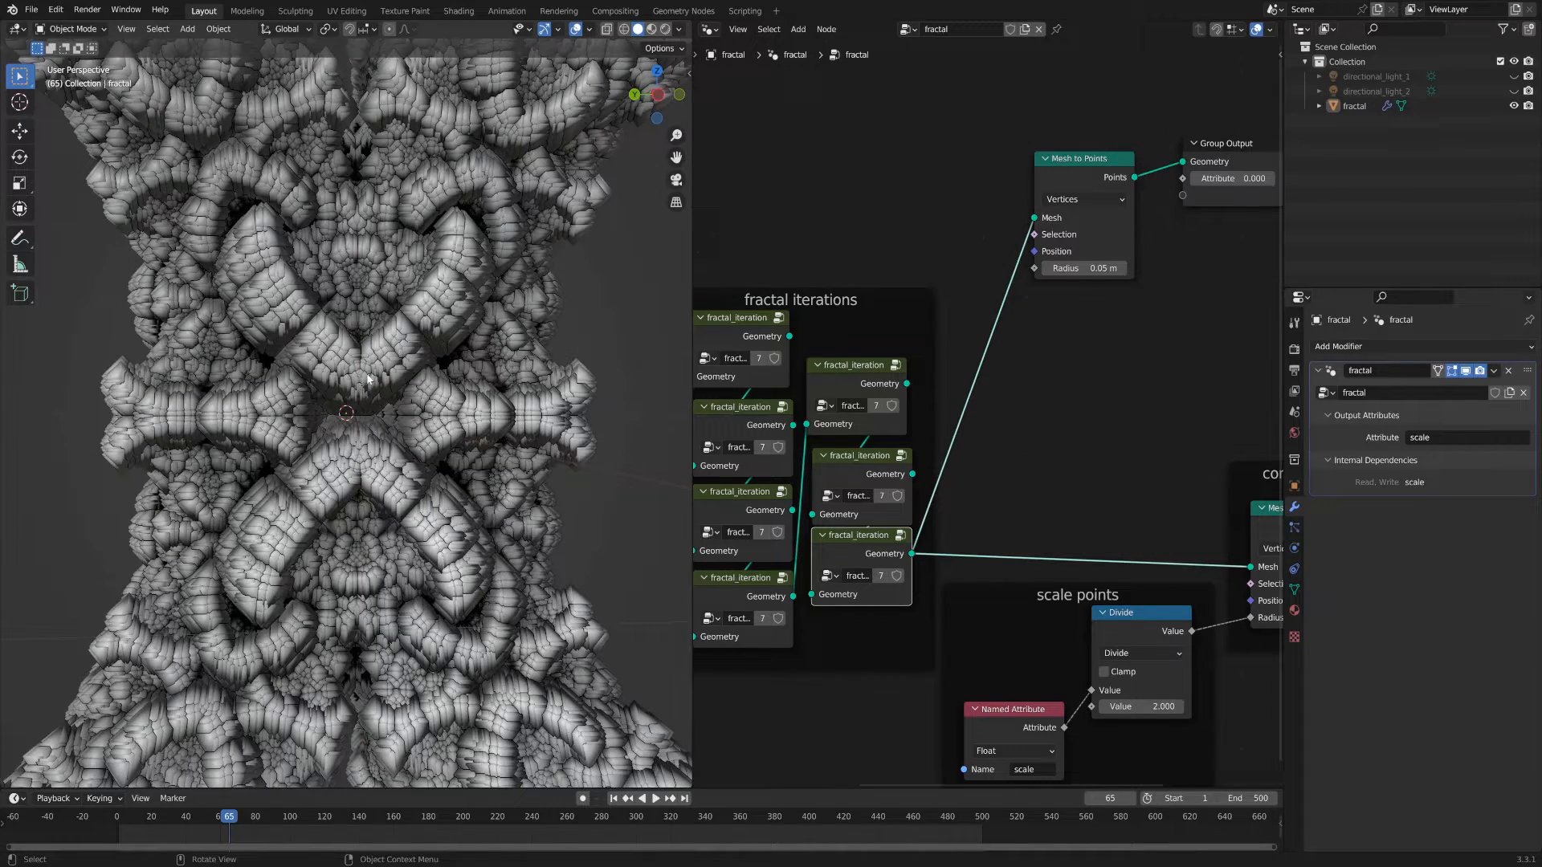
Step: Move the Group Output and the preview Mesh to Points node above the frame that converts to points and sets the material
{"action": "scroll", "coordinate": [1000, 453], "scroll_direction": "down", "scroll_amount": 2}
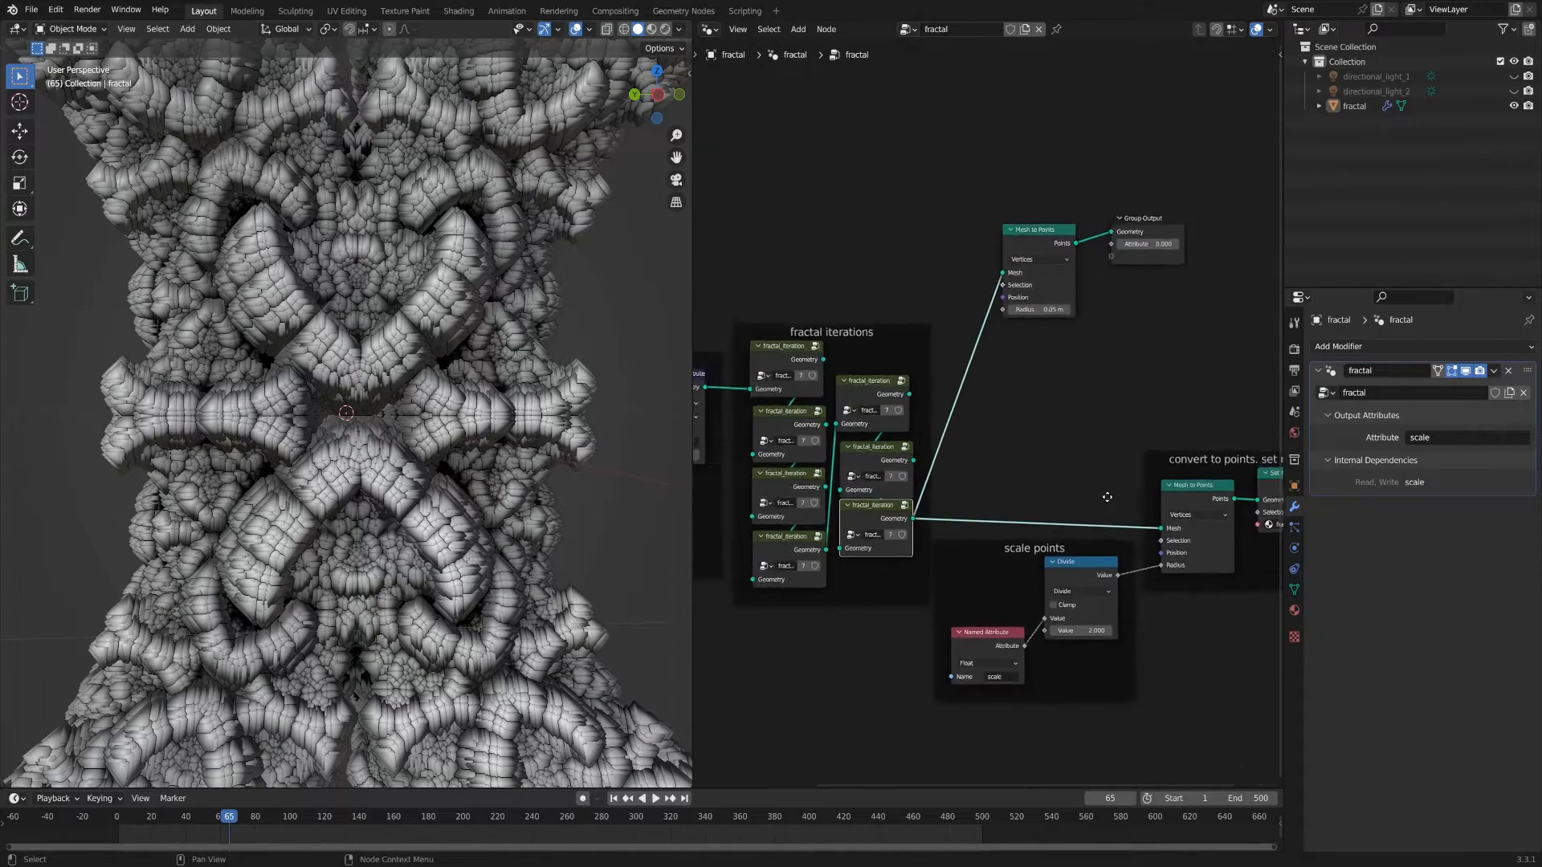
{"action": "middle_click_drag", "start_coordinate": [1081, 495], "coordinate": [872, 443]}
{"action": "left_click_drag", "start_coordinate": [896, 172], "coordinate": [1108, 210]}
{"action": "left_click_drag", "start_coordinate": [797, 207], "coordinate": [1043, 252]}
{"action": "scroll", "coordinate": [1043, 253], "scroll_direction": "up", "scroll_amount": 1}
{"action": "middle_click_drag", "start_coordinate": [964, 374], "coordinate": [996, 356]}
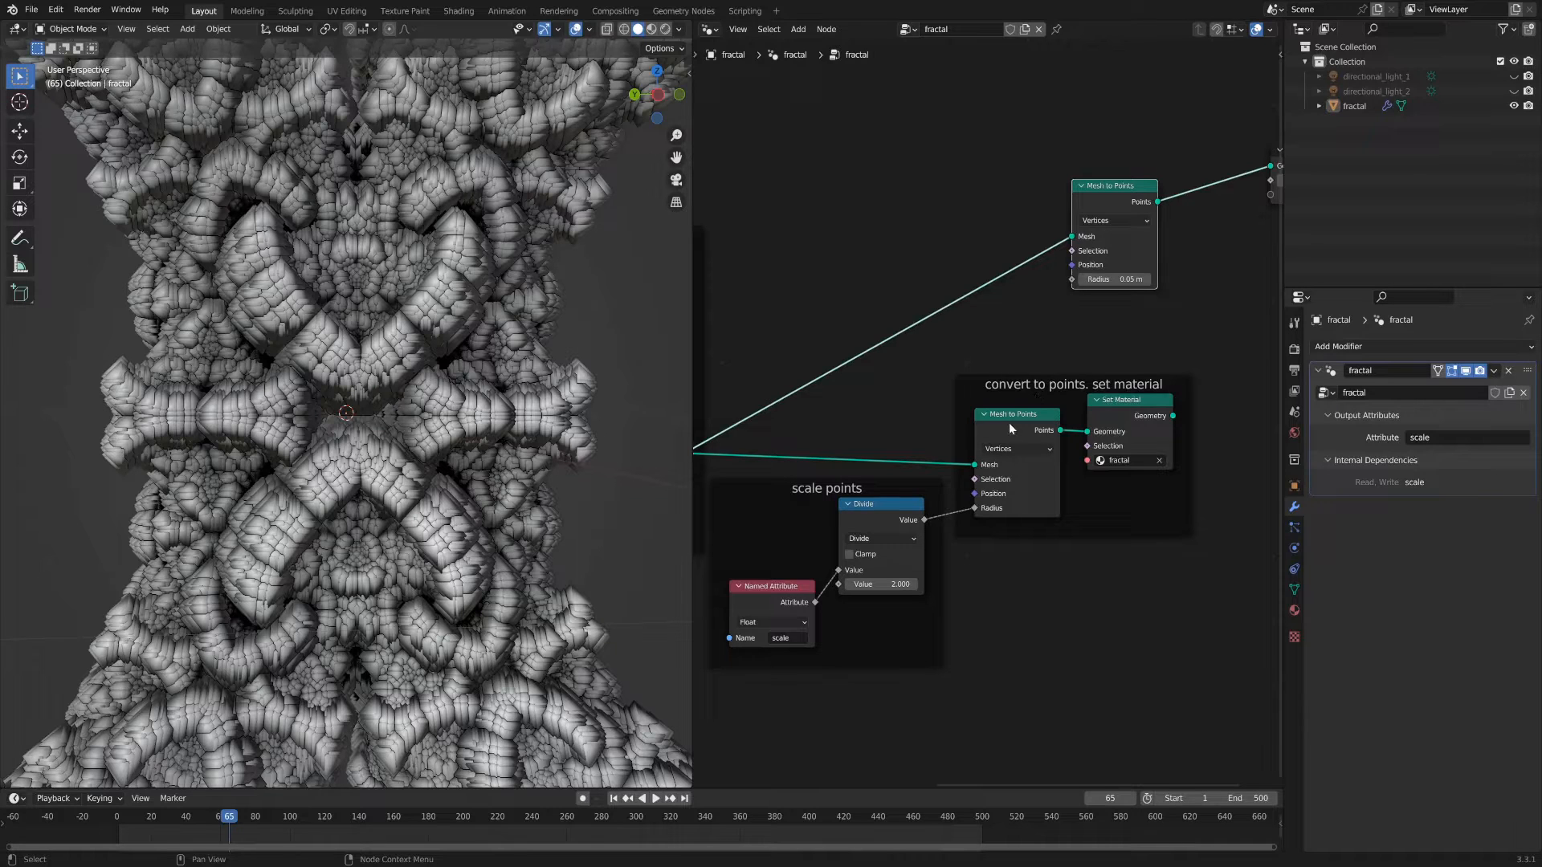
{"action": "left_click_drag", "start_coordinate": [1114, 198], "coordinate": [1087, 210]}
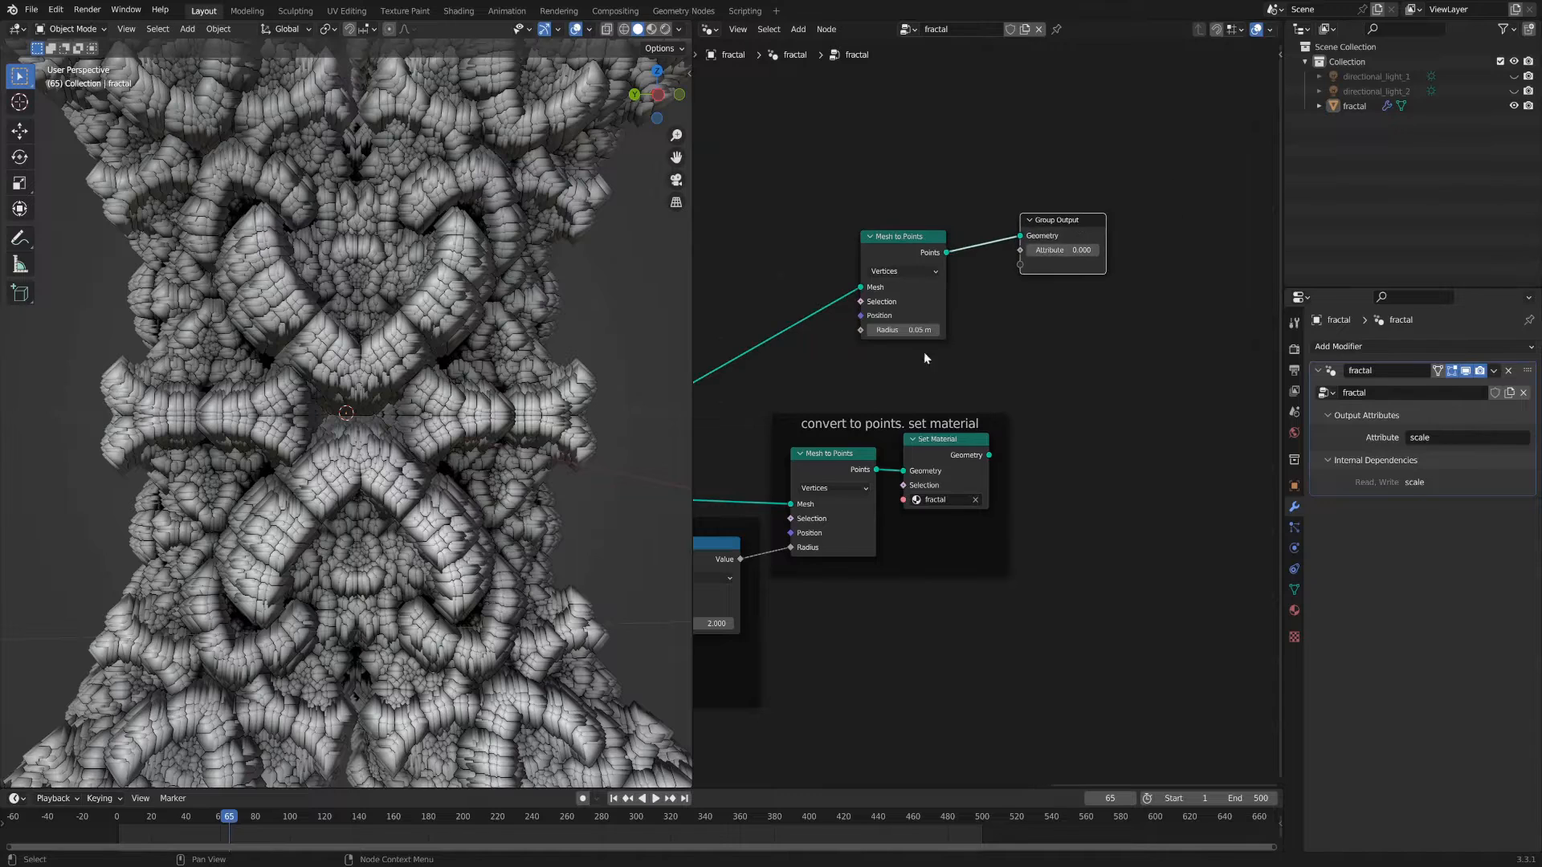
Step: Examine how the scale points frame feeds the Mesh to Points radius and compare it with the unscaled points in the viewport
{"action": "middle_click_drag", "start_coordinate": [949, 482], "coordinate": [945, 412]}
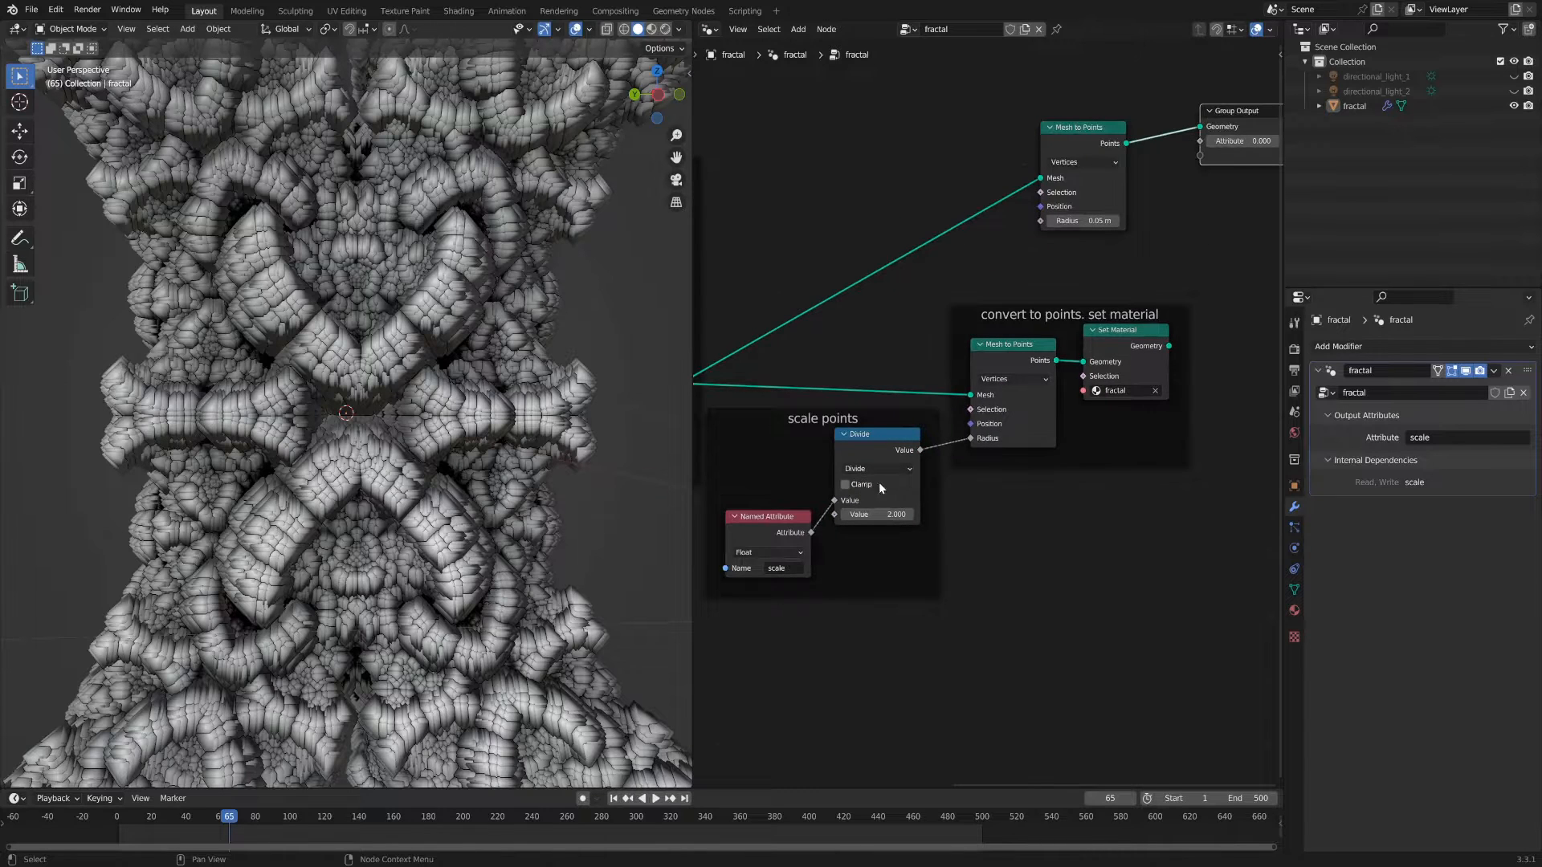
{"action": "scroll", "coordinate": [878, 482], "scroll_direction": "up", "scroll_amount": 1}
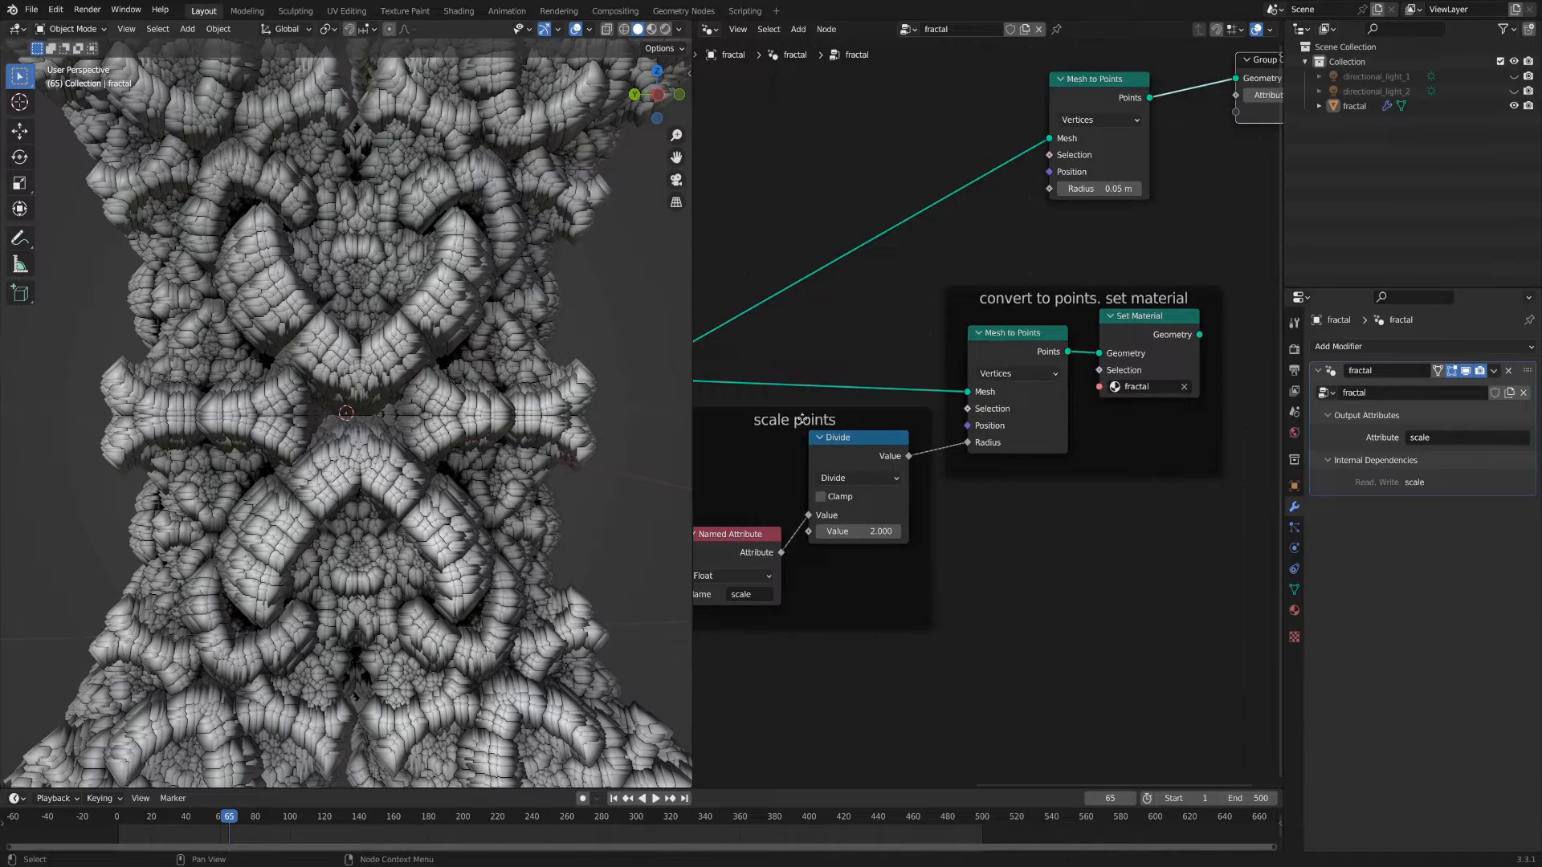
{"action": "middle_click_drag", "start_coordinate": [802, 418], "coordinate": [907, 383]}
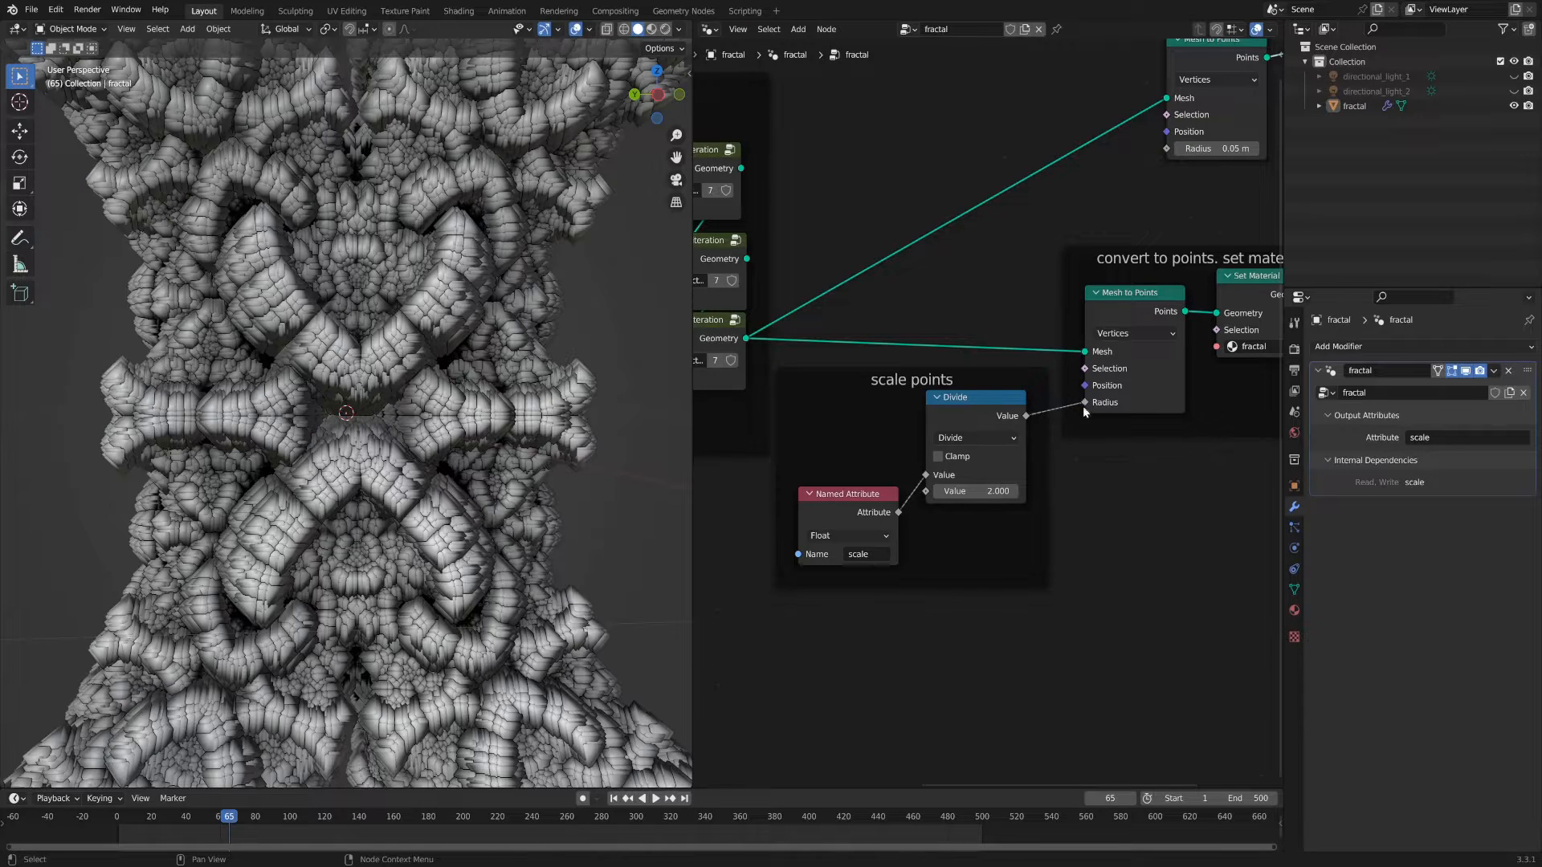
{"action": "middle_click_drag", "start_coordinate": [1096, 456], "coordinate": [1042, 509]}
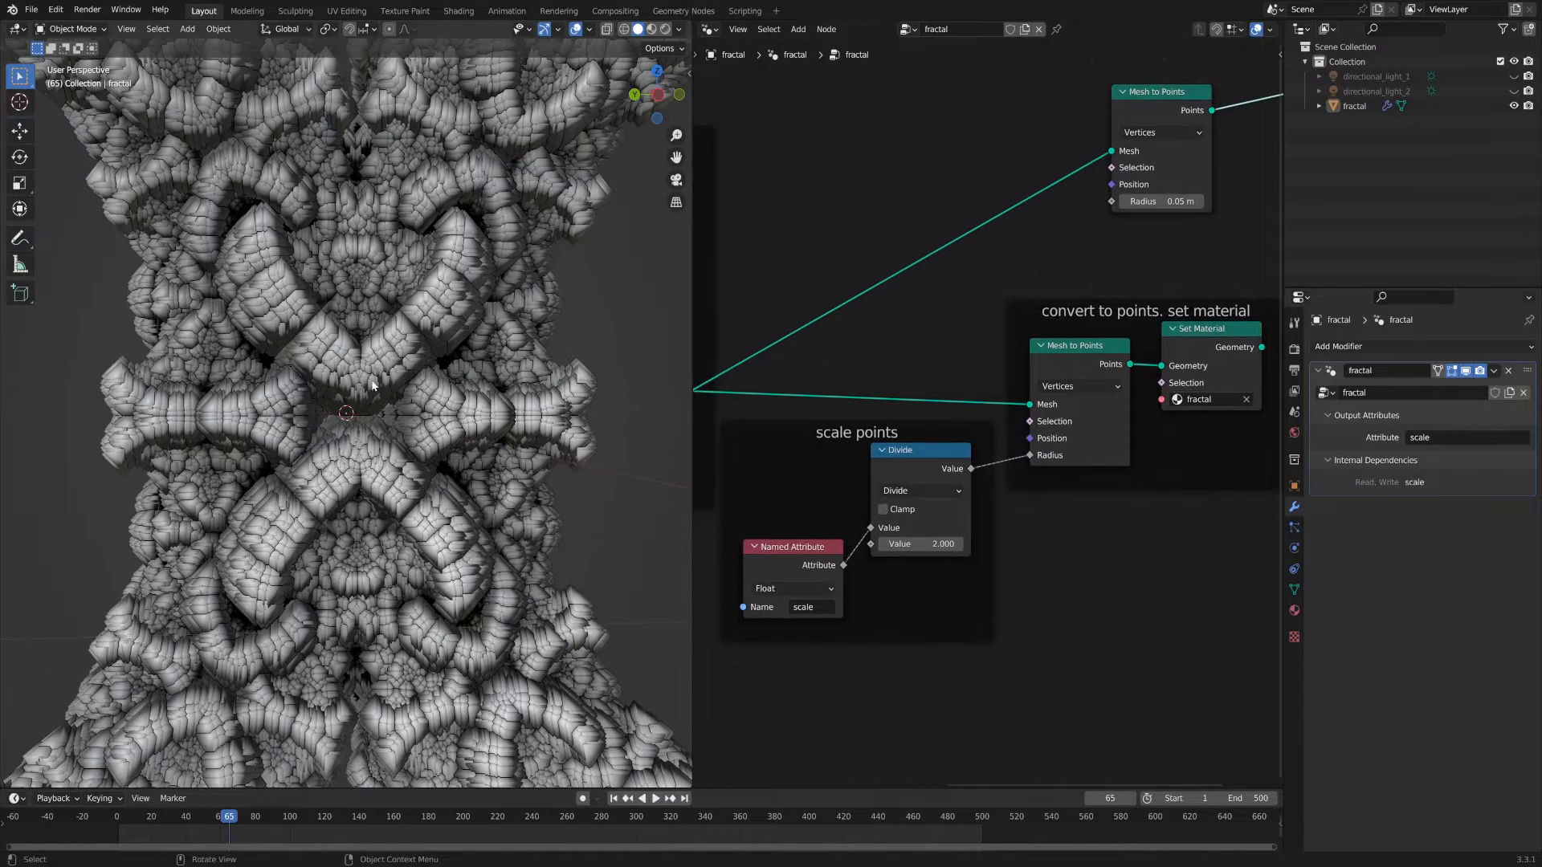
{"action": "scroll", "coordinate": [372, 386], "scroll_direction": "down", "scroll_amount": 6}
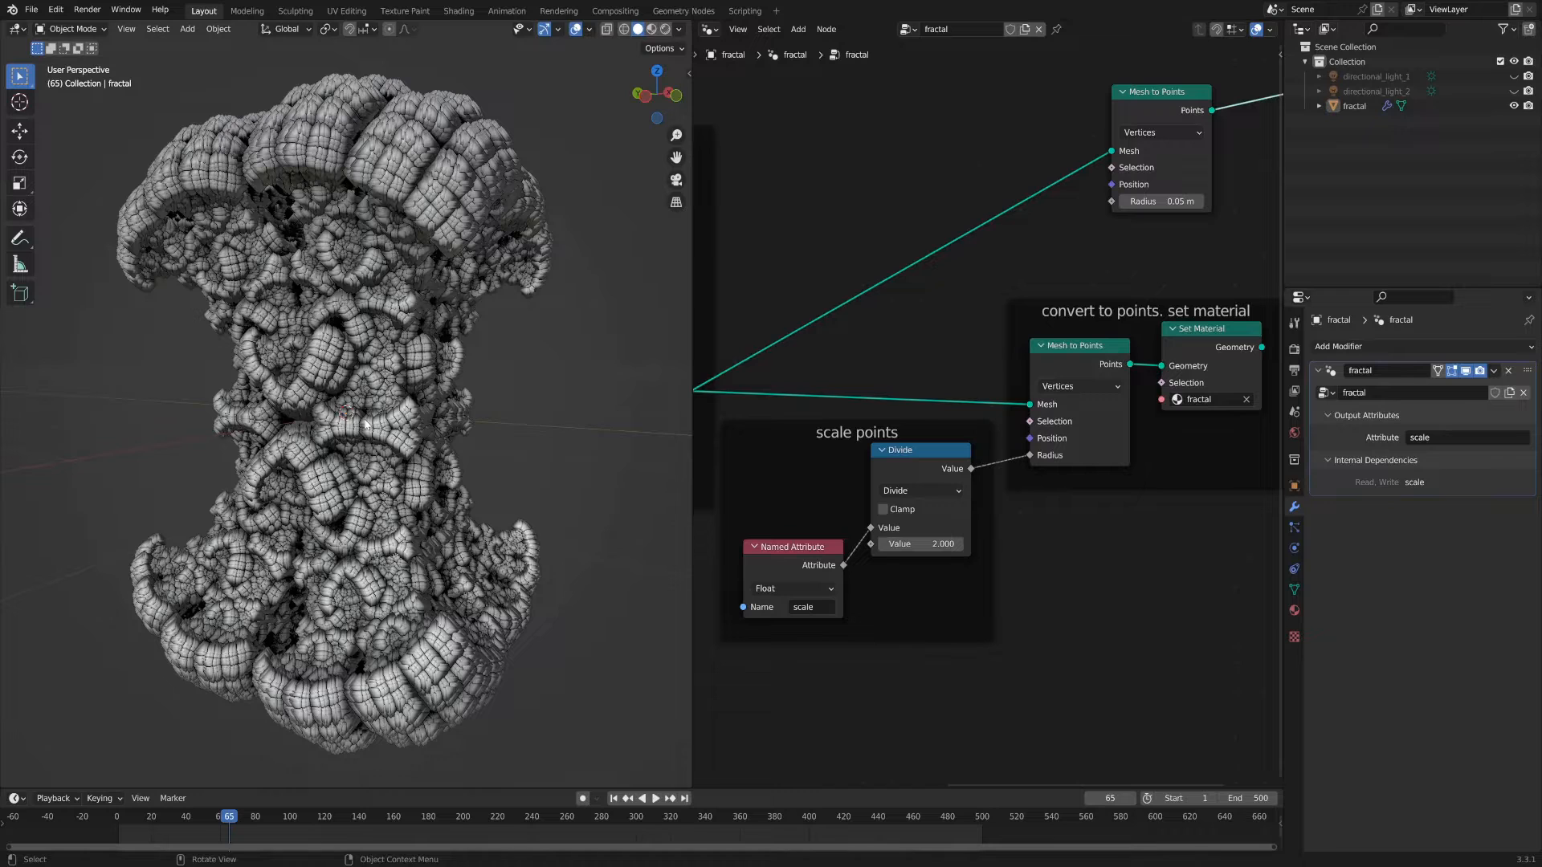
{"action": "middle_click_drag", "start_coordinate": [779, 558], "coordinate": [909, 502]}
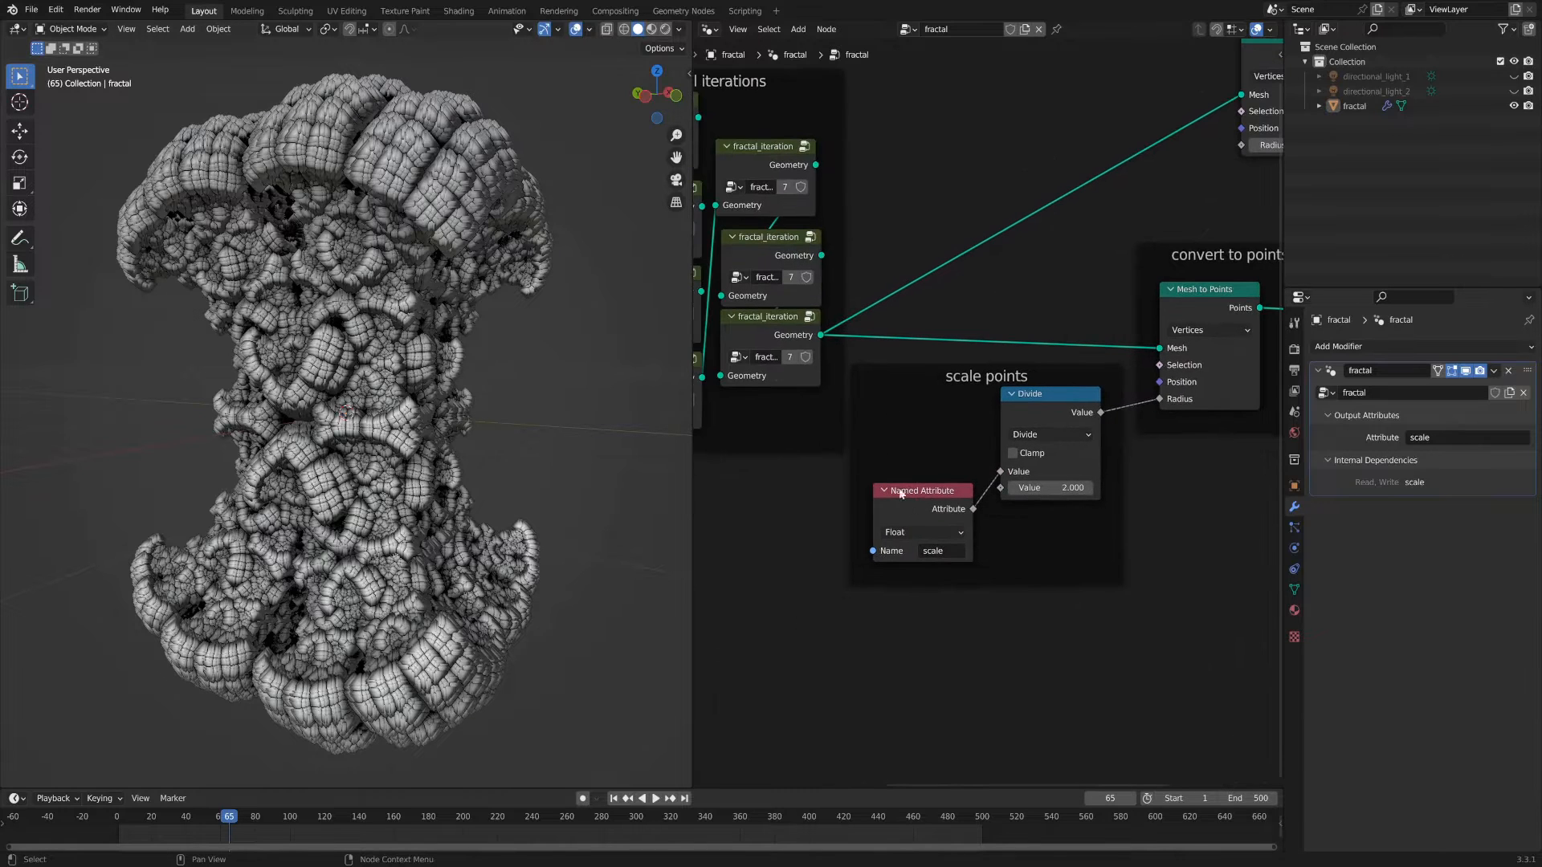
Step: Shift Named Attribute slightly up within the scale points frame and trace its scale attribute back to Store Named Attribute
{"action": "mouse_move", "coordinate": [908, 502]}
{"action": "left_mouse_down"}
{"action": "mouse_move", "coordinate": [889, 479]}
{"action": "mouse_move", "coordinate": [915, 476]}
{"action": "left_mouse_up"}
{"action": "scroll", "coordinate": [775, 537], "scroll_direction": "down", "scroll_amount": 3}
{"action": "middle_click_drag", "start_coordinate": [775, 536], "coordinate": [1134, 558]}
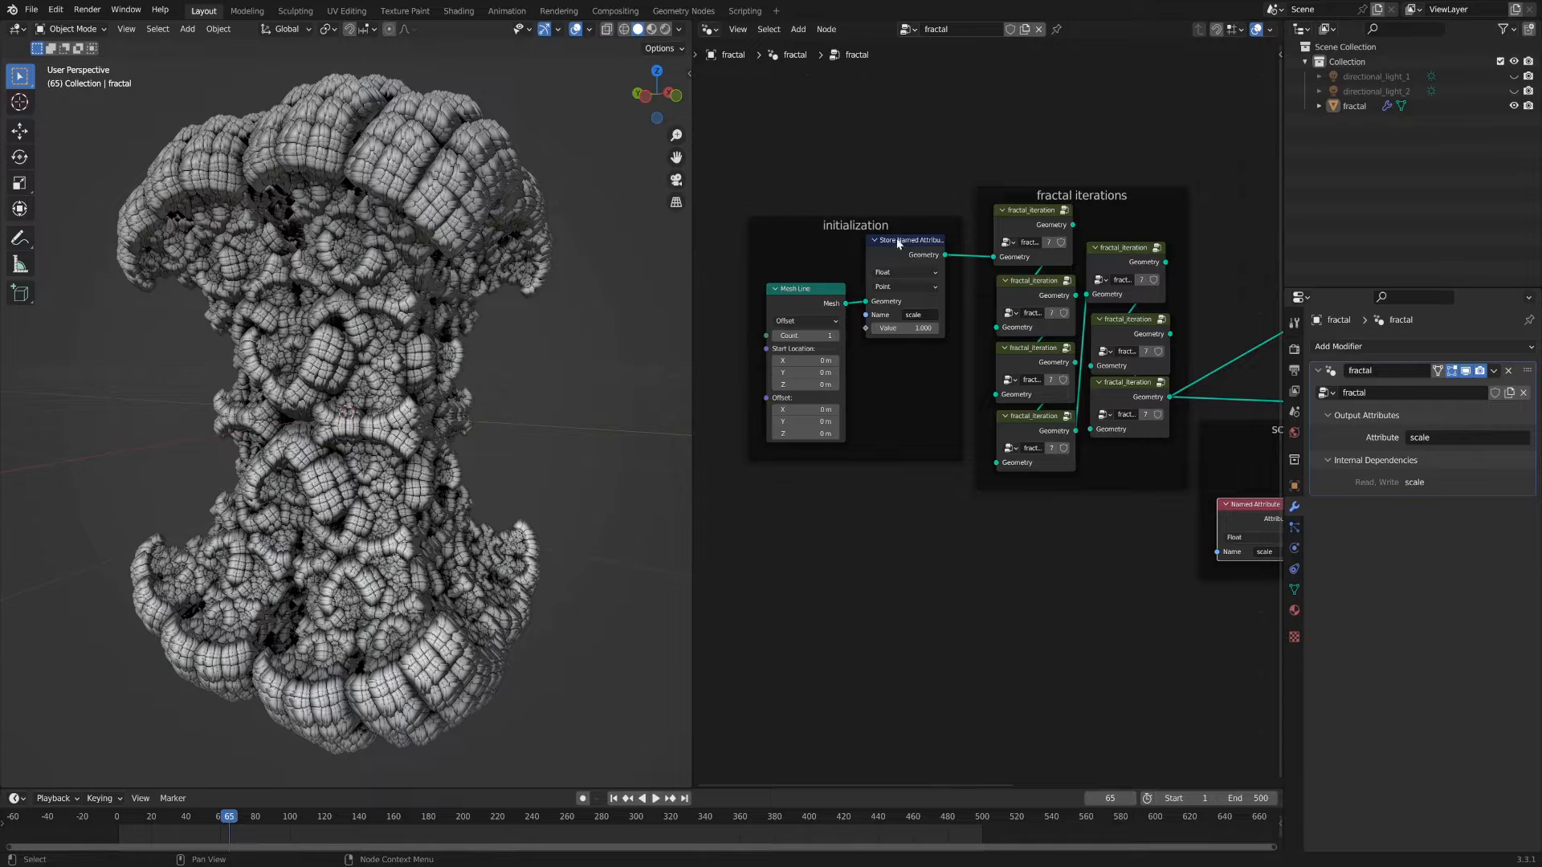
{"action": "middle_click_drag", "start_coordinate": [924, 513], "coordinate": [916, 597]}
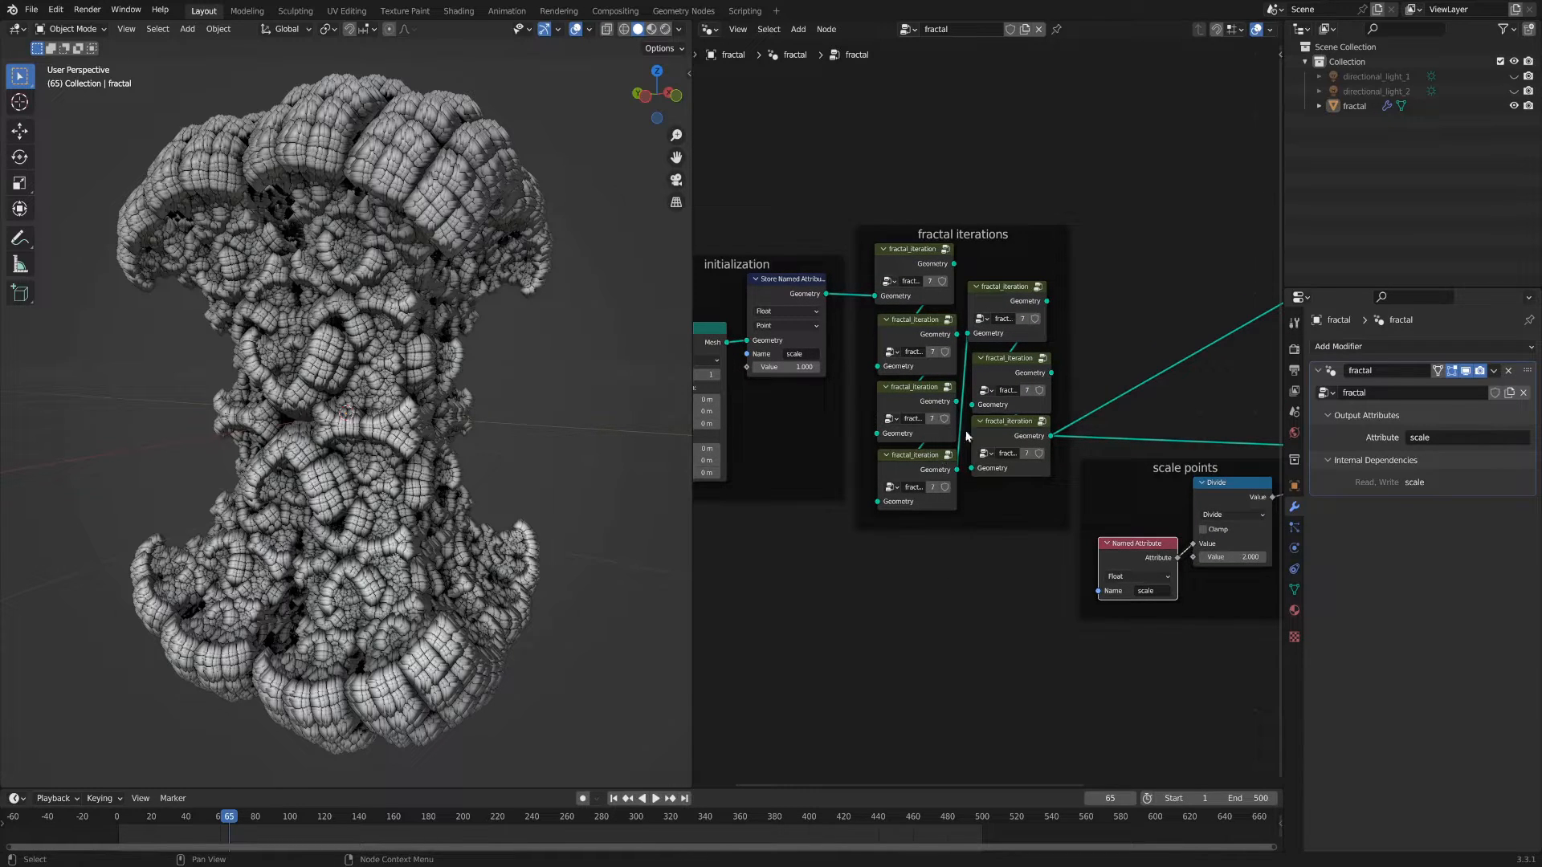
Step: Connect the Divide node's Value output to the Radius input of the preview Mesh to Points node and inspect the fractal
{"action": "middle_click_drag", "start_coordinate": [1109, 289], "coordinate": [914, 497]}
{"action": "left_click_drag", "start_coordinate": [942, 530], "coordinate": [1072, 283]}
{"action": "middle_click_drag", "start_coordinate": [241, 457], "coordinate": [374, 458]}
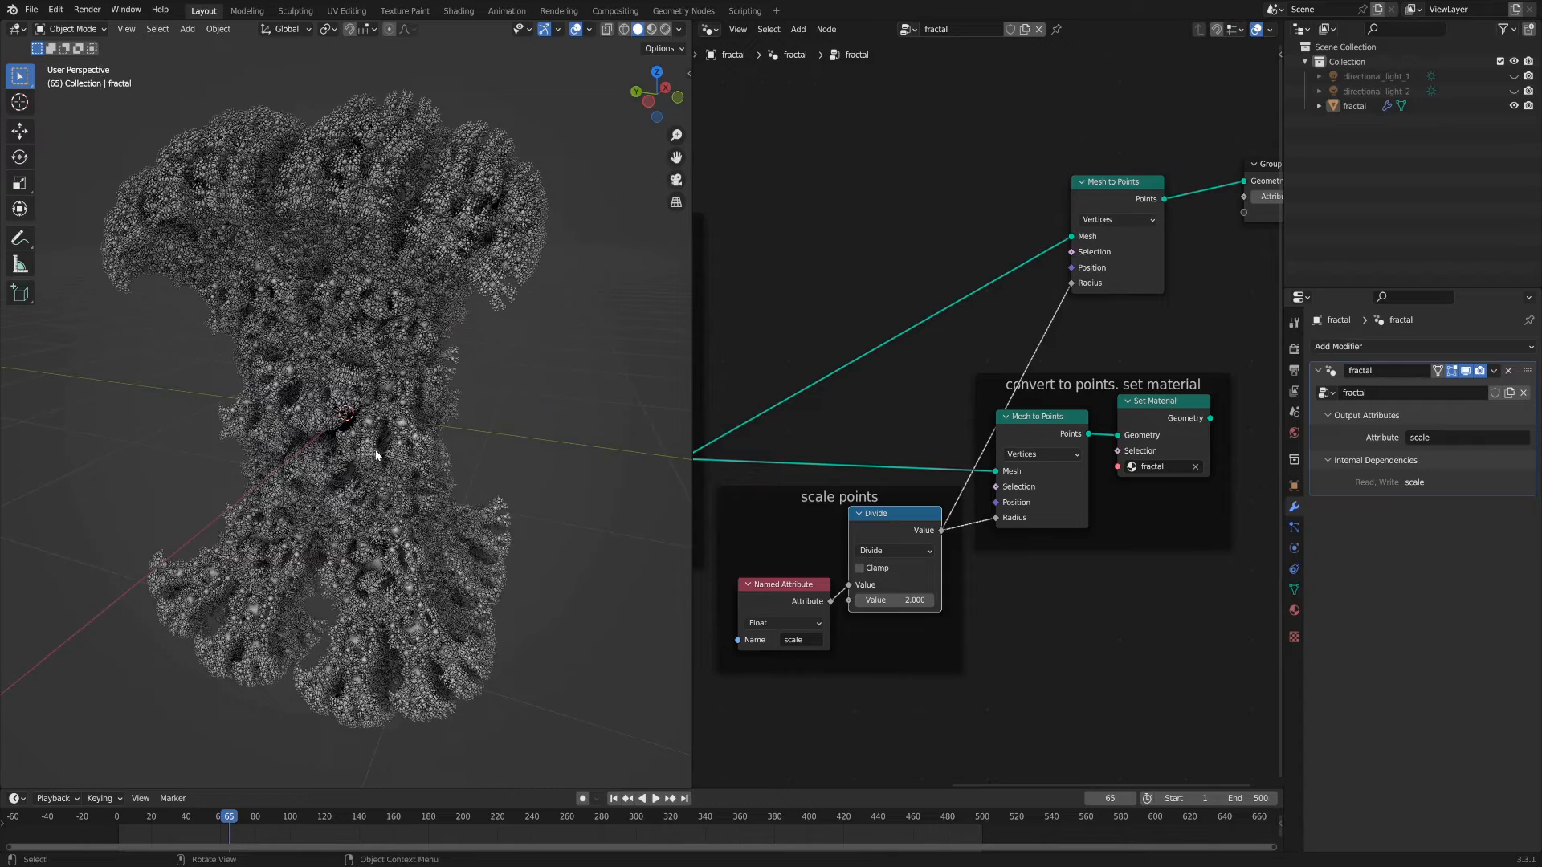
Step: Review the fractal iterations chain and move Group Output down beside the frame that converts to points and sets the material
{"action": "middle_click_drag", "start_coordinate": [835, 311], "coordinate": [1121, 305]}
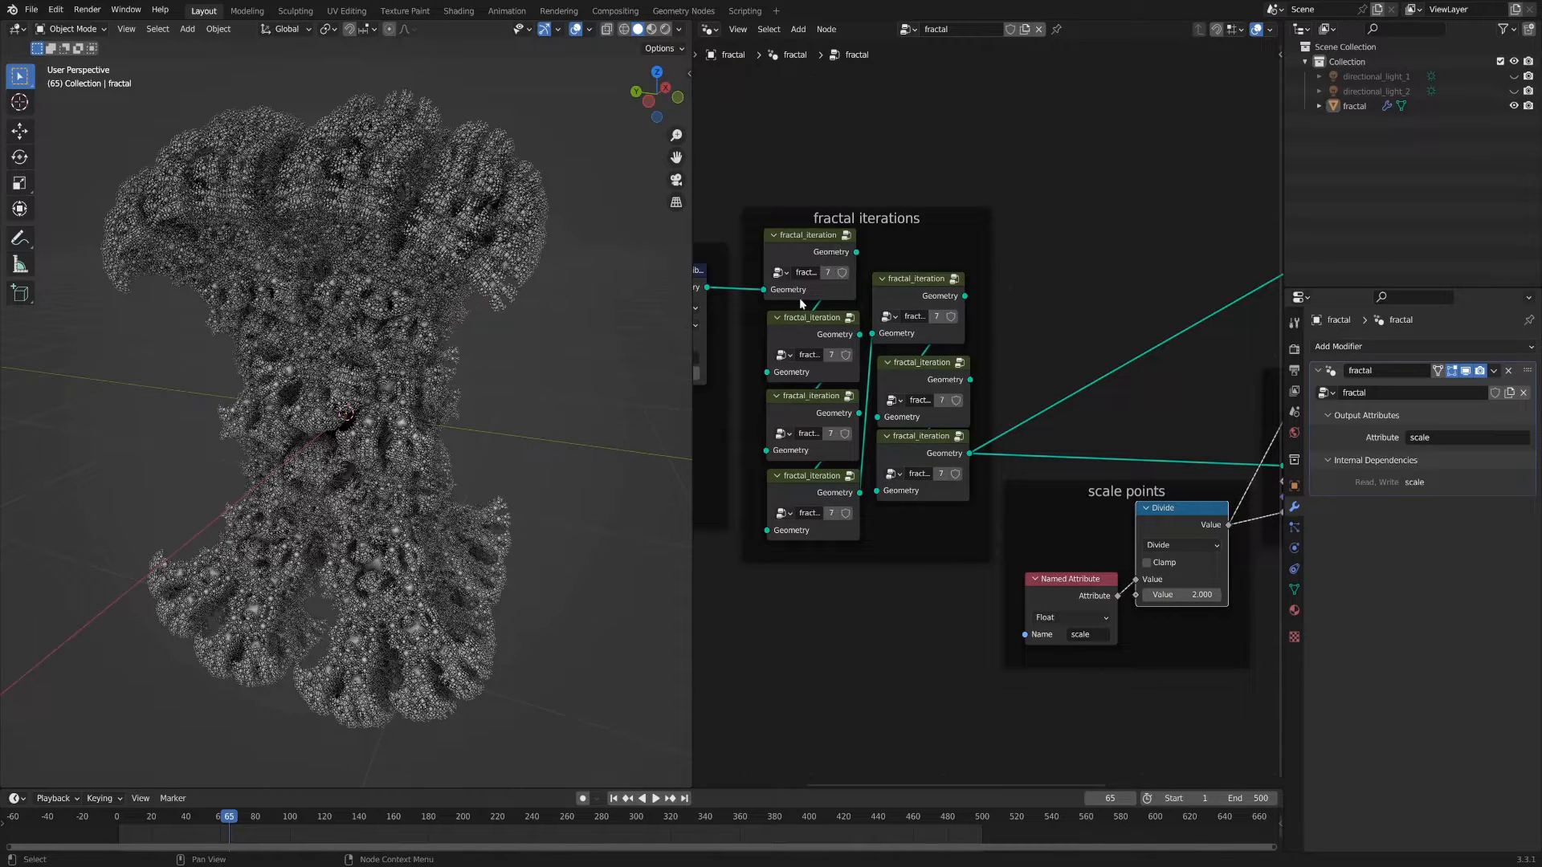
{"action": "middle_click_drag", "start_coordinate": [1100, 332], "coordinate": [1060, 320]}
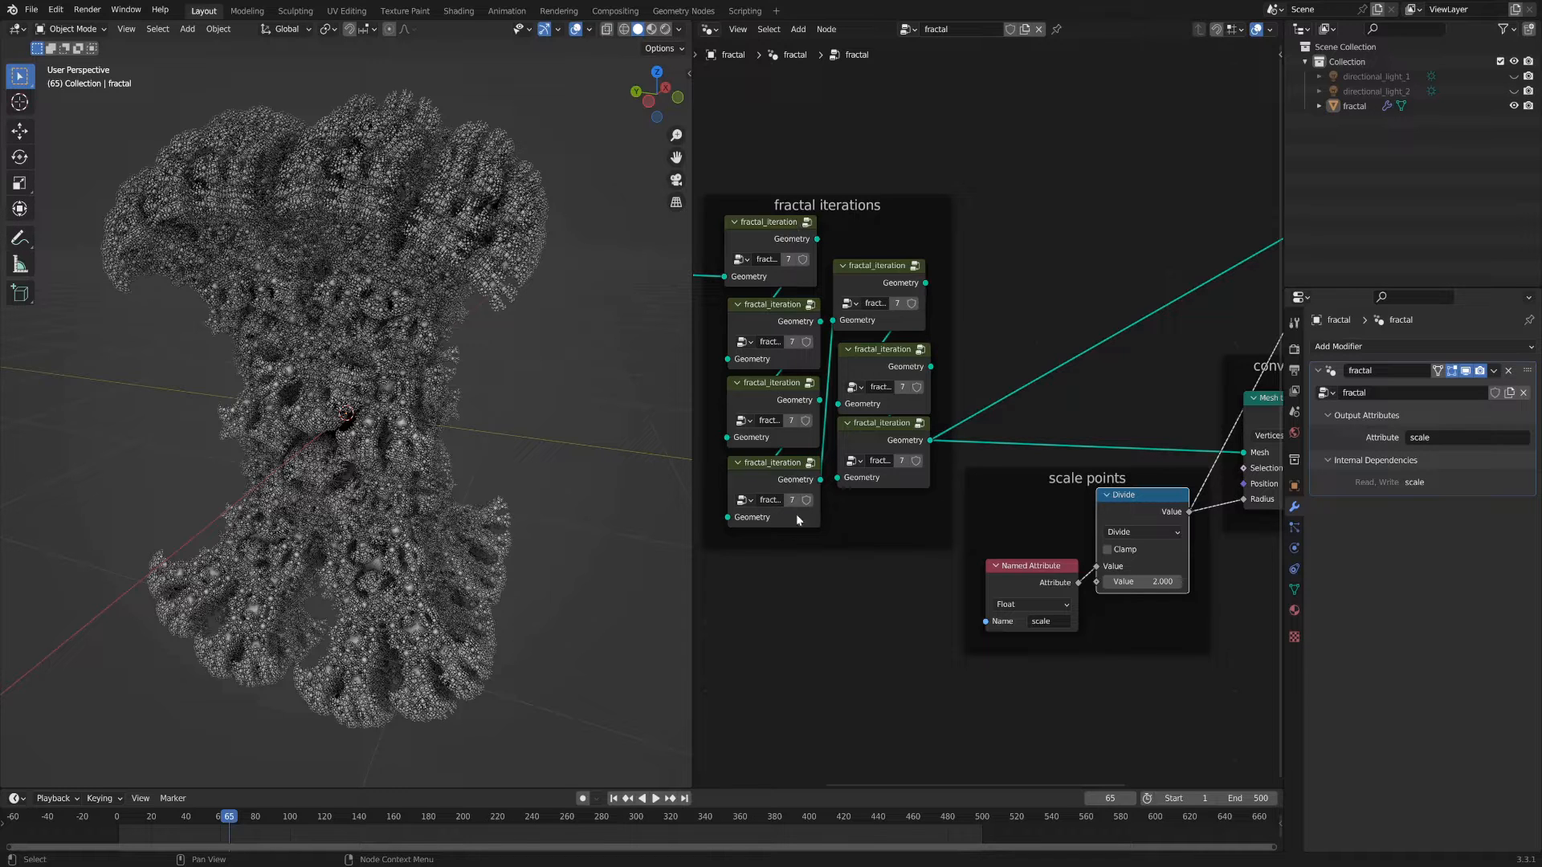
{"action": "scroll", "coordinate": [1095, 374], "scroll_direction": "down", "scroll_amount": 1}
{"action": "middle_click_drag", "start_coordinate": [1096, 373], "coordinate": [926, 382]}
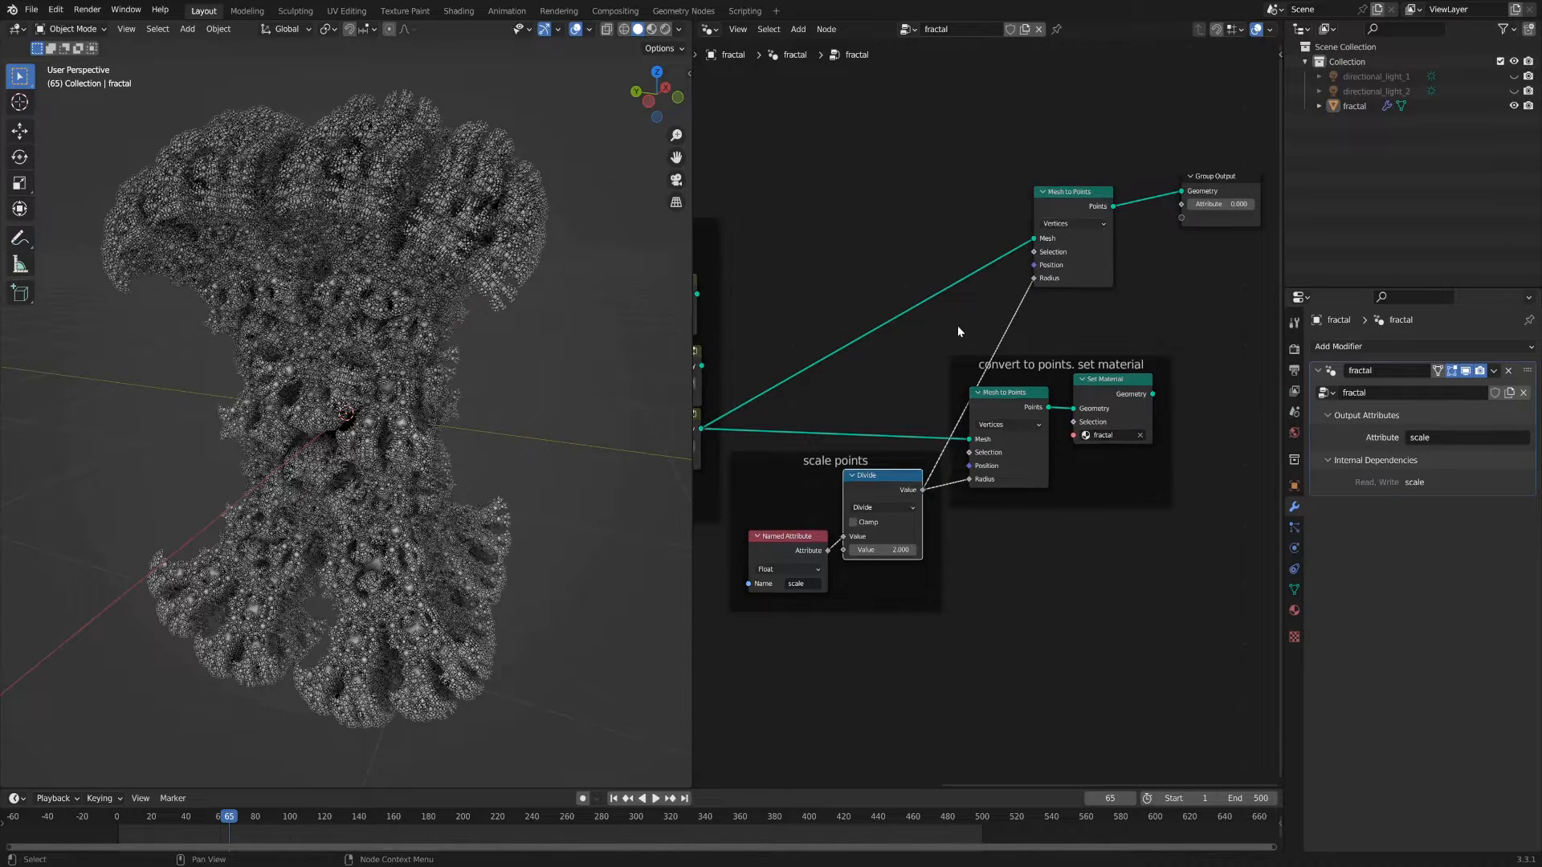
{"action": "middle_click_drag", "start_coordinate": [1095, 318], "coordinate": [897, 304]}
{"action": "left_click_drag", "start_coordinate": [1008, 180], "coordinate": [1105, 324]}
{"action": "middle_click_drag", "start_coordinate": [953, 340], "coordinate": [1052, 336]}
{"action": "left_click", "coordinate": [942, 164]}
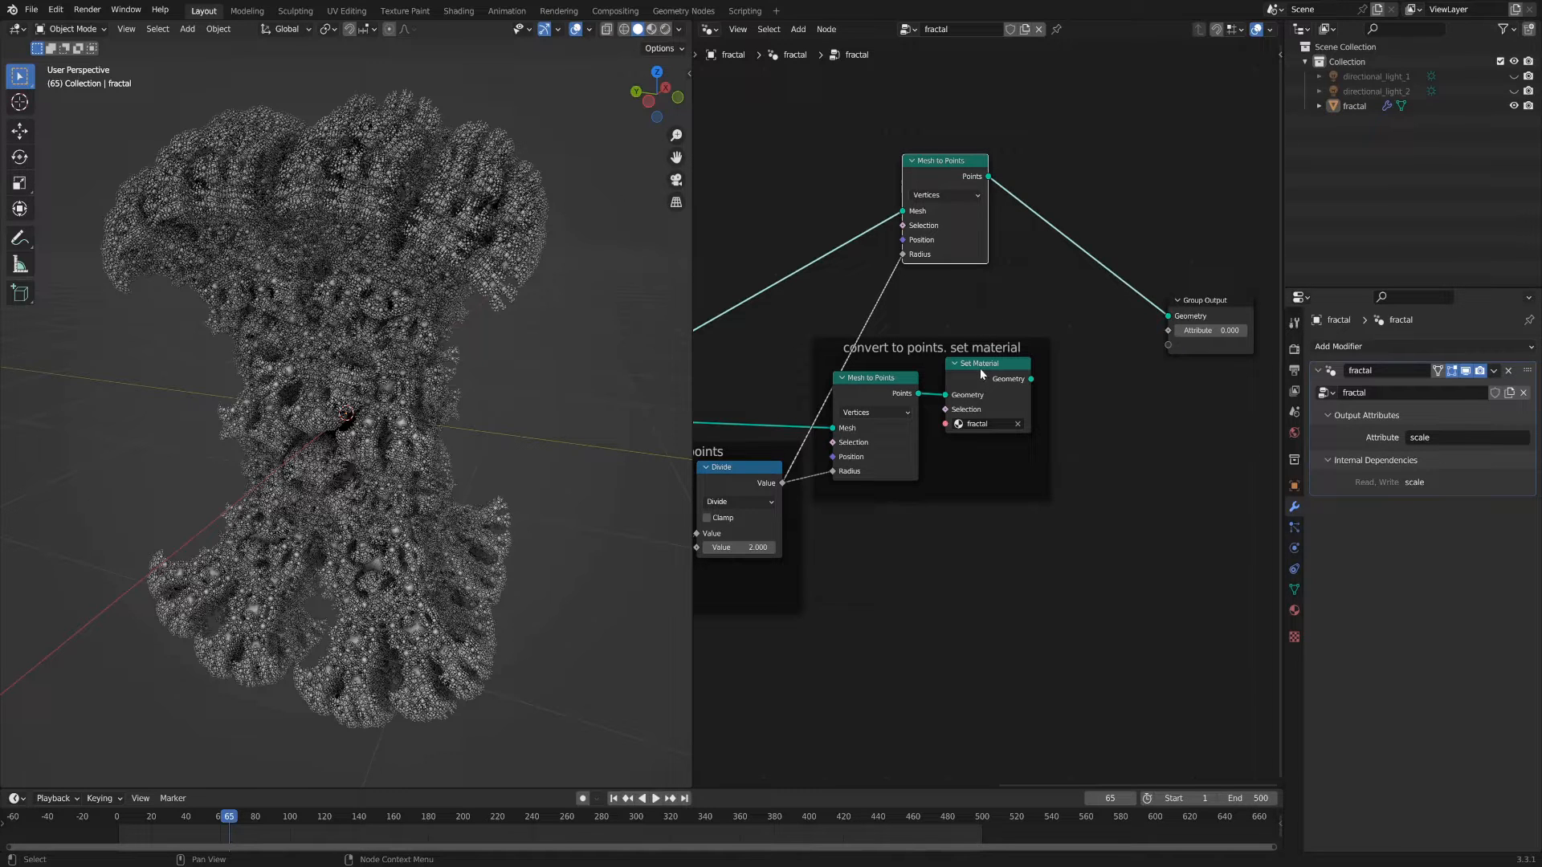
Step: Connect Set Material's Geometry output to Group Output and delete the extra Mesh to Points node used for previewing
{"action": "middle_click_drag", "start_coordinate": [1160, 433], "coordinate": [1109, 429]}
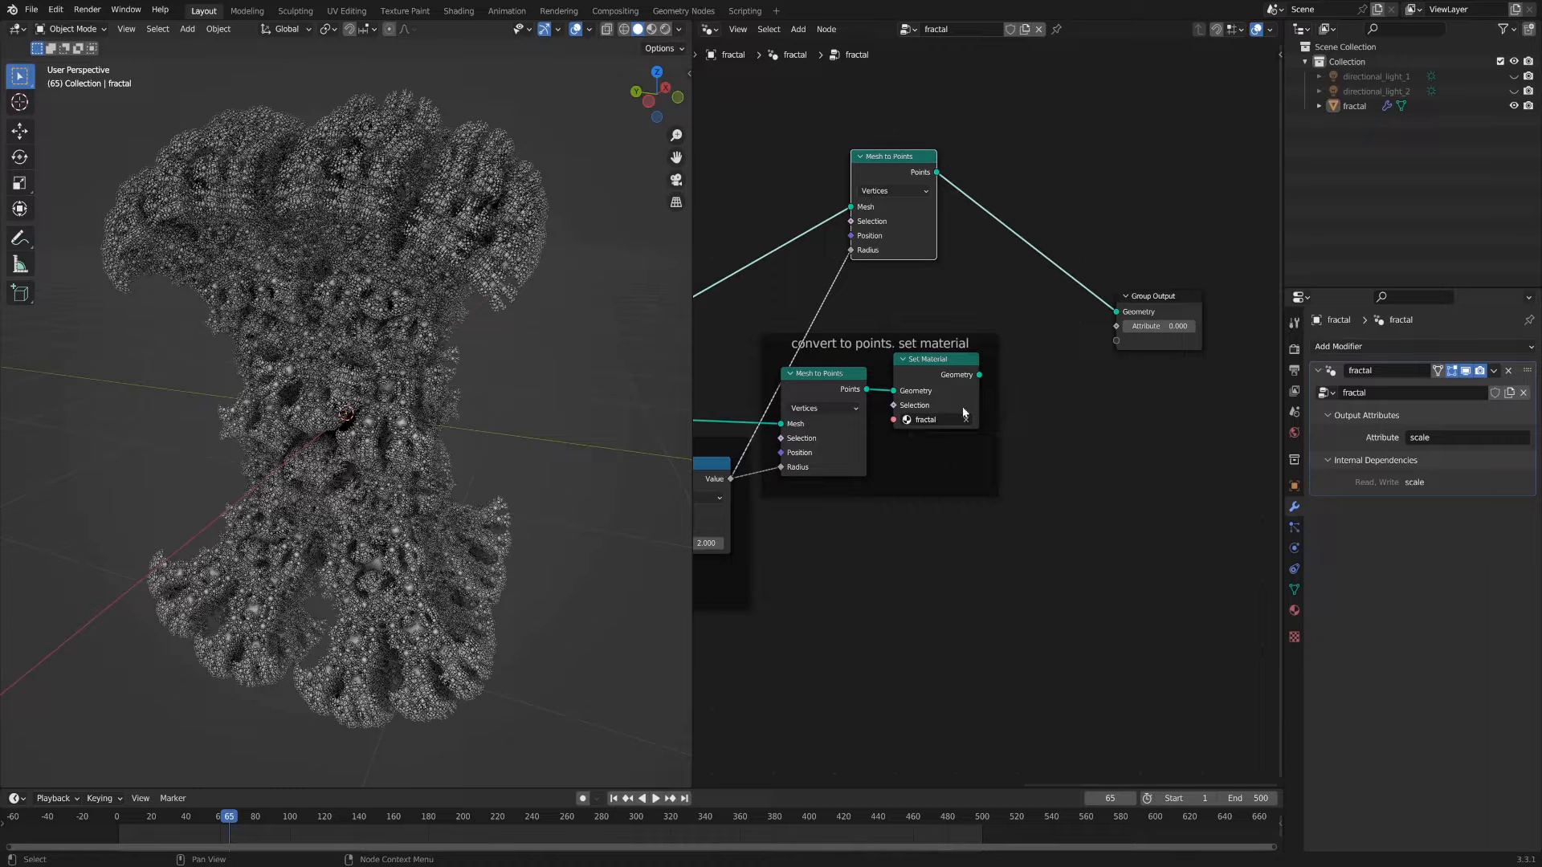
{"action": "left_click_drag", "start_coordinate": [979, 374], "coordinate": [1128, 432]}
{"action": "left_click", "coordinate": [898, 175]}
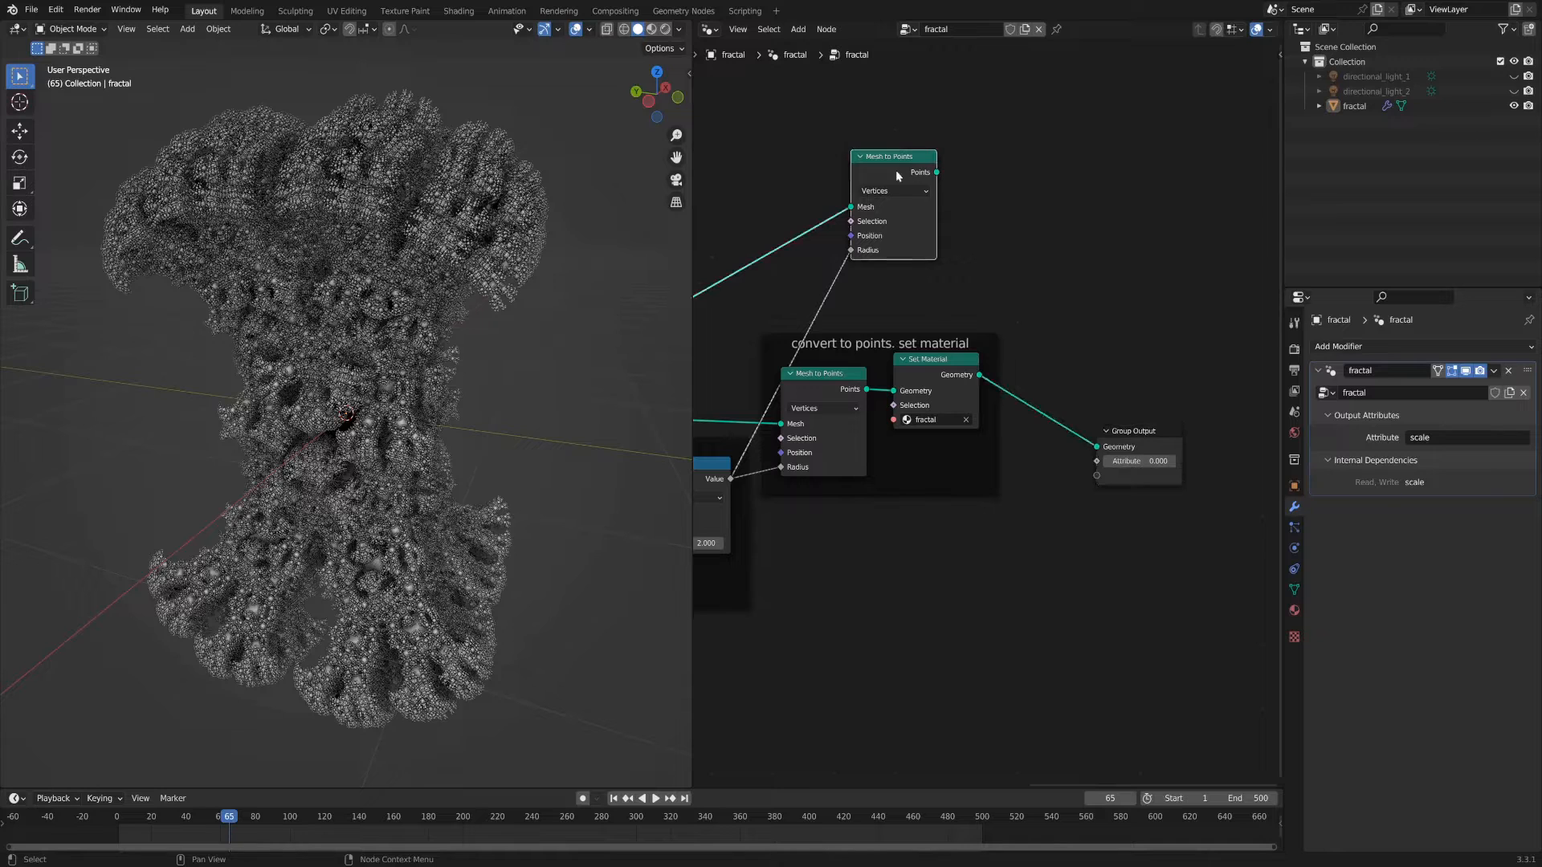
{"action": "key", "text": "x"}
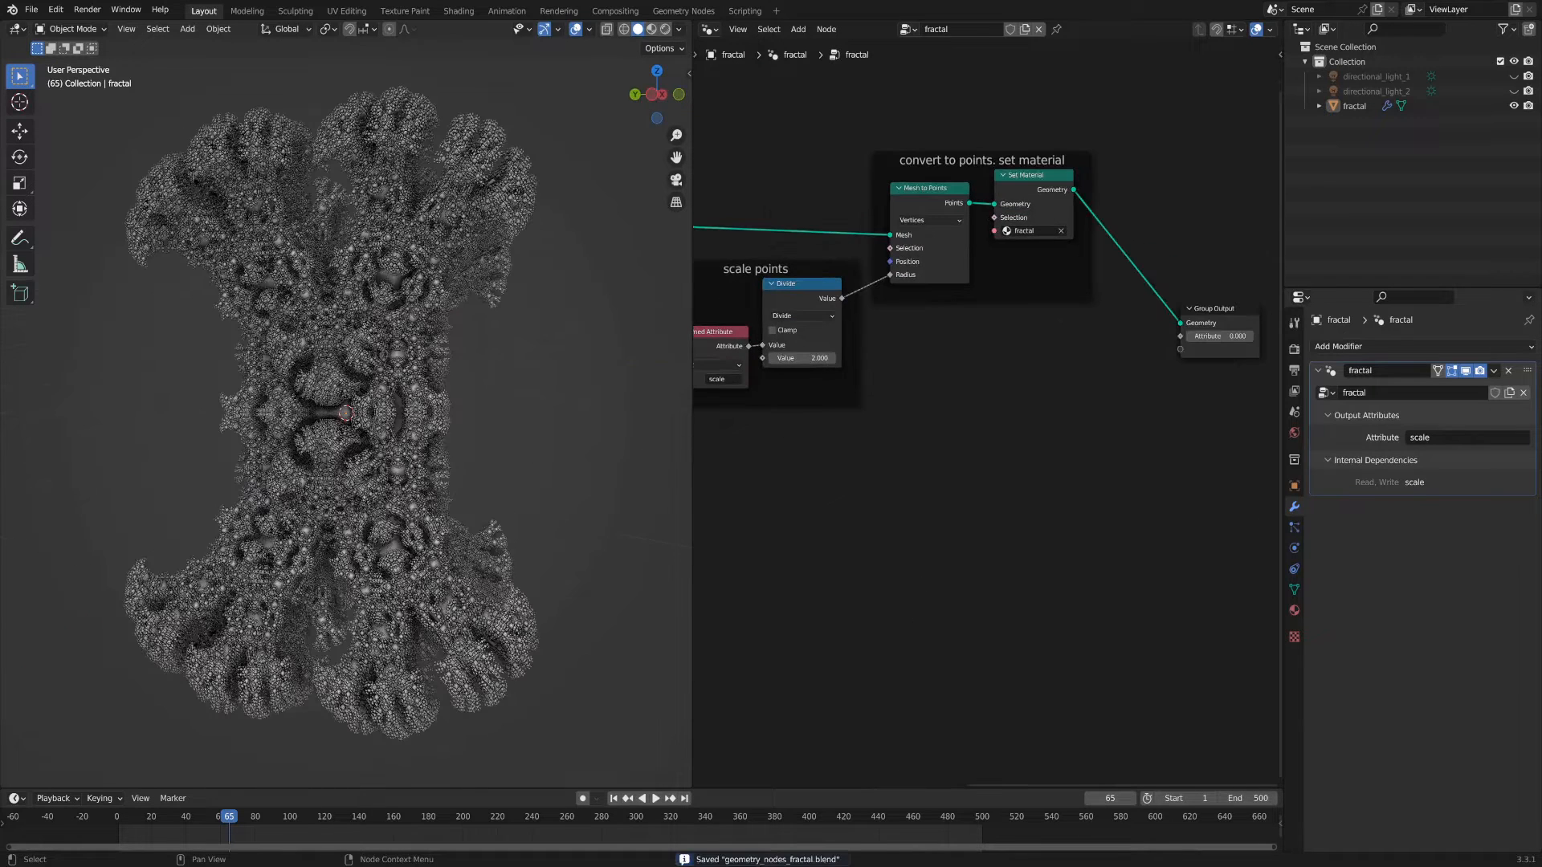
Step: Connect Named Attribute's Attribute output to Group Output's Attribute input and nudge Group Output into place
{"action": "middle_click_drag", "start_coordinate": [709, 346], "coordinate": [775, 332]}
{"action": "left_click_drag", "start_coordinate": [775, 332], "coordinate": [1248, 322]}
{"action": "middle_click_drag", "start_coordinate": [1193, 391], "coordinate": [962, 413]}
{"action": "left_click_drag", "start_coordinate": [1071, 323], "coordinate": [1057, 312]}
{"action": "scroll", "coordinate": [875, 442], "scroll_direction": "down", "scroll_amount": 2}
{"action": "middle_click_drag", "start_coordinate": [868, 450], "coordinate": [1102, 484]}
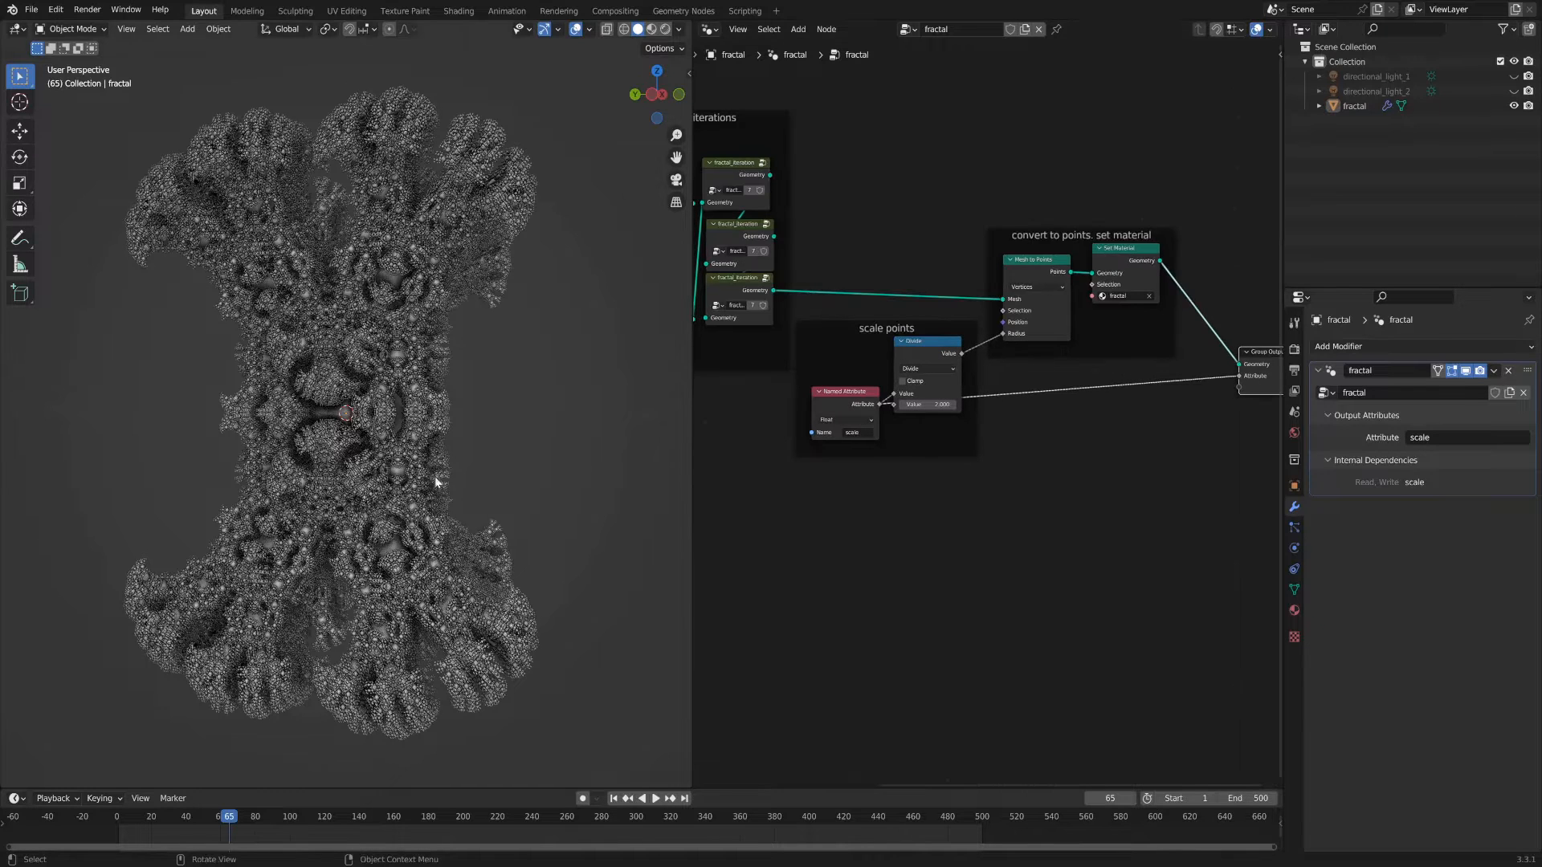
Step: Unhide both directional lights in the viewport and switch it to Rendered shading to inspect the lit fractal
{"action": "left_click", "coordinate": [1514, 91]}
{"action": "left_click", "coordinate": [1514, 77]}
{"action": "key", "text": "z"}
{"action": "left_click", "coordinate": [332, 422]}
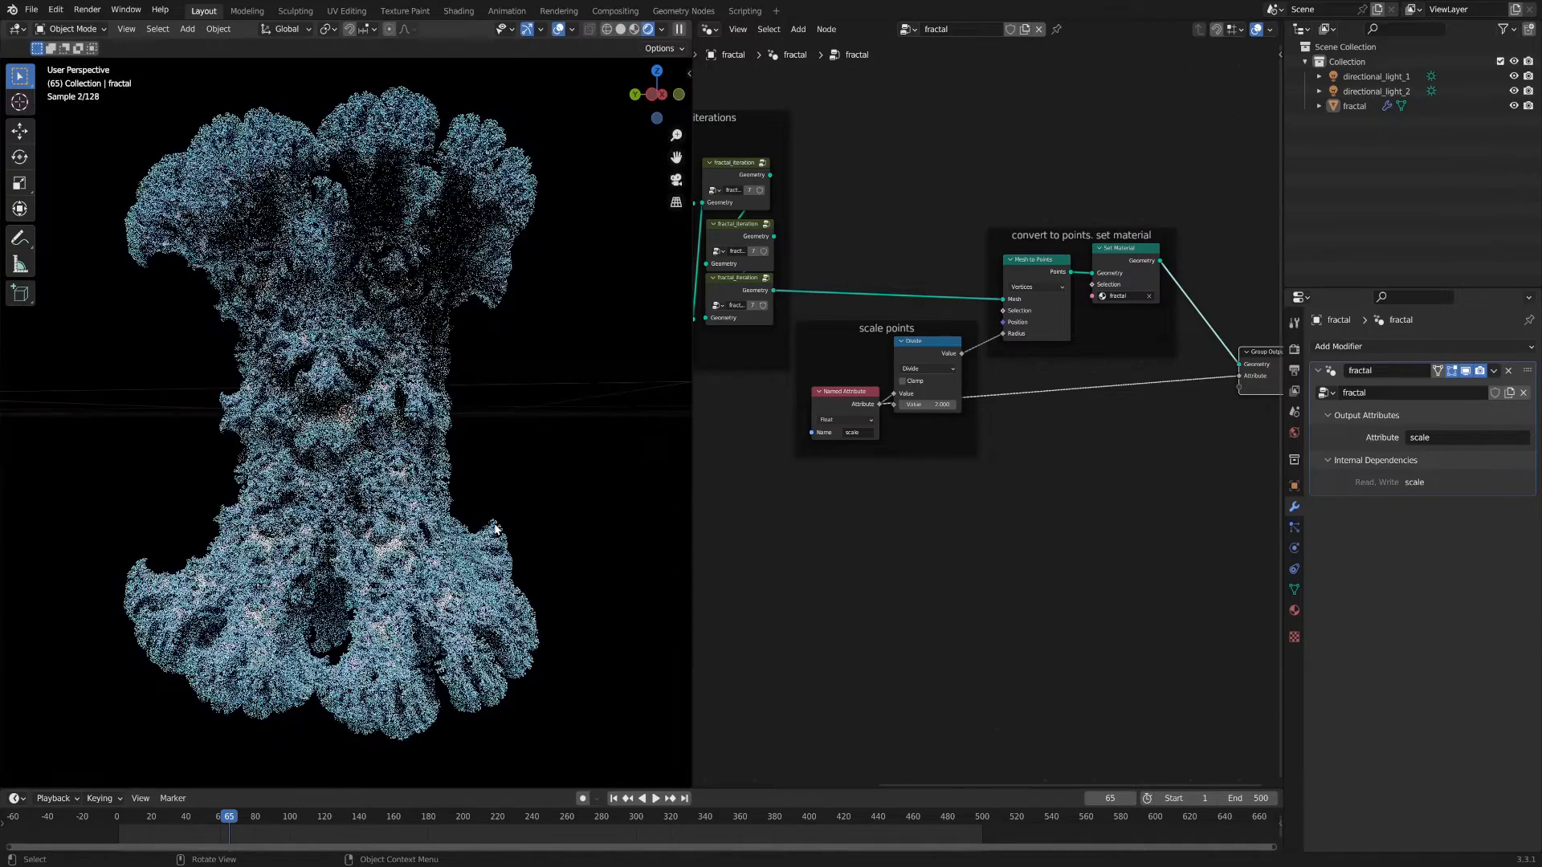
{"action": "scroll", "coordinate": [491, 527], "scroll_direction": "down", "scroll_amount": 2}
{"action": "middle_click_drag", "start_coordinate": [491, 526], "coordinate": [457, 530]}
Step: Open the first fractal_iteration group for editing and widen the node editor to make room for its nodes
{"action": "middle_click_drag", "start_coordinate": [904, 536], "coordinate": [980, 565]}
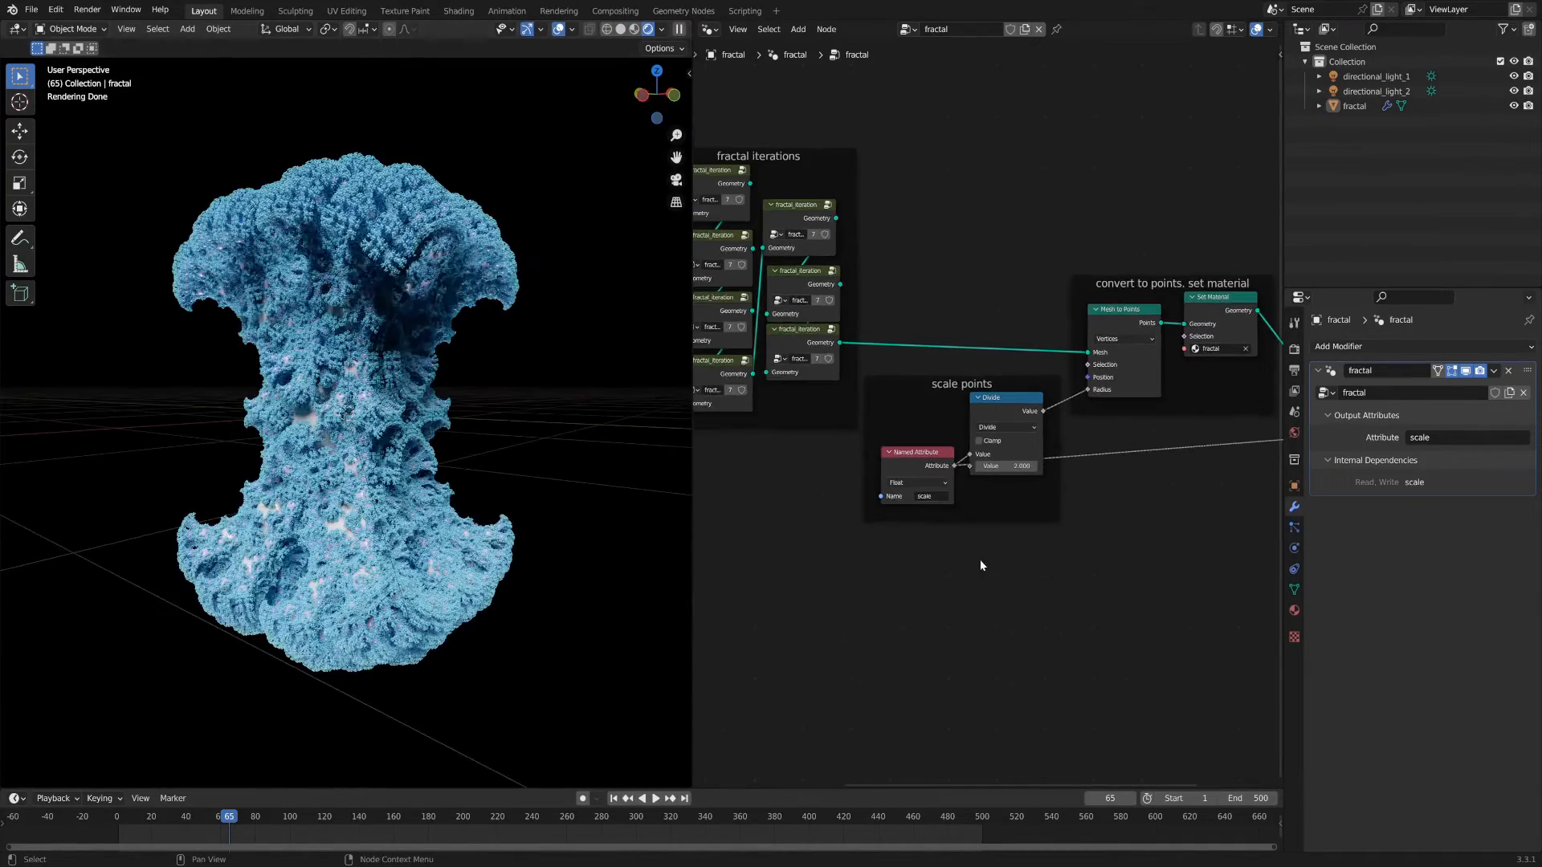
{"action": "middle_click_drag", "start_coordinate": [813, 470], "coordinate": [964, 482]}
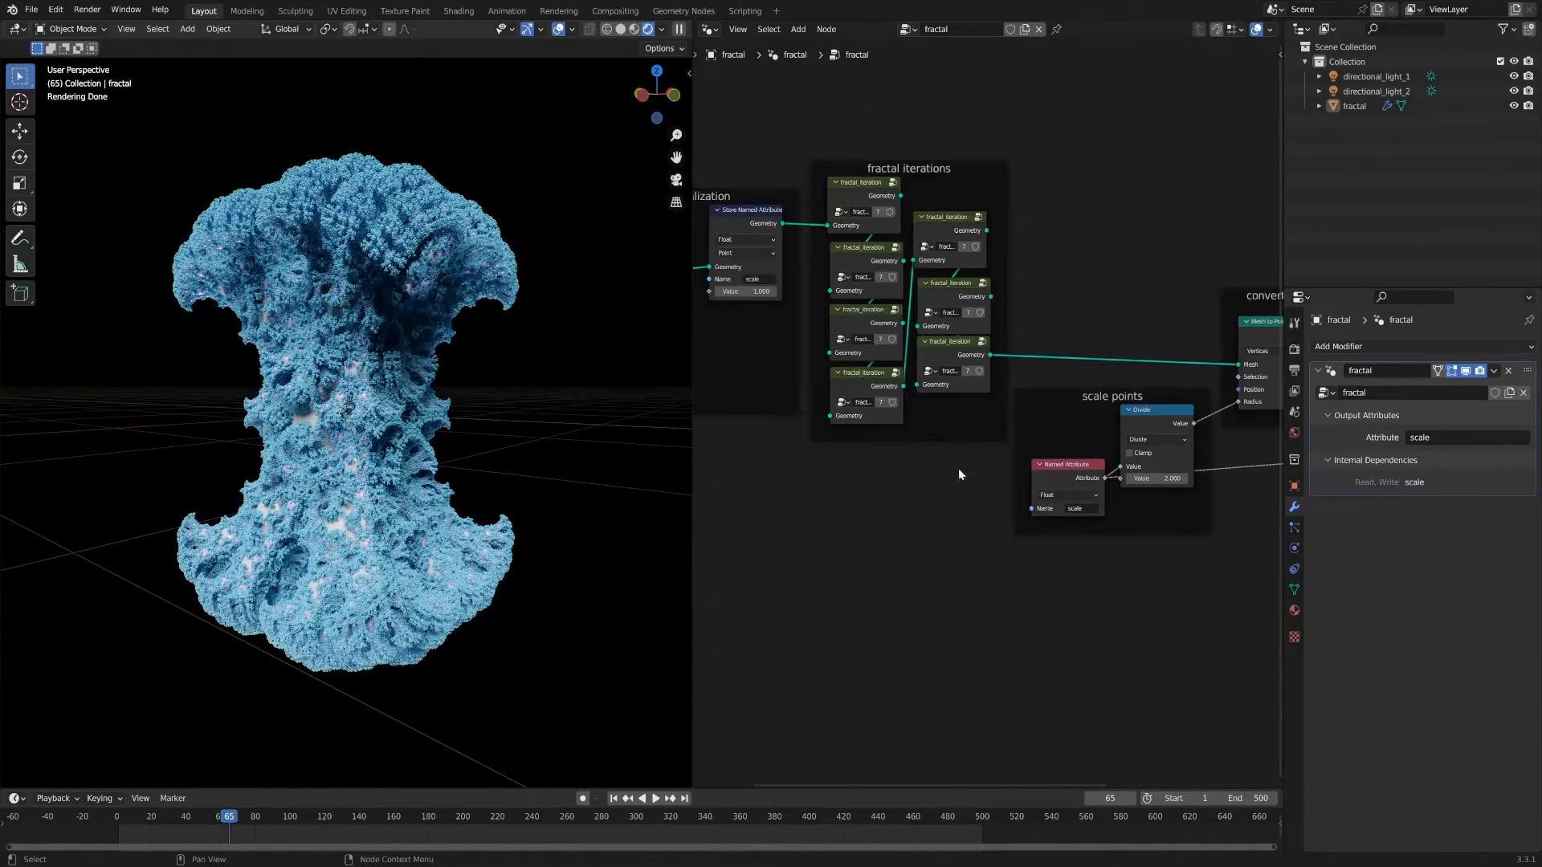
{"action": "left_click", "coordinate": [857, 187]}
{"action": "key", "text": "Tab"}
{"action": "scroll", "coordinate": [805, 223], "scroll_direction": "down", "scroll_amount": 3}
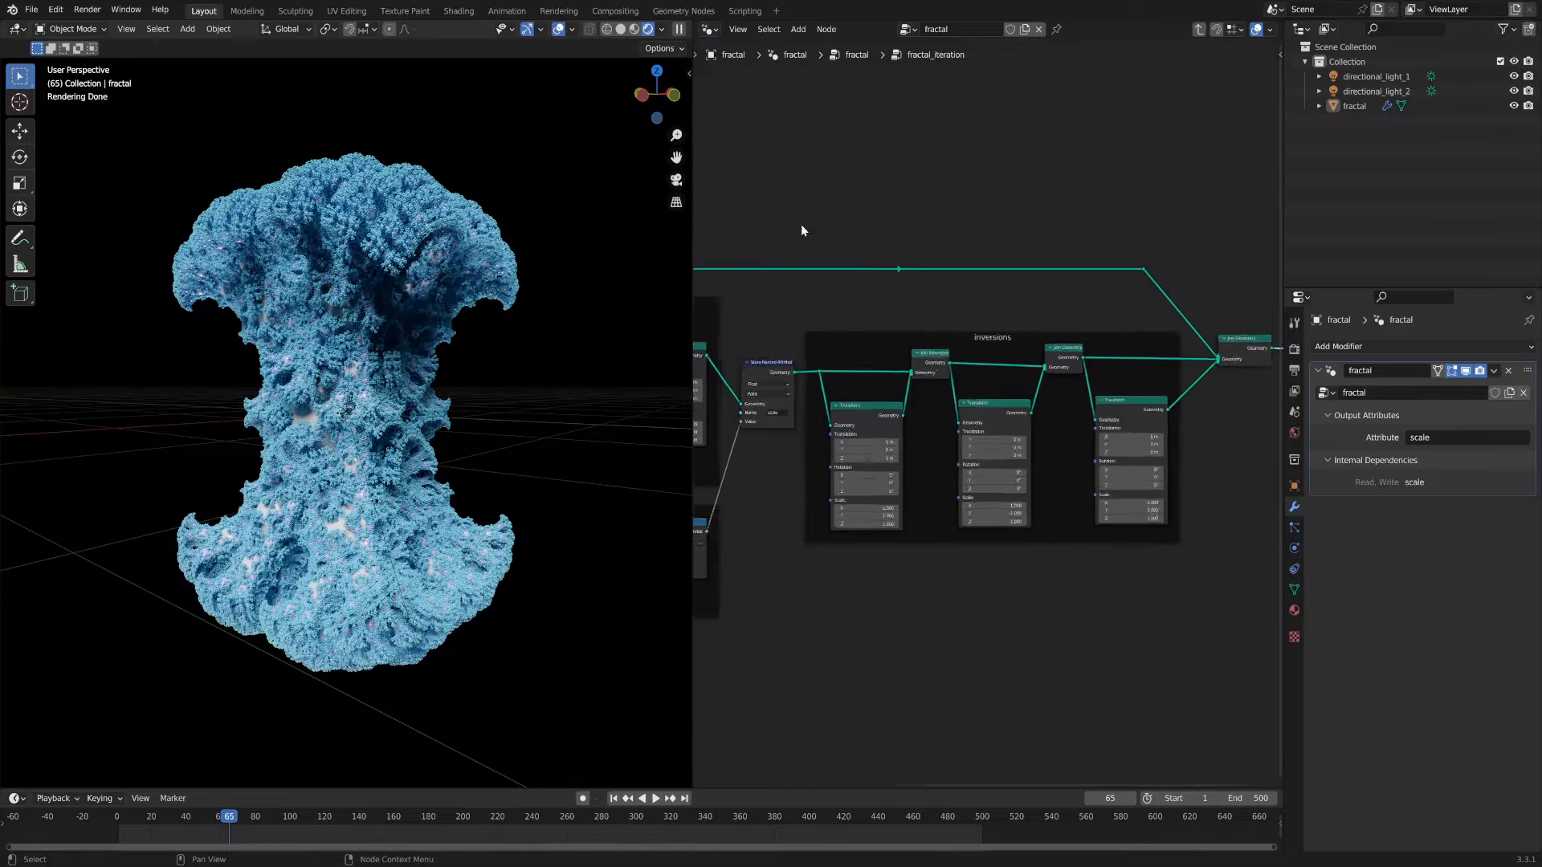
{"action": "middle_click_drag", "start_coordinate": [799, 224], "coordinate": [913, 210]}
{"action": "scroll", "coordinate": [912, 217], "scroll_direction": "down", "scroll_amount": 2}
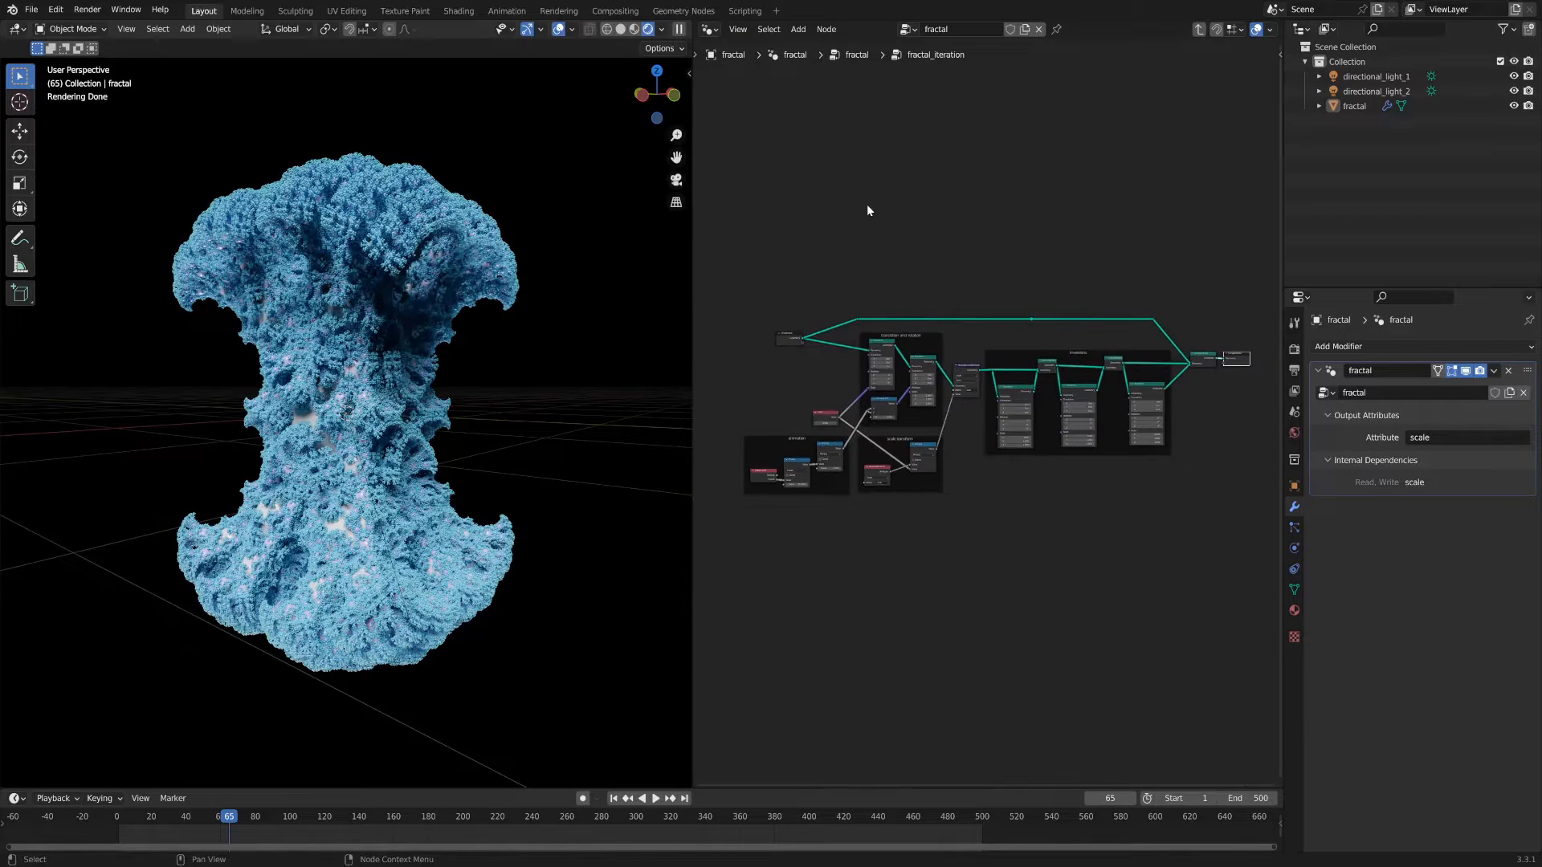
{"action": "left_click_drag", "start_coordinate": [691, 357], "coordinate": [560, 357]}
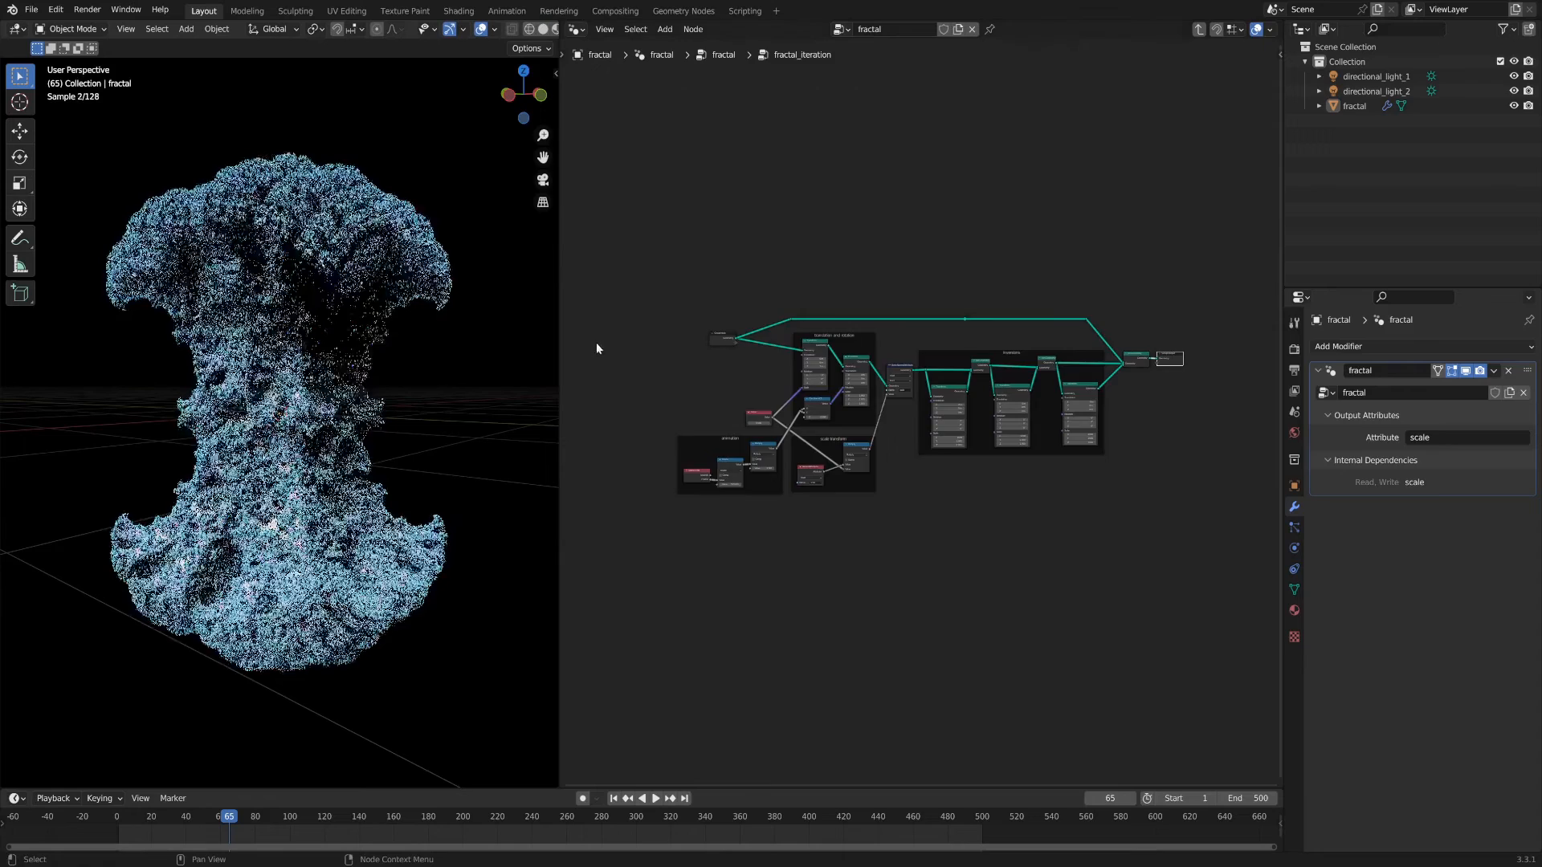
Step: Examine the fractal_iteration flow from Group Input through both Transform nodes and Store Named Attribute to the inversions frame
{"action": "scroll", "coordinate": [711, 358], "scroll_direction": "up", "scroll_amount": 4}
{"action": "middle_click_drag", "start_coordinate": [711, 336], "coordinate": [776, 337]}
{"action": "mouse_move", "coordinate": [734, 265]}
{"action": "left_mouse_down"}
{"action": "mouse_move", "coordinate": [727, 249]}
{"action": "mouse_move", "coordinate": [737, 263]}
{"action": "left_mouse_up"}
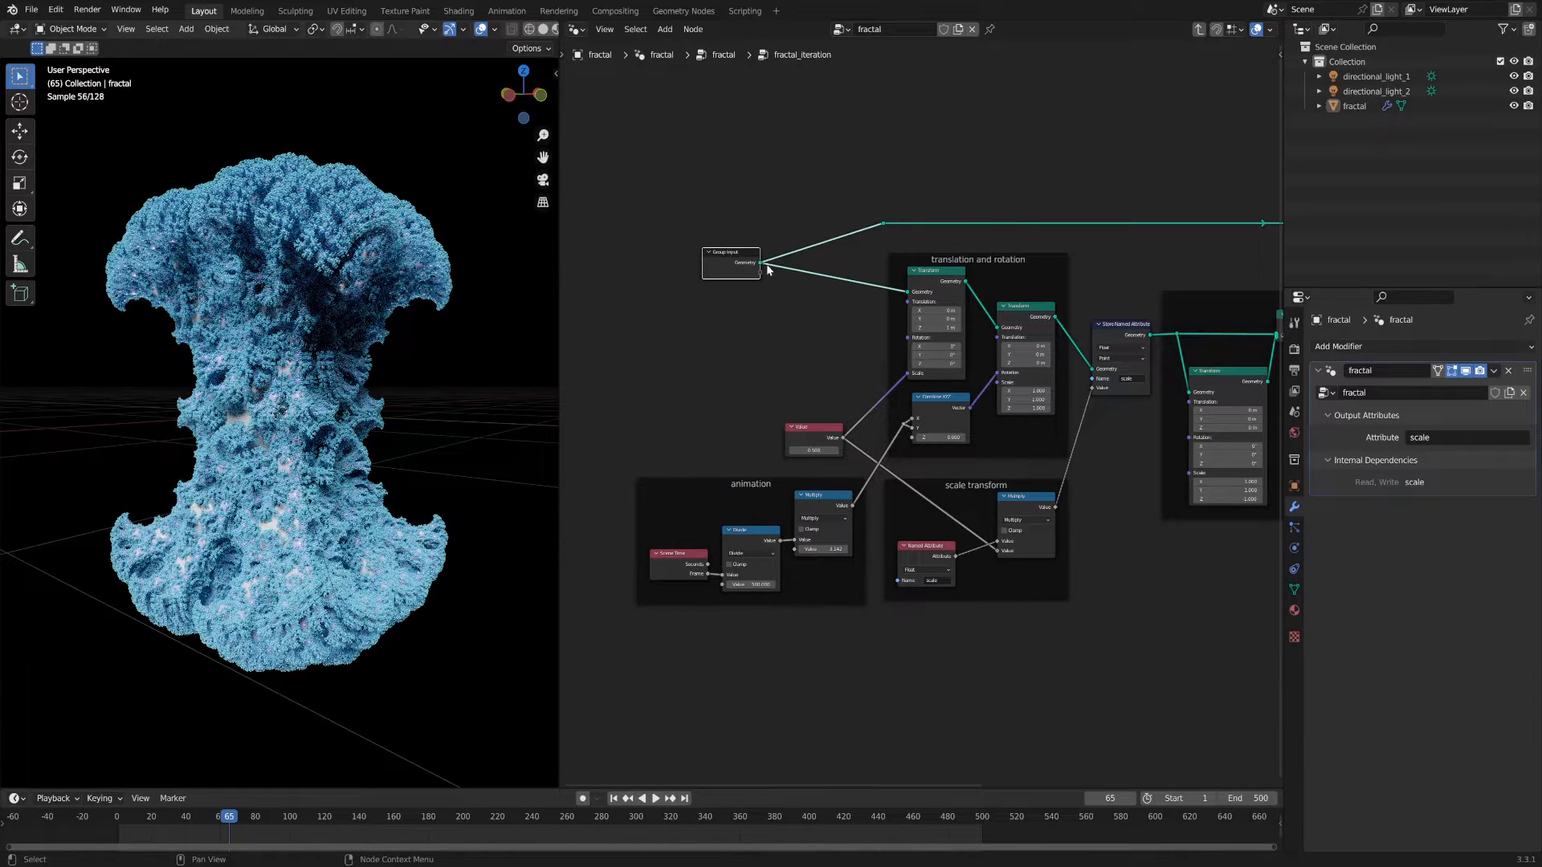
{"action": "middle_click_drag", "start_coordinate": [844, 335], "coordinate": [807, 326]}
{"action": "scroll", "coordinate": [807, 326], "scroll_direction": "up", "scroll_amount": 2}
{"action": "left_click", "coordinate": [892, 257]}
{"action": "left_click", "coordinate": [993, 299]}
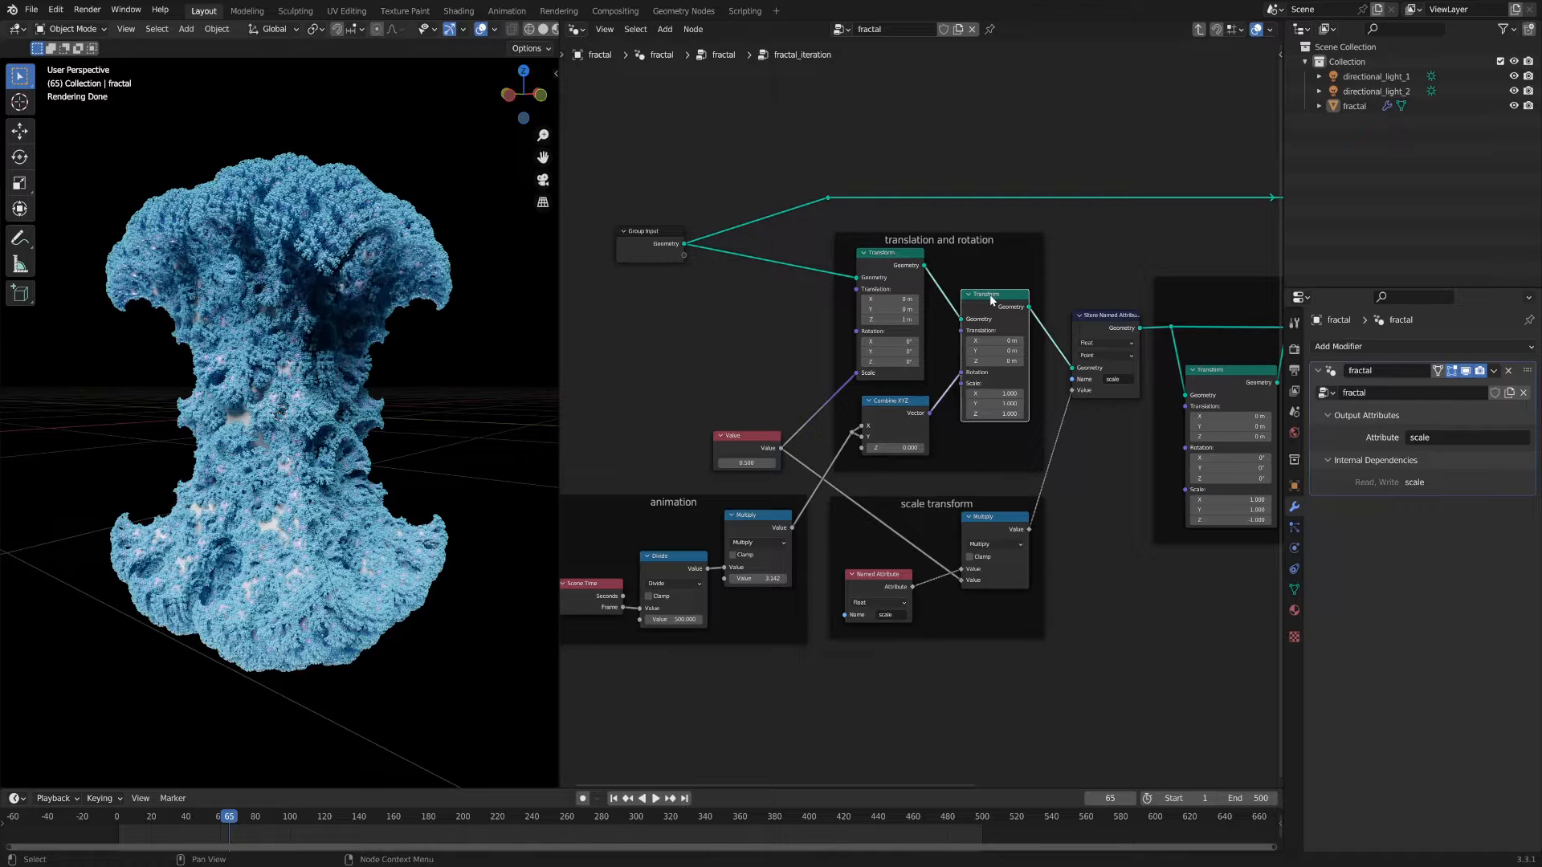
{"action": "left_click", "coordinate": [1097, 320]}
{"action": "middle_click_drag", "start_coordinate": [1091, 331], "coordinate": [1037, 291]}
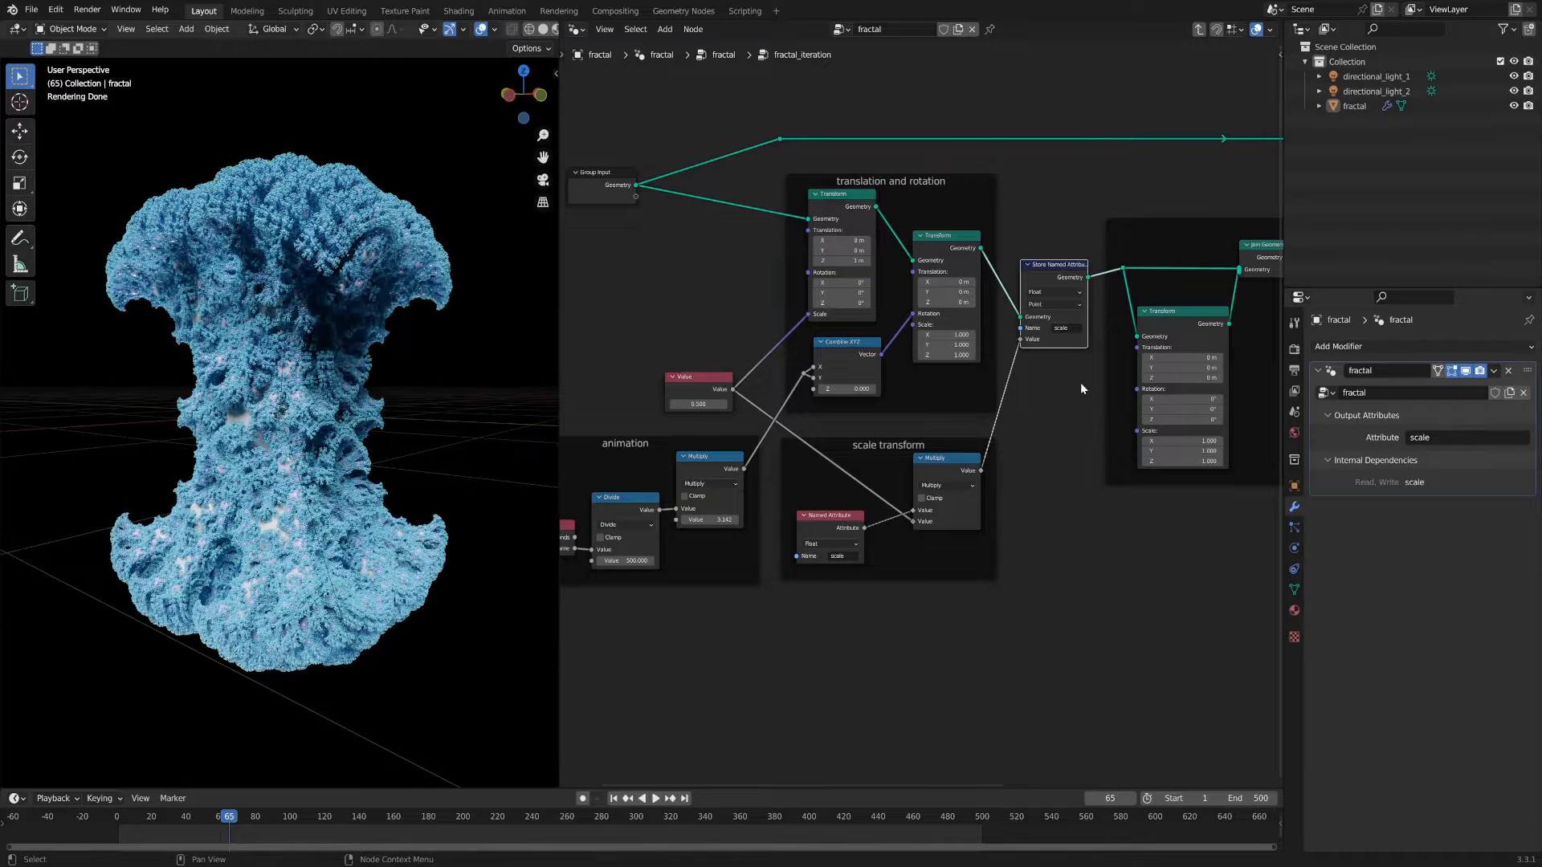
{"action": "scroll", "coordinate": [1081, 382], "scroll_direction": "down", "scroll_amount": 5}
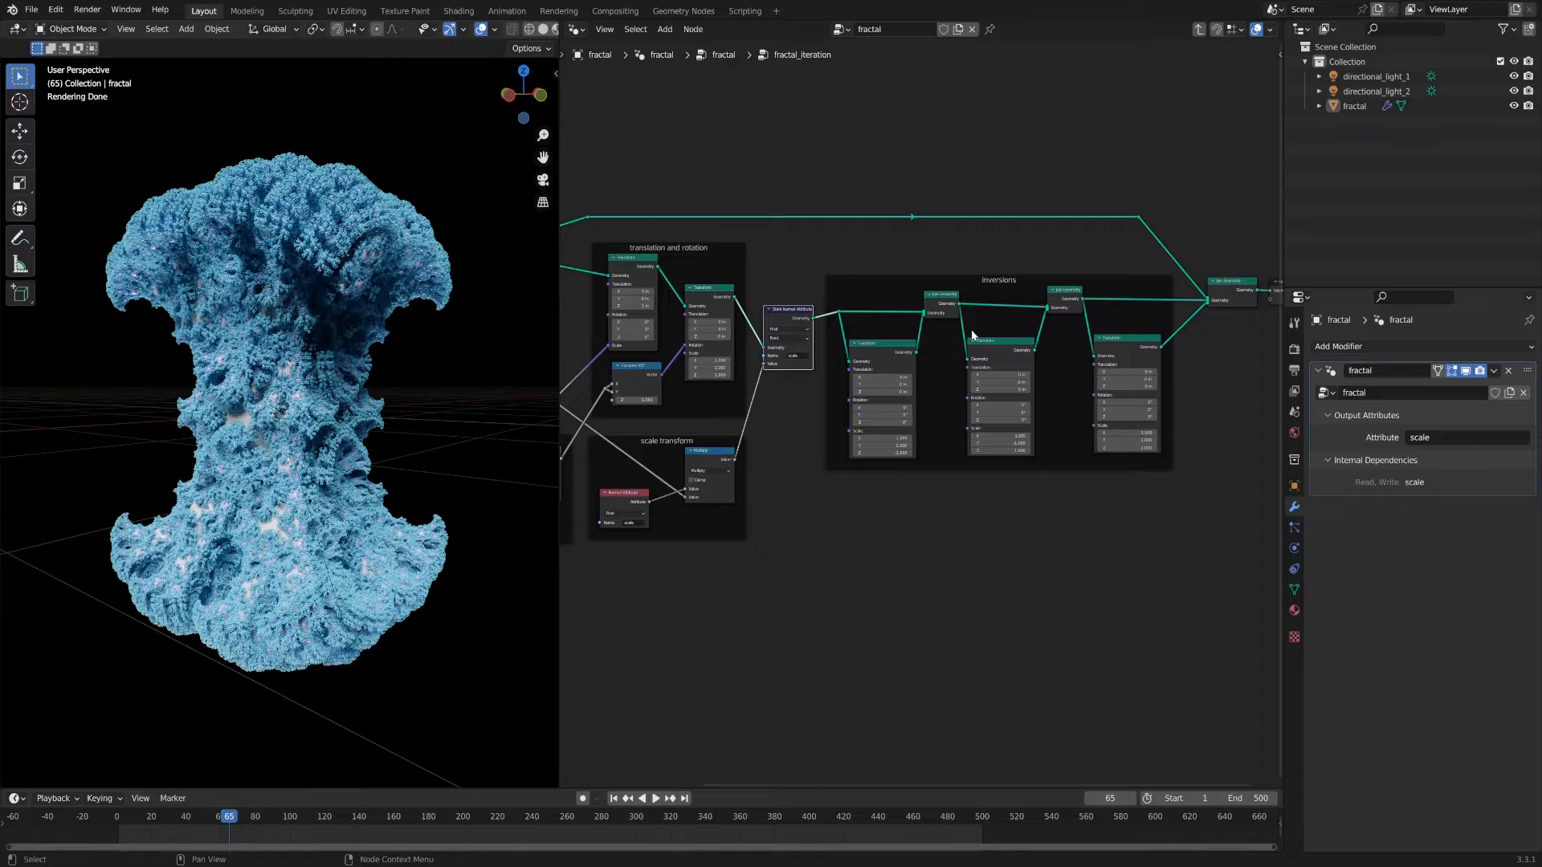
{"action": "middle_click_drag", "start_coordinate": [953, 345], "coordinate": [1030, 471]}
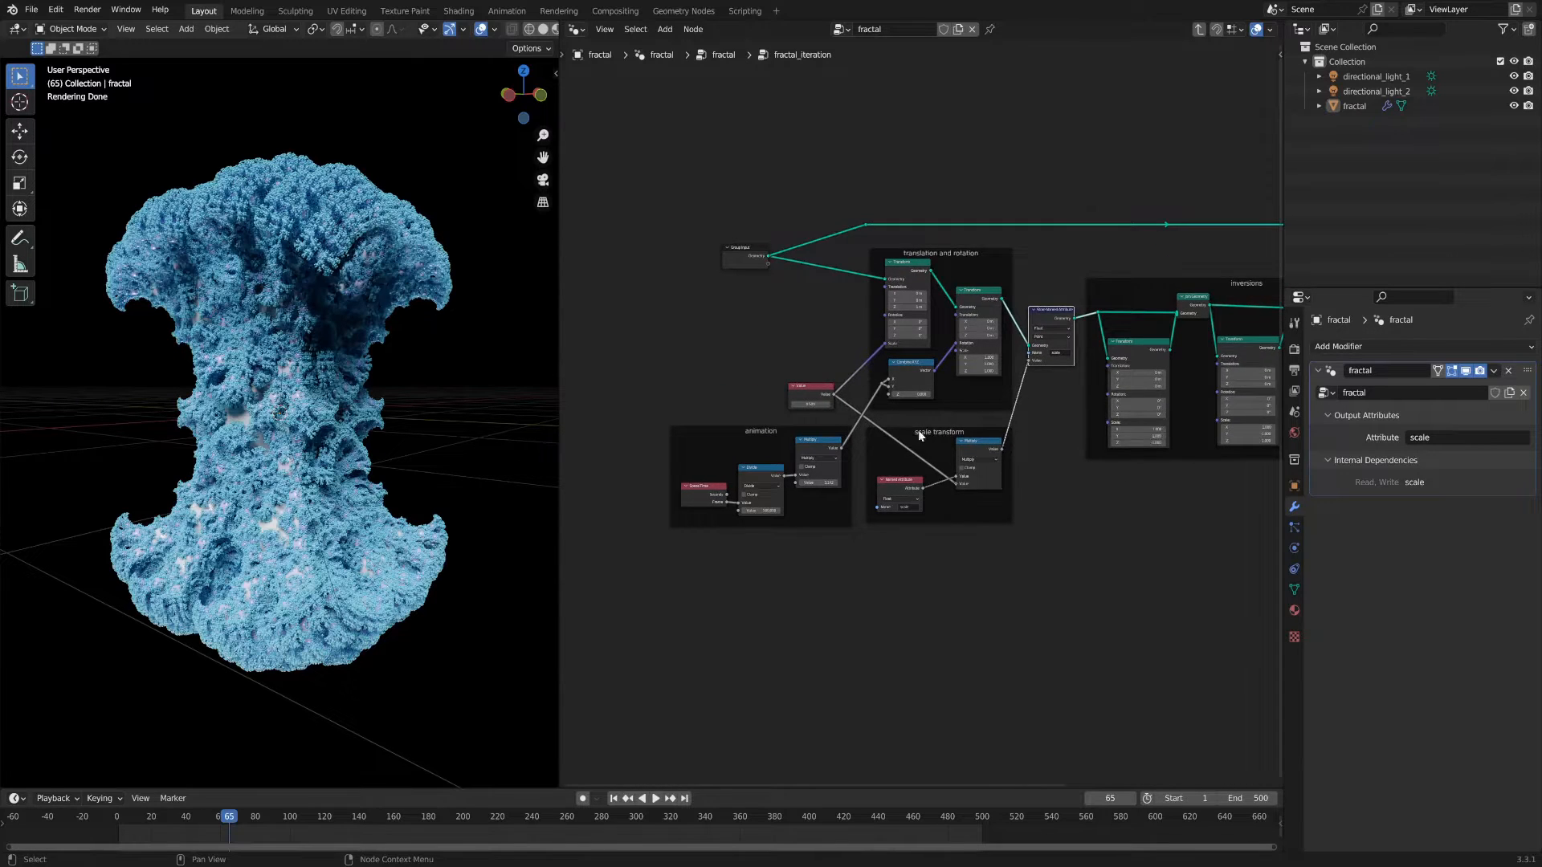
{"action": "scroll", "coordinate": [807, 314], "scroll_direction": "up", "scroll_amount": 3}
Step: Examine the first Transform node's translation and the Value node that drives its scale
{"action": "left_click", "coordinate": [682, 238]}
{"action": "left_click", "coordinate": [978, 240]}
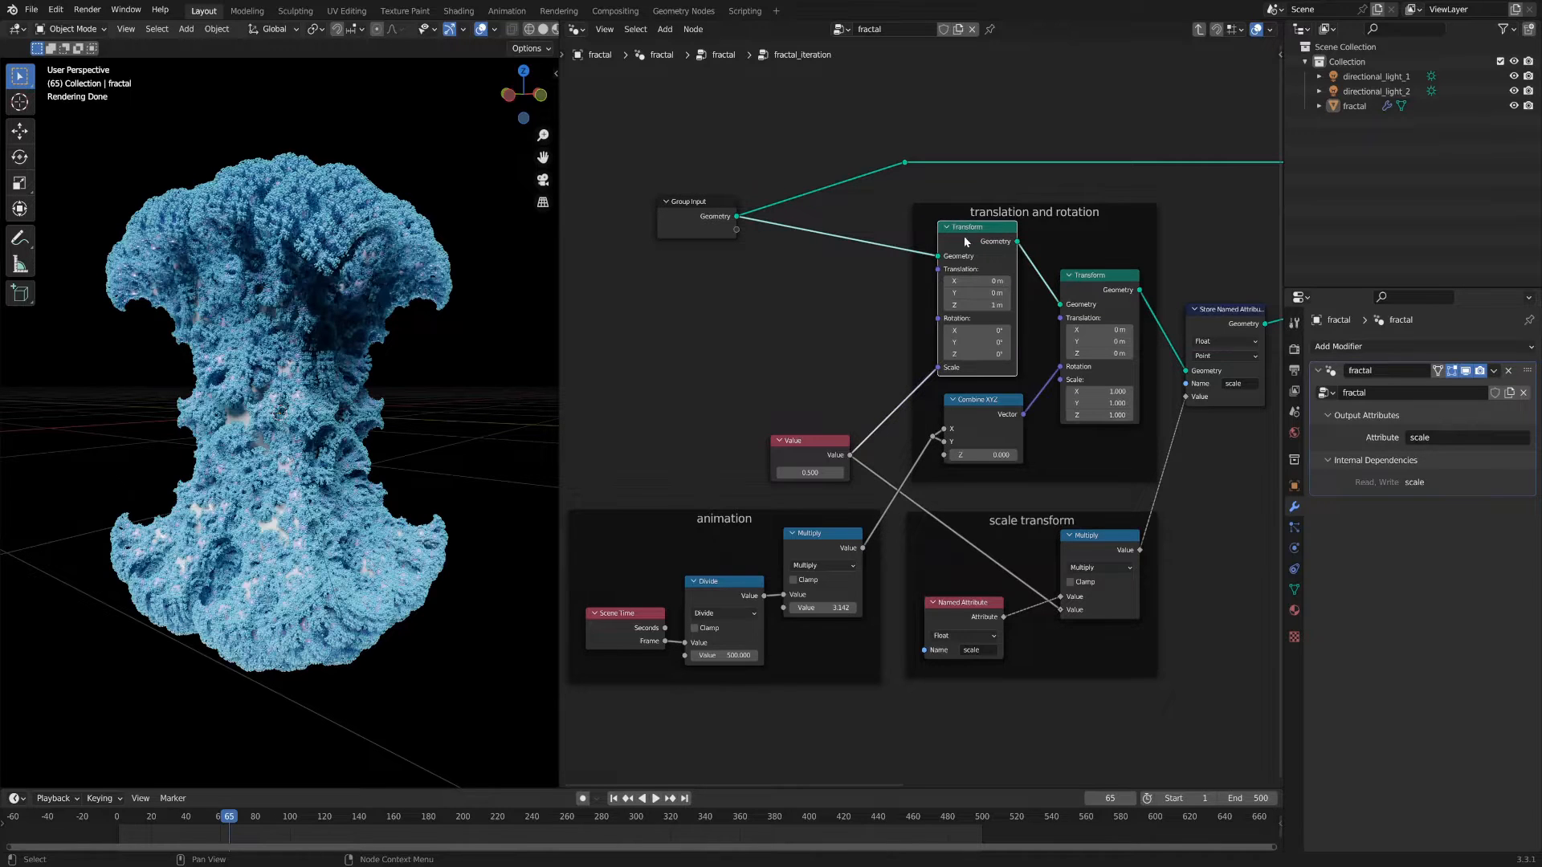
{"action": "scroll", "coordinate": [964, 236], "scroll_direction": "up", "scroll_amount": 1}
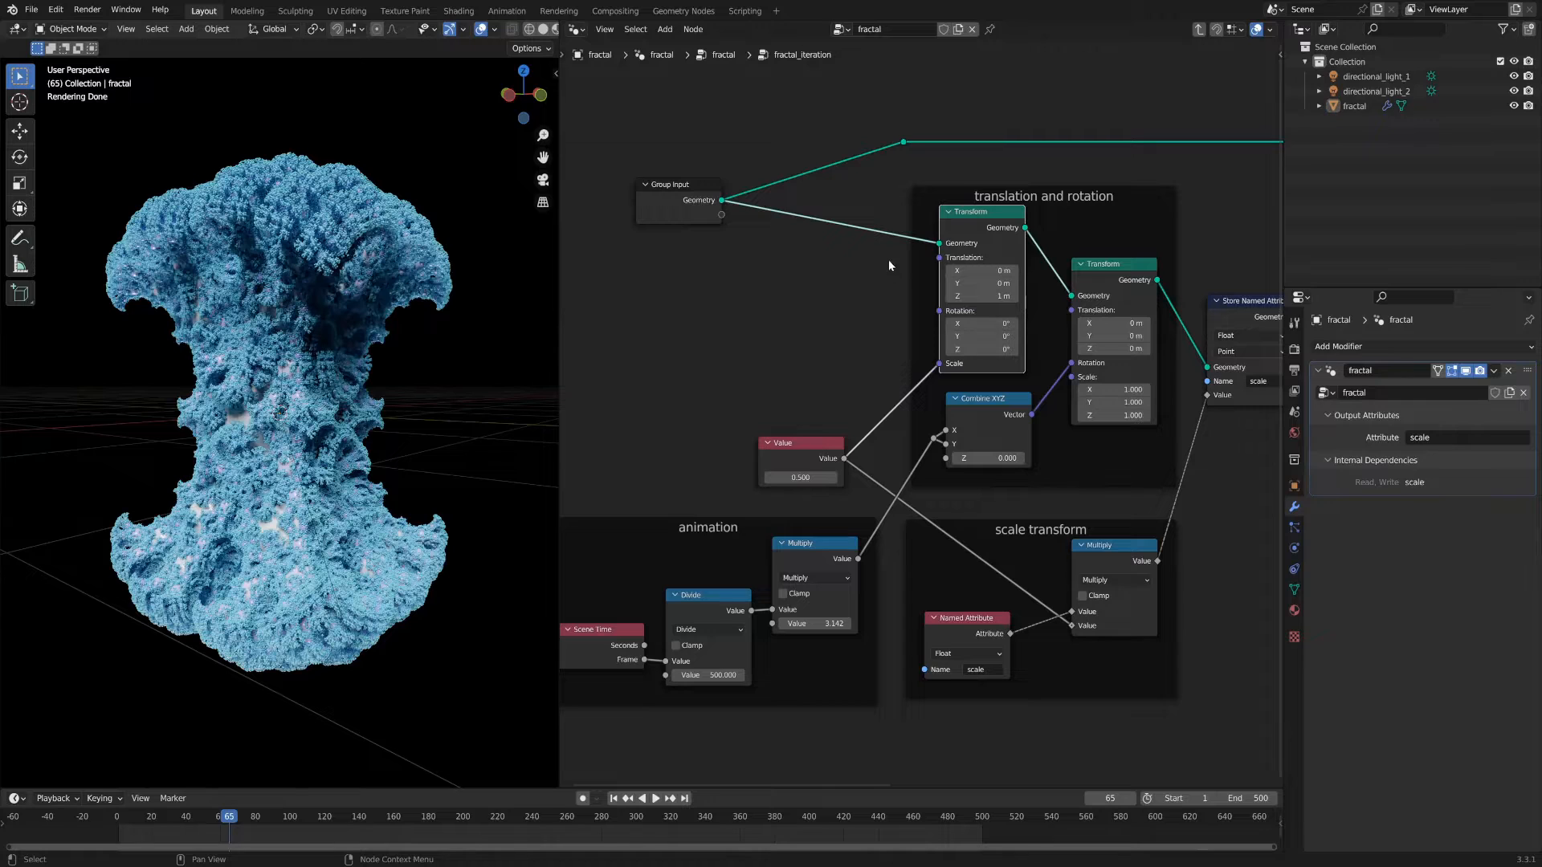
{"action": "middle_click_drag", "start_coordinate": [849, 343], "coordinate": [840, 317]}
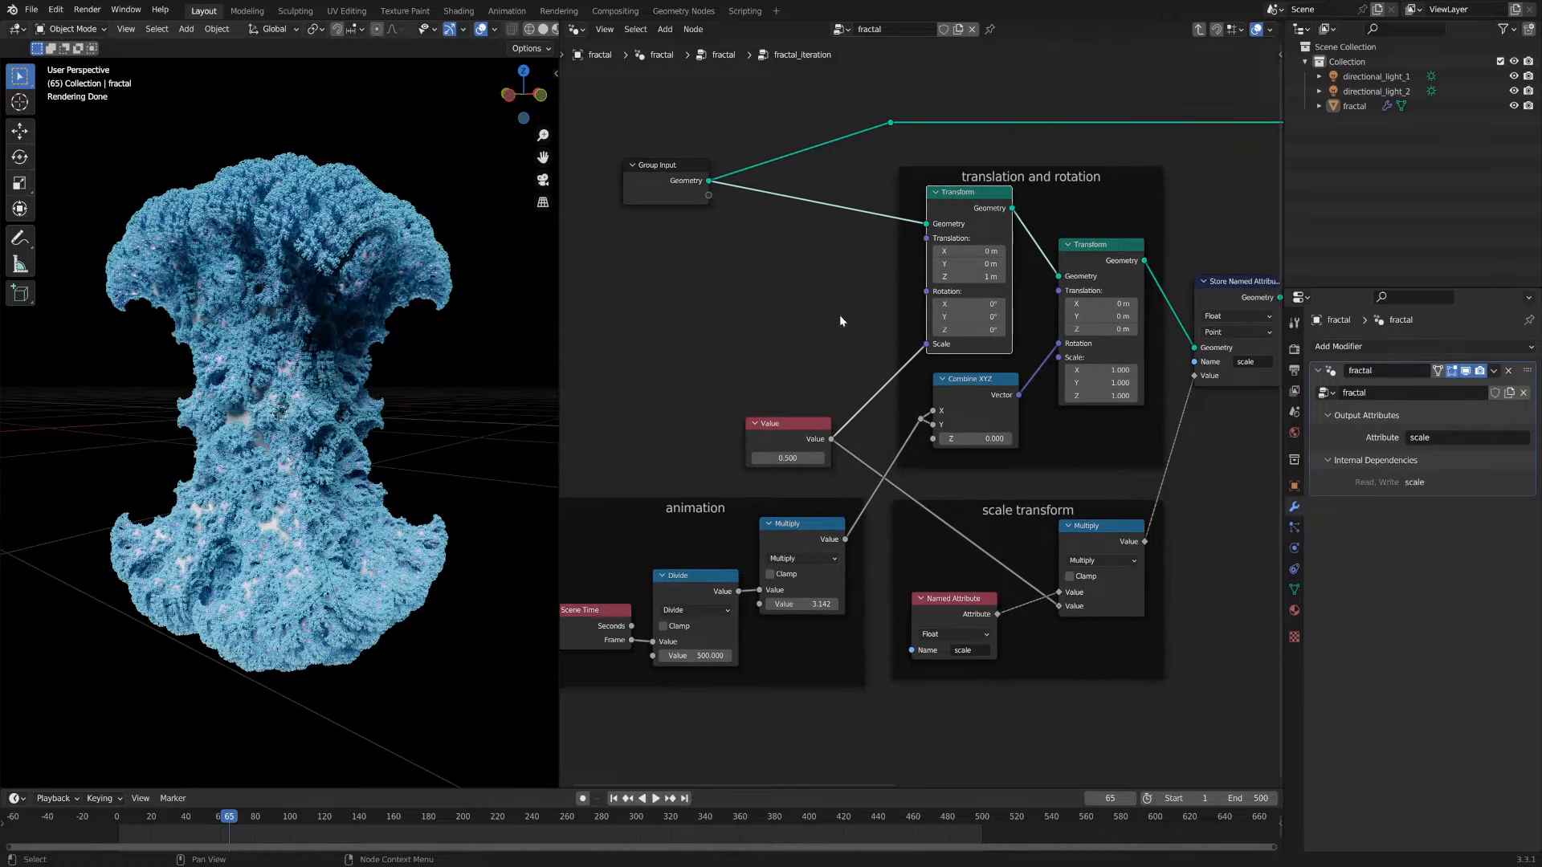
{"action": "left_click", "coordinate": [774, 439]}
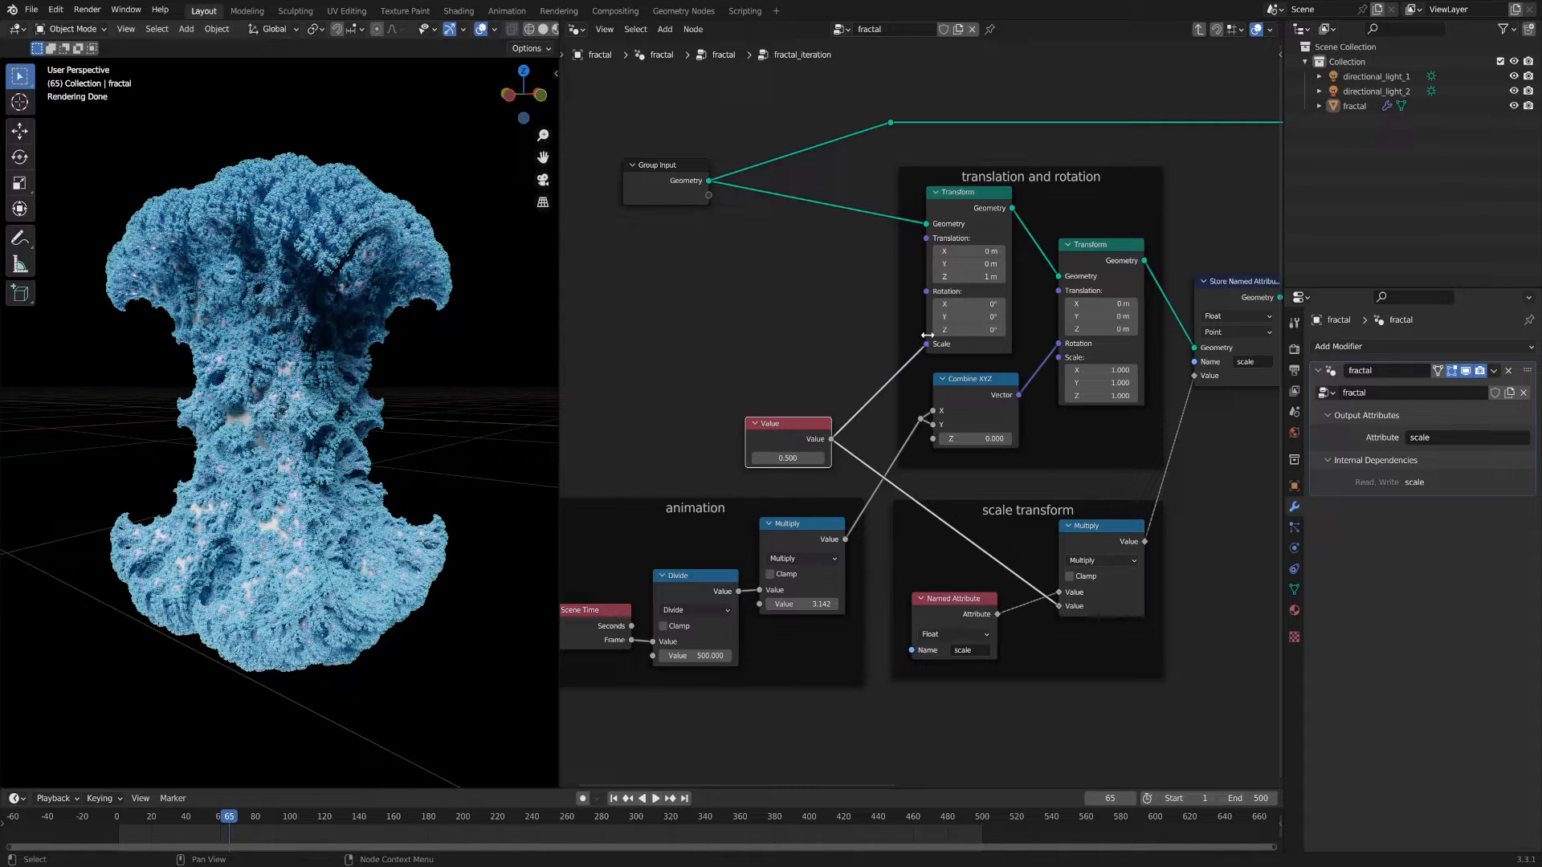
{"action": "middle_click_drag", "start_coordinate": [836, 322], "coordinate": [817, 318]}
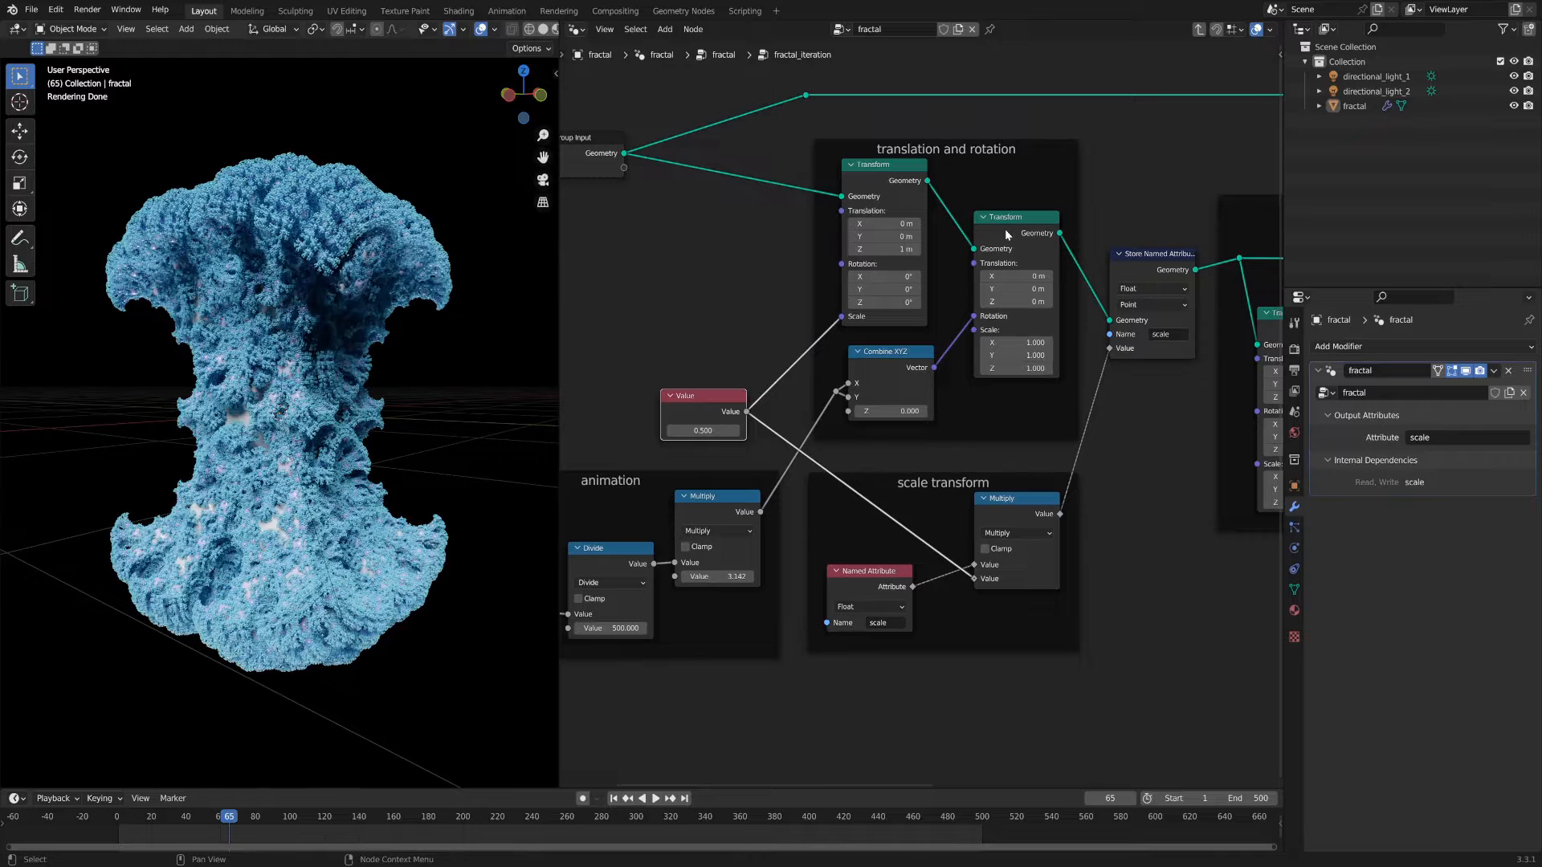
Step: Shift the second Transform node slightly toward Store Named Attribute and inspect the Combine XYZ node feeding its rotation
{"action": "left_click_drag", "start_coordinate": [1011, 234], "coordinate": [1021, 232]}
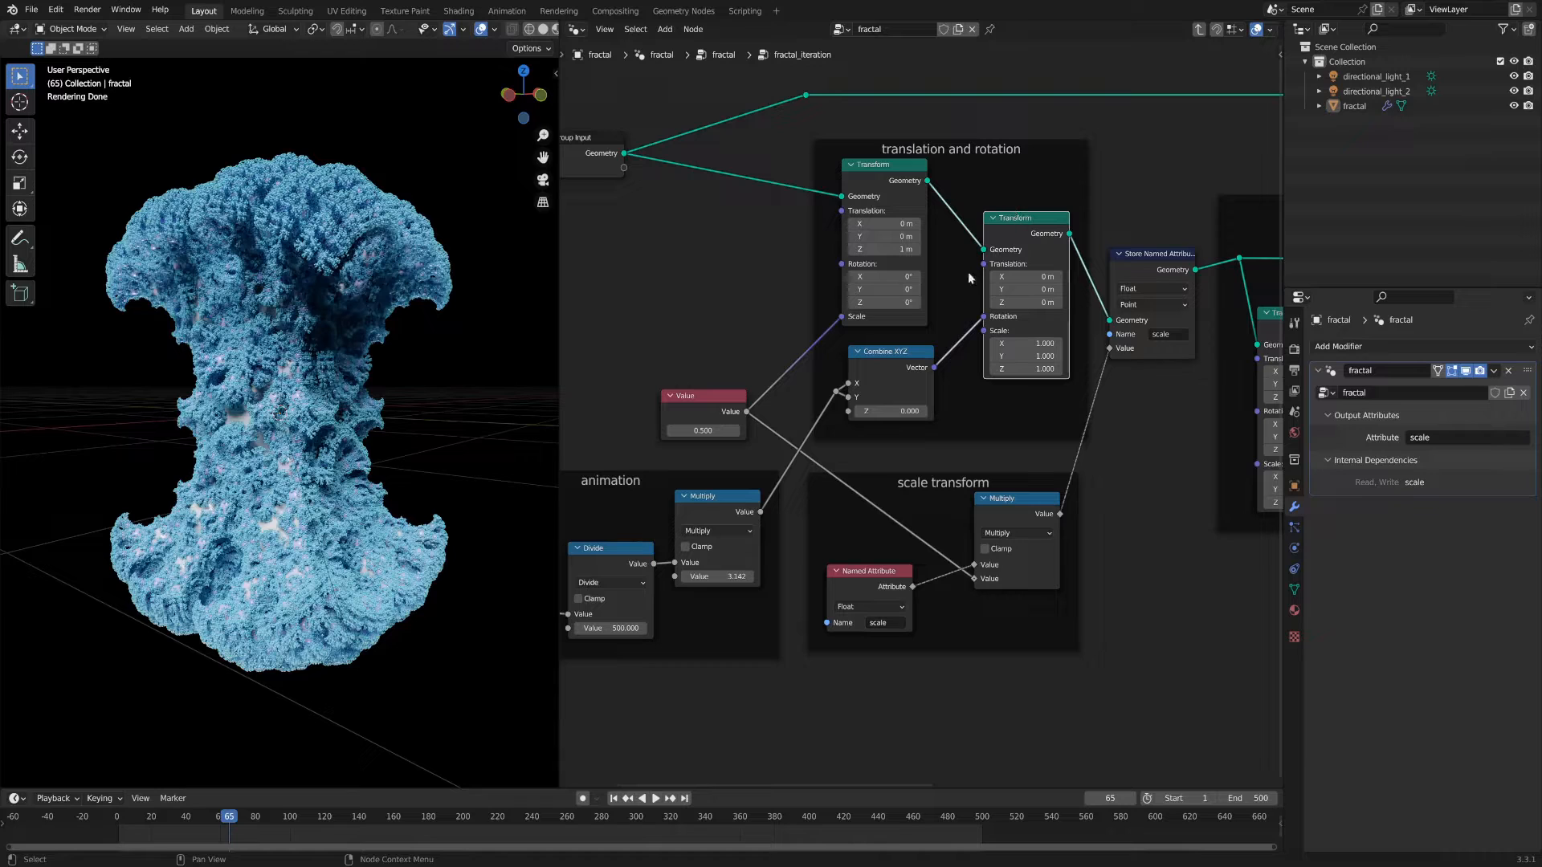
{"action": "left_click_drag", "start_coordinate": [887, 365], "coordinate": [890, 364]}
{"action": "scroll", "coordinate": [884, 392], "scroll_direction": "up", "scroll_amount": 1}
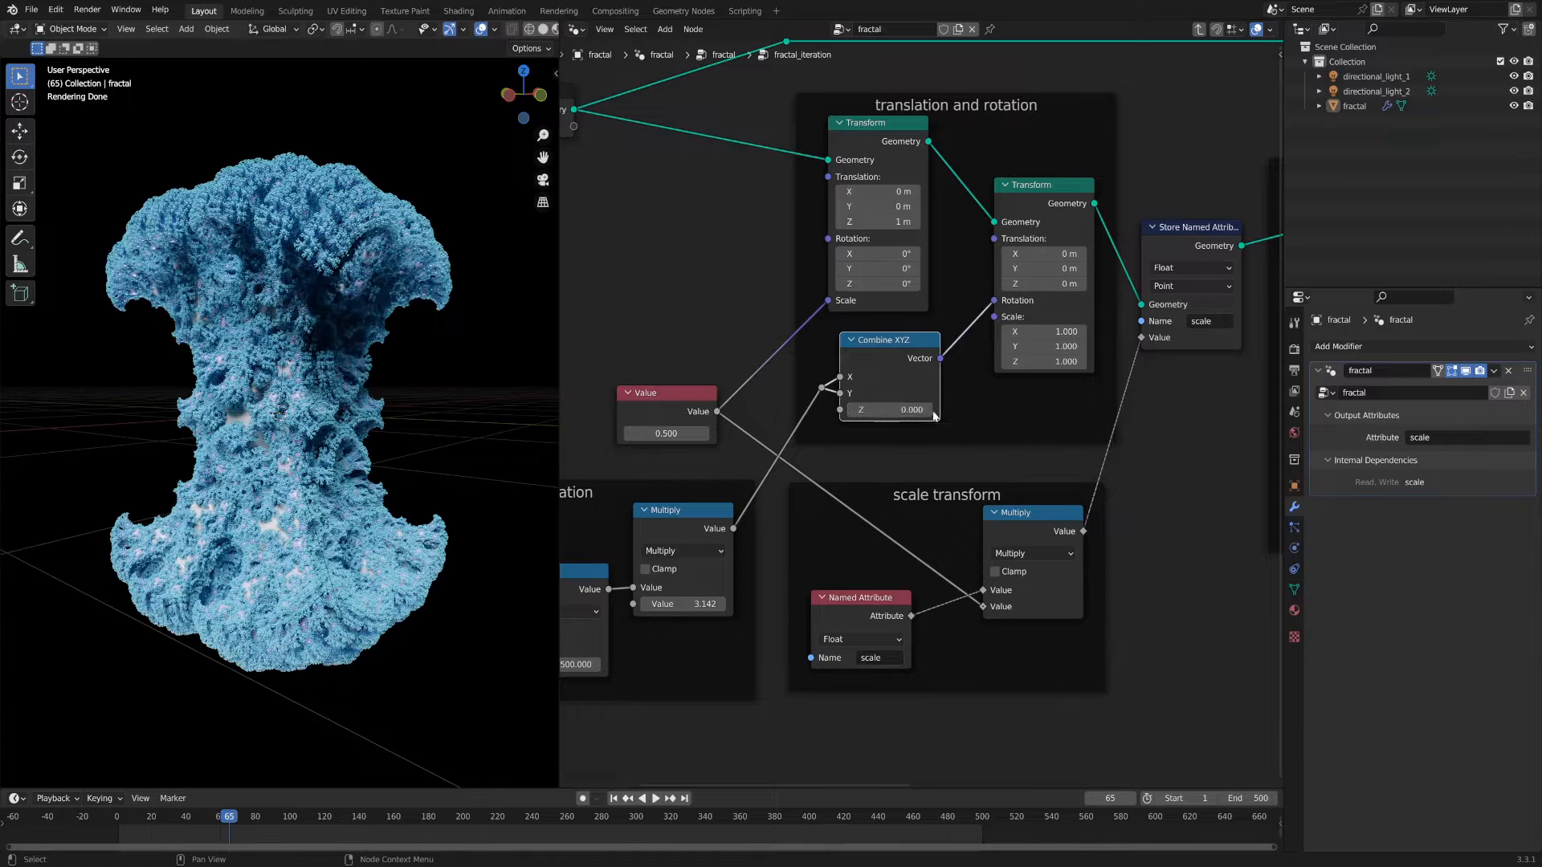
{"action": "middle_click_drag", "start_coordinate": [1009, 410], "coordinate": [776, 375]}
{"action": "scroll", "coordinate": [1015, 345], "scroll_direction": "down", "scroll_amount": 1}
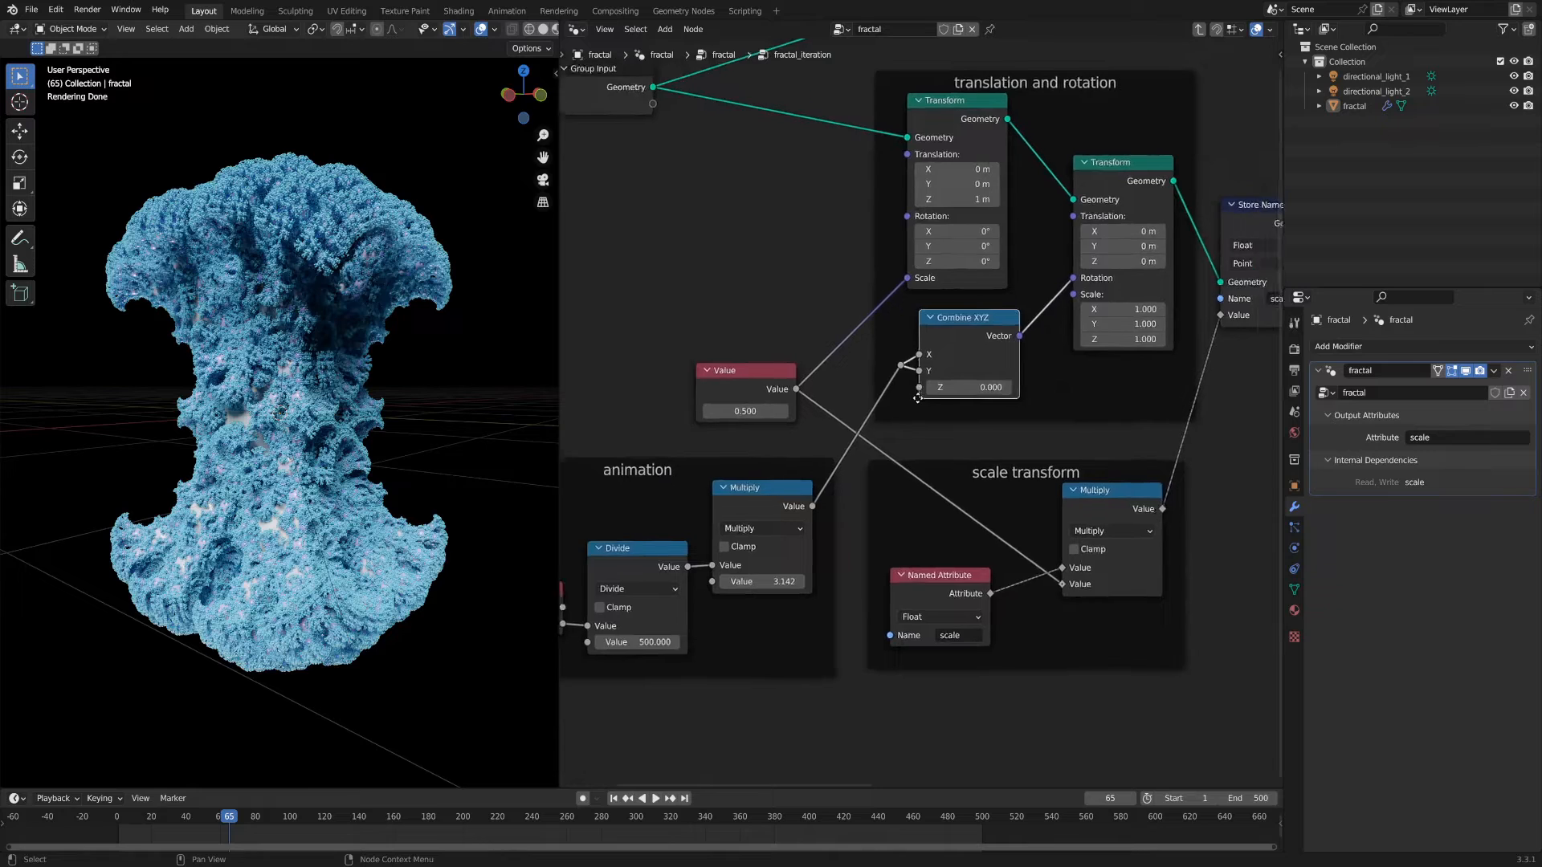
{"action": "scroll", "coordinate": [935, 363], "scroll_direction": "up", "scroll_amount": 2}
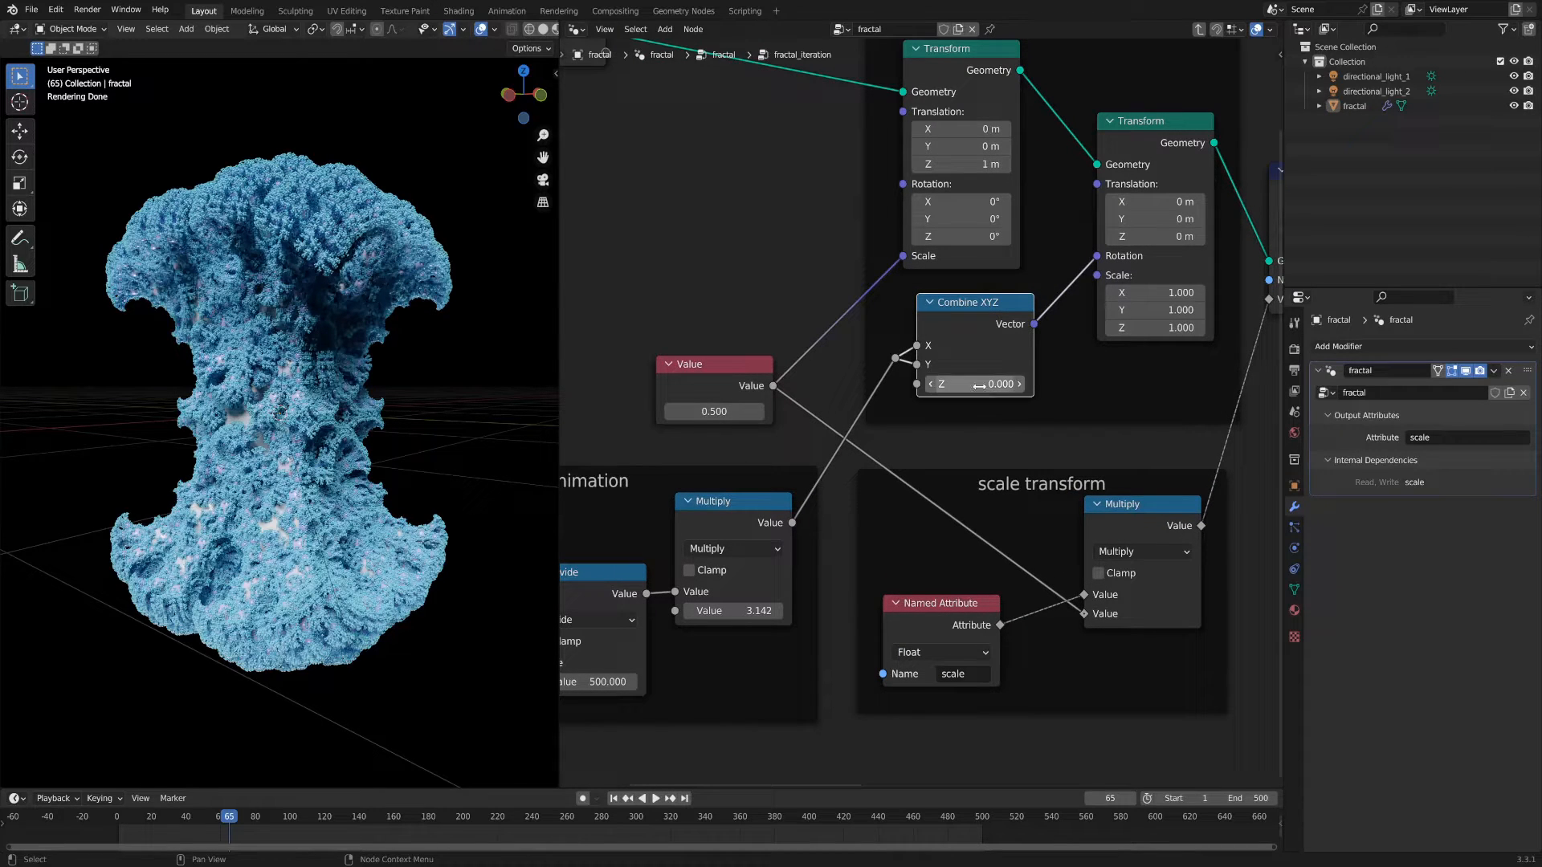
Step: Switch the viewport to Solid shading and raise Combine XYZ's Z value to about 8.39 to test the rotation
{"action": "key", "text": "z"}
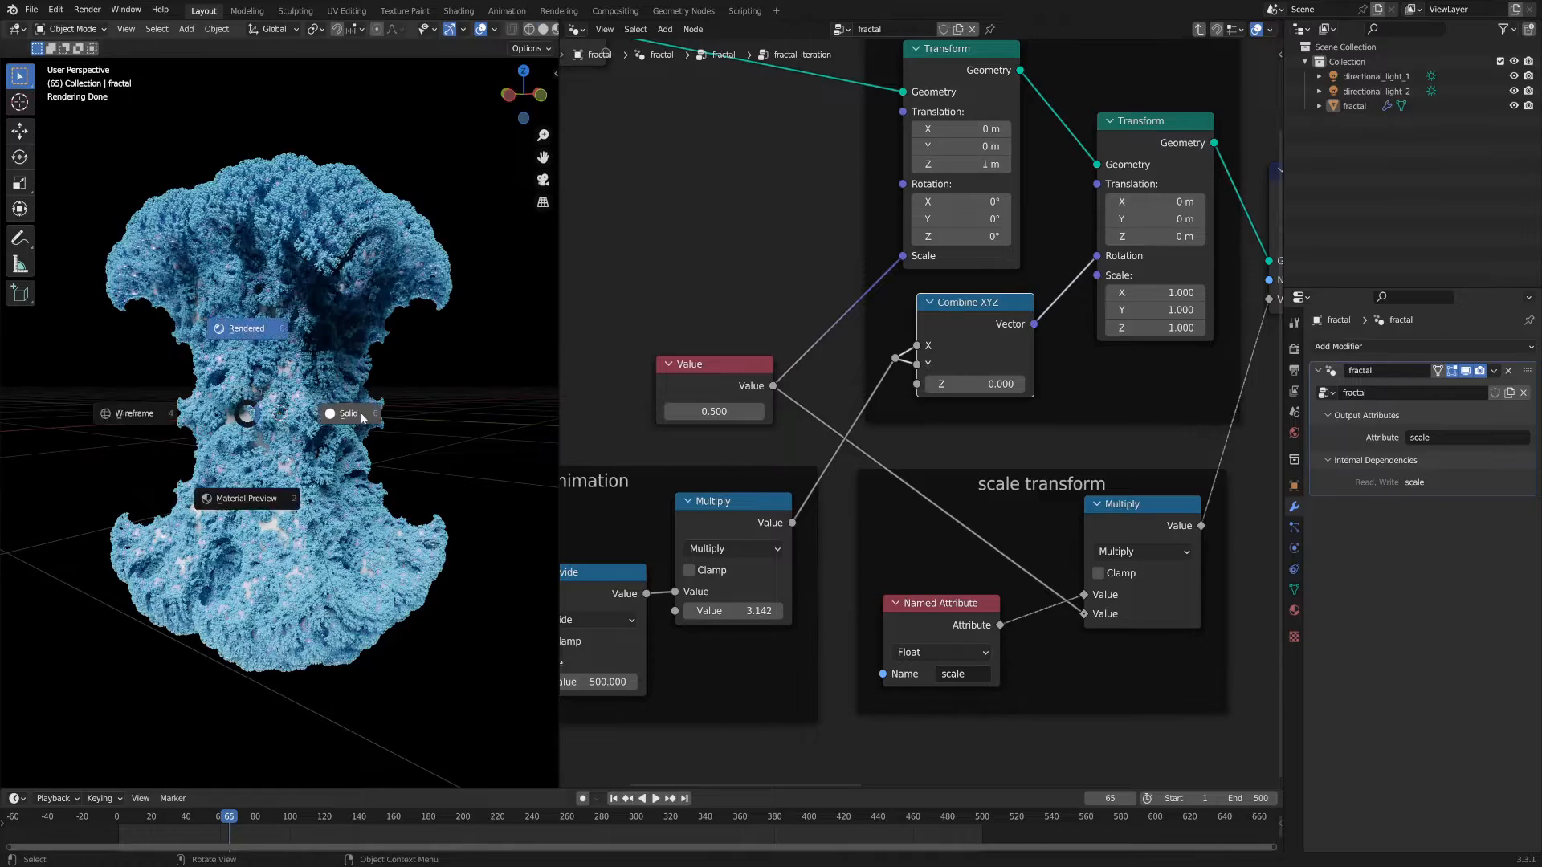
{"action": "left_click", "coordinate": [341, 415]}
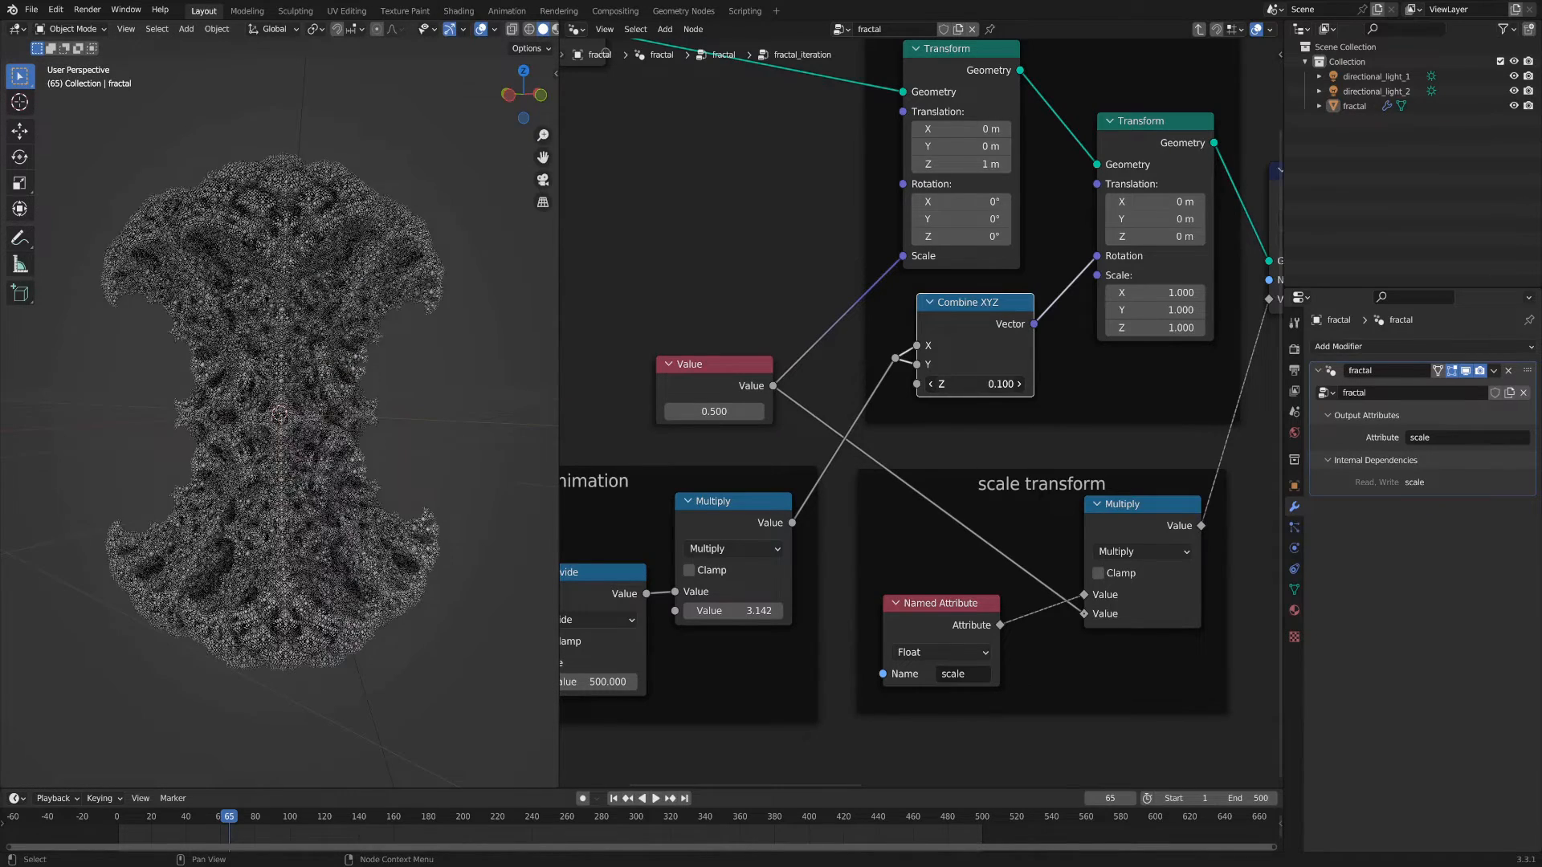
{"action": "left_click_drag", "start_coordinate": [941, 385], "coordinate": [977, 385]}
Step: Return to the parent fractal node tree and delete the last fractal_iteration node while keeping its links connected
{"action": "scroll", "coordinate": [1153, 320], "scroll_direction": "down", "scroll_amount": 5}
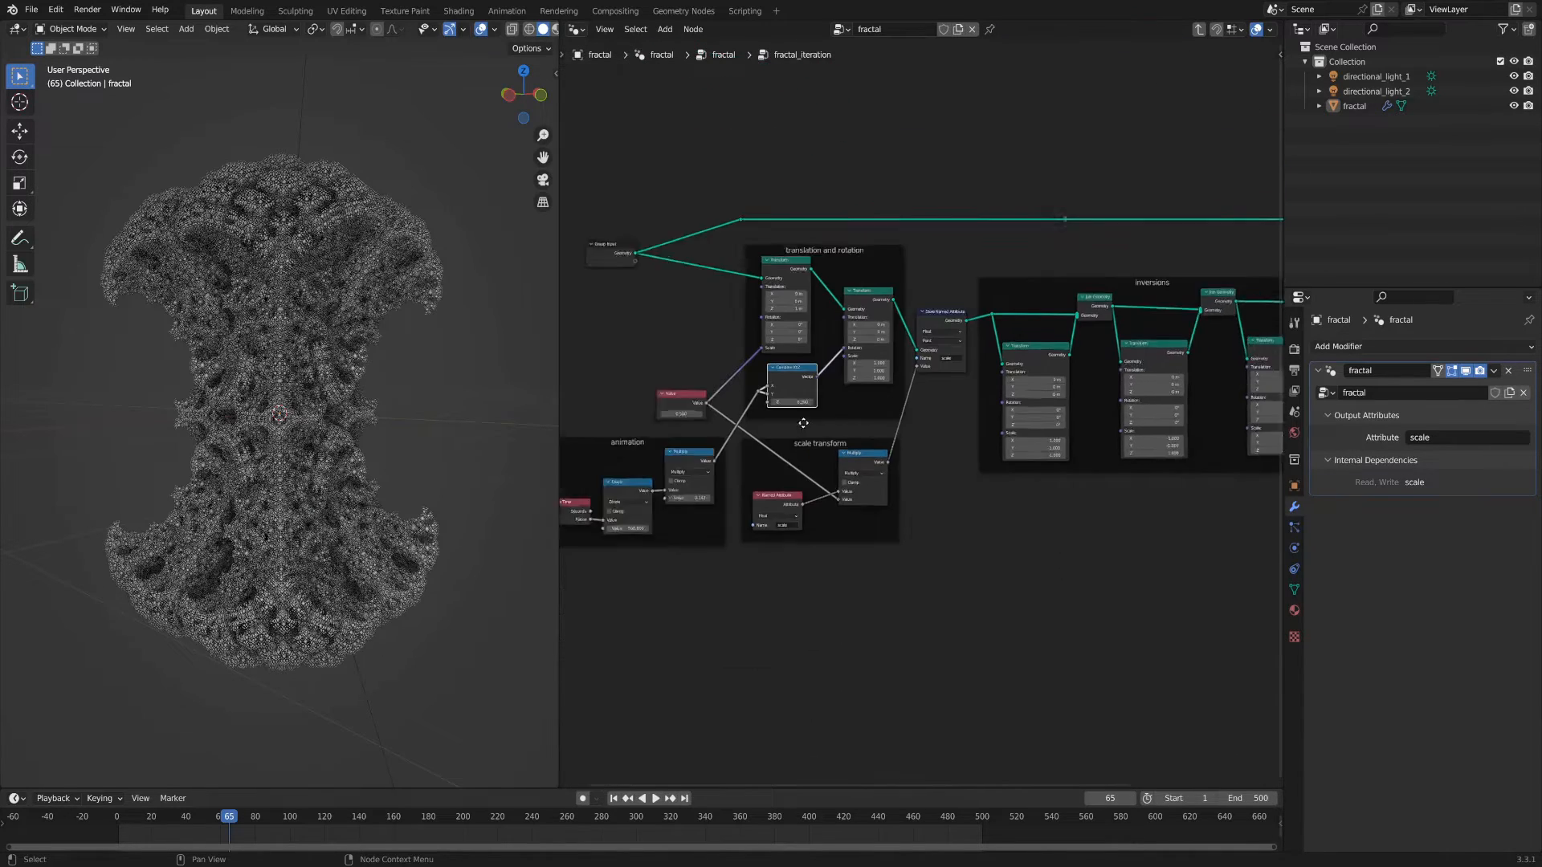
{"action": "middle_click_drag", "start_coordinate": [1153, 321], "coordinate": [979, 341]}
{"action": "key", "text": "Tab"}
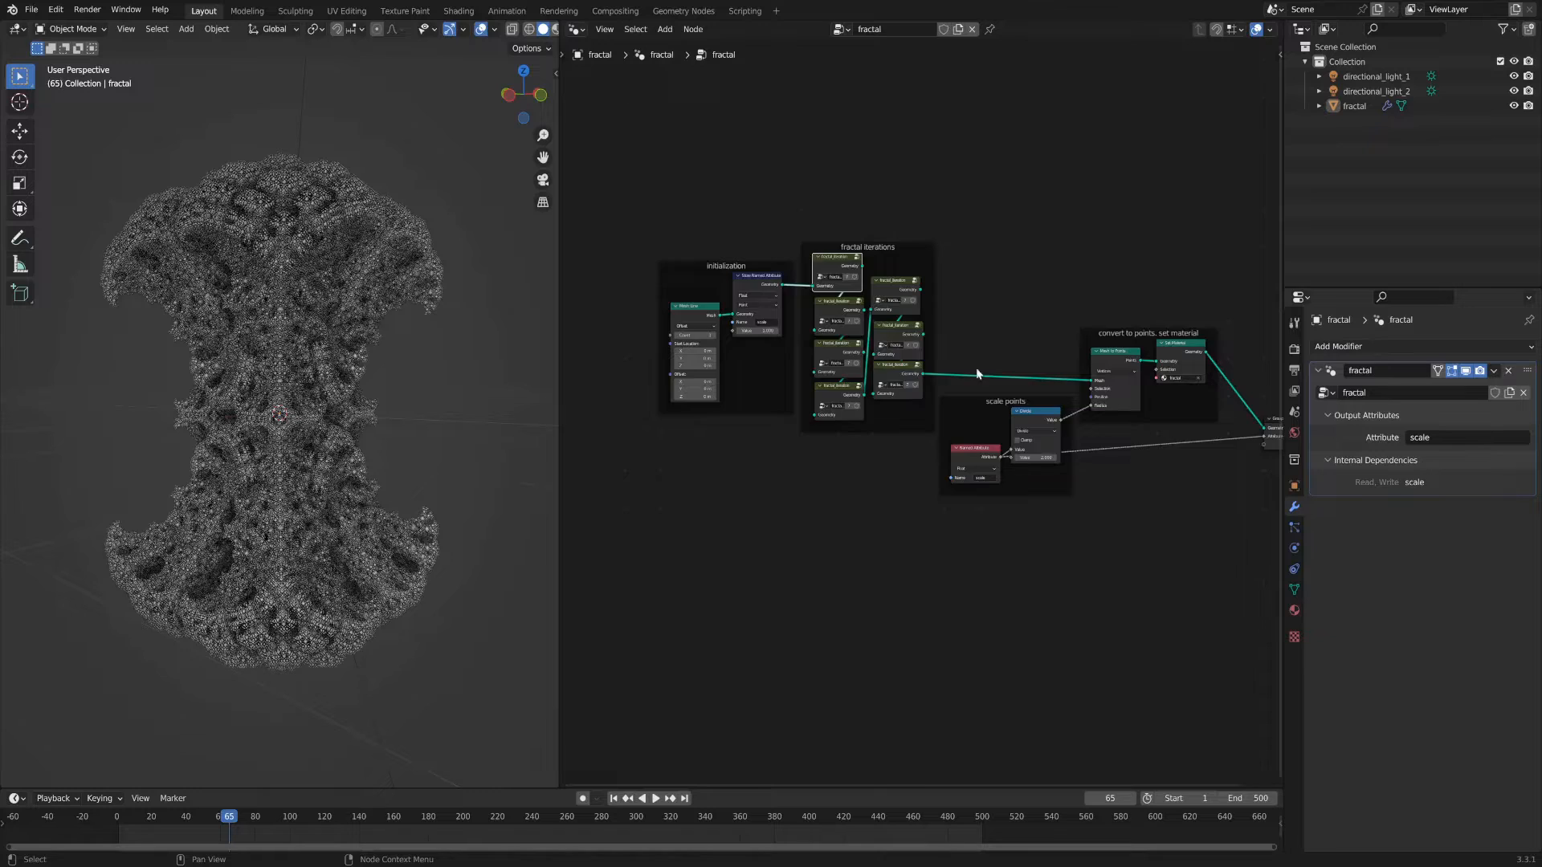
{"action": "middle_click_drag", "start_coordinate": [867, 406], "coordinate": [898, 482]}
{"action": "scroll", "coordinate": [916, 458], "scroll_direction": "up", "scroll_amount": 2}
{"action": "left_click", "coordinate": [927, 462]}
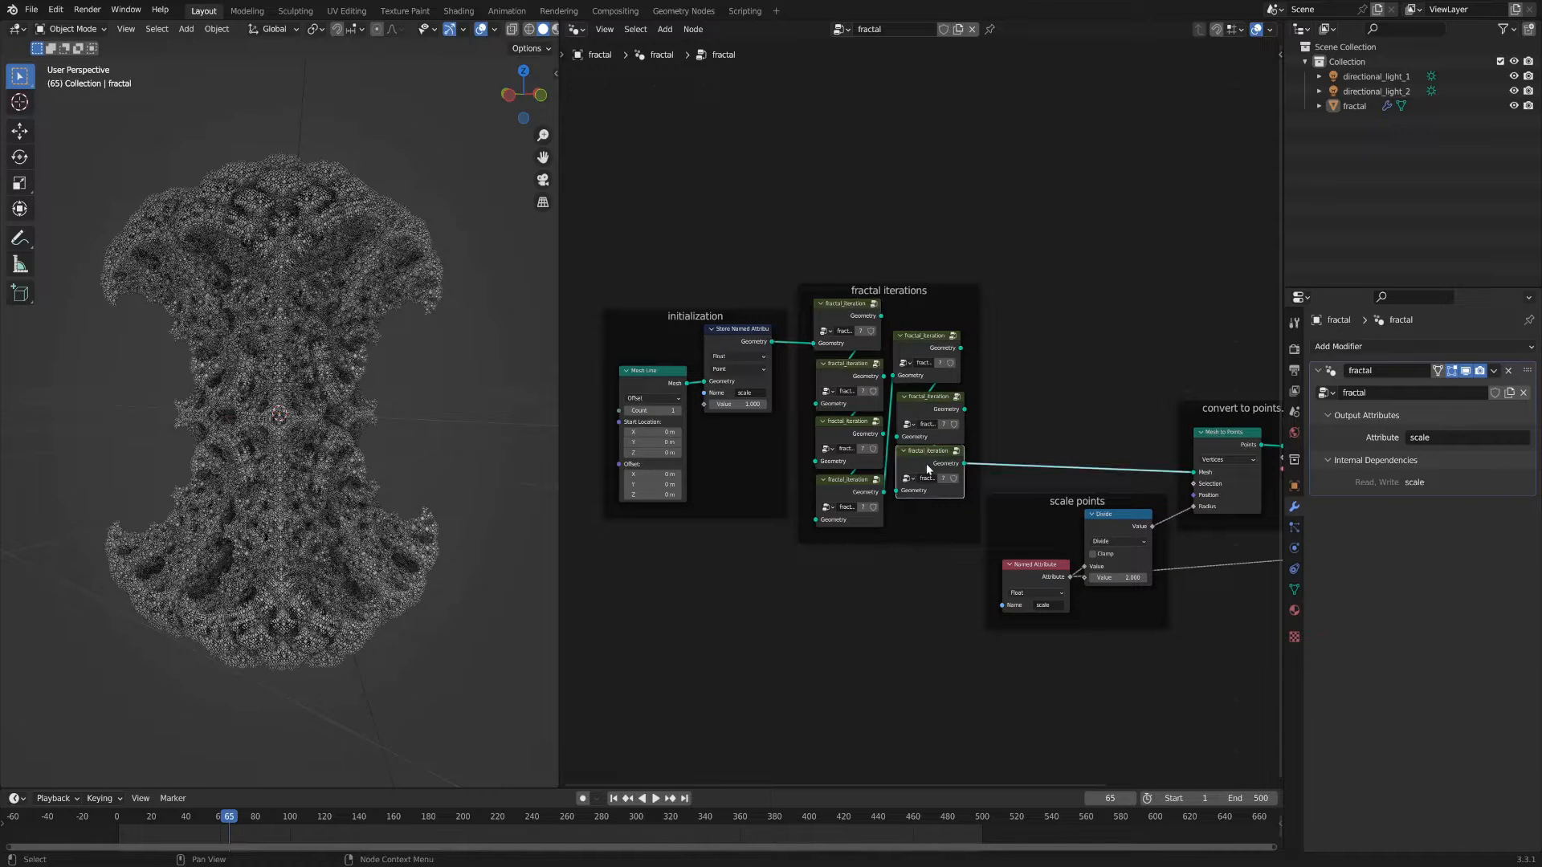
{"action": "key", "text": "ctrl+x"}
Step: Reopen the first fractal_iteration group and lower Combine XYZ's Z value to about 6.64
{"action": "middle_click_drag", "start_coordinate": [924, 483], "coordinate": [1031, 376]}
{"action": "left_click", "coordinate": [759, 286]}
{"action": "key", "text": "Tab"}
{"action": "scroll", "coordinate": [1031, 376], "scroll_direction": "up", "scroll_amount": 3}
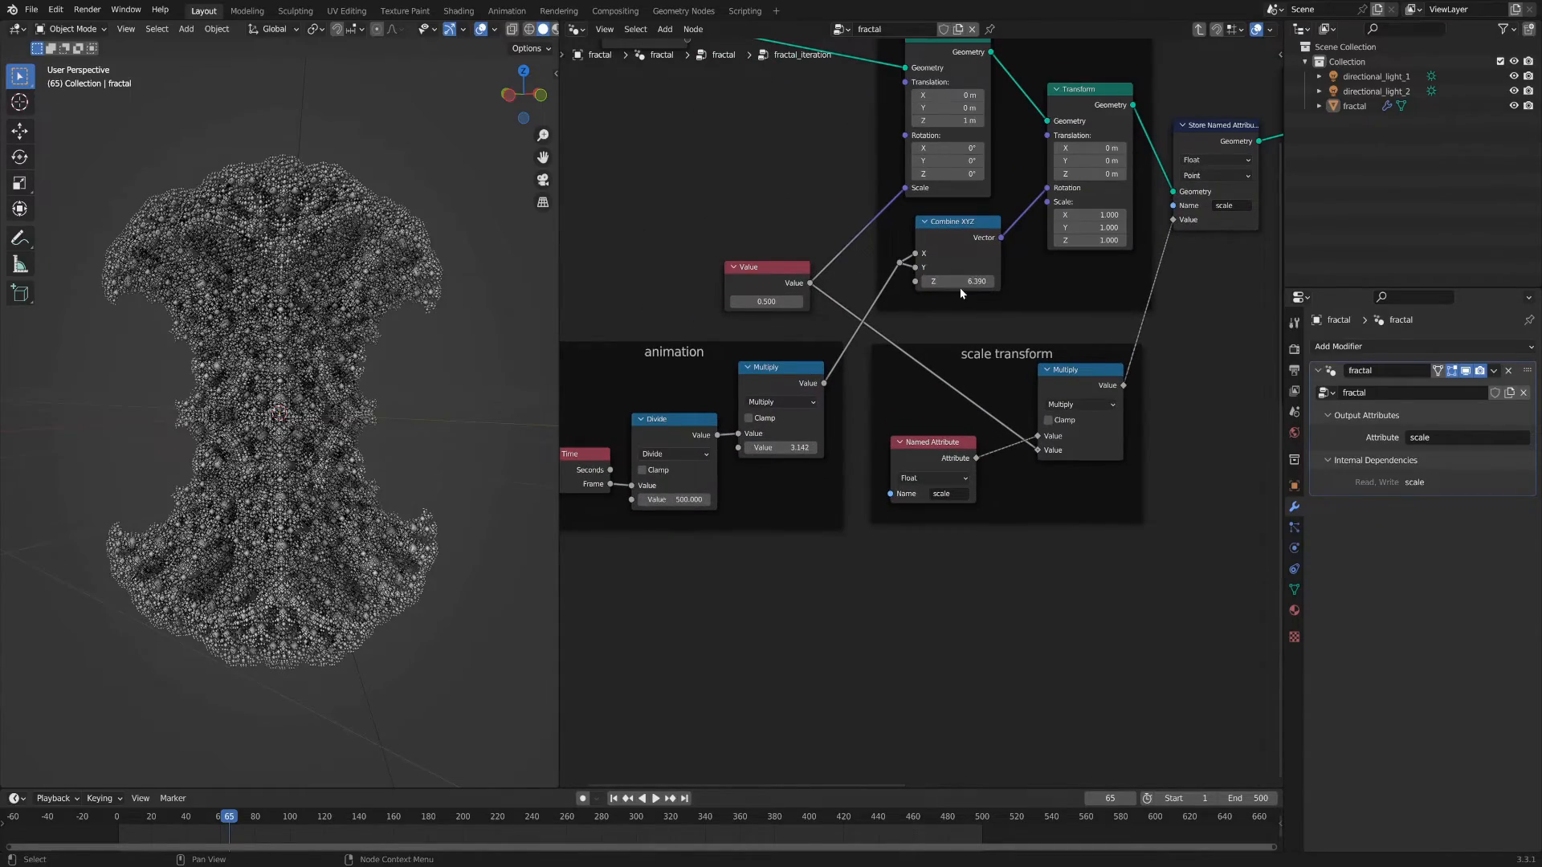
{"action": "left_click_drag", "start_coordinate": [955, 281], "coordinate": [913, 273]}
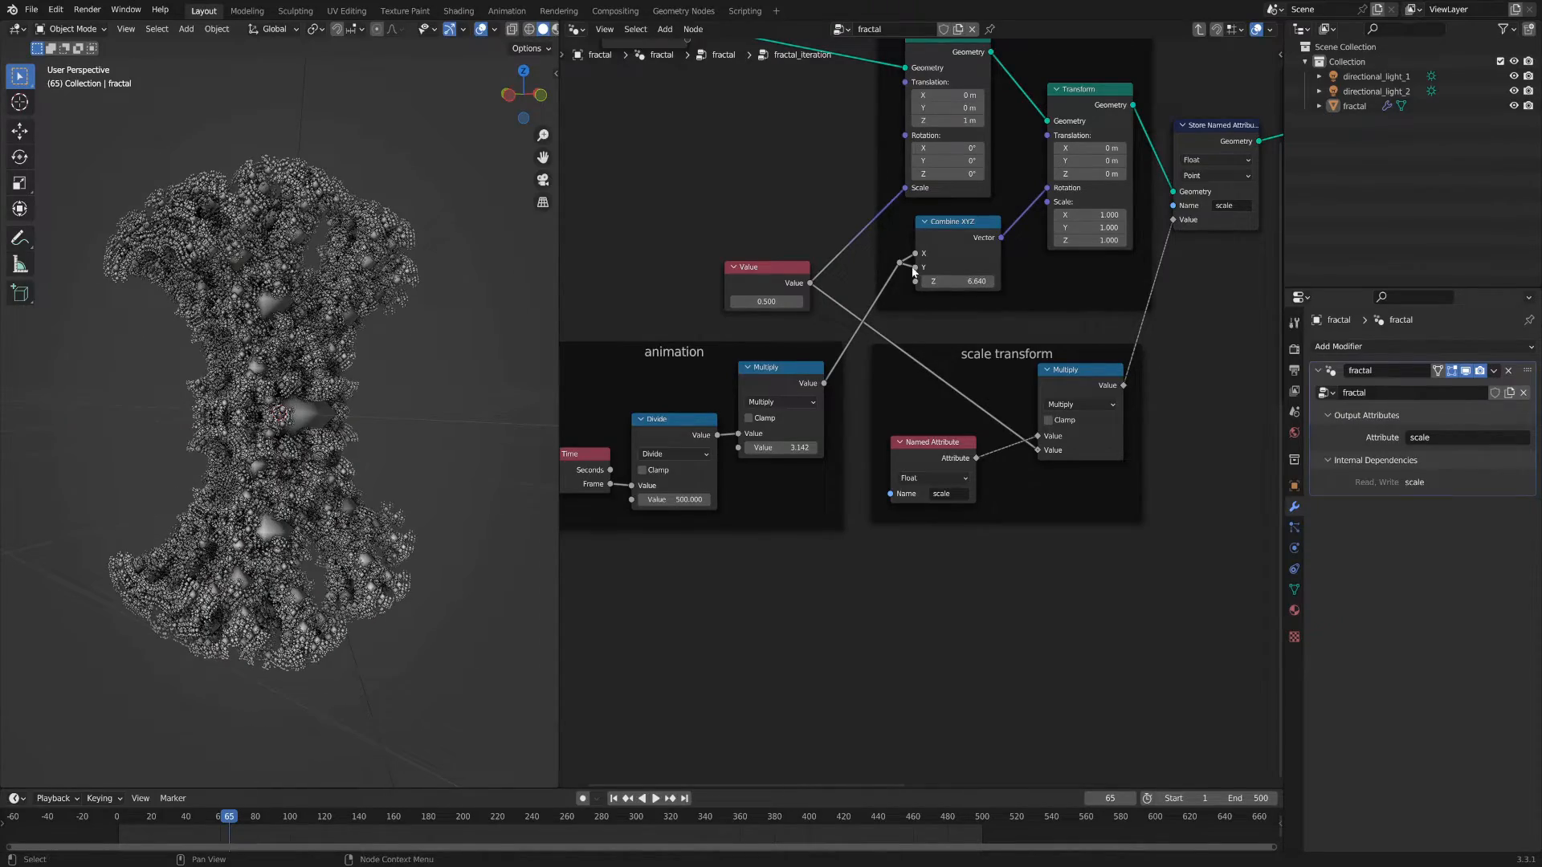
Step: Reset the Combine XYZ node's Z value to 0
{"action": "left_click", "coordinate": [956, 283]}
{"action": "type", "text": "0"}
{"action": "key", "text": "Return"}
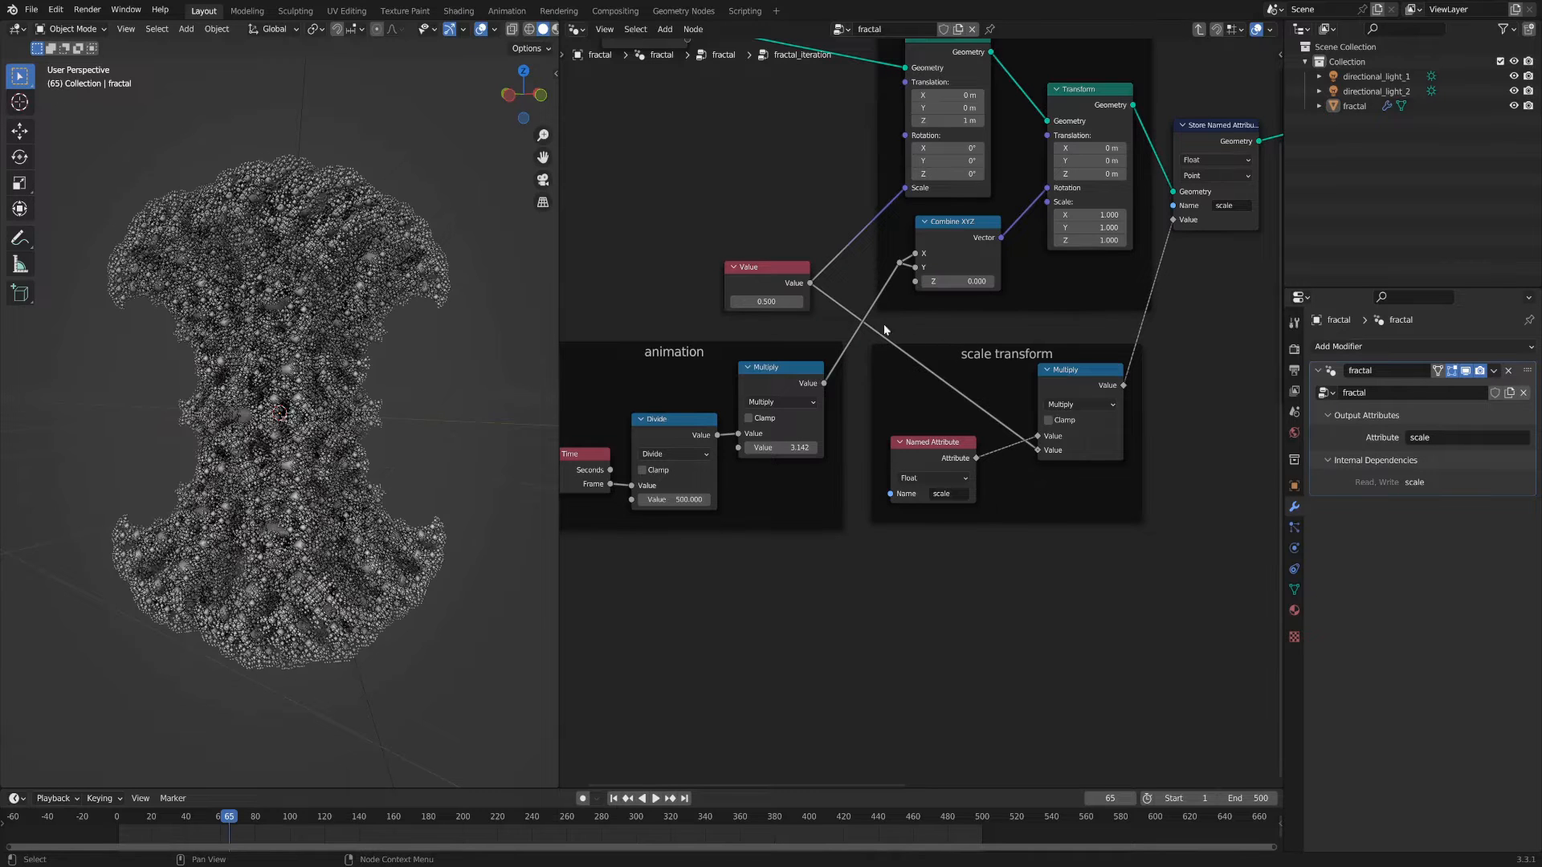
Step: Examine the animation frame's Scene Time, Divide and Multiply nodes and play the timeline to preview the animated rotation
{"action": "middle_click_drag", "start_coordinate": [673, 338], "coordinate": [841, 262]}
{"action": "left_click", "coordinate": [824, 277]}
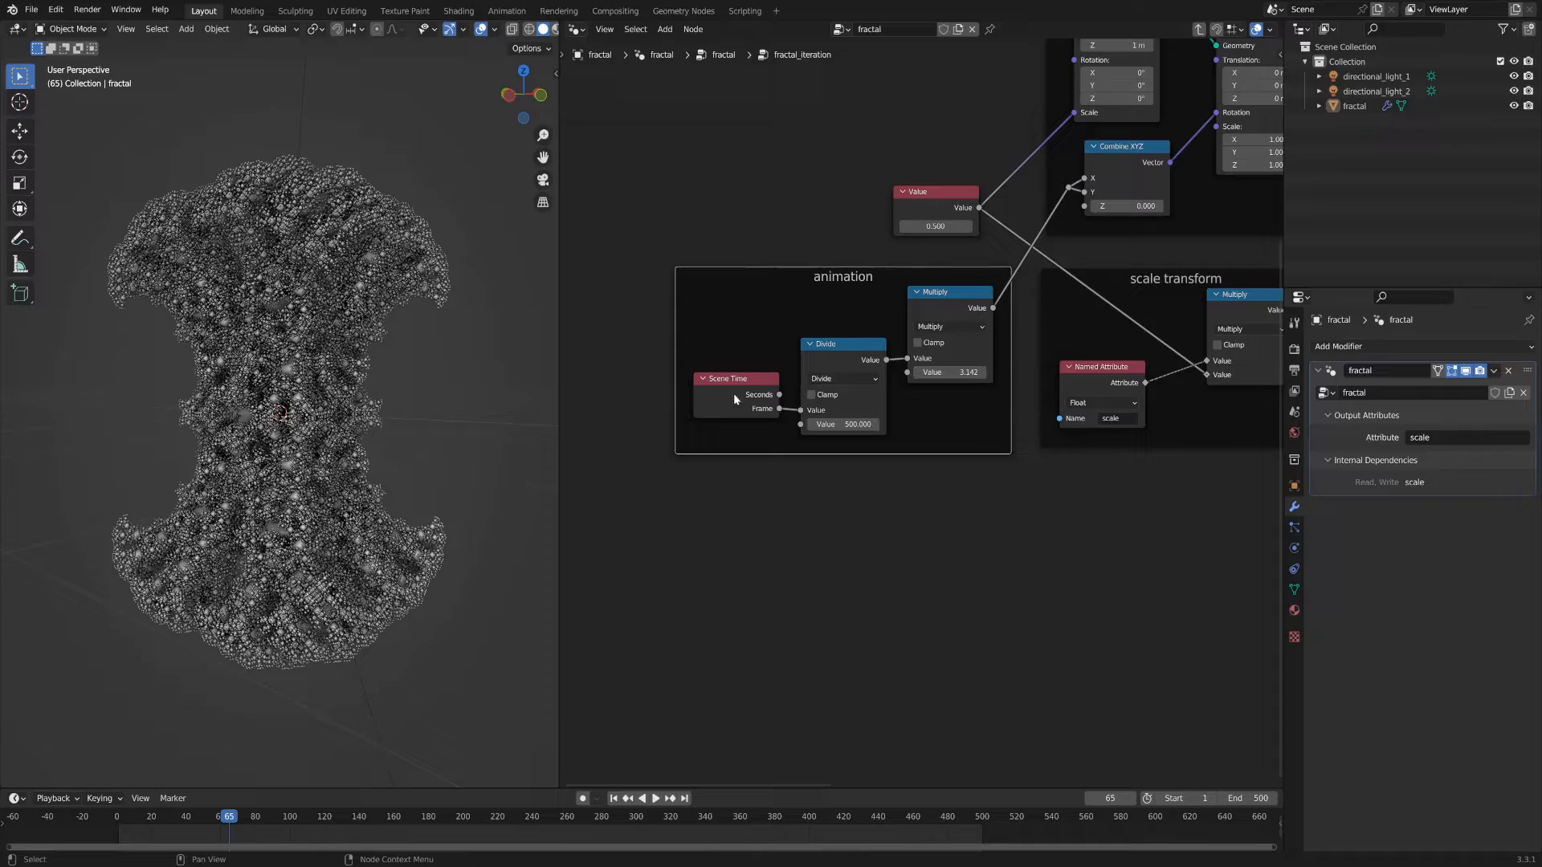
{"action": "key", "text": "space"}
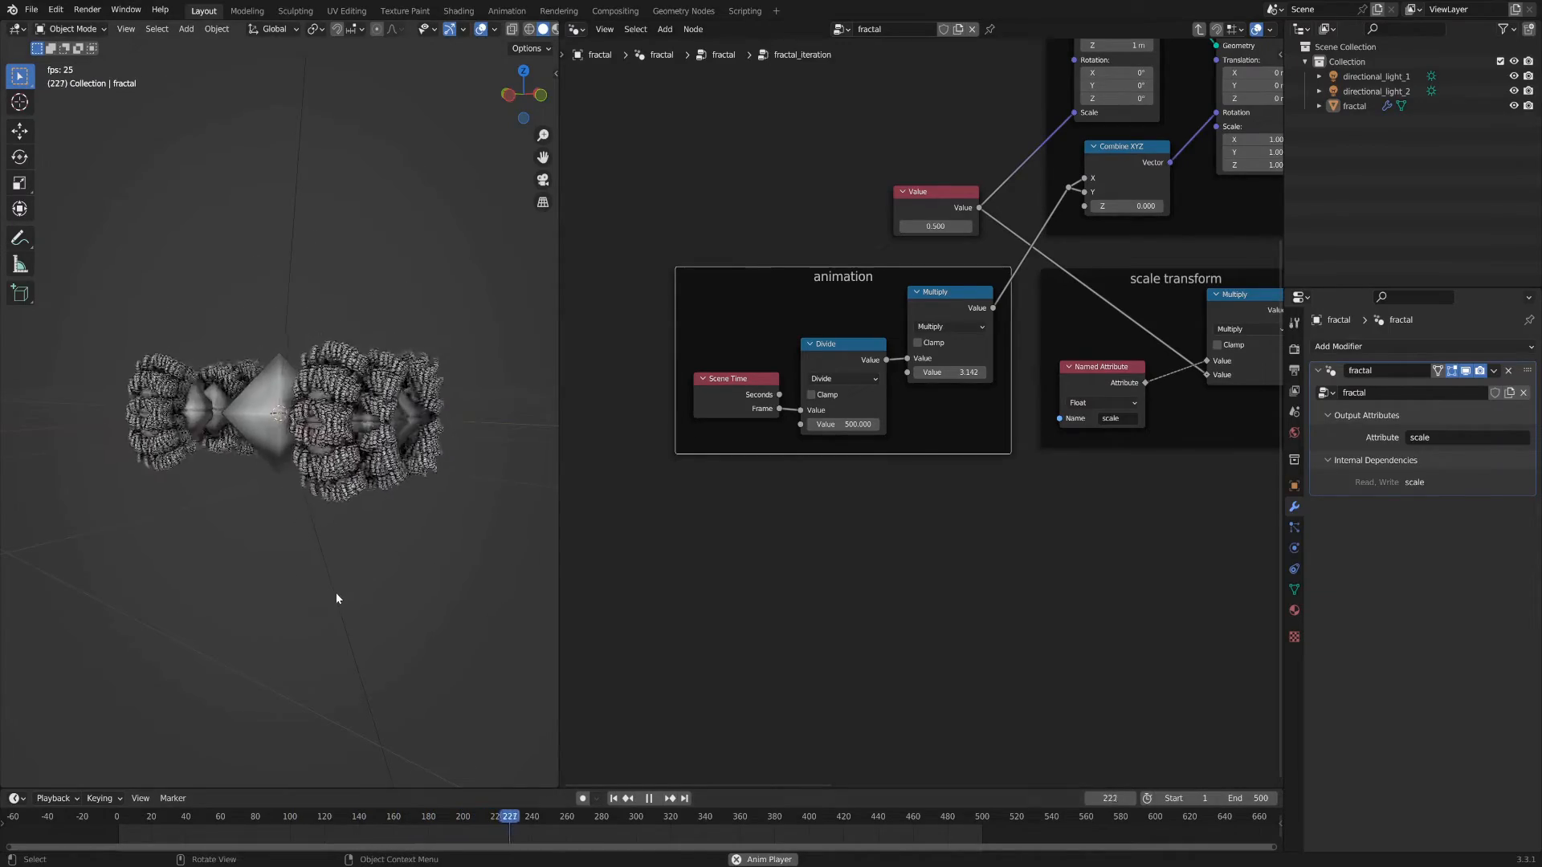
{"action": "left_click", "coordinate": [898, 816]}
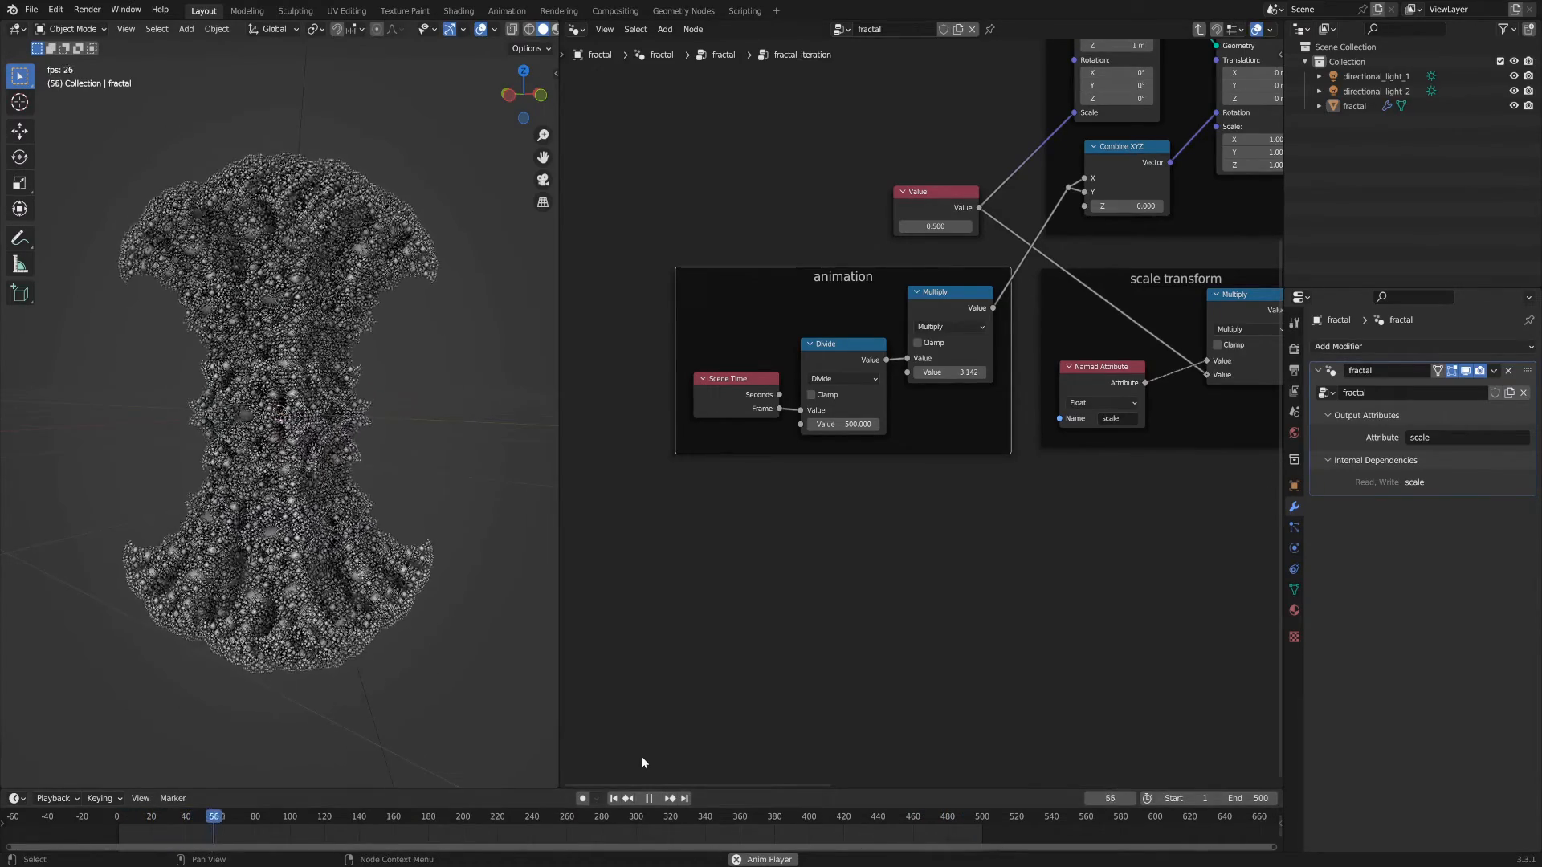
{"action": "key", "text": "space"}
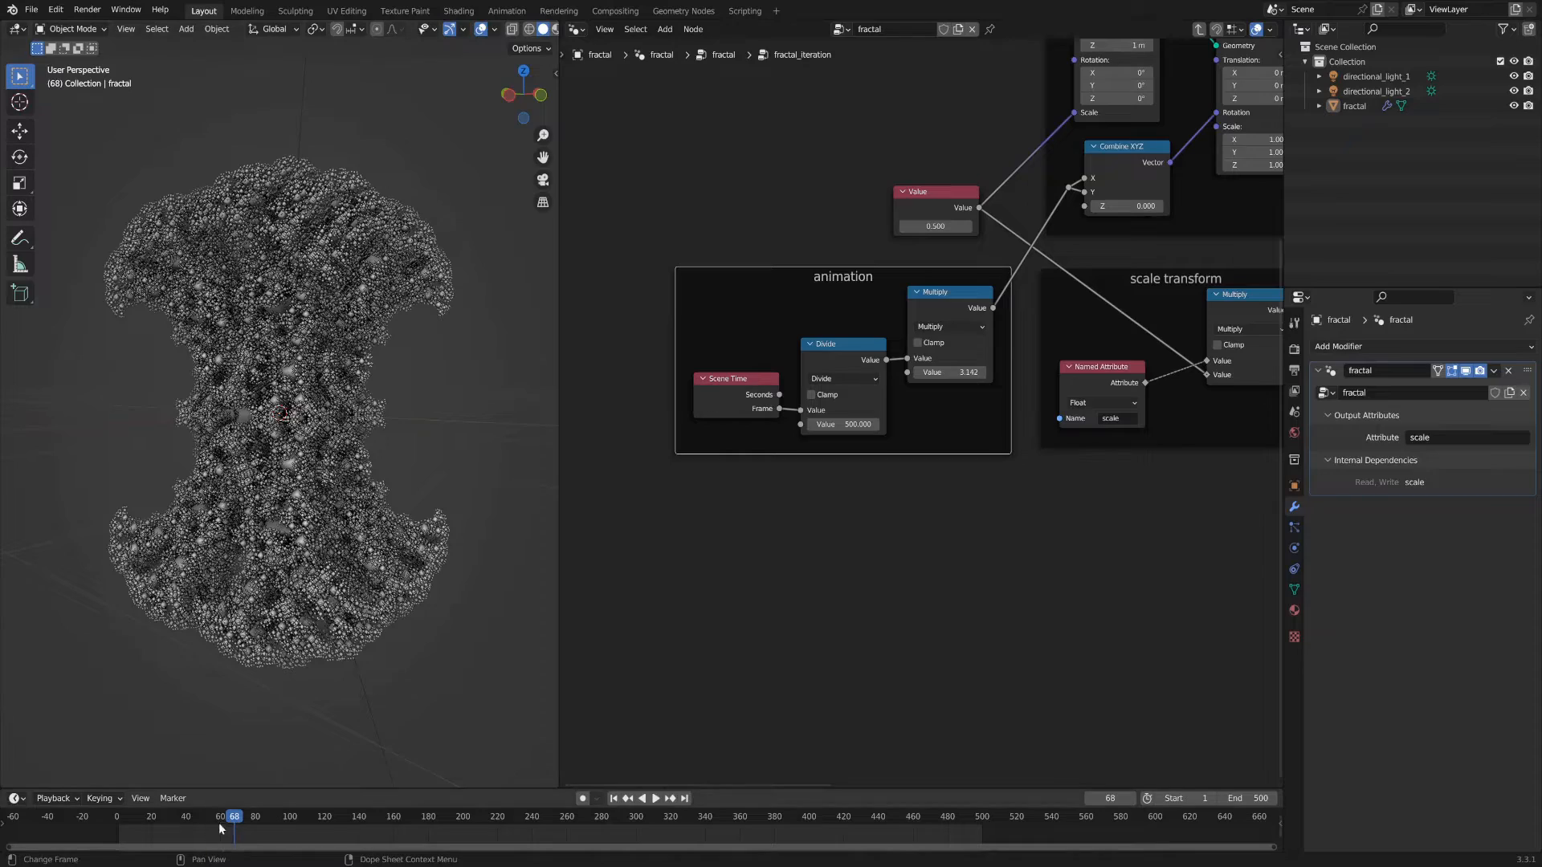
{"action": "left_click", "coordinate": [179, 817]}
{"action": "key", "text": "space"}
{"action": "key", "text": "space"}
Step: Disconnect the animation value from the Combine XYZ node's X and Y inputs and set X to 0.650 to preview a single-axis rotation
{"action": "scroll", "coordinate": [879, 518], "scroll_direction": "down", "scroll_amount": 2}
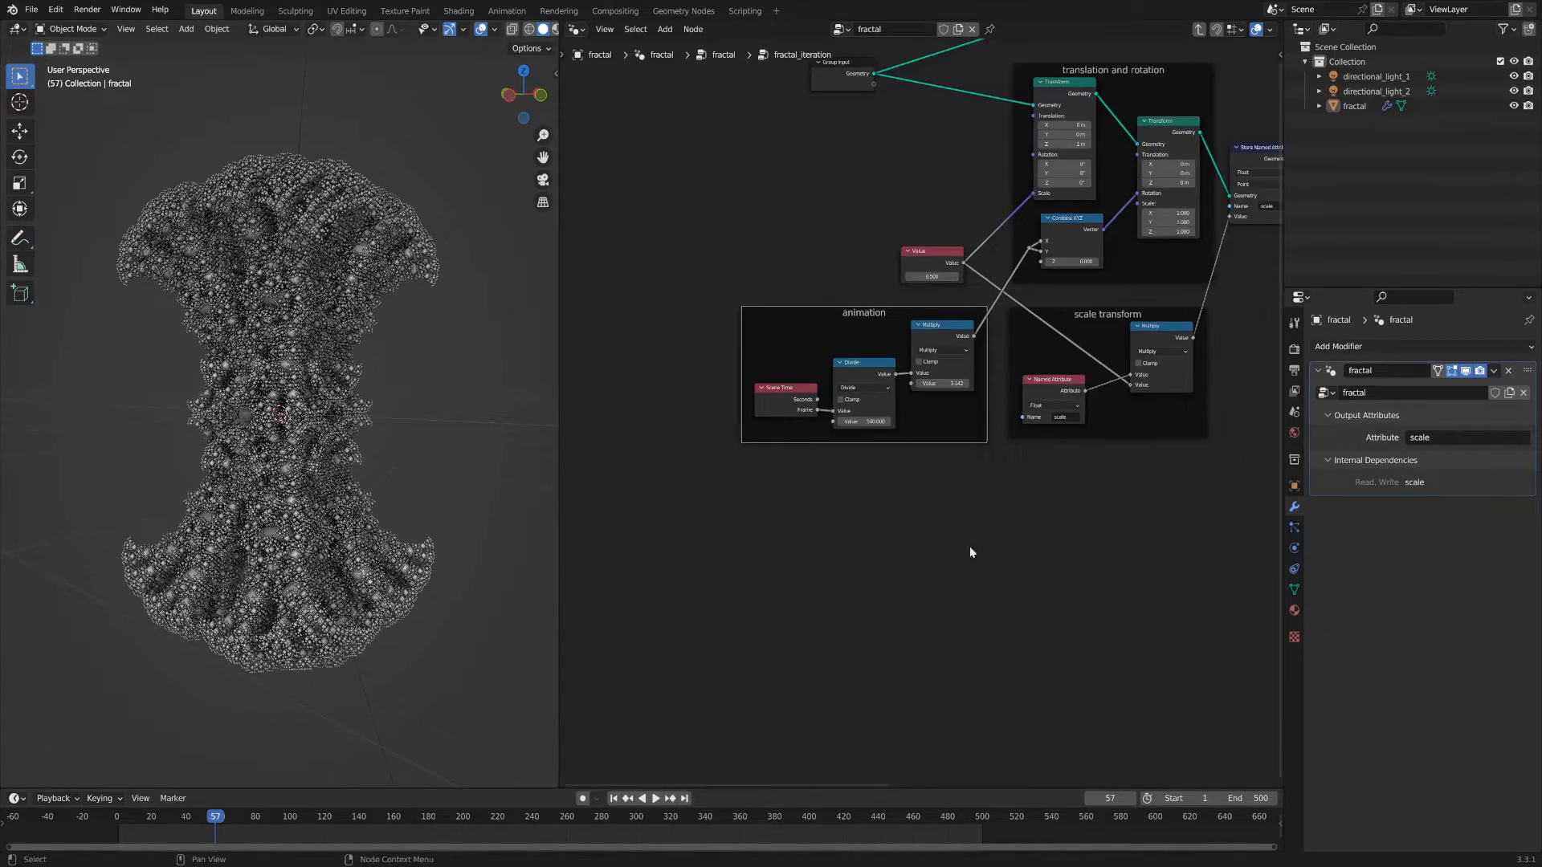
{"action": "middle_click_drag", "start_coordinate": [879, 518], "coordinate": [840, 678]}
{"action": "scroll", "coordinate": [840, 677], "scroll_direction": "up", "scroll_amount": 2}
{"action": "middle_click_drag", "start_coordinate": [809, 407], "coordinate": [828, 421]}
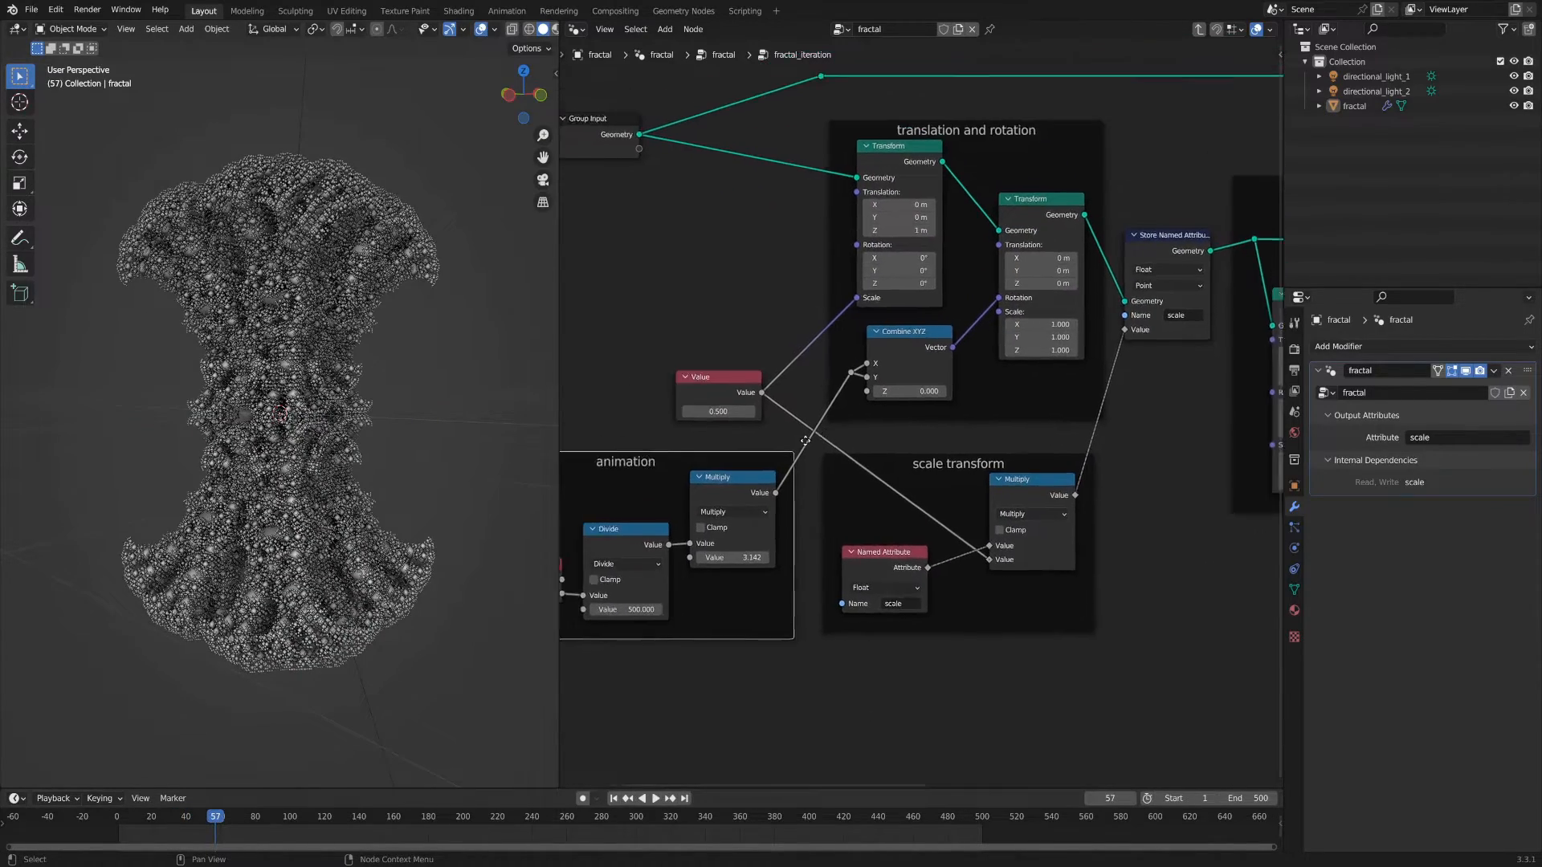
{"action": "scroll", "coordinate": [812, 442], "scroll_direction": "up", "scroll_amount": 2}
{"action": "left_click_drag", "start_coordinate": [800, 380], "coordinate": [764, 406]}
{"action": "mouse_move", "coordinate": [855, 379]}
{"action": "left_mouse_down"}
{"action": "mouse_move", "coordinate": [895, 378]}
{"action": "mouse_move", "coordinate": [828, 379]}
{"action": "left_mouse_up"}
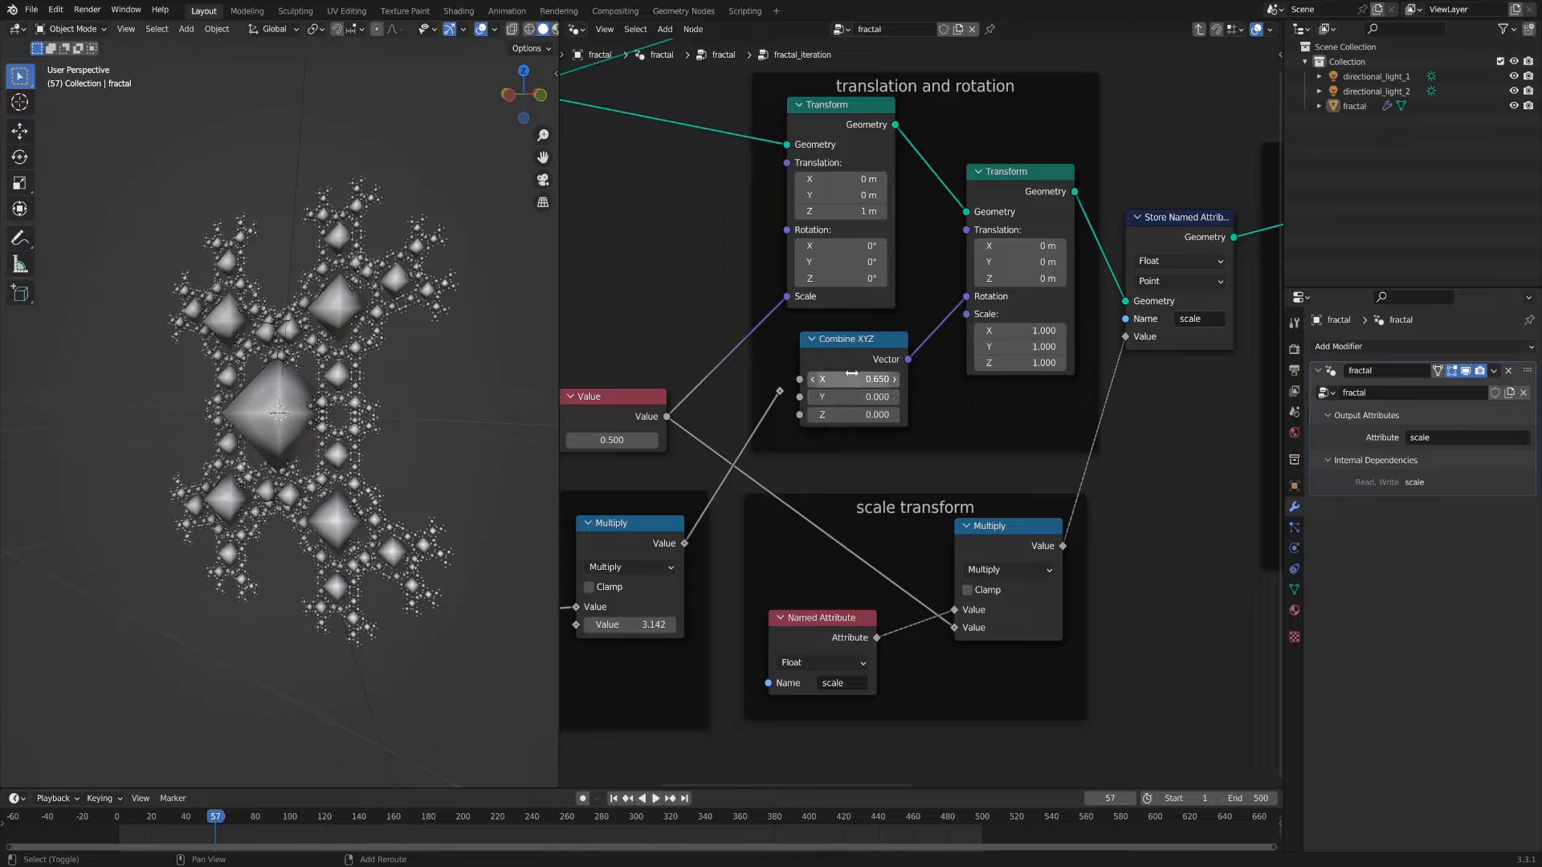
{"action": "middle_click_drag", "start_coordinate": [292, 446], "coordinate": [396, 423]}
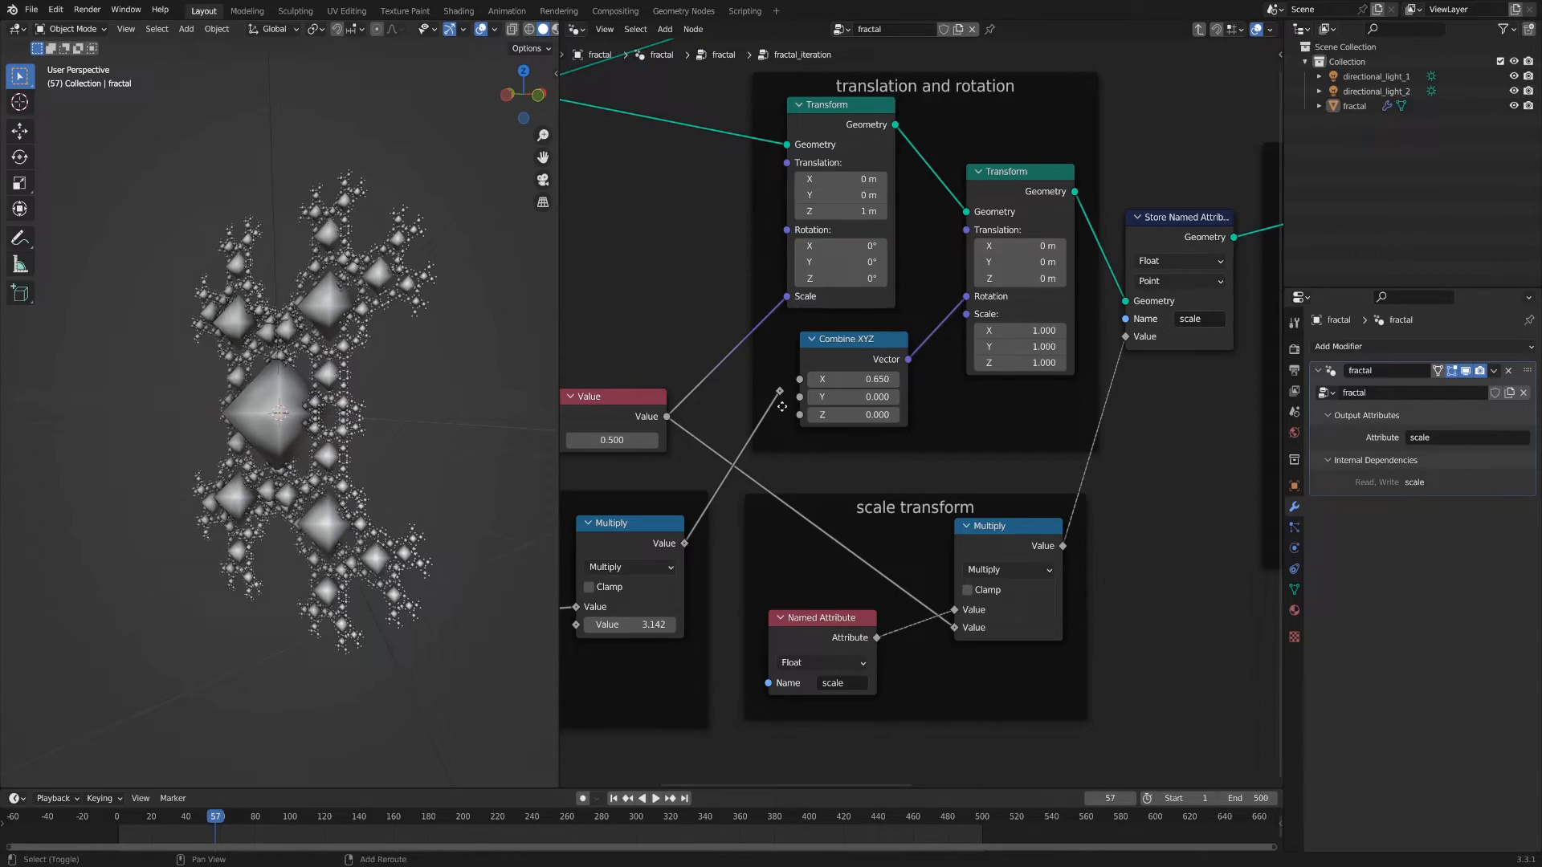
Step: Reconnect the animation value to the Combine XYZ node's X and Y inputs
{"action": "mouse_move", "coordinate": [825, 397]}
{"action": "left_mouse_down"}
{"action": "mouse_move", "coordinate": [876, 396]}
{"action": "mouse_move", "coordinate": [787, 414]}
{"action": "mouse_move", "coordinate": [800, 380]}
{"action": "left_mouse_up"}
{"action": "left_click_drag", "start_coordinate": [779, 391], "coordinate": [800, 397]}
{"action": "middle_click_drag", "start_coordinate": [956, 369], "coordinate": [960, 435], "text": "ctrl"}
{"action": "scroll", "coordinate": [1191, 497], "scroll_direction": "up", "scroll_amount": 2}
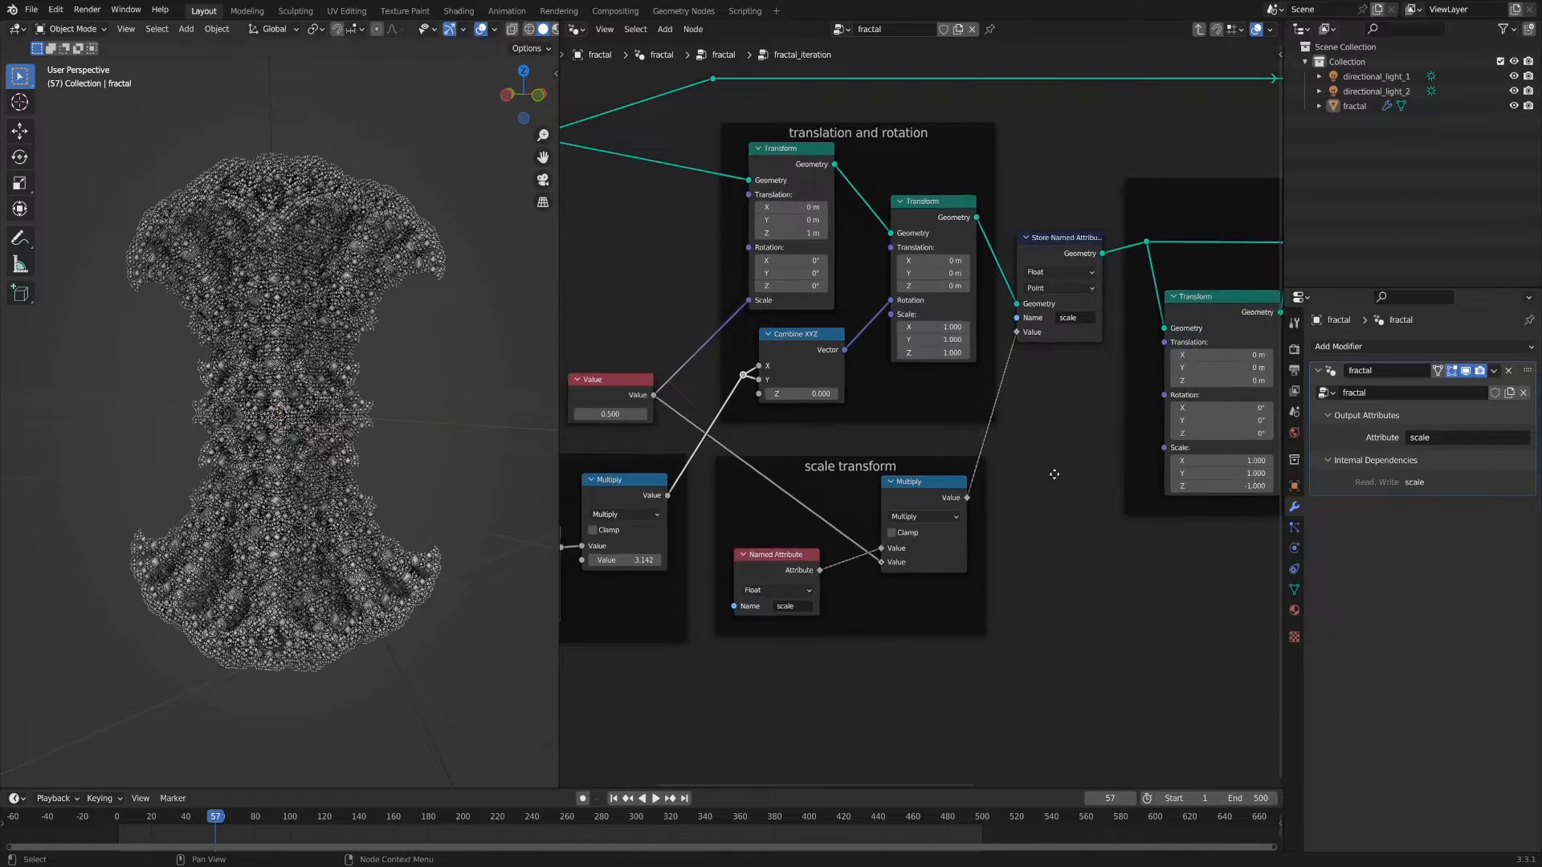
Step: Examine the Store Named Attribute node, the scale transform frame and the Value node that drives the first Transform's scale
{"action": "mouse_move", "coordinate": [1047, 191]}
{"action": "left_mouse_down"}
{"action": "mouse_move", "coordinate": [1038, 256]}
{"action": "mouse_move", "coordinate": [1060, 194]}
{"action": "left_mouse_up"}
{"action": "middle_click_drag", "start_coordinate": [910, 598], "coordinate": [984, 644]}
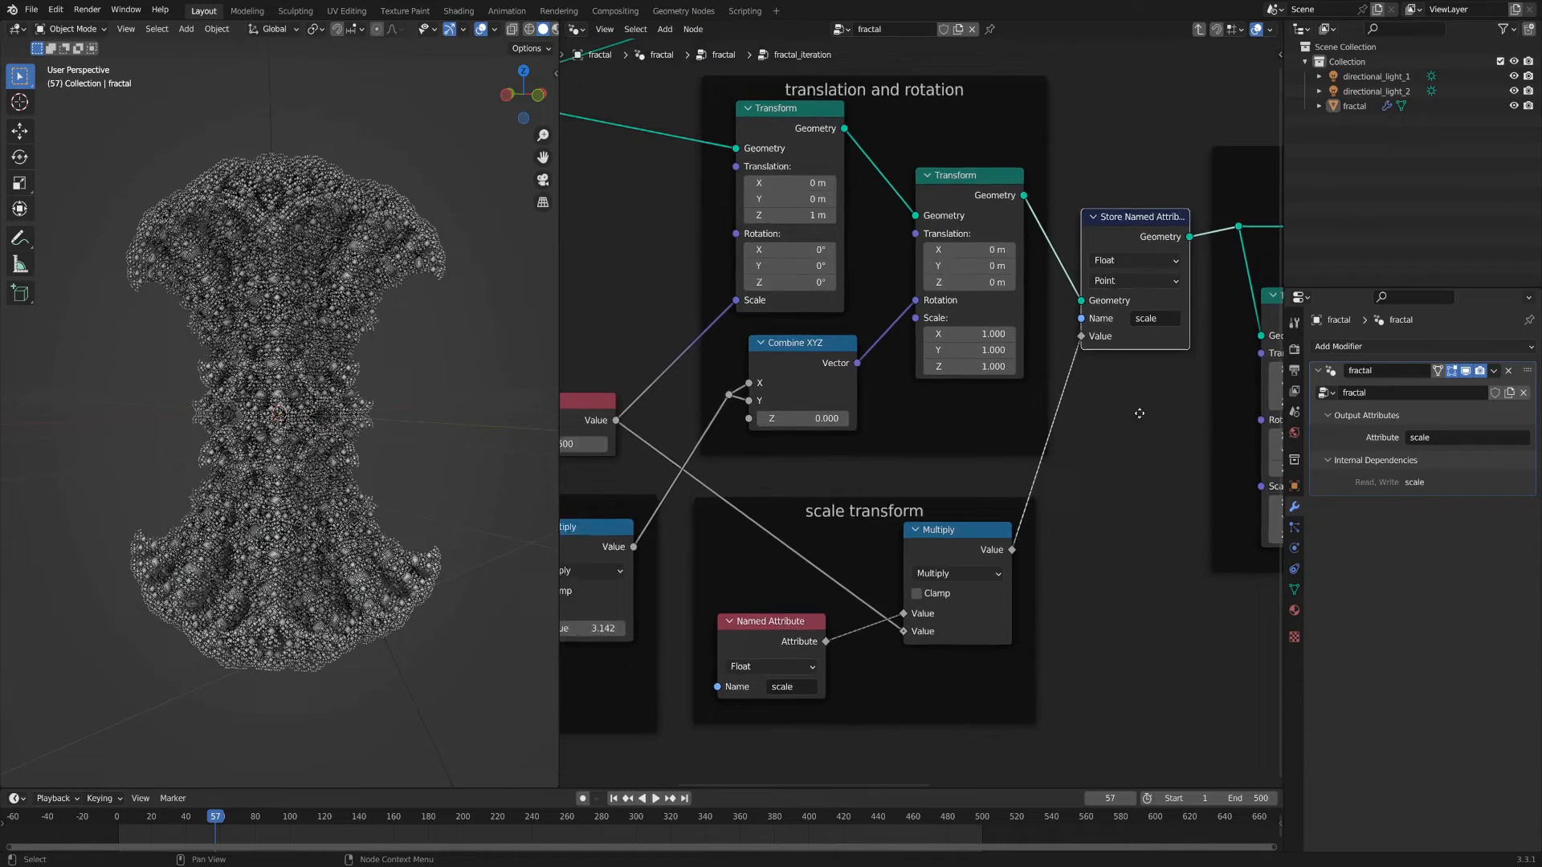
{"action": "scroll", "coordinate": [984, 644], "scroll_direction": "up", "scroll_amount": 1}
{"action": "middle_click_drag", "start_coordinate": [769, 654], "coordinate": [794, 554]}
{"action": "mouse_move", "coordinate": [794, 554]}
{"action": "left_mouse_down"}
{"action": "mouse_move", "coordinate": [825, 557]}
{"action": "mouse_move", "coordinate": [796, 560]}
{"action": "left_mouse_up"}
{"action": "middle_click_drag", "start_coordinate": [554, 314], "coordinate": [629, 352]}
{"action": "middle_click_drag", "start_coordinate": [804, 266], "coordinate": [798, 369]}
{"action": "left_click_drag", "start_coordinate": [846, 138], "coordinate": [853, 137]}
{"action": "middle_click_drag", "start_coordinate": [645, 434], "coordinate": [643, 357]}
{"action": "left_click_drag", "start_coordinate": [642, 358], "coordinate": [649, 351]}
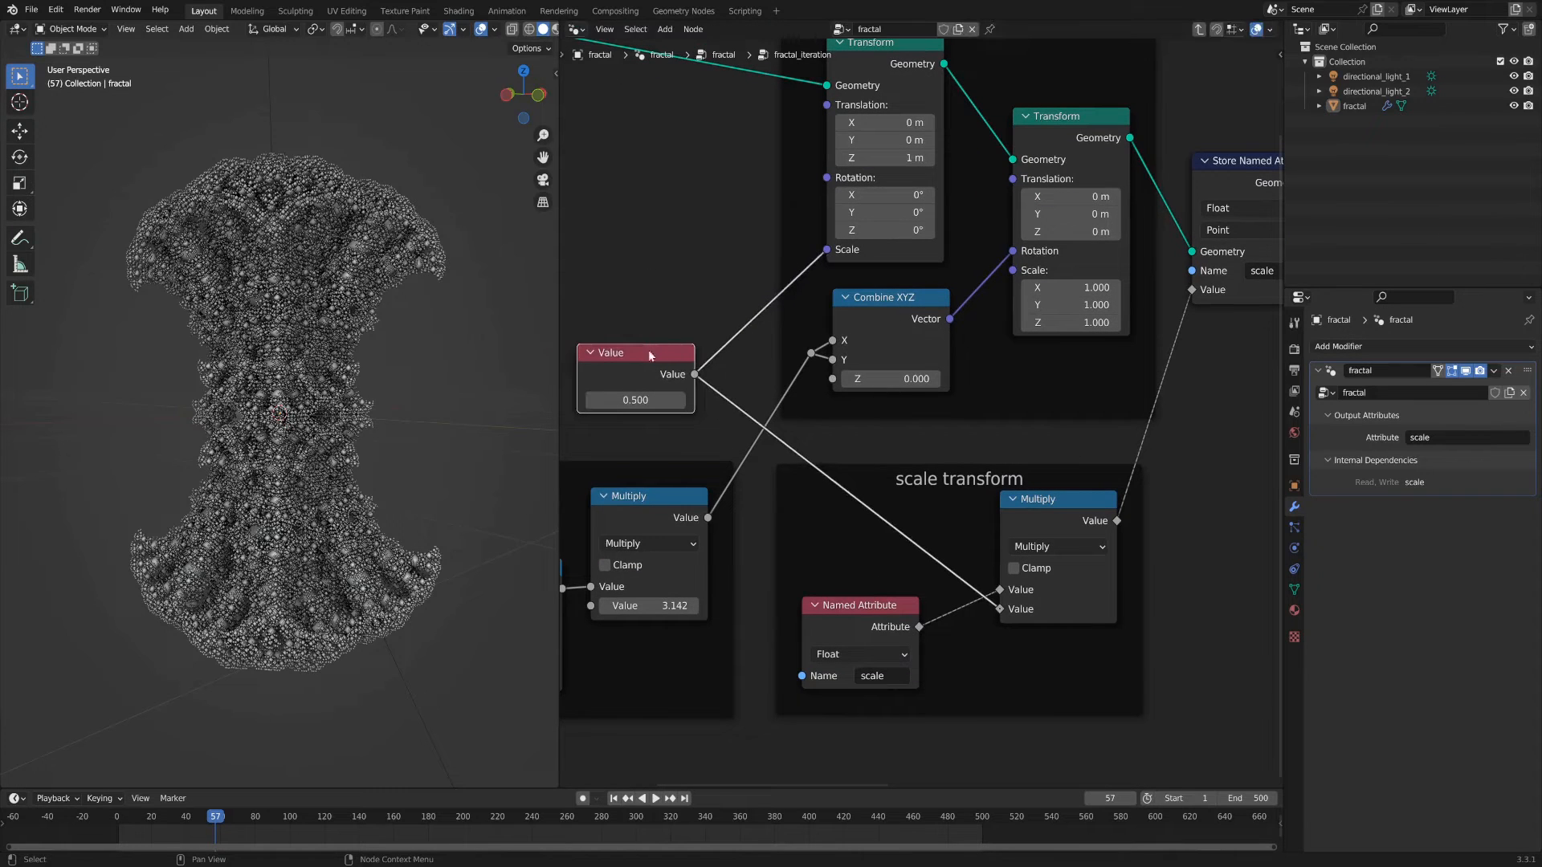
Step: Inspect how the scale transform frame multiplies the scale Named Attribute by the shared Value node
{"action": "middle_click_drag", "start_coordinate": [1079, 524], "coordinate": [1025, 452]}
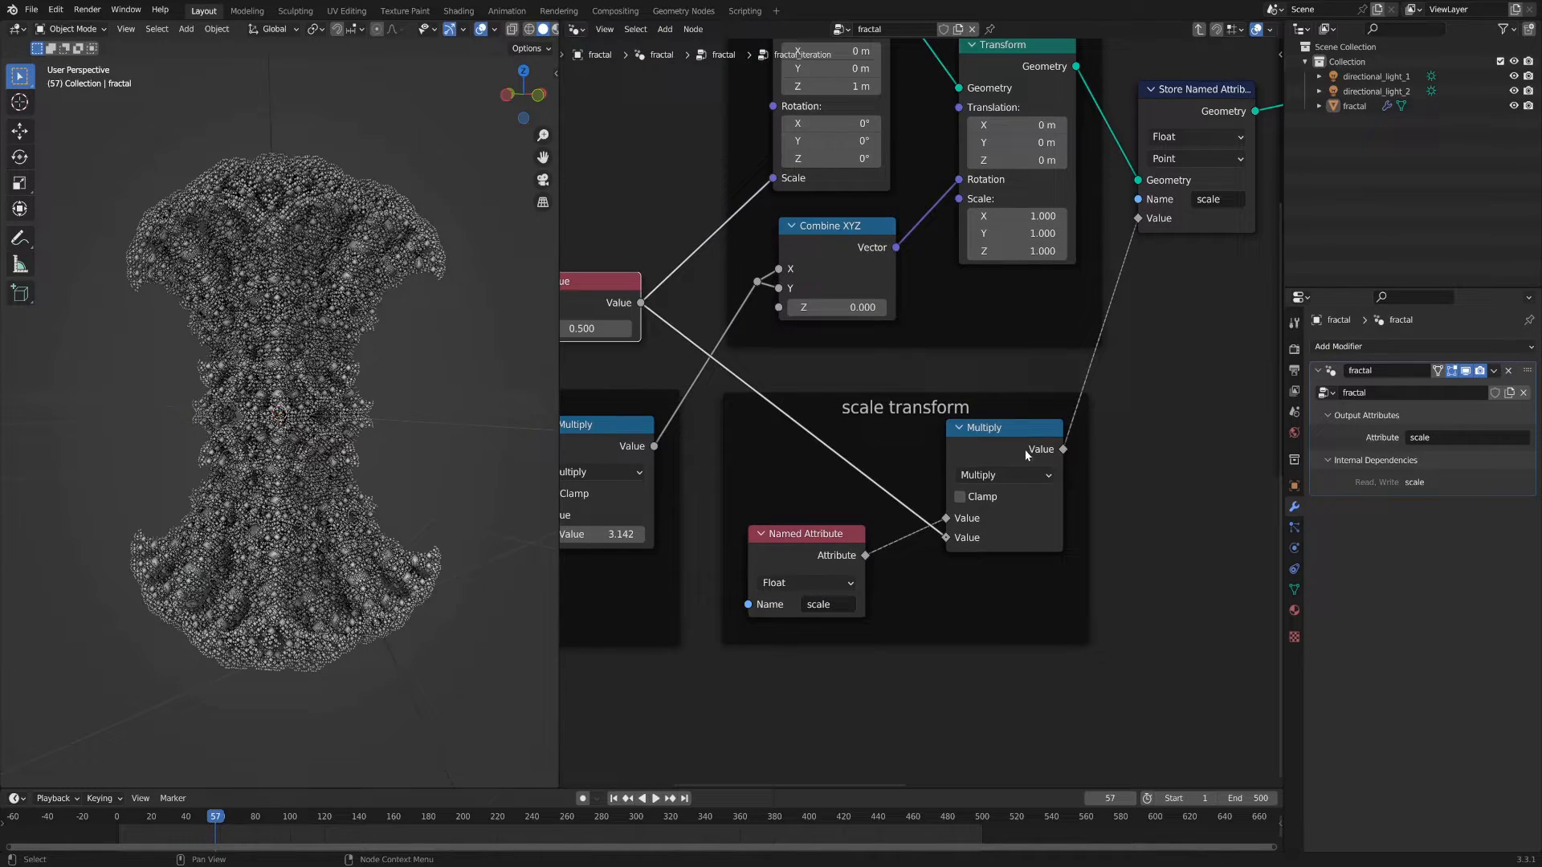
{"action": "mouse_move", "coordinate": [807, 537]}
{"action": "left_mouse_down"}
{"action": "mouse_move", "coordinate": [824, 539]}
{"action": "mouse_move", "coordinate": [789, 550]}
{"action": "left_mouse_up"}
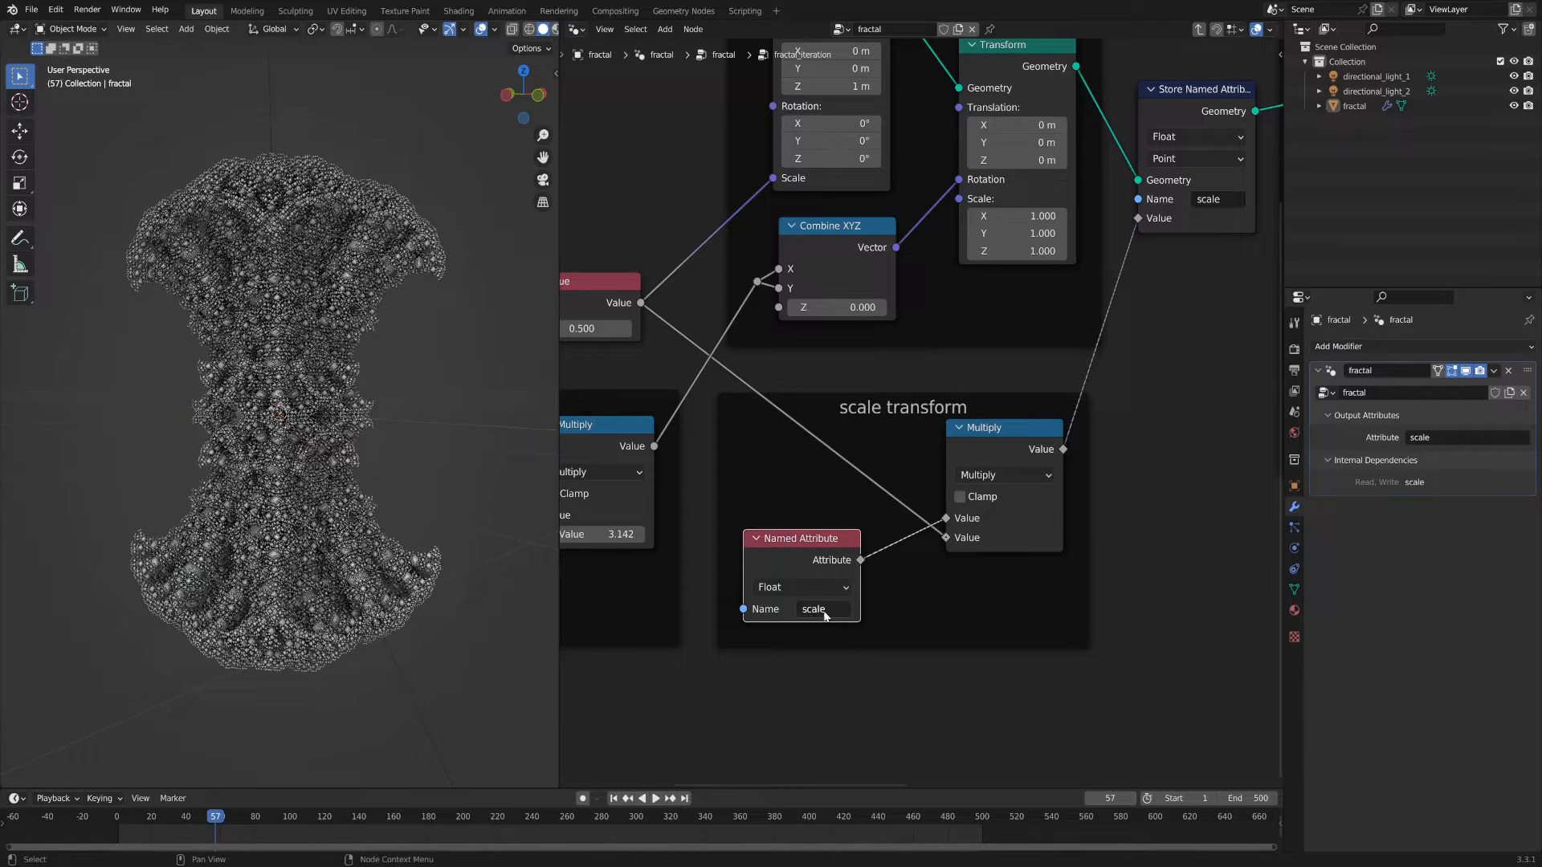
{"action": "middle_click_drag", "start_coordinate": [986, 562], "coordinate": [877, 587]}
{"action": "left_click_drag", "start_coordinate": [890, 459], "coordinate": [893, 464]}
{"action": "middle_click_drag", "start_coordinate": [700, 460], "coordinate": [822, 470]}
{"action": "left_click", "coordinate": [612, 327]}
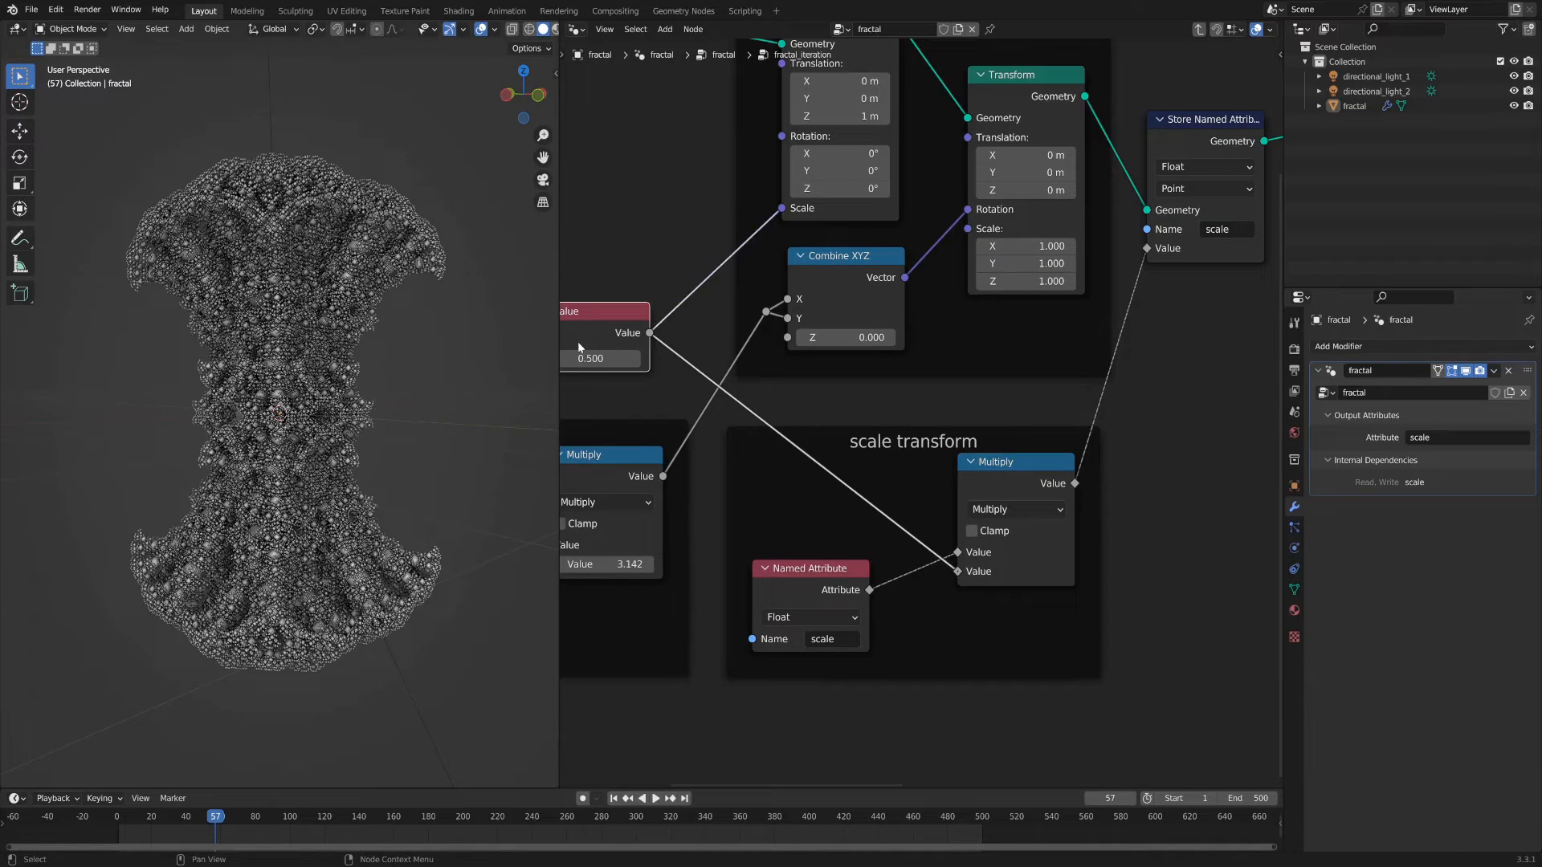
Step: Follow the multiplied scale value into the Store Named Attribute node placed after the translation and rotation transforms
{"action": "scroll", "coordinate": [610, 268], "scroll_direction": "down", "scroll_amount": 3}
{"action": "middle_click_drag", "start_coordinate": [638, 285], "coordinate": [727, 296]}
{"action": "middle_click_drag", "start_coordinate": [970, 346], "coordinate": [726, 417]}
{"action": "scroll", "coordinate": [837, 441], "scroll_direction": "up", "scroll_amount": 3}
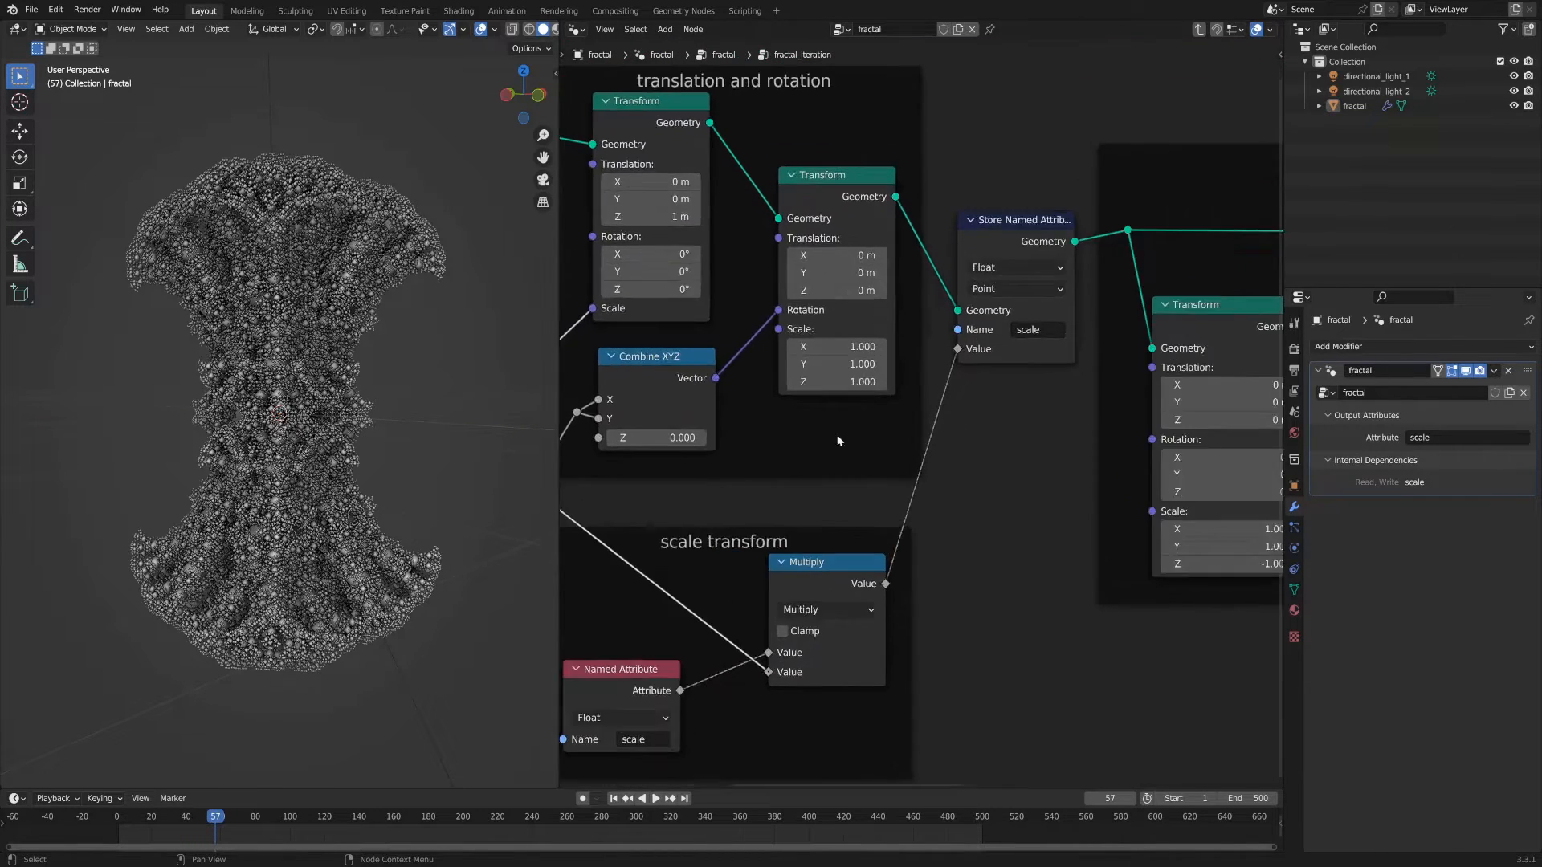
{"action": "left_click_drag", "start_coordinate": [1005, 226], "coordinate": [1005, 220]}
{"action": "left_click_drag", "start_coordinate": [900, 575], "coordinate": [890, 581]}
{"action": "middle_click_drag", "start_coordinate": [964, 351], "coordinate": [913, 376]}
{"action": "scroll", "coordinate": [942, 379], "scroll_direction": "down", "scroll_amount": 2}
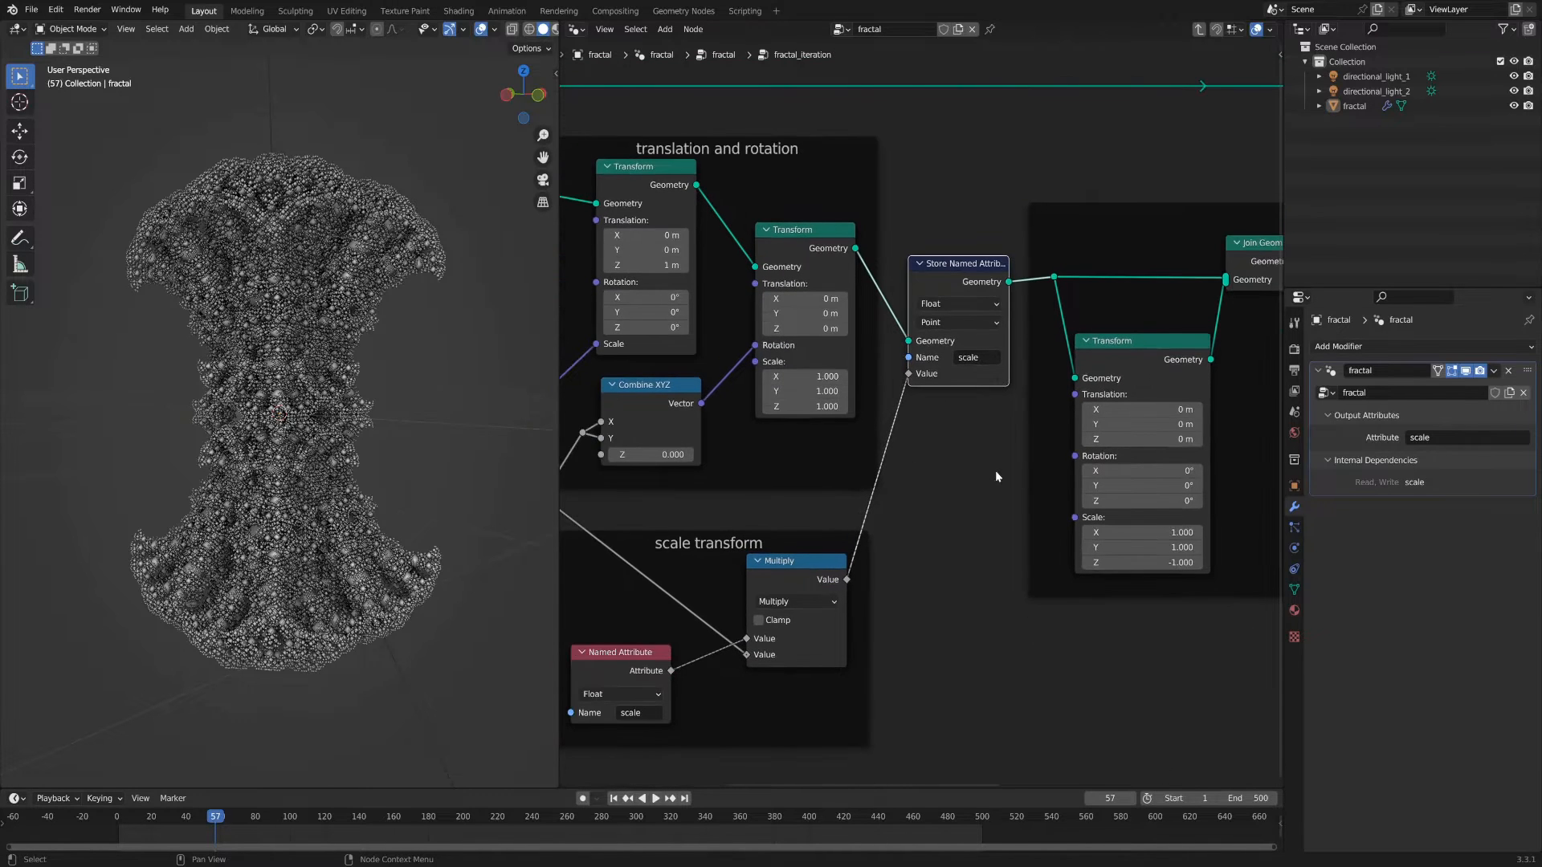
Step: Check the chain of fractal iterations in the parent fractal tree and reopen the fractal_iteration group
{"action": "scroll", "coordinate": [982, 427], "scroll_direction": "down", "scroll_amount": 4}
{"action": "scroll", "coordinate": [1147, 310], "scroll_direction": "up", "scroll_amount": 2}
{"action": "key", "text": "Tab"}
{"action": "scroll", "coordinate": [792, 225], "scroll_direction": "up", "scroll_amount": 3}
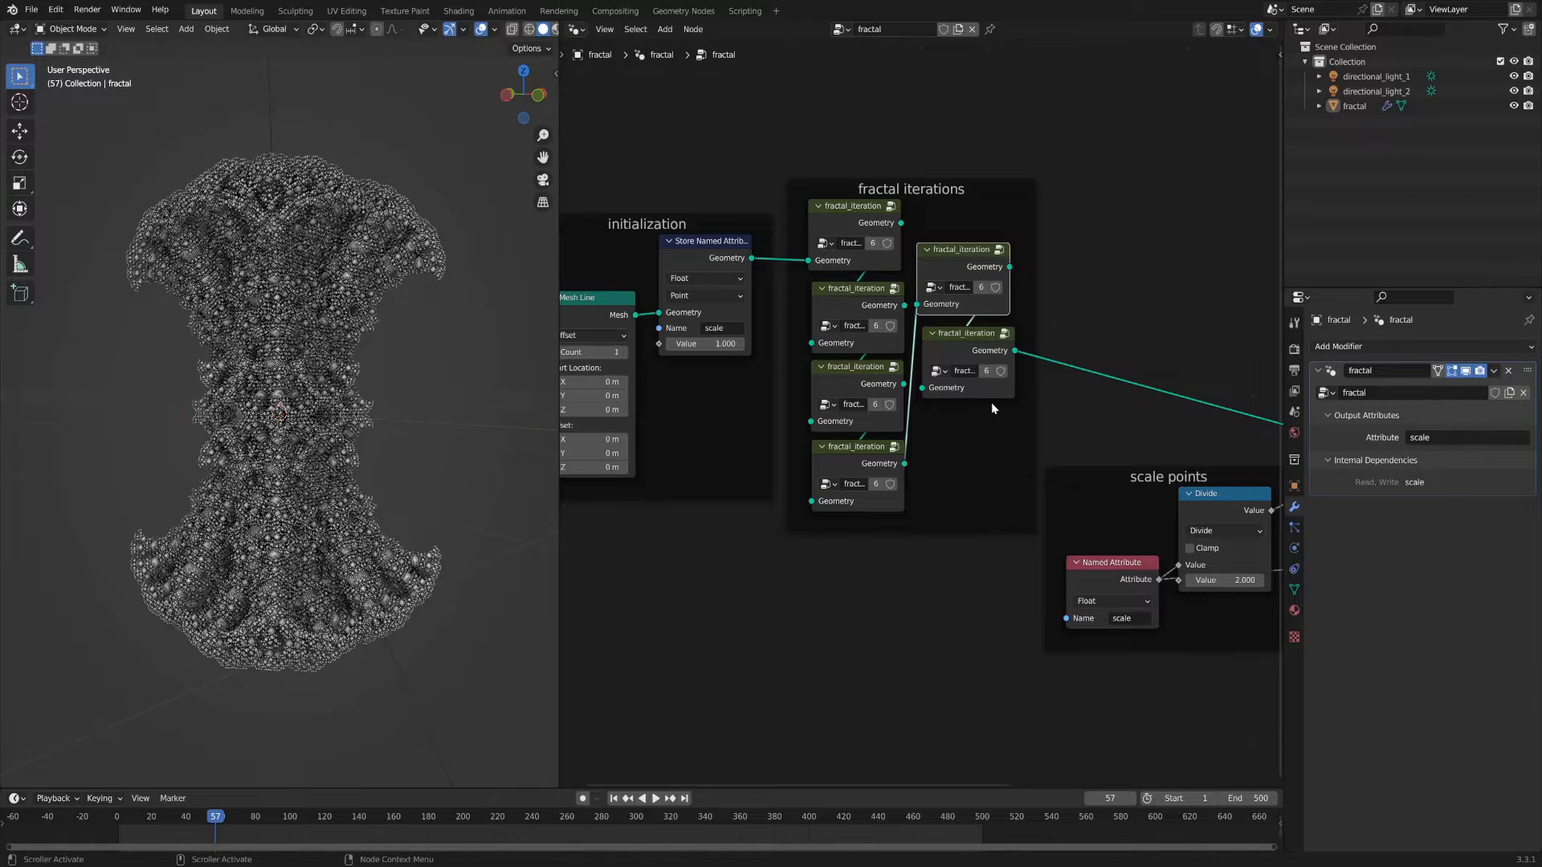
{"action": "key", "text": "Tab"}
{"action": "scroll", "coordinate": [951, 378], "scroll_direction": "down", "scroll_amount": 1}
{"action": "scroll", "coordinate": [845, 383], "scroll_direction": "up", "scroll_amount": 3}
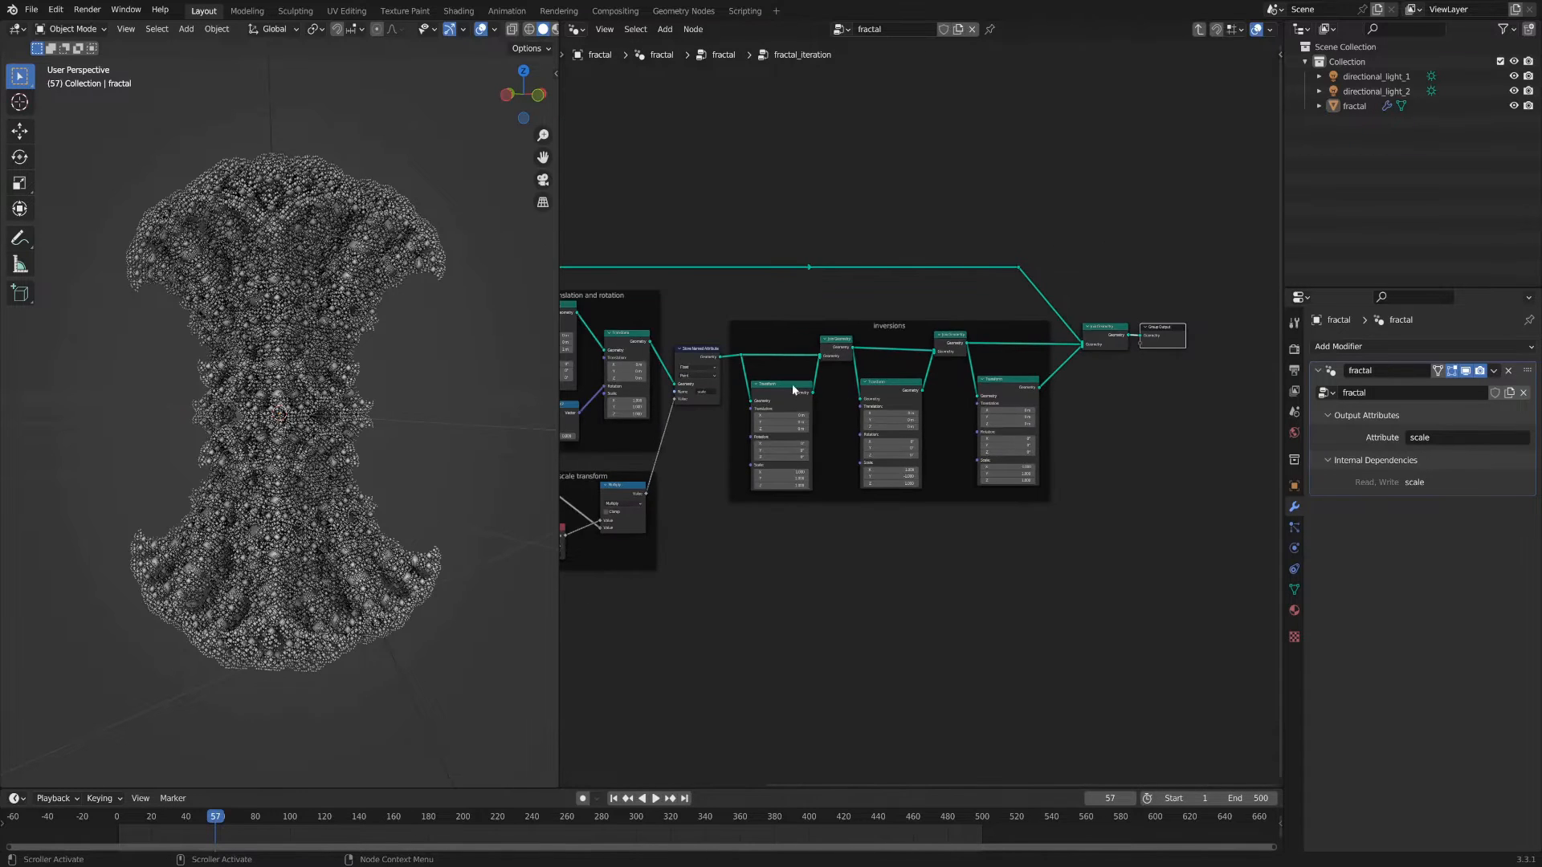
Step: Trace the unmodified geometry link from the Group Input to the final Join Geometry node
{"action": "scroll", "coordinate": [993, 391], "scroll_direction": "up", "scroll_amount": 3}
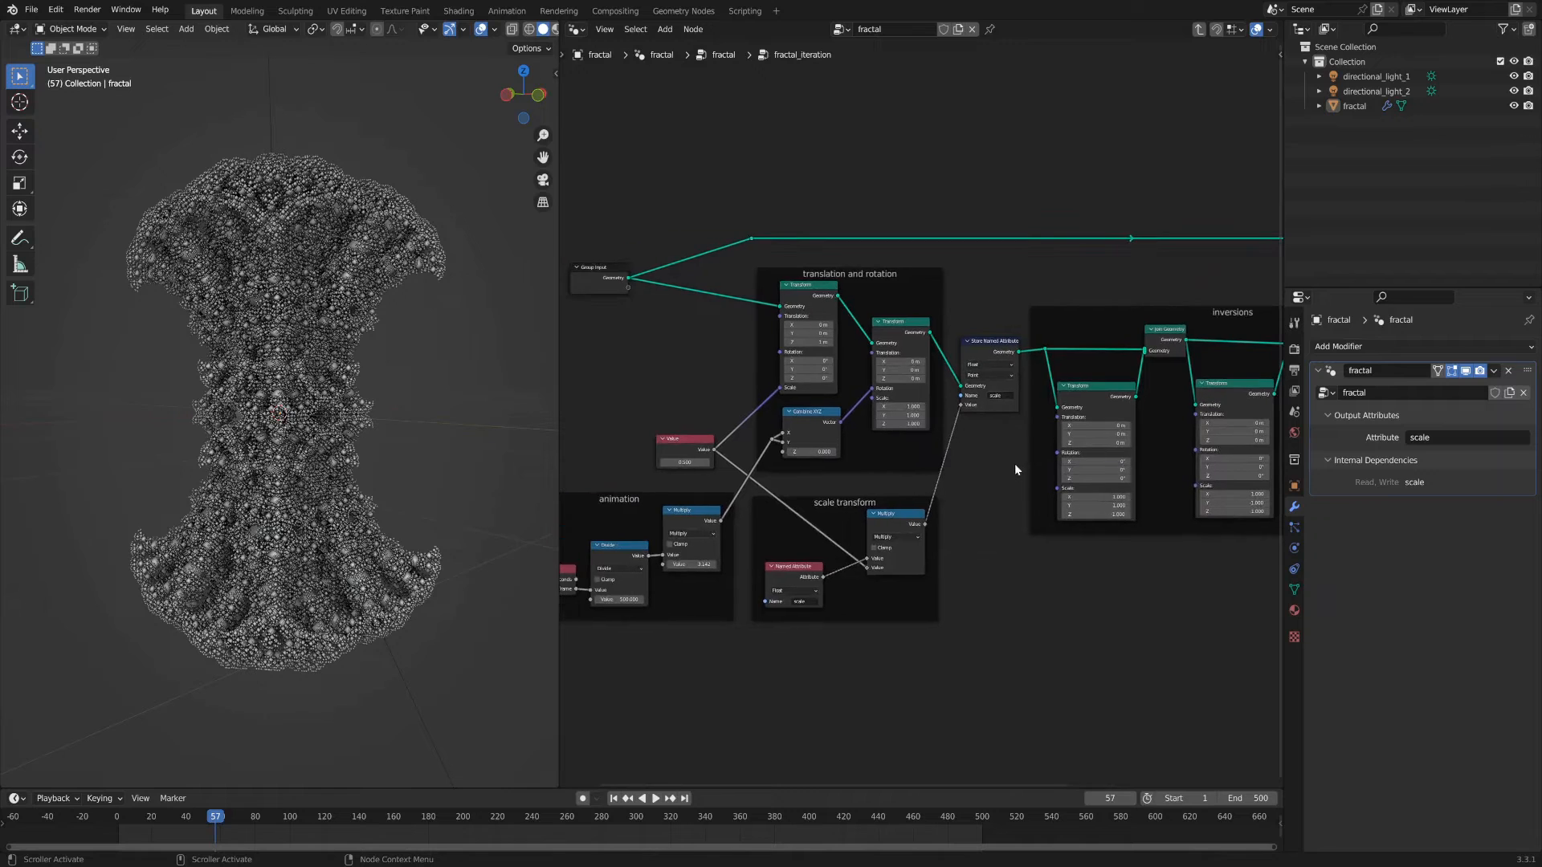
{"action": "middle_click_drag", "start_coordinate": [997, 266], "coordinate": [950, 267]}
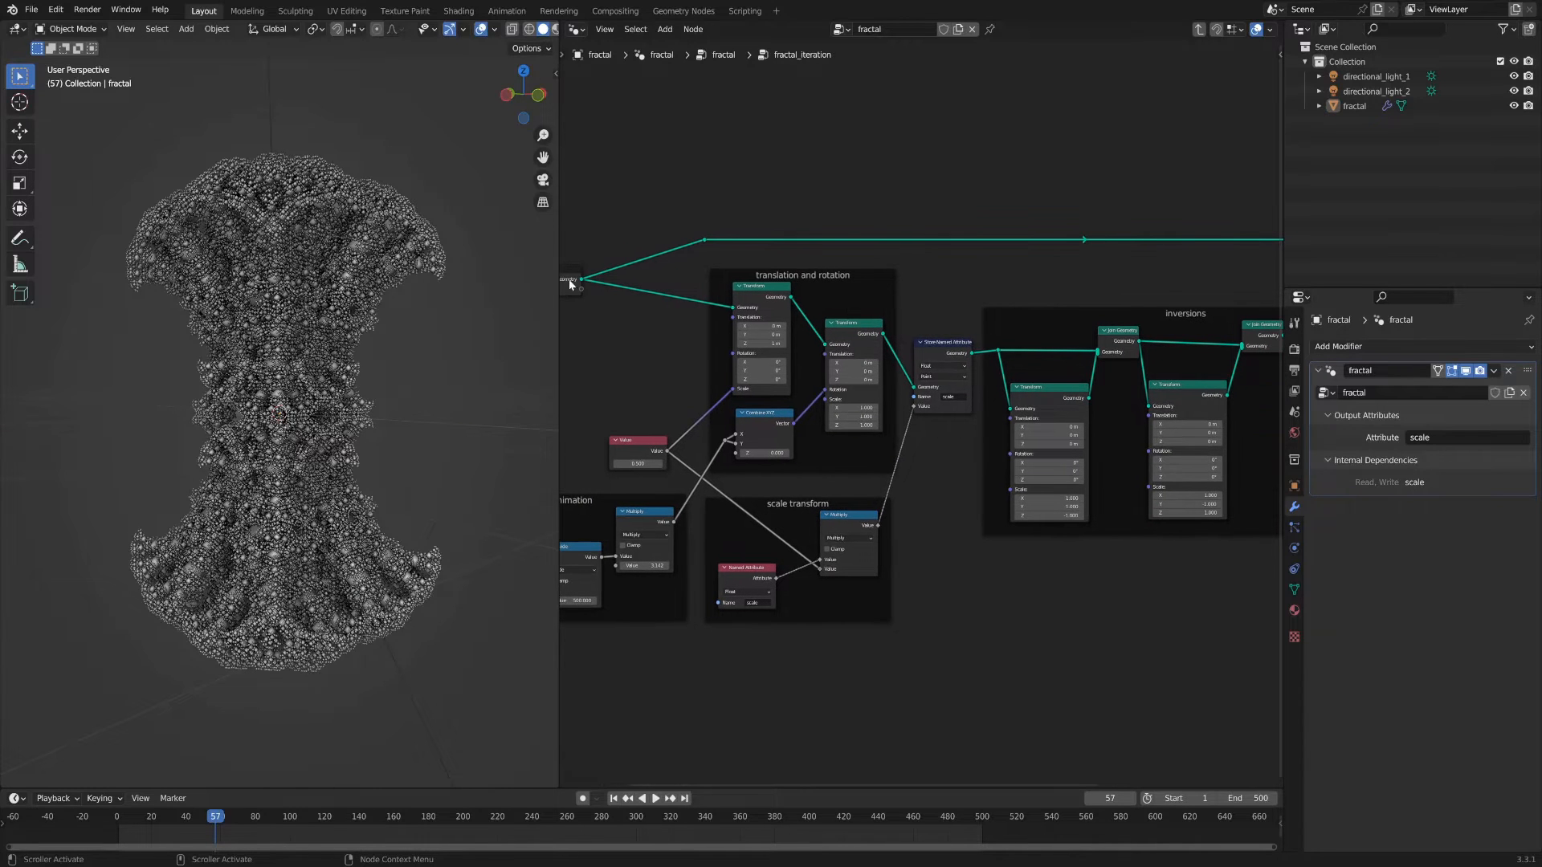
{"action": "middle_click_drag", "start_coordinate": [579, 274], "coordinate": [640, 294]}
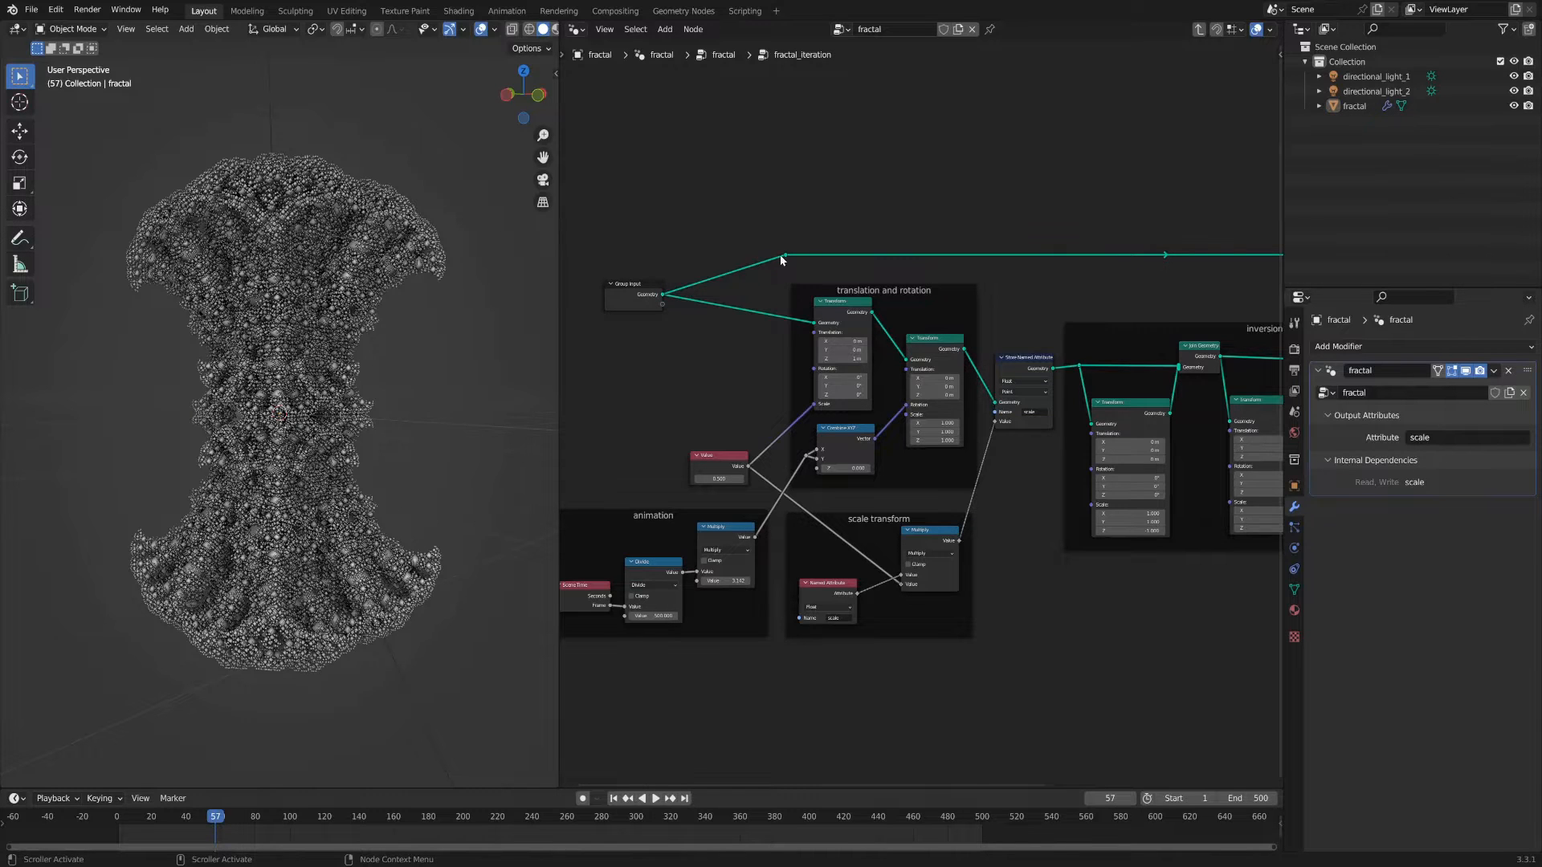
{"action": "scroll", "coordinate": [1099, 278], "scroll_direction": "down", "scroll_amount": 2}
{"action": "middle_click_drag", "start_coordinate": [1100, 278], "coordinate": [669, 296]}
{"action": "scroll", "coordinate": [931, 268], "scroll_direction": "up", "scroll_amount": 4}
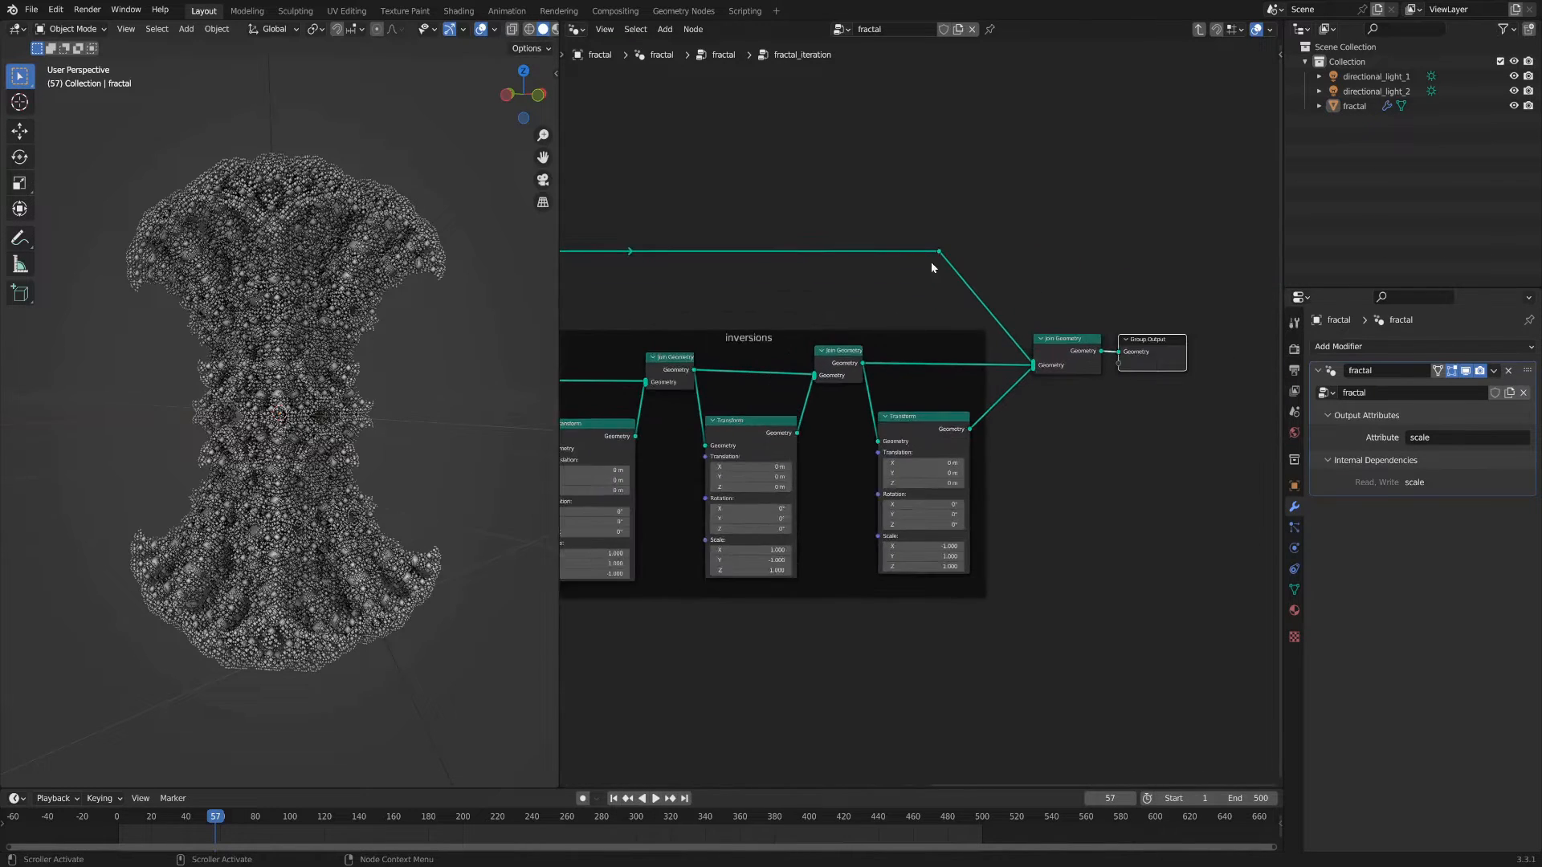
{"action": "left_click", "coordinate": [1061, 359]}
{"action": "scroll", "coordinate": [1061, 359], "scroll_direction": "down", "scroll_amount": 2}
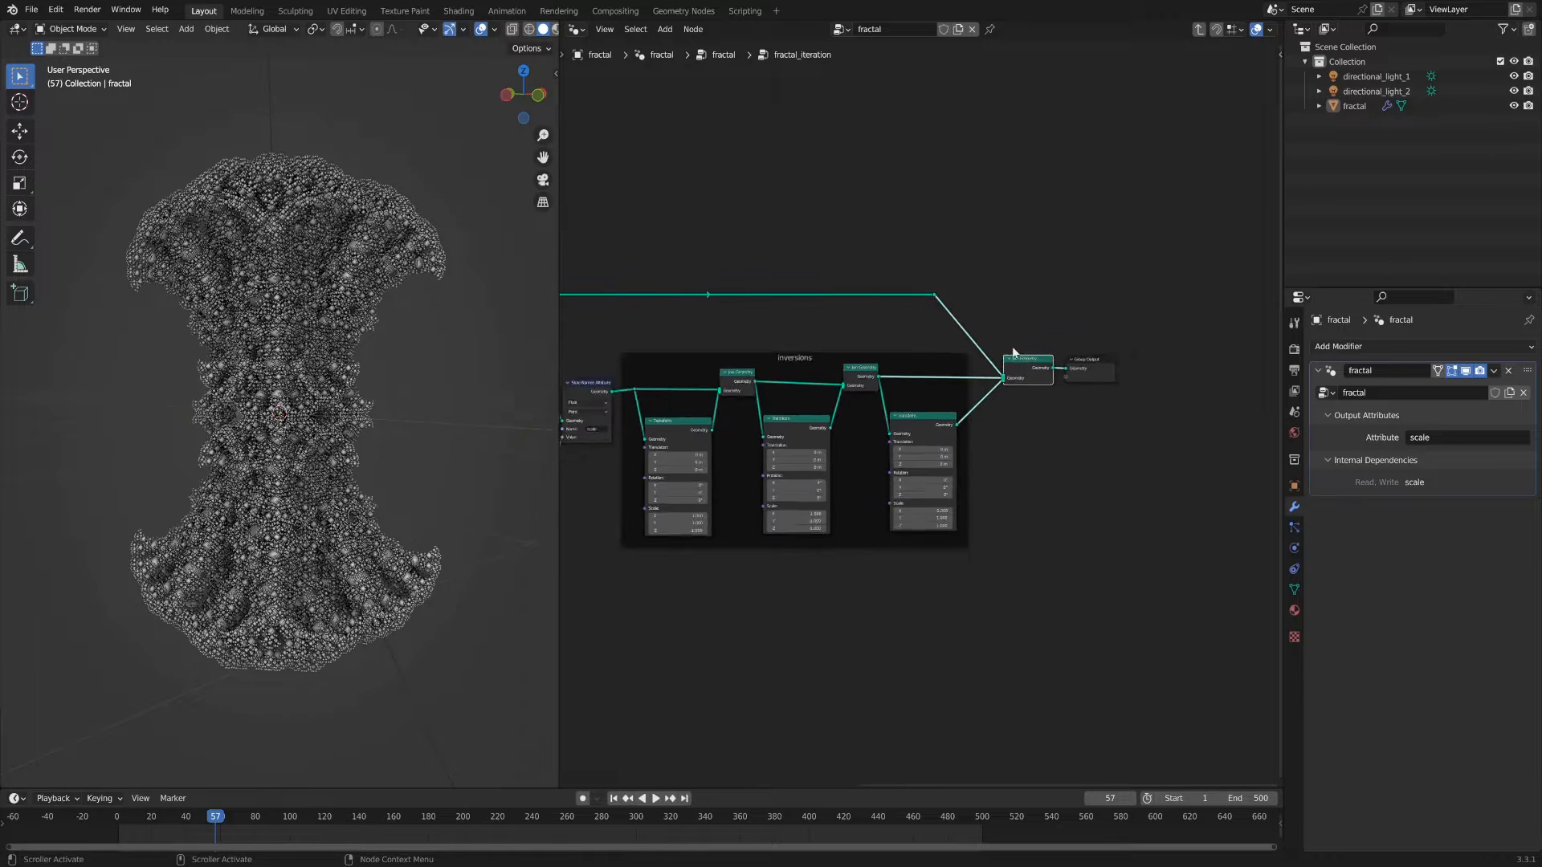
{"action": "middle_click_drag", "start_coordinate": [741, 305], "coordinate": [966, 300]}
{"action": "scroll", "coordinate": [966, 300], "scroll_direction": "down", "scroll_amount": 1}
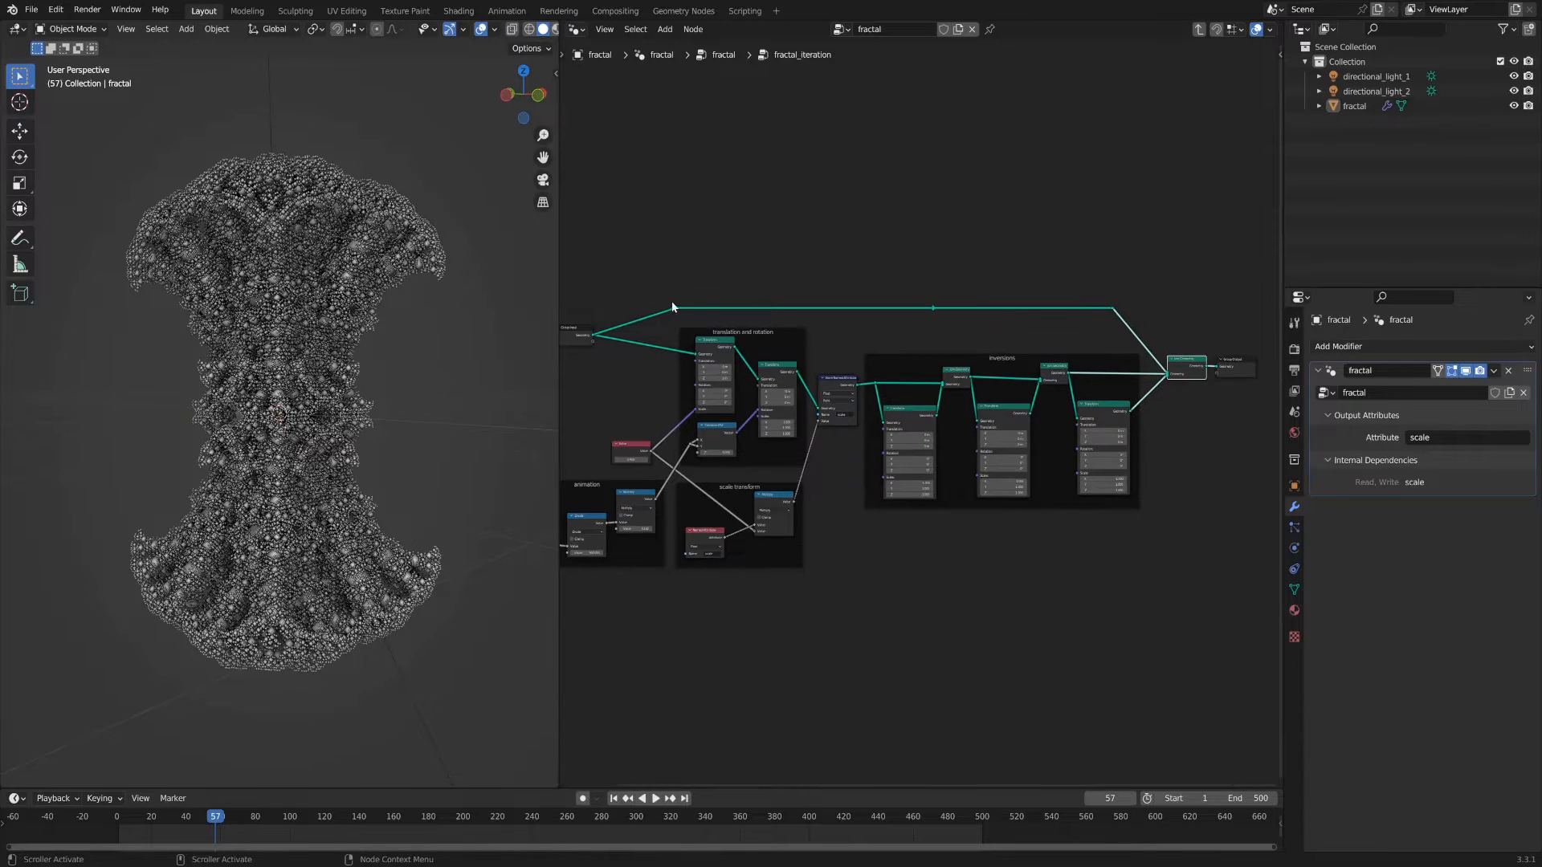
{"action": "scroll", "coordinate": [845, 404], "scroll_direction": "up", "scroll_amount": 1}
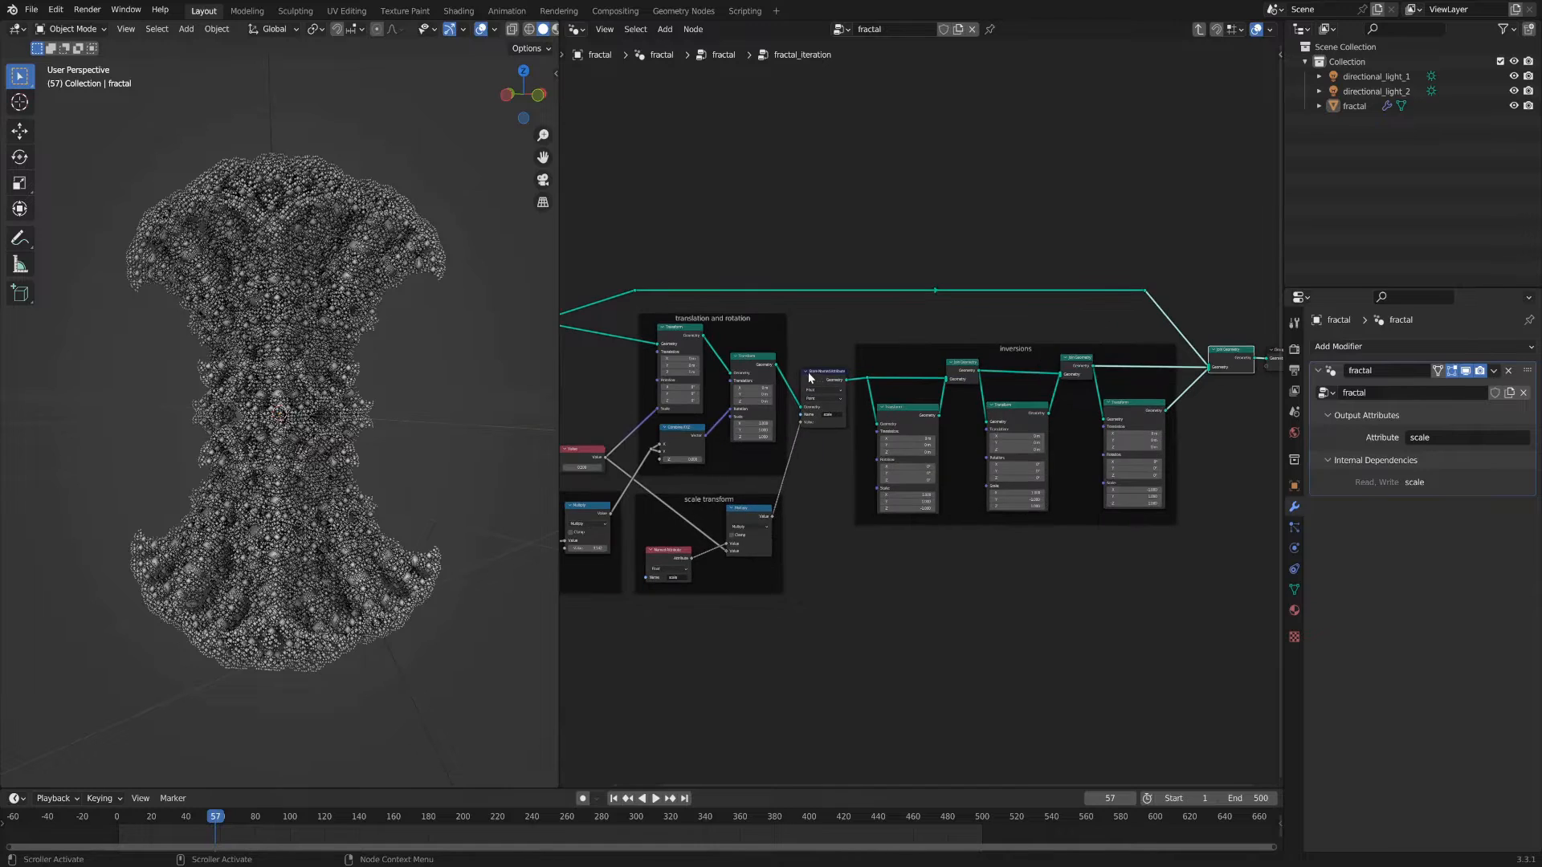
Step: Review the transformed geometry's path from the translation and rotation frame through Store Named Attribute into the inversions frame
{"action": "left_click_drag", "start_coordinate": [816, 374], "coordinate": [830, 353]}
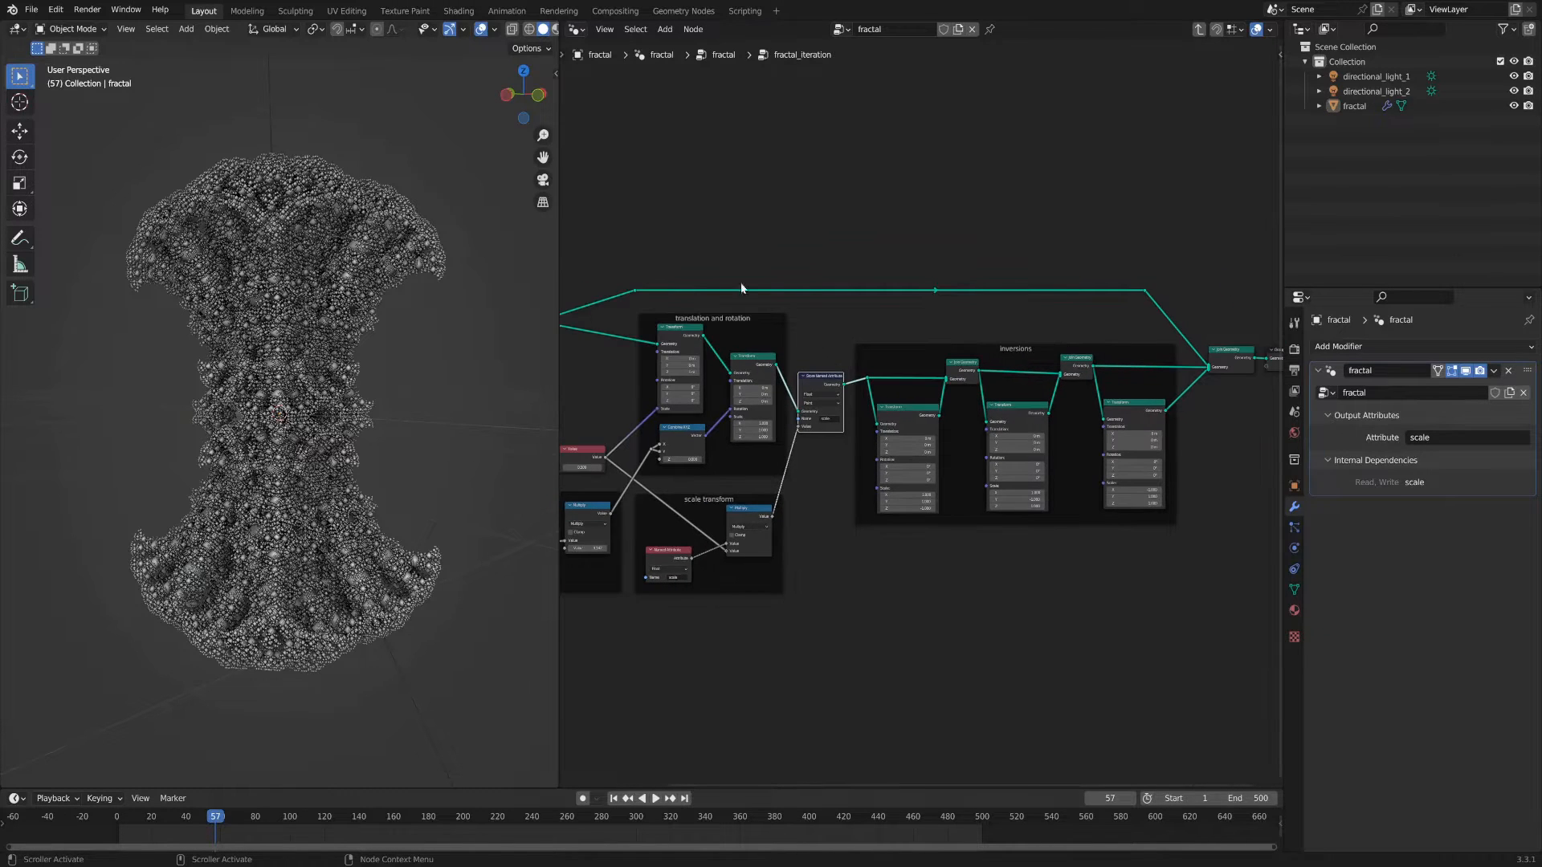
{"action": "middle_click_drag", "start_coordinate": [827, 274], "coordinate": [975, 246]}
{"action": "scroll", "coordinate": [730, 317], "scroll_direction": "up", "scroll_amount": 4}
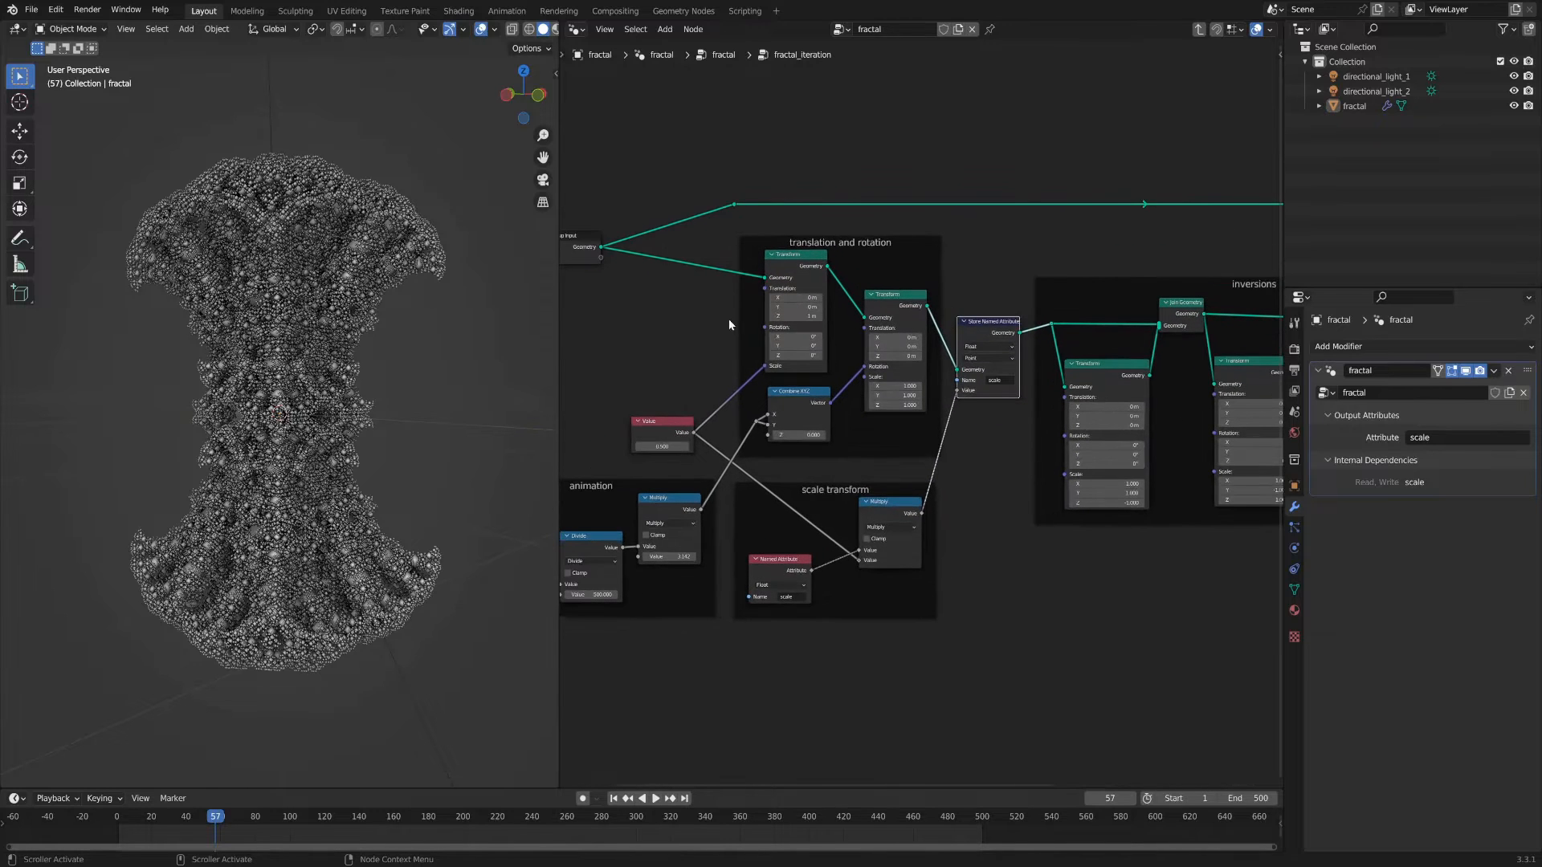
{"action": "scroll", "coordinate": [615, 535], "scroll_direction": "down", "scroll_amount": 3}
{"action": "scroll", "coordinate": [634, 482], "scroll_direction": "up", "scroll_amount": 1}
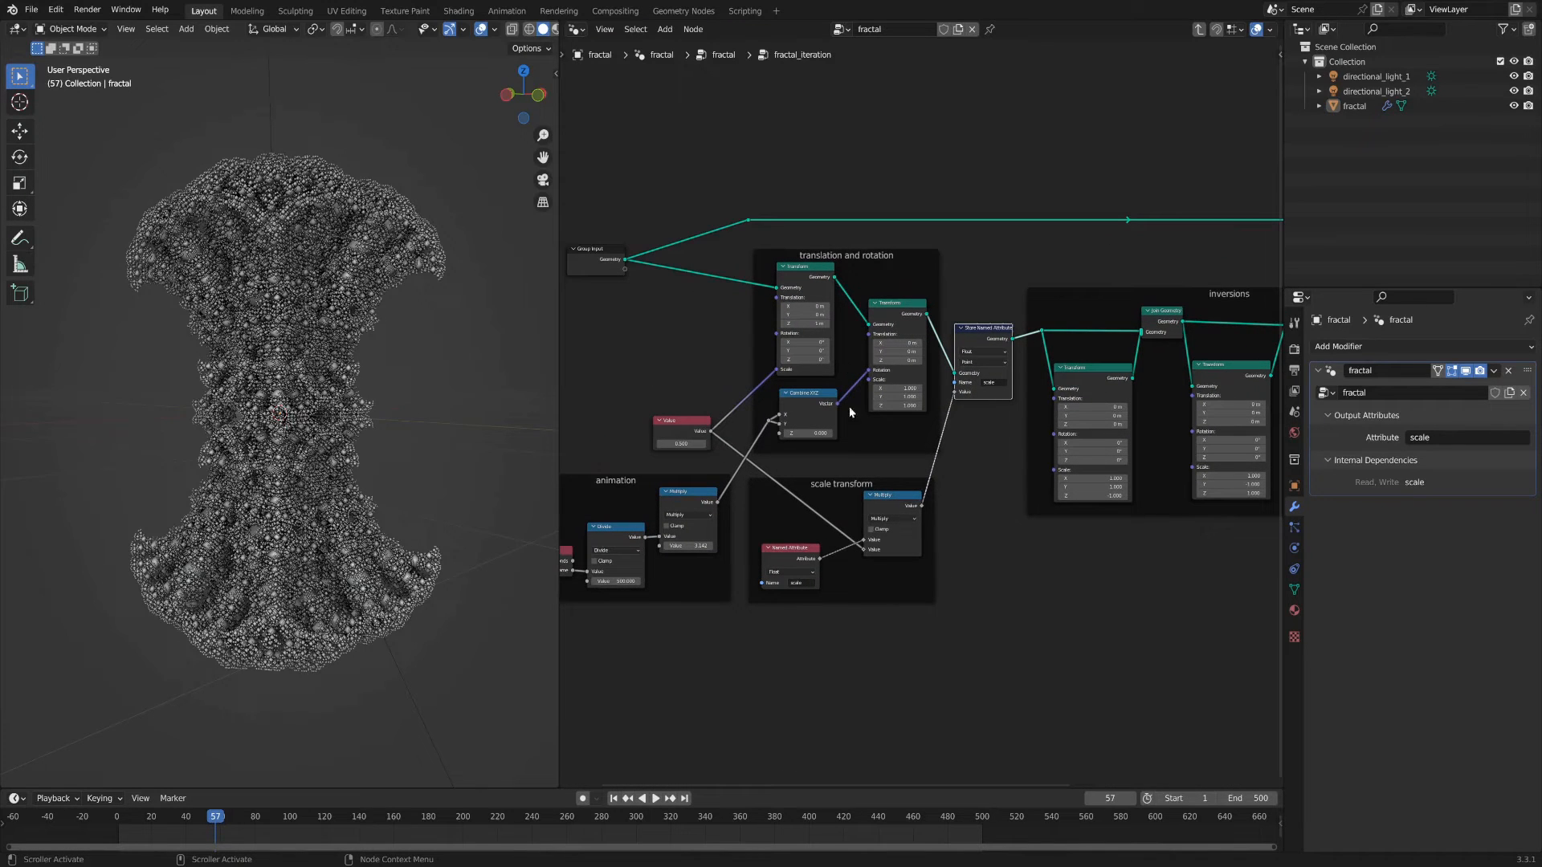
{"action": "middle_click_drag", "start_coordinate": [1071, 473], "coordinate": [806, 491]}
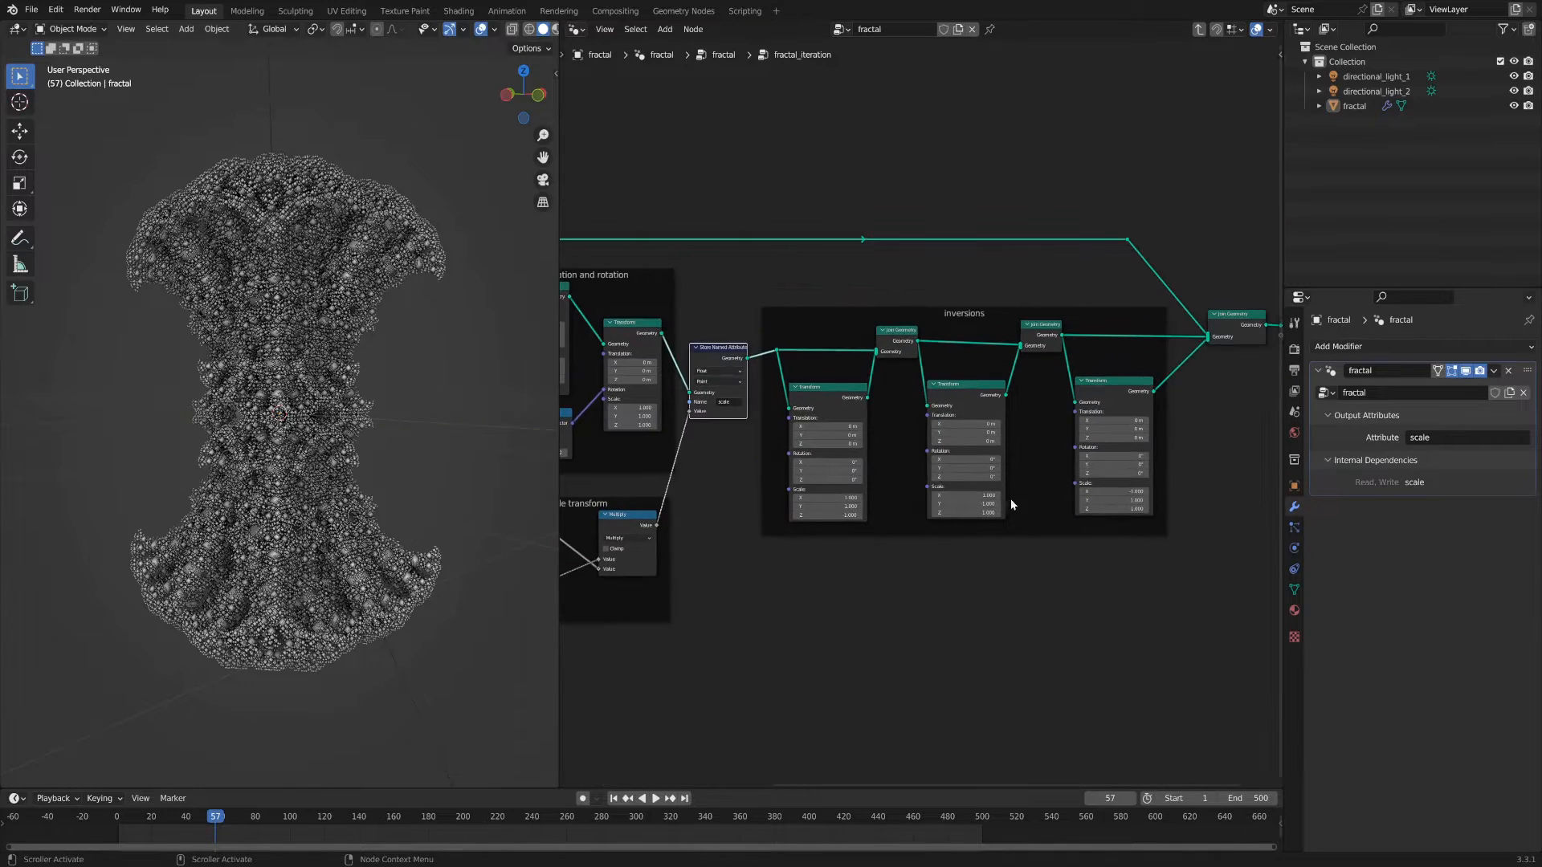
{"action": "middle_click_drag", "start_coordinate": [737, 350], "coordinate": [780, 341]}
{"action": "scroll", "coordinate": [797, 335], "scroll_direction": "up", "scroll_amount": 3}
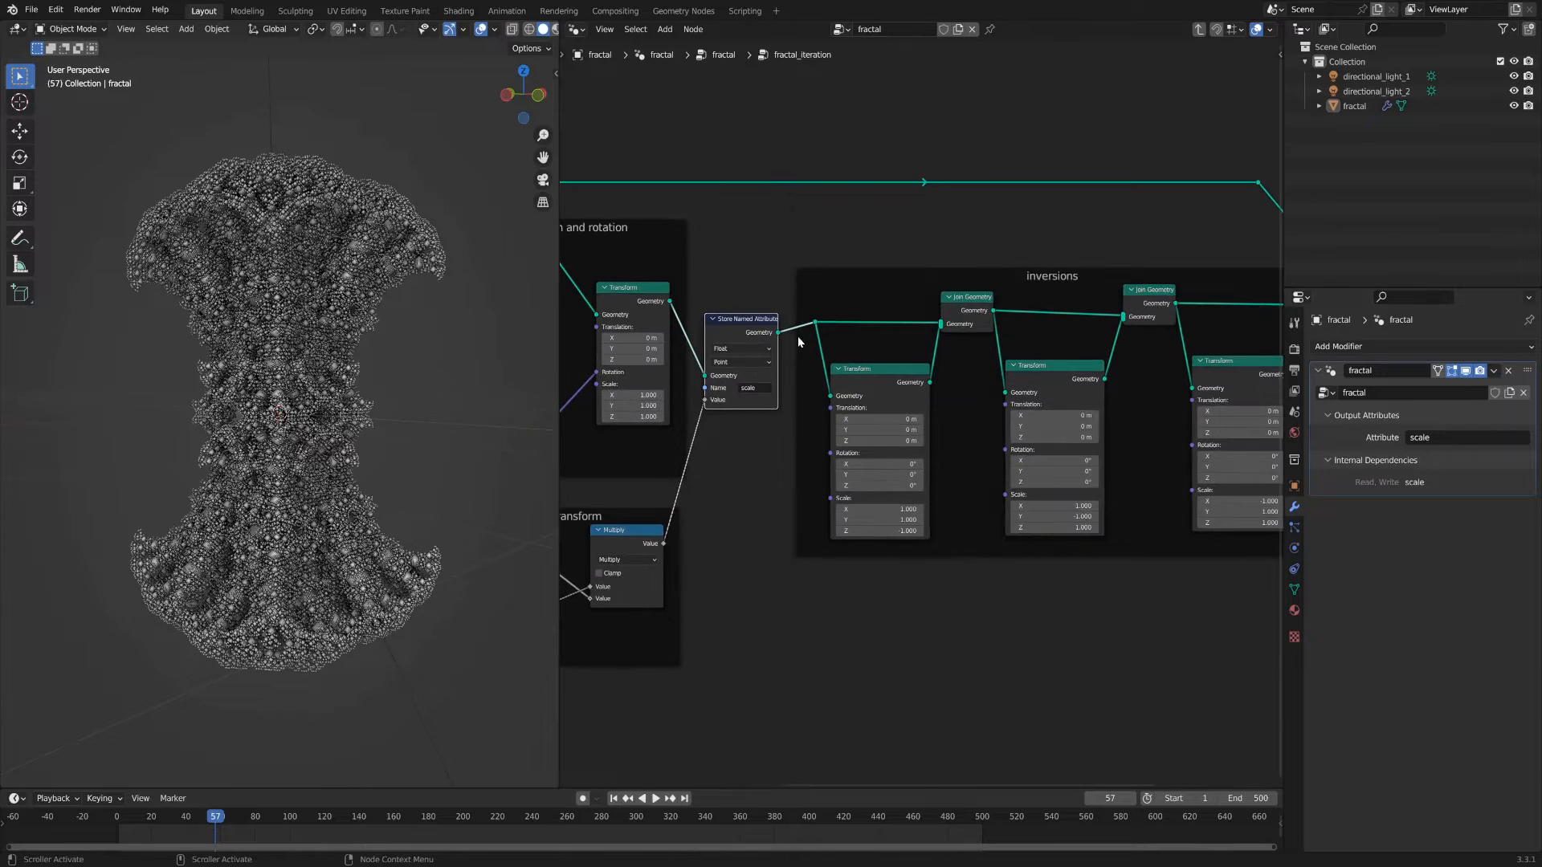
Step: Examine the inversions frame's three Transform nodes and the Join Geometry nodes linking them
{"action": "left_click_drag", "start_coordinate": [690, 289], "coordinate": [680, 270]}
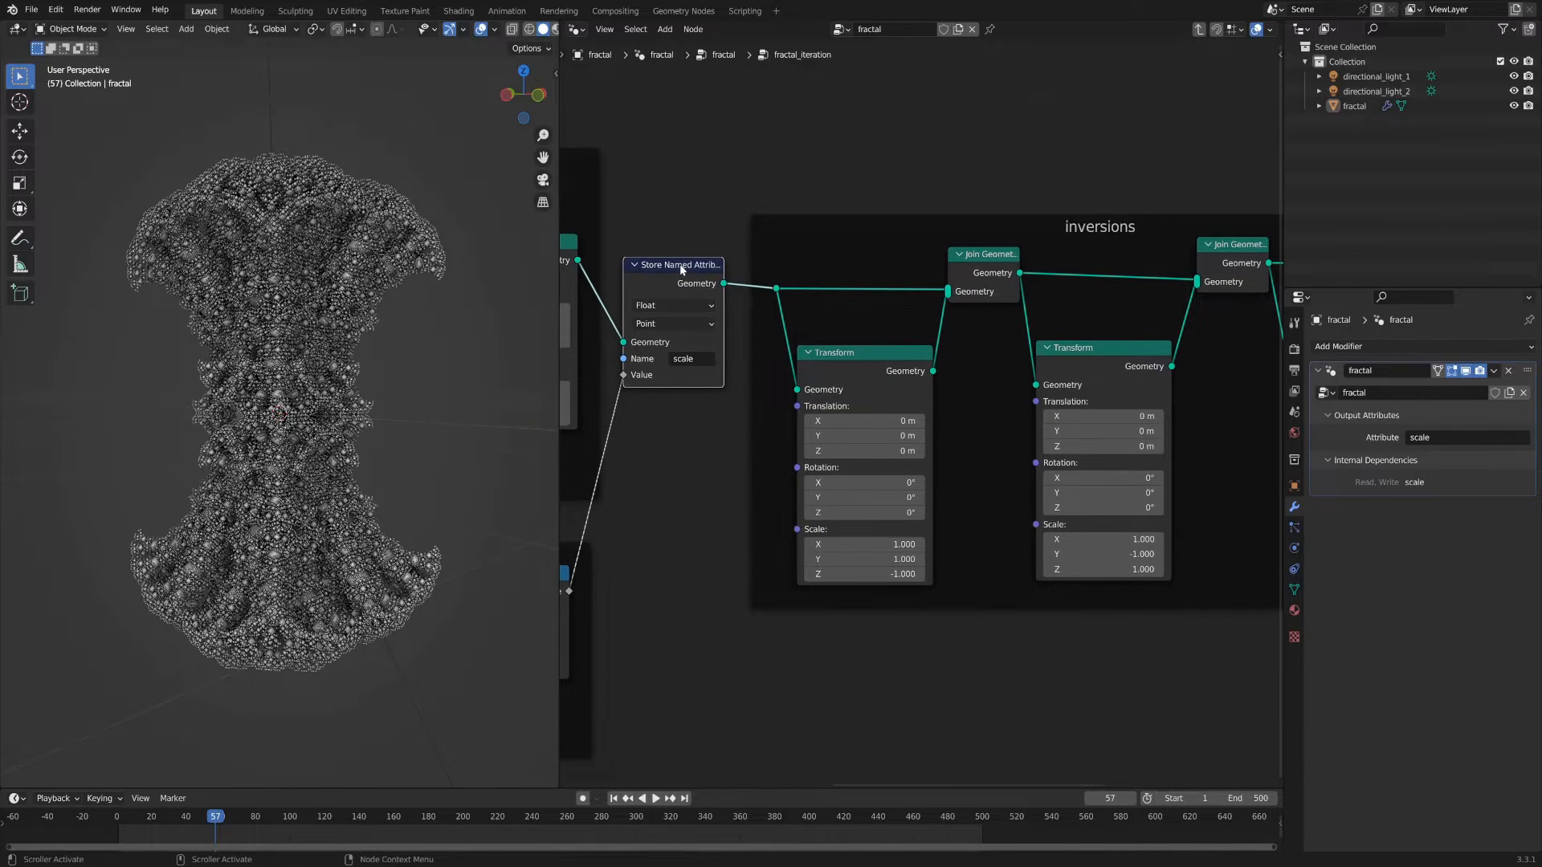
{"action": "middle_click_drag", "start_coordinate": [669, 238], "coordinate": [733, 235]}
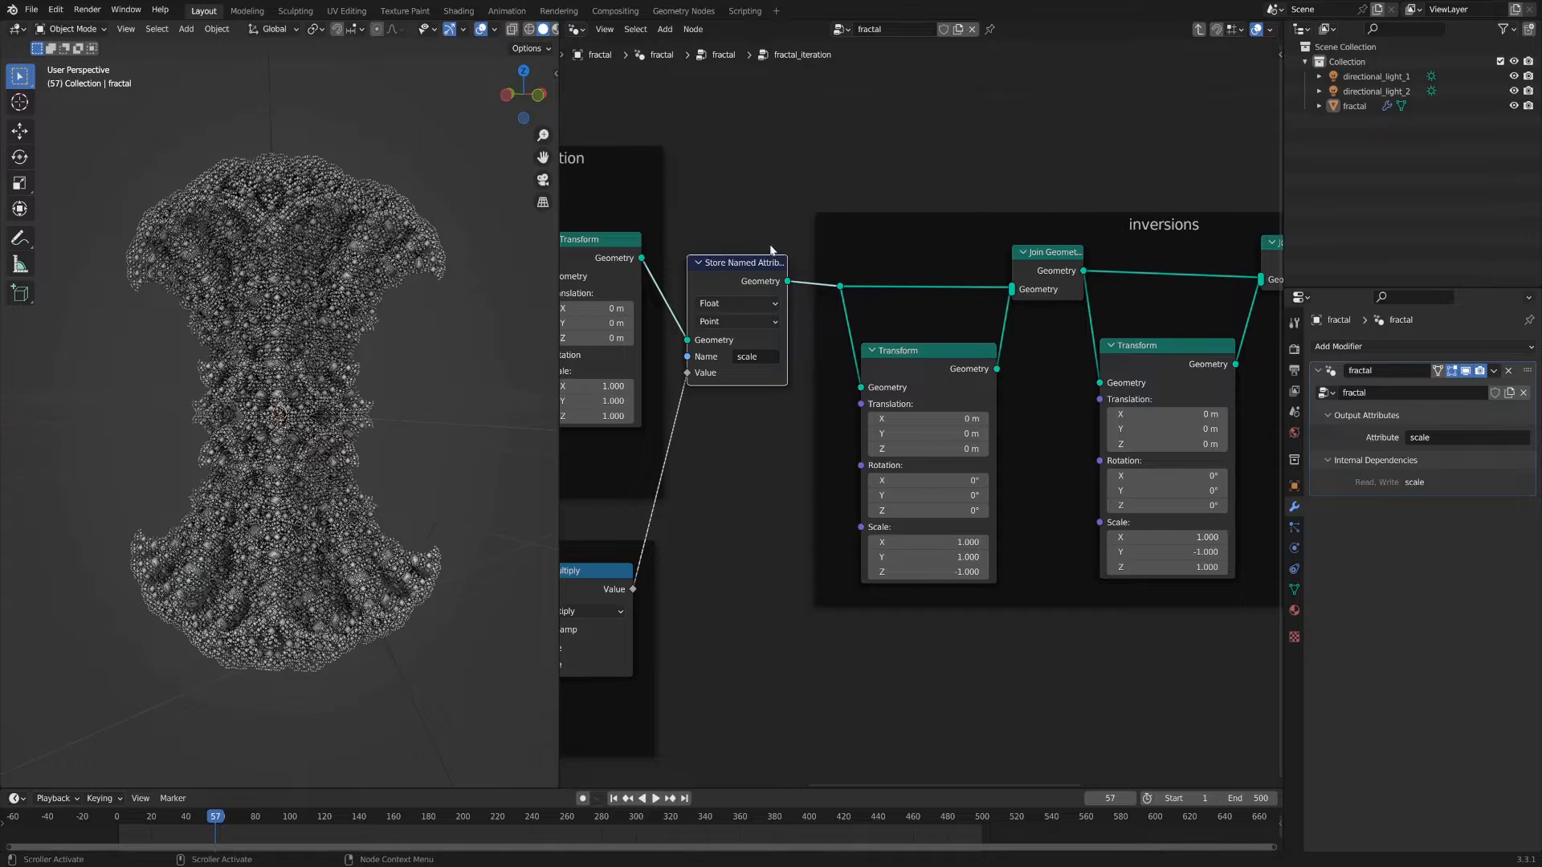
{"action": "scroll", "coordinate": [772, 415], "scroll_direction": "down", "scroll_amount": 2}
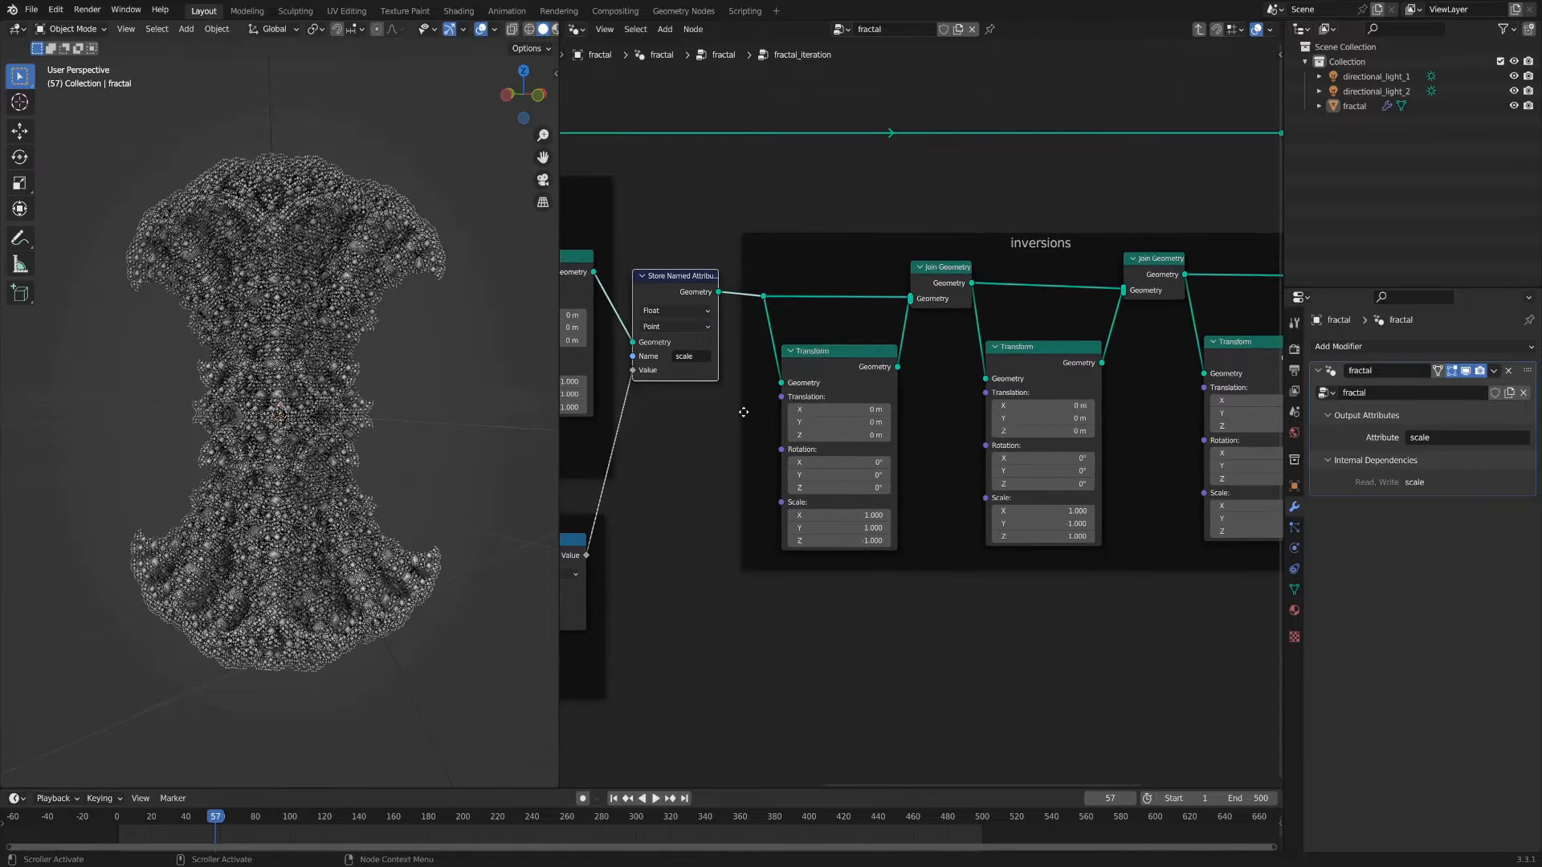
{"action": "middle_click_drag", "start_coordinate": [1021, 362], "coordinate": [902, 380]}
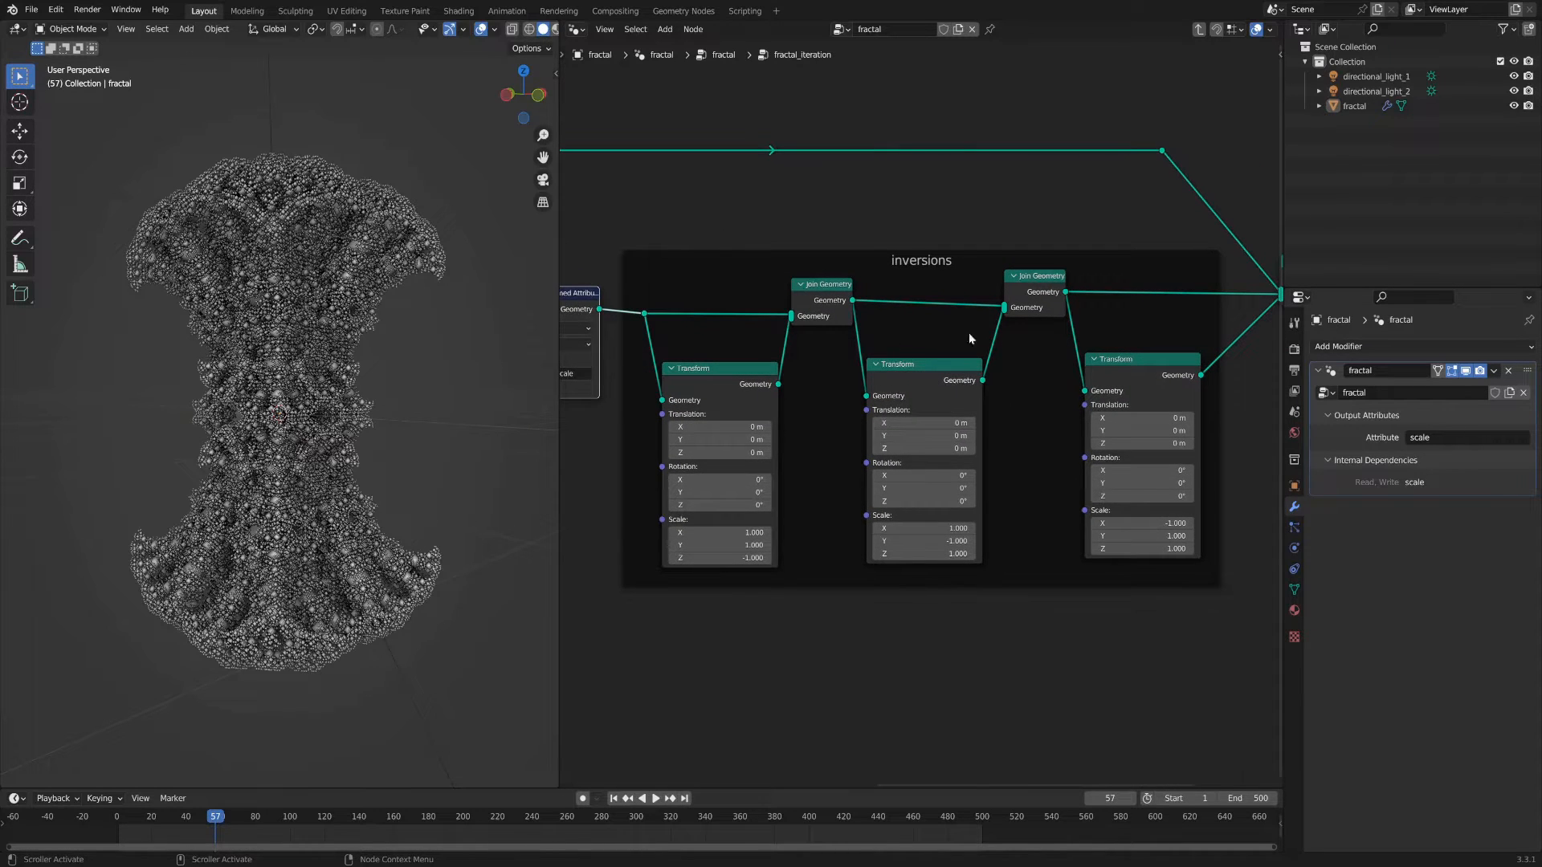
{"action": "scroll", "coordinate": [968, 332], "scroll_direction": "up", "scroll_amount": 1}
{"action": "scroll", "coordinate": [948, 349], "scroll_direction": "left", "scroll_amount": 4, "text": "ctrl"}
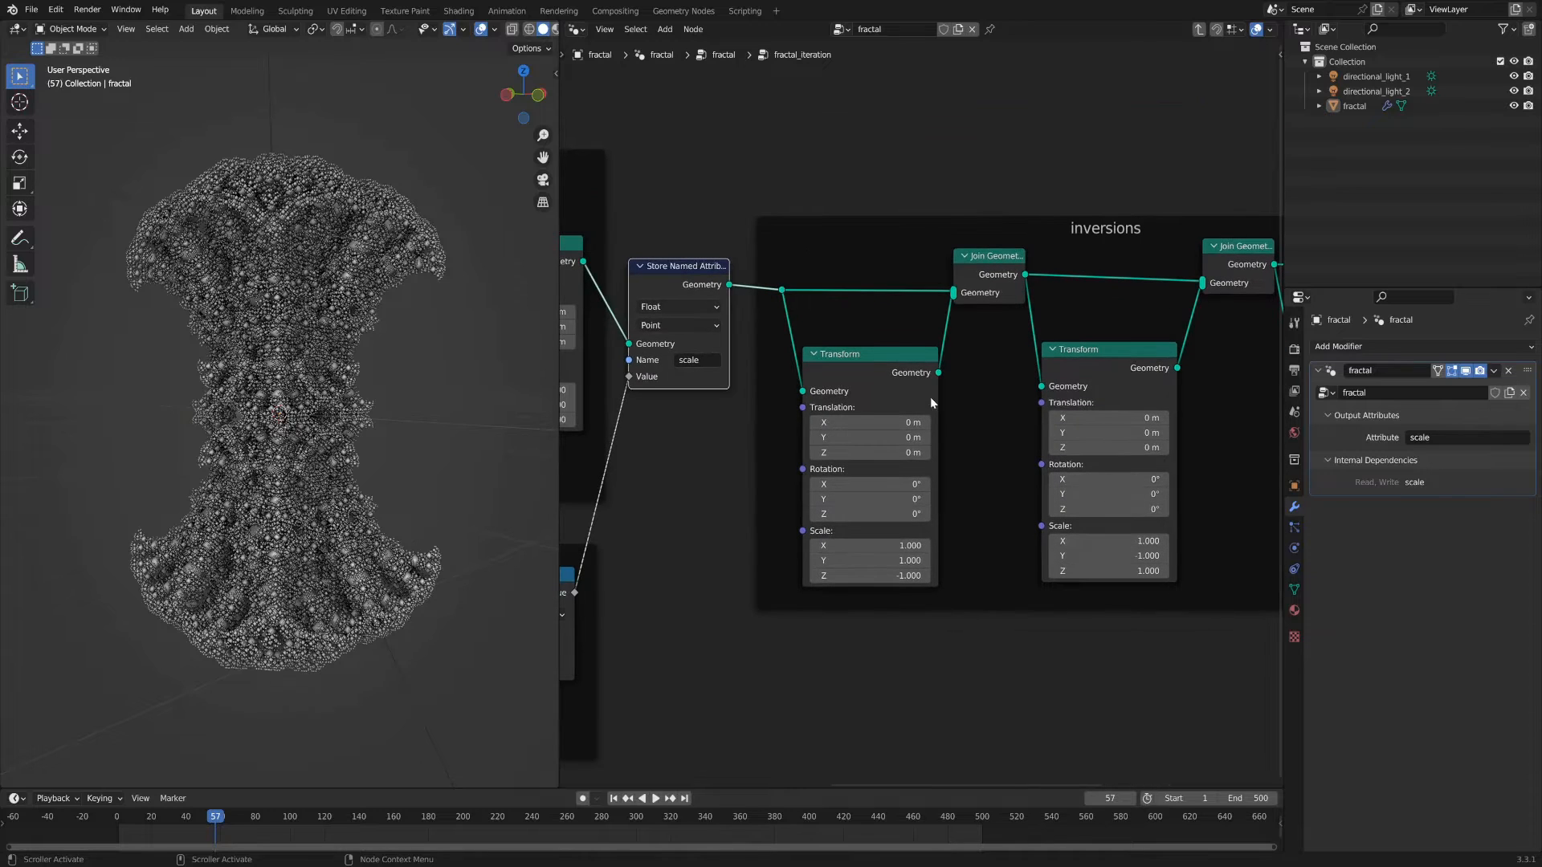
Step: Inspect the first inversion, where the original geometry is joined with a Transform copy mirrored by its Z scale
{"action": "left_click_drag", "start_coordinate": [855, 368], "coordinate": [844, 351]}
{"action": "left_click", "coordinate": [995, 257]}
{"action": "left_click_drag", "start_coordinate": [995, 259], "coordinate": [994, 260]}
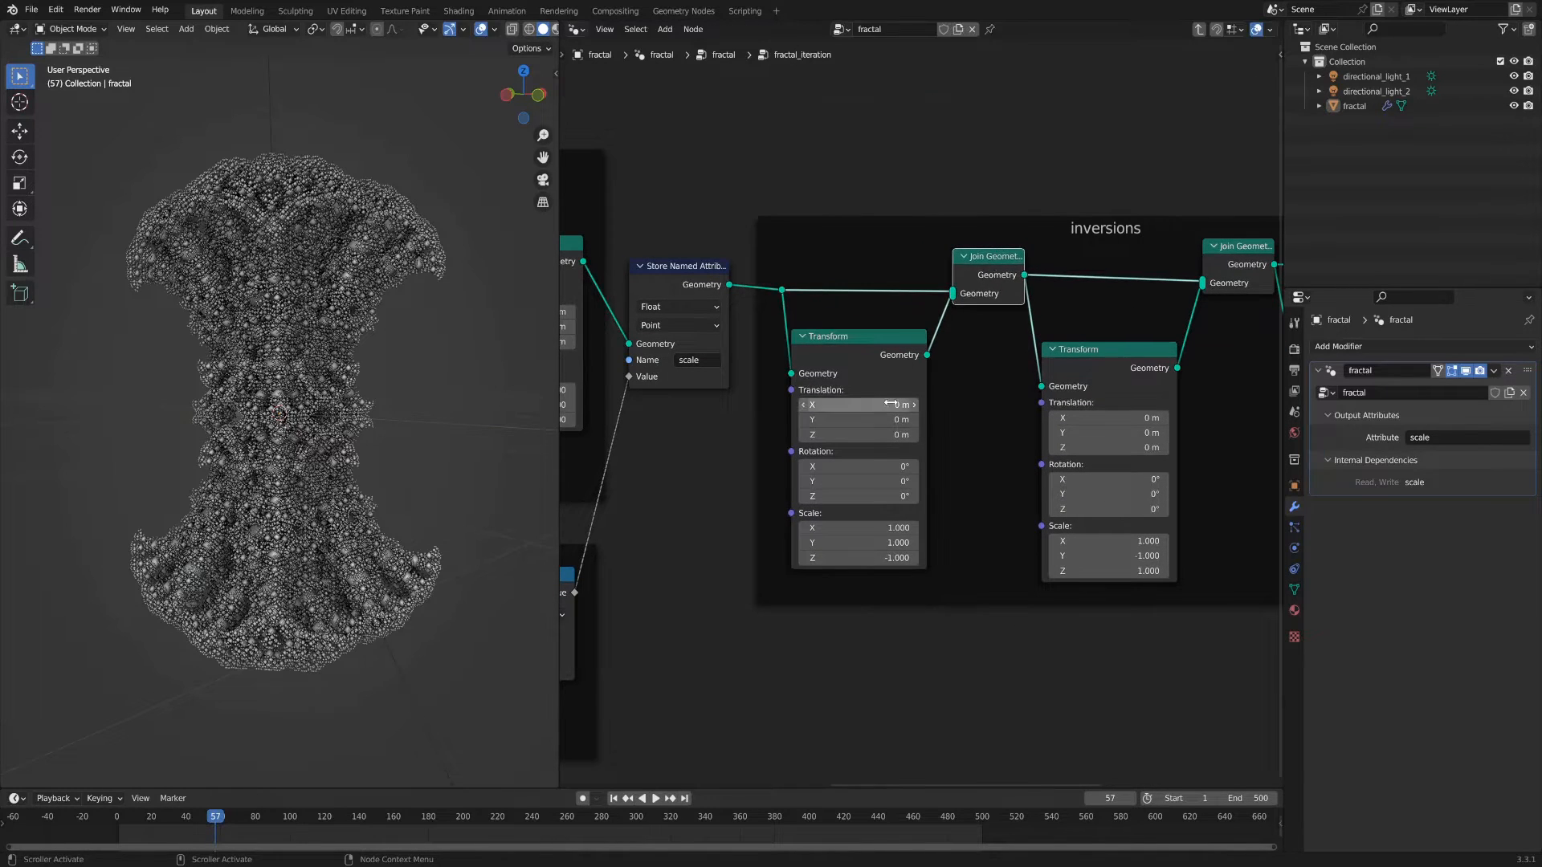
{"action": "left_click", "coordinate": [784, 291]}
{"action": "mouse_move", "coordinate": [784, 294]}
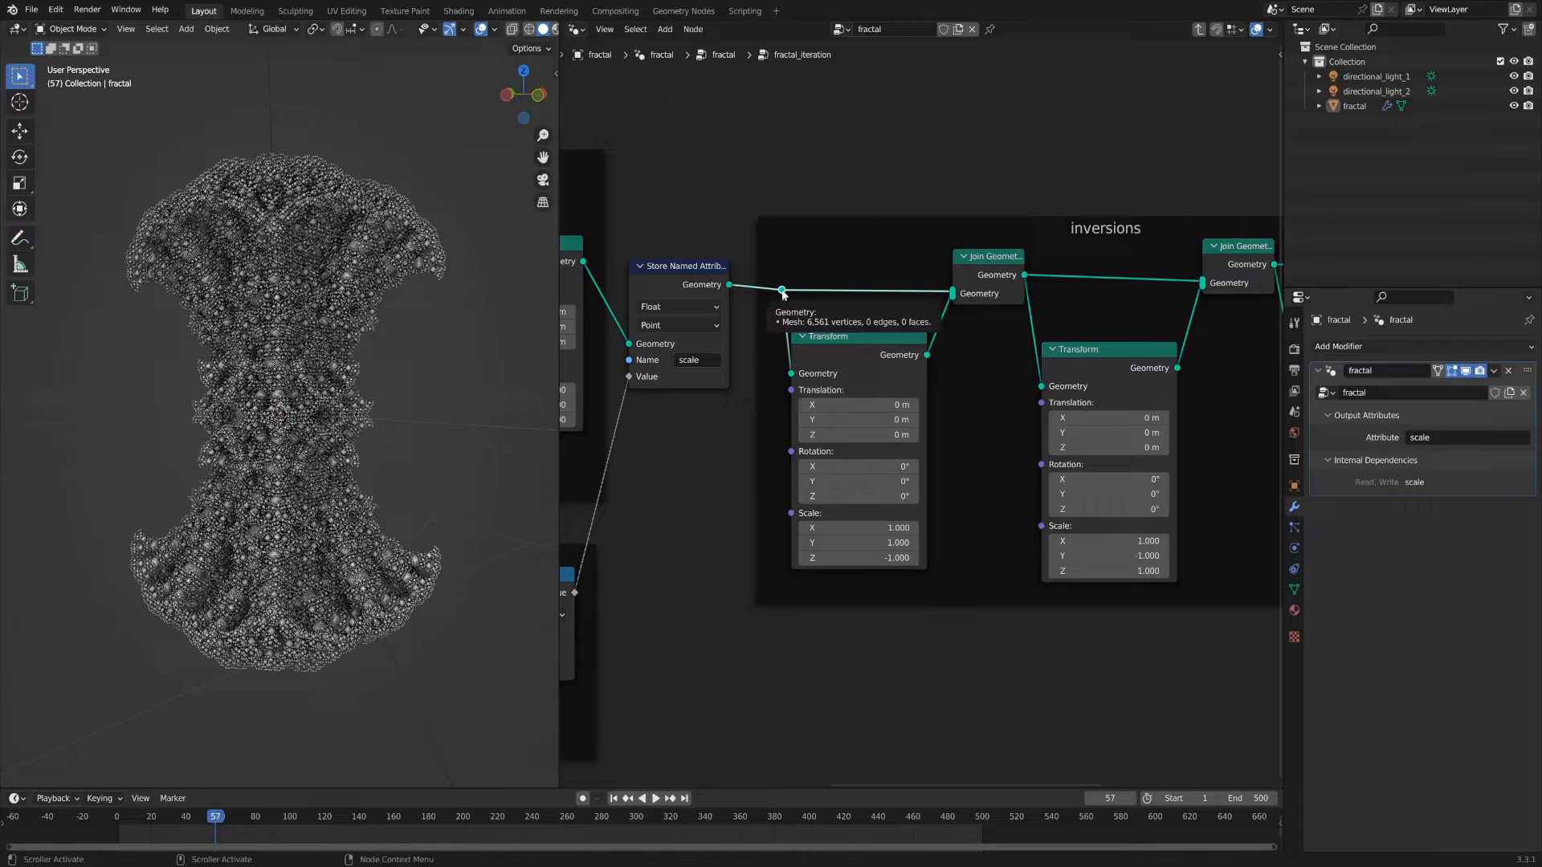
{"action": "left_click_drag", "start_coordinate": [993, 259], "coordinate": [980, 269]}
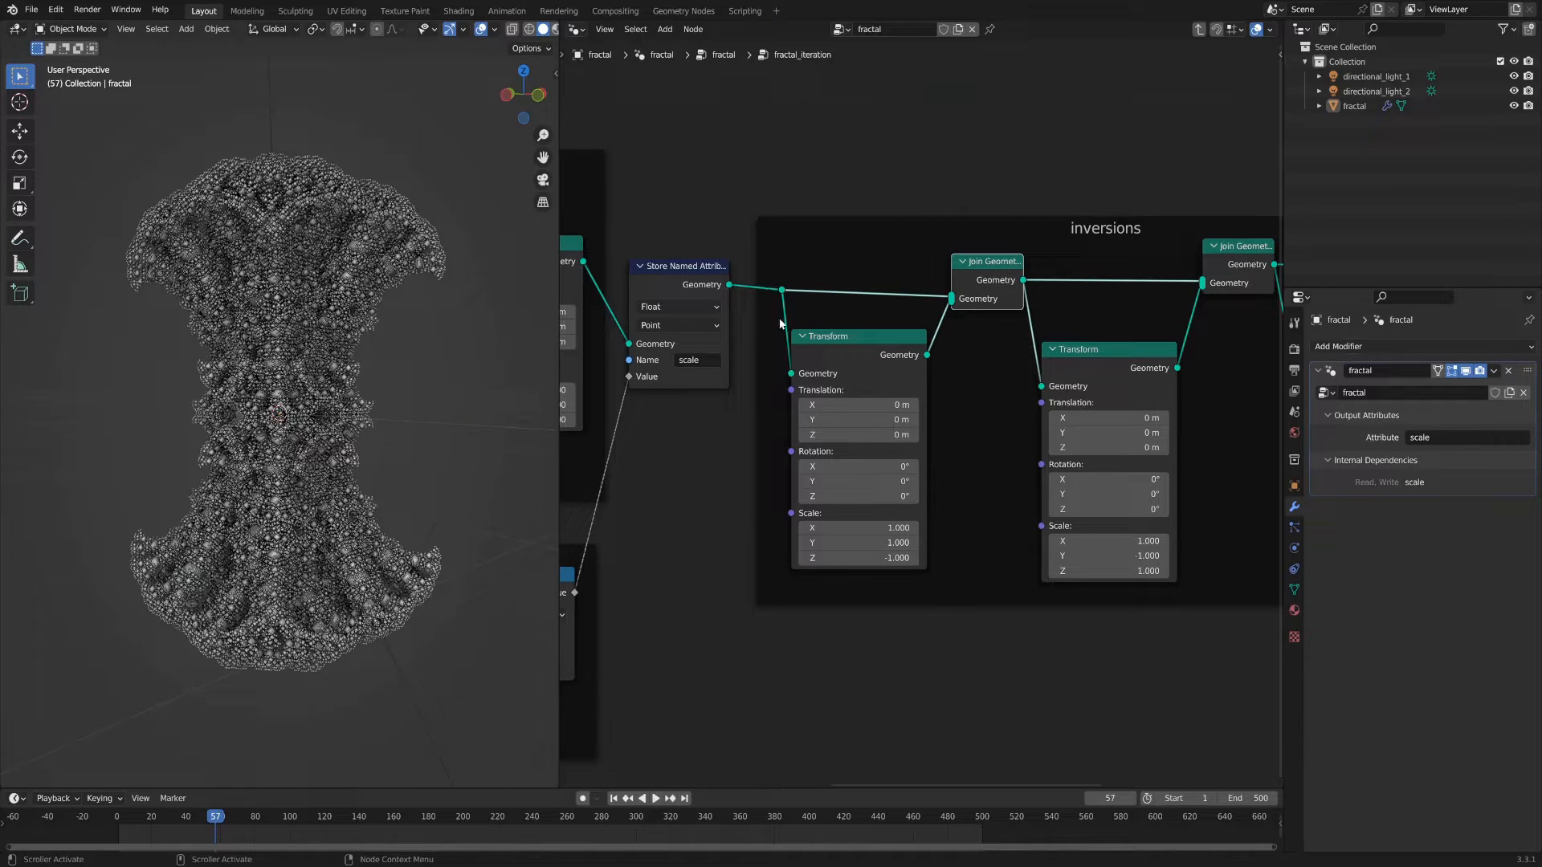
{"action": "left_click_drag", "start_coordinate": [835, 344], "coordinate": [835, 335]}
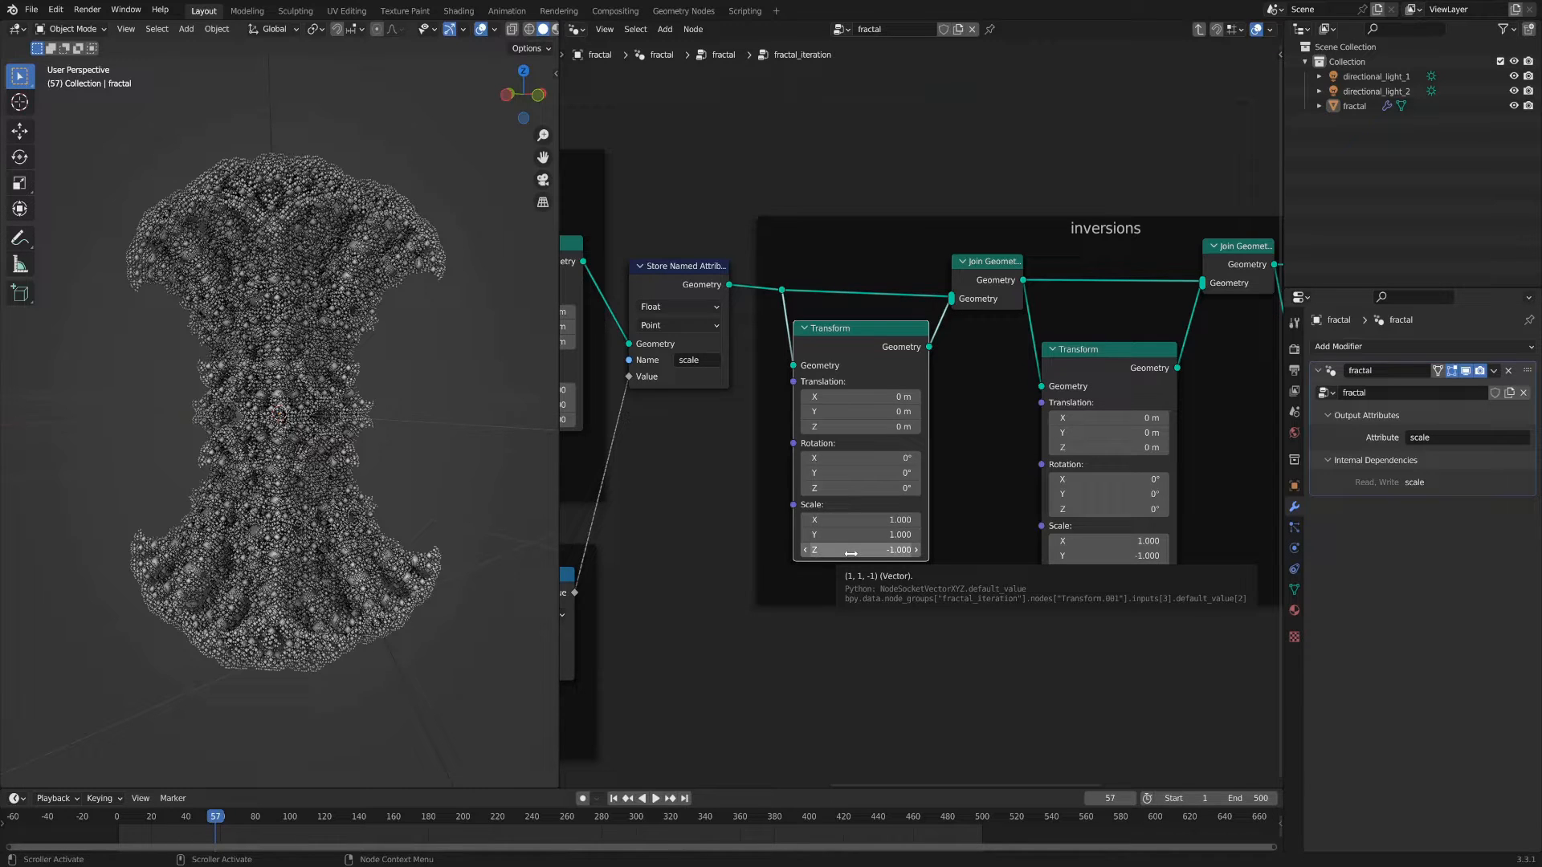
Step: Inspect the second and third inversions, whose Transform copies are mirrored by Y scale and X scale
{"action": "scroll", "coordinate": [1026, 648], "scroll_direction": "right", "scroll_amount": 5, "text": "ctrl"}
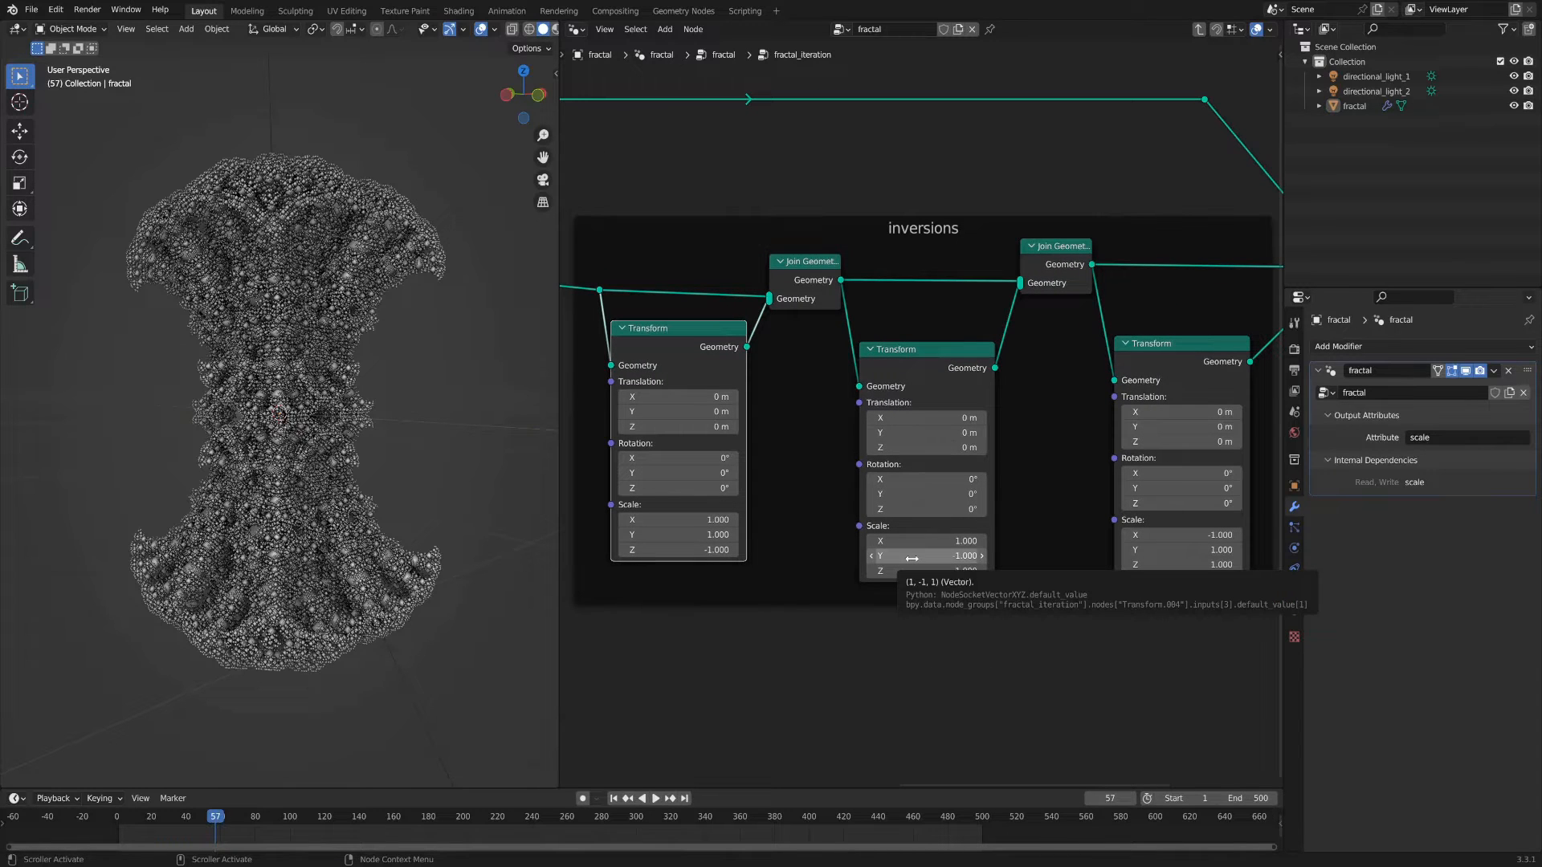
{"action": "scroll", "coordinate": [912, 558], "scroll_direction": "right", "scroll_amount": 4, "text": "ctrl"}
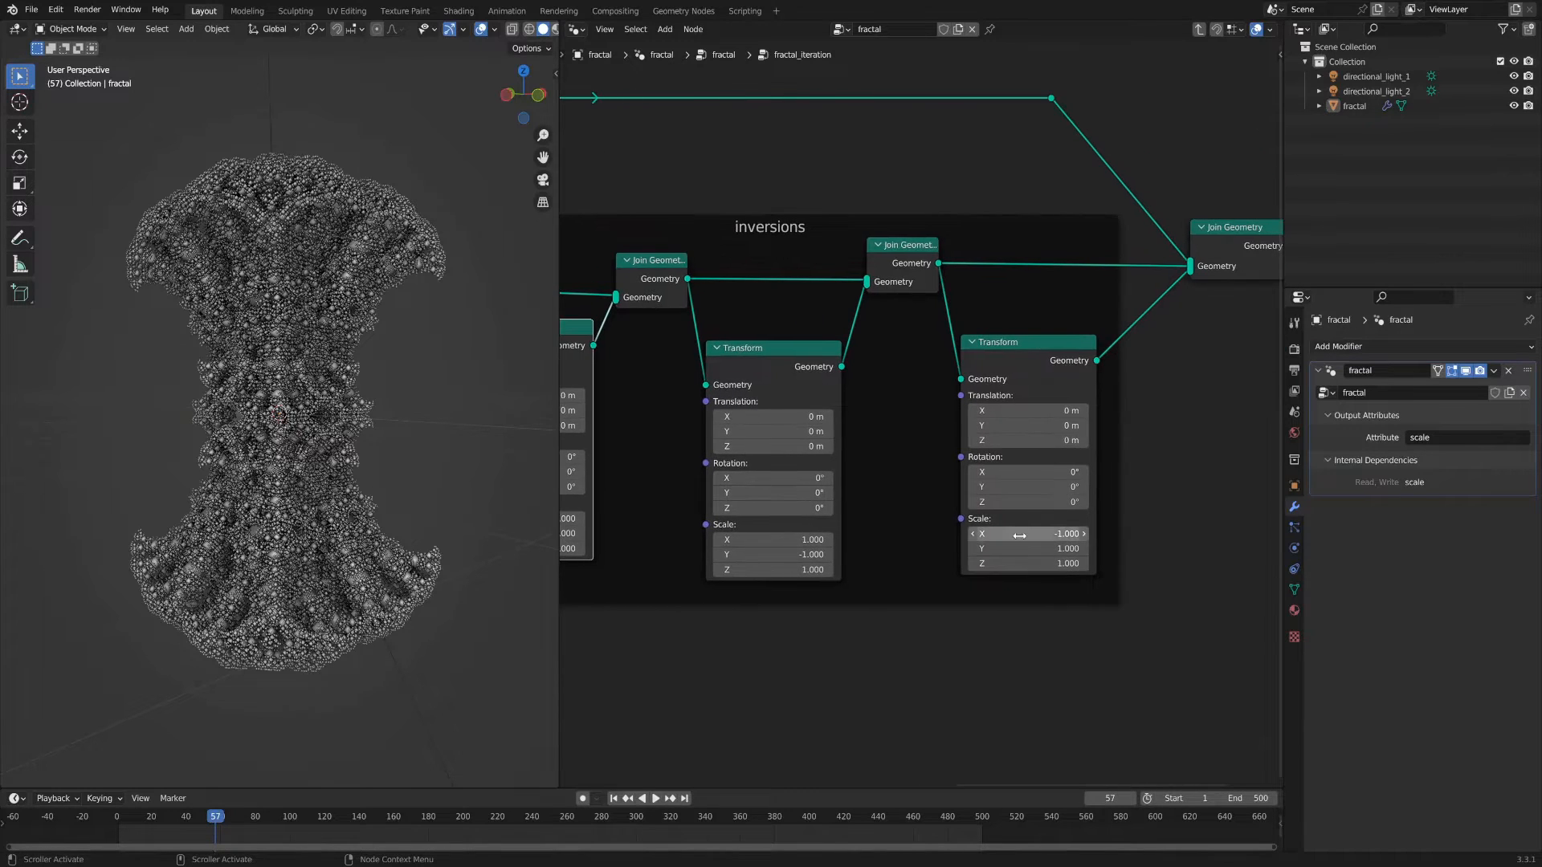
{"action": "scroll", "coordinate": [778, 355], "scroll_direction": "down", "scroll_amount": 2}
{"action": "scroll", "coordinate": [1002, 340], "scroll_direction": "left", "scroll_amount": 2, "text": "ctrl"}
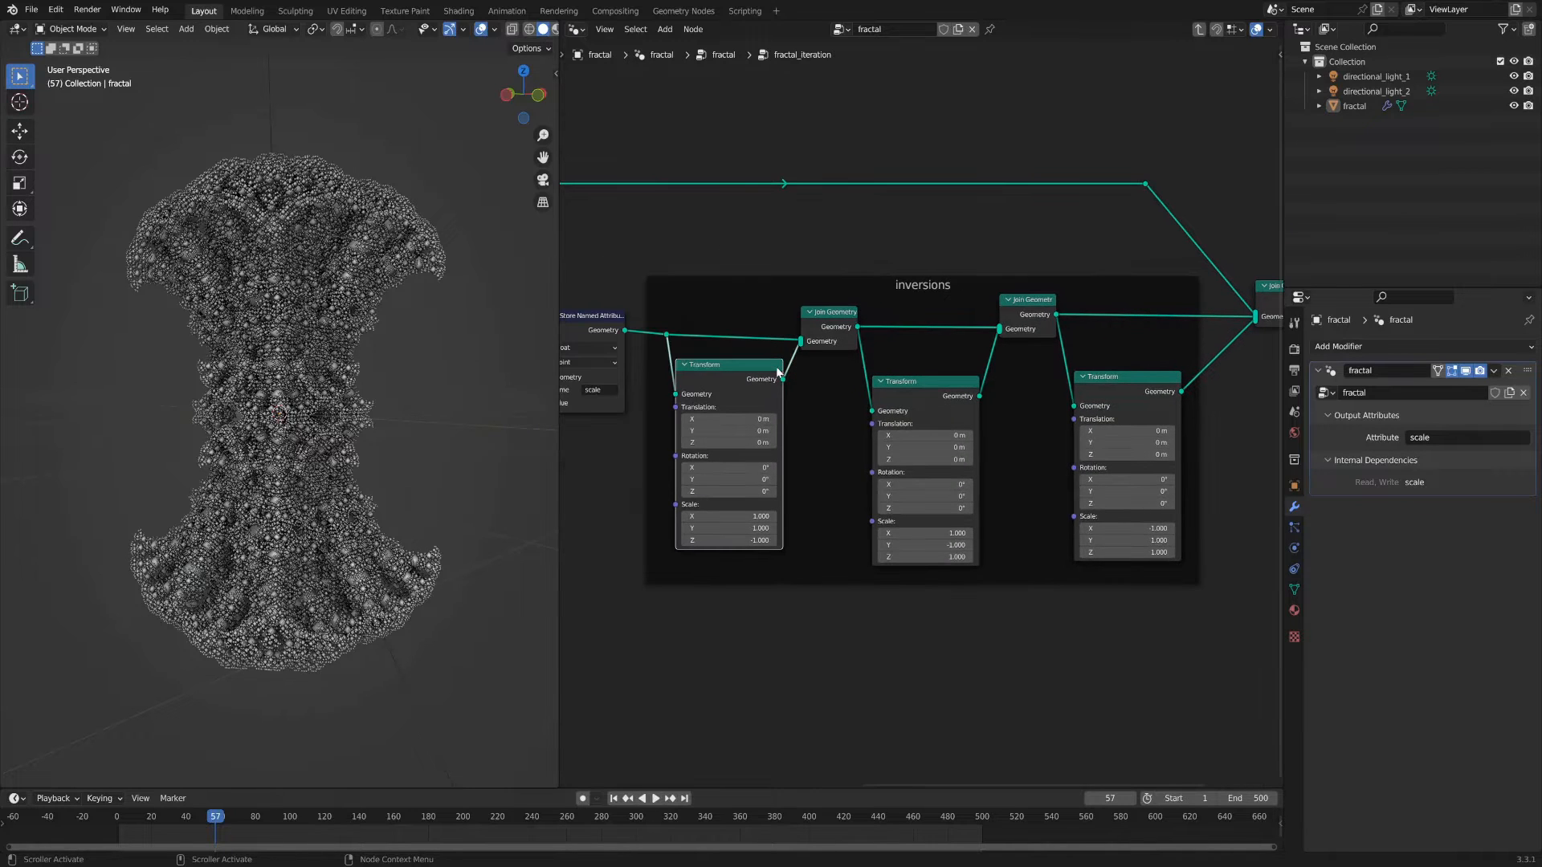
{"action": "scroll", "coordinate": [877, 586], "scroll_direction": "down", "scroll_amount": 3}
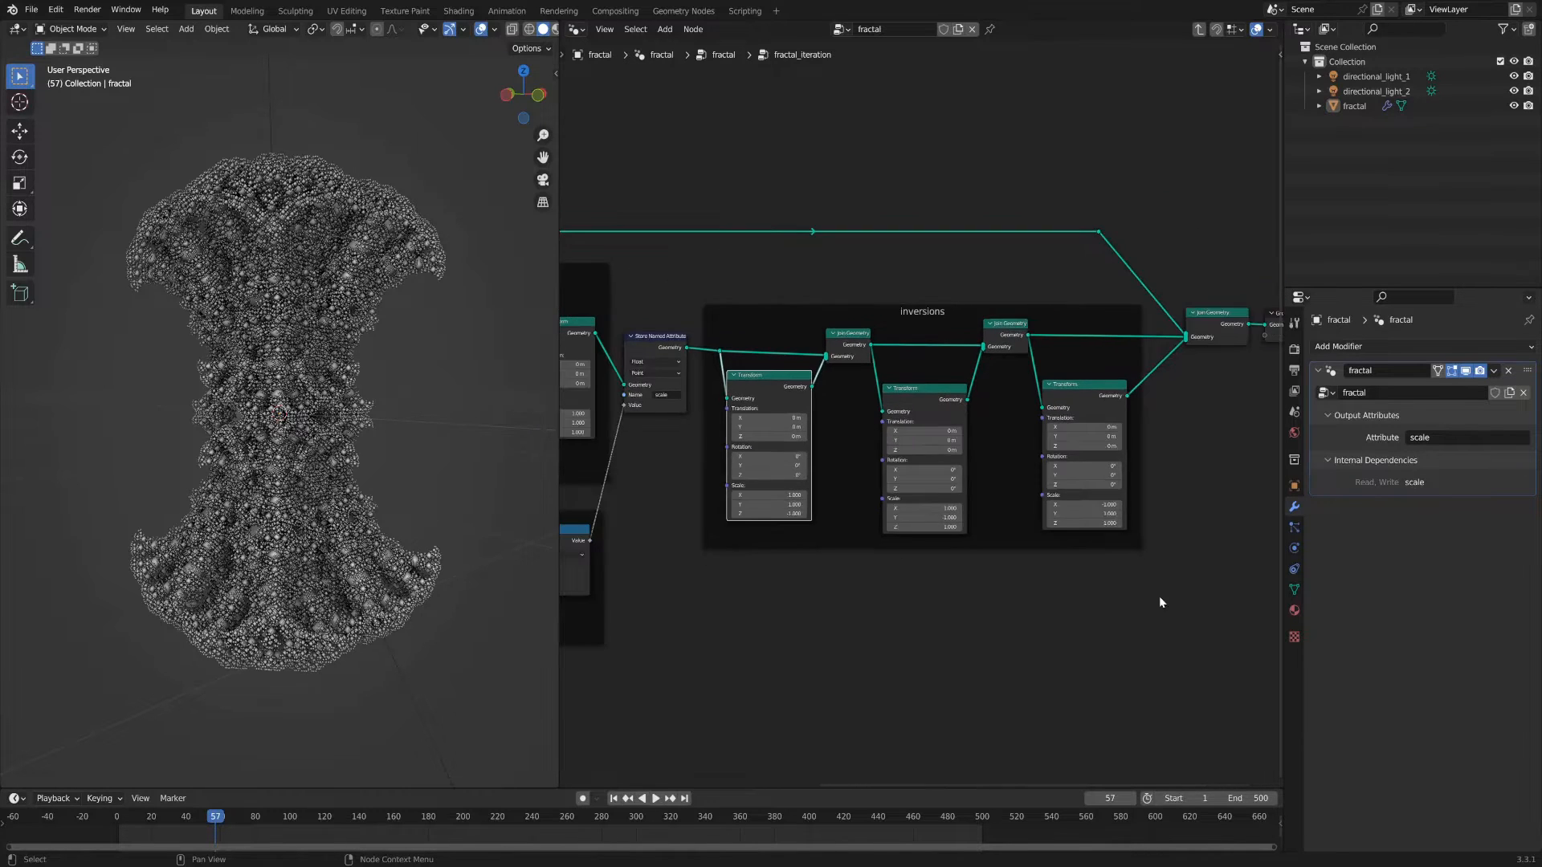
Step: Trace the inverted geometry and the unmodified geometry link into the final Join Geometry node and the Group Output
{"action": "middle_click_drag", "start_coordinate": [1159, 596], "coordinate": [961, 659]}
{"action": "scroll", "coordinate": [960, 659], "scroll_direction": "up", "scroll_amount": 5}
{"action": "scroll", "coordinate": [991, 437], "scroll_direction": "up", "scroll_amount": 2}
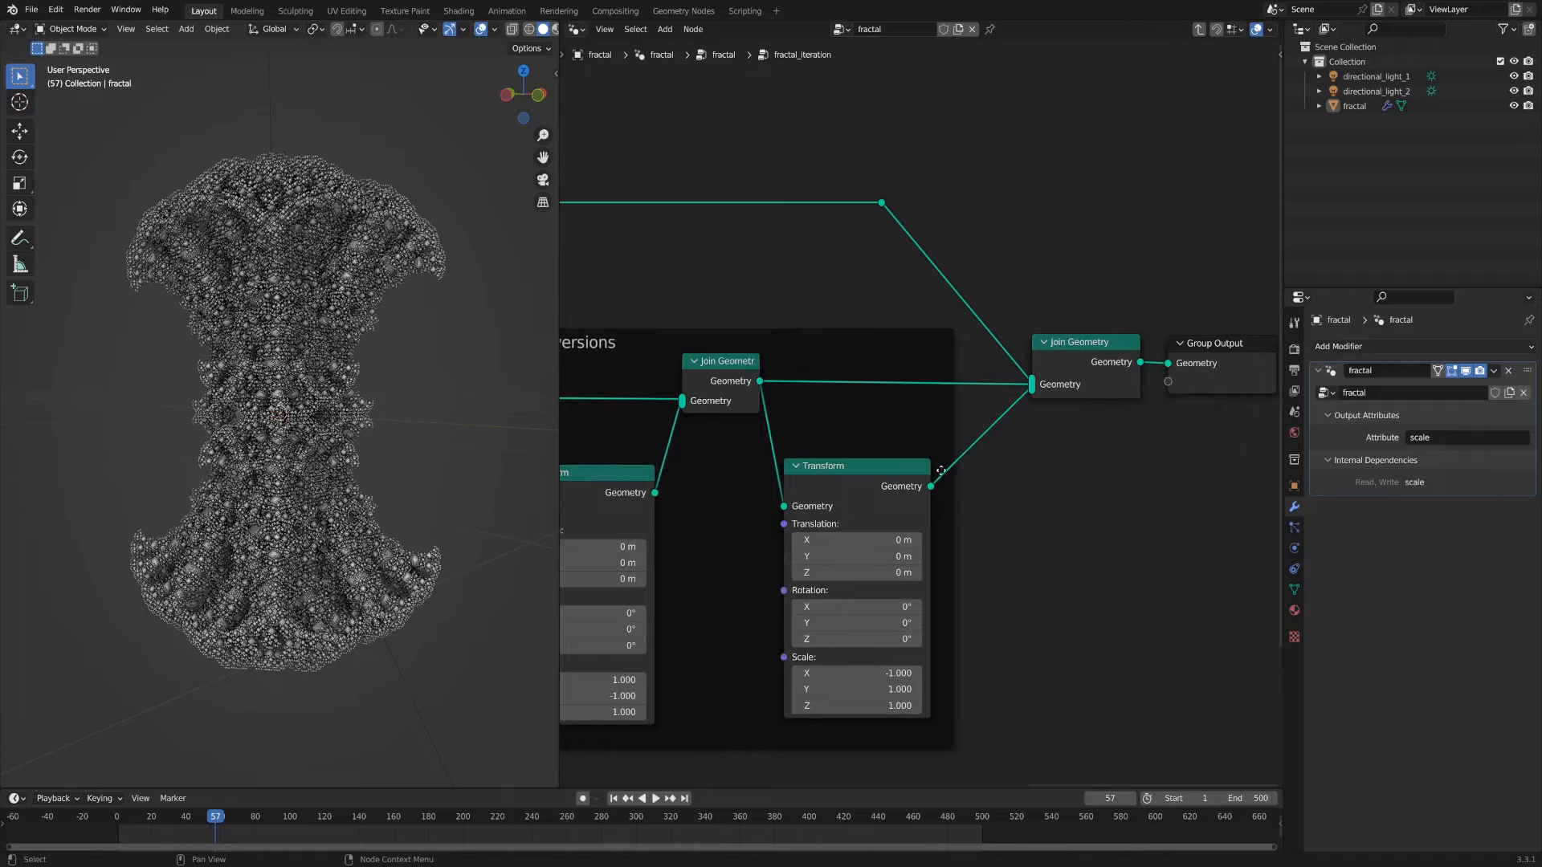
{"action": "scroll", "coordinate": [859, 152], "scroll_direction": "down", "scroll_amount": 5}
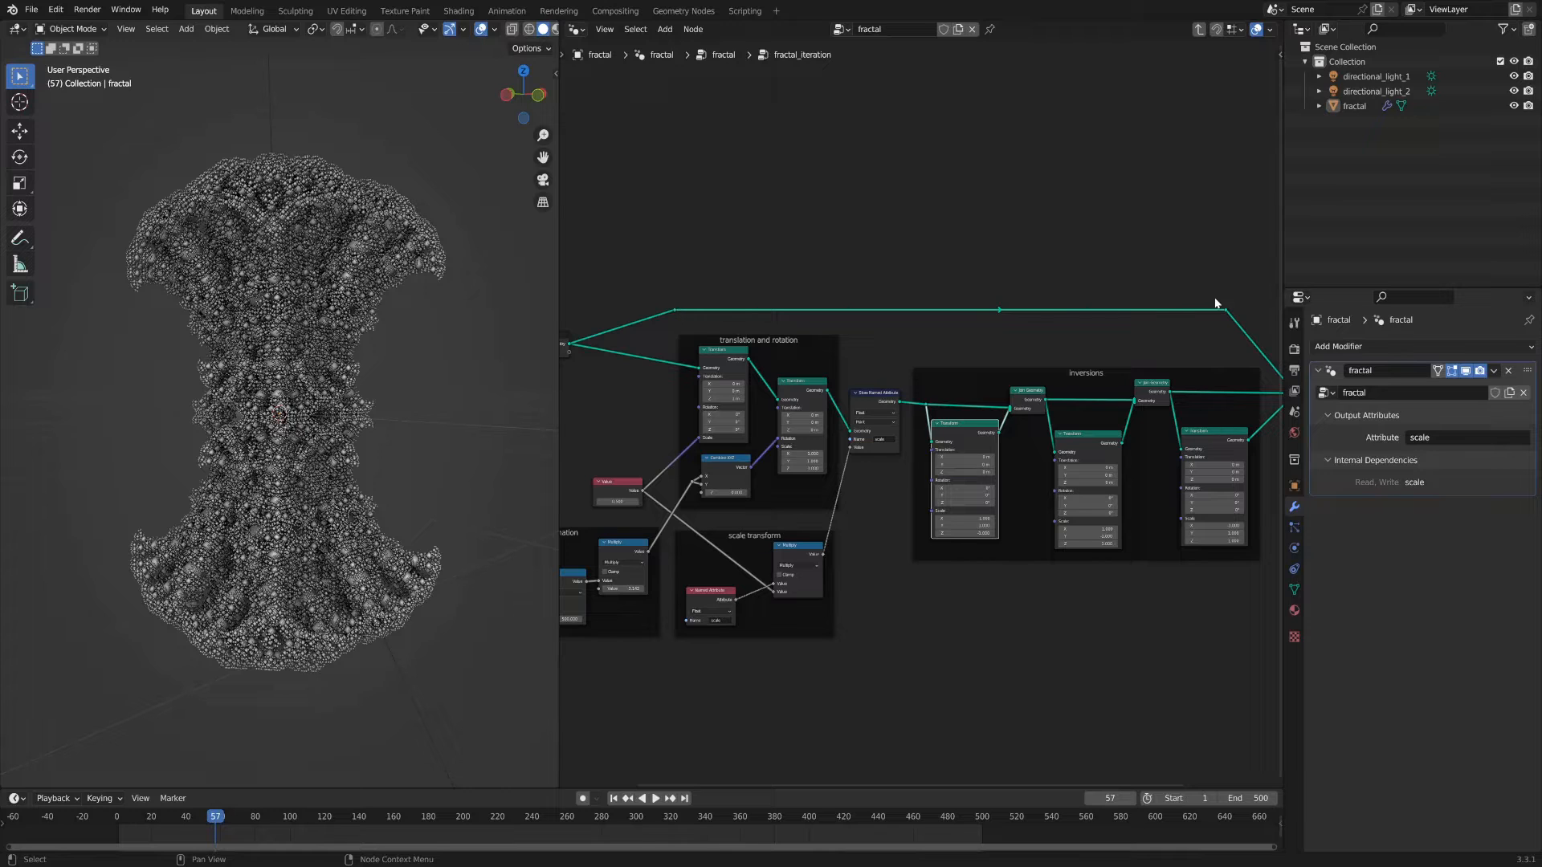
{"action": "middle_click_drag", "start_coordinate": [1215, 302], "coordinate": [974, 268]}
{"action": "scroll", "coordinate": [854, 337], "scroll_direction": "down", "scroll_amount": 1}
{"action": "middle_click_drag", "start_coordinate": [854, 337], "coordinate": [1155, 342]}
{"action": "scroll", "coordinate": [1144, 416], "scroll_direction": "up", "scroll_amount": 3}
{"action": "mouse_move", "coordinate": [1130, 355]}
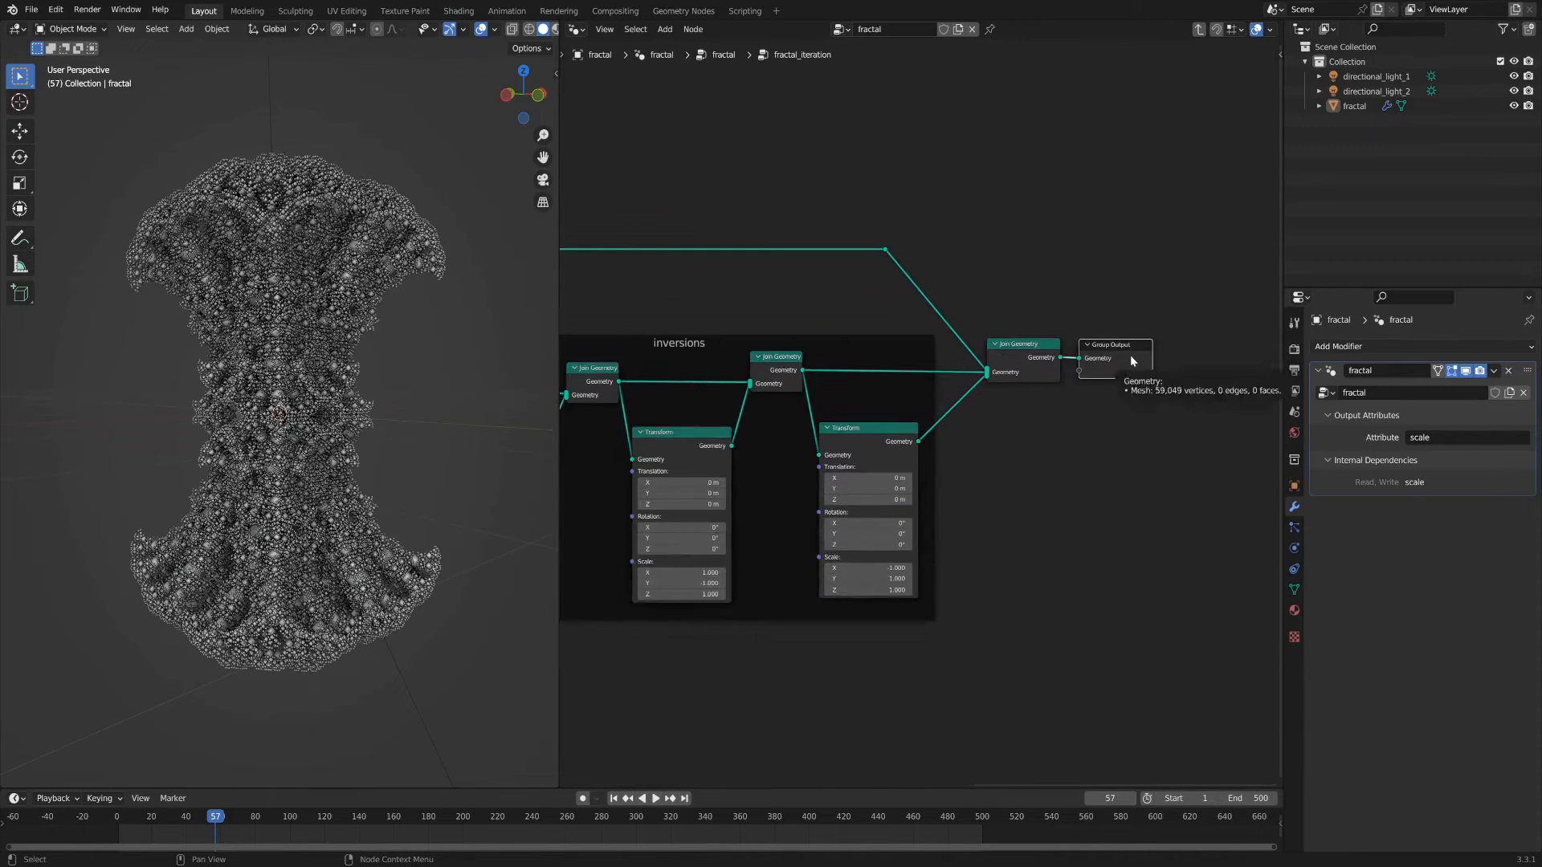
Step: Leave the group, duplicate the last fractal_iteration node, and chain the copy after it inside the fractal iterations frame
{"action": "key", "text": "Tab"}
{"action": "scroll", "coordinate": [960, 412], "scroll_direction": "down", "scroll_amount": 1}
{"action": "scroll", "coordinate": [960, 413], "scroll_direction": "up", "scroll_amount": 1}
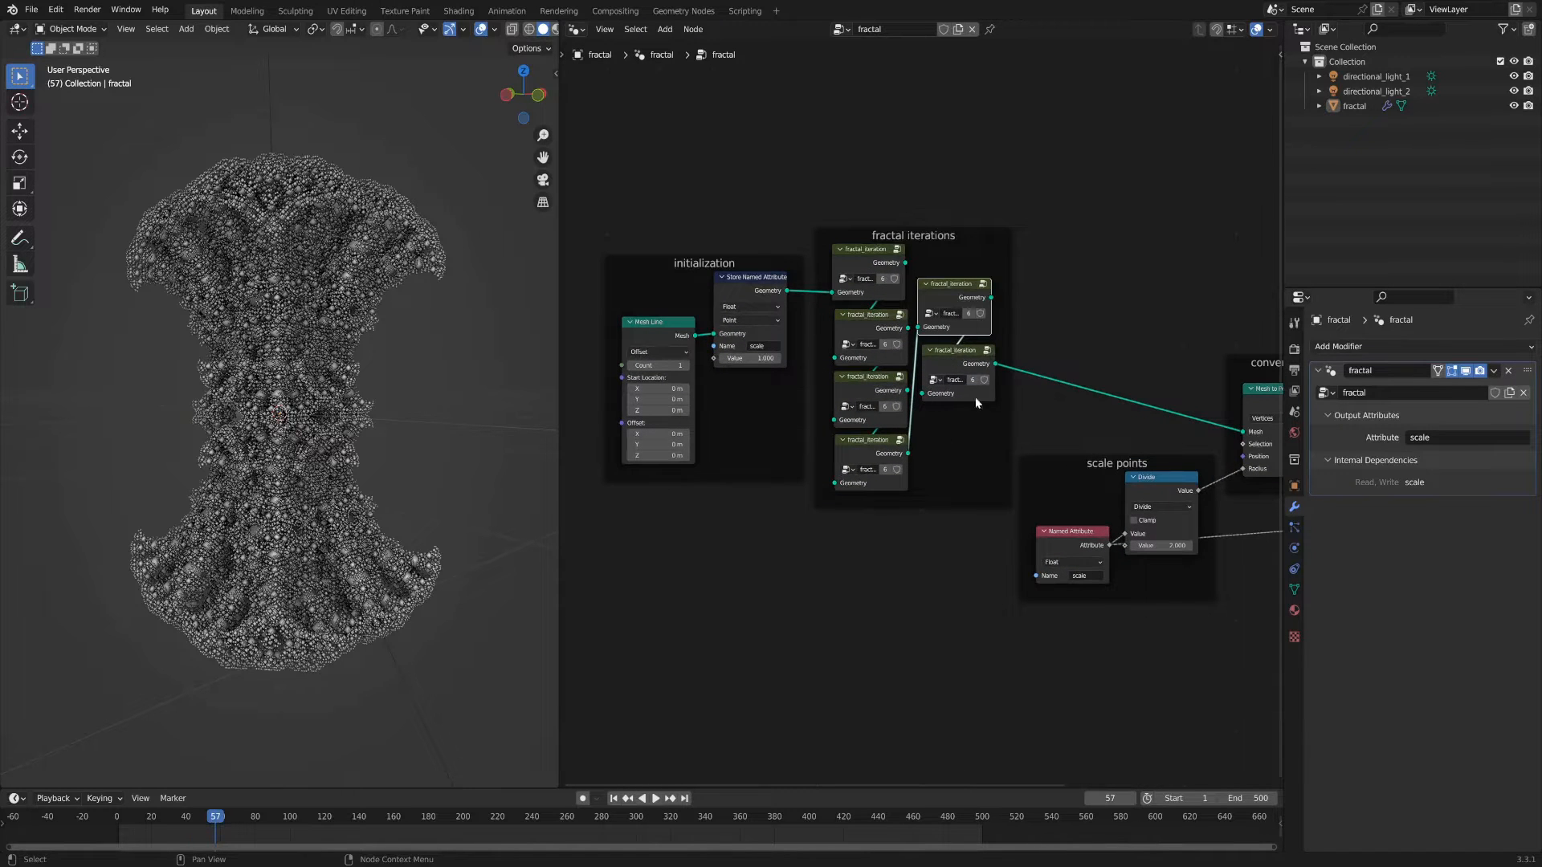
{"action": "scroll", "coordinate": [974, 392], "scroll_direction": "up", "scroll_amount": 2}
{"action": "left_click", "coordinate": [961, 339]}
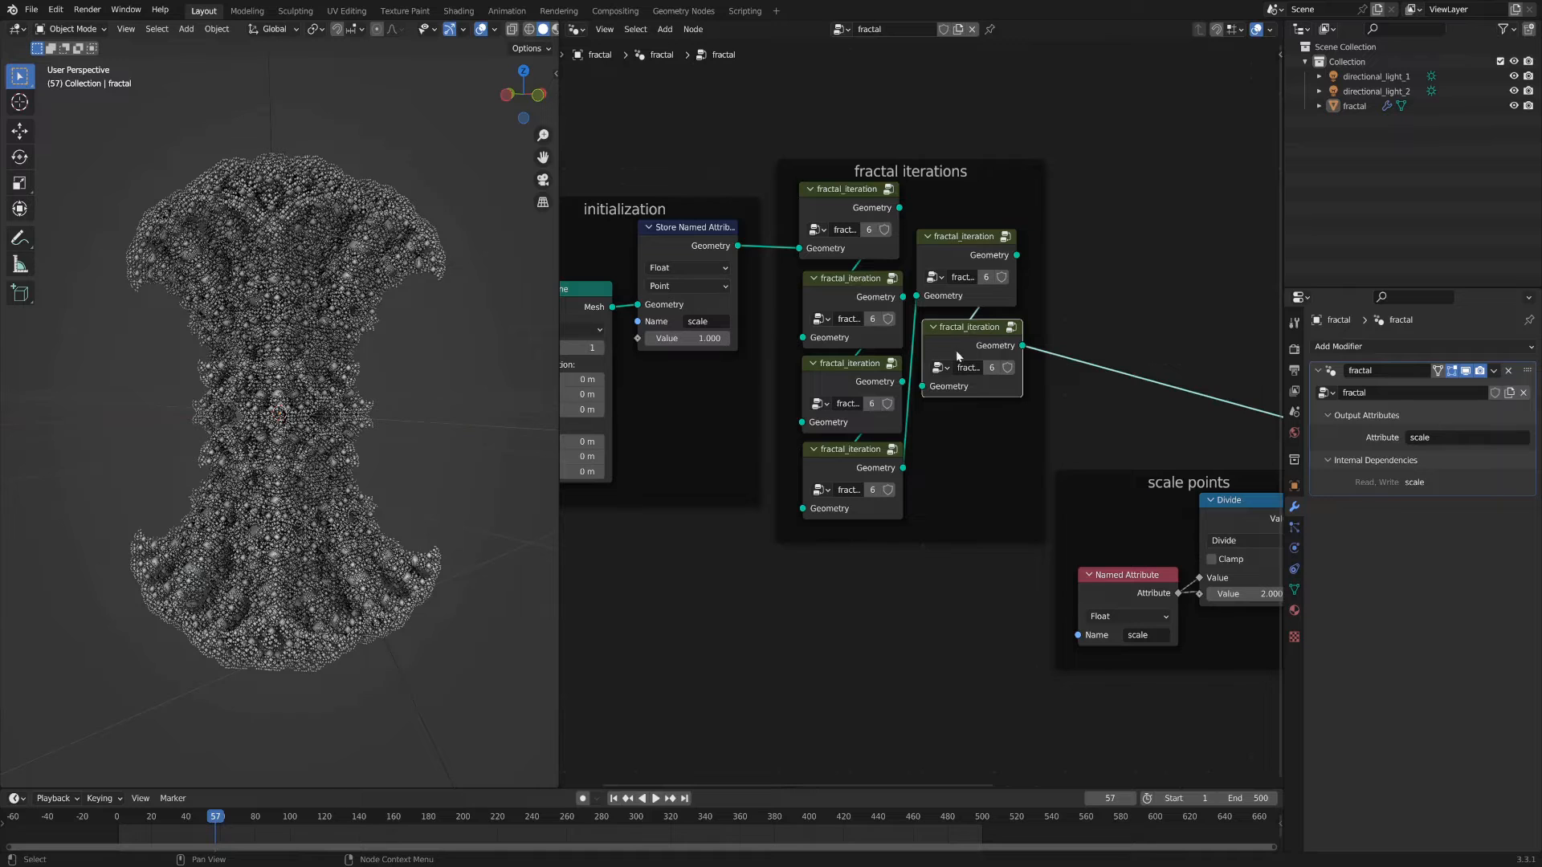
{"action": "key", "text": "shift+d"}
{"action": "left_click", "coordinate": [1116, 363]}
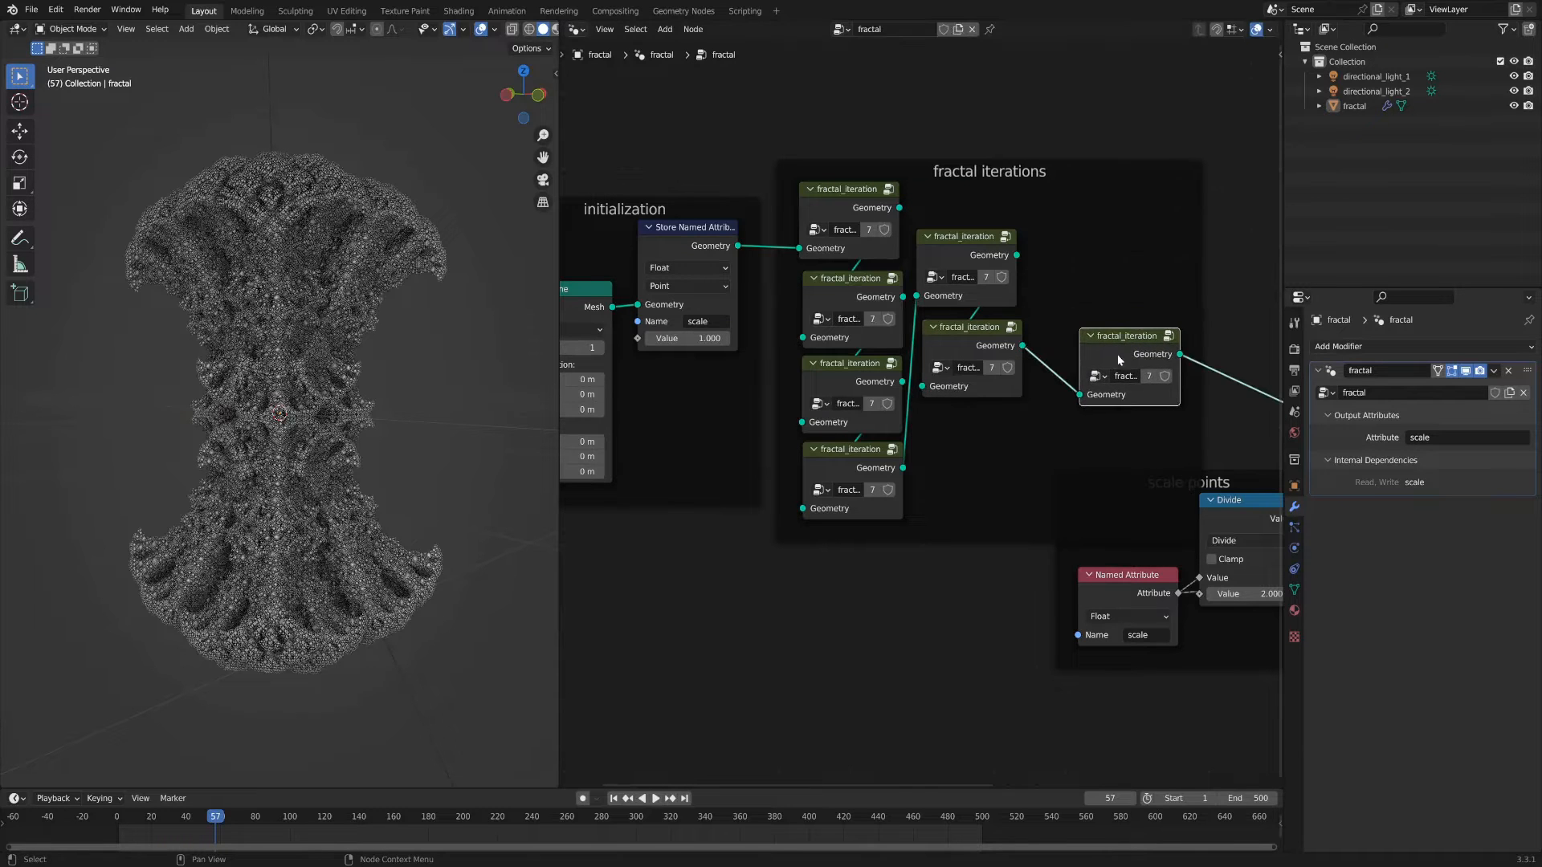
{"action": "left_click_drag", "start_coordinate": [1118, 359], "coordinate": [966, 450]}
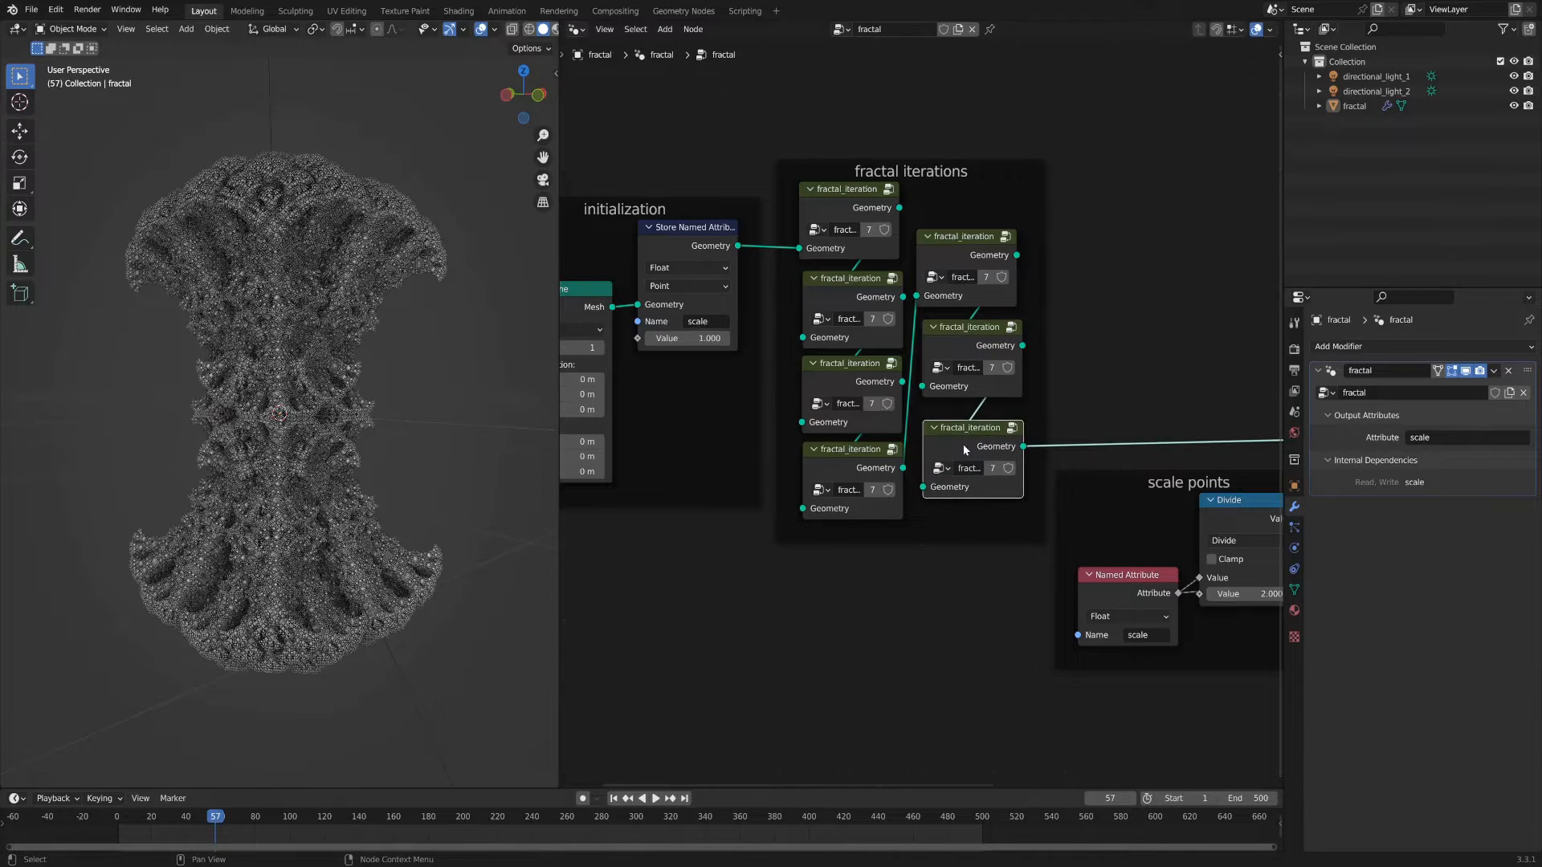
Step: Review the path from the fractal iterations through Mesh to Points and Set Material to the Group Output
{"action": "scroll", "coordinate": [965, 450], "scroll_direction": "down", "scroll_amount": 3}
{"action": "middle_click_drag", "start_coordinate": [1184, 396], "coordinate": [880, 355]}
{"action": "scroll", "coordinate": [881, 355], "scroll_direction": "down", "scroll_amount": 2}
{"action": "scroll", "coordinate": [826, 363], "scroll_direction": "up", "scroll_amount": 2}
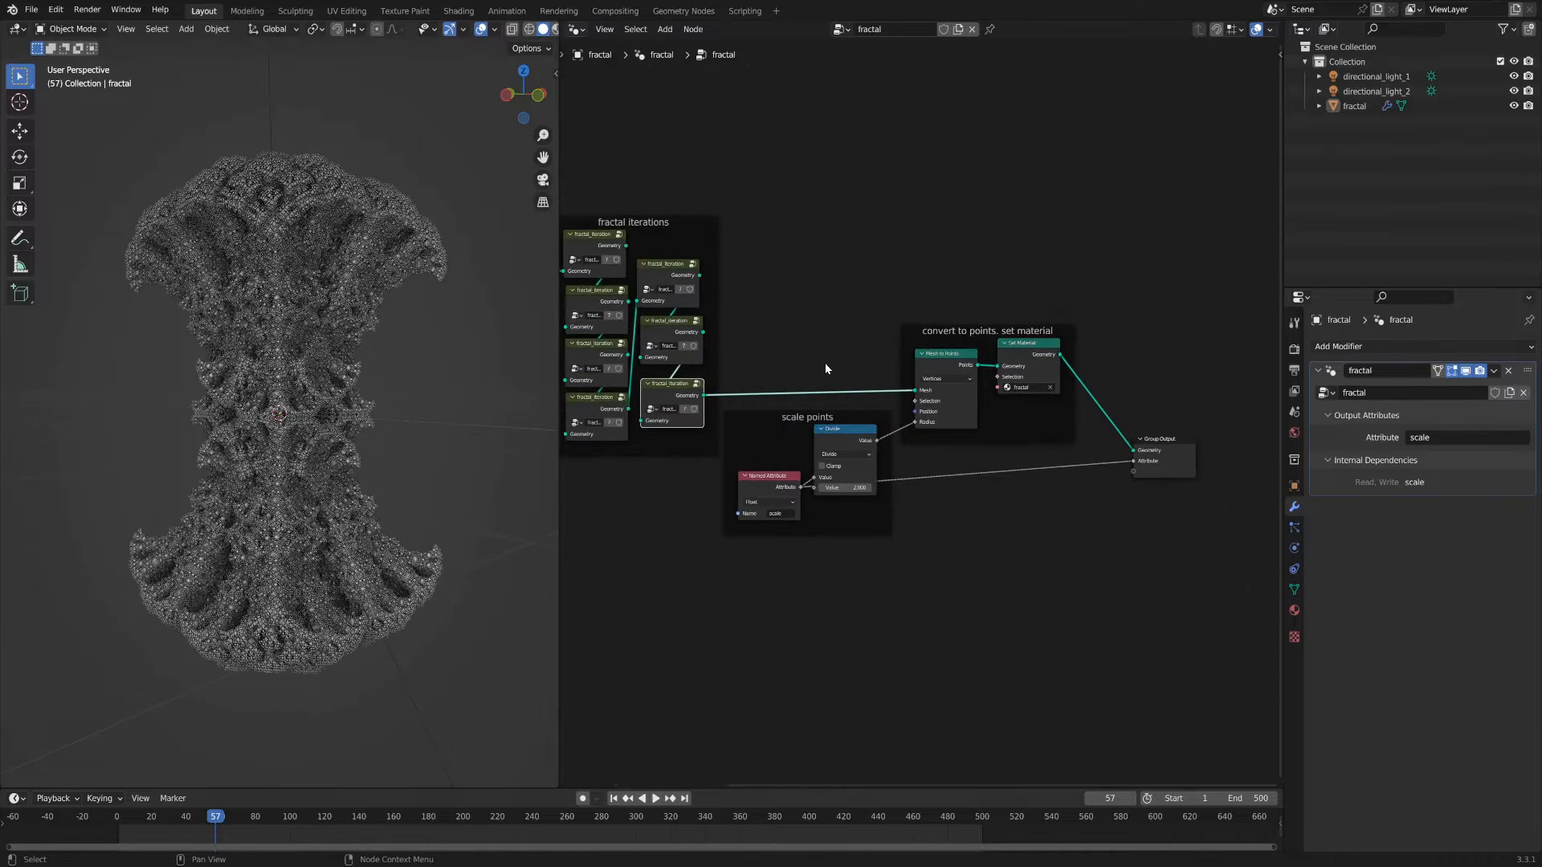
{"action": "middle_click_drag", "start_coordinate": [1033, 490], "coordinate": [909, 500]}
{"action": "scroll", "coordinate": [909, 500], "scroll_direction": "up", "scroll_amount": 2}
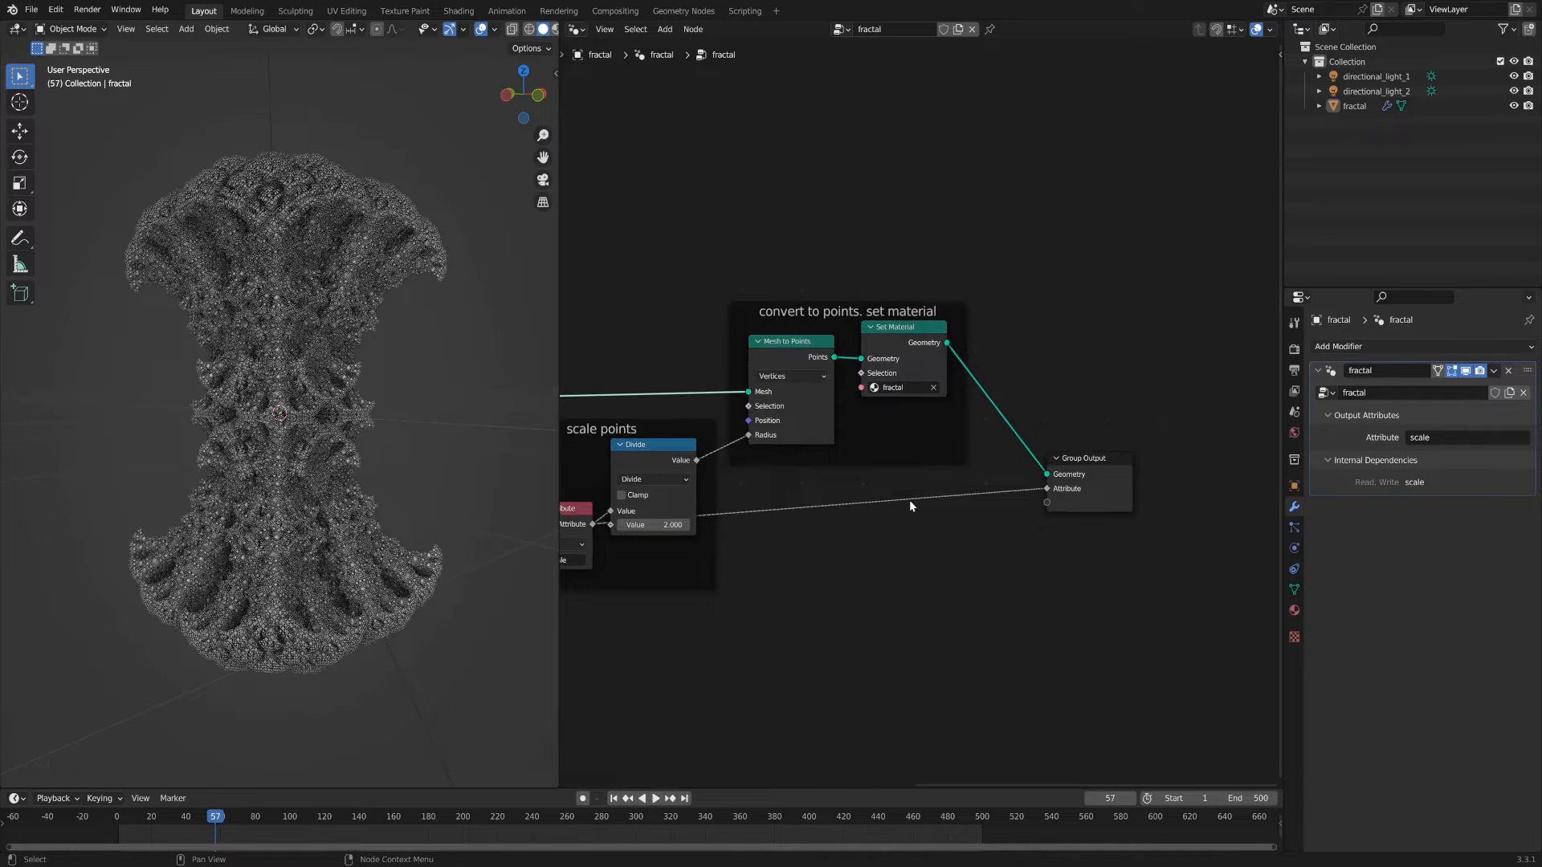
{"action": "middle_click_drag", "start_coordinate": [865, 474], "coordinate": [958, 476]}
Step: Select the Set Material node and switch the 3D viewport to rendered shading
{"action": "left_click_drag", "start_coordinate": [987, 333], "coordinate": [993, 334]}
{"action": "key", "text": "z"}
{"action": "left_click", "coordinate": [326, 389]}
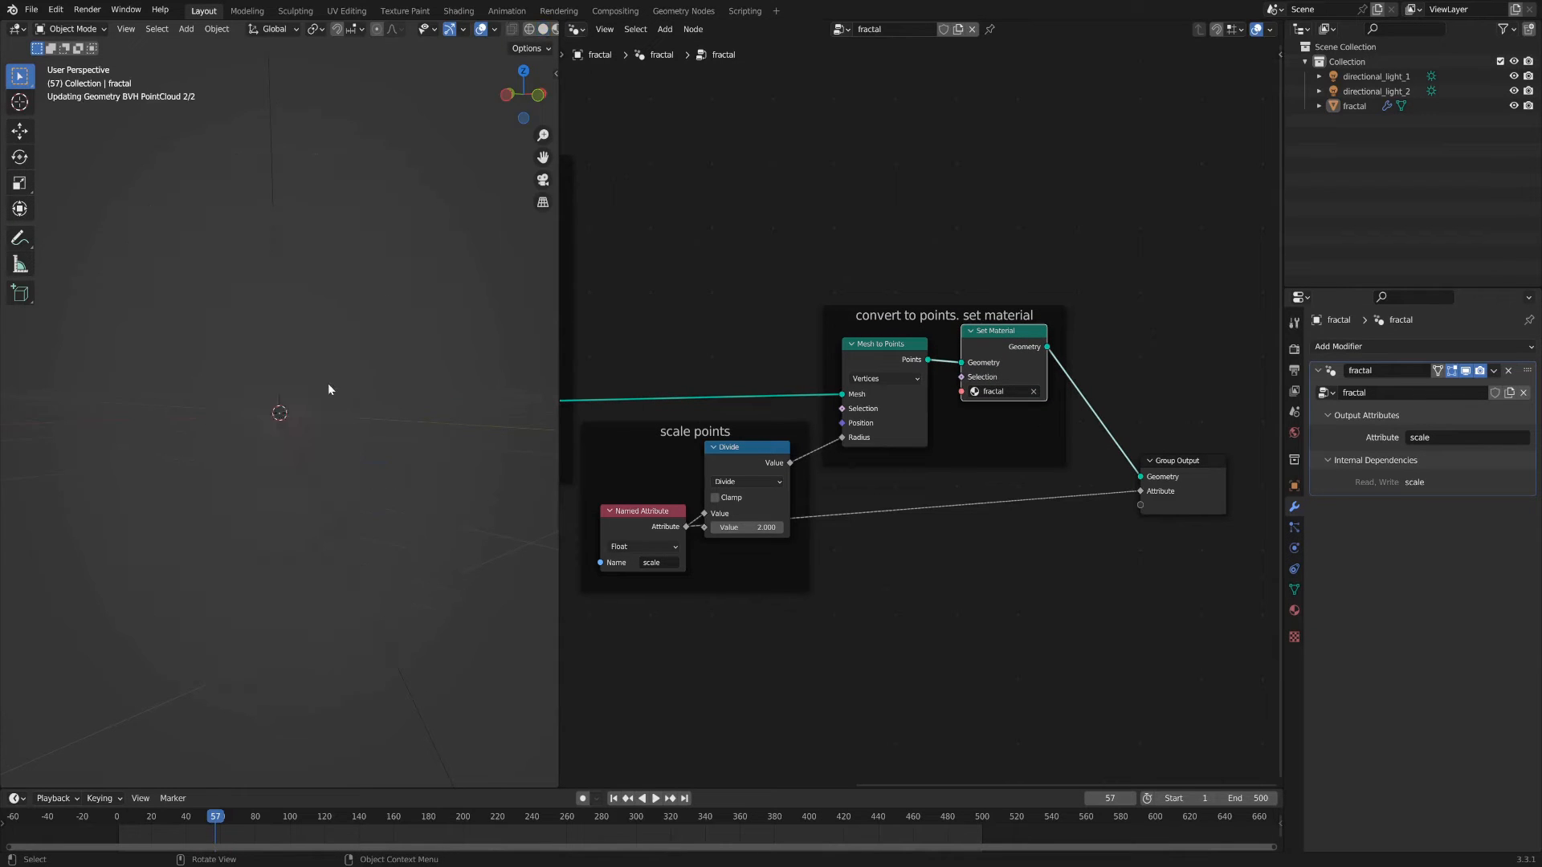
Step: Examine how the scale Named Attribute feeds the point radius through Divide and the Group Output's Attribute socket
{"action": "middle_click_drag", "start_coordinate": [763, 223], "coordinate": [893, 166]}
{"action": "scroll", "coordinate": [838, 448], "scroll_direction": "down", "scroll_amount": 1}
{"action": "scroll", "coordinate": [838, 448], "scroll_direction": "up", "scroll_amount": 2}
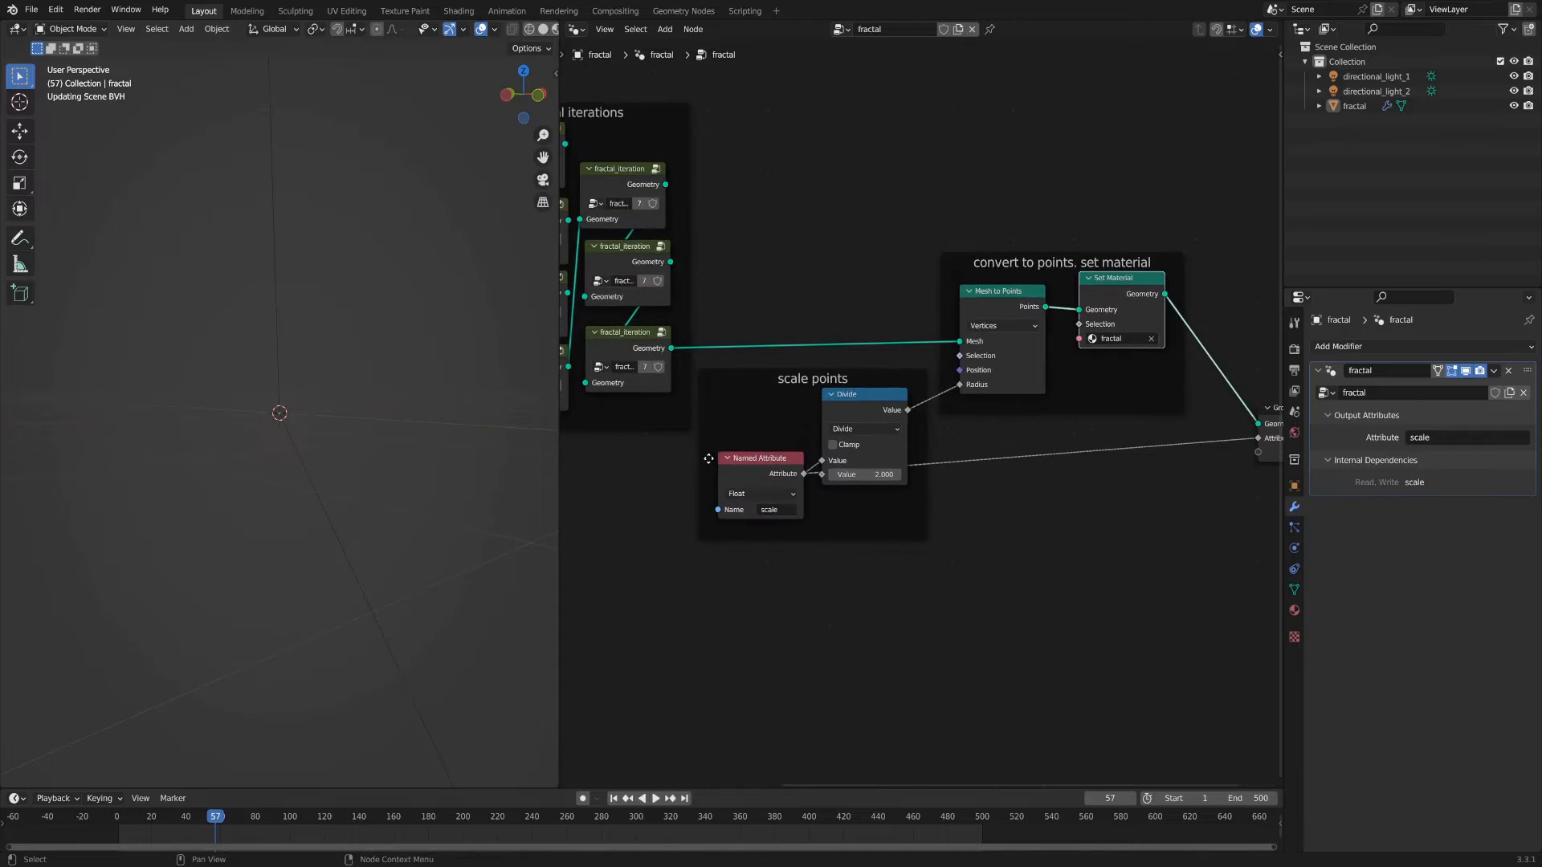
{"action": "left_click_drag", "start_coordinate": [759, 454], "coordinate": [743, 480]}
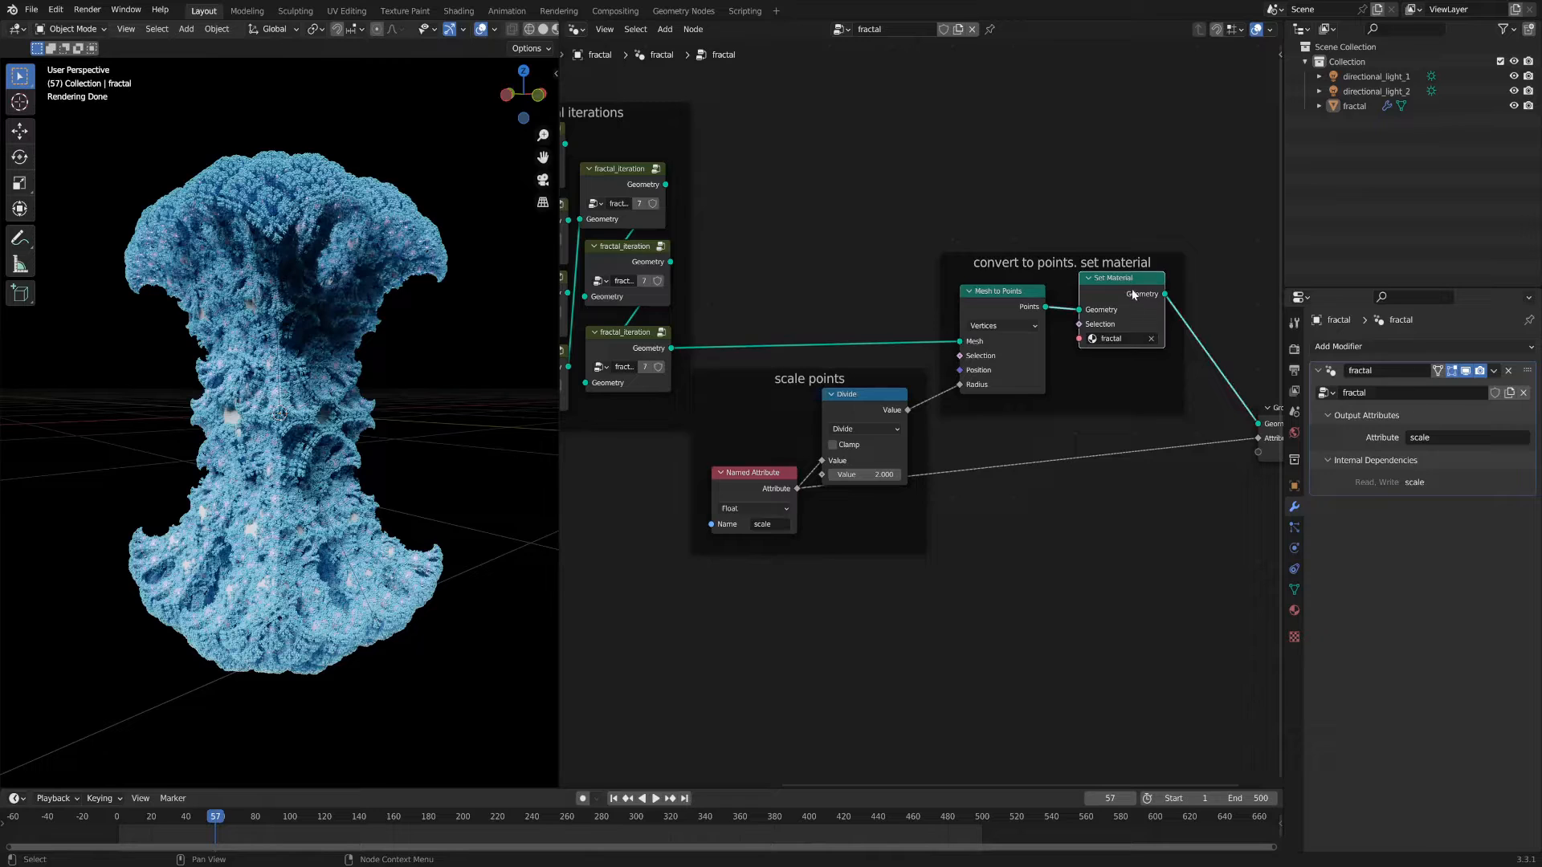
{"action": "middle_click_drag", "start_coordinate": [1124, 441], "coordinate": [1038, 416]}
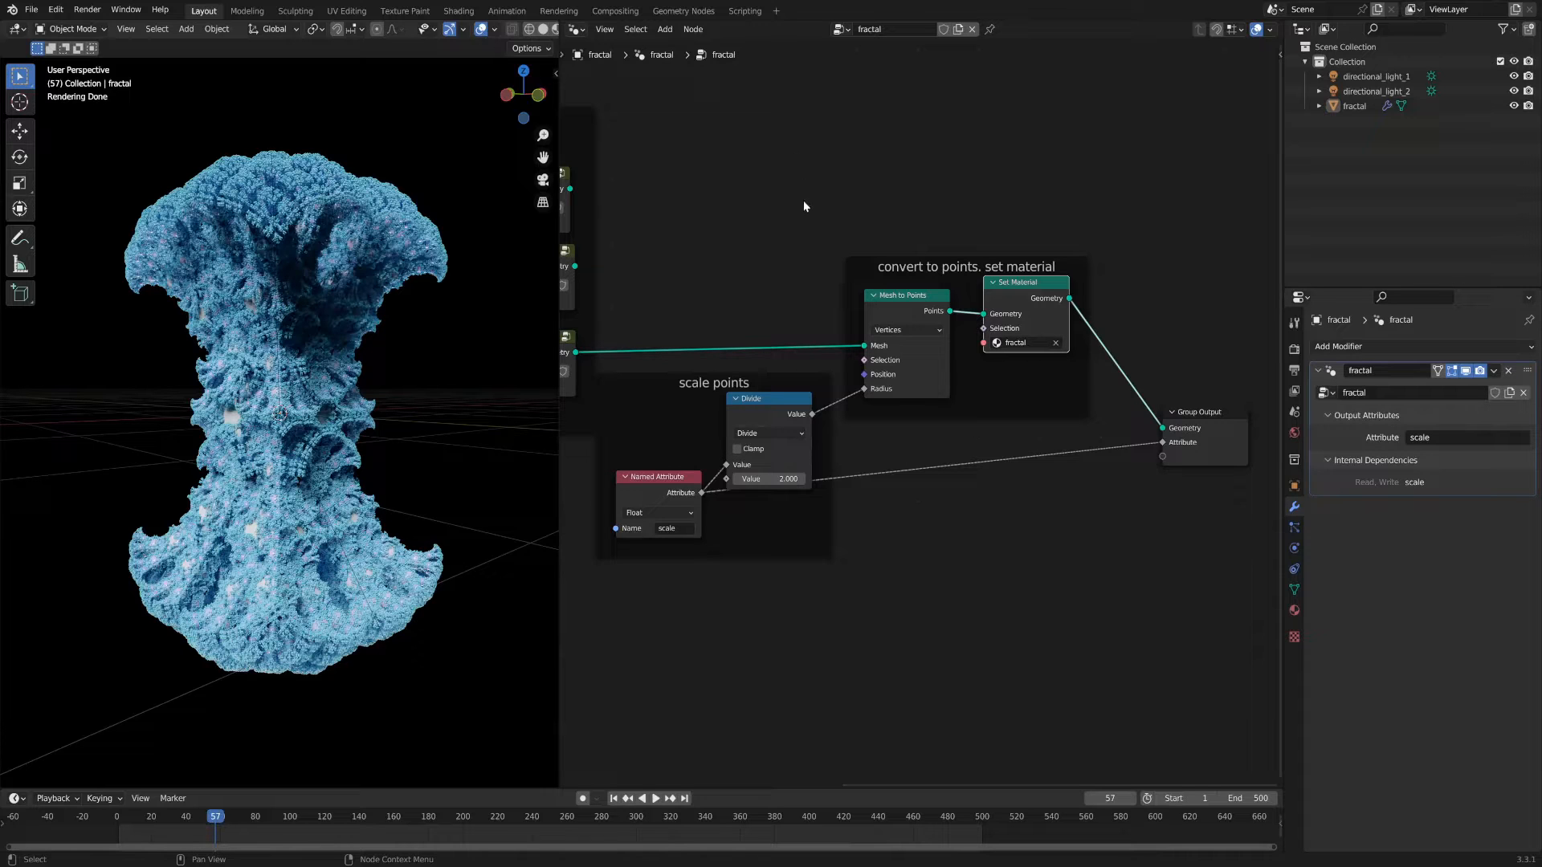
{"action": "middle_click_drag", "start_coordinate": [669, 107], "coordinate": [683, 117]}
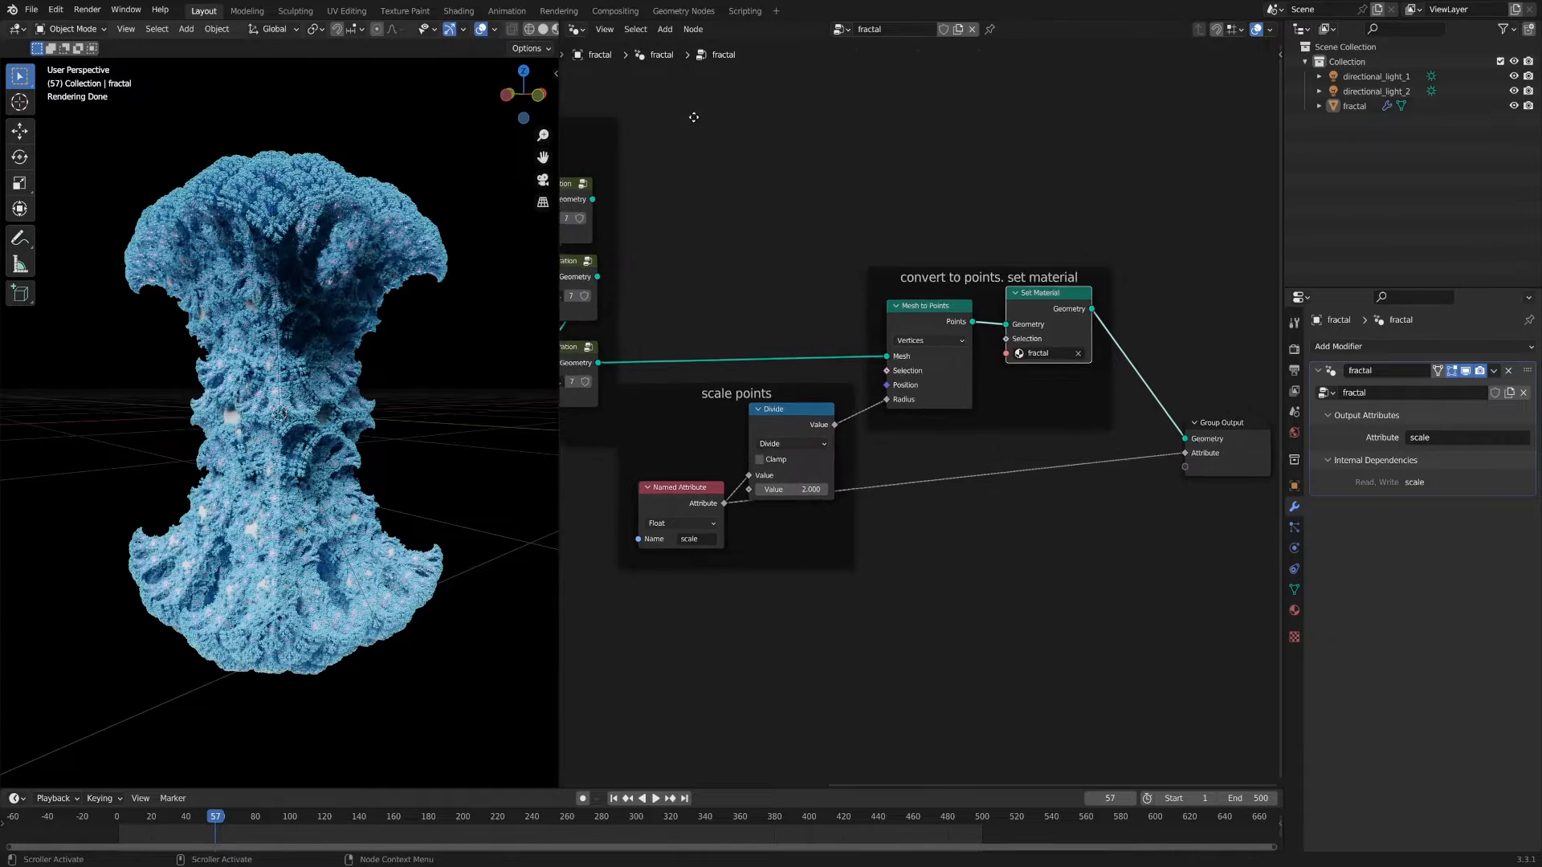
Step: Change the node editor to the Shader Editor and frame the whole fractal material node tree
{"action": "scroll", "coordinate": [683, 117], "scroll_direction": "down", "scroll_amount": 2}
{"action": "left_click", "coordinate": [576, 29]}
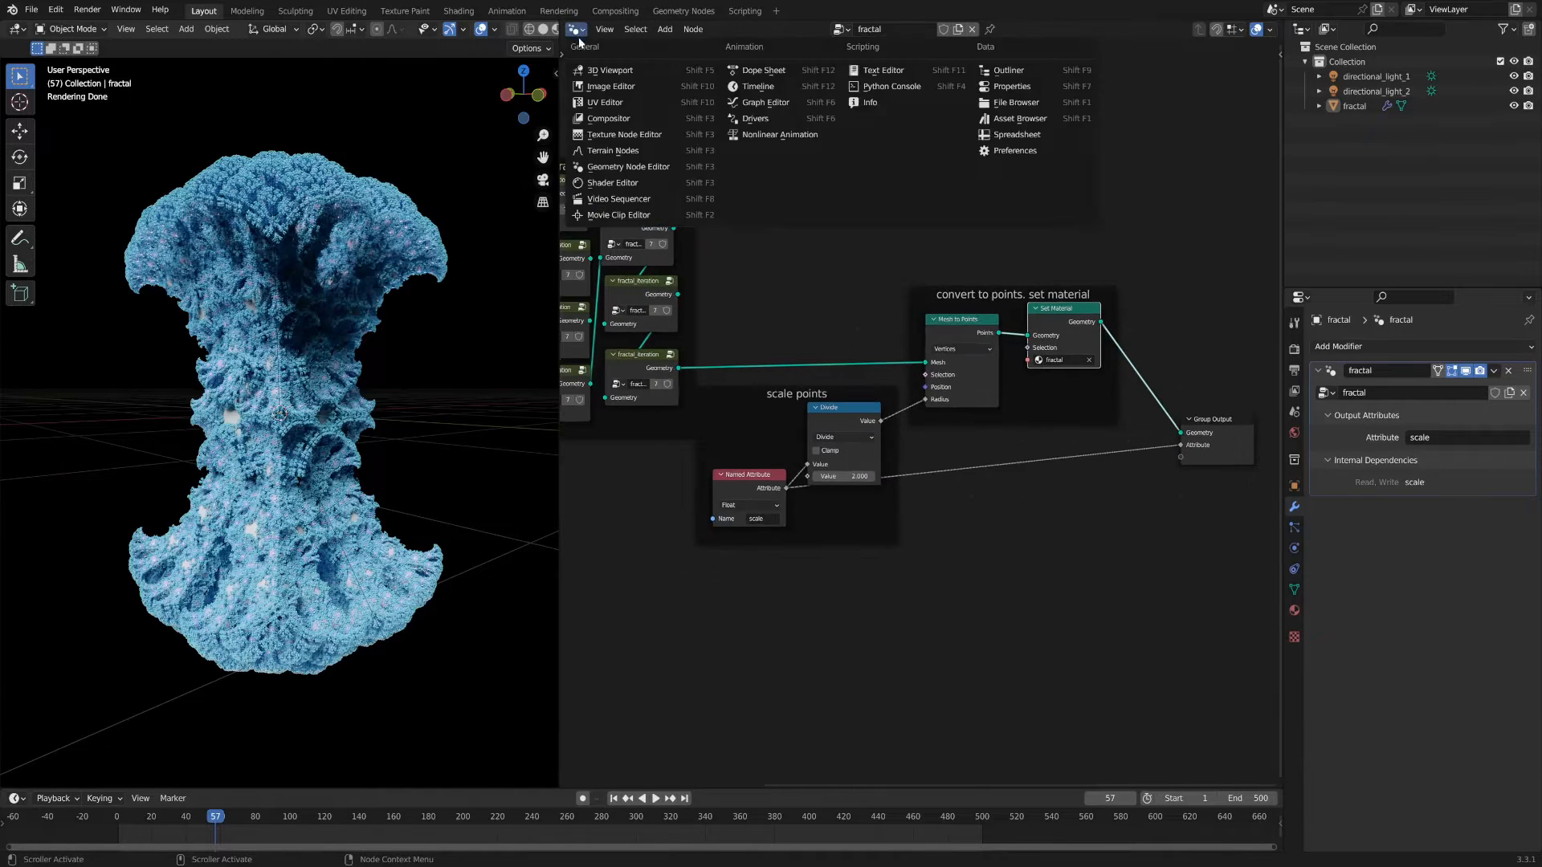
{"action": "left_click", "coordinate": [599, 181]}
{"action": "key", "text": "Home"}
{"action": "scroll", "coordinate": [878, 165], "scroll_direction": "down", "scroll_amount": 3}
{"action": "scroll", "coordinate": [865, 148], "scroll_direction": "up", "scroll_amount": 3}
{"action": "middle_click_drag", "start_coordinate": [858, 167], "coordinate": [892, 155]}
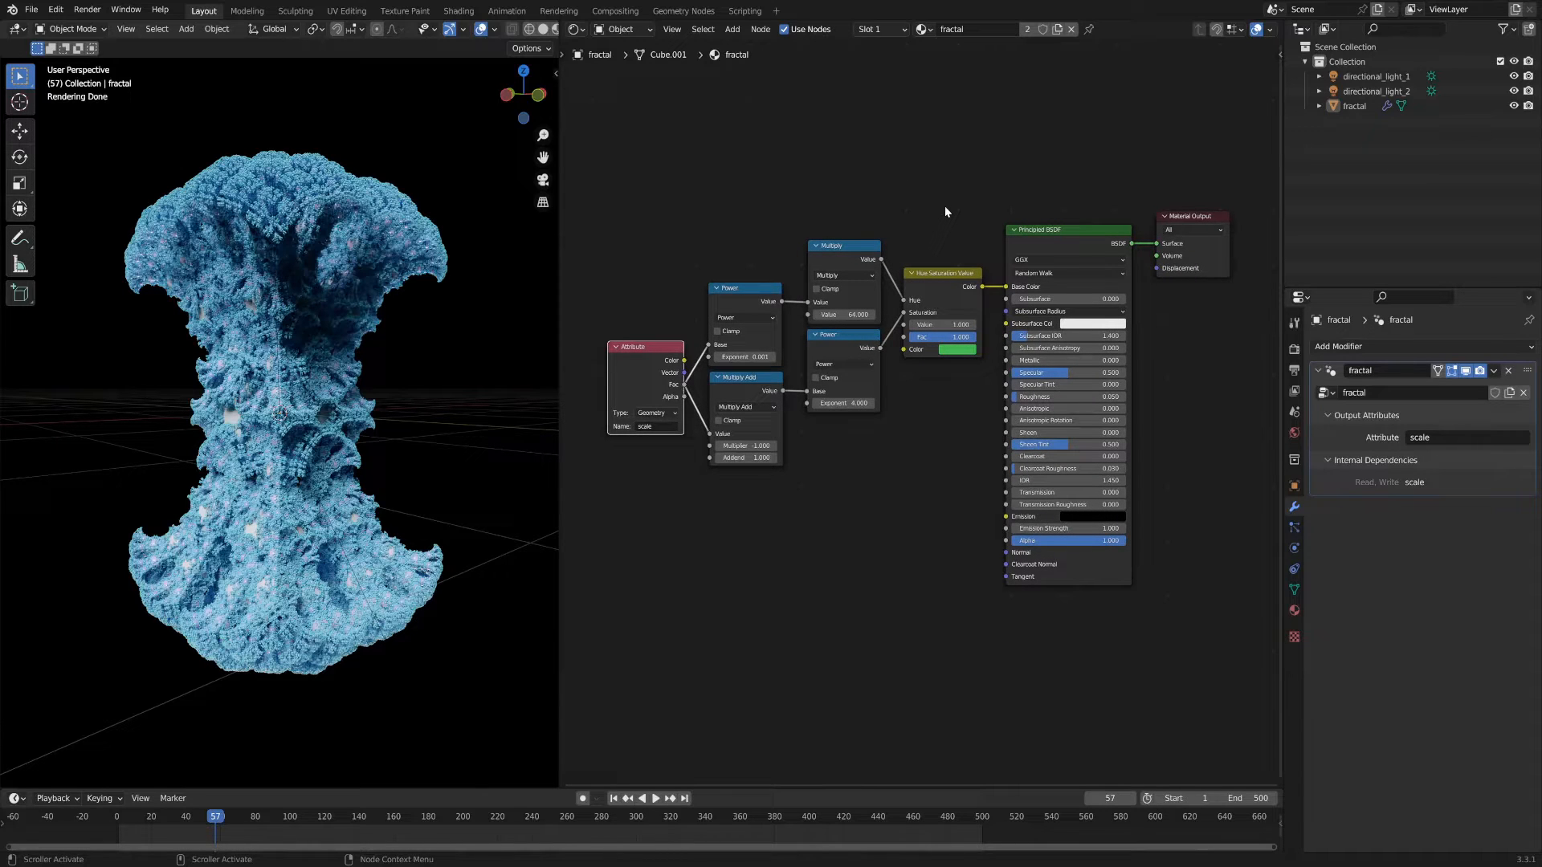
Step: Examine the material's chain from the scale Attribute node through the math and Hue Saturation Value nodes to Principled BSDF
{"action": "left_click_drag", "start_coordinate": [644, 365], "coordinate": [629, 365]}
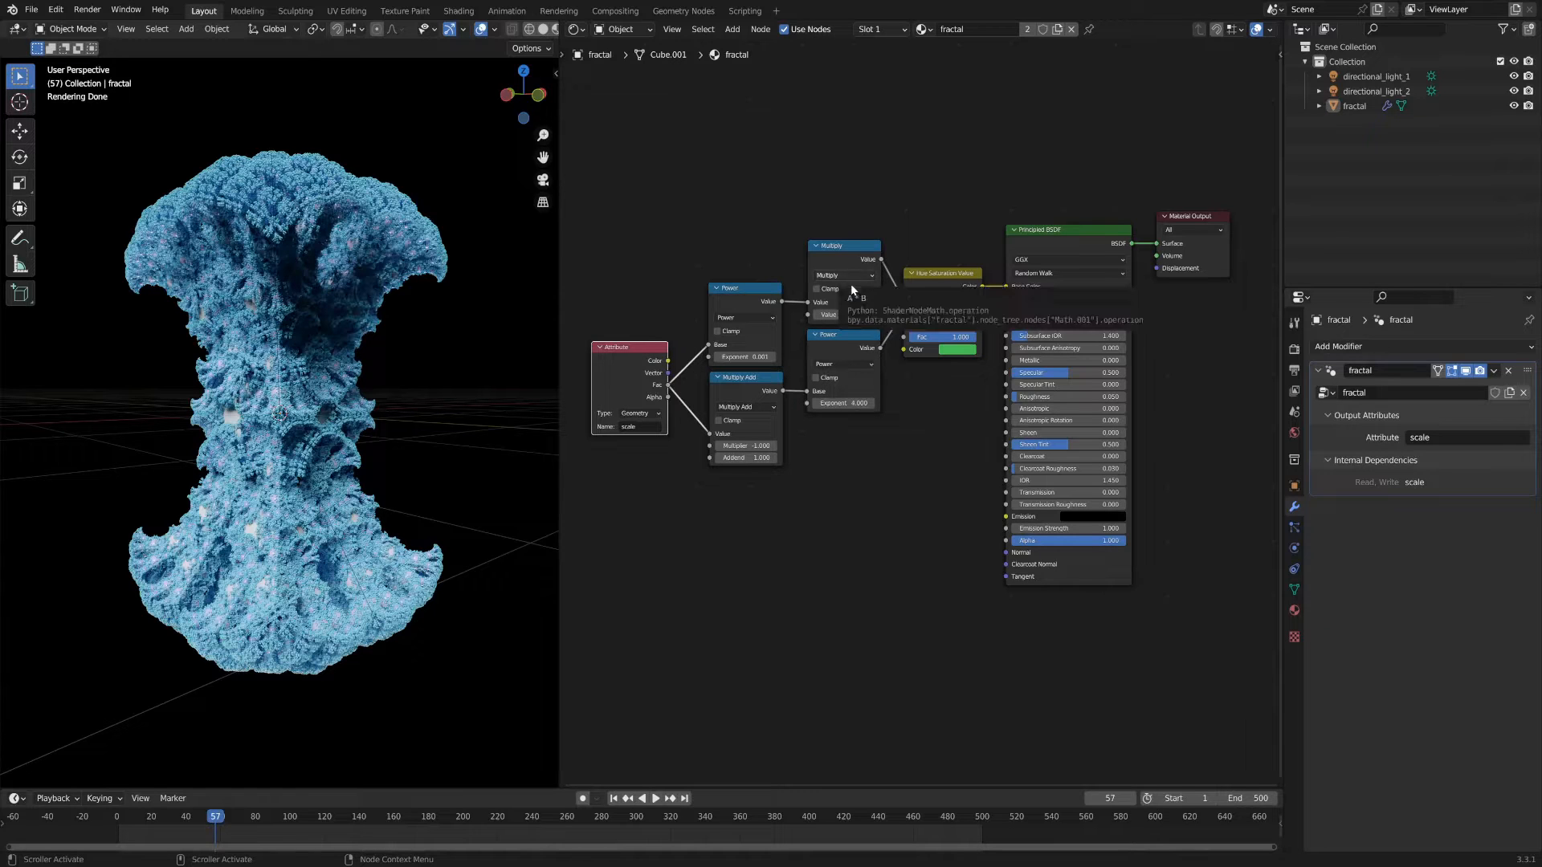
{"action": "left_click_drag", "start_coordinate": [942, 276], "coordinate": [942, 276]}
{"action": "middle_click_drag", "start_coordinate": [885, 417], "coordinate": [816, 469]}
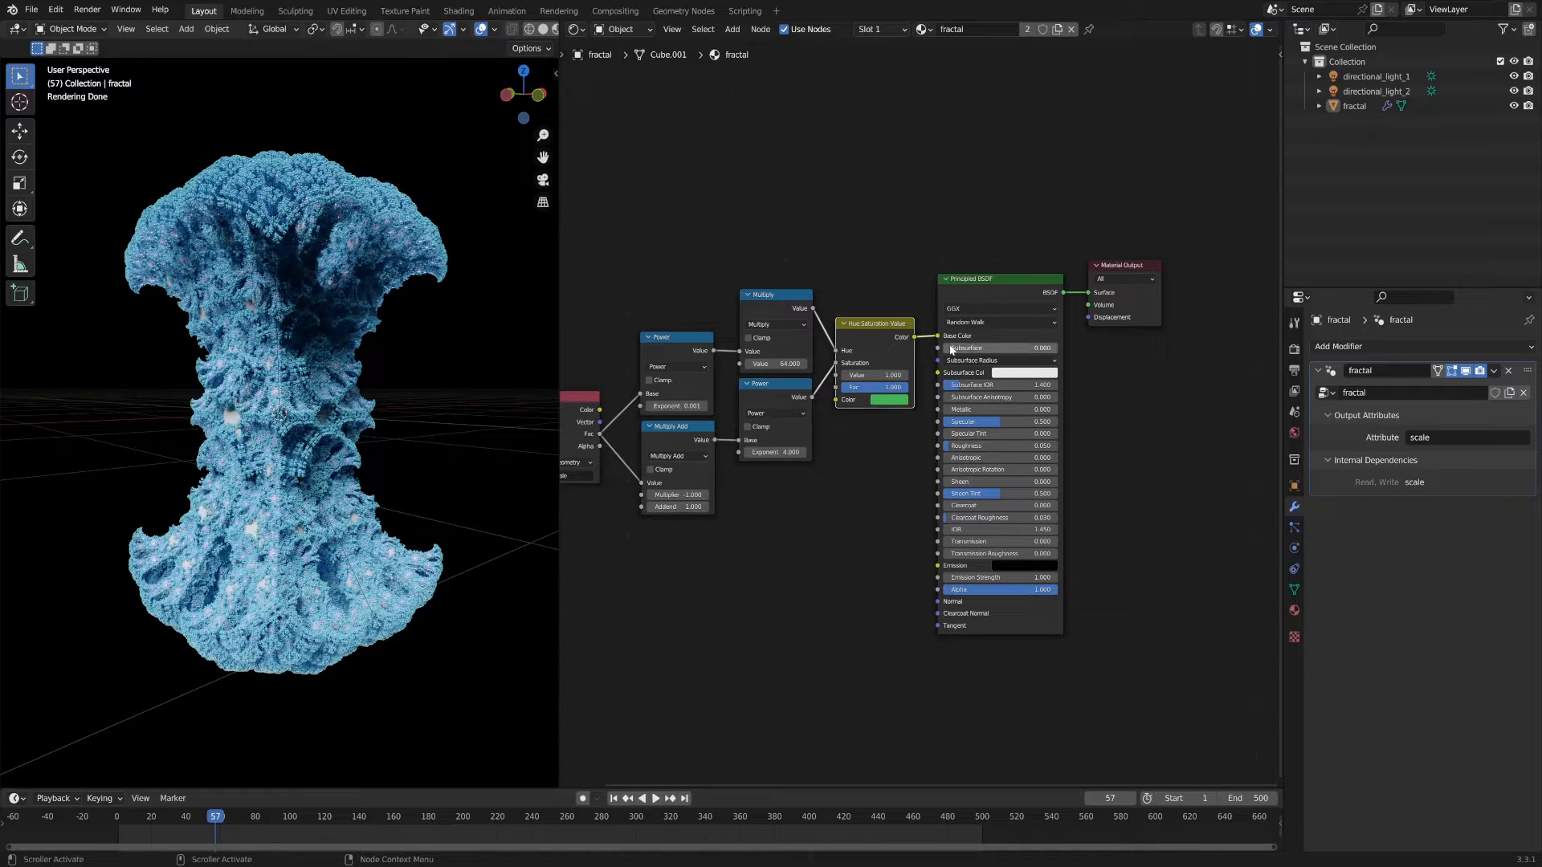
{"action": "scroll", "coordinate": [870, 434], "scroll_direction": "up", "scroll_amount": 2}
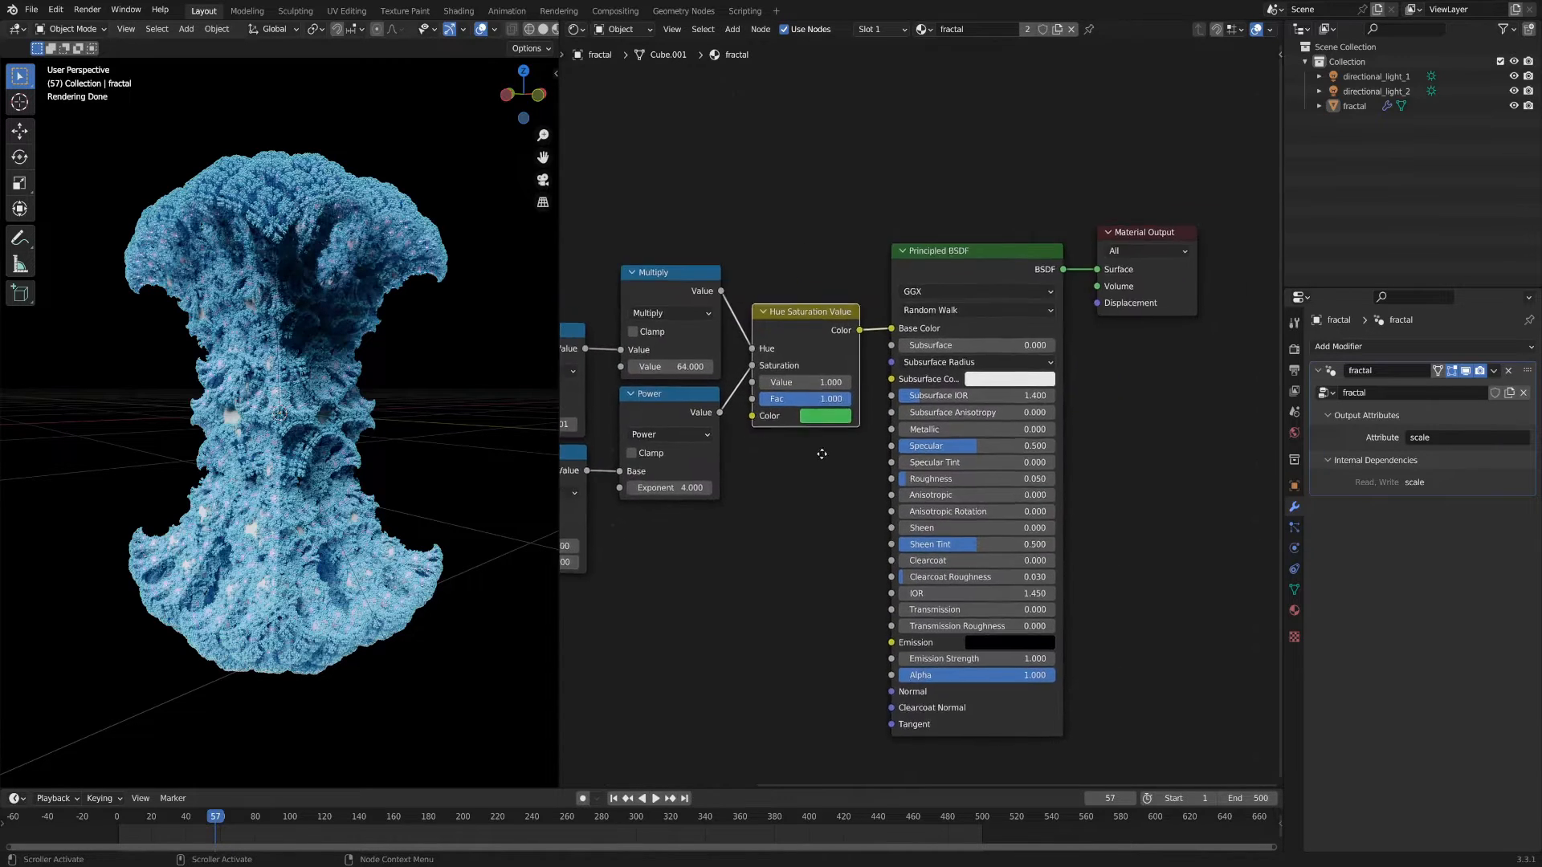
{"action": "left_click_drag", "start_coordinate": [947, 251], "coordinate": [935, 256]}
{"action": "scroll", "coordinate": [858, 174], "scroll_direction": "down", "scroll_amount": 2}
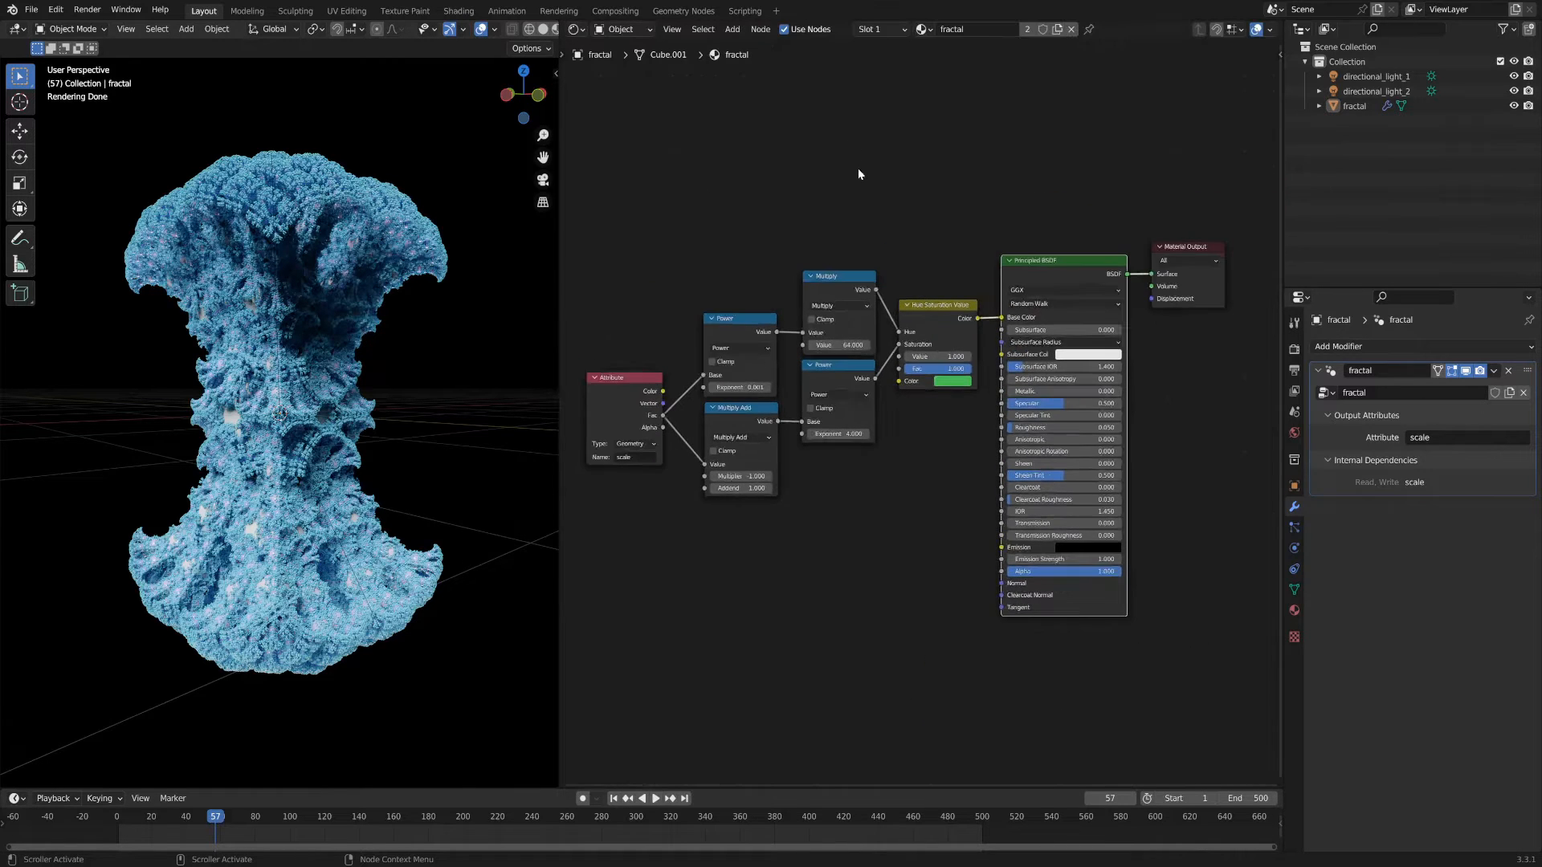
Step: Delete both Power nodes, Multiply, Multiply Add and Hue Saturation Value from the fractal material
{"action": "left_click", "coordinate": [827, 371]}
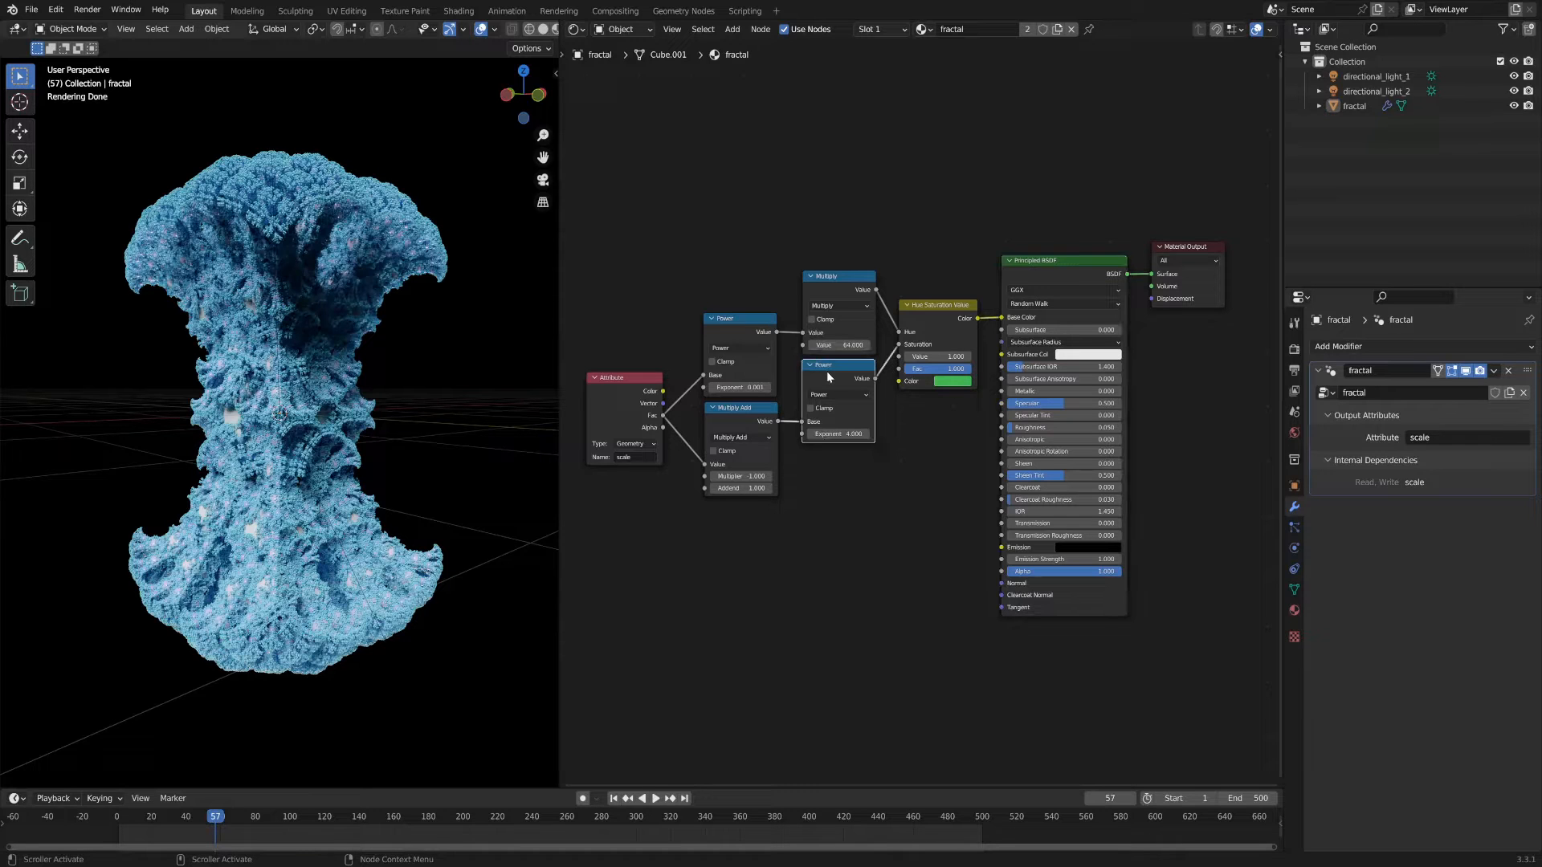
{"action": "left_click", "coordinate": [836, 295], "text": "shift"}
{"action": "left_click", "coordinate": [915, 318], "text": "shift"}
{"action": "left_click", "coordinate": [739, 426], "text": "shift"}
{"action": "left_click", "coordinate": [719, 343], "text": "shift"}
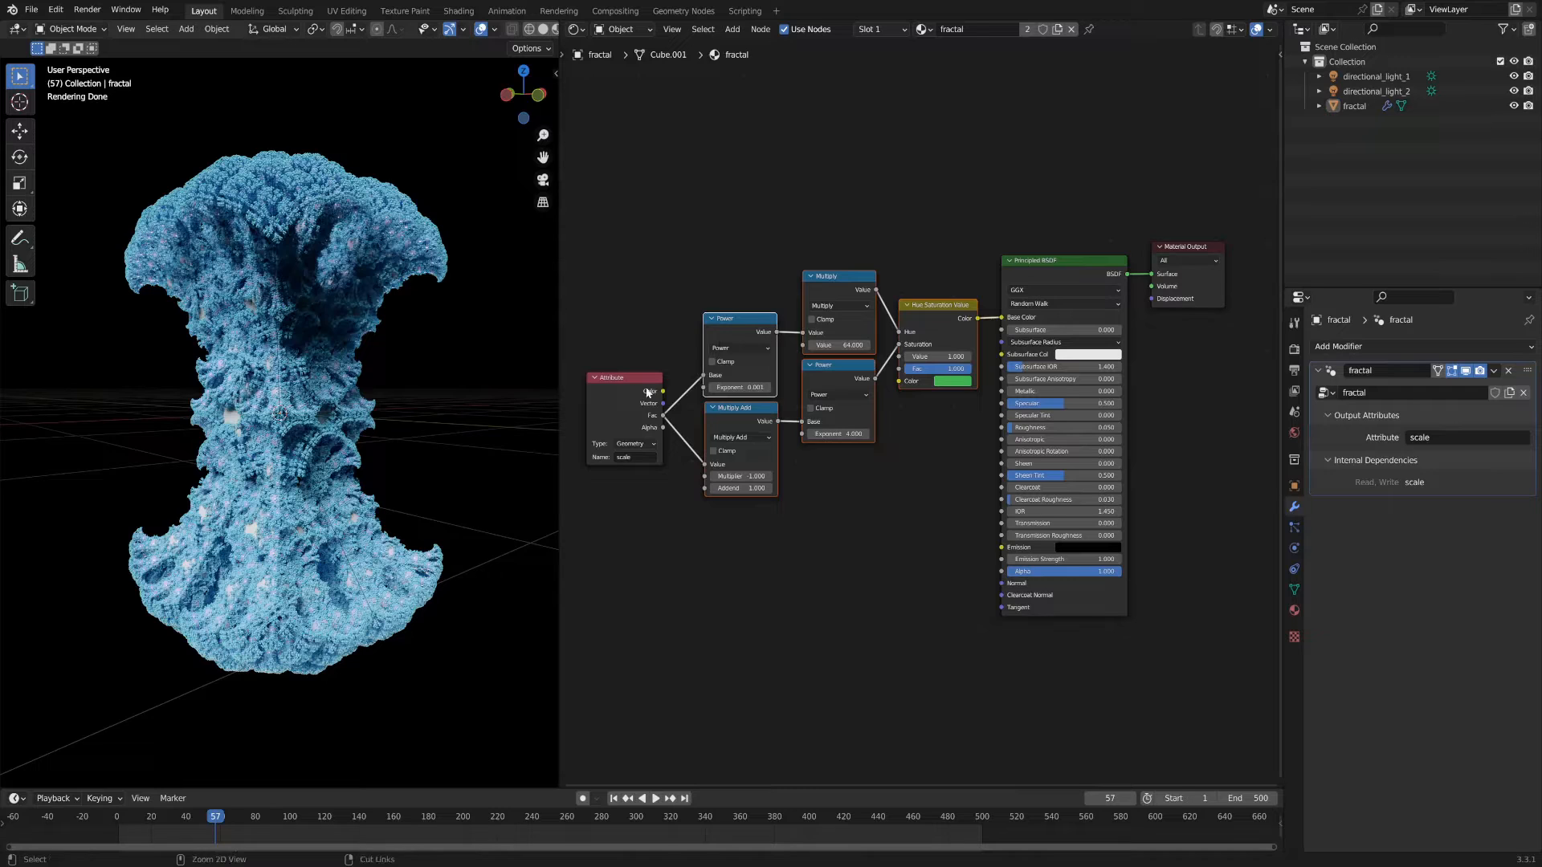
{"action": "key", "text": "ctrl+x"}
Step: Connect the scale Attribute node's Fac output directly to the Principled BSDF Base Color
{"action": "left_click_drag", "start_coordinate": [610, 397], "coordinate": [733, 359]}
{"action": "scroll", "coordinate": [877, 390], "scroll_direction": "up", "scroll_amount": 2}
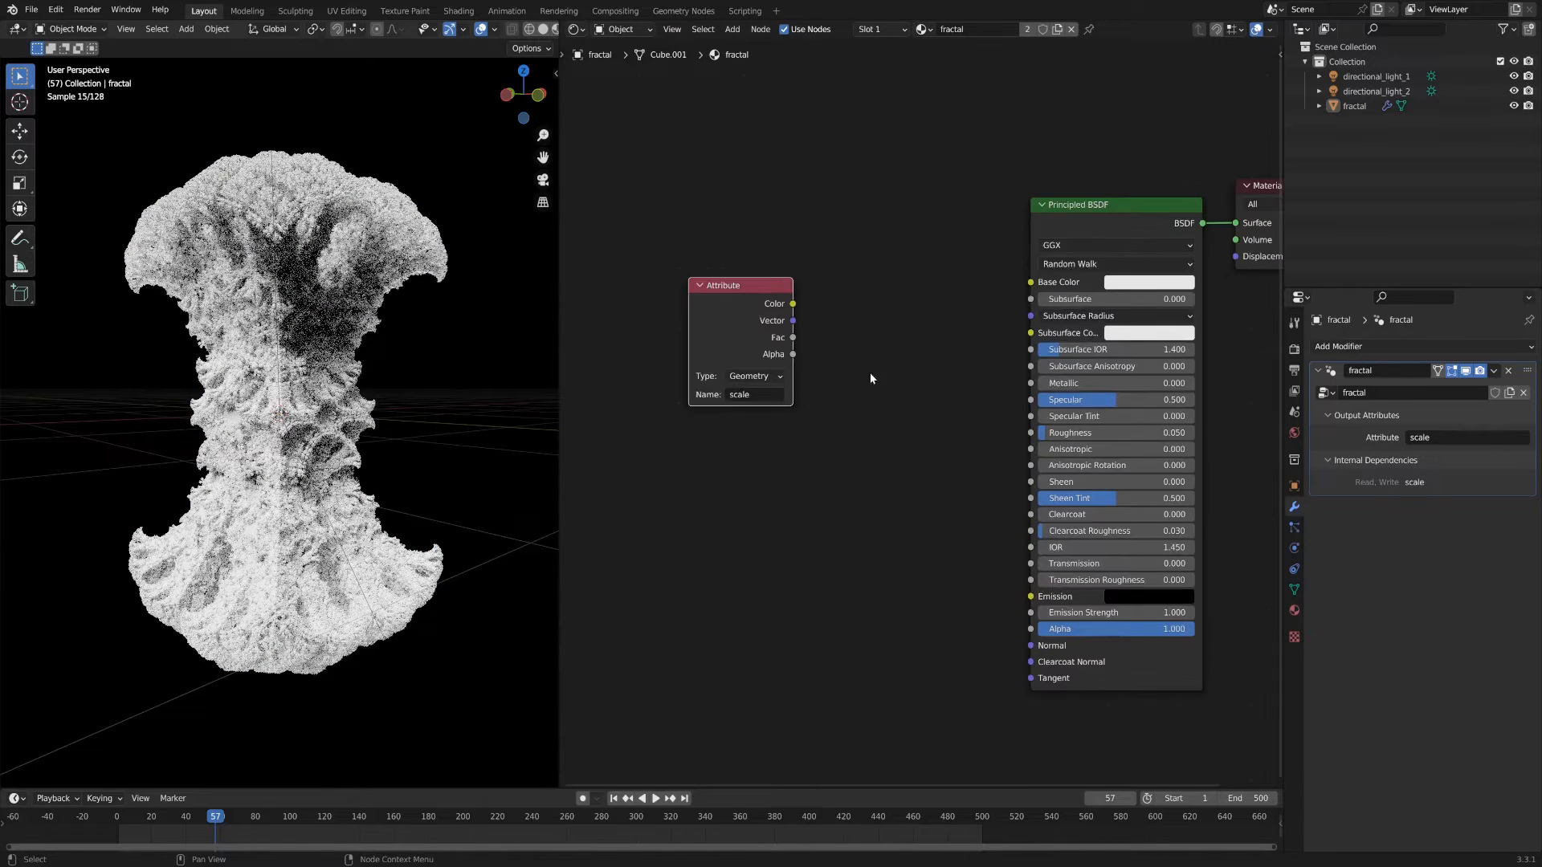
{"action": "left_click_drag", "start_coordinate": [715, 388], "coordinate": [956, 334]}
{"action": "left_click_drag", "start_coordinate": [657, 381], "coordinate": [709, 339]}
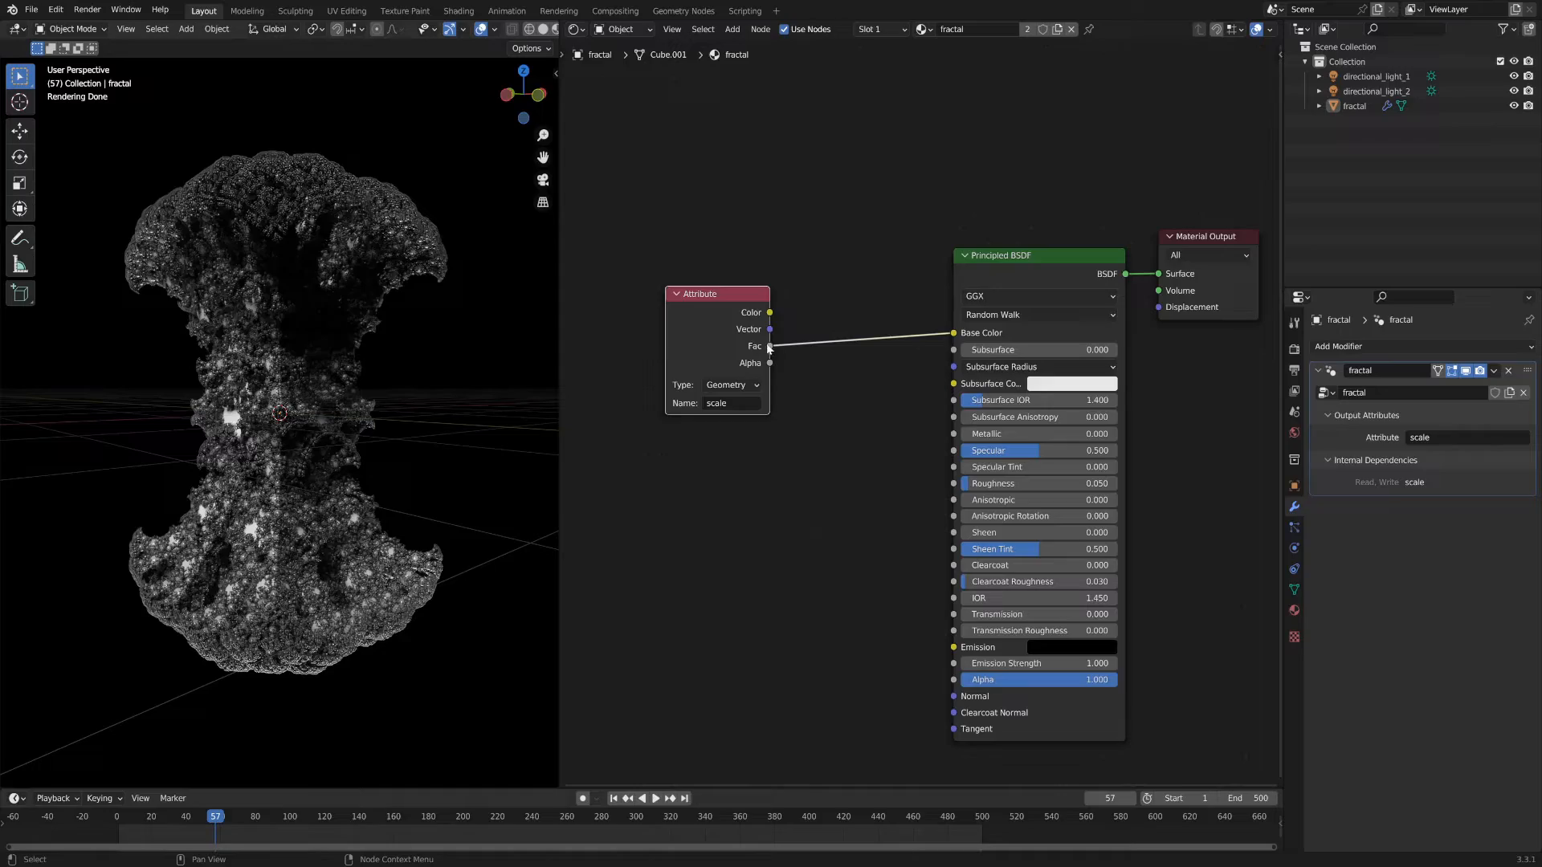
Step: Set the 3D viewport to the left orthographic view and hide the viewport overlays
{"action": "middle_click_drag", "start_coordinate": [365, 463], "coordinate": [394, 480]}
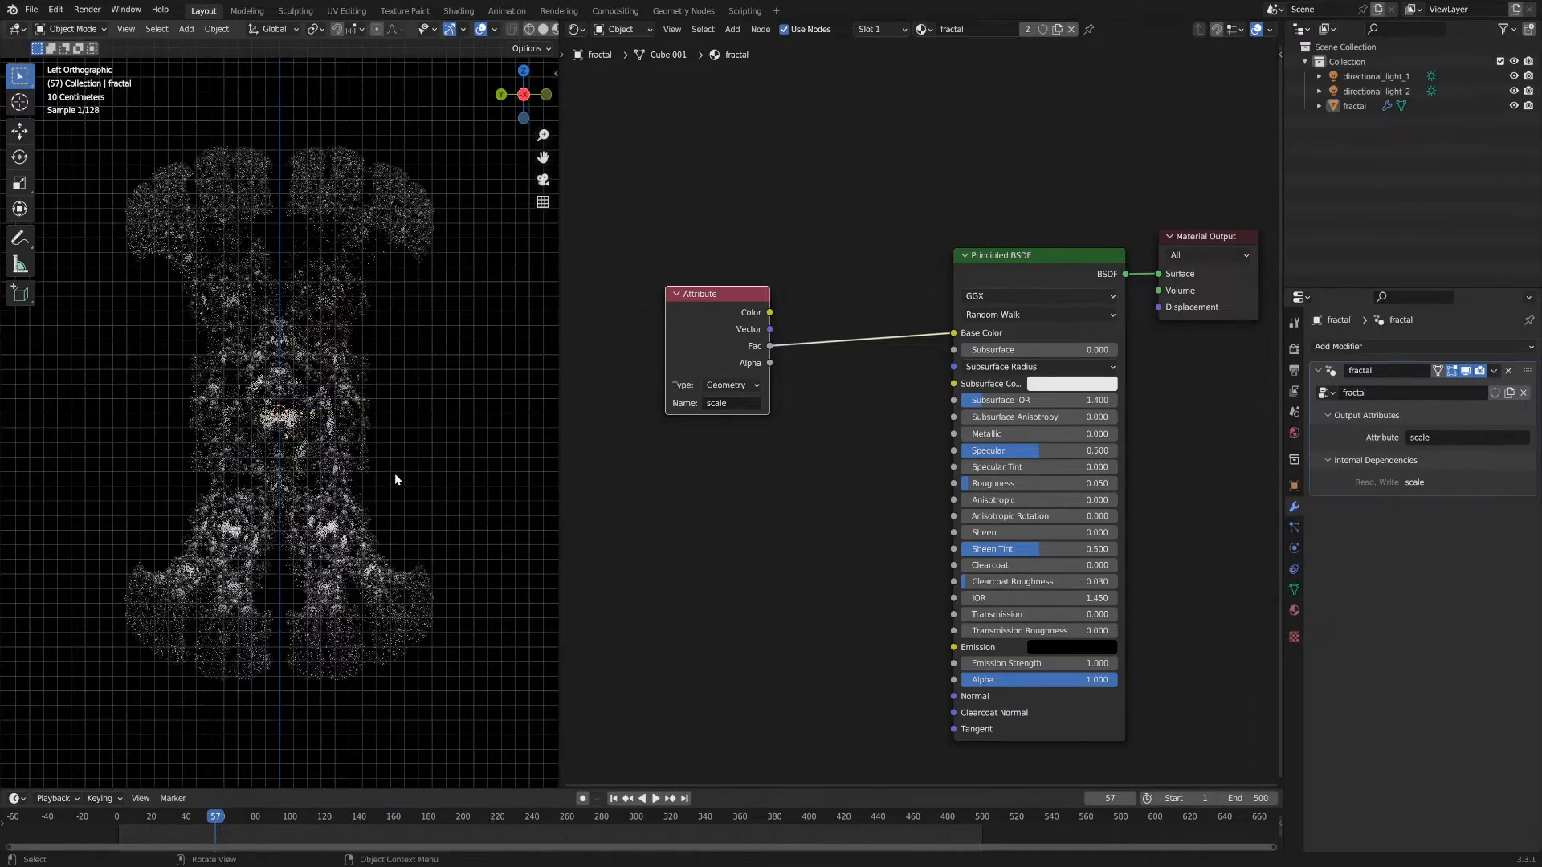
{"action": "left_click", "coordinate": [482, 30]}
{"action": "middle_click_drag", "start_coordinate": [374, 399], "coordinate": [358, 453]}
Step: Examine the rendered fractal's grayscale shading on large and small spheres, as driven by the scale attribute
{"action": "scroll", "coordinate": [358, 453], "scroll_direction": "up", "scroll_amount": 5}
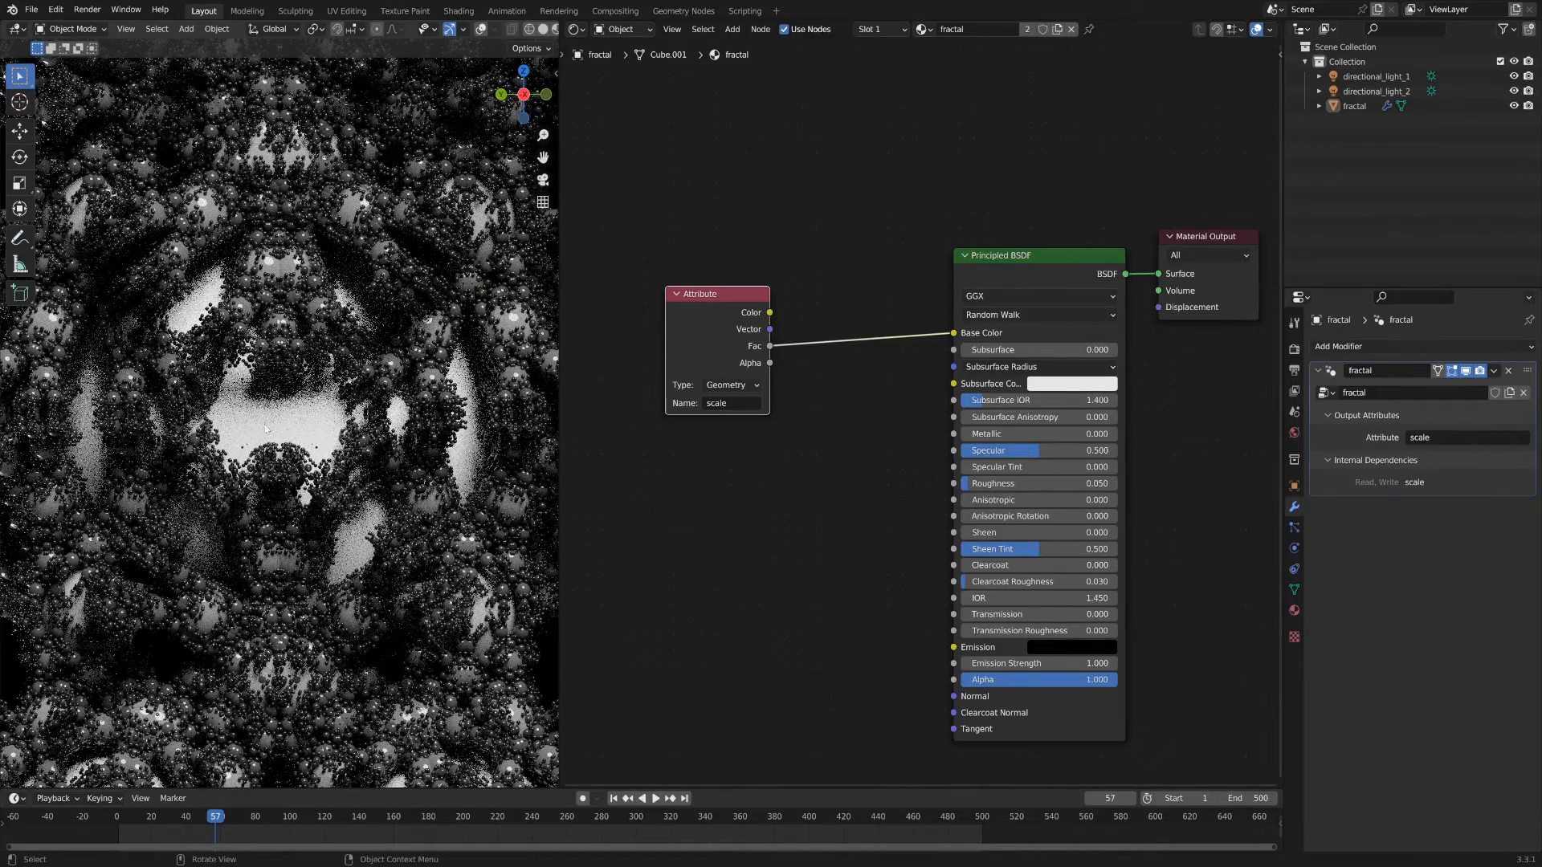
{"action": "scroll", "coordinate": [305, 399], "scroll_direction": "down", "scroll_amount": 1}
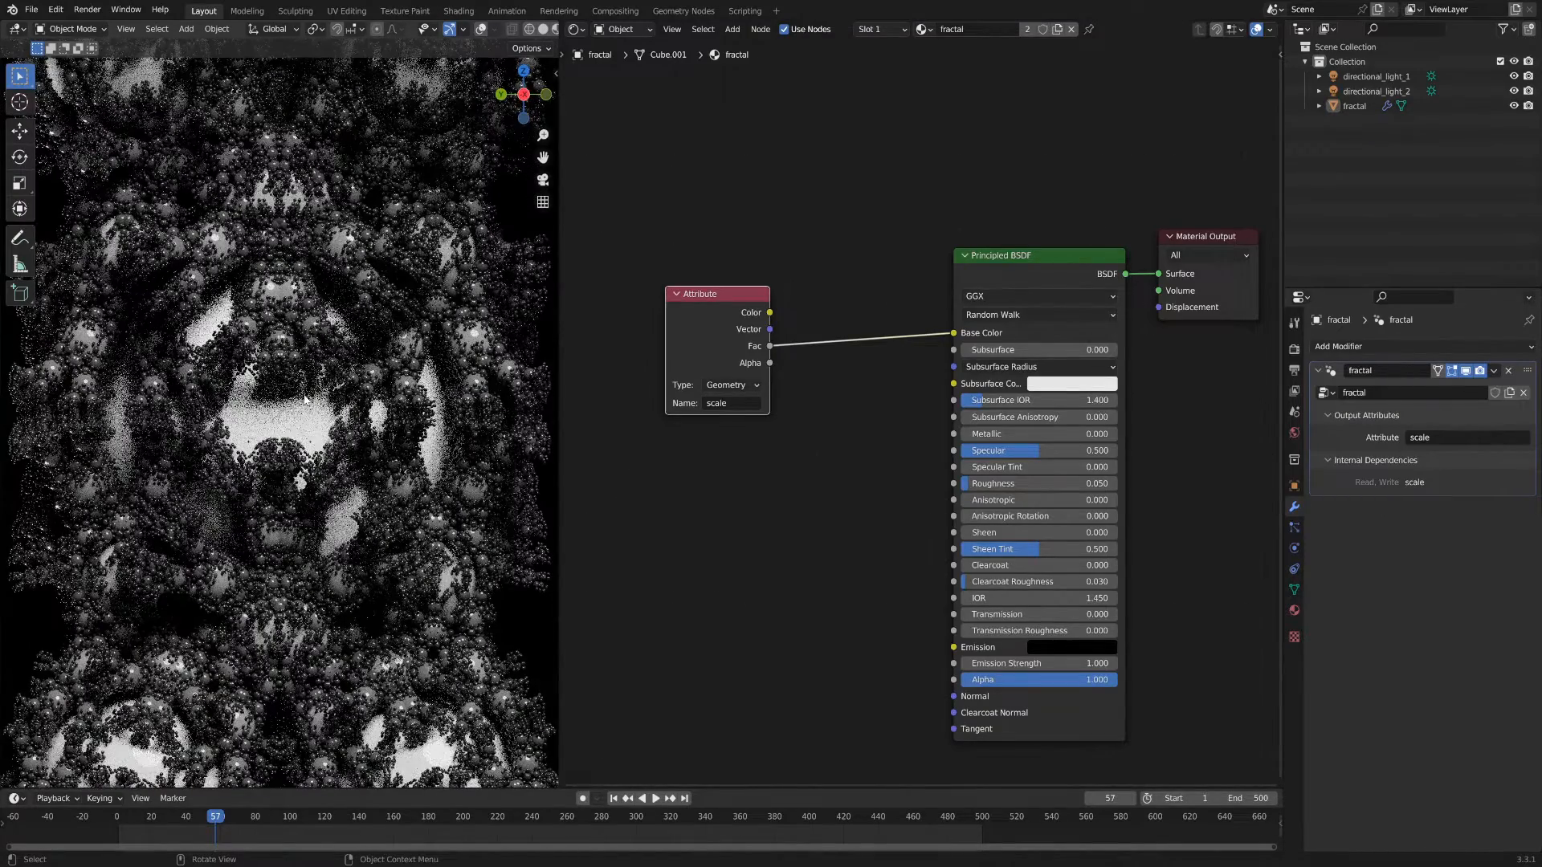
{"action": "scroll", "coordinate": [303, 419], "scroll_direction": "down", "scroll_amount": 1}
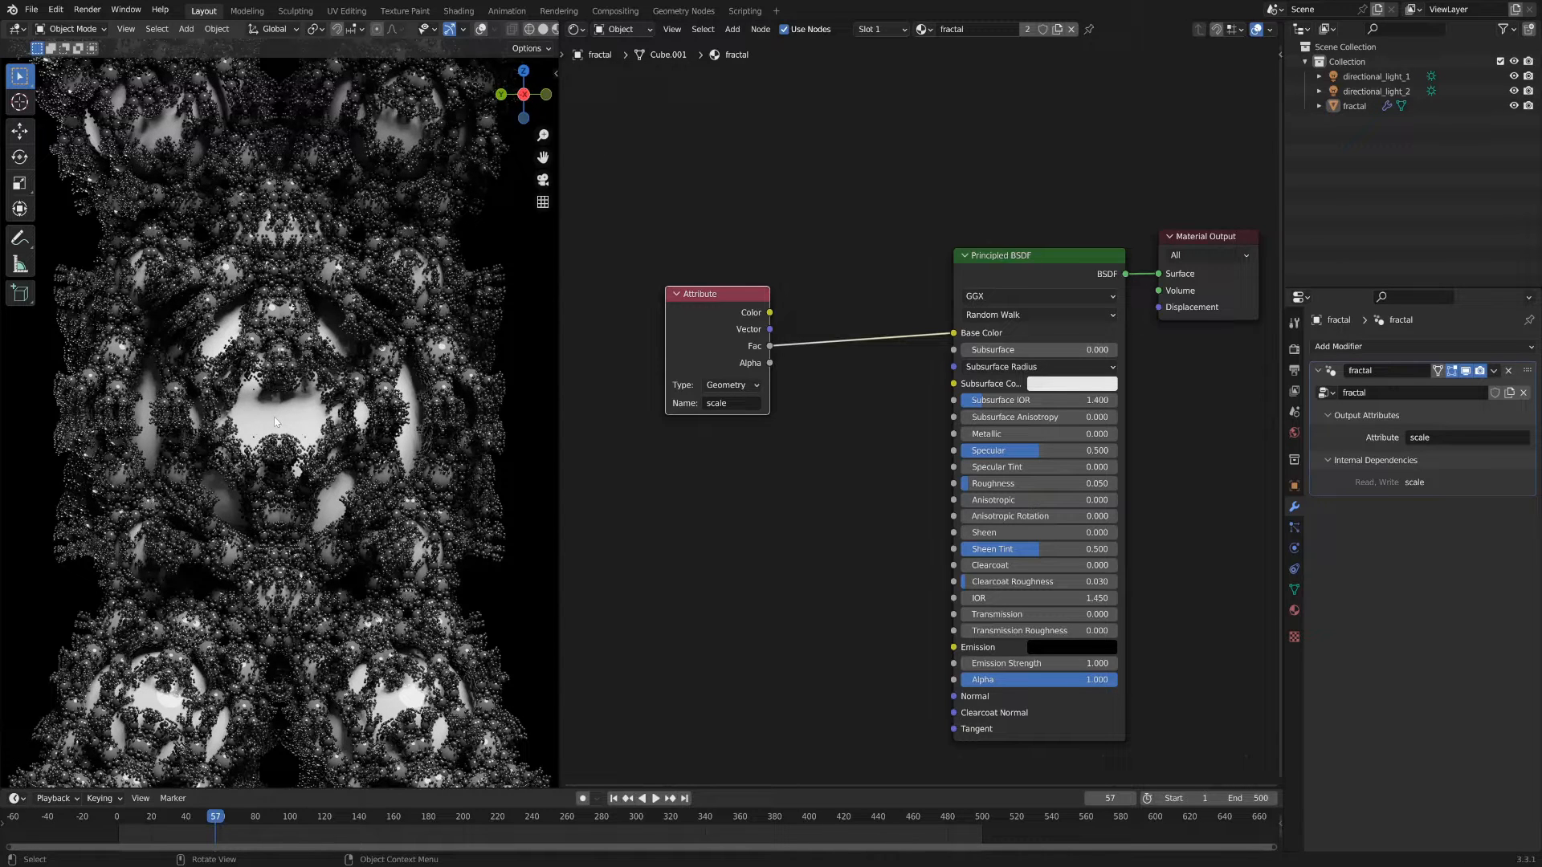
{"action": "scroll", "coordinate": [323, 379], "scroll_direction": "down", "scroll_amount": 2}
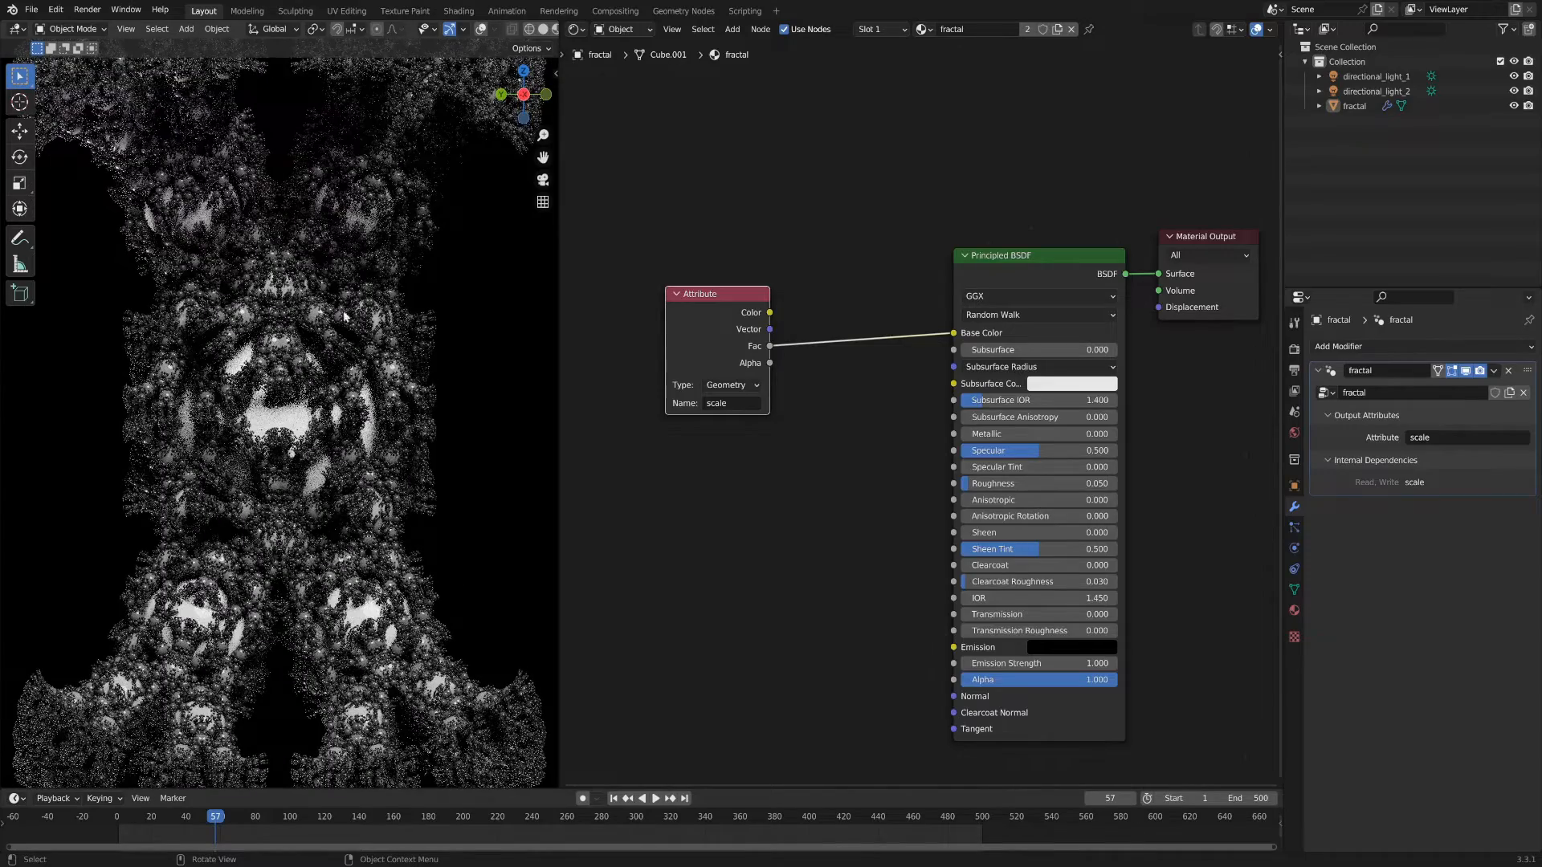
{"action": "scroll", "coordinate": [341, 361], "scroll_direction": "down", "scroll_amount": 1}
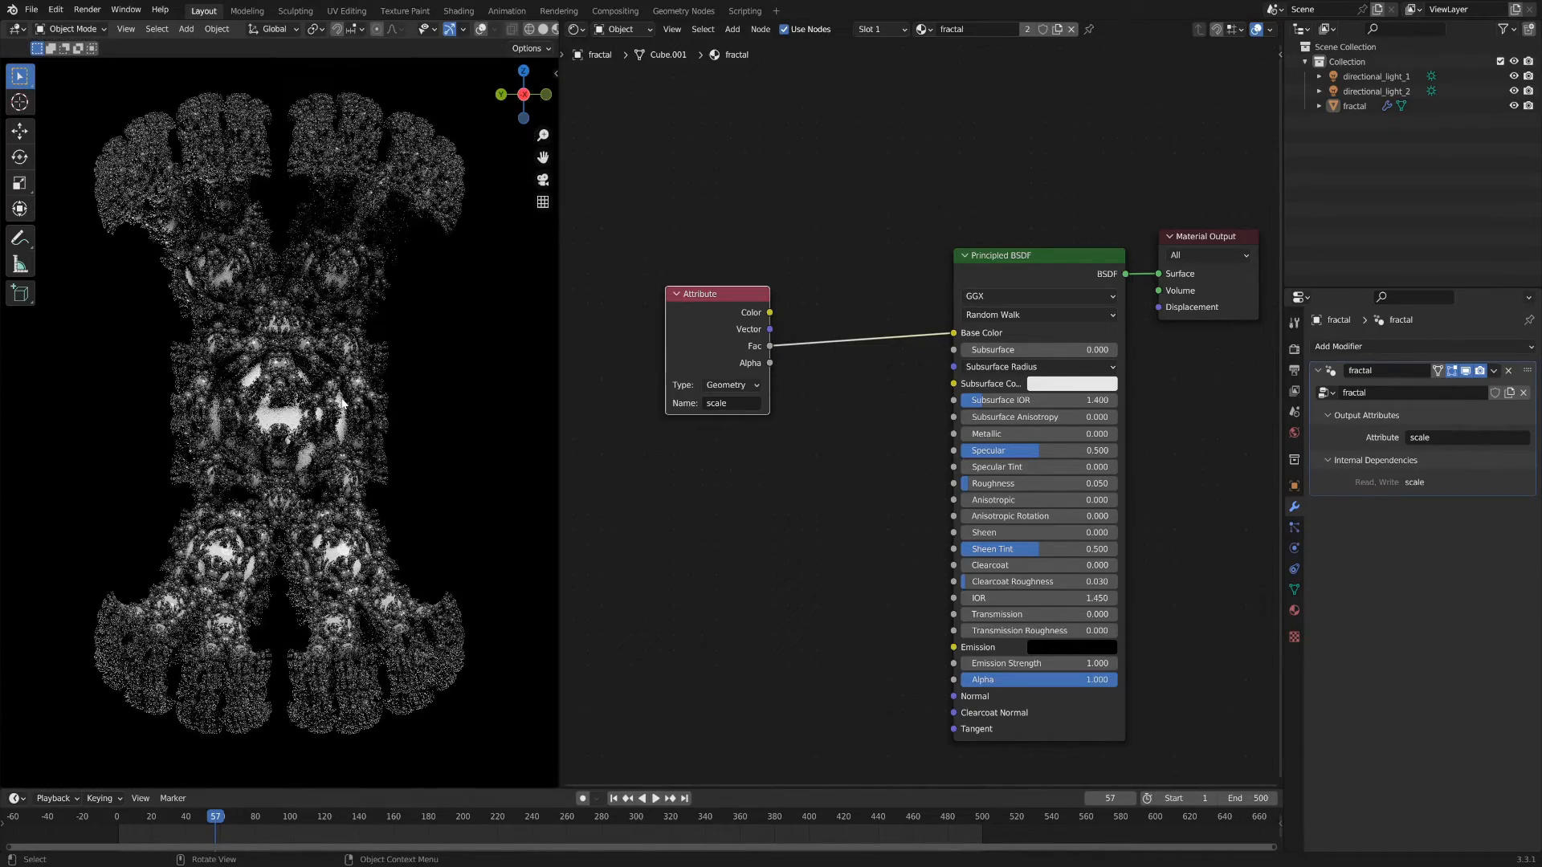
{"action": "middle_click_drag", "start_coordinate": [566, 431], "coordinate": [702, 462]}
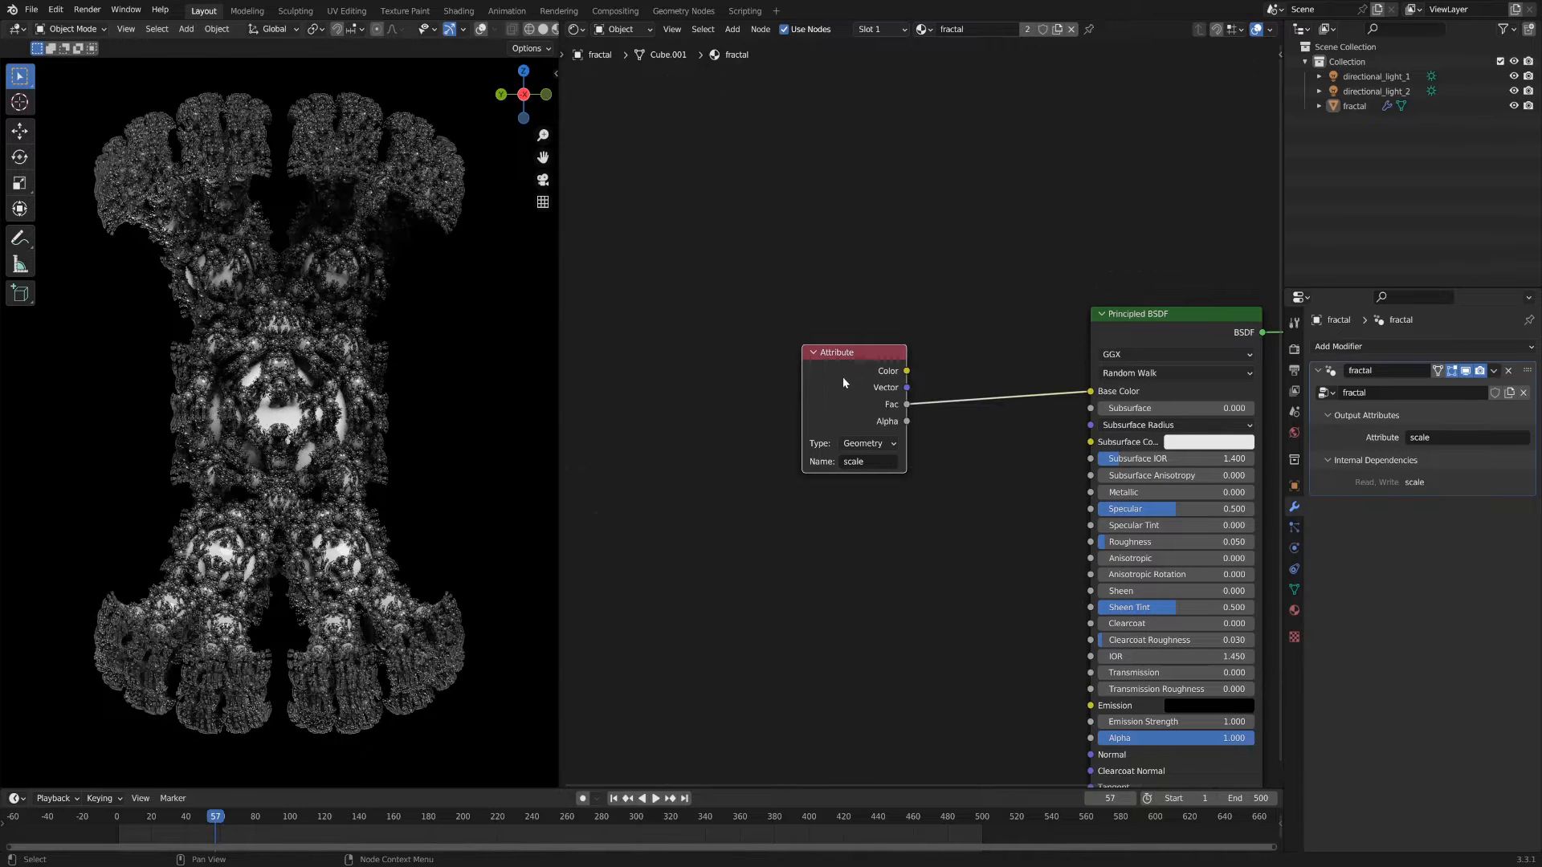
Step: Move the Attribute node farther from the Principled BSDF to make room between them
{"action": "left_click_drag", "start_coordinate": [843, 380], "coordinate": [738, 366]}
{"action": "scroll", "coordinate": [846, 461], "scroll_direction": "up", "scroll_amount": 4}
{"action": "middle_click_drag", "start_coordinate": [846, 461], "coordinate": [810, 418]}
{"action": "scroll", "coordinate": [809, 418], "scroll_direction": "down", "scroll_amount": 4}
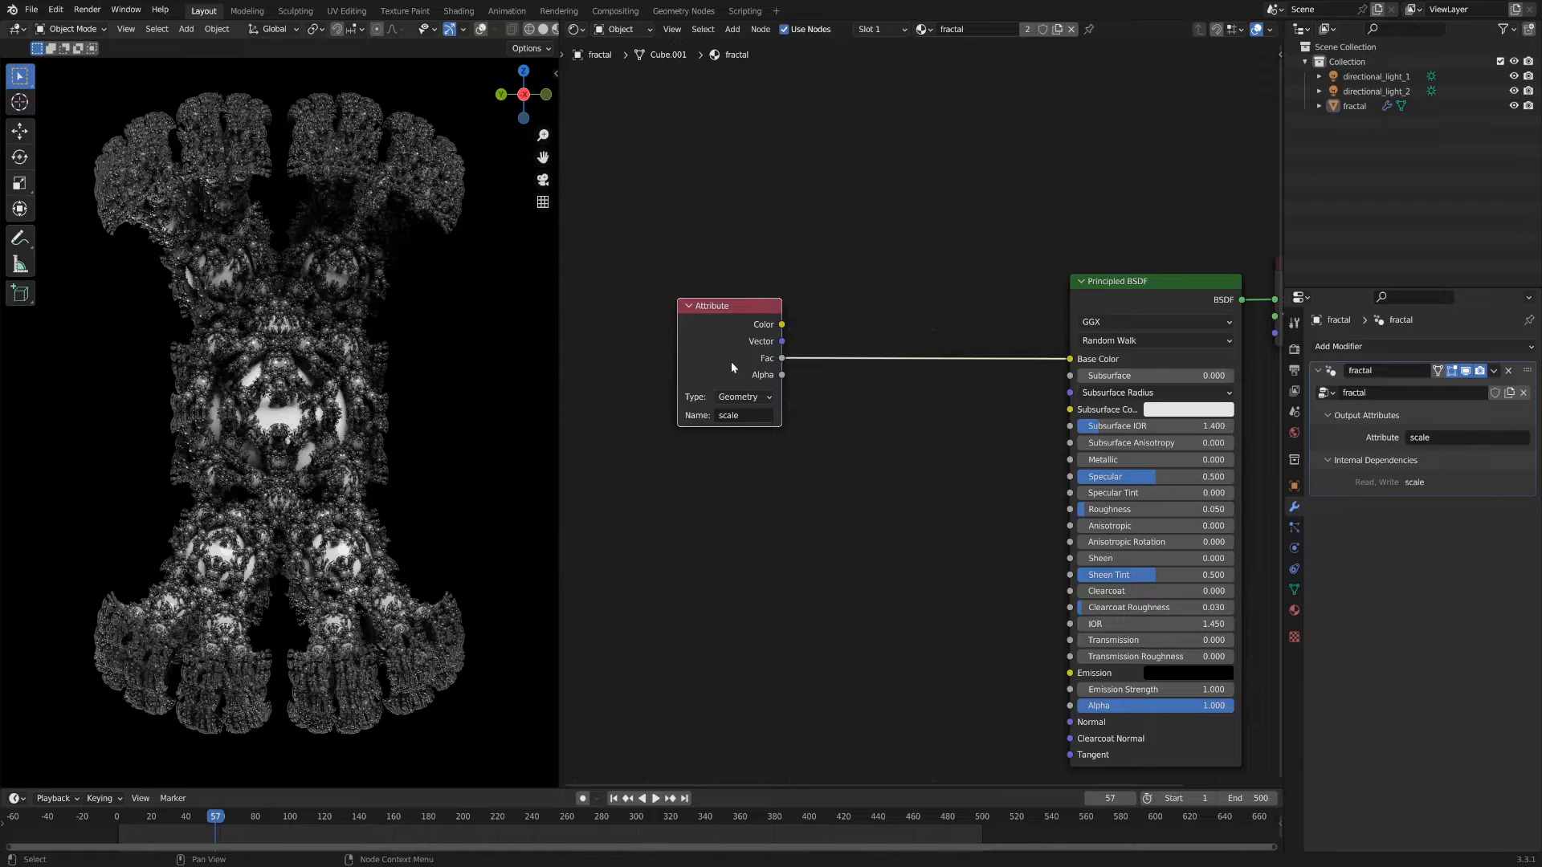
{"action": "scroll", "coordinate": [920, 473], "scroll_direction": "up", "scroll_amount": 2}
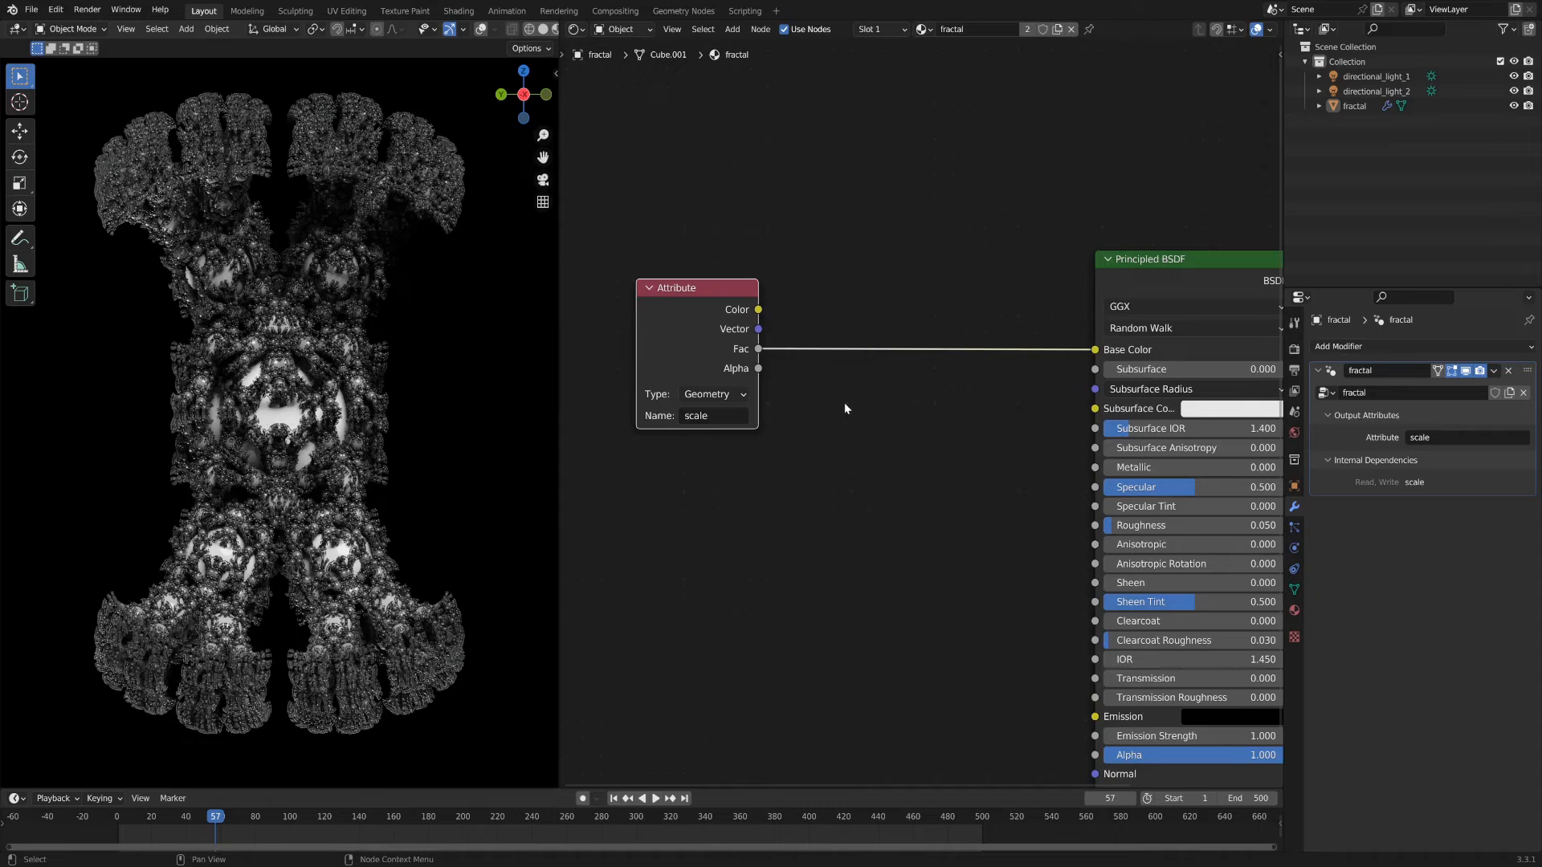
Step: Add a Hue Saturation Value node between the Attribute node and the Principled BSDF, unconnected above their link
{"action": "key", "text": "shift+a"}
{"action": "mouse_move", "coordinate": [805, 479]}
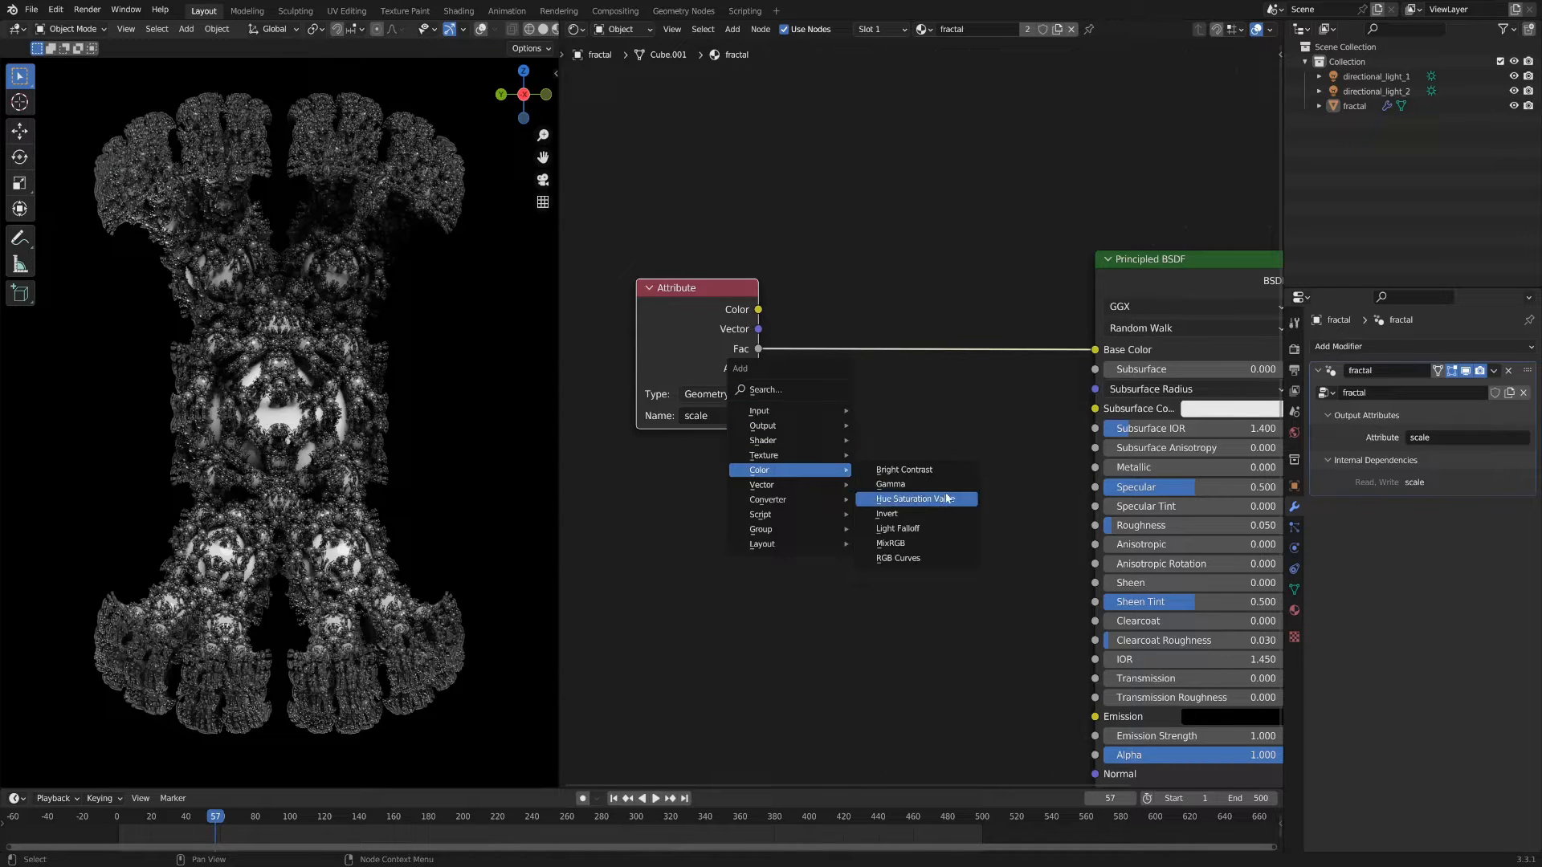
{"action": "left_click", "coordinate": [916, 499]}
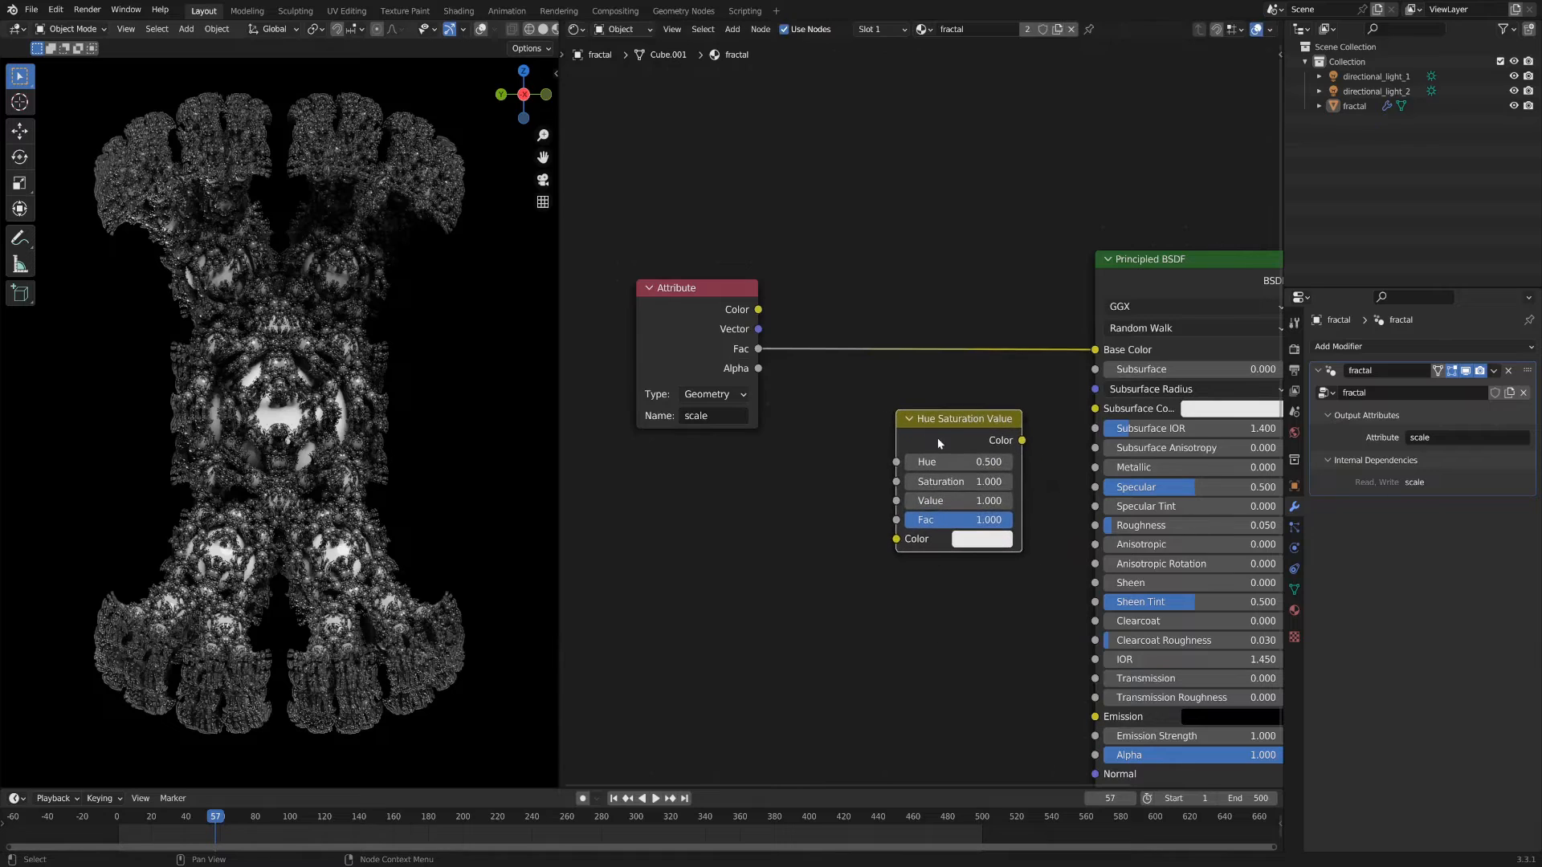
{"action": "left_click", "coordinate": [907, 182]}
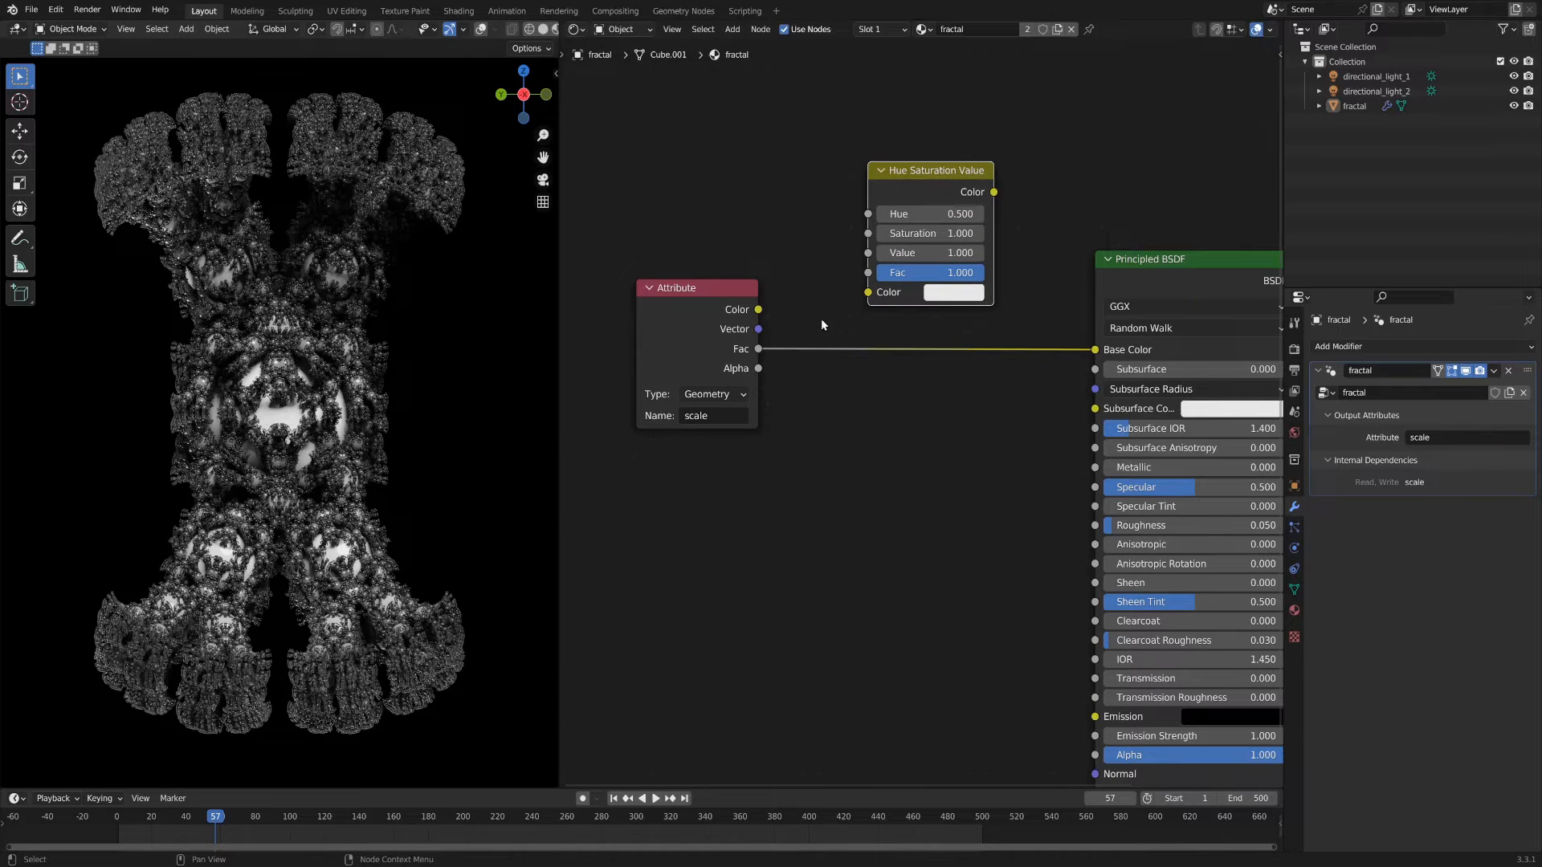
Step: Connect the Attribute node's Fac output to the Hue input of the Hue Saturation Value node
{"action": "left_click_drag", "start_coordinate": [799, 288], "coordinate": [867, 214]}
{"action": "left_click_drag", "start_coordinate": [690, 314], "coordinate": [697, 283]}
{"action": "left_click_drag", "start_coordinate": [878, 215], "coordinate": [880, 209]}
Step: Give the Hue Saturation Value node a saturated orange color and link its Color output to the Principled BSDF Base Color
{"action": "left_click", "coordinate": [949, 294]}
{"action": "left_click", "coordinate": [950, 292]}
{"action": "left_click_drag", "start_coordinate": [1000, 75], "coordinate": [1092, 341]}
{"action": "middle_click_drag", "start_coordinate": [321, 401], "coordinate": [177, 402]}
Step: Try pink and then cyan (H 0.526, S 0.949, V 0.800) as the Hue Saturation Value node's color
{"action": "left_click", "coordinate": [911, 270]}
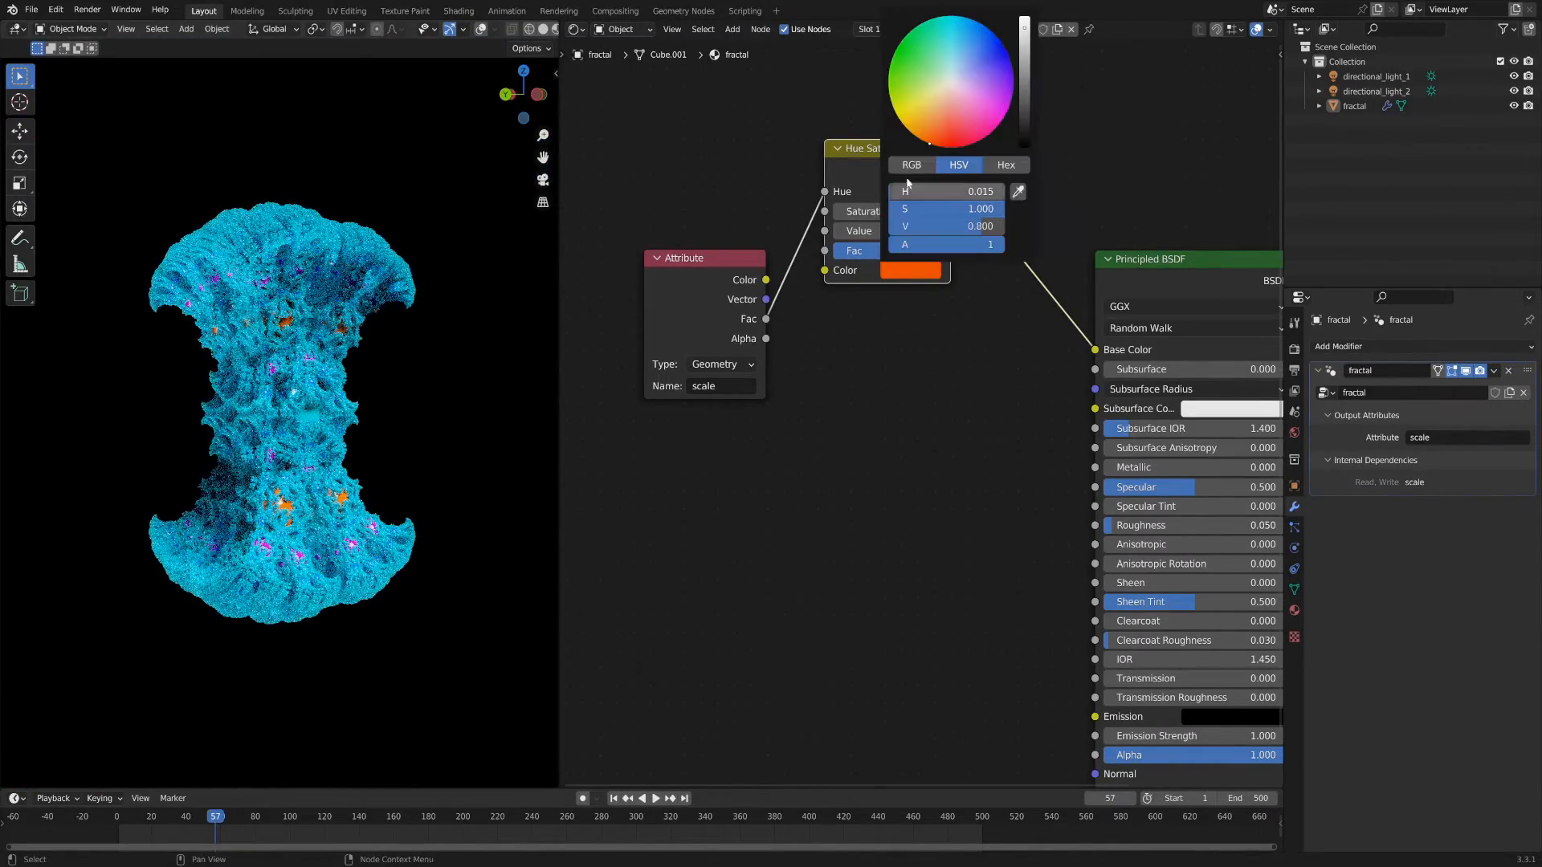
{"action": "left_click_drag", "start_coordinate": [941, 127], "coordinate": [972, 103]}
{"action": "left_click_drag", "start_coordinate": [874, 156], "coordinate": [896, 235]}
{"action": "scroll", "coordinate": [872, 306], "scroll_direction": "up", "scroll_amount": 3}
{"action": "left_click_drag", "start_coordinate": [693, 313], "coordinate": [651, 262]}
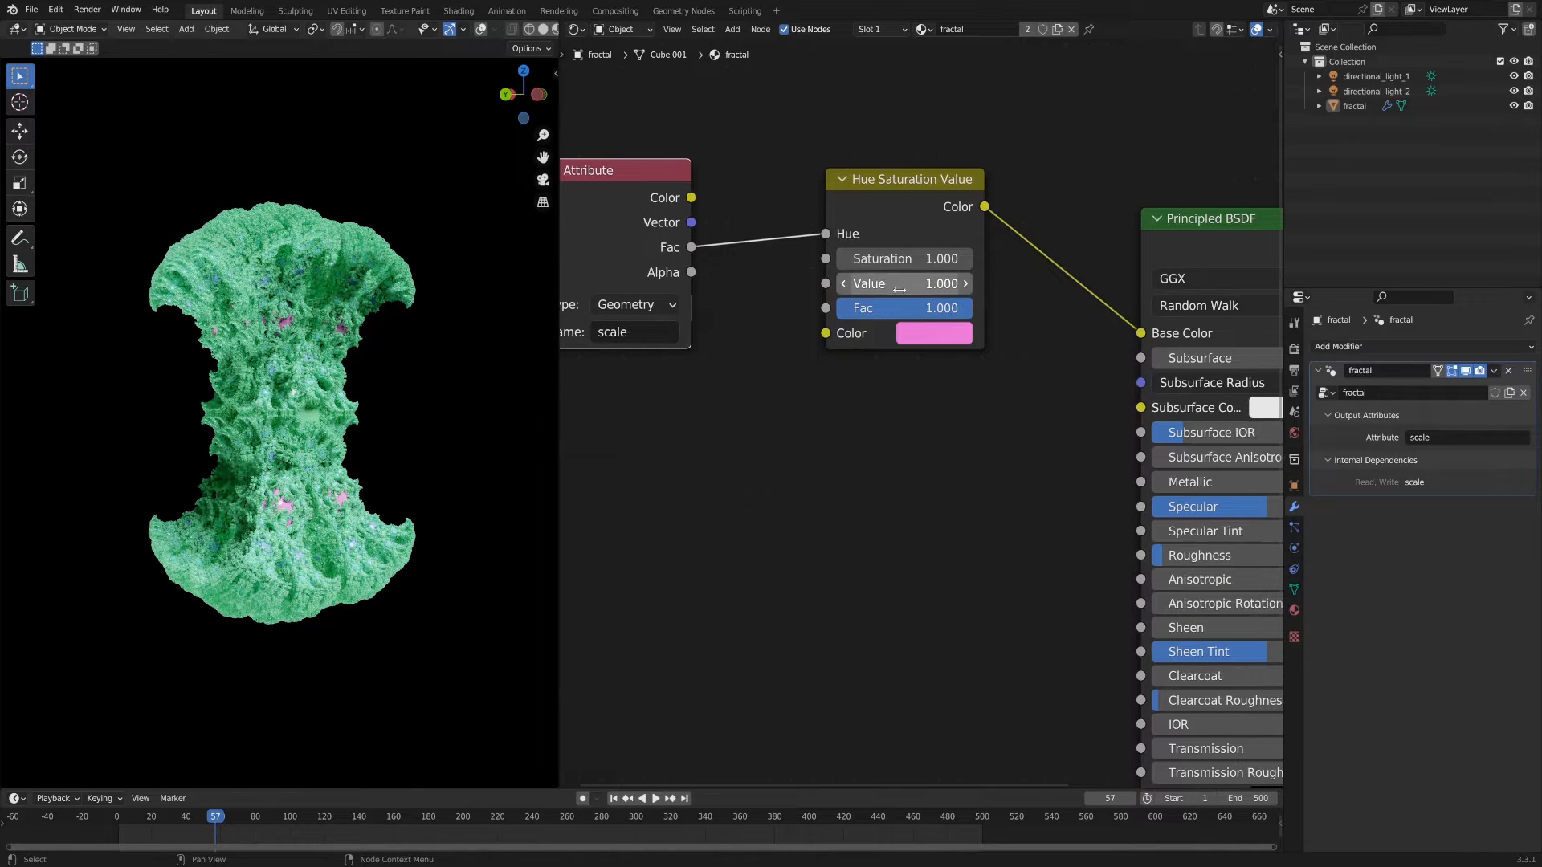
{"action": "left_click", "coordinate": [934, 333]}
{"action": "left_click_drag", "start_coordinate": [985, 386], "coordinate": [991, 375]}
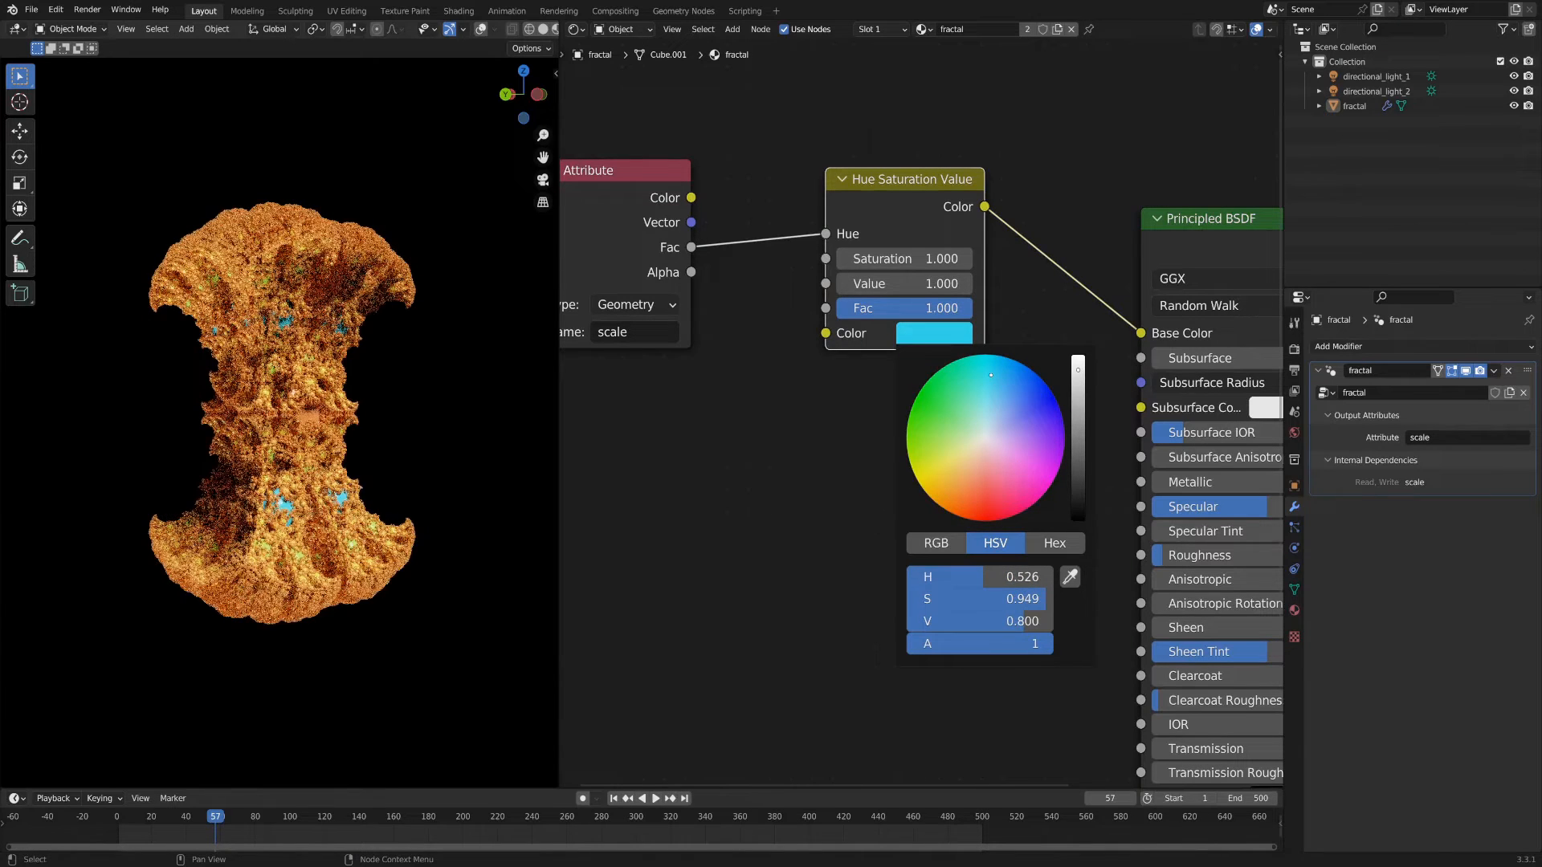
{"action": "middle_click_drag", "start_coordinate": [741, 330], "coordinate": [855, 330]}
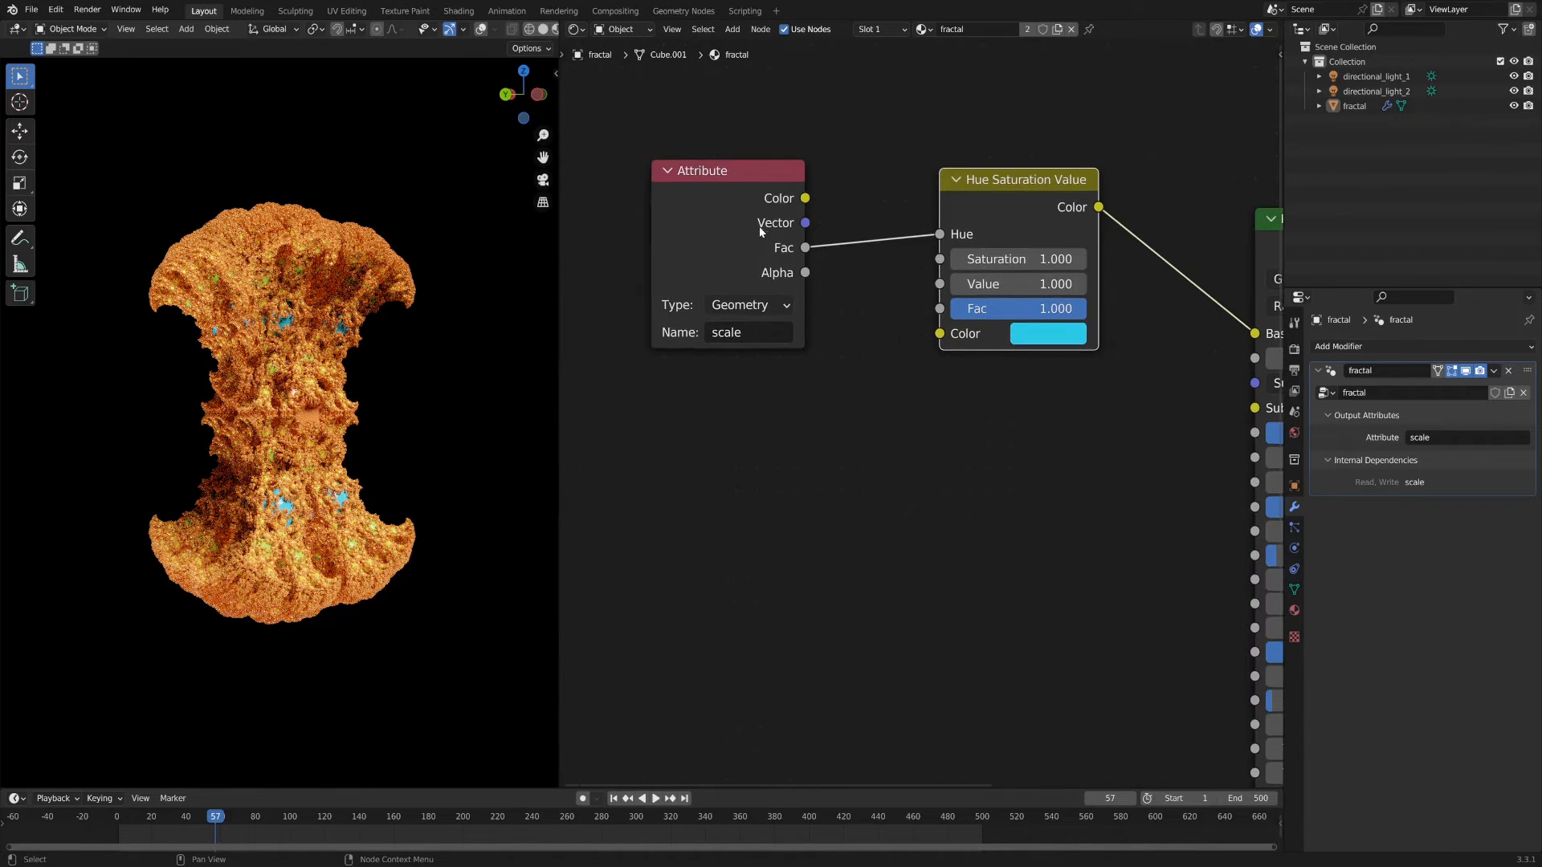
Step: Space the Attribute and Hue Saturation Value nodes farther apart to leave room for another node
{"action": "middle_click_drag", "start_coordinate": [761, 233], "coordinate": [882, 315]}
{"action": "left_click_drag", "start_coordinate": [882, 314], "coordinate": [688, 330]}
{"action": "middle_click_drag", "start_coordinate": [918, 384], "coordinate": [930, 308]}
{"action": "left_click_drag", "start_coordinate": [931, 309], "coordinate": [947, 333]}
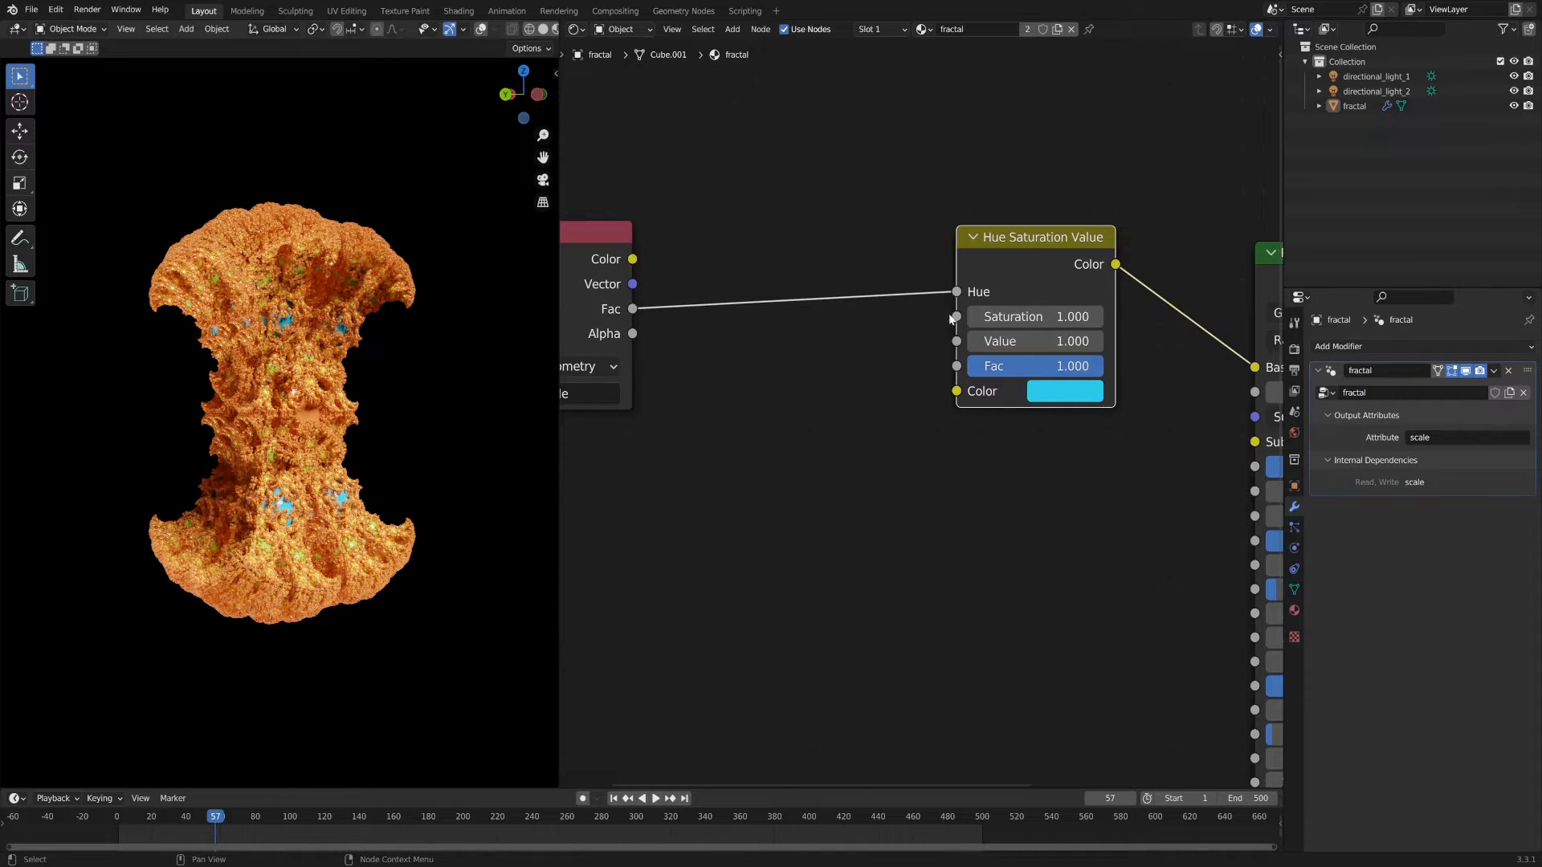
{"action": "left_click_drag", "start_coordinate": [969, 280], "coordinate": [1000, 261]}
{"action": "scroll", "coordinate": [720, 272], "scroll_direction": "left", "scroll_amount": 5, "text": "ctrl"}
{"action": "left_click_drag", "start_coordinate": [721, 272], "coordinate": [718, 247]}
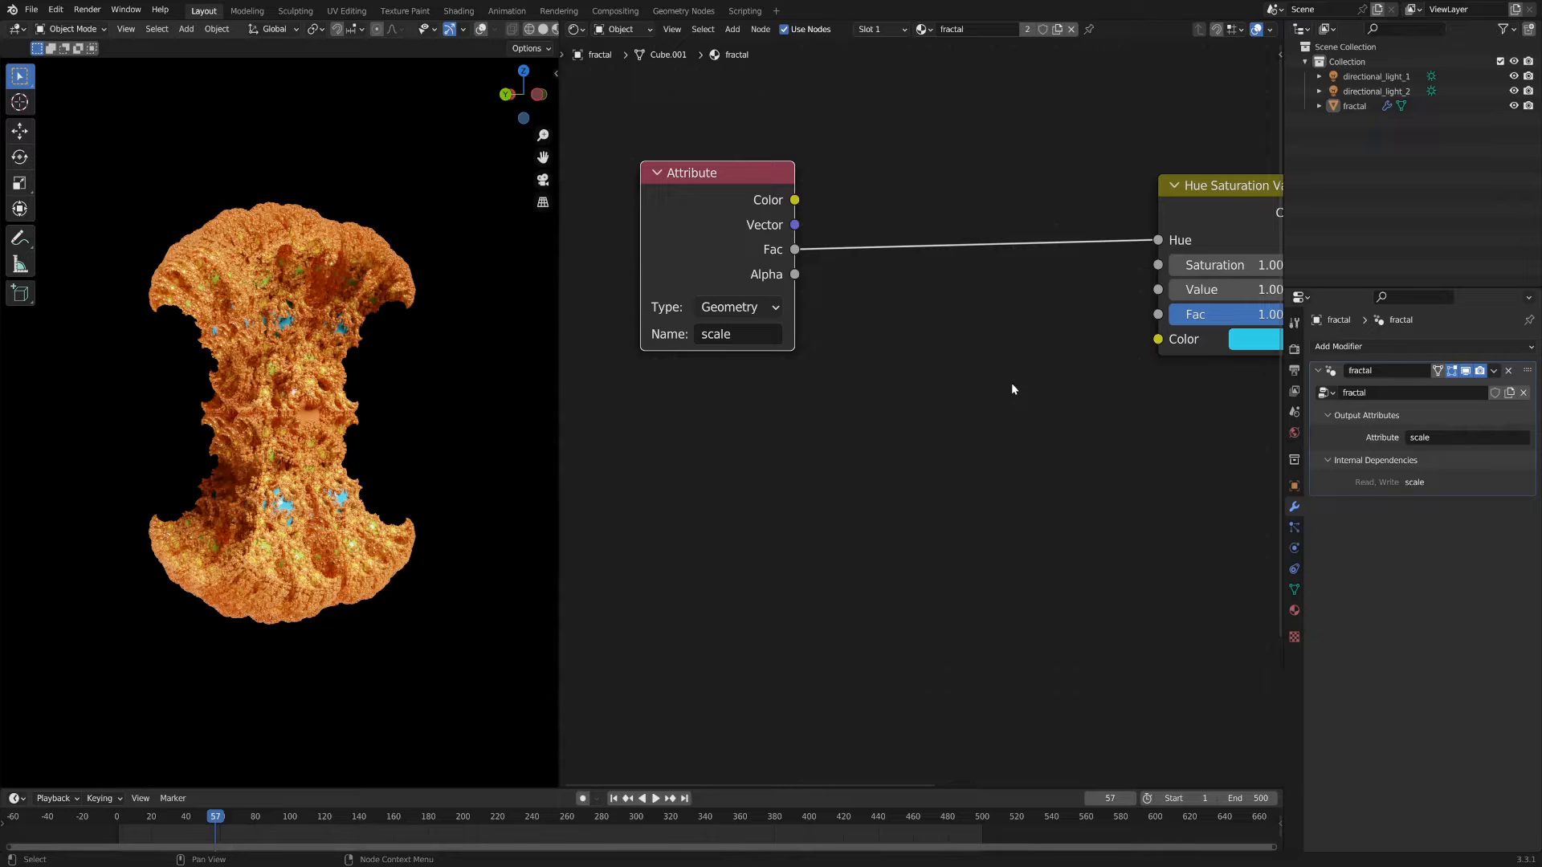
Step: Add a Math node set to Power and insert it on the link between the Attribute's Fac output and the Hue input
{"action": "key", "text": "shift+a"}
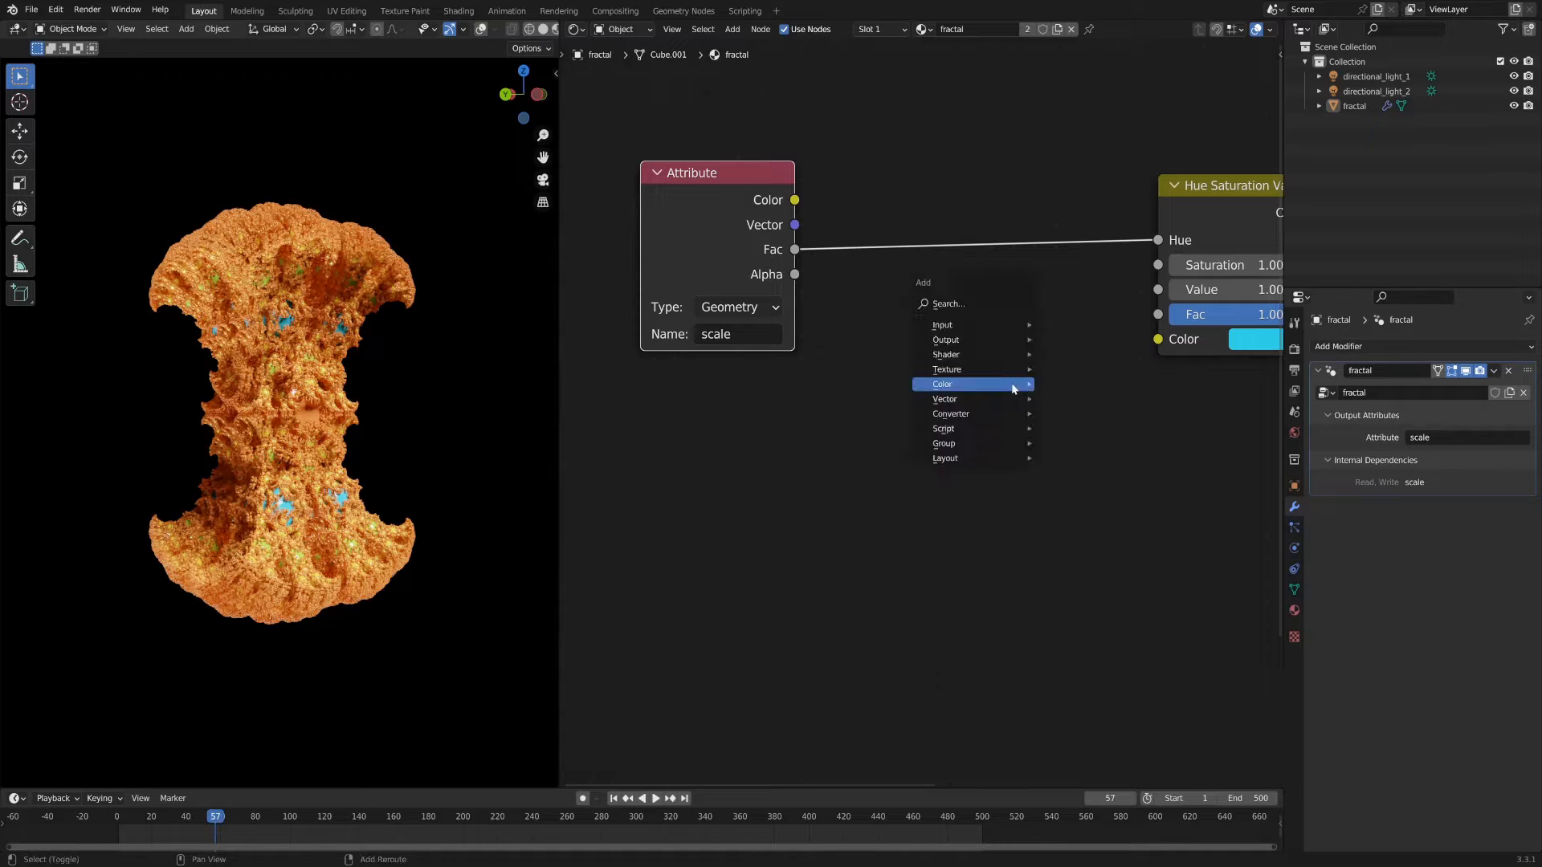
{"action": "mouse_move", "coordinate": [978, 421]}
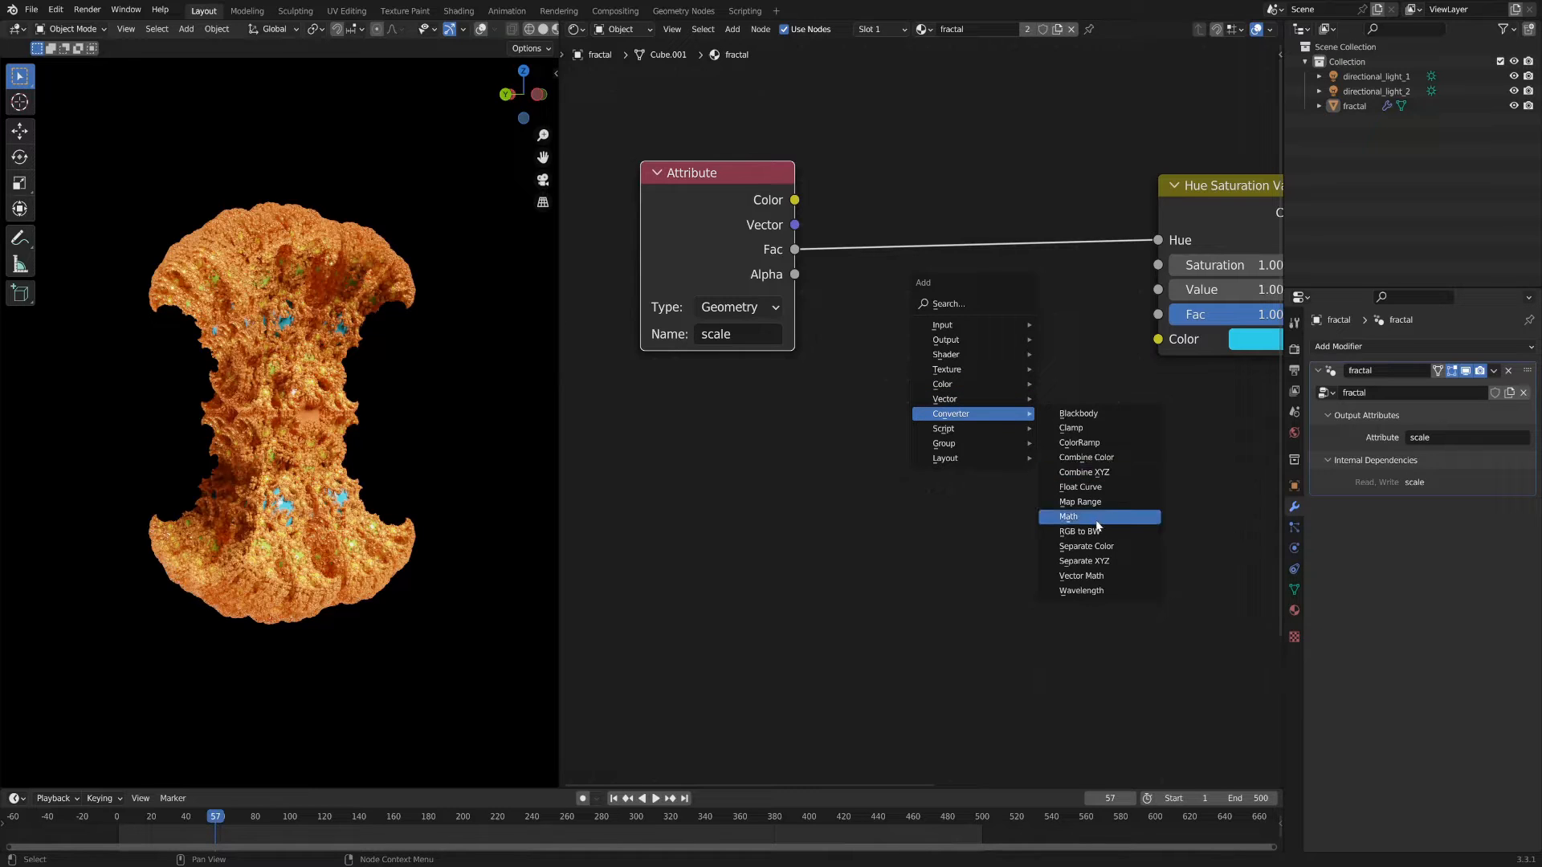
{"action": "left_click", "coordinate": [1068, 516]}
{"action": "left_click", "coordinate": [1028, 413]}
{"action": "left_click", "coordinate": [1029, 400]}
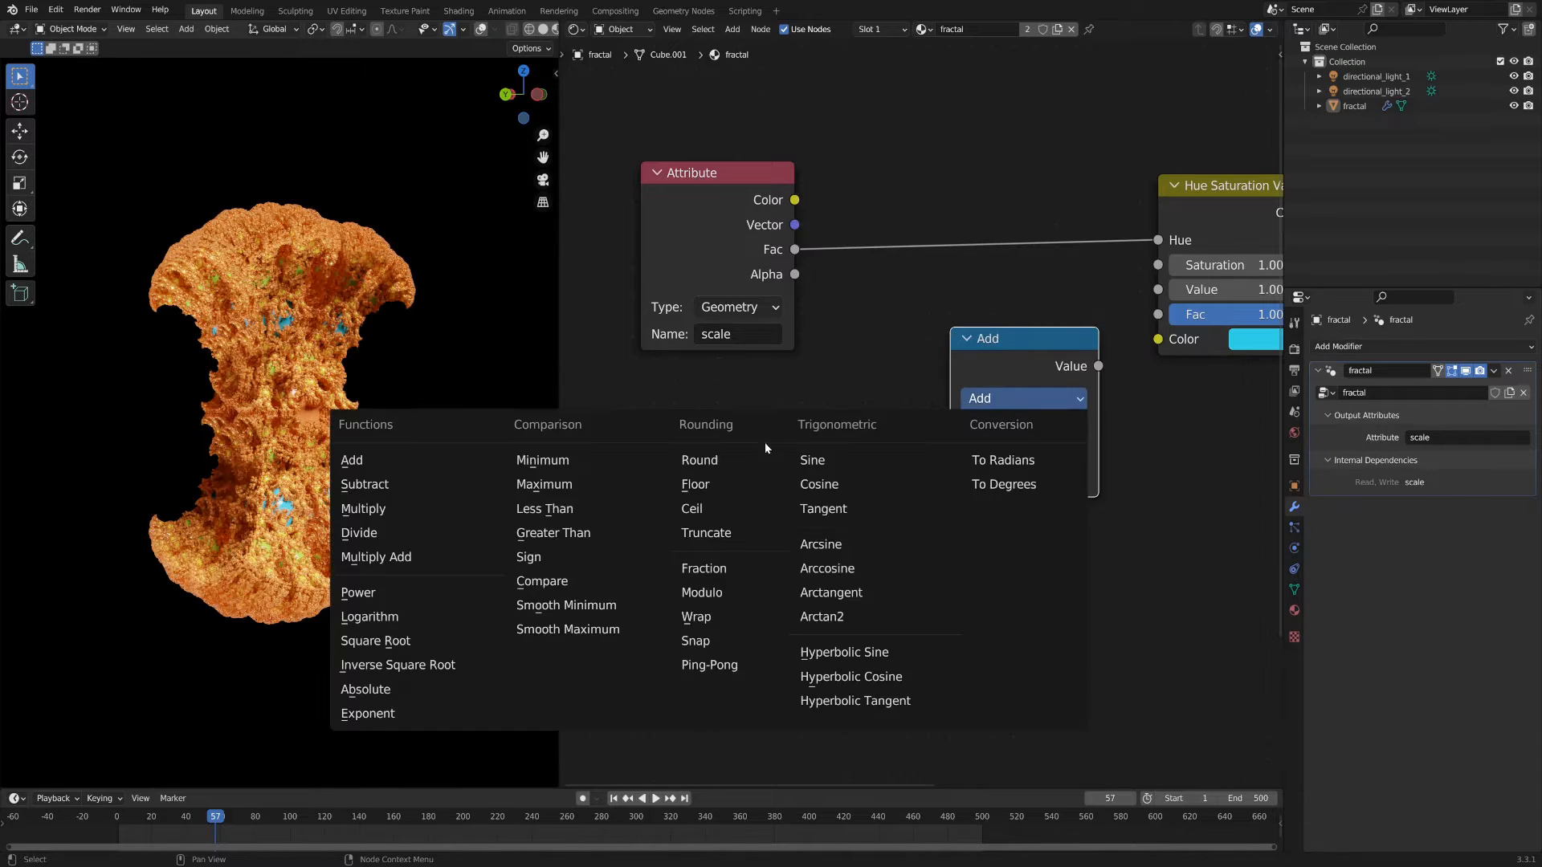
{"action": "left_click", "coordinate": [992, 399]}
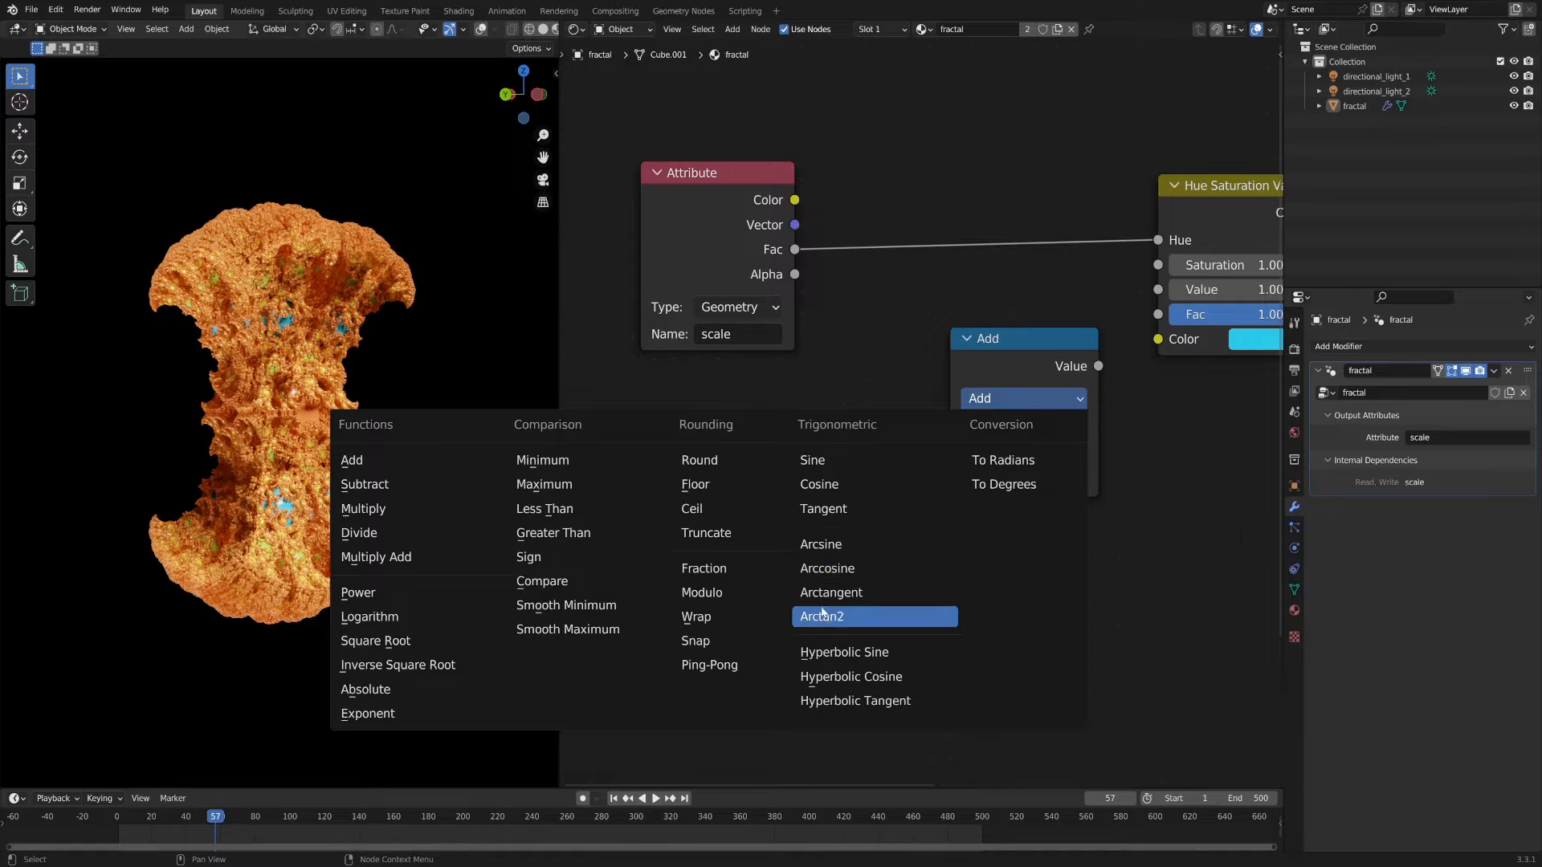
{"action": "left_click", "coordinate": [406, 592]}
{"action": "left_click_drag", "start_coordinate": [1012, 338], "coordinate": [978, 207]}
{"action": "scroll", "coordinate": [691, 199], "scroll_direction": "up", "scroll_amount": 1}
{"action": "left_click_drag", "start_coordinate": [691, 200], "coordinate": [677, 303]}
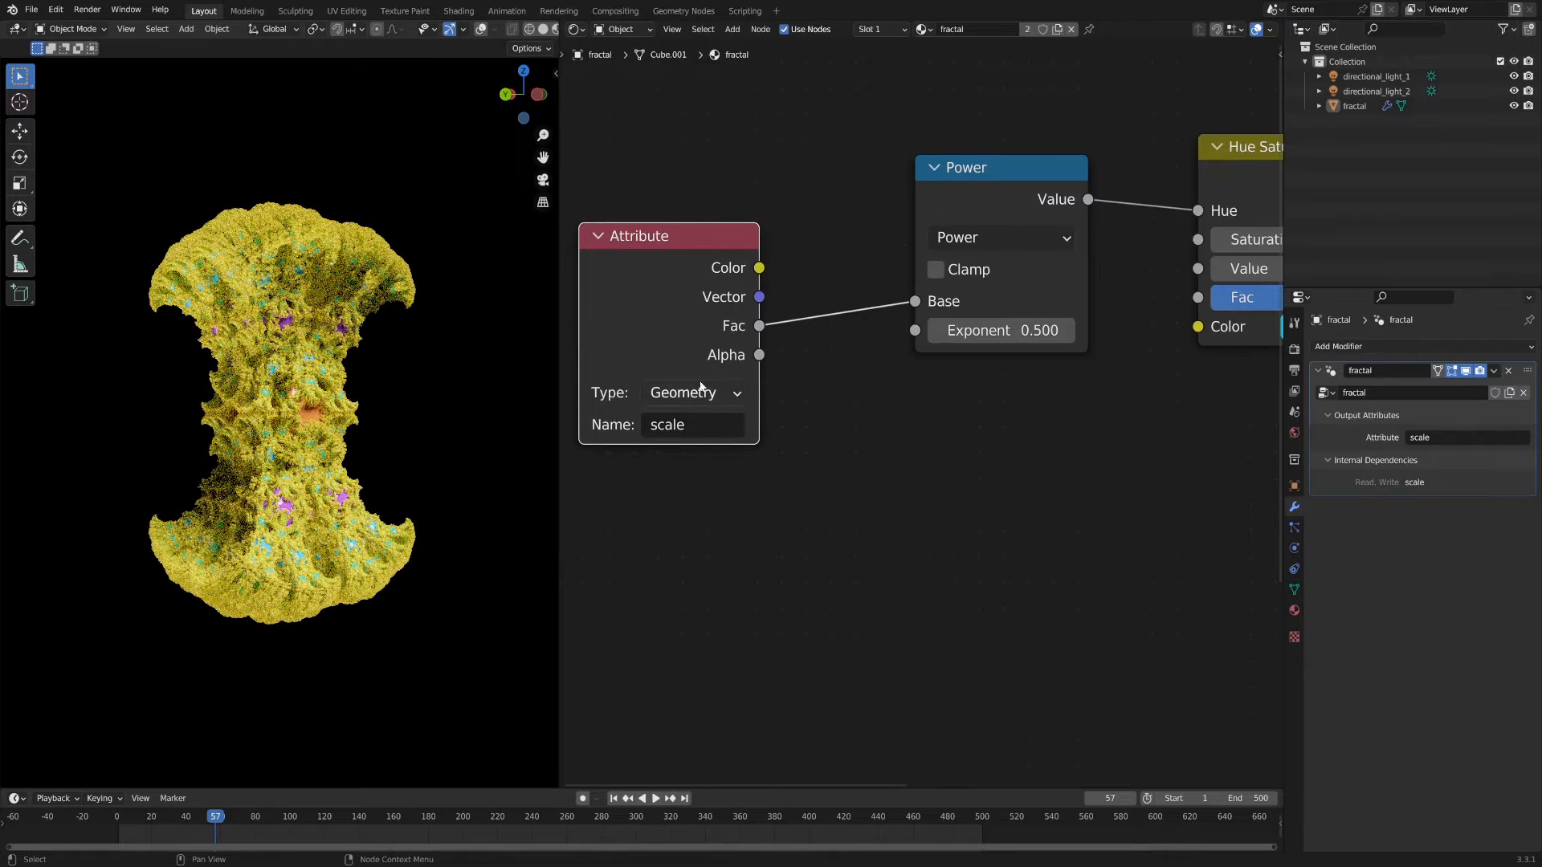
Step: Set the Power node's exponent to 0.1
{"action": "middle_click_drag", "start_coordinate": [974, 383], "coordinate": [925, 435]}
{"action": "left_click", "coordinate": [914, 384]}
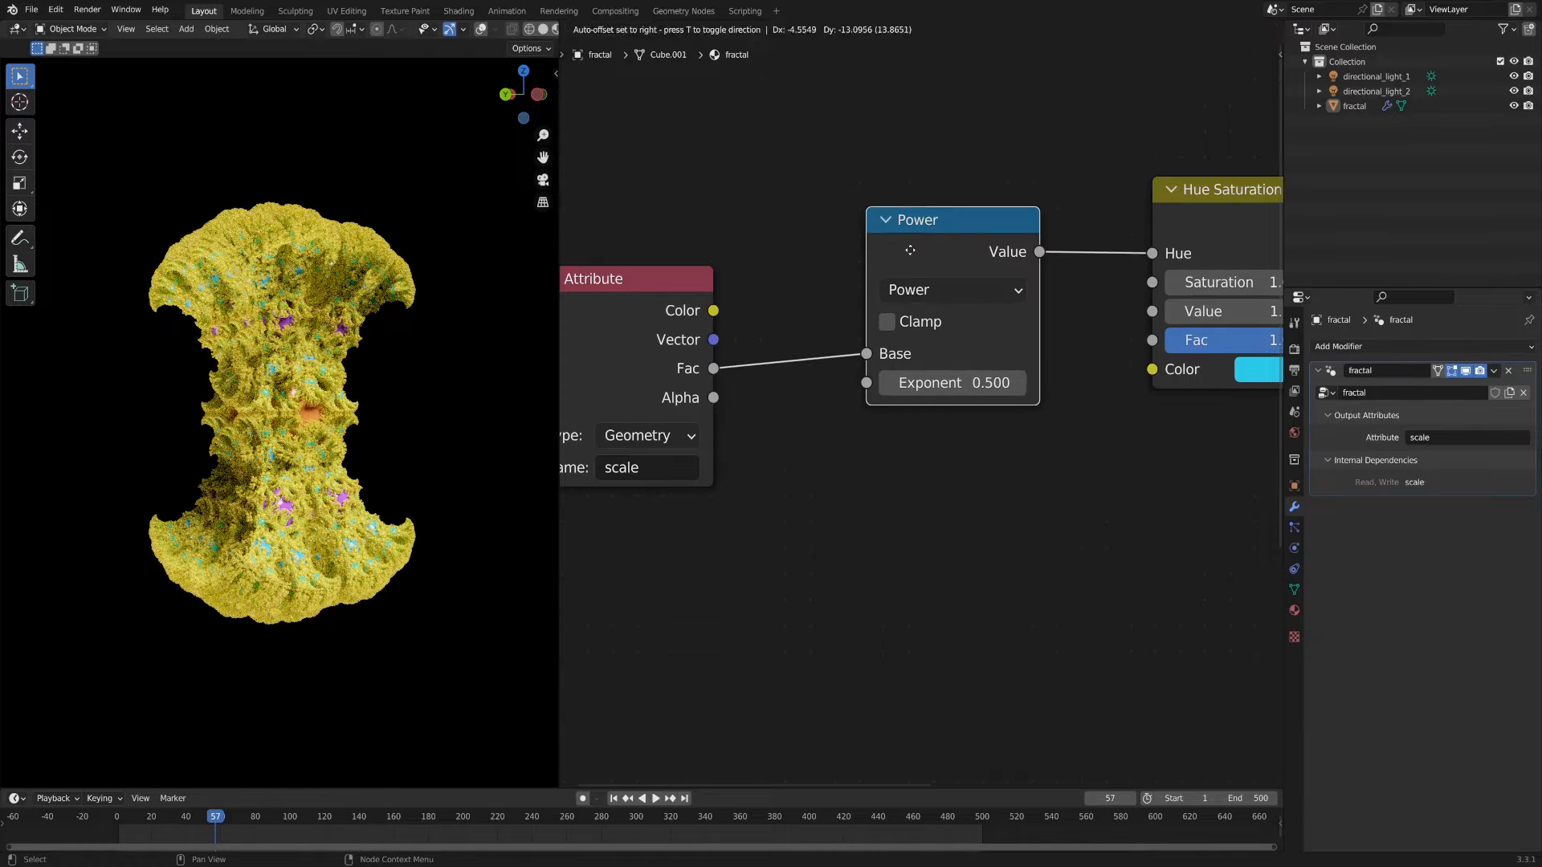
{"action": "left_click", "coordinate": [932, 384]}
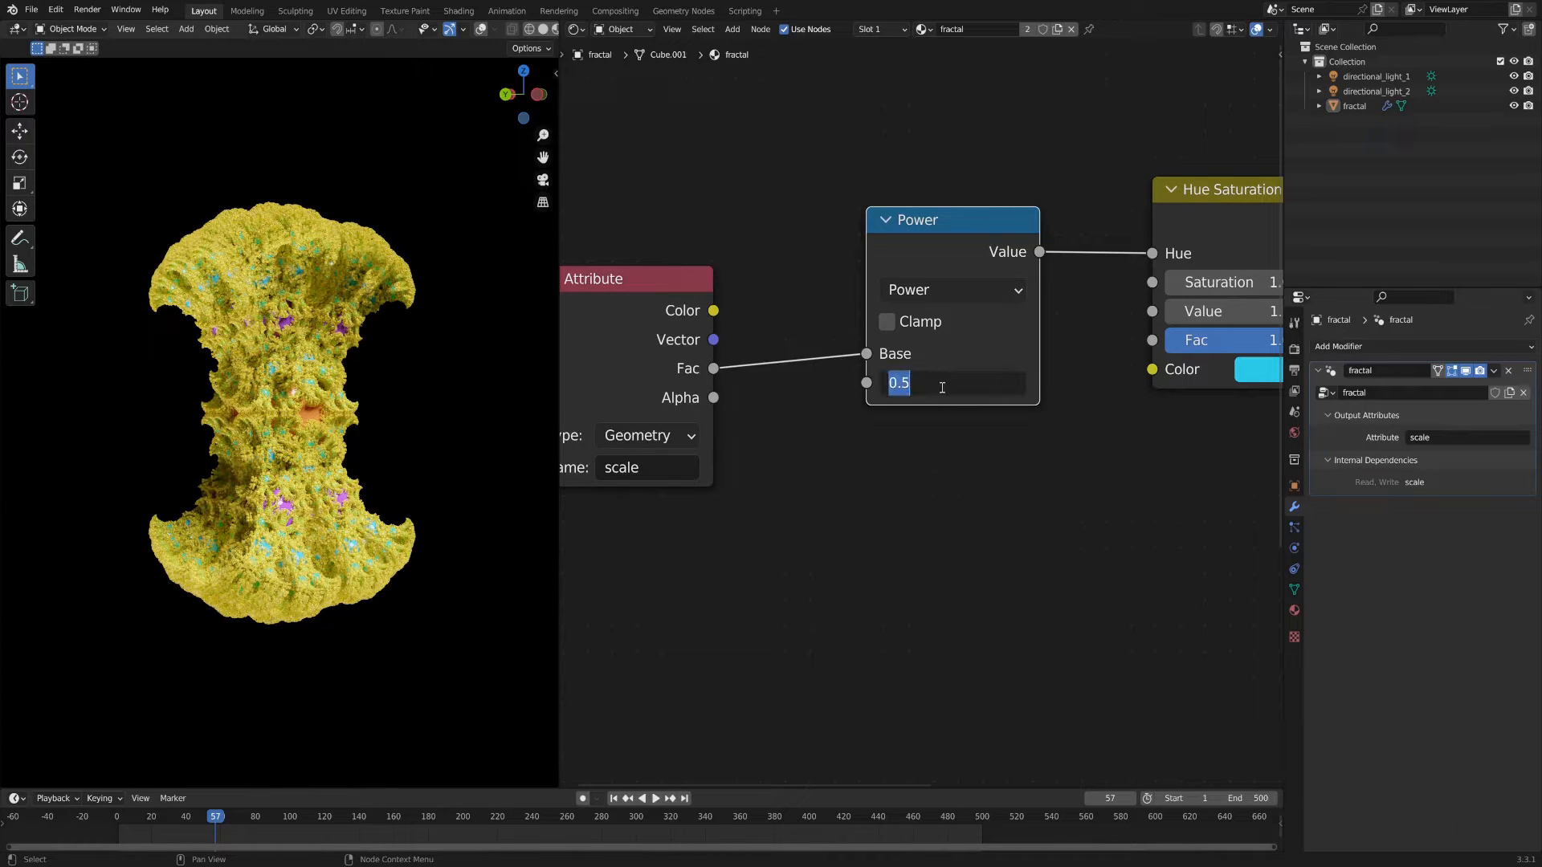
{"action": "key", "text": "Return"}
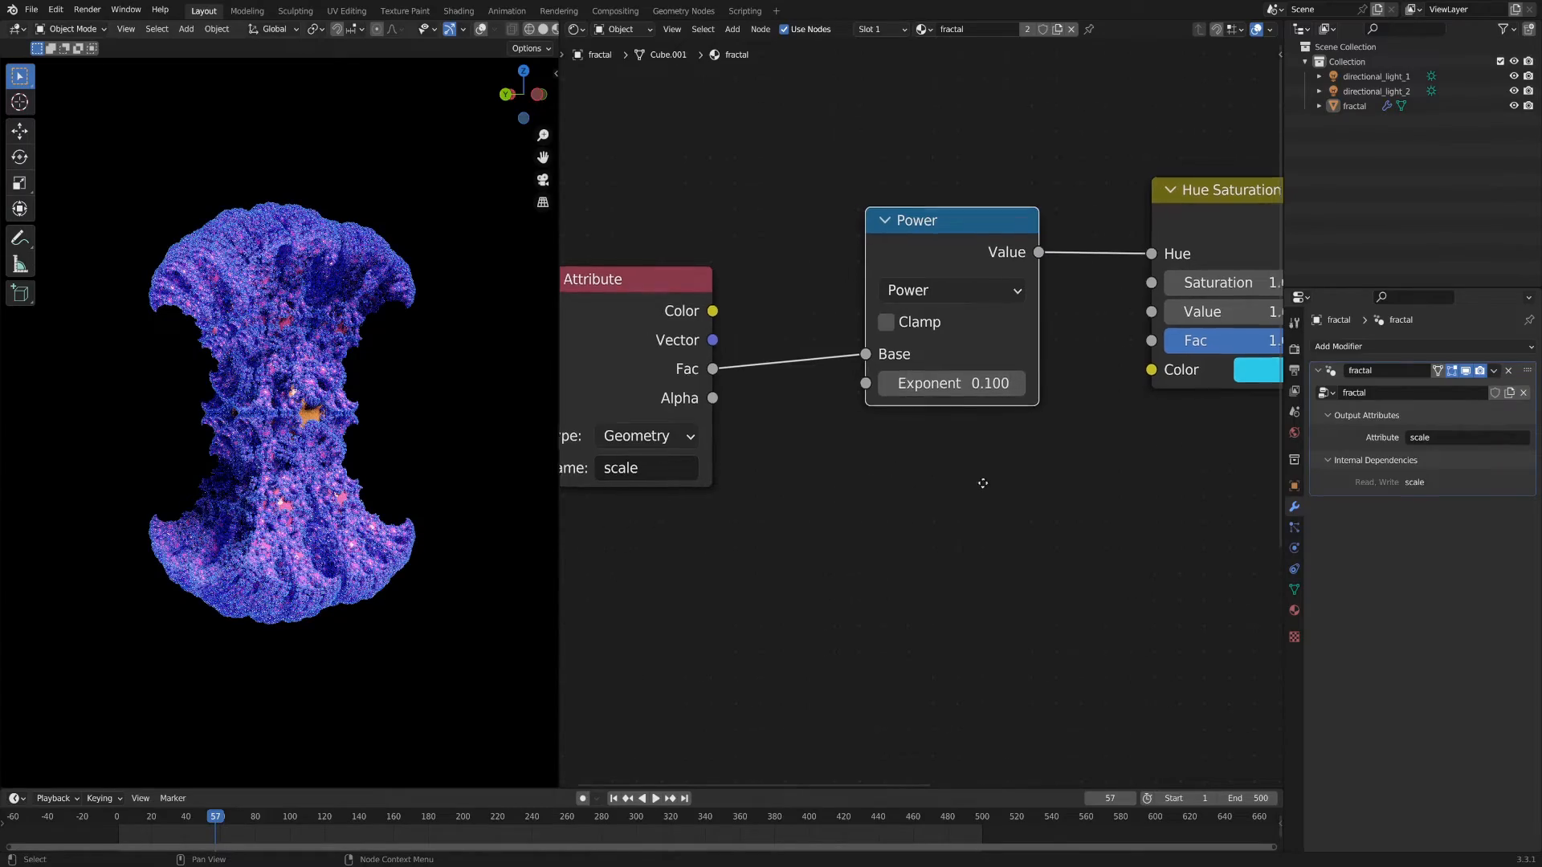
Step: Change the Hue Saturation Value node's color to pink
{"action": "middle_click_drag", "start_coordinate": [983, 483], "coordinate": [827, 480]}
{"action": "scroll", "coordinate": [380, 486], "scroll_direction": "up", "scroll_amount": 7}
{"action": "scroll", "coordinate": [380, 487], "scroll_direction": "down", "scroll_amount": 5}
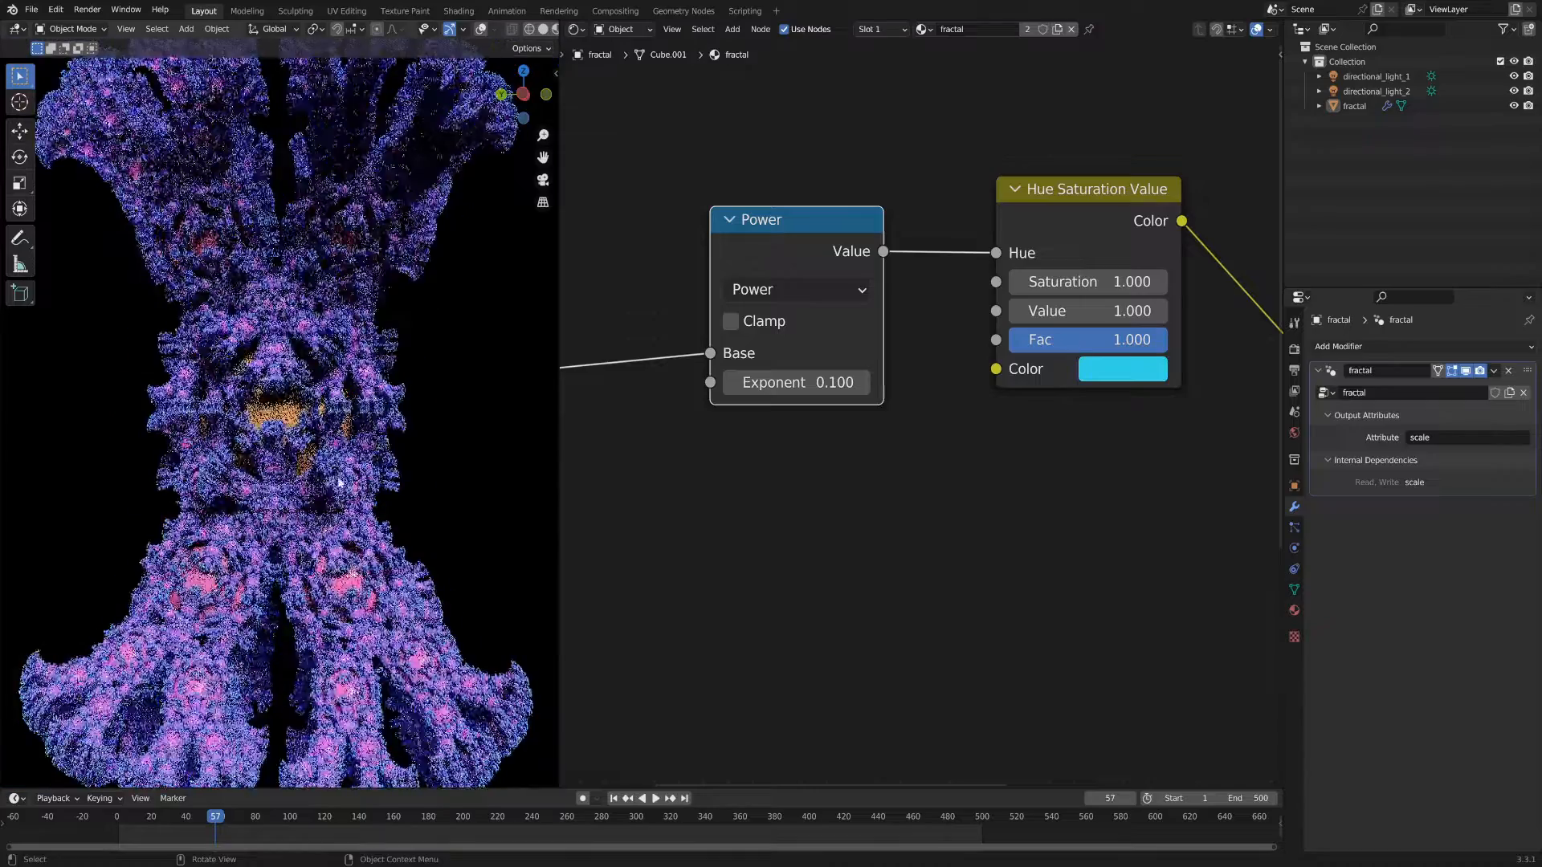
{"action": "scroll", "coordinate": [339, 483], "scroll_direction": "up", "scroll_amount": 2}
{"action": "left_click", "coordinate": [1110, 365]}
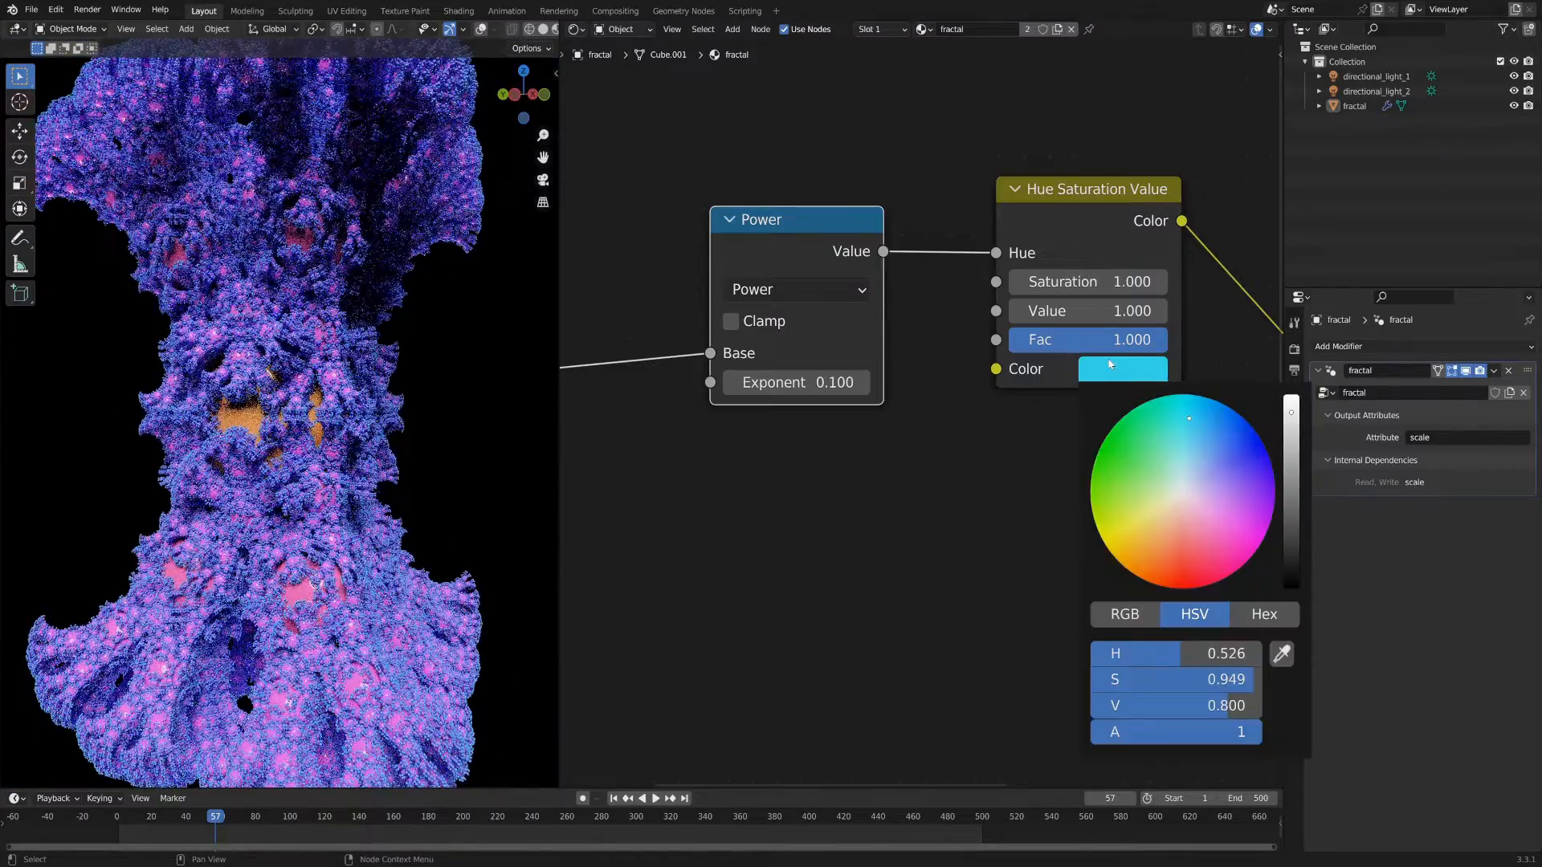
{"action": "mouse_move", "coordinate": [1226, 476]}
{"action": "left_mouse_down"}
{"action": "mouse_move", "coordinate": [1249, 448]}
{"action": "mouse_move", "coordinate": [1263, 499]}
{"action": "mouse_move", "coordinate": [1230, 557]}
{"action": "mouse_move", "coordinate": [1171, 571]}
{"action": "mouse_move", "coordinate": [1116, 543]}
{"action": "mouse_move", "coordinate": [1094, 492]}
{"action": "mouse_move", "coordinate": [1123, 454]}
{"action": "mouse_move", "coordinate": [1173, 448]}
{"action": "mouse_move", "coordinate": [1214, 534]}
{"action": "mouse_move", "coordinate": [1190, 572]}
{"action": "mouse_move", "coordinate": [1229, 543]}
{"action": "mouse_move", "coordinate": [1174, 554]}
{"action": "mouse_move", "coordinate": [1228, 543]}
{"action": "left_mouse_up"}
{"action": "scroll", "coordinate": [923, 414], "scroll_direction": "down", "scroll_amount": 4}
{"action": "scroll", "coordinate": [313, 498], "scroll_direction": "down", "scroll_amount": 2}
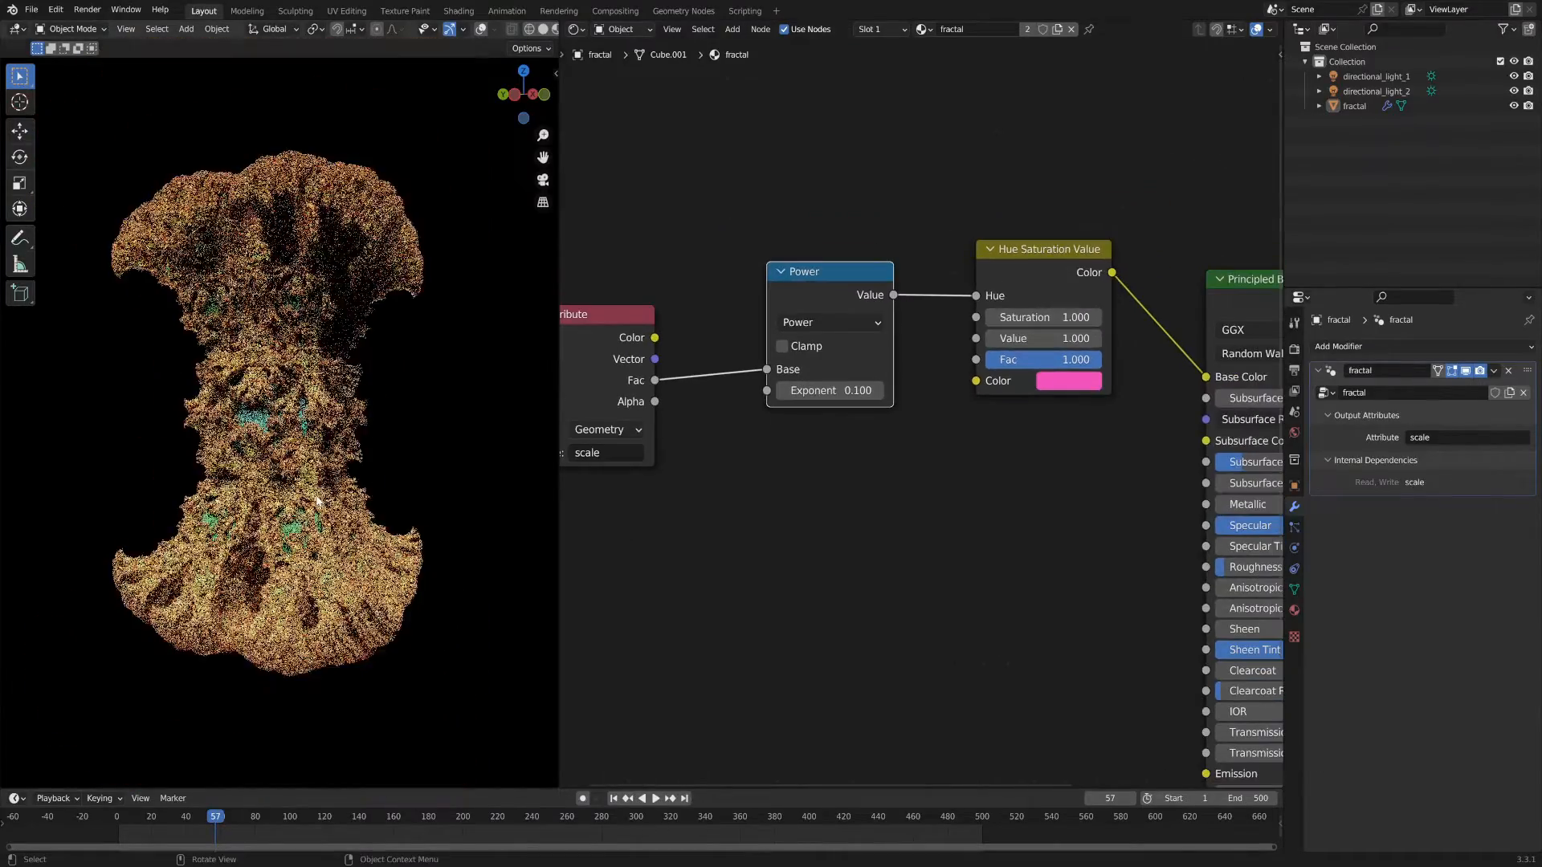
Step: Move the Power node farther from the Hue Saturation Value node to leave space for another node
{"action": "middle_click_drag", "start_coordinate": [311, 502], "coordinate": [369, 489]}
{"action": "scroll", "coordinate": [722, 443], "scroll_direction": "up", "scroll_amount": 2}
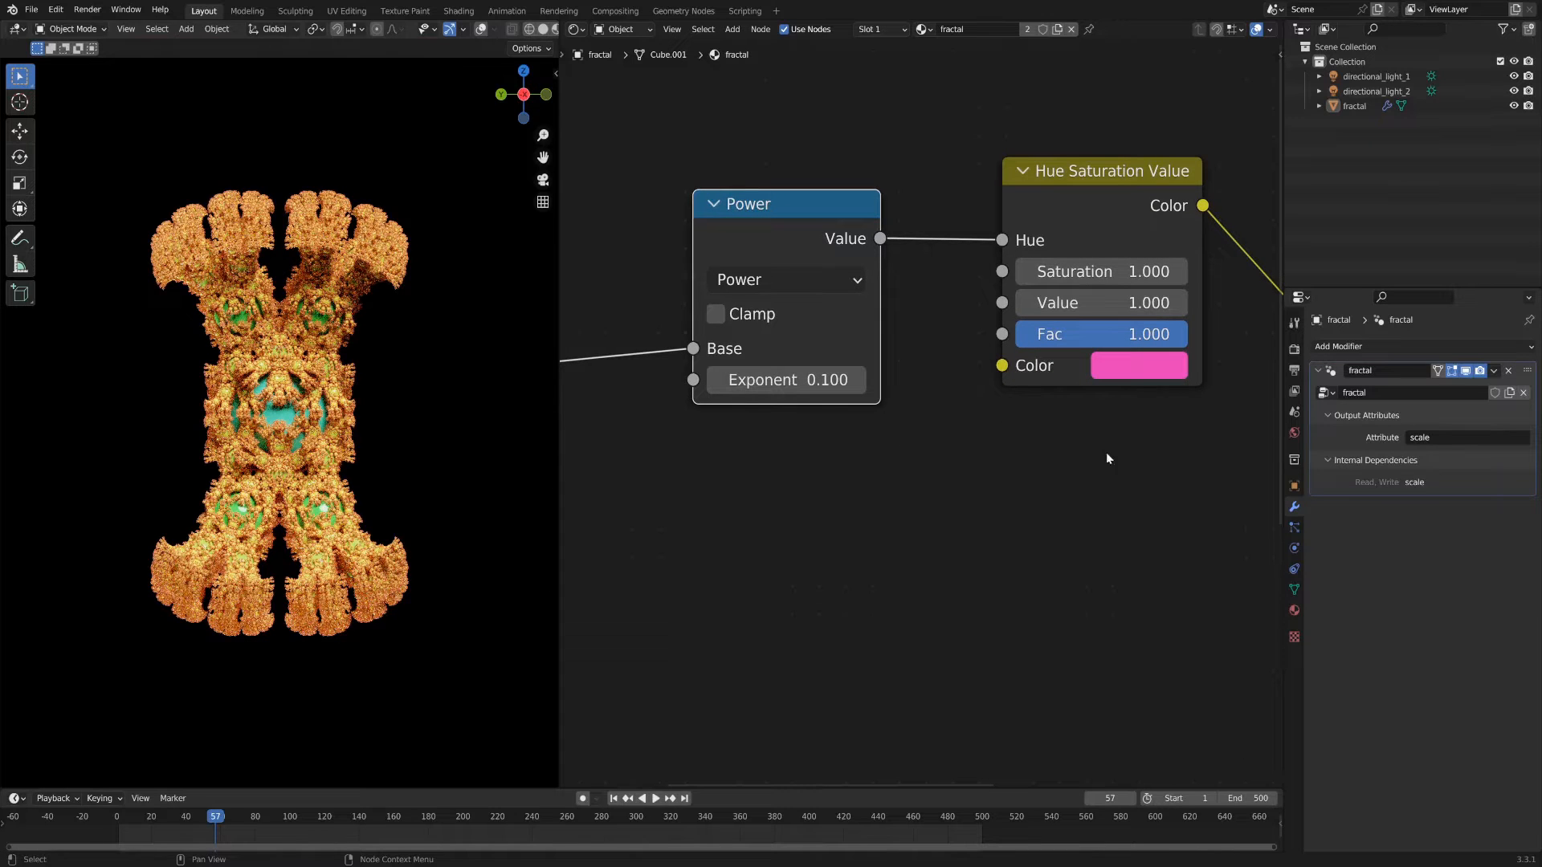
{"action": "middle_click_drag", "start_coordinate": [1106, 426], "coordinate": [1083, 439]}
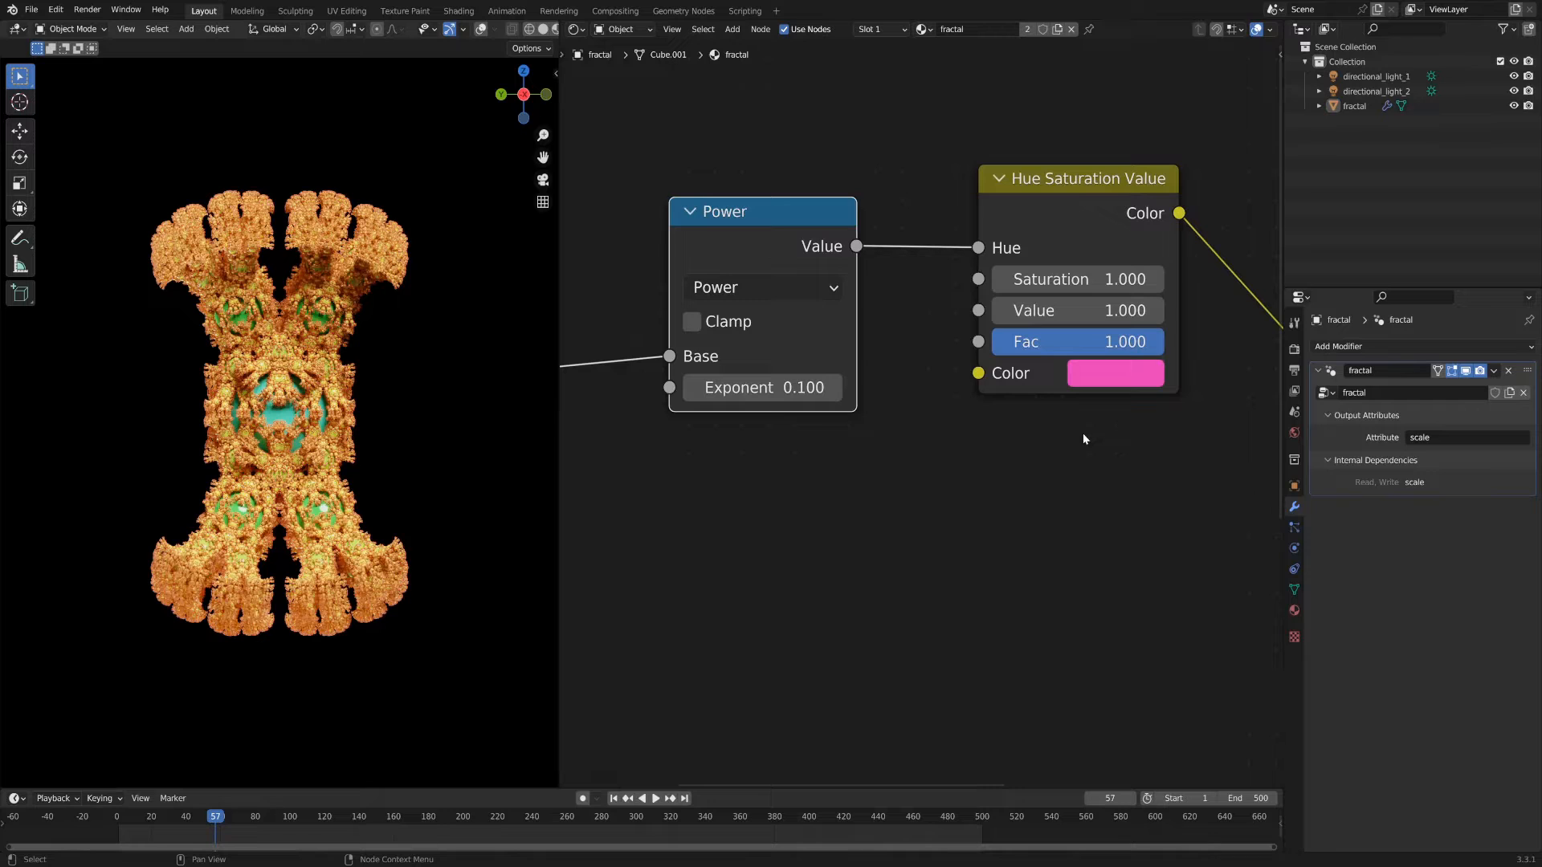
{"action": "left_click_drag", "start_coordinate": [755, 219], "coordinate": [674, 218]}
{"action": "scroll", "coordinate": [854, 290], "scroll_direction": "down", "scroll_amount": 2}
{"action": "middle_click_drag", "start_coordinate": [854, 290], "coordinate": [963, 292]}
{"action": "scroll", "coordinate": [963, 293], "scroll_direction": "up", "scroll_amount": 2}
Step: Try exponents of 2, 8 and 0.2 on the Power node, and return the exponent to 0.1
{"action": "left_click", "coordinate": [828, 392]}
{"action": "type", "text": "2"}
{"action": "key", "text": "Return"}
{"action": "left_click_drag", "start_coordinate": [816, 390], "coordinate": [995, 389]}
{"action": "left_click", "coordinate": [847, 379]}
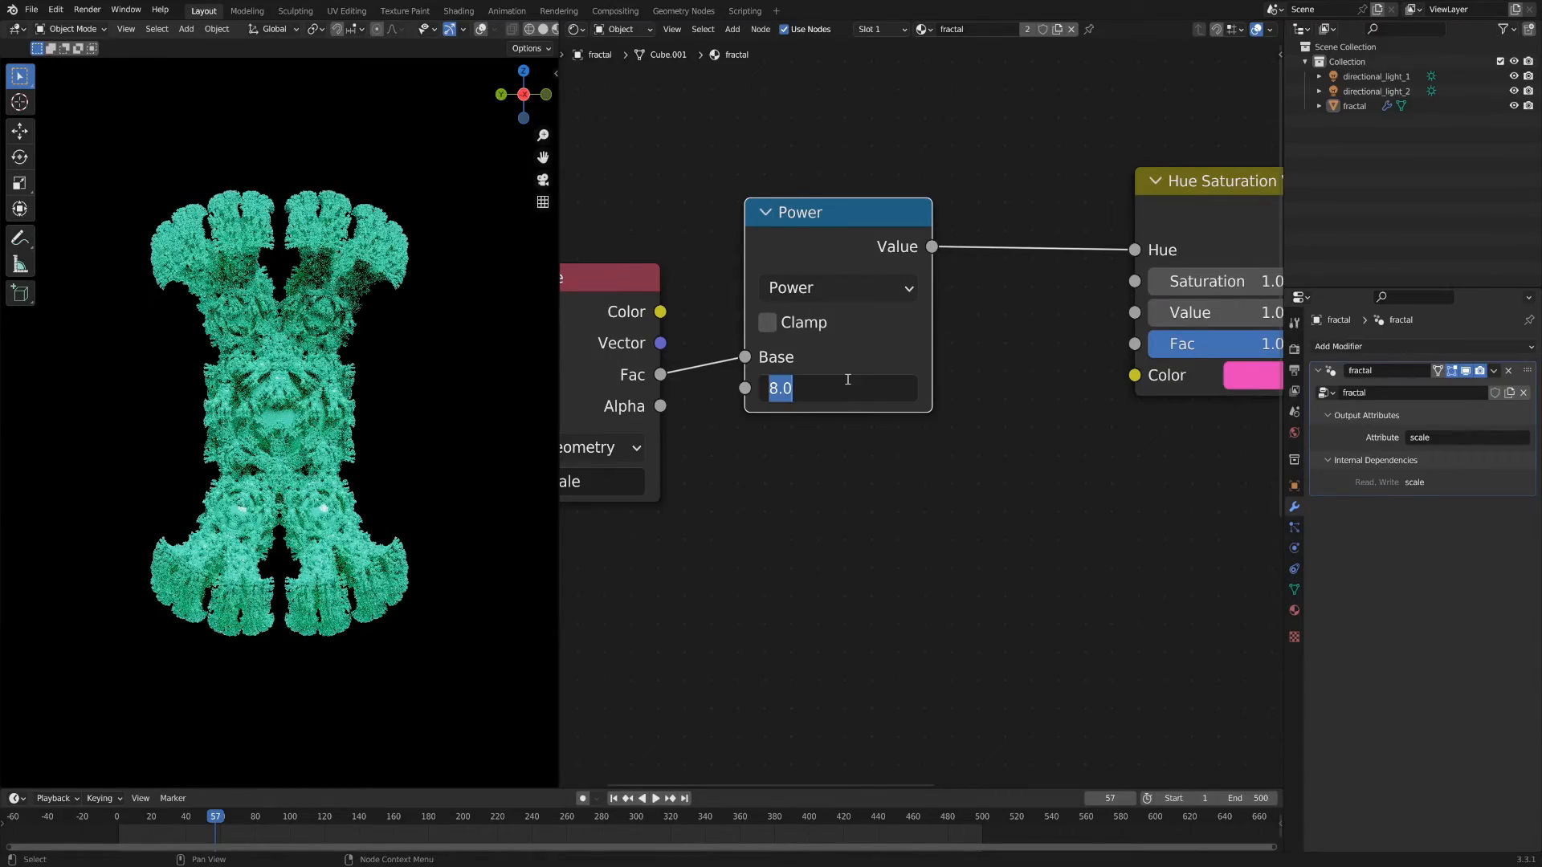
{"action": "type", "text": ".2"}
{"action": "key", "text": "Return"}
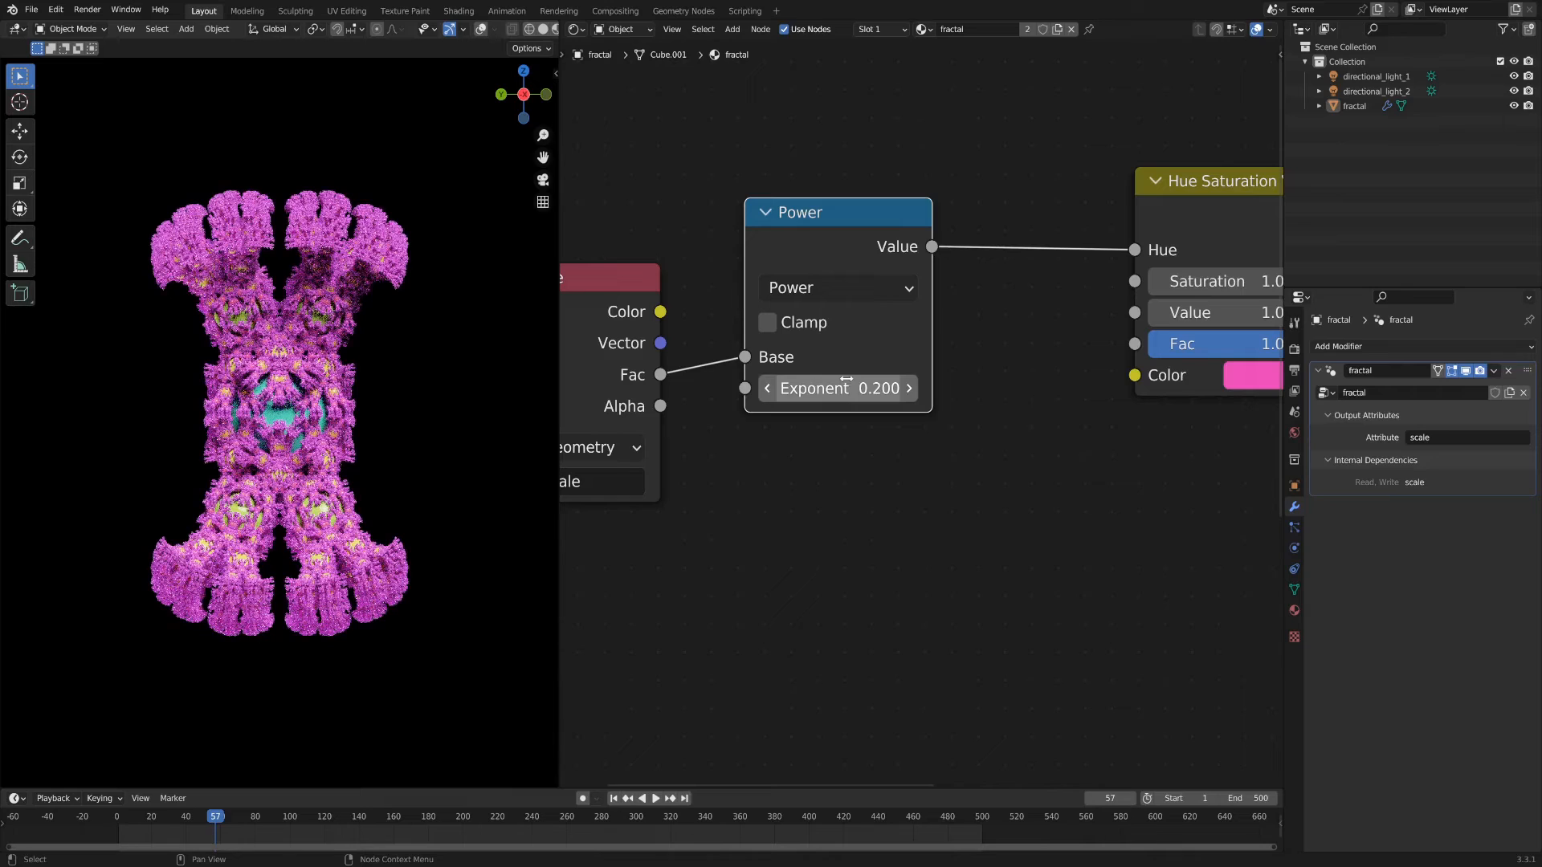
{"action": "left_click", "coordinate": [854, 389]}
{"action": "type", "text": ".1"}
{"action": "key", "text": "Return"}
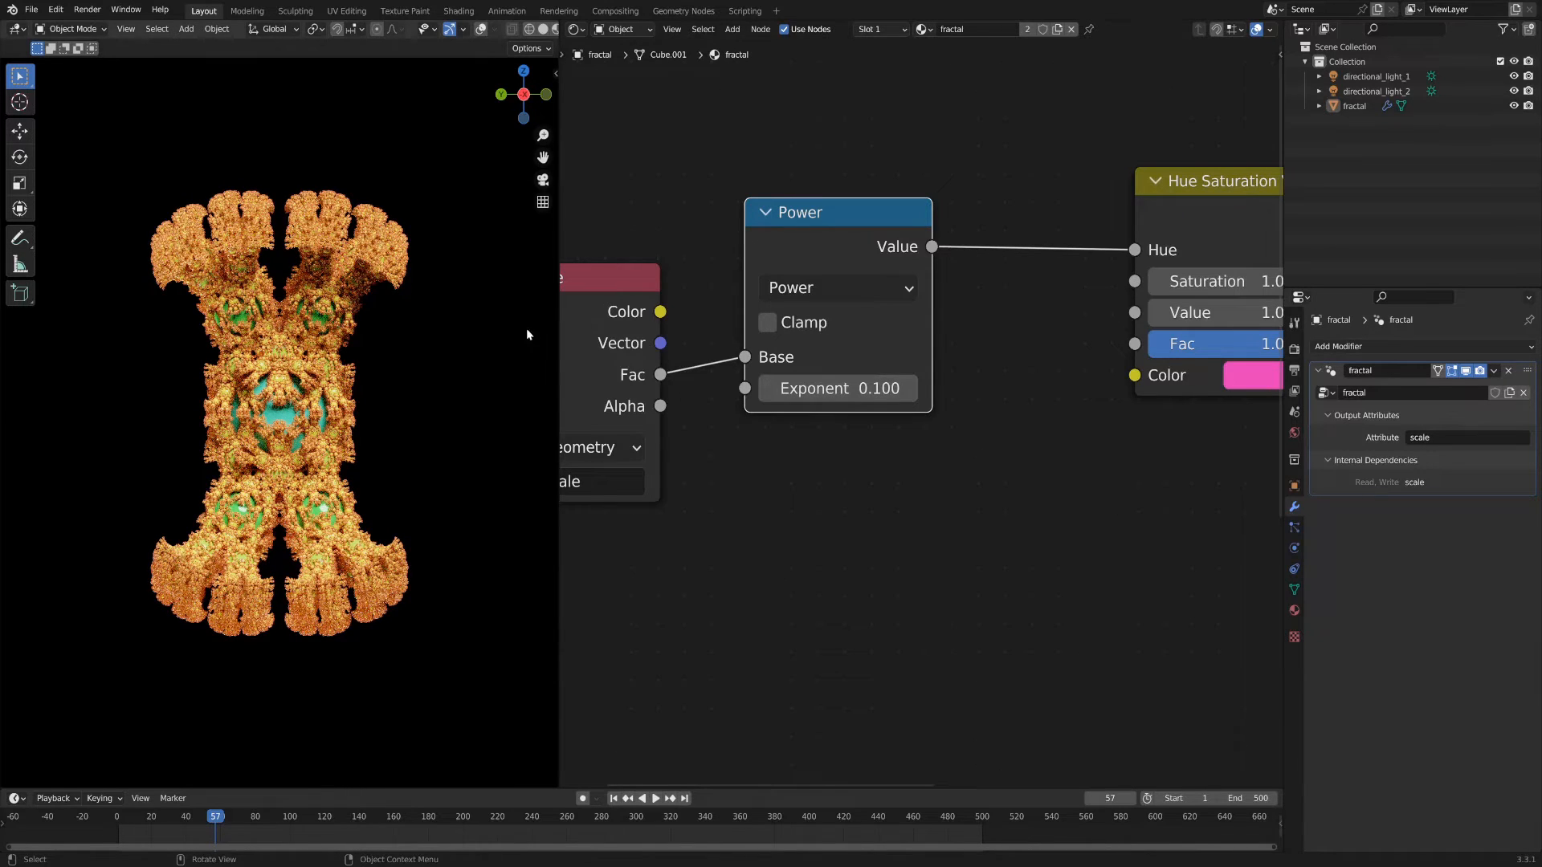
Step: Duplicate the Power node onto the link before the Hue input and switch the copy's operation to Multiply
{"action": "scroll", "coordinate": [379, 371], "scroll_direction": "up", "scroll_amount": 5}
{"action": "scroll", "coordinate": [674, 379], "scroll_direction": "down", "scroll_amount": 1}
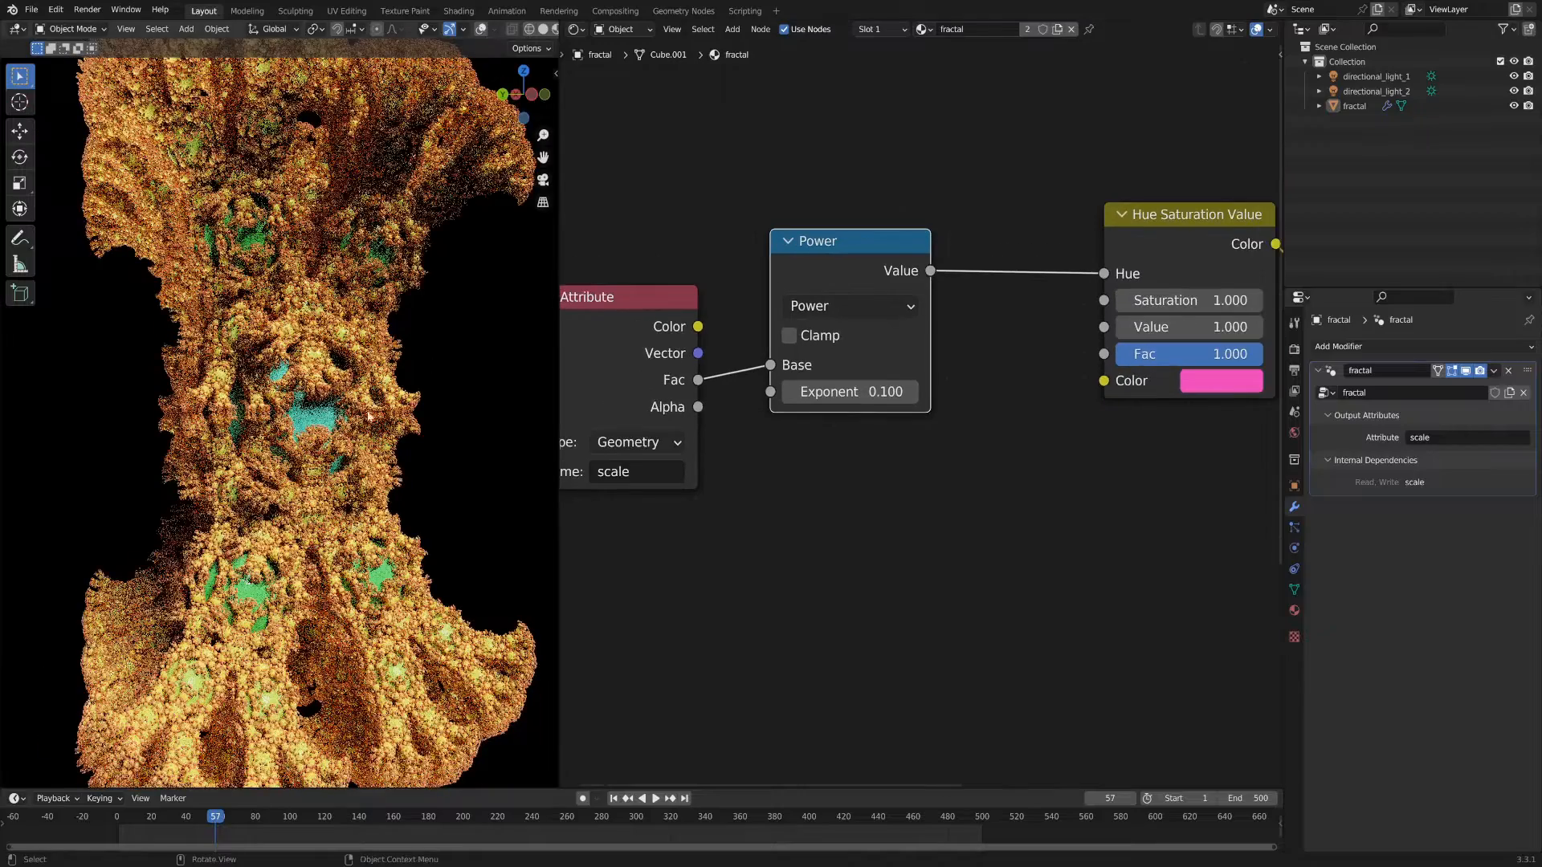
{"action": "middle_click_drag", "start_coordinate": [1080, 420], "coordinate": [1008, 420]}
{"action": "key", "text": "shift+d"}
{"action": "left_click", "coordinate": [963, 265]}
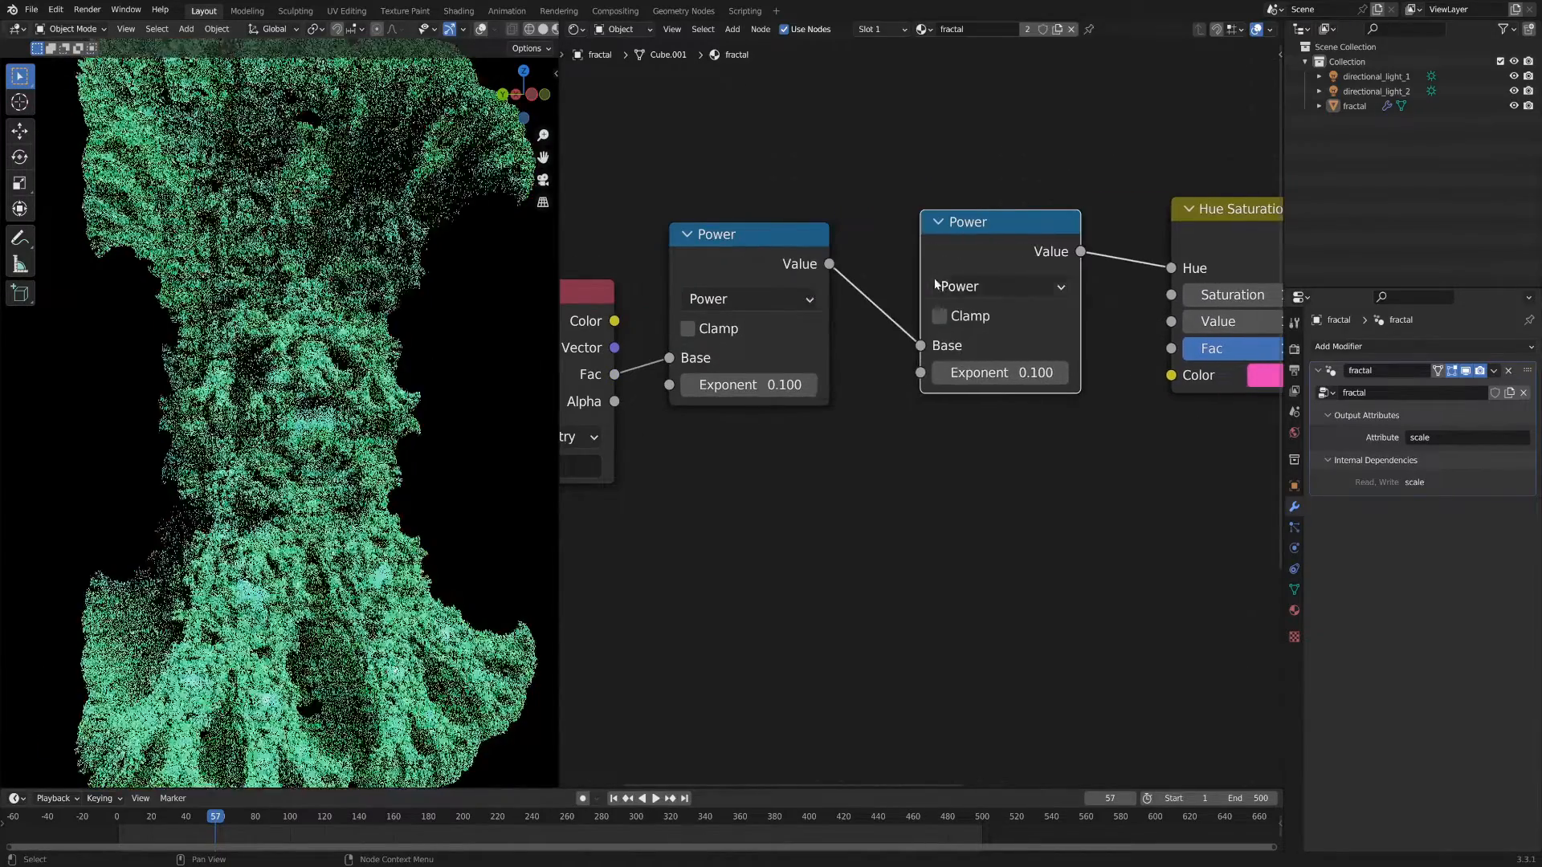
{"action": "left_click", "coordinate": [963, 287]}
{"action": "left_click", "coordinate": [424, 404]}
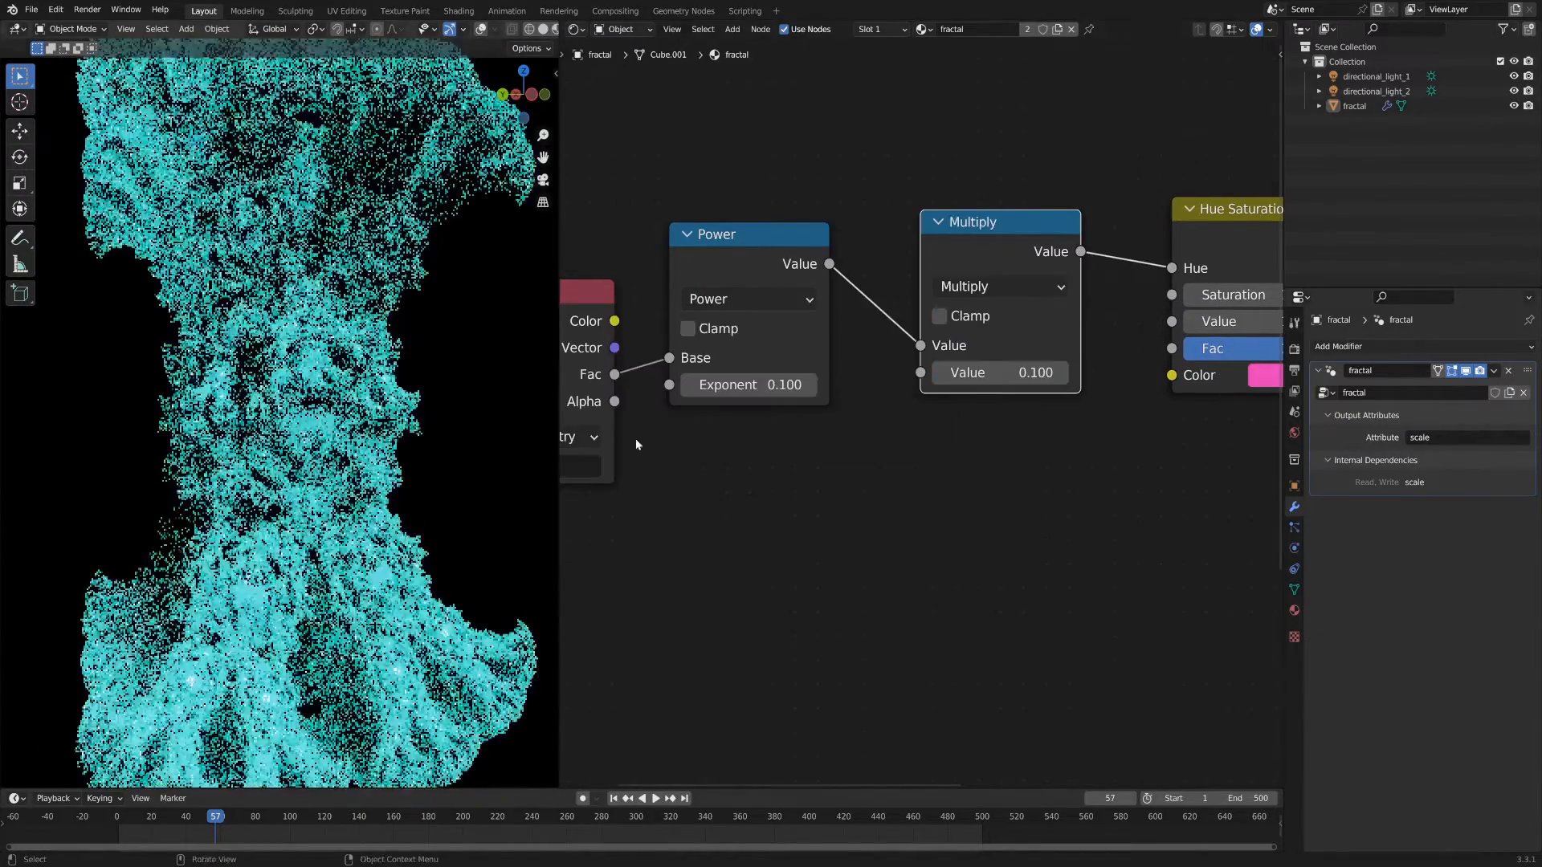
Step: Raise the Multiply node's value in stages through 0.94, 1.91 and 8.21 to 73.21, comparing the fractal's hue variation
{"action": "left_click_drag", "start_coordinate": [1036, 373], "coordinate": [1095, 373]}
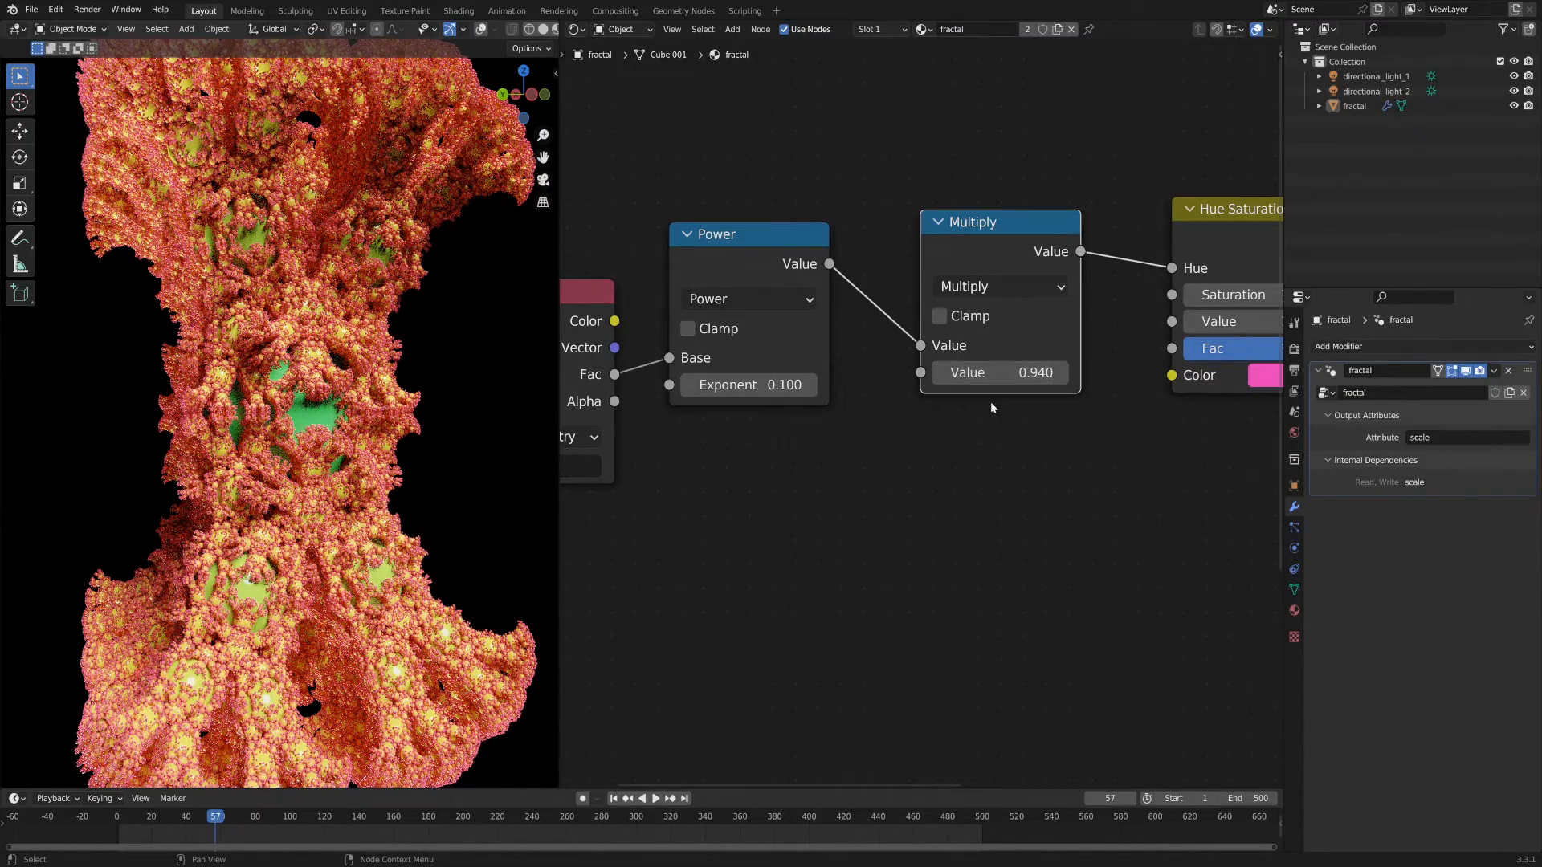
{"action": "left_click_drag", "start_coordinate": [1000, 366], "coordinate": [1044, 367]}
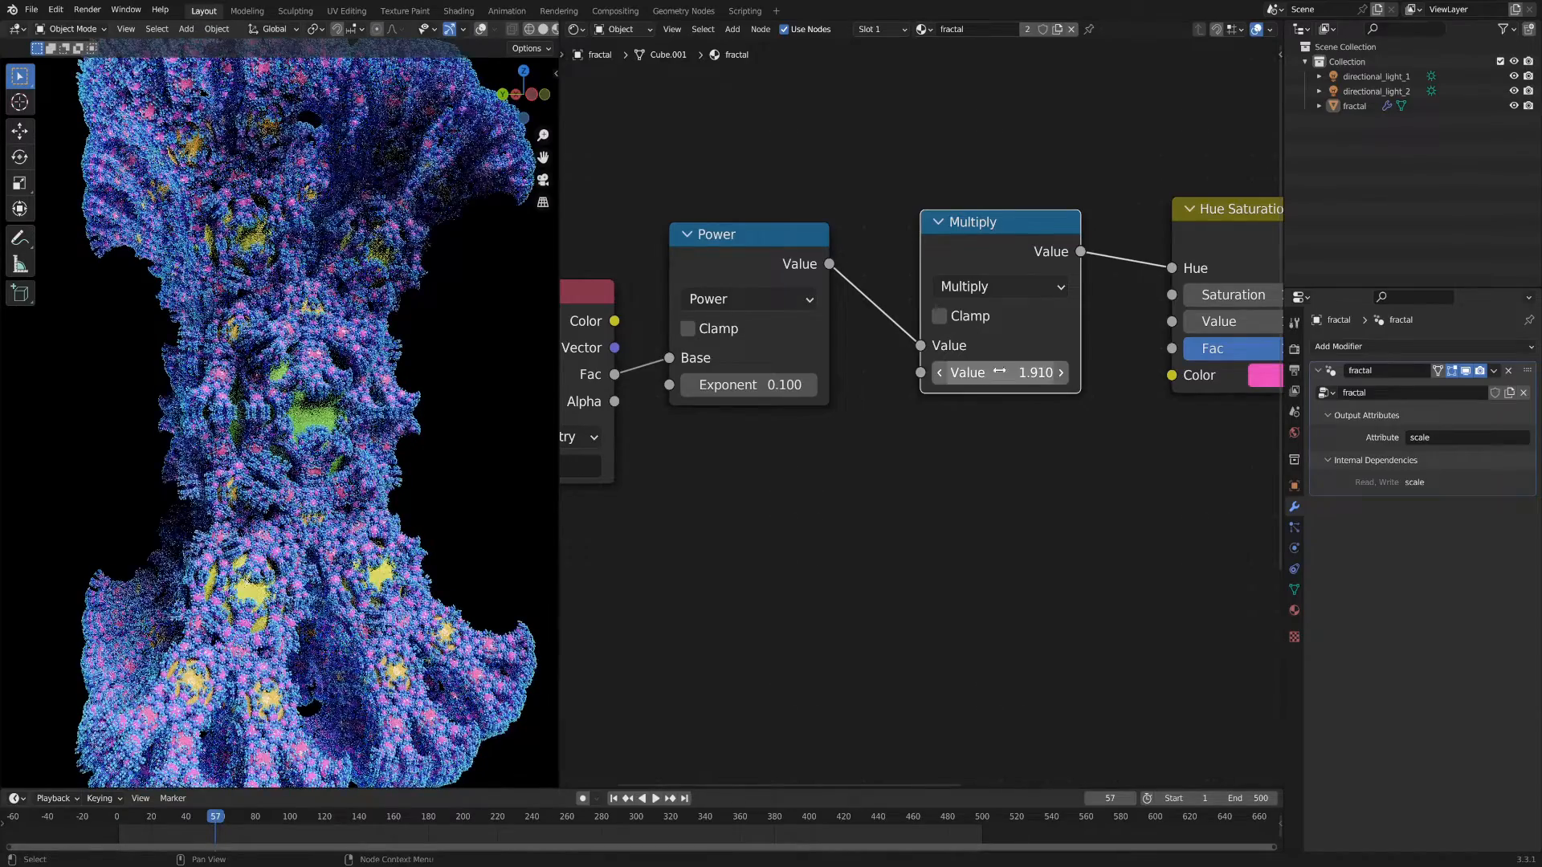
{"action": "left_click_drag", "start_coordinate": [973, 373], "coordinate": [1014, 372]}
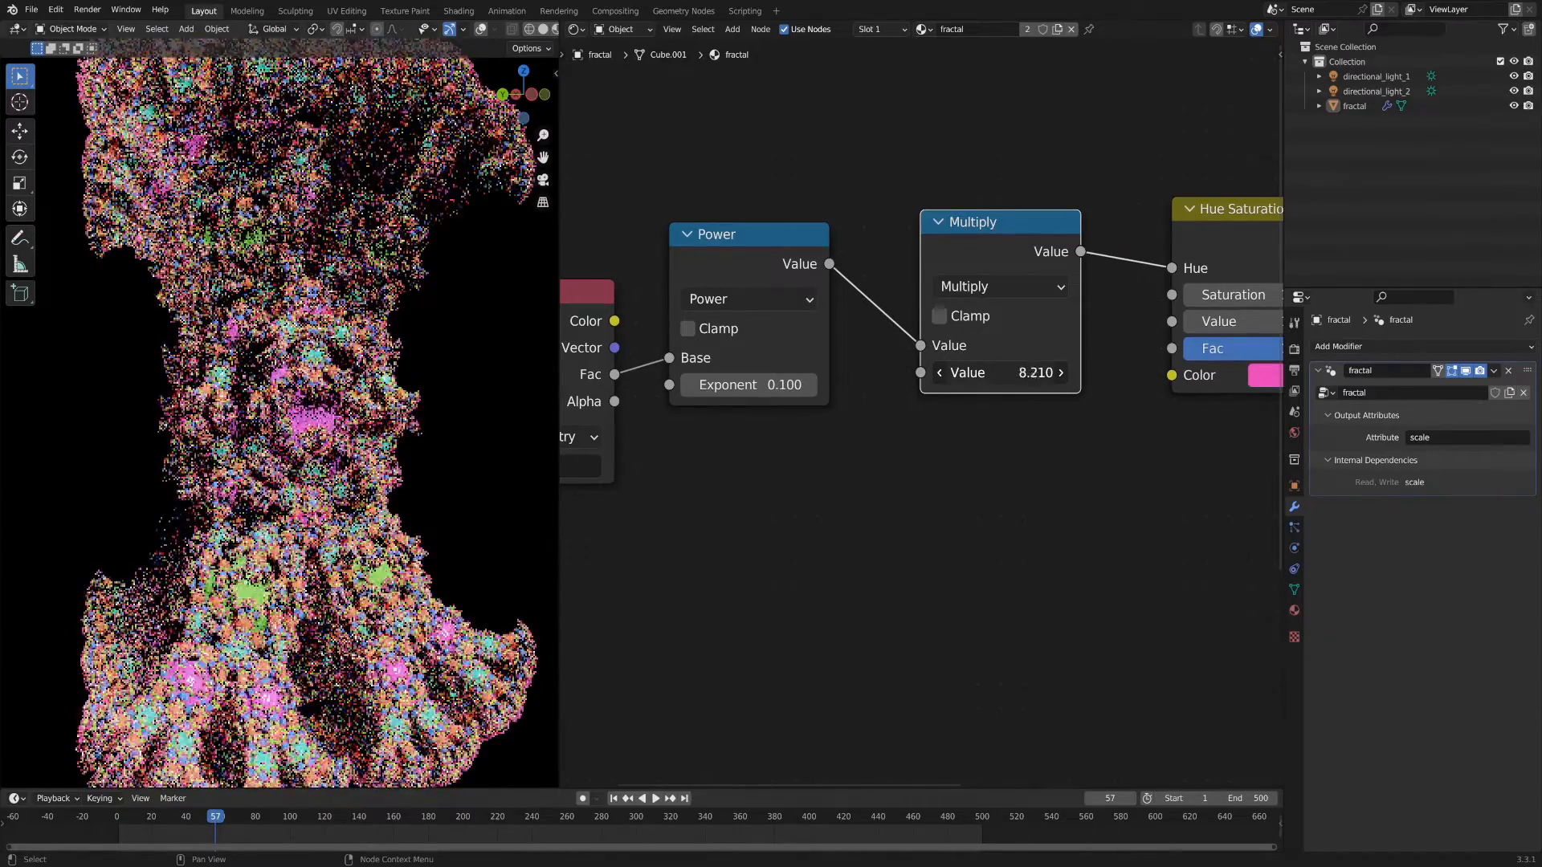
{"action": "left_click_drag", "start_coordinate": [980, 381], "coordinate": [1044, 382]}
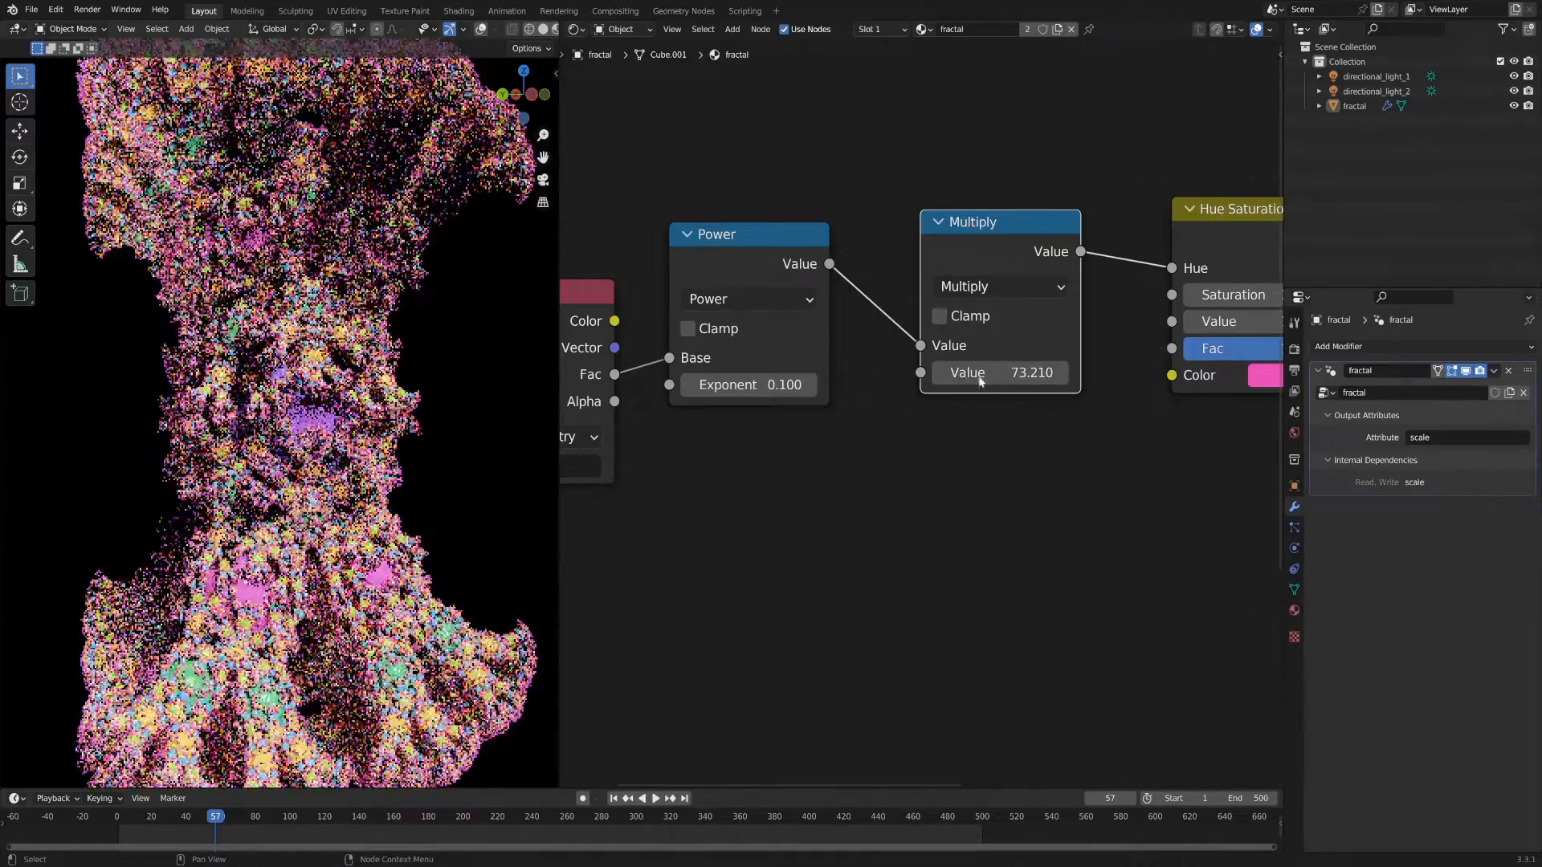
{"action": "scroll", "coordinate": [319, 476], "scroll_direction": "up", "scroll_amount": 5}
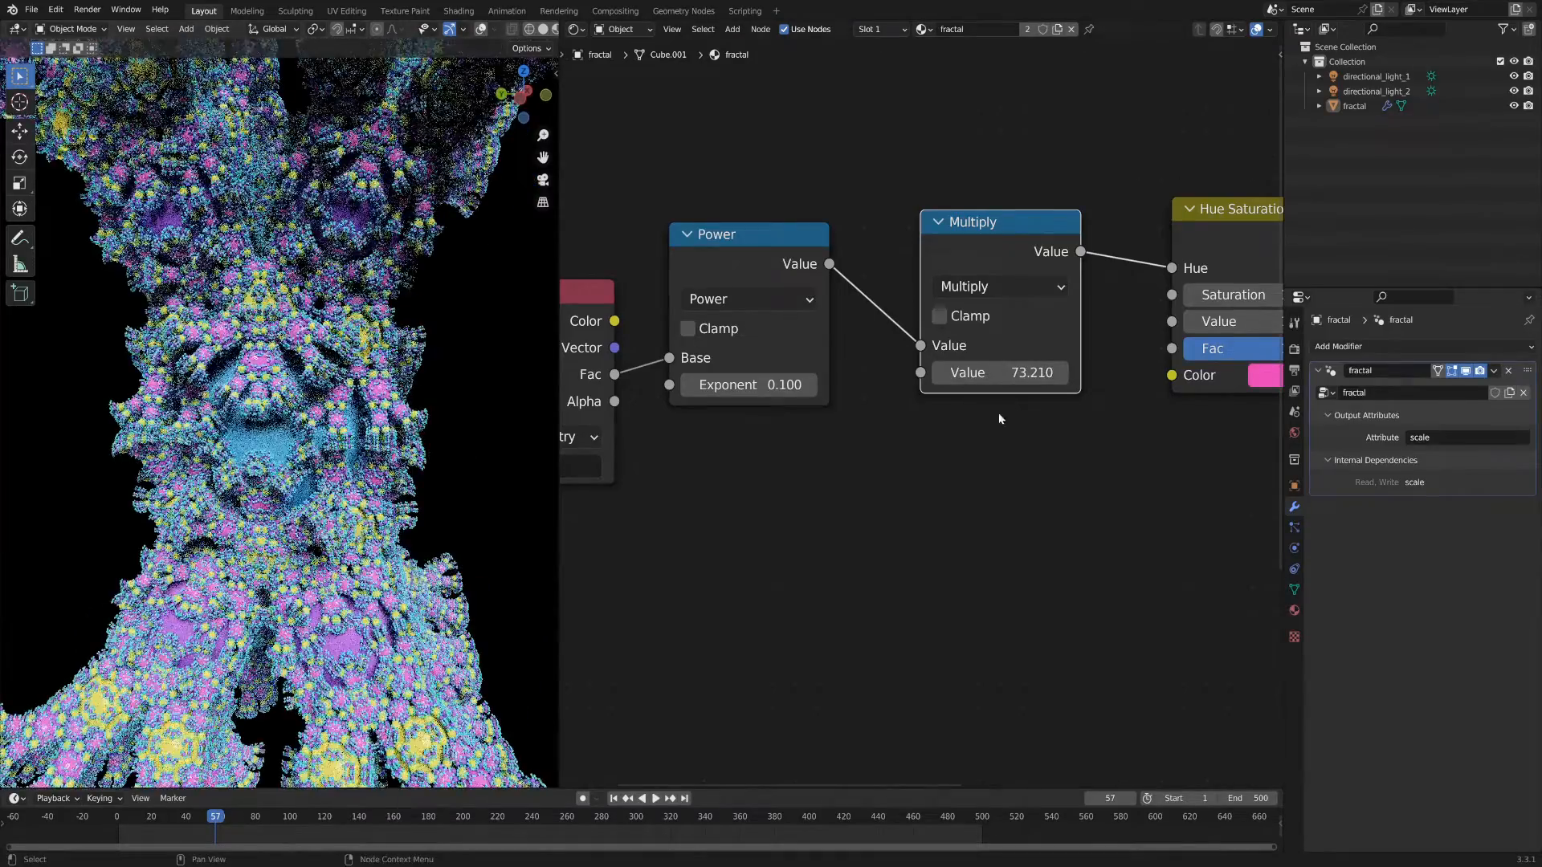
Step: Set the Multiply node's value to 100 and view the whole fractal
{"action": "left_click_drag", "start_coordinate": [1004, 383], "coordinate": [1105, 384], "text": "shift"}
{"action": "left_click", "coordinate": [996, 380]}
{"action": "type", "text": "100"}
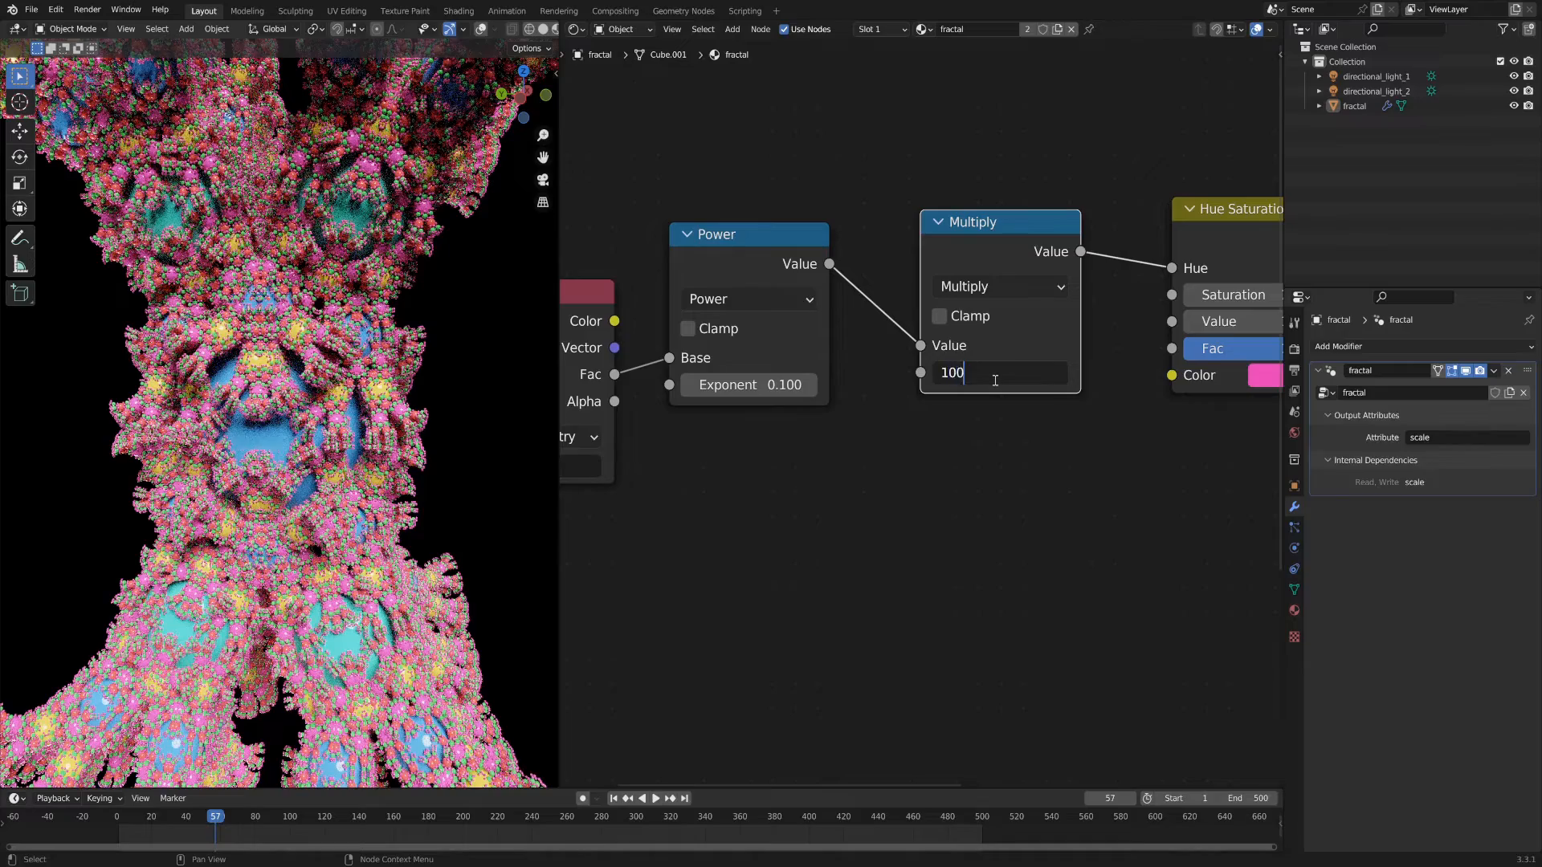
{"action": "key", "text": "Return"}
{"action": "scroll", "coordinate": [417, 510], "scroll_direction": "down", "scroll_amount": 8}
{"action": "scroll", "coordinate": [385, 490], "scroll_direction": "up", "scroll_amount": 5}
{"action": "scroll", "coordinate": [359, 471], "scroll_direction": "down", "scroll_amount": 2}
Step: Change the Hue Saturation Value node's colour to a pink with hue 0.920 and saturation 0.964
{"action": "middle_click_drag", "start_coordinate": [902, 492], "coordinate": [633, 493]}
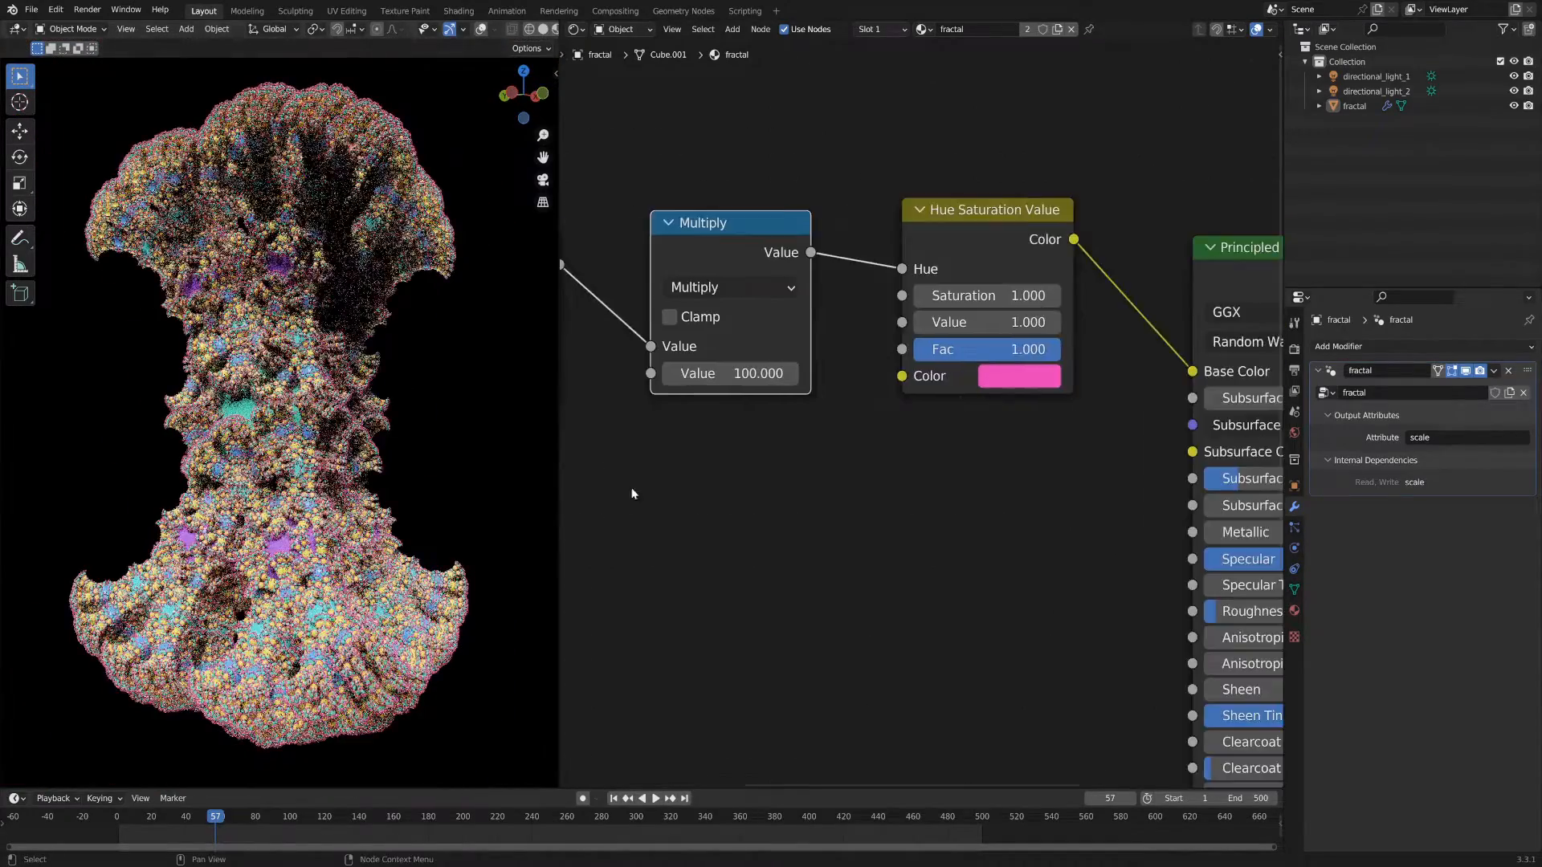
{"action": "left_click", "coordinate": [1022, 379]}
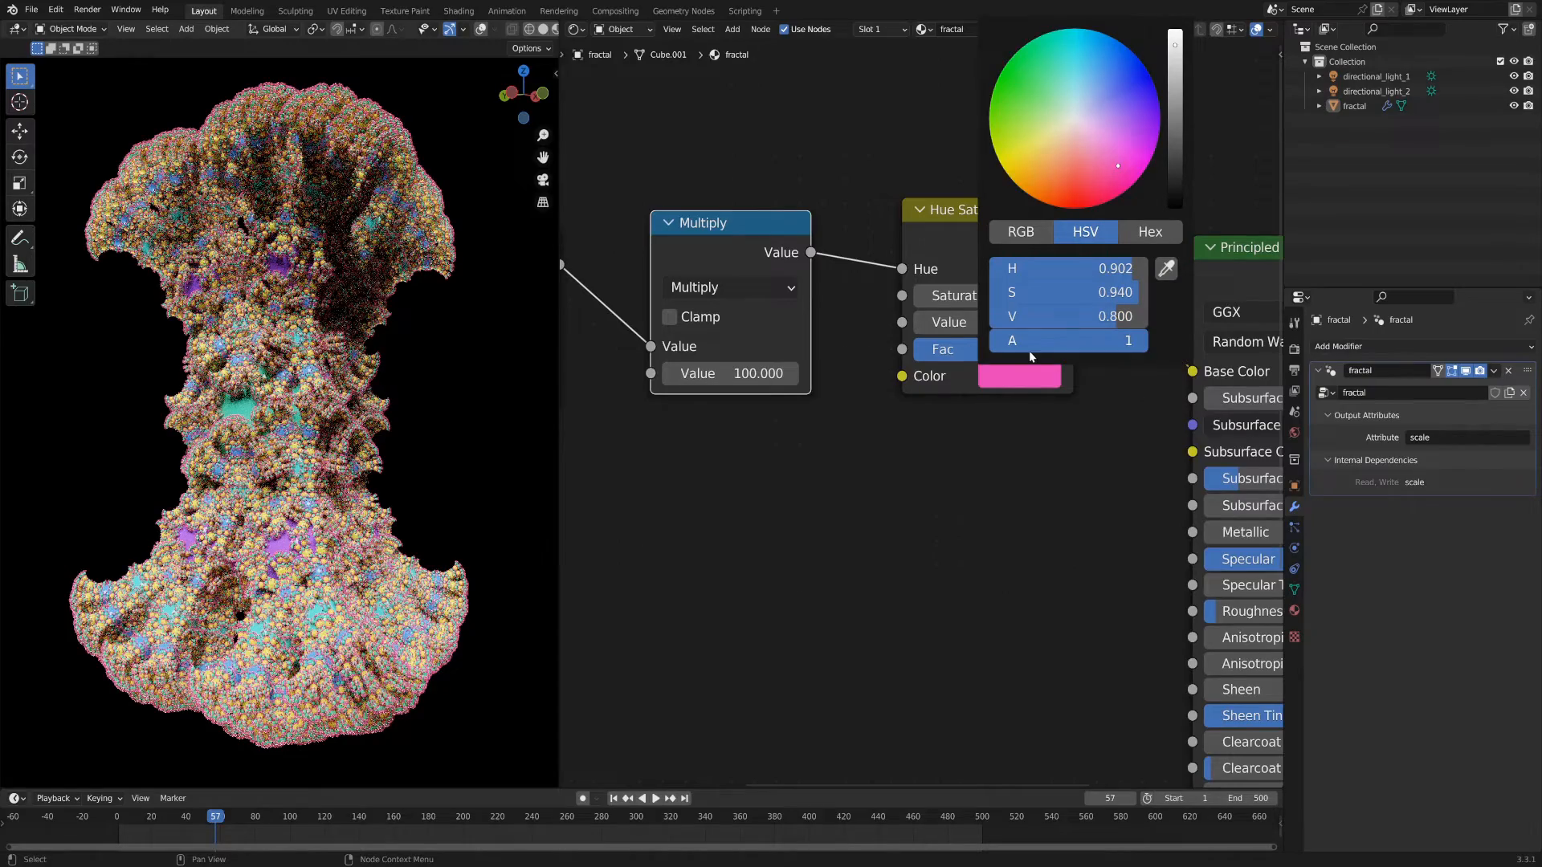
{"action": "left_click", "coordinate": [1065, 188]}
{"action": "mouse_move", "coordinate": [1063, 187]}
{"action": "left_mouse_down"}
{"action": "mouse_move", "coordinate": [1018, 153]}
{"action": "mouse_move", "coordinate": [1017, 92]}
{"action": "mouse_move", "coordinate": [1050, 55]}
{"action": "mouse_move", "coordinate": [1097, 41]}
{"action": "mouse_move", "coordinate": [1146, 69]}
{"action": "mouse_move", "coordinate": [1110, 176]}
{"action": "mouse_move", "coordinate": [1131, 152]}
{"action": "mouse_move", "coordinate": [1104, 156]}
{"action": "mouse_move", "coordinate": [1118, 173]}
{"action": "left_mouse_up"}
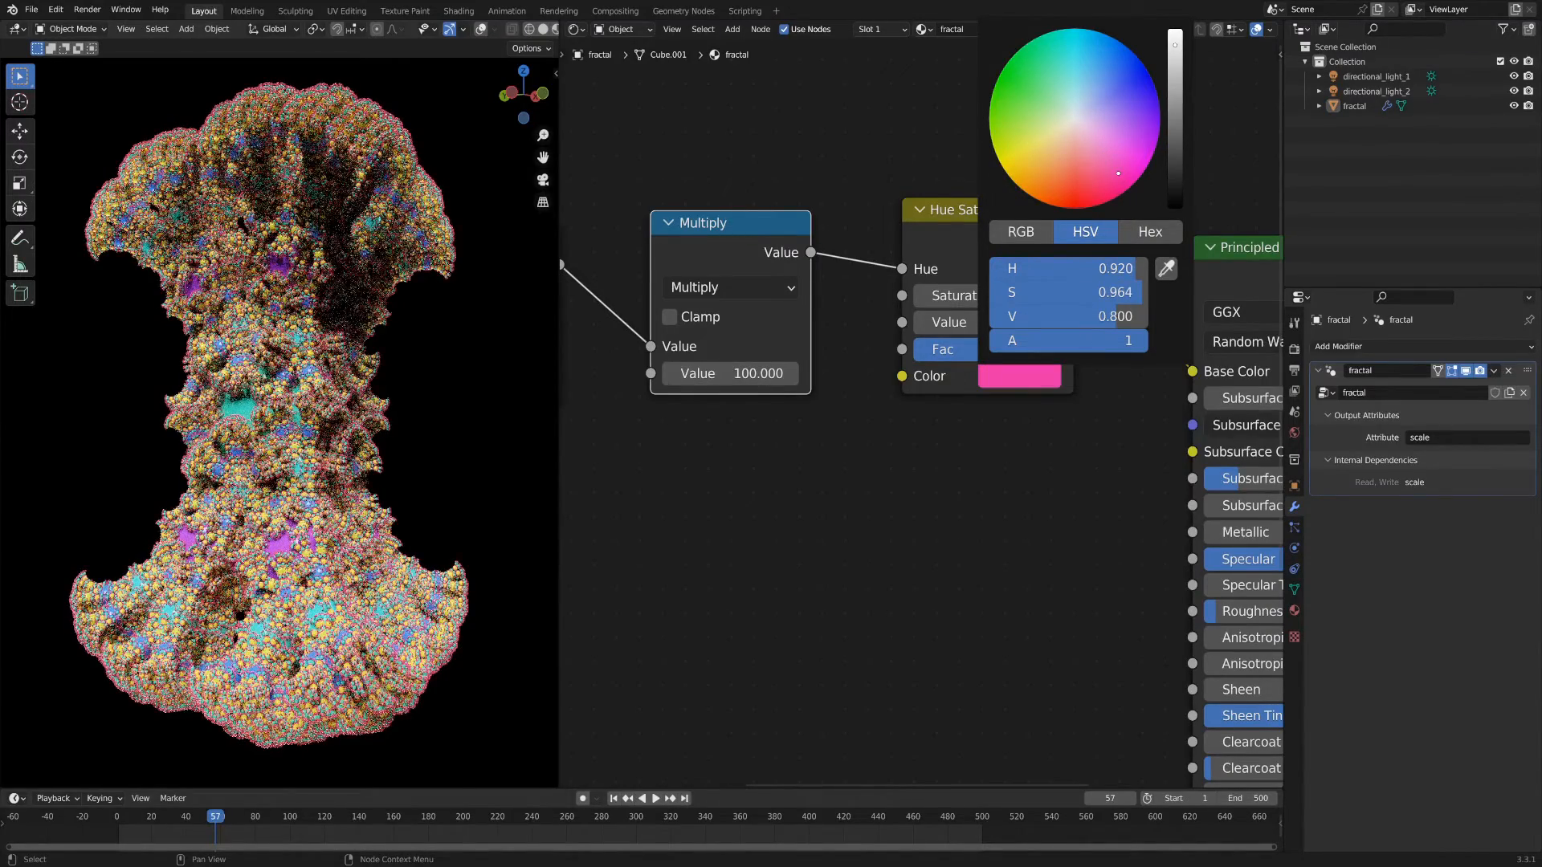
{"action": "scroll", "coordinate": [865, 517], "scroll_direction": "down", "scroll_amount": 1}
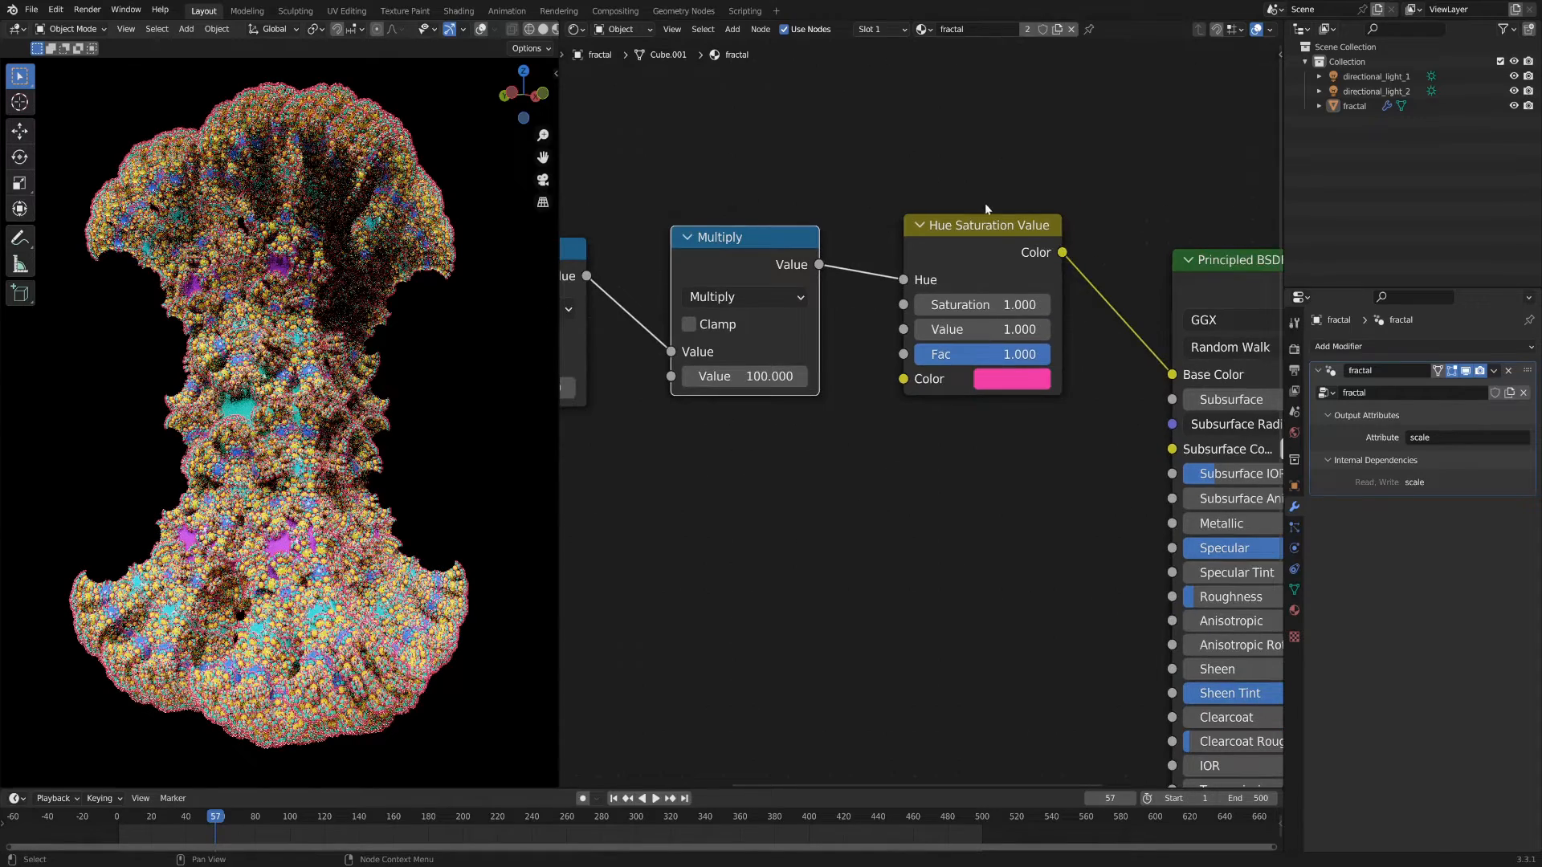
Step: Space the nodes apart, duplicate the Multiply node, and wire the copy from the Power output to the Saturation input
{"action": "left_click_drag", "start_coordinate": [988, 225], "coordinate": [988, 281]}
{"action": "left_click_drag", "start_coordinate": [754, 239], "coordinate": [754, 164]}
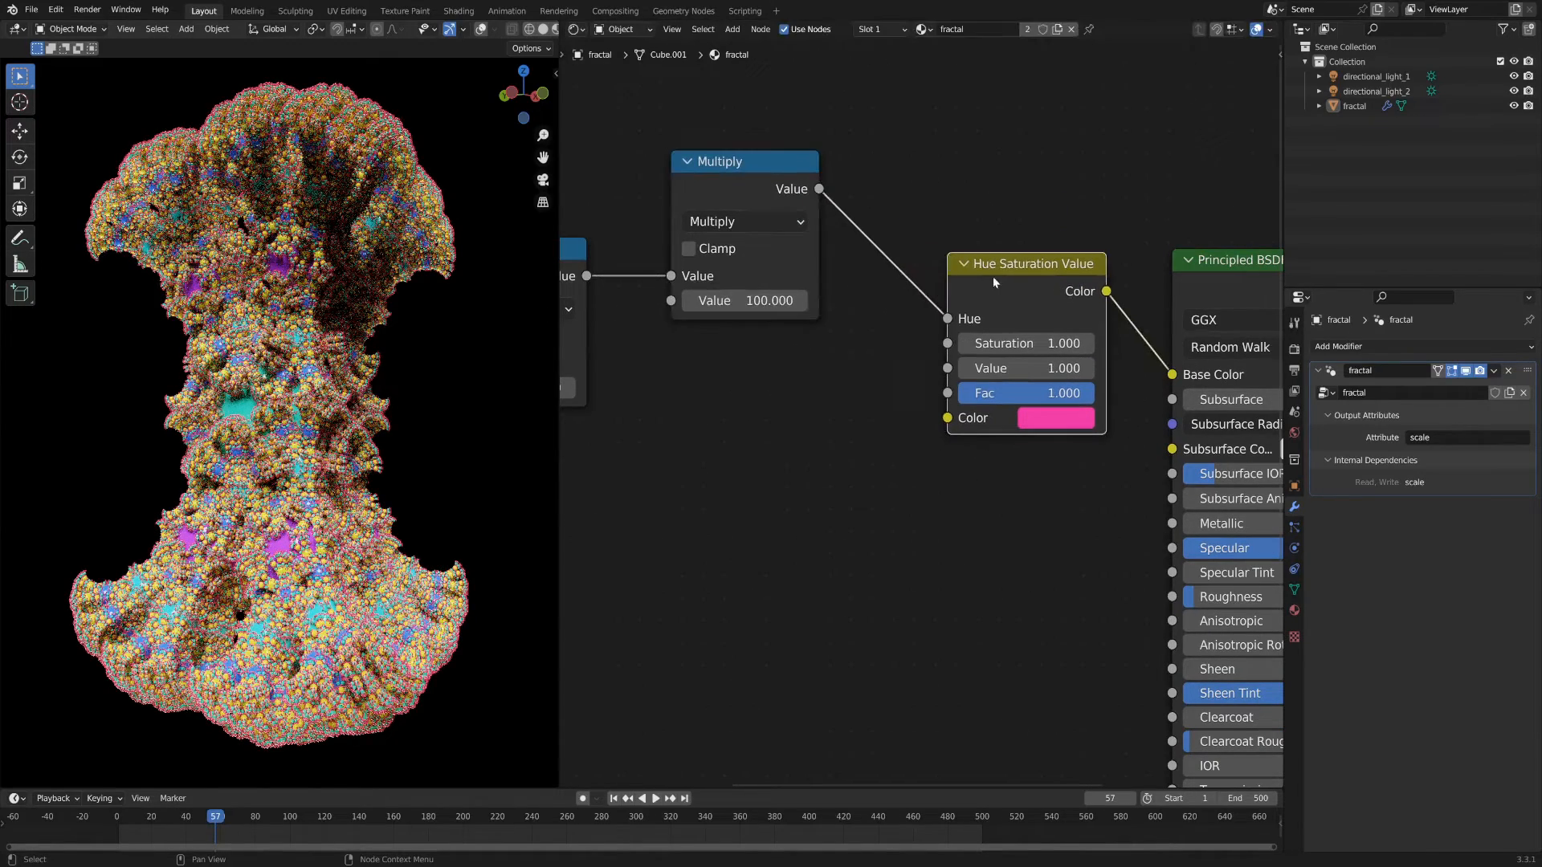
{"action": "middle_click_drag", "start_coordinate": [735, 184], "coordinate": [832, 107]}
{"action": "key", "text": "shift+d"}
{"action": "left_click", "coordinate": [834, 297]}
{"action": "left_click_drag", "start_coordinate": [683, 201], "coordinate": [763, 389]}
{"action": "left_click_drag", "start_coordinate": [918, 302], "coordinate": [1043, 270]}
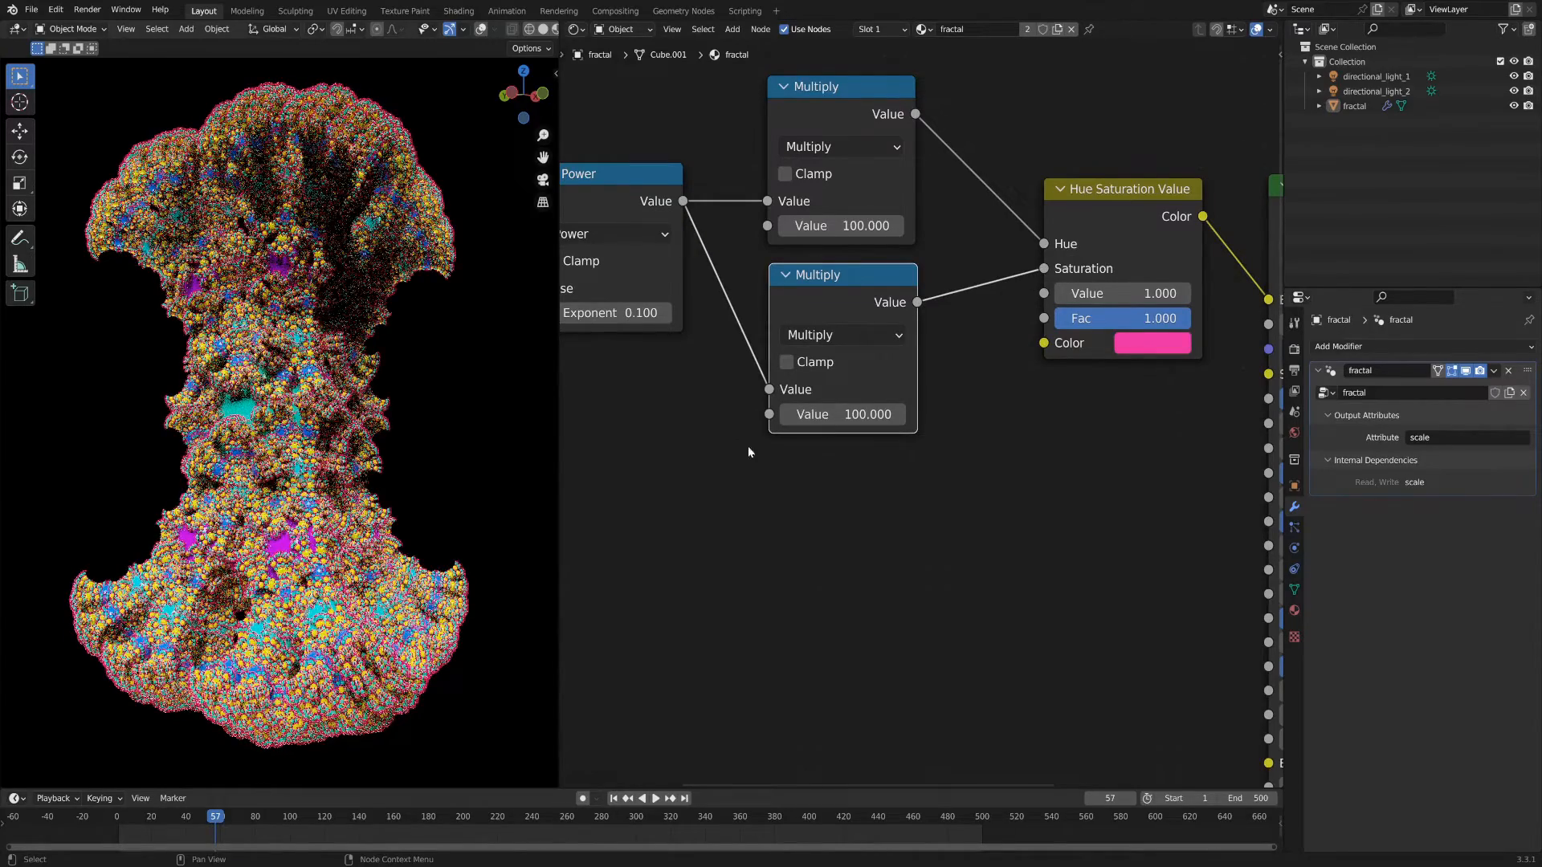
Step: Set the value of the Multiply node feeding Saturation to 1 and inspect the fractal's colours
{"action": "scroll", "coordinate": [756, 442], "scroll_direction": "up", "scroll_amount": 1}
{"action": "left_click", "coordinate": [821, 416]}
{"action": "type", "text": "1"}
{"action": "key", "text": "Return"}
{"action": "mouse_move", "coordinate": [289, 402]}
{"action": "middle_mouse_down"}
{"action": "mouse_move", "coordinate": [221, 408]}
{"action": "mouse_move", "coordinate": [310, 378]}
{"action": "mouse_move", "coordinate": [265, 386]}
{"action": "middle_mouse_up"}
{"action": "scroll", "coordinate": [221, 408], "scroll_direction": "down", "scroll_amount": 3}
{"action": "scroll", "coordinate": [305, 381], "scroll_direction": "up", "scroll_amount": 4}
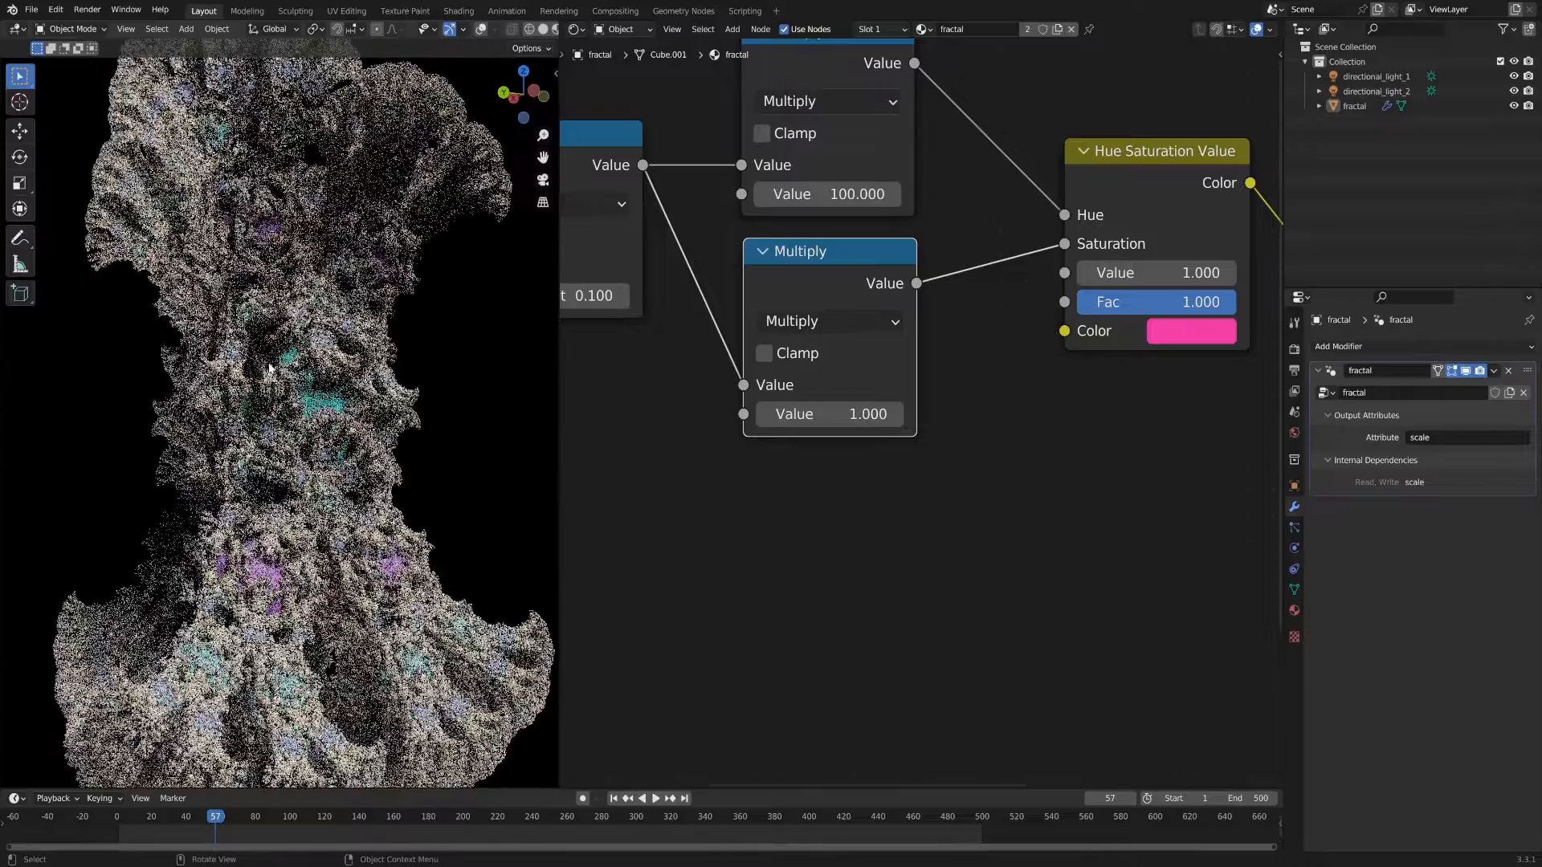
{"action": "scroll", "coordinate": [265, 385], "scroll_direction": "down", "scroll_amount": 3}
Step: Slightly reposition the Saturation Multiply and Power nodes, and inspect how saturation varies between large and small fractal parts
{"action": "left_click_drag", "start_coordinate": [784, 268], "coordinate": [787, 281]}
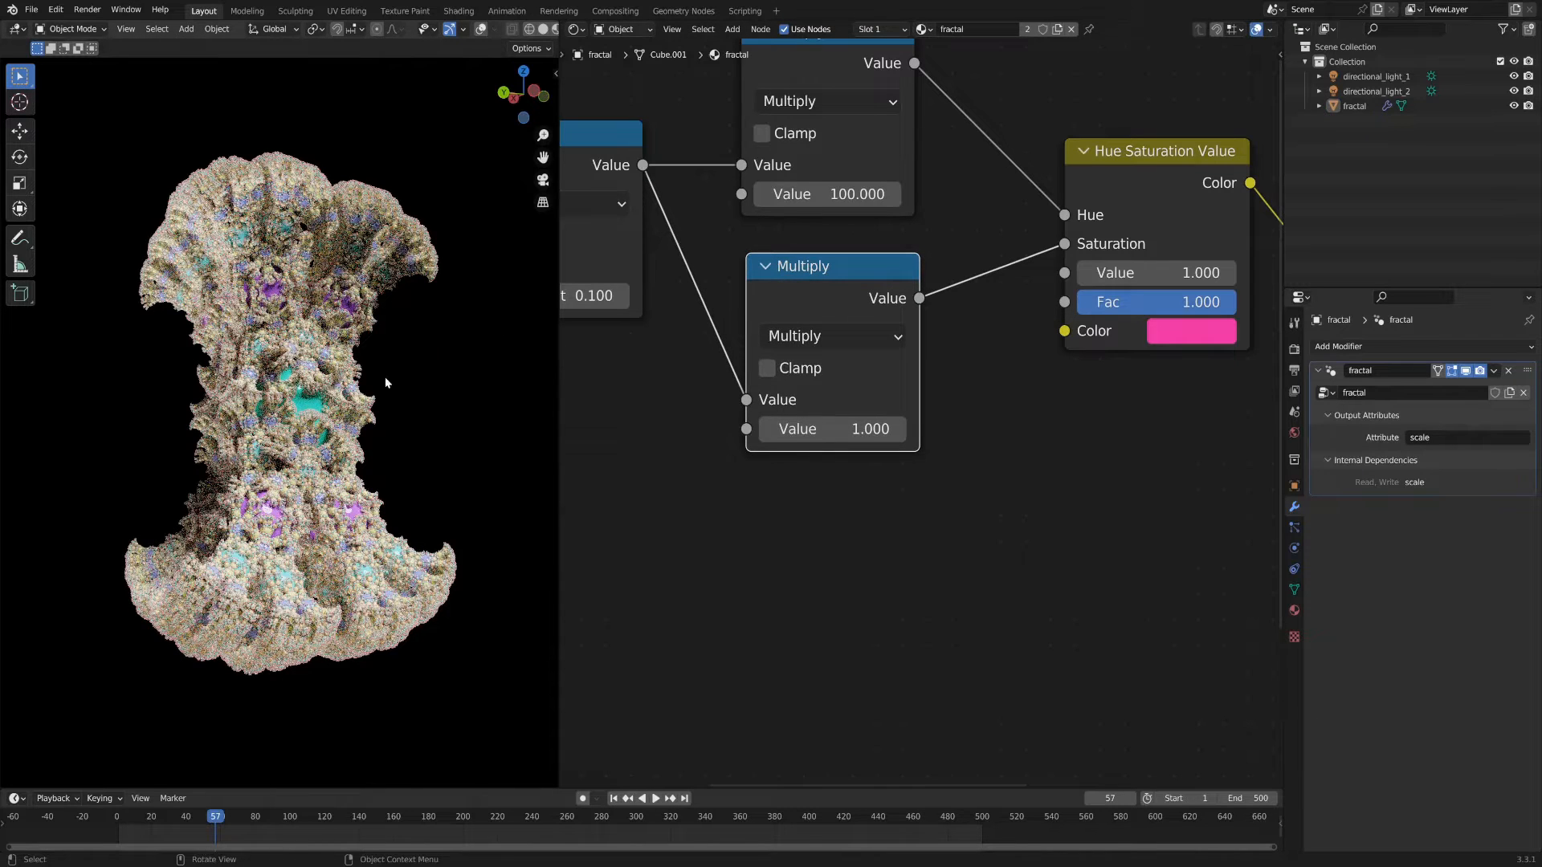
{"action": "middle_click_drag", "start_coordinate": [554, 144], "coordinate": [738, 125]}
{"action": "left_click_drag", "start_coordinate": [739, 125], "coordinate": [740, 160]}
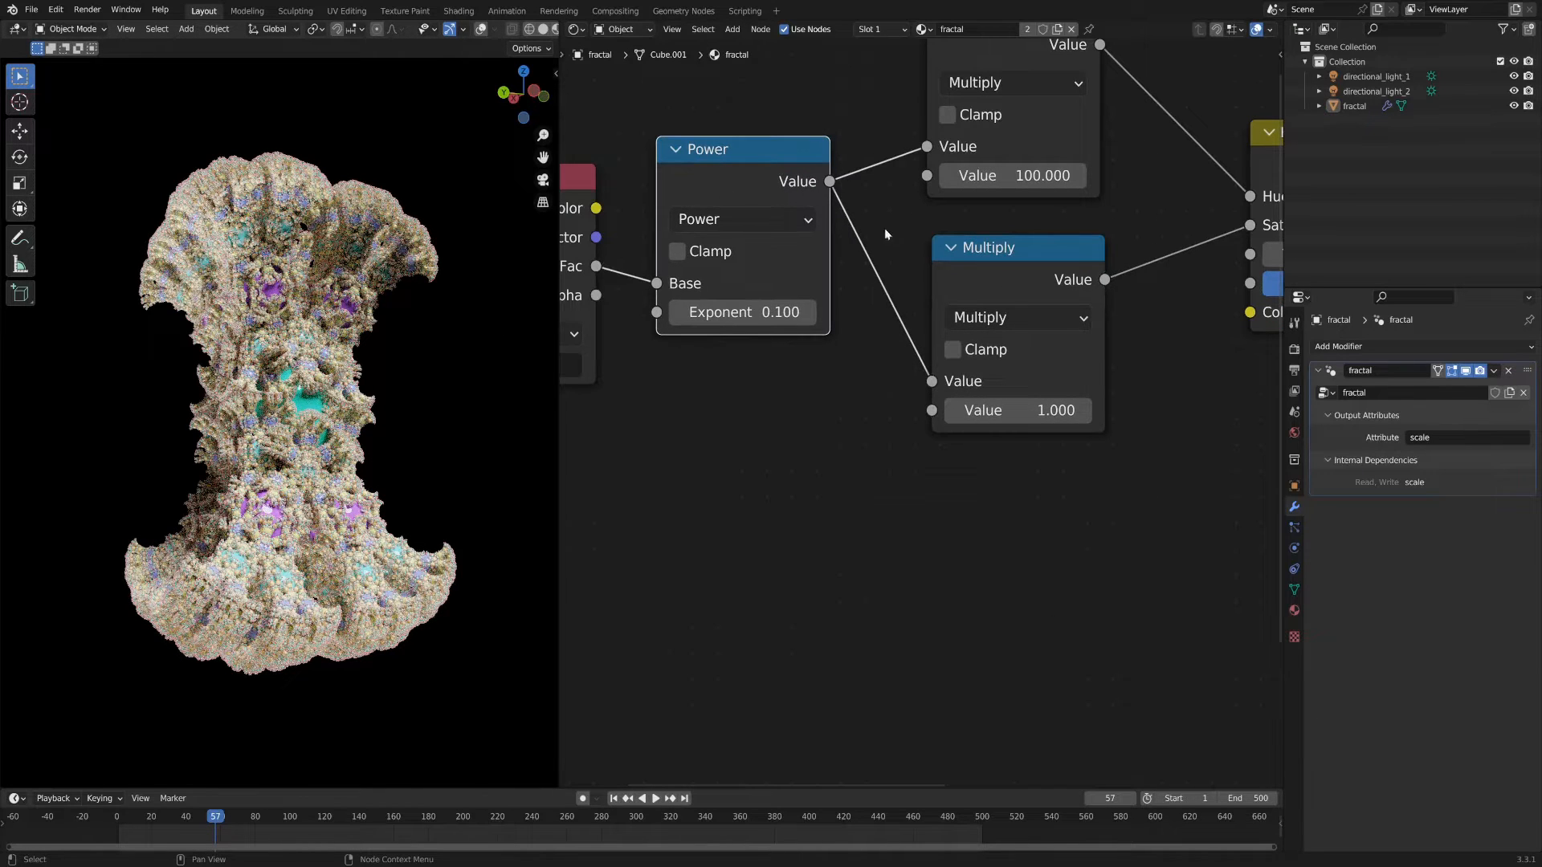
{"action": "middle_click_drag", "start_coordinate": [885, 412], "coordinate": [797, 423]}
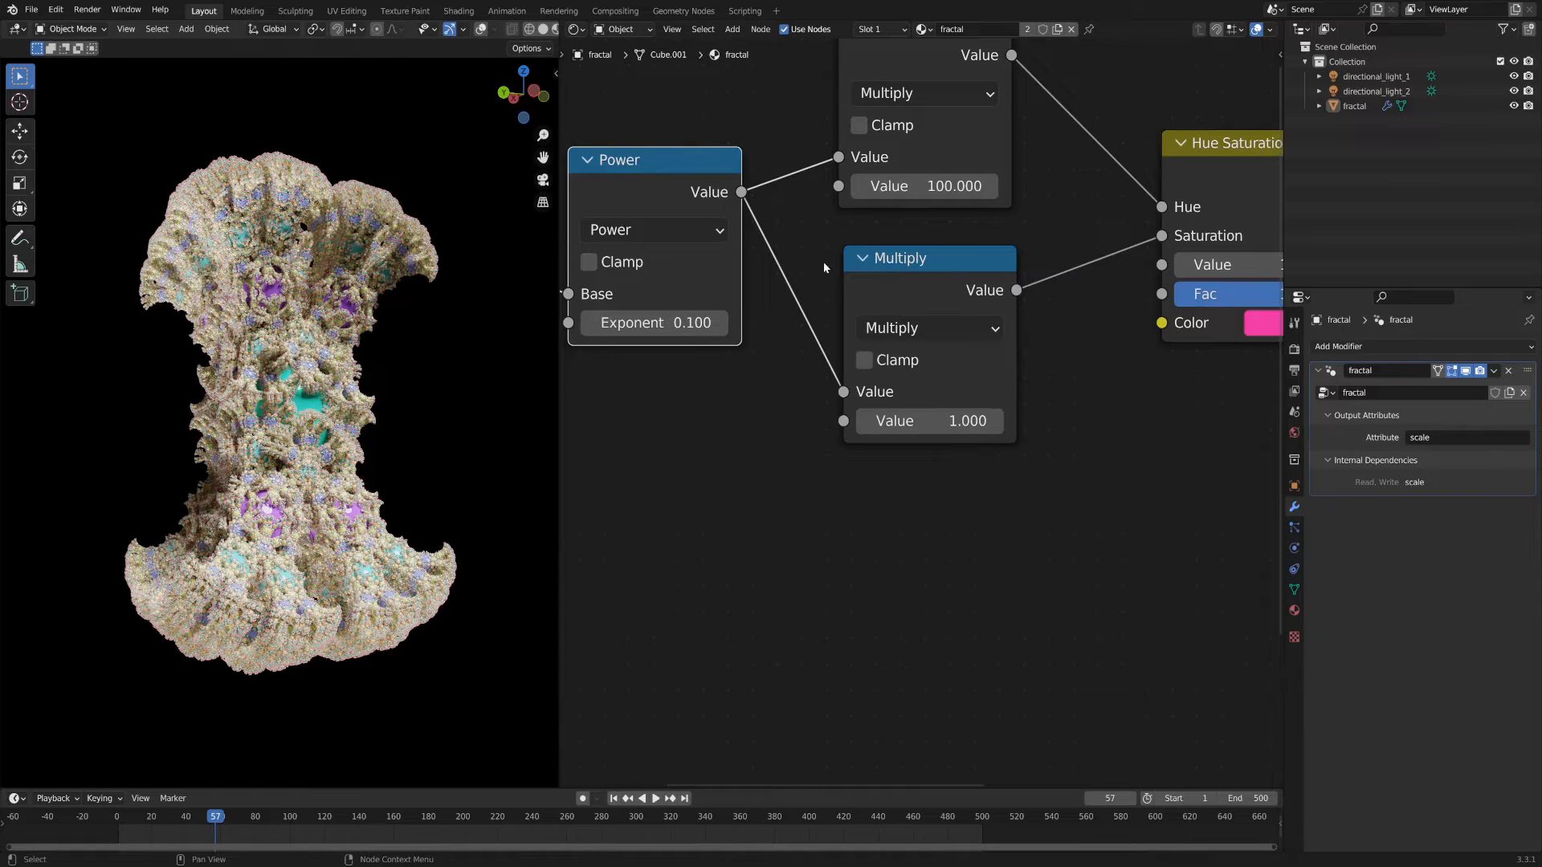
{"action": "scroll", "coordinate": [347, 422], "scroll_direction": "up", "scroll_amount": 5}
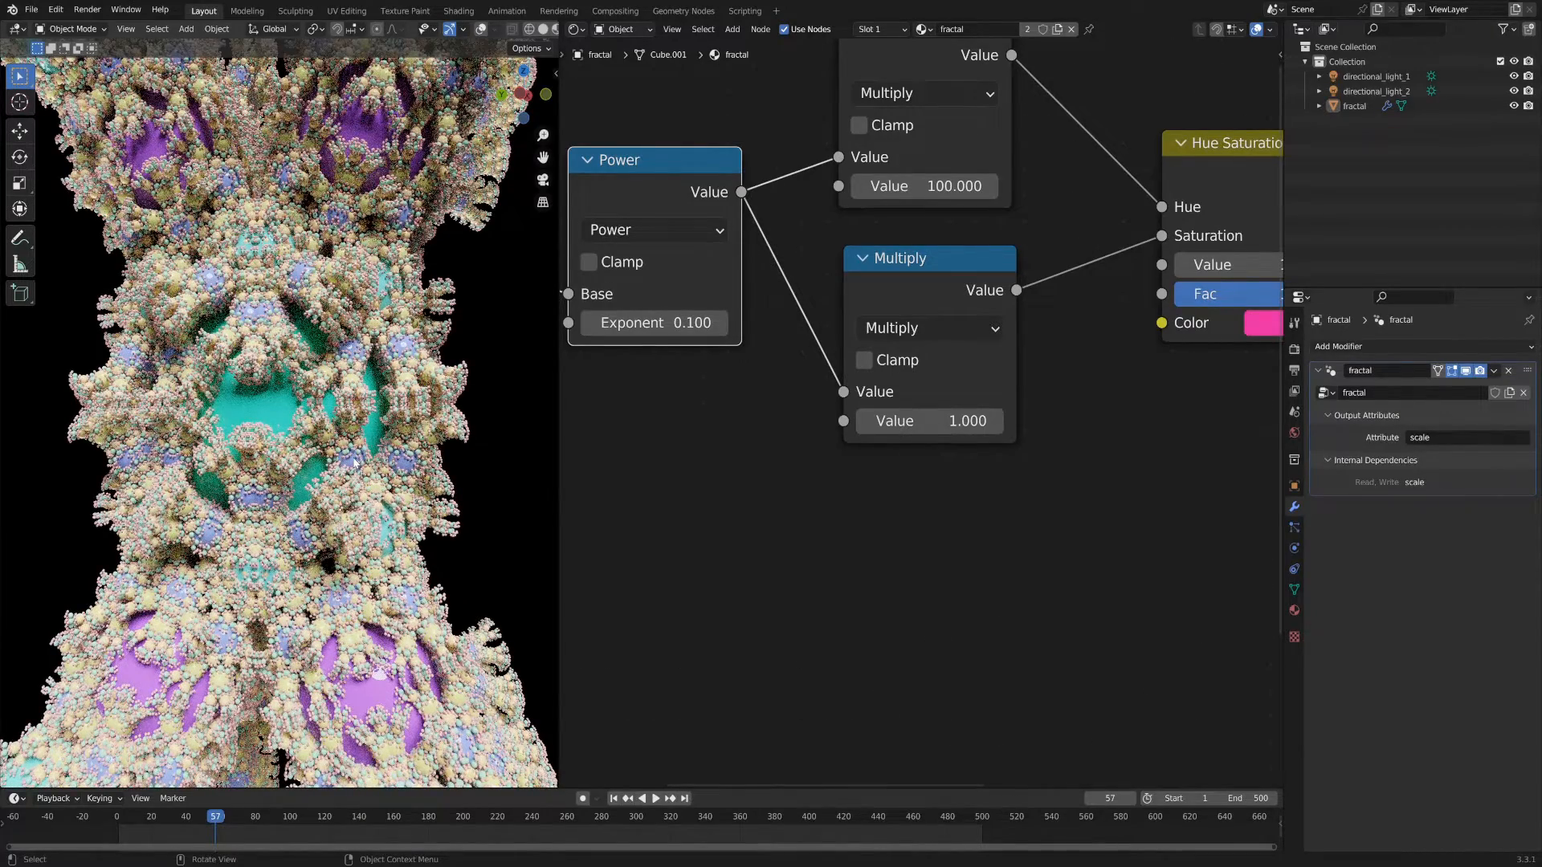
{"action": "scroll", "coordinate": [2, 468], "scroll_direction": "down", "scroll_amount": 5}
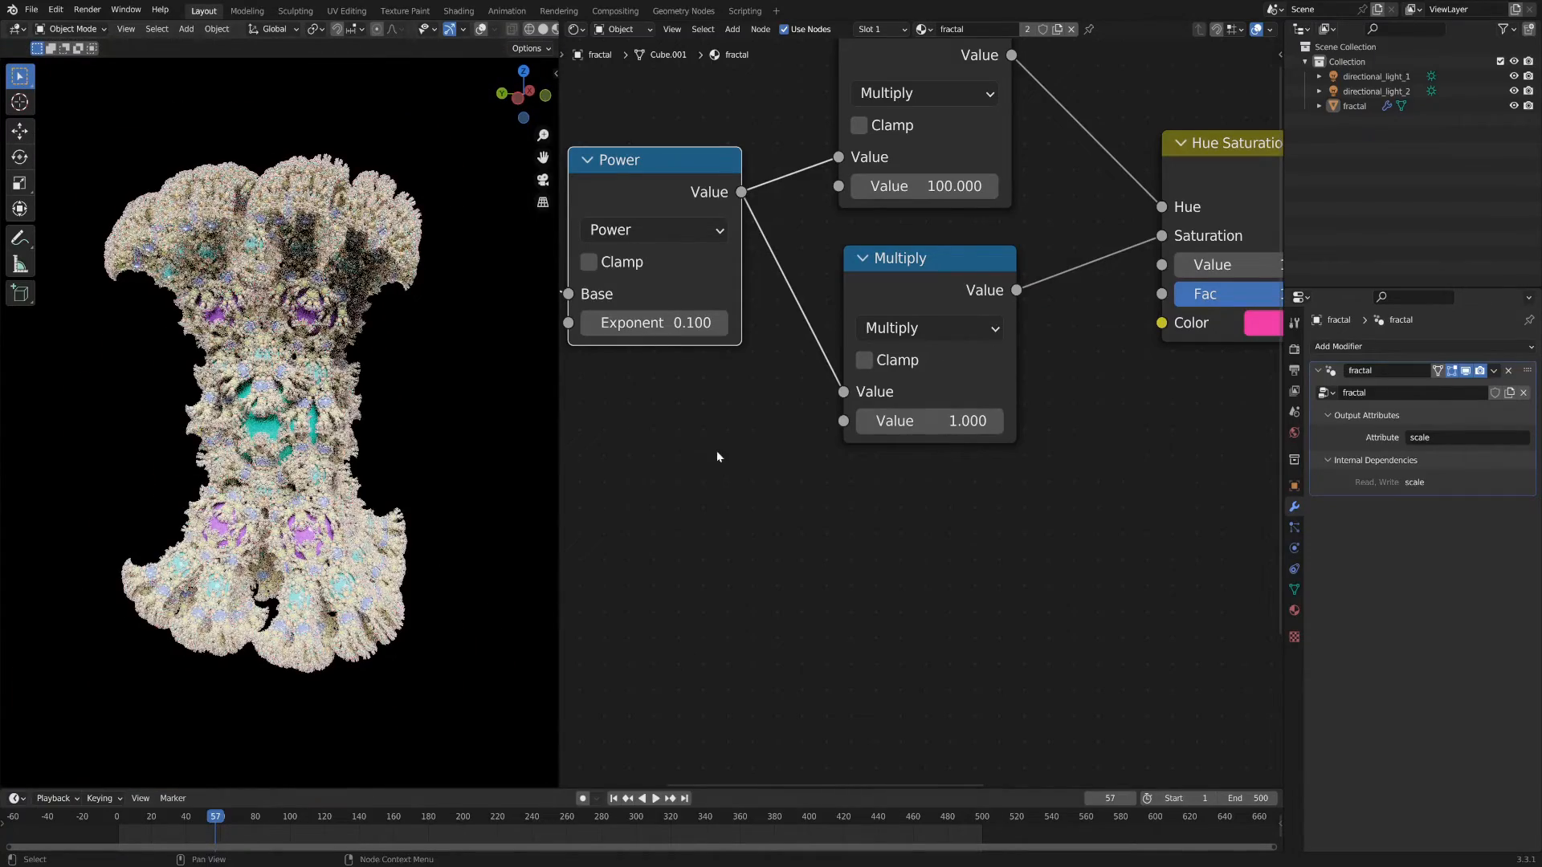
Step: Make room after the Power node and insert a Multiply copy before the Saturation Multiply, switching its operation to Multiply Add
{"action": "scroll", "coordinate": [716, 451], "scroll_direction": "down", "scroll_amount": 2}
{"action": "scroll", "coordinate": [716, 451], "scroll_direction": "left", "scroll_amount": 3, "text": "ctrl"}
{"action": "left_click_drag", "start_coordinate": [635, 221], "coordinate": [418, 225]}
{"action": "left_click_drag", "start_coordinate": [852, 201], "coordinate": [695, 204]}
{"action": "key", "text": "shift+d"}
{"action": "left_click", "coordinate": [888, 301]}
{"action": "left_click", "coordinate": [901, 329]}
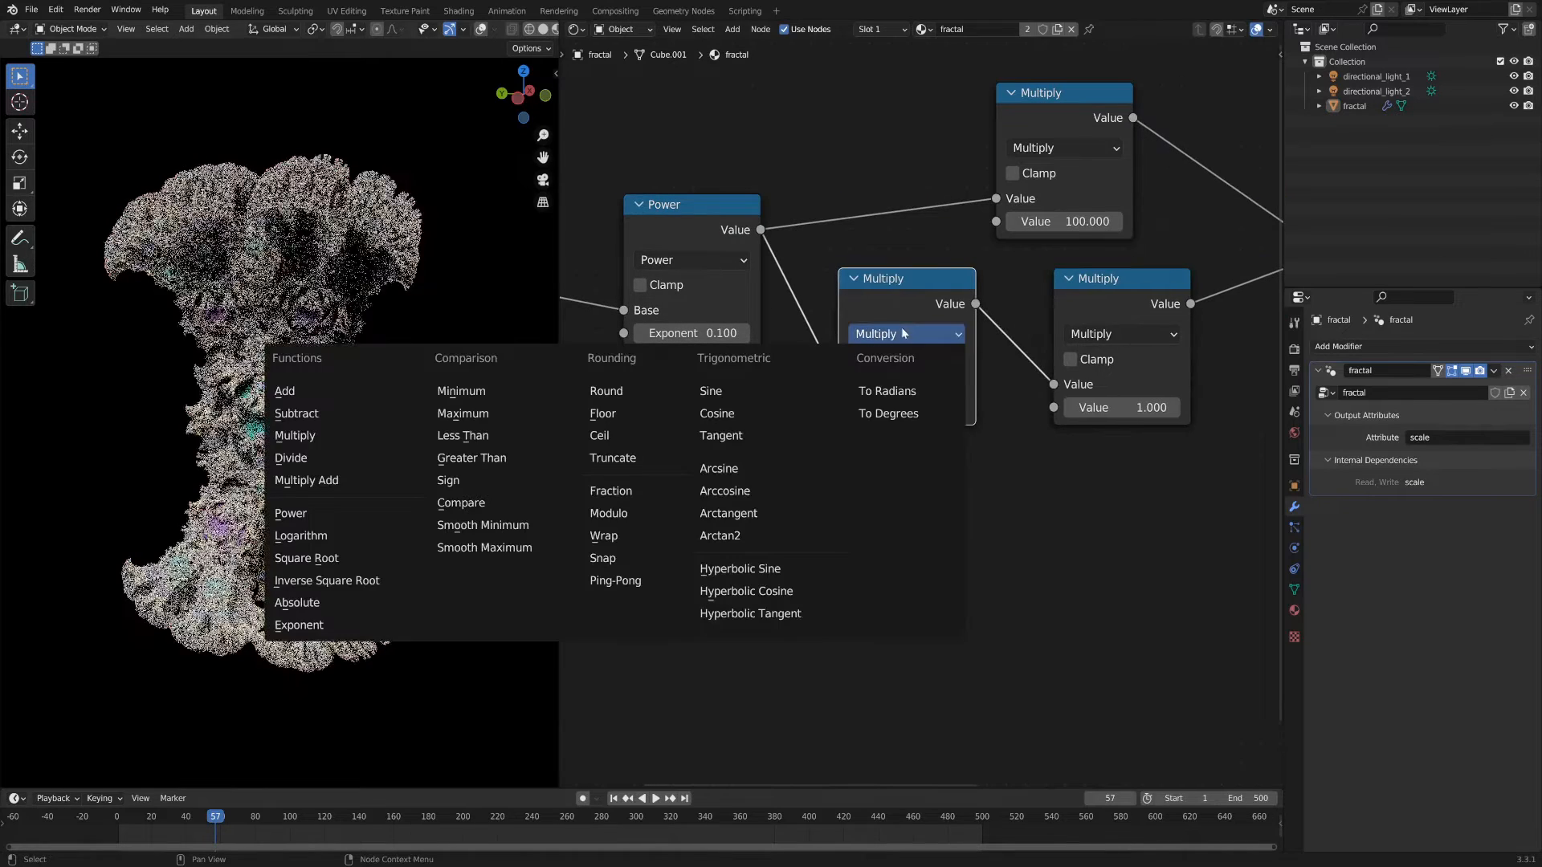
{"action": "left_click", "coordinate": [370, 479]}
Step: Set the Multiply Add node's multiplier to -1 and its addend to 1
{"action": "left_click", "coordinate": [915, 401]}
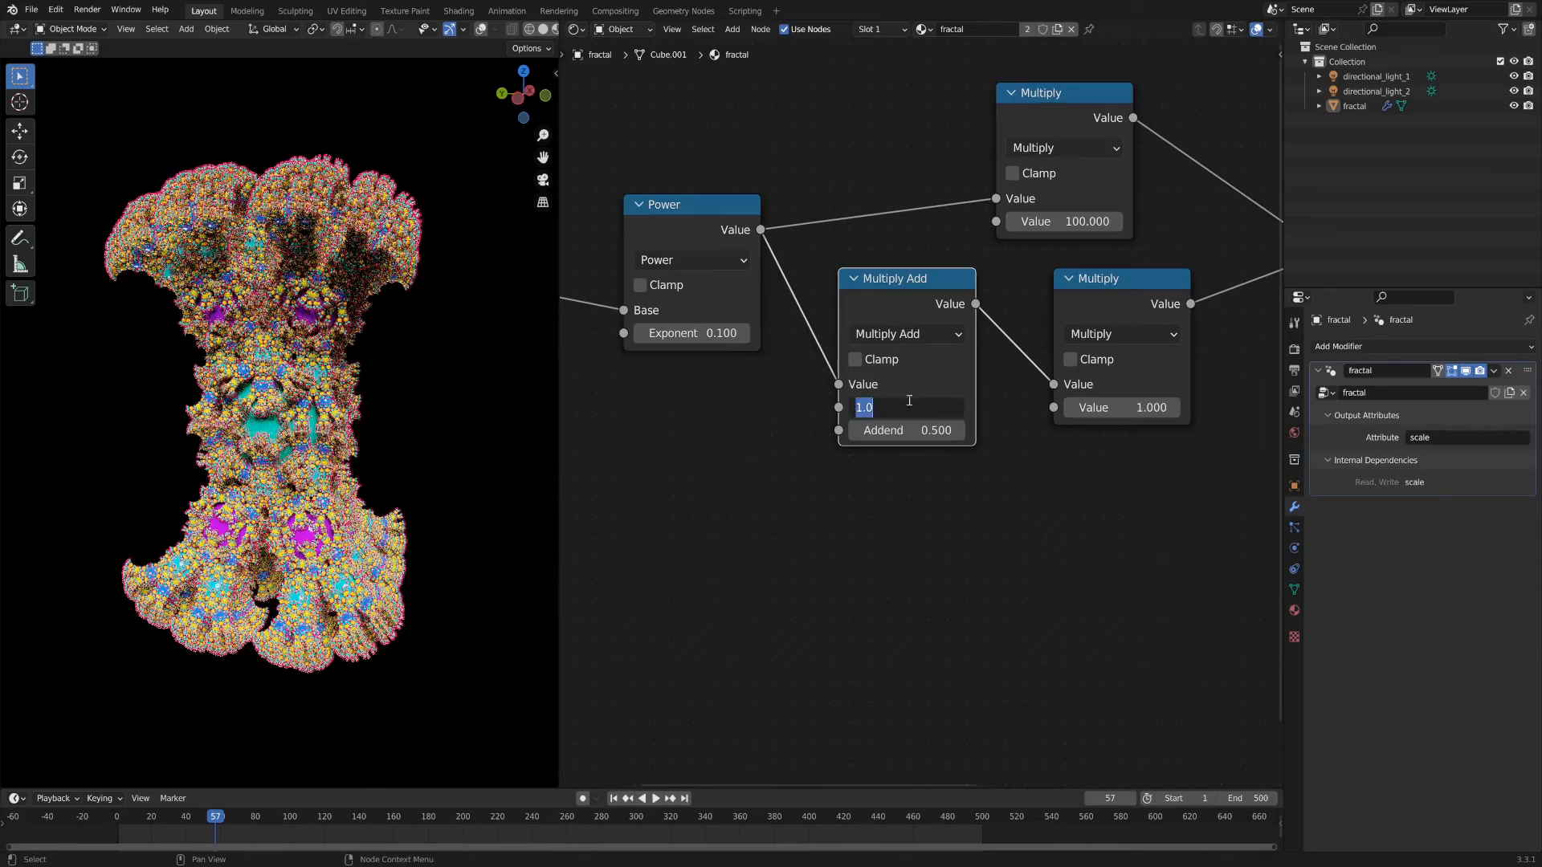
{"action": "type", "text": "-1"}
{"action": "key", "text": "Return"}
{"action": "left_click", "coordinate": [914, 431]}
{"action": "type", "text": "1"}
{"action": "key", "text": "Return"}
Step: Duplicate the Multiply Add node below the Power node and dissolve the original while keeping its link
{"action": "middle_click_drag", "start_coordinate": [890, 291], "coordinate": [1081, 268]}
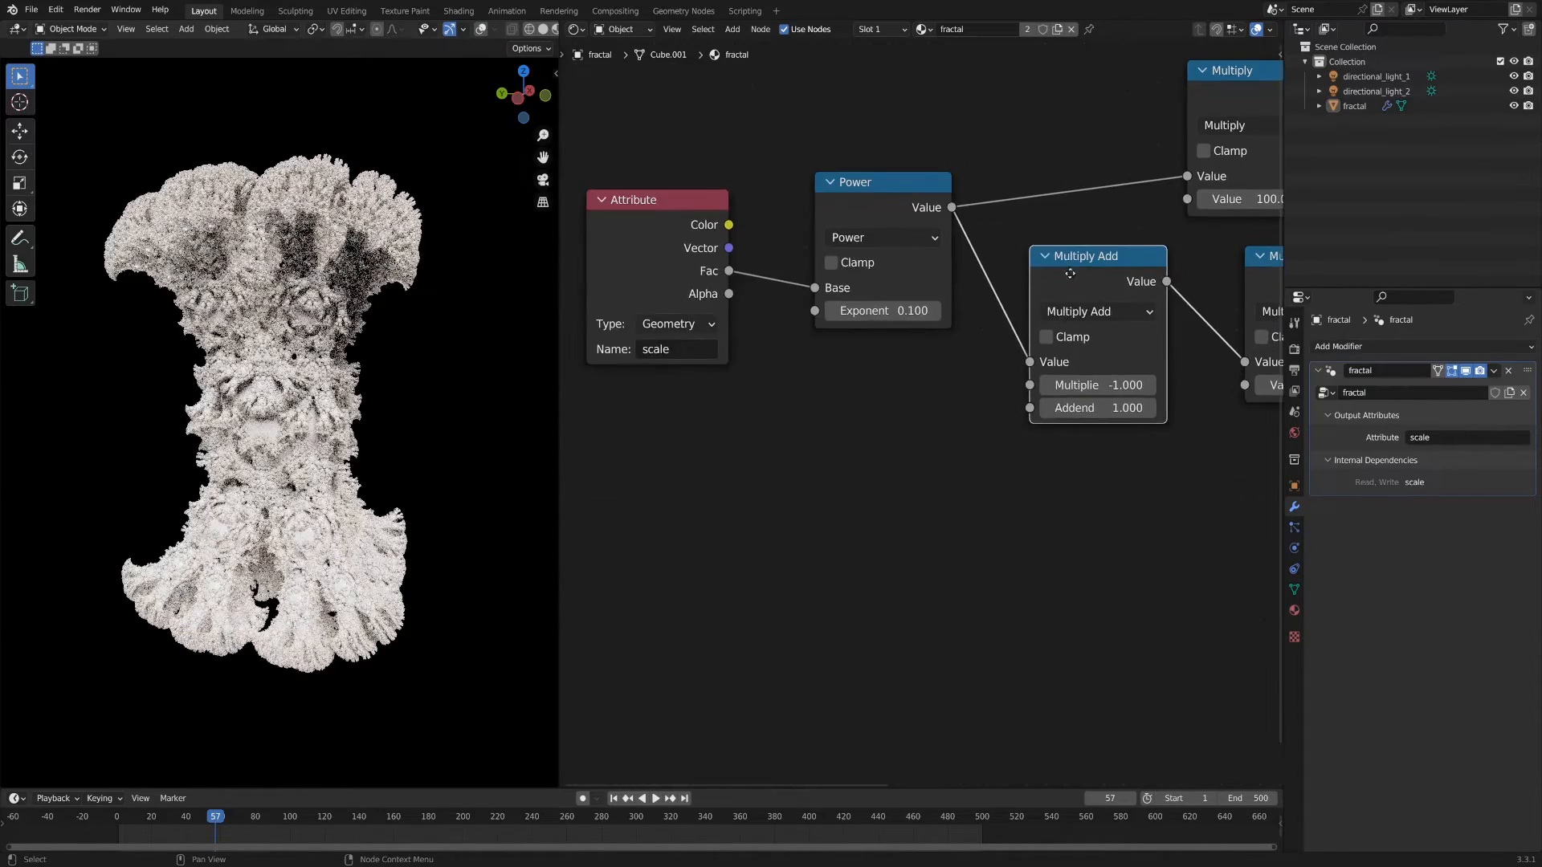
{"action": "key", "text": "shift+d"}
{"action": "left_click", "coordinate": [898, 409]}
{"action": "left_click", "coordinate": [1084, 286]}
{"action": "key", "text": "ctrl+x"}
Step: Insert a Power copy before the Saturation Multiply, and route the Attribute's Fac through Multiply Add into the copy's Base
{"action": "left_click_drag", "start_coordinate": [865, 199], "coordinate": [865, 184]}
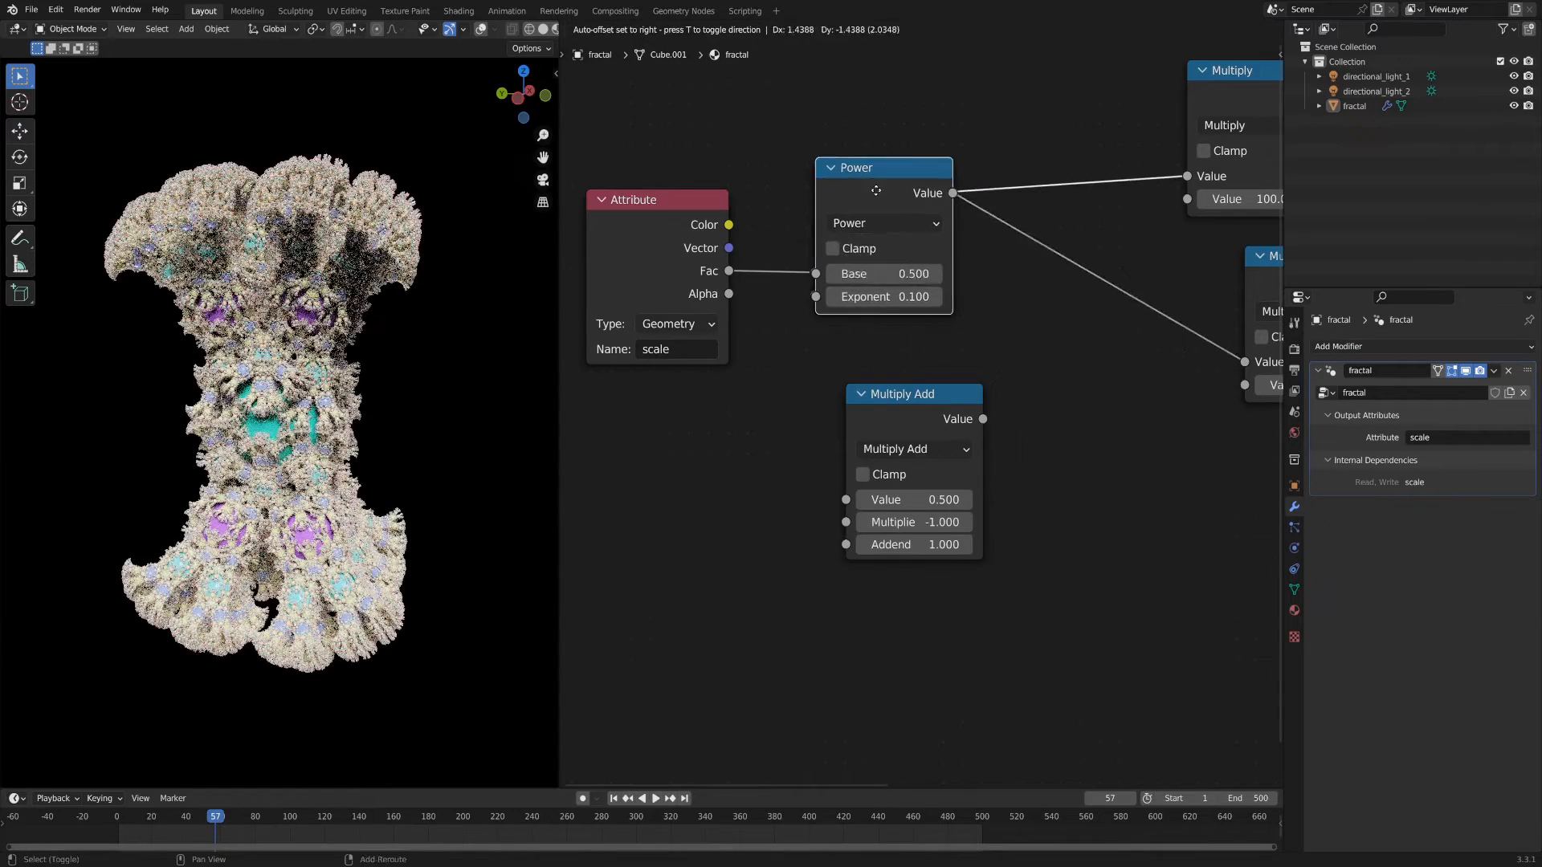
{"action": "key", "text": "shift+d"}
{"action": "left_click", "coordinate": [1105, 310]}
{"action": "left_click_drag", "start_coordinate": [729, 271], "coordinate": [890, 497]}
{"action": "left_click_drag", "start_coordinate": [982, 420], "coordinate": [1029, 392]}
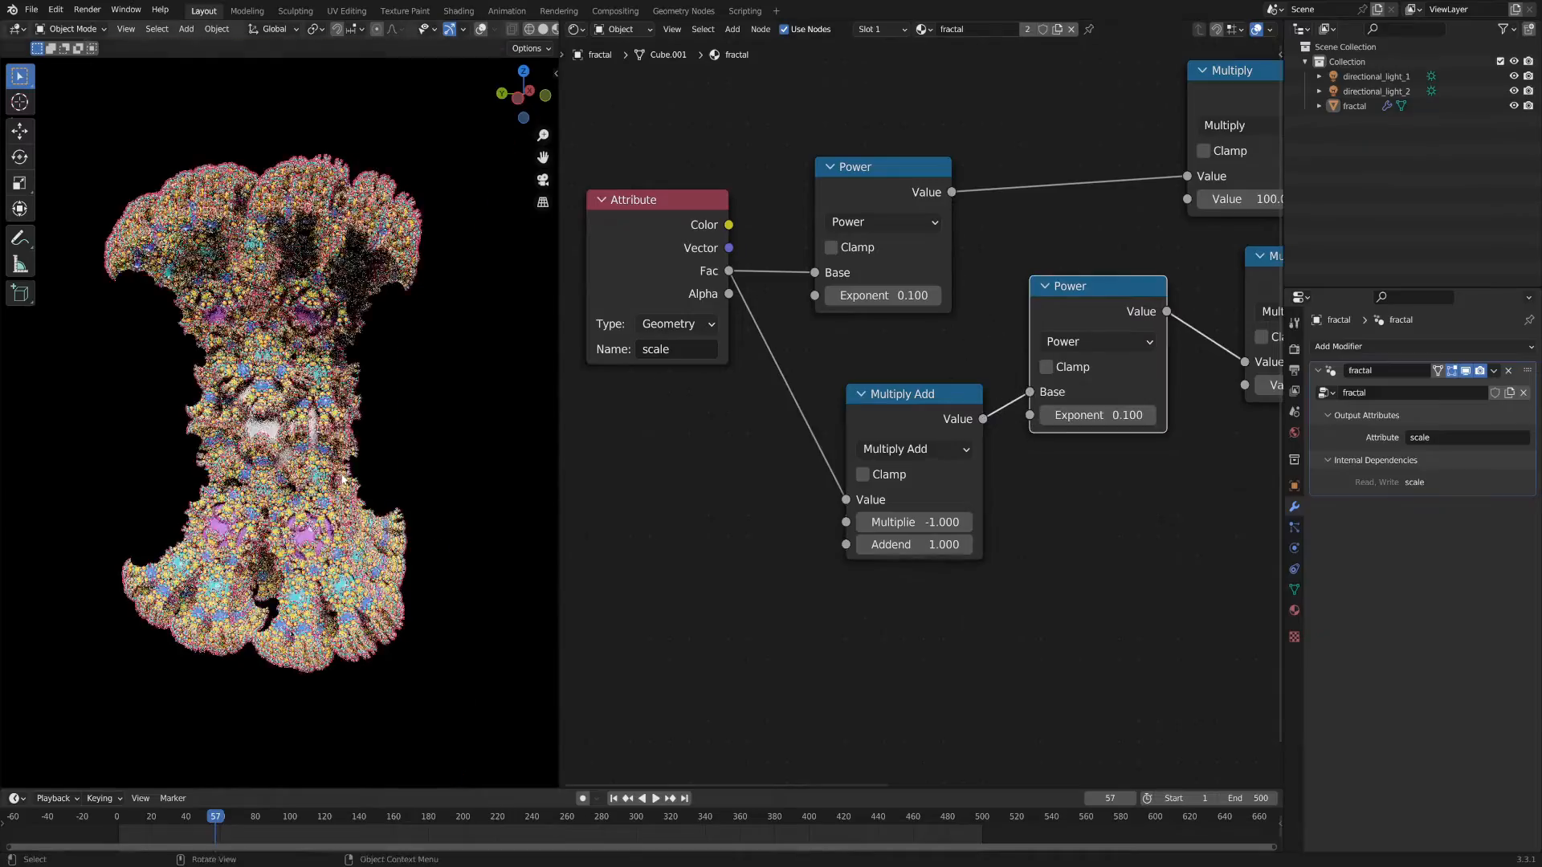
Step: Examine the fractal's saturation on its largest and smallest spheres from near and far
{"action": "scroll", "coordinate": [359, 459], "scroll_direction": "up", "scroll_amount": 3}
{"action": "middle_click_drag", "start_coordinate": [353, 454], "coordinate": [359, 460]}
{"action": "scroll", "coordinate": [360, 459], "scroll_direction": "down", "scroll_amount": 4}
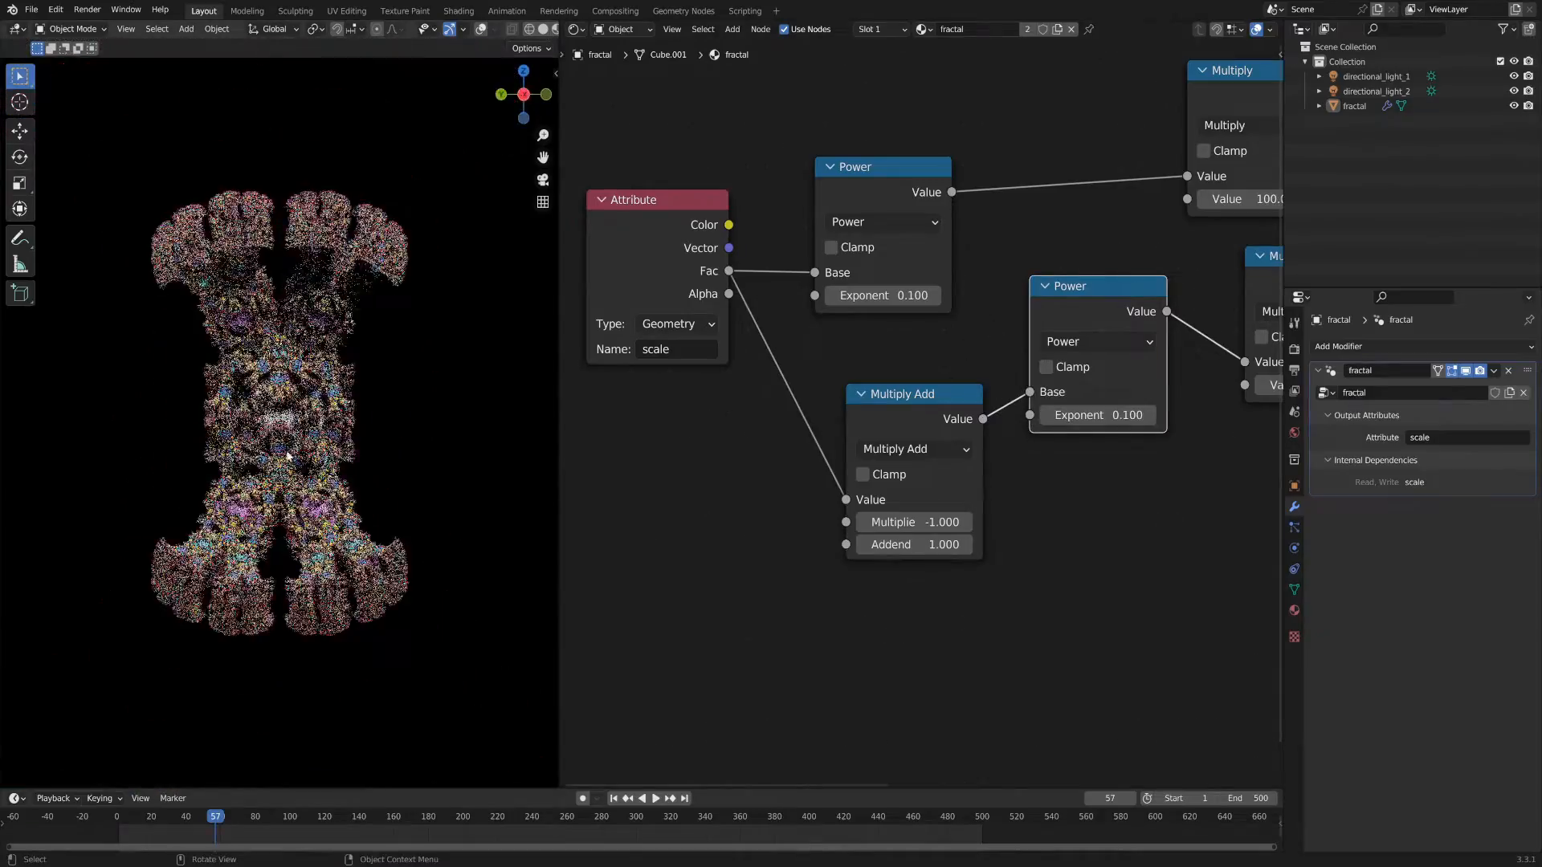
{"action": "scroll", "coordinate": [359, 460], "scroll_direction": "up", "scroll_amount": 8}
{"action": "scroll", "coordinate": [249, 408], "scroll_direction": "down", "scroll_amount": 4}
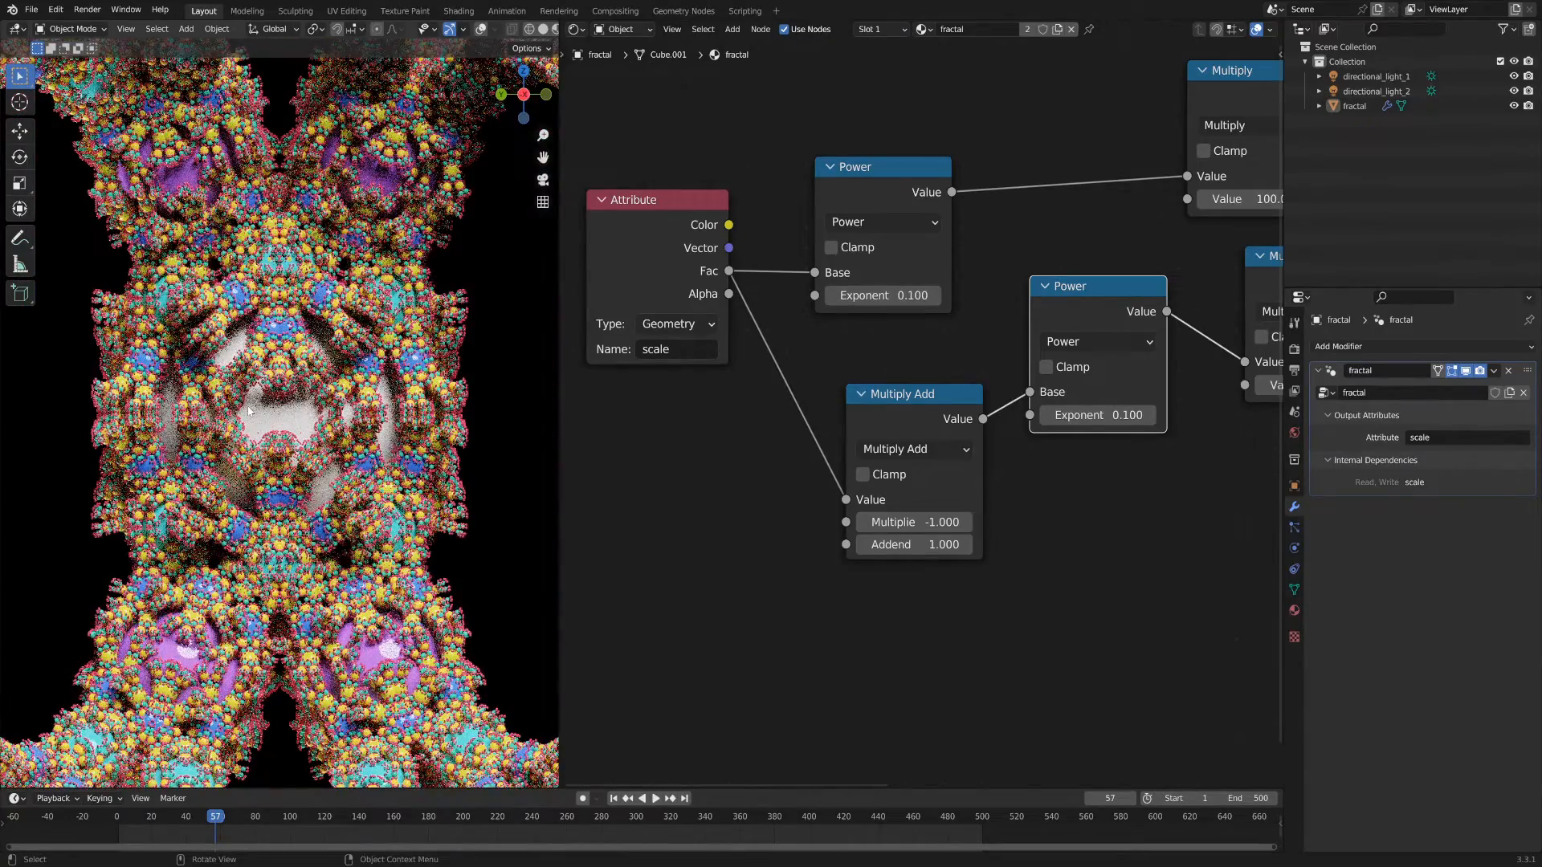
{"action": "scroll", "coordinate": [248, 408], "scroll_direction": "down", "scroll_amount": 2}
{"action": "middle_click_drag", "start_coordinate": [372, 296], "coordinate": [319, 384]}
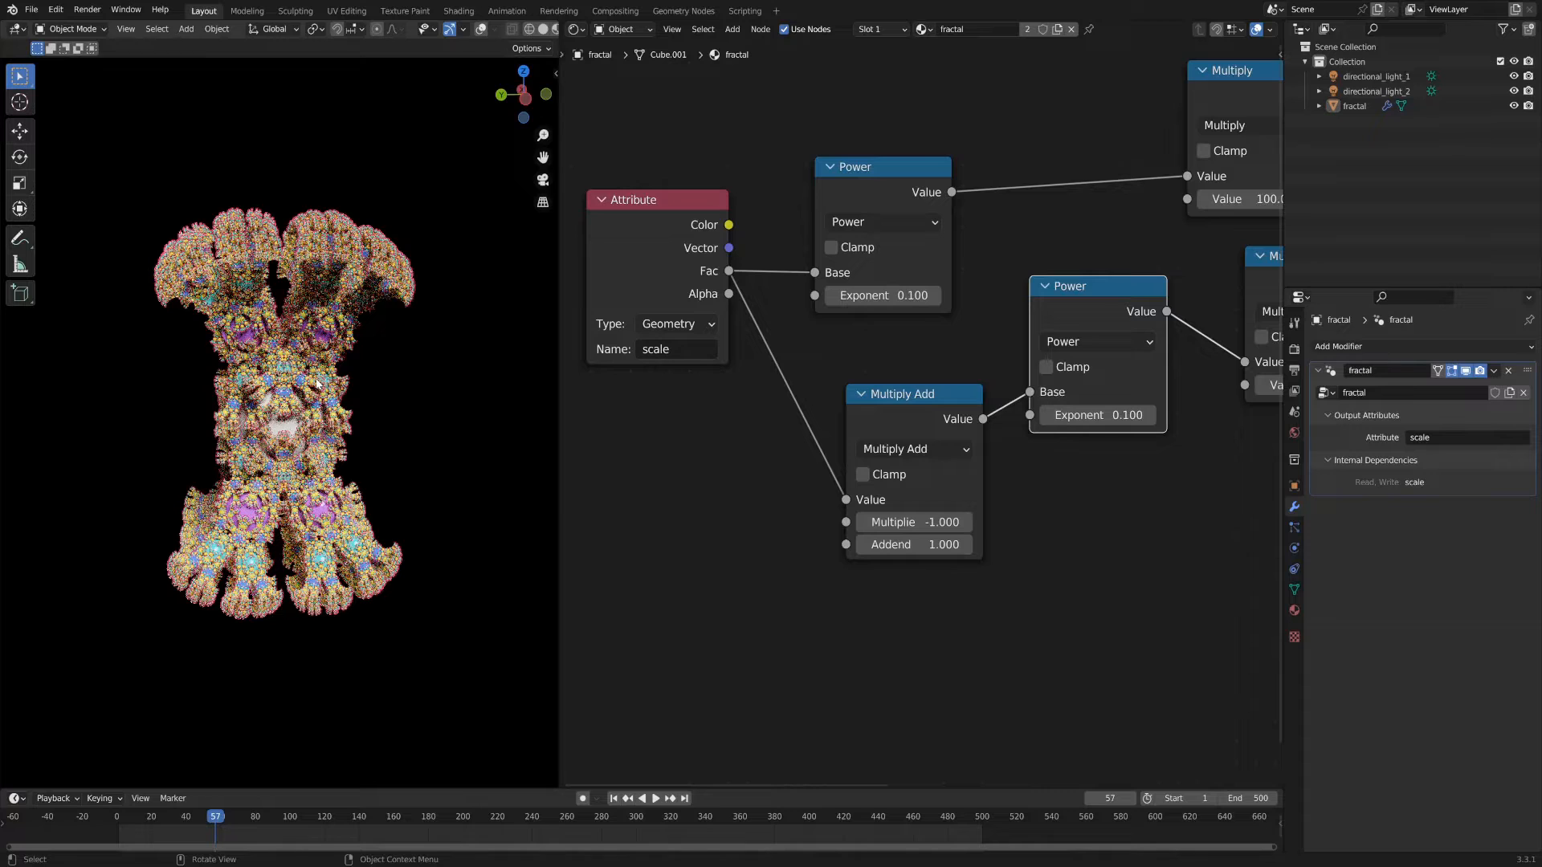
Step: Set the value of the Multiply node feeding Hue to 12
{"action": "middle_click_drag", "start_coordinate": [1207, 460], "coordinate": [788, 499]}
{"action": "double_click", "coordinate": [835, 238]}
{"action": "type", "text": "12"}
{"action": "key", "text": "Return"}
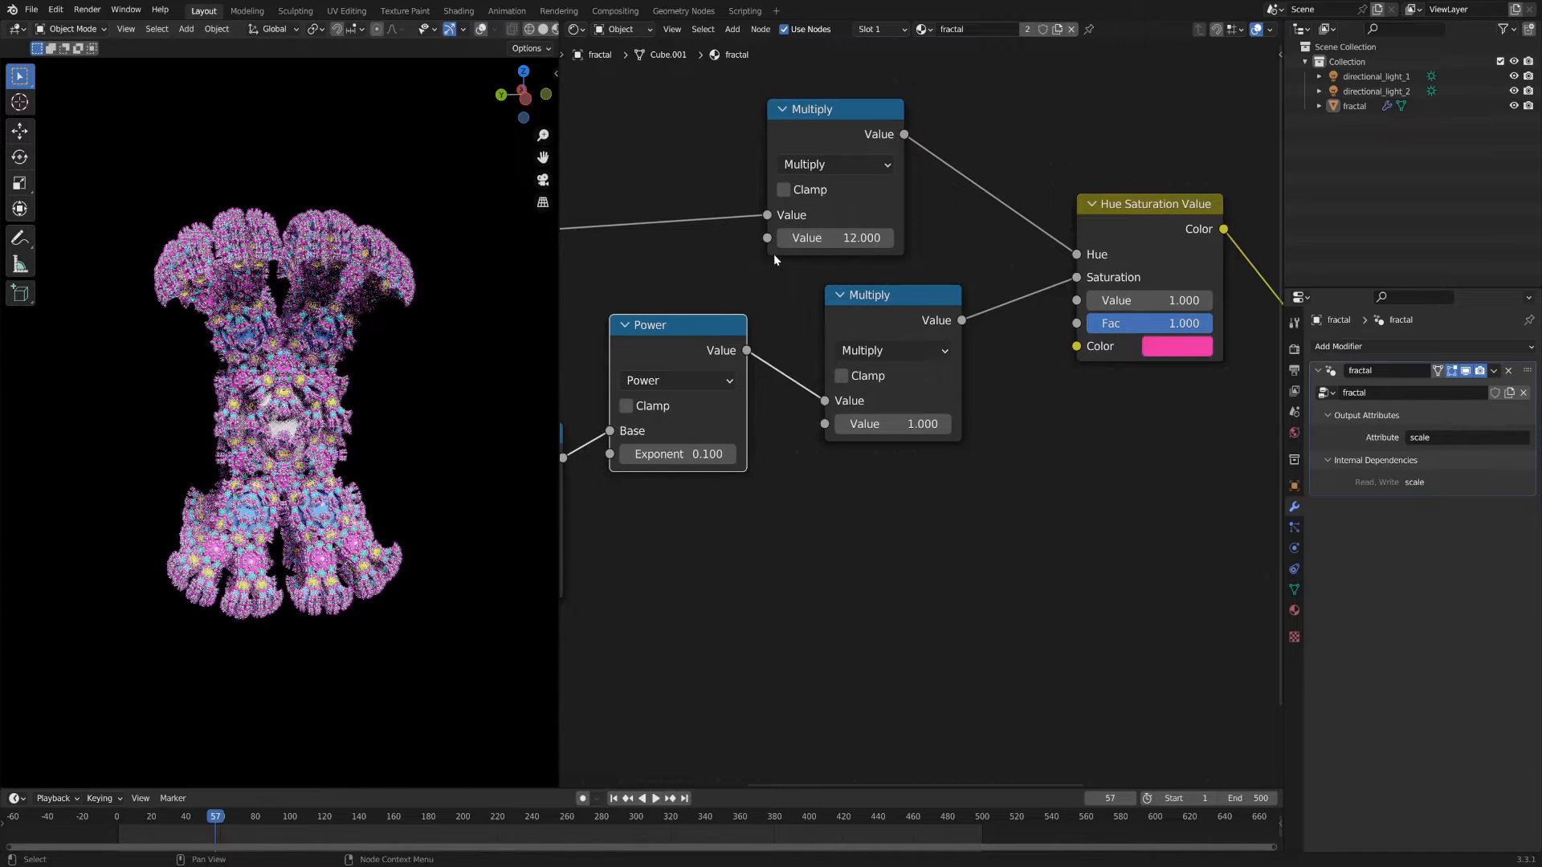
Step: Change the Hue Saturation Value node's colour to violet
{"action": "left_click", "coordinate": [1164, 346]}
{"action": "mouse_move", "coordinate": [1192, 200]}
{"action": "left_mouse_down"}
{"action": "mouse_move", "coordinate": [1161, 89]}
{"action": "mouse_move", "coordinate": [1267, 62]}
{"action": "mouse_move", "coordinate": [1257, 74]}
{"action": "left_mouse_up"}
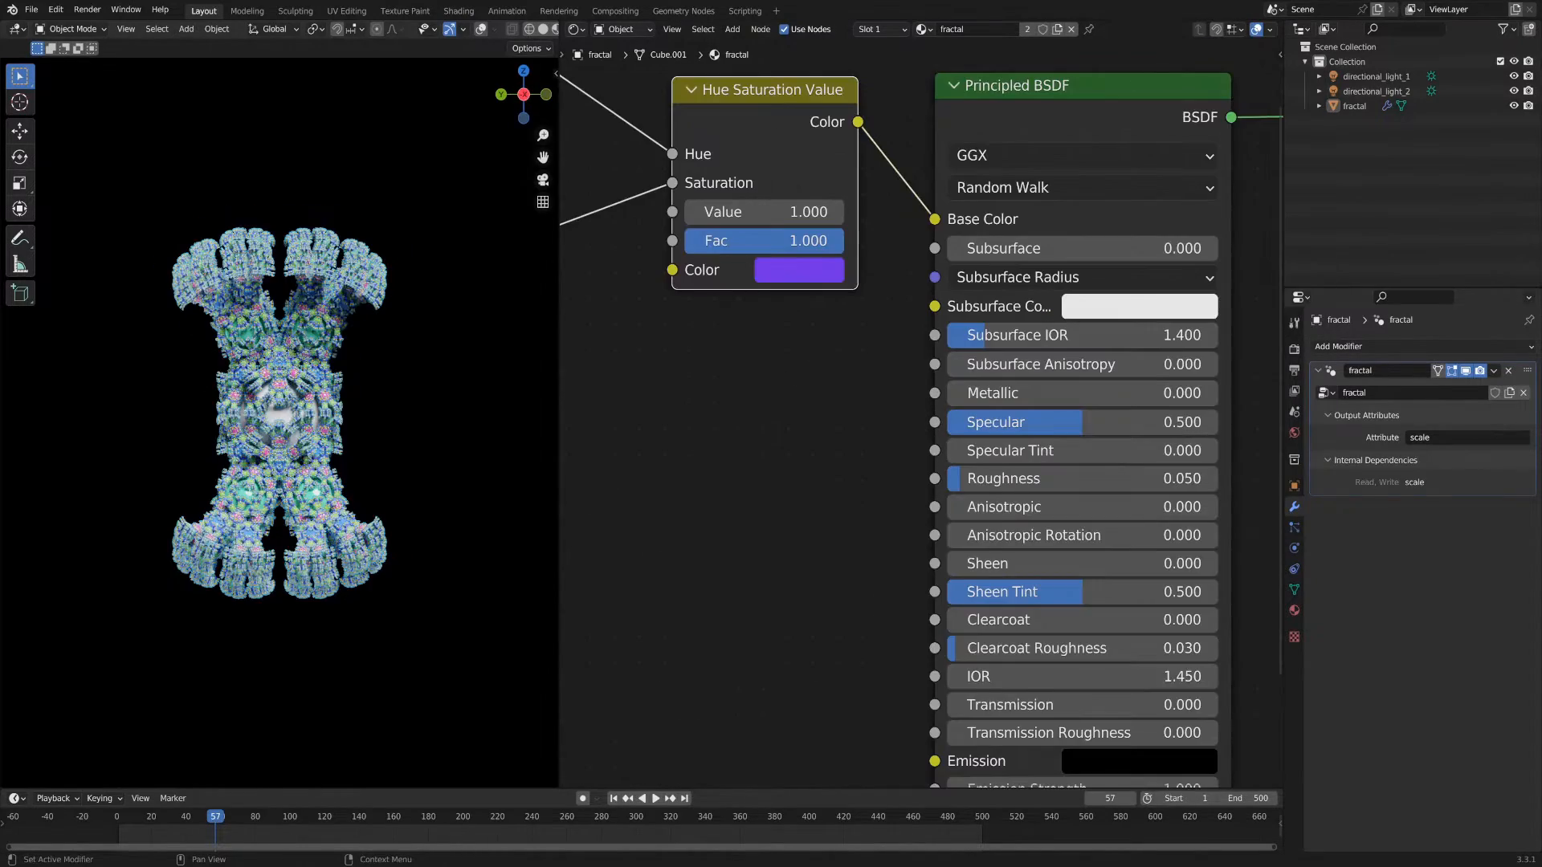
{"action": "scroll", "coordinate": [826, 519], "scroll_direction": "down", "scroll_amount": 5}
{"action": "middle_click_drag", "start_coordinate": [741, 532], "coordinate": [1178, 484]}
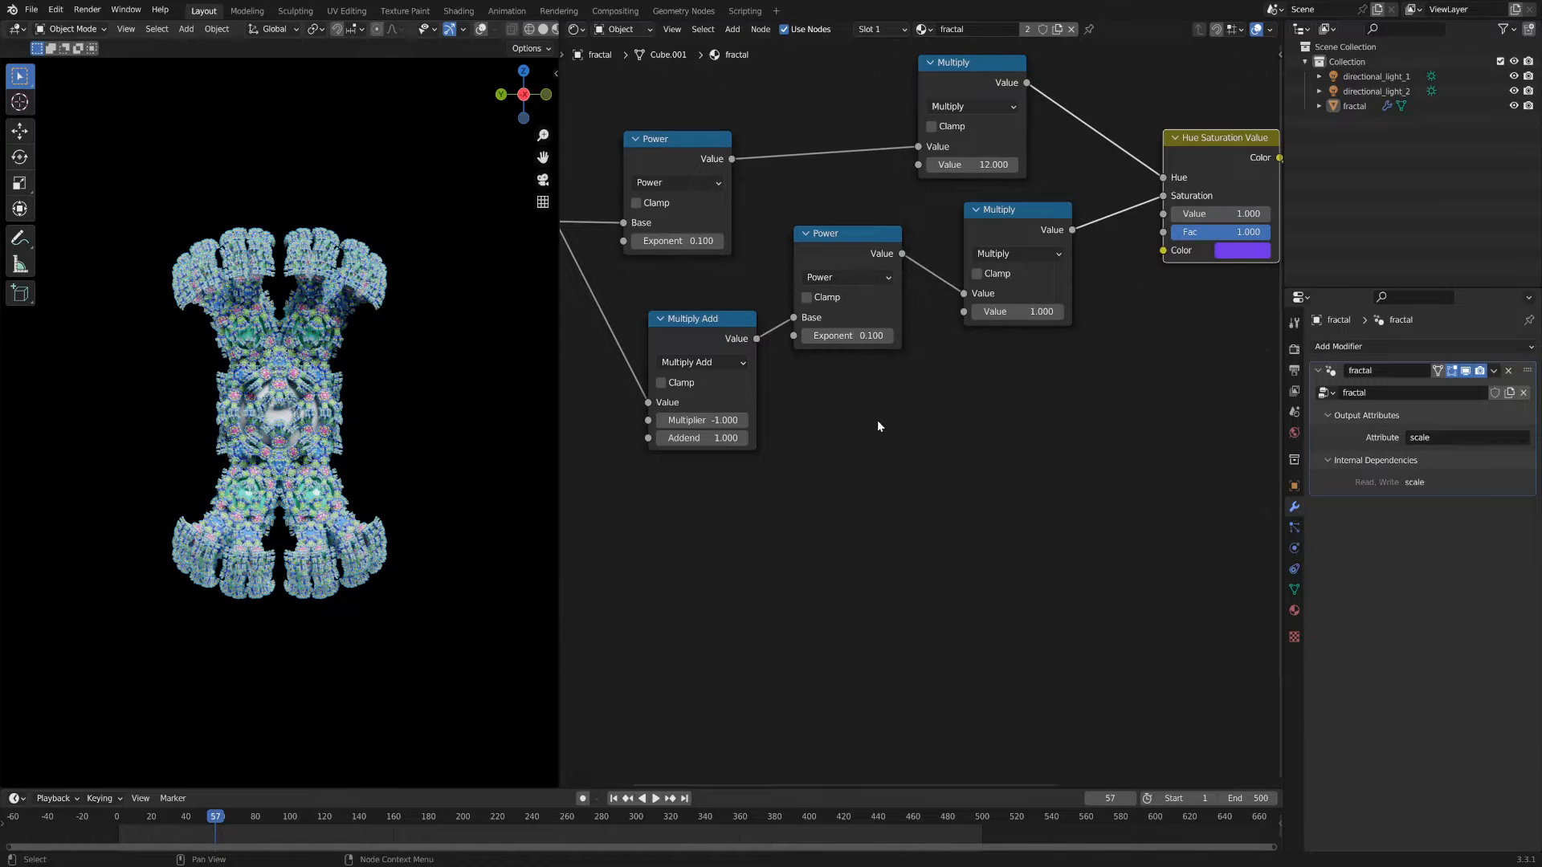
Step: Rearrange the Attribute, Principled BSDF and Material Output nodes, leaving free space between the shader and the output
{"action": "middle_click_drag", "start_coordinate": [877, 421], "coordinate": [1038, 439]}
{"action": "left_click_drag", "start_coordinate": [664, 262], "coordinate": [644, 342]}
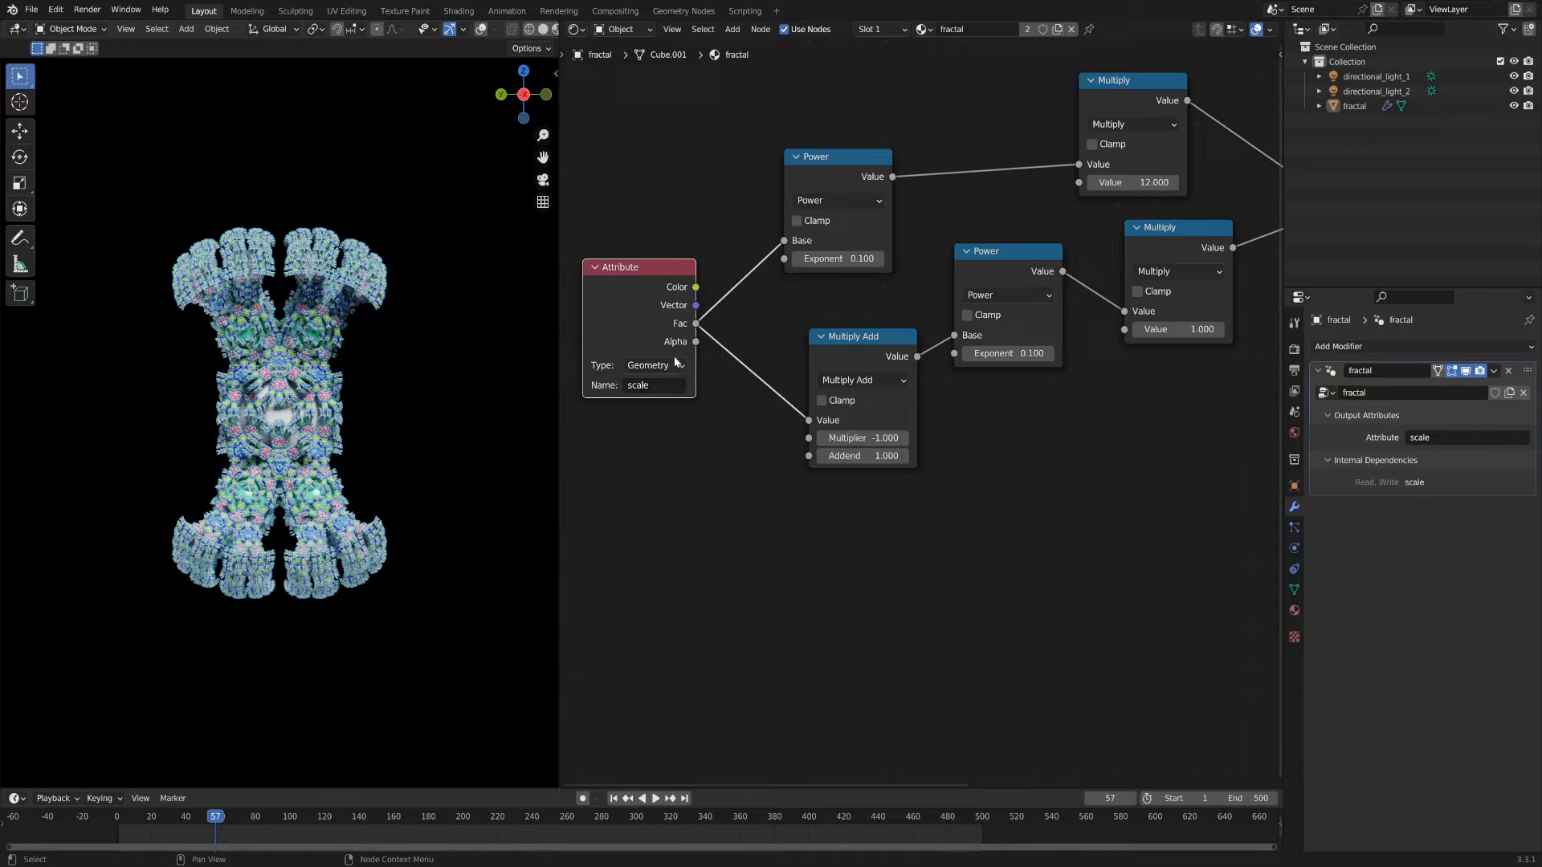
{"action": "scroll", "coordinate": [676, 407], "scroll_direction": "down", "scroll_amount": 3}
{"action": "middle_click_drag", "start_coordinate": [1002, 506], "coordinate": [823, 447]}
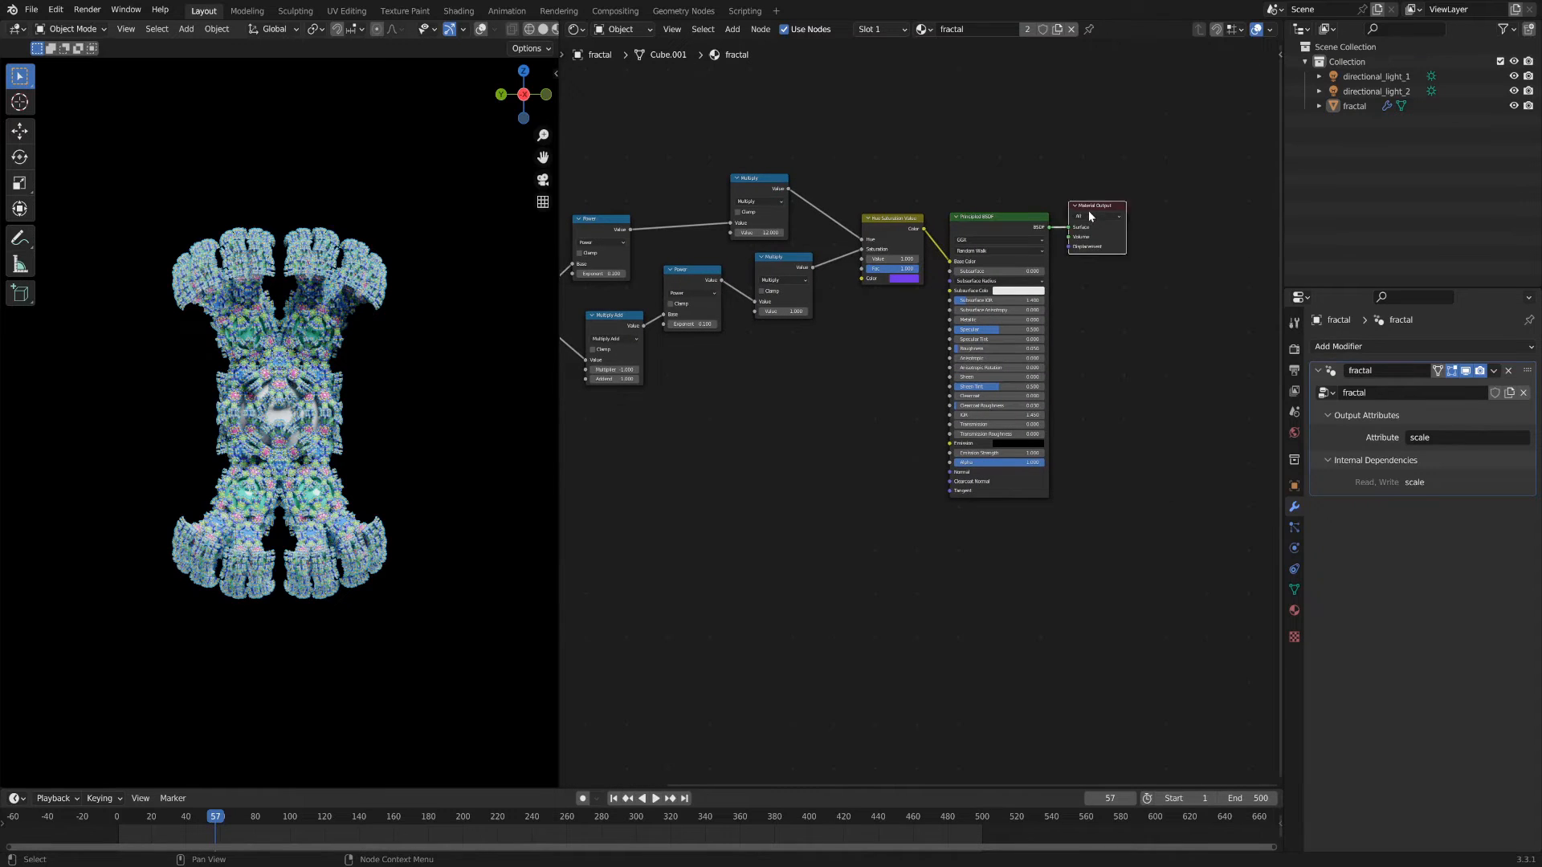
{"action": "left_click_drag", "start_coordinate": [1094, 209], "coordinate": [1179, 501]}
{"action": "left_click_drag", "start_coordinate": [974, 227], "coordinate": [999, 180]}
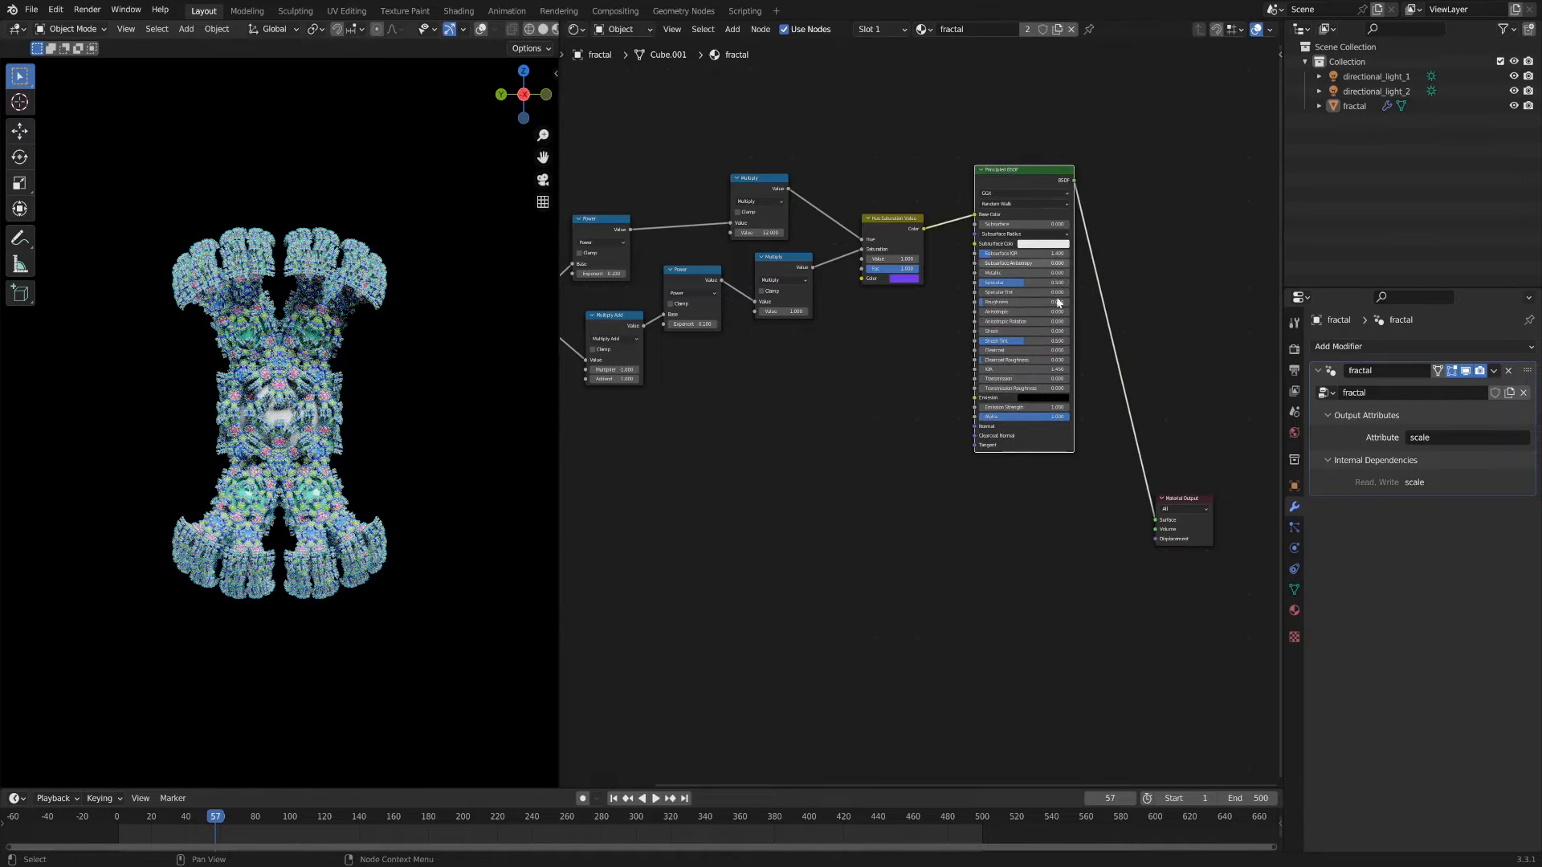
{"action": "left_click", "coordinate": [1160, 498]}
{"action": "left_click", "coordinate": [1160, 499]}
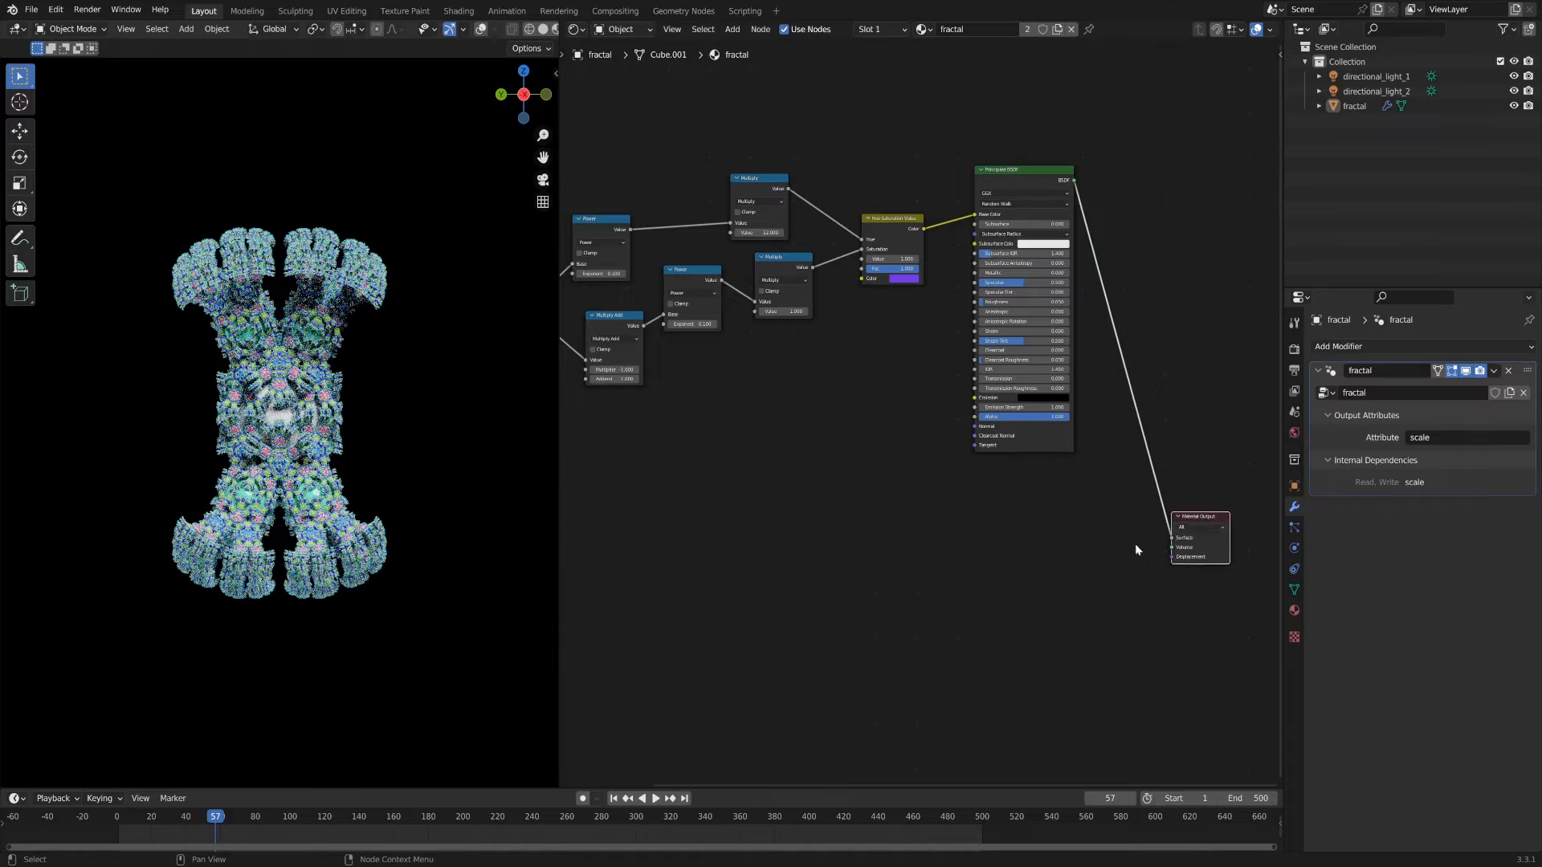
Step: Add an Emission shader node below the Principled BSDF
{"action": "middle_click_drag", "start_coordinate": [1161, 506], "coordinate": [1158, 430]}
{"action": "key", "text": "shift+a"}
{"action": "mouse_move", "coordinate": [833, 440]}
{"action": "mouse_move", "coordinate": [785, 380]}
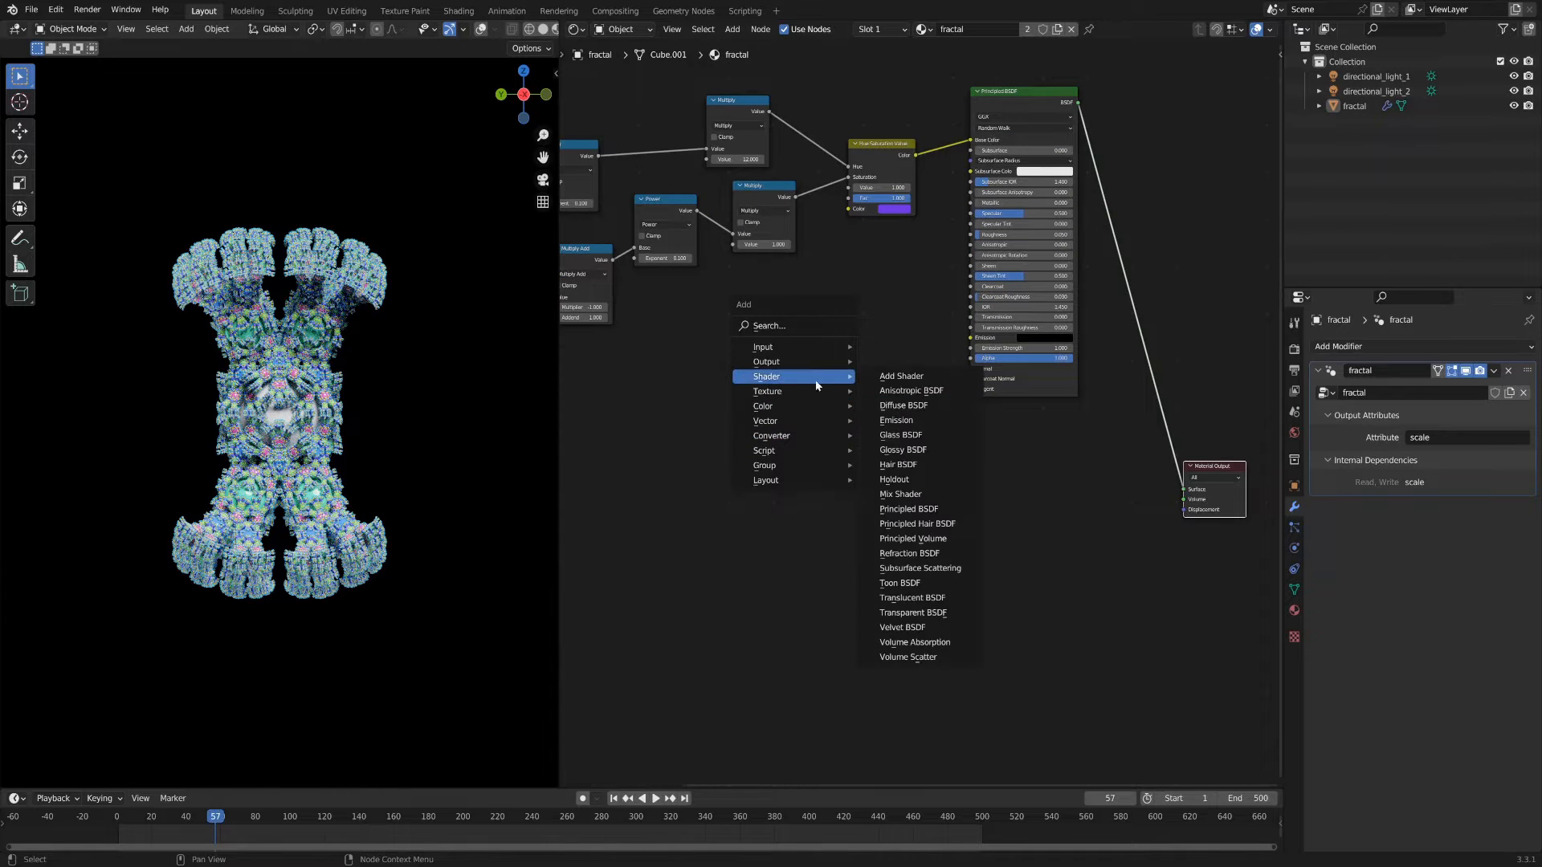
{"action": "left_click", "coordinate": [910, 426]}
{"action": "left_click", "coordinate": [929, 482]}
Step: Insert a Mix Shader node on the link between the Principled BSDF and the Material Output
{"action": "scroll", "coordinate": [915, 473], "scroll_direction": "up", "scroll_amount": 3}
{"action": "middle_click_drag", "start_coordinate": [889, 471], "coordinate": [740, 472]}
{"action": "key", "text": "shift+a"}
{"action": "mouse_move", "coordinate": [833, 426]}
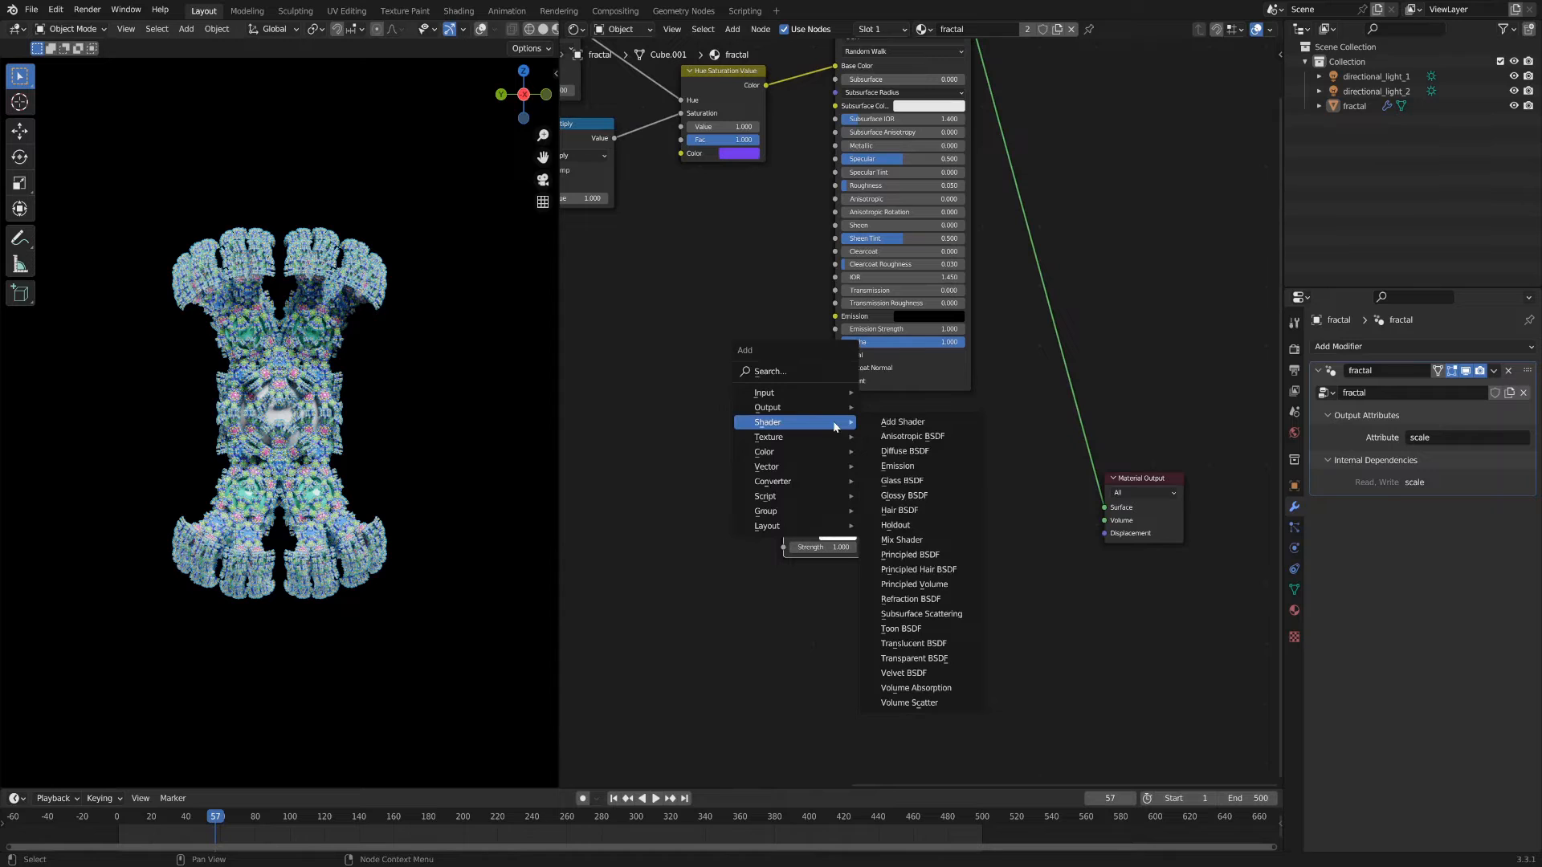
{"action": "left_click", "coordinate": [901, 539]}
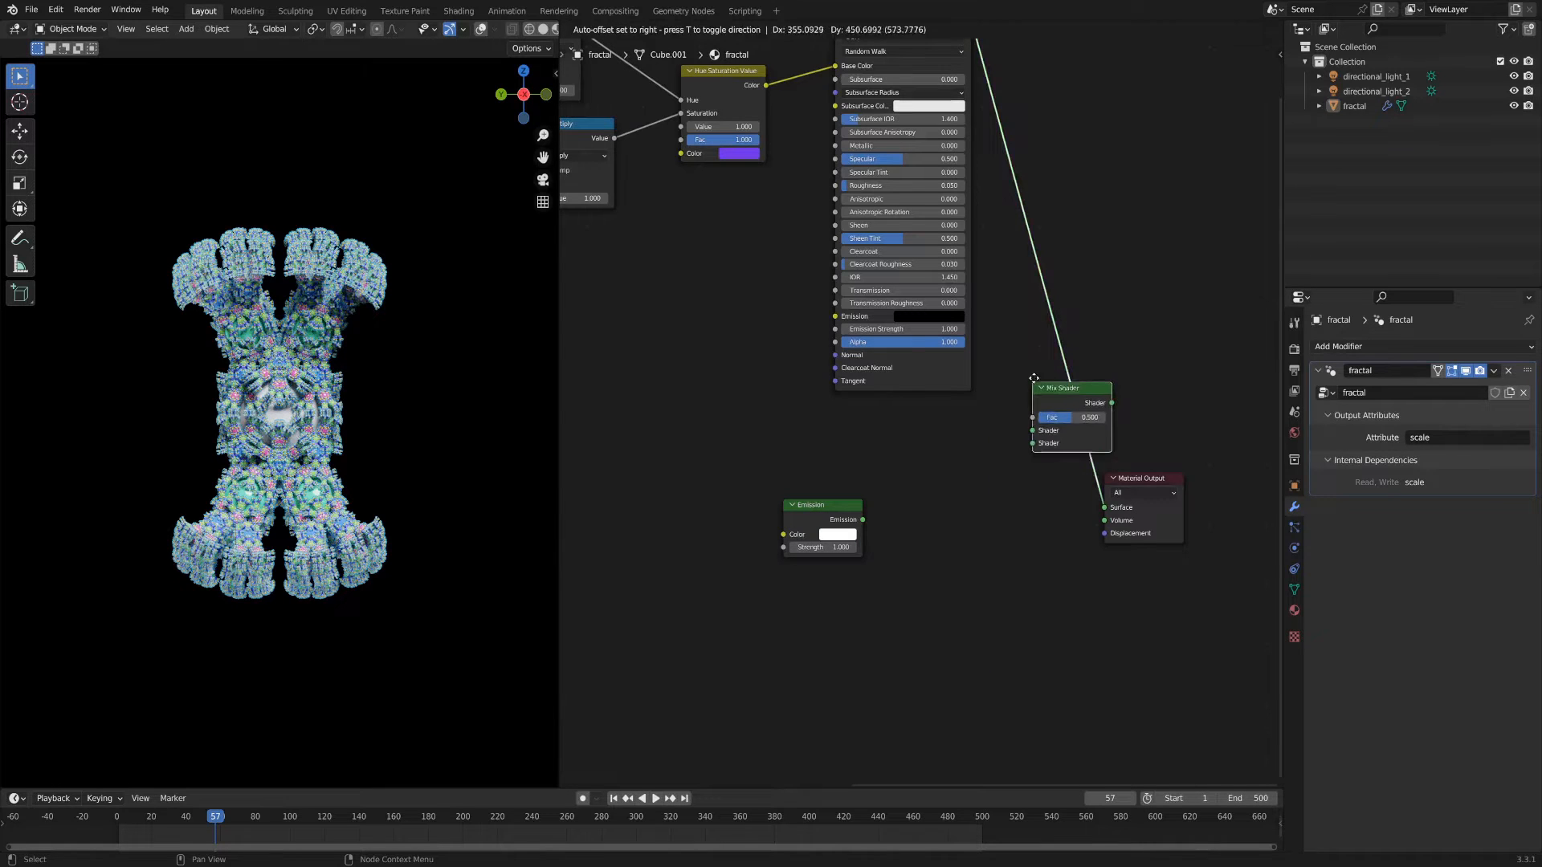
{"action": "left_click", "coordinate": [1035, 371]}
Step: Connect the Emission output to the Mix Shader's second Shader input and move the Mix Shader slightly down
{"action": "left_click_drag", "start_coordinate": [863, 520], "coordinate": [1034, 436]}
{"action": "middle_click_drag", "start_coordinate": [916, 430], "coordinate": [916, 612]}
{"action": "middle_click_drag", "start_coordinate": [919, 546], "coordinate": [940, 380]}
{"action": "left_click_drag", "start_coordinate": [1081, 411], "coordinate": [1086, 450]}
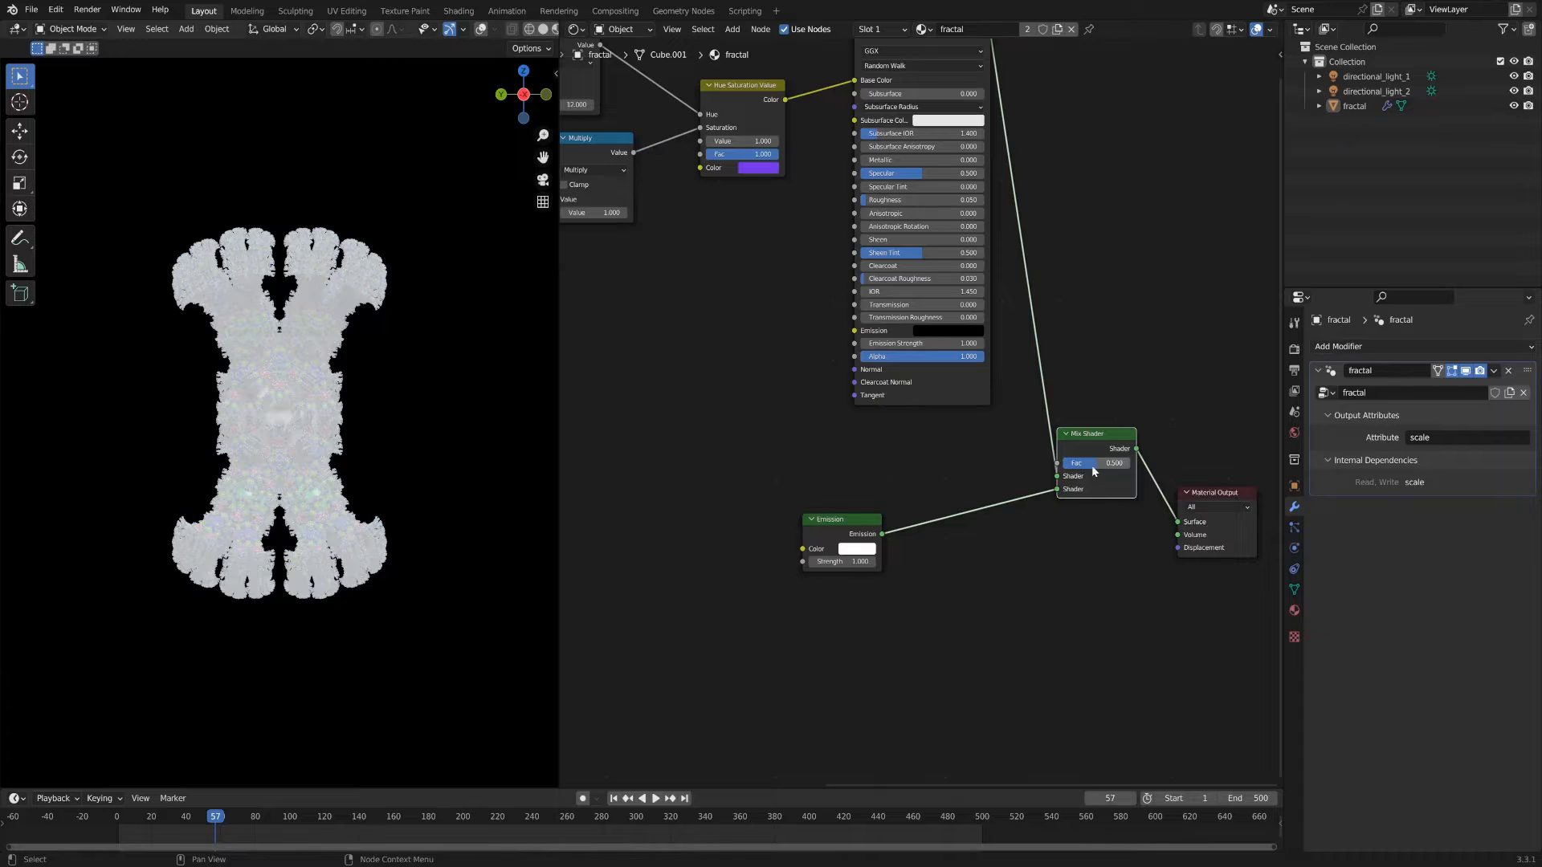
Step: Duplicate the scale Attribute node, place the copy near the Emission node, and shift the Emission node slightly away
{"action": "scroll", "coordinate": [988, 431], "scroll_direction": "down", "scroll_amount": 4}
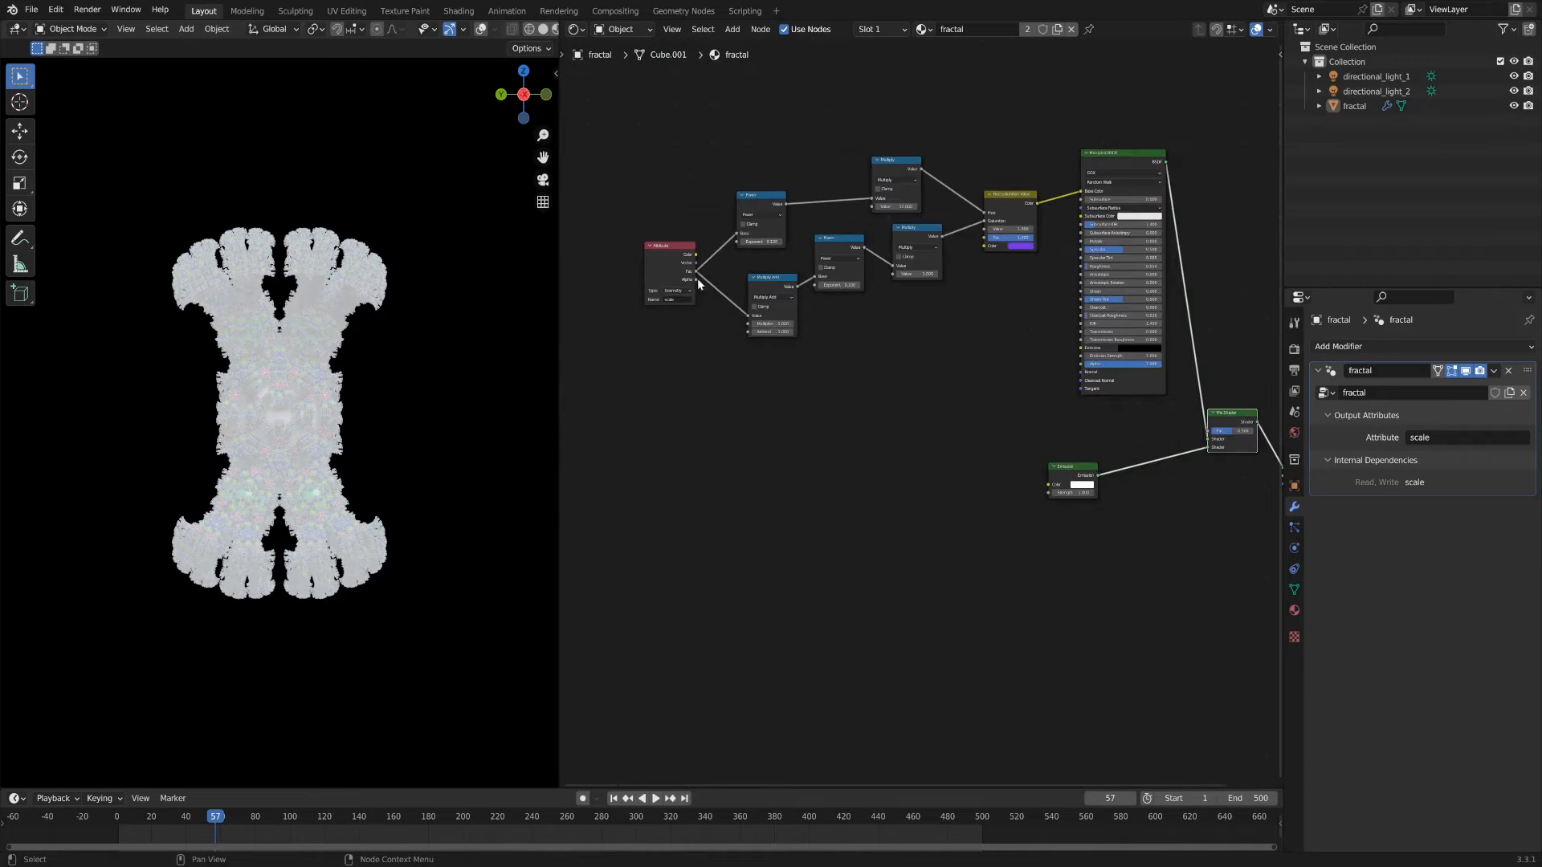
{"action": "key", "text": "shift+d"}
{"action": "left_click", "coordinate": [991, 394]}
{"action": "middle_click_drag", "start_coordinate": [1082, 418], "coordinate": [861, 401]}
{"action": "scroll", "coordinate": [828, 437], "scroll_direction": "up", "scroll_amount": 3}
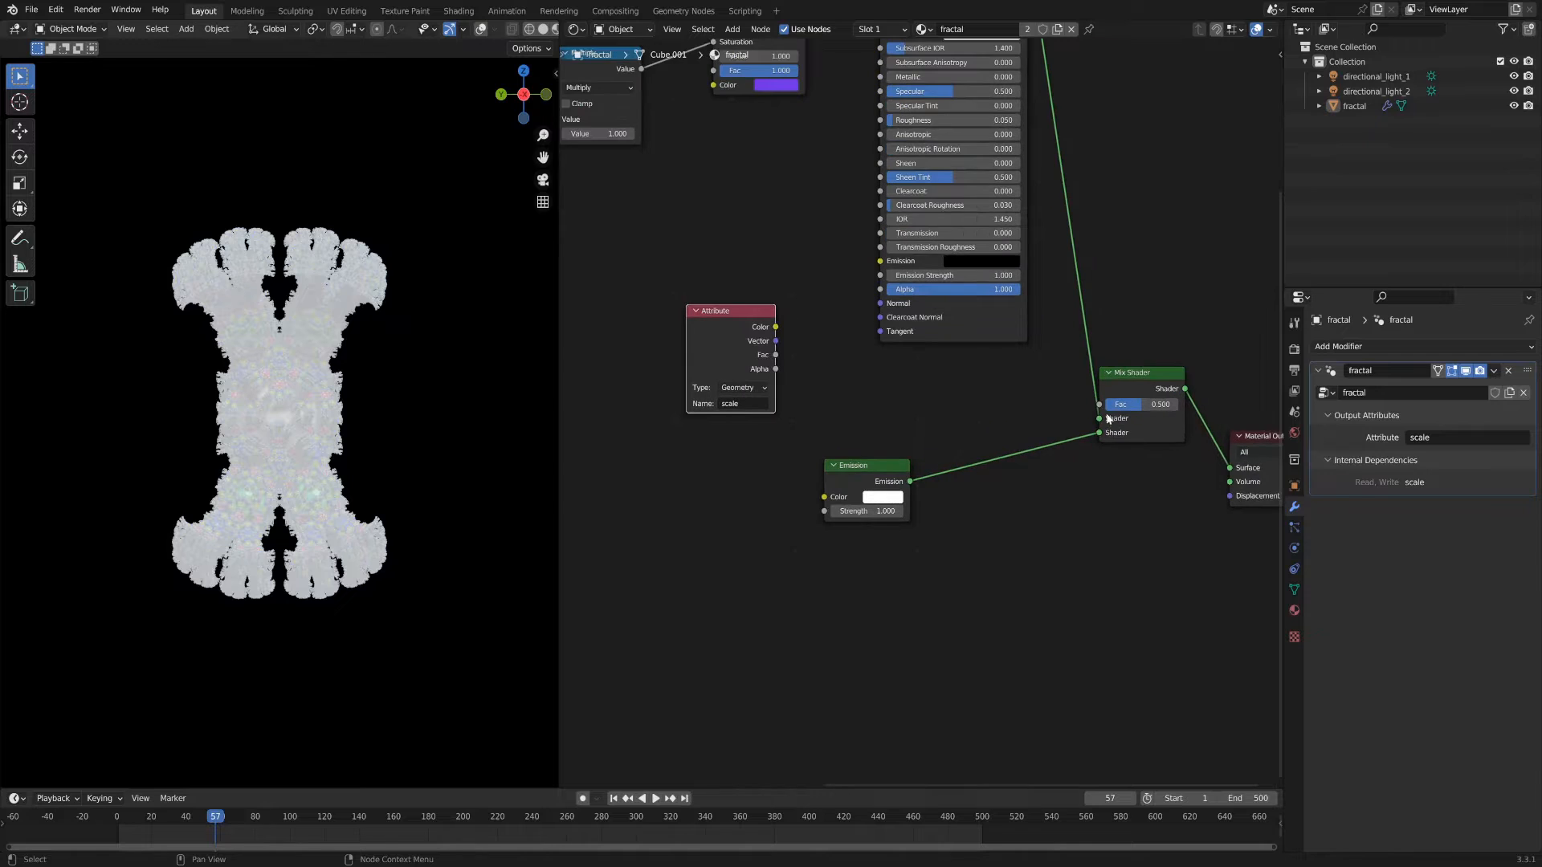
{"action": "left_click_drag", "start_coordinate": [861, 470], "coordinate": [886, 489]}
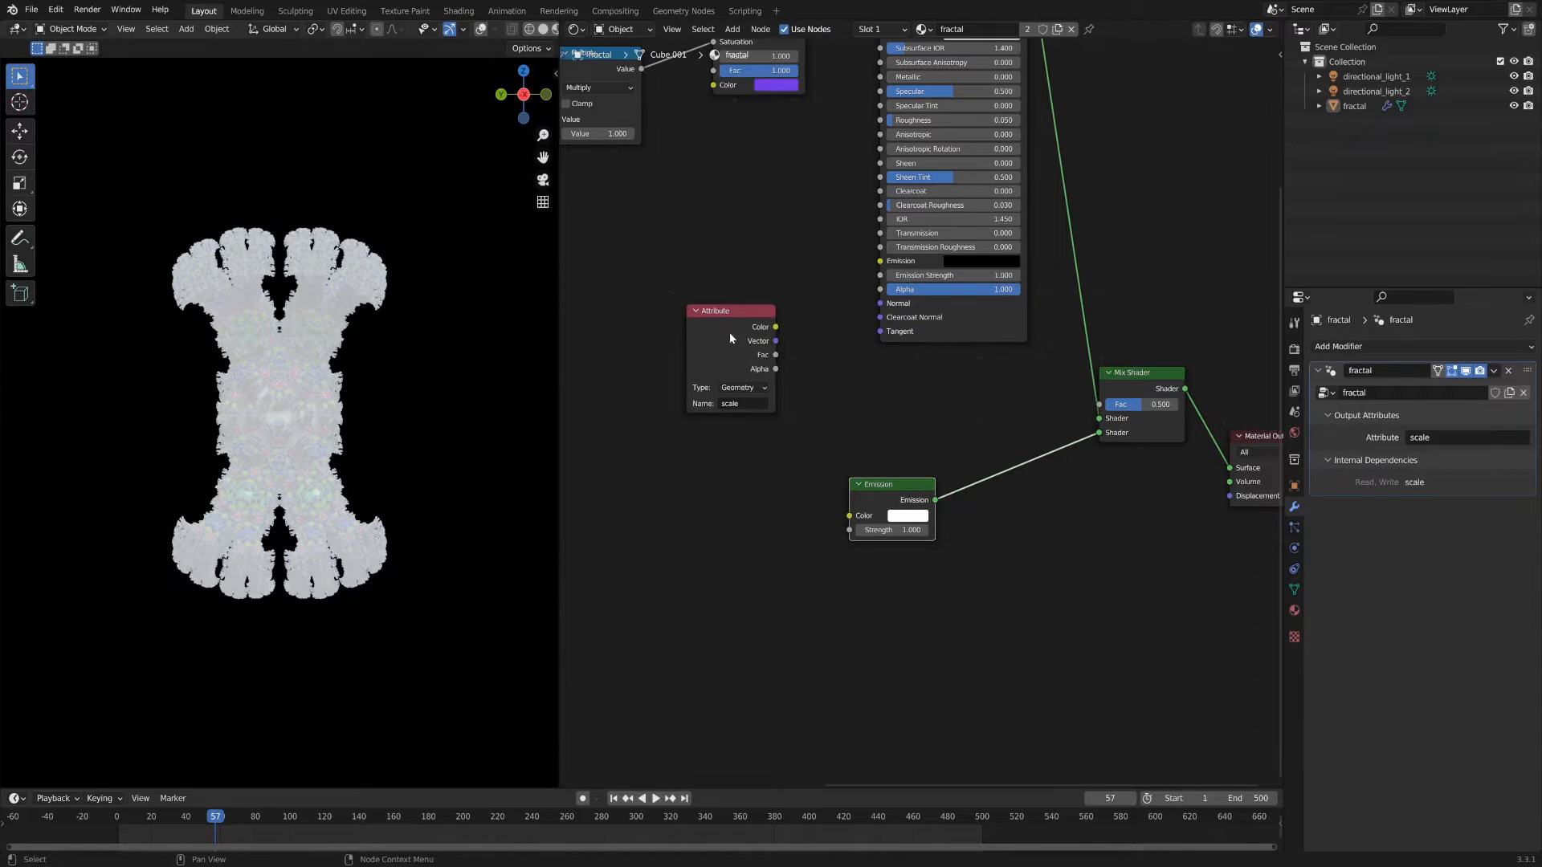
Step: Move the lower scale Attribute node and the Emission node apart to make room between them
{"action": "left_click_drag", "start_coordinate": [724, 331], "coordinate": [762, 364]}
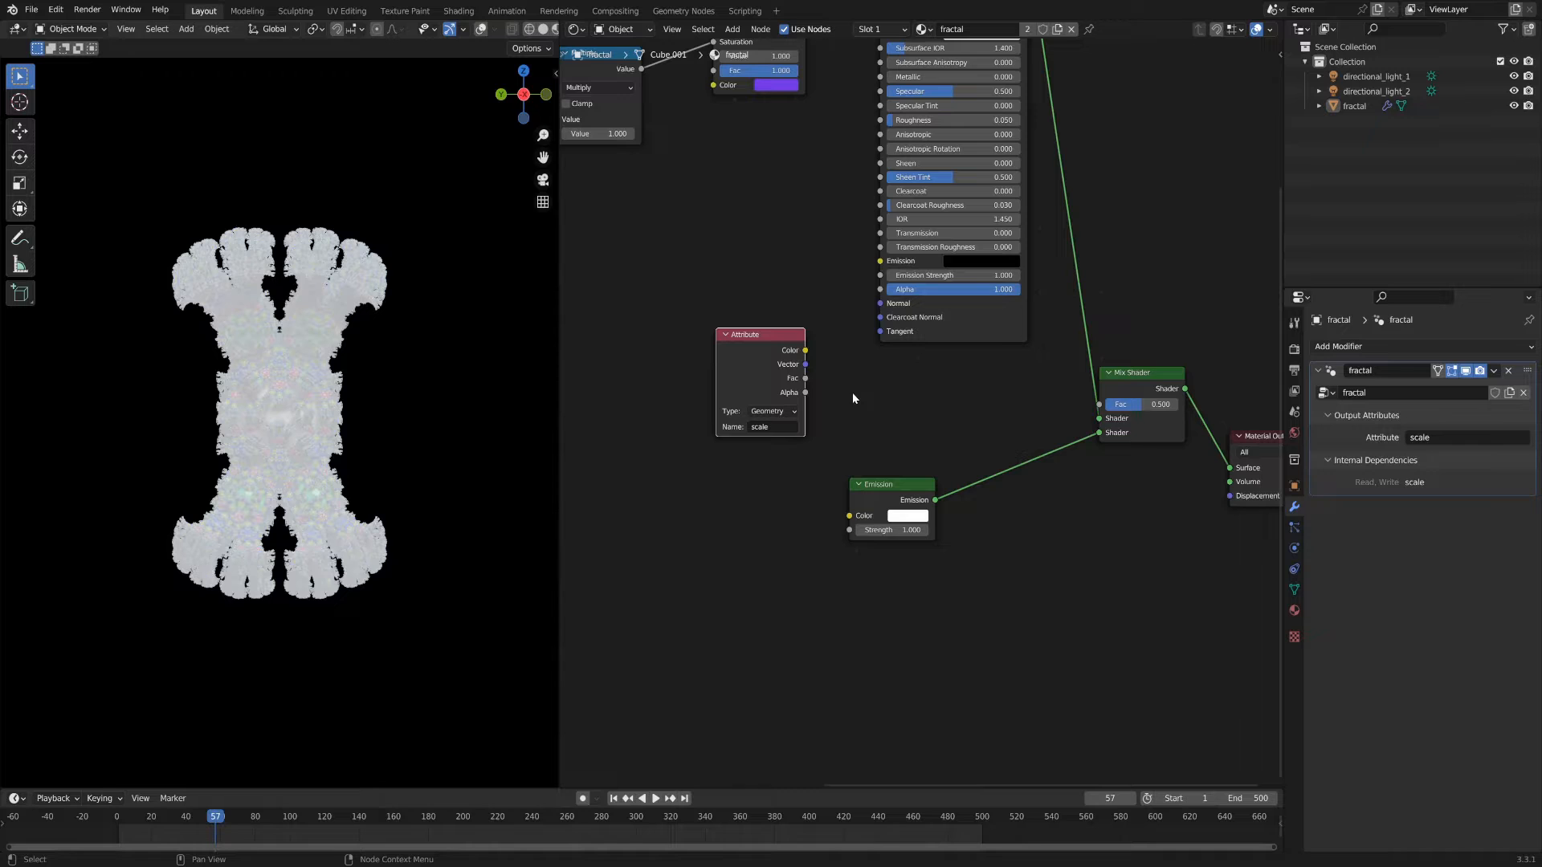
{"action": "left_click_drag", "start_coordinate": [891, 485], "coordinate": [902, 523]}
{"action": "left_click_drag", "start_coordinate": [755, 334], "coordinate": [707, 364]}
{"action": "scroll", "coordinate": [826, 437], "scroll_direction": "up", "scroll_amount": 1}
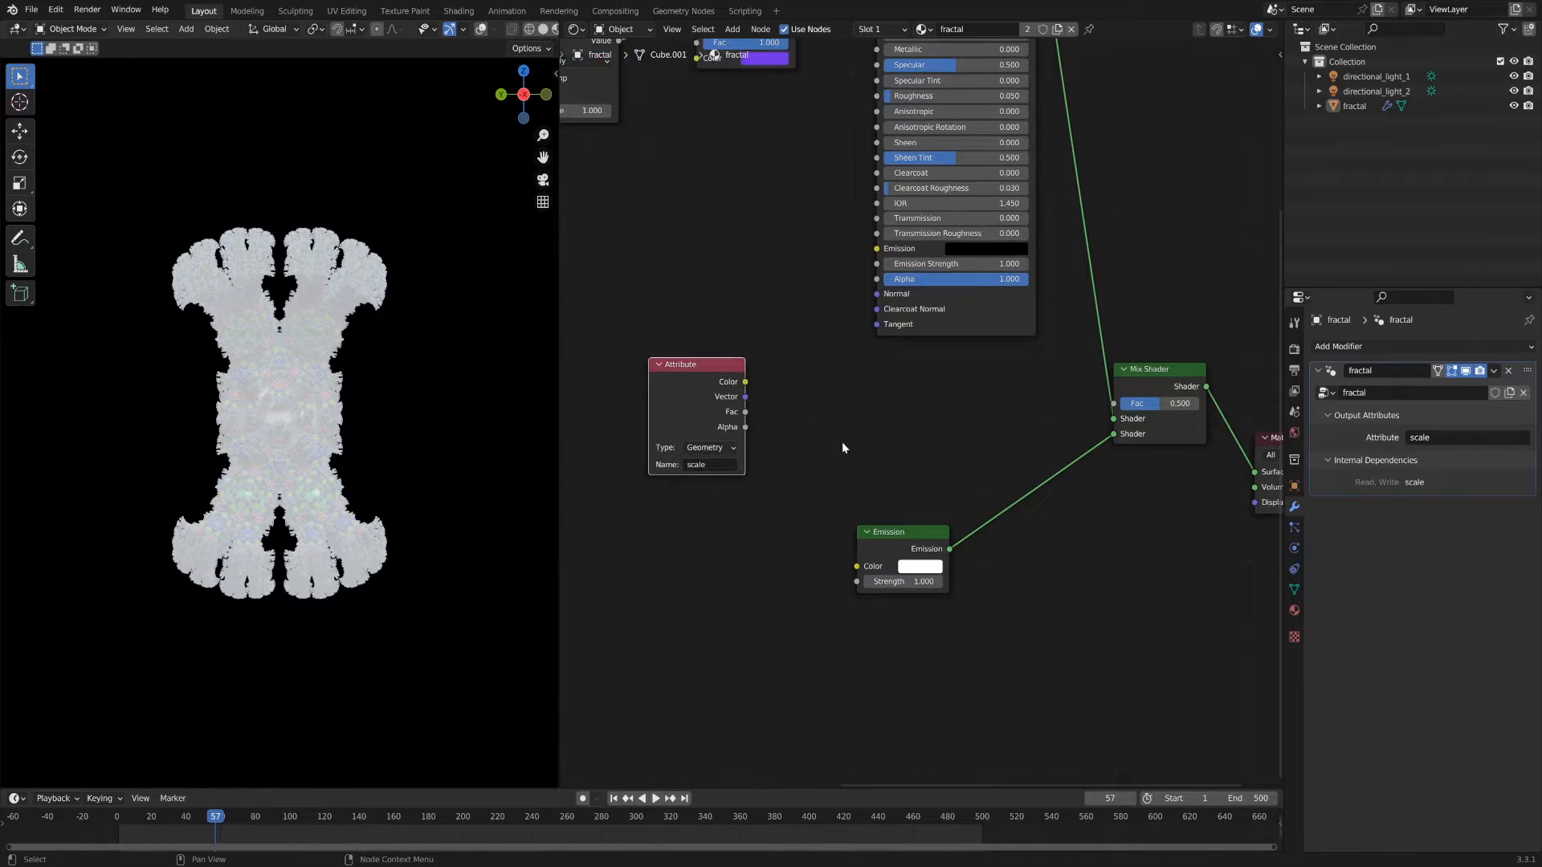
Step: Add a Math node set to Compare between the lower scale Attribute node and the Mix Shader, above the Emission node
{"action": "scroll", "coordinate": [825, 437], "scroll_direction": "up", "scroll_amount": 1}
{"action": "key", "text": "shift+a"}
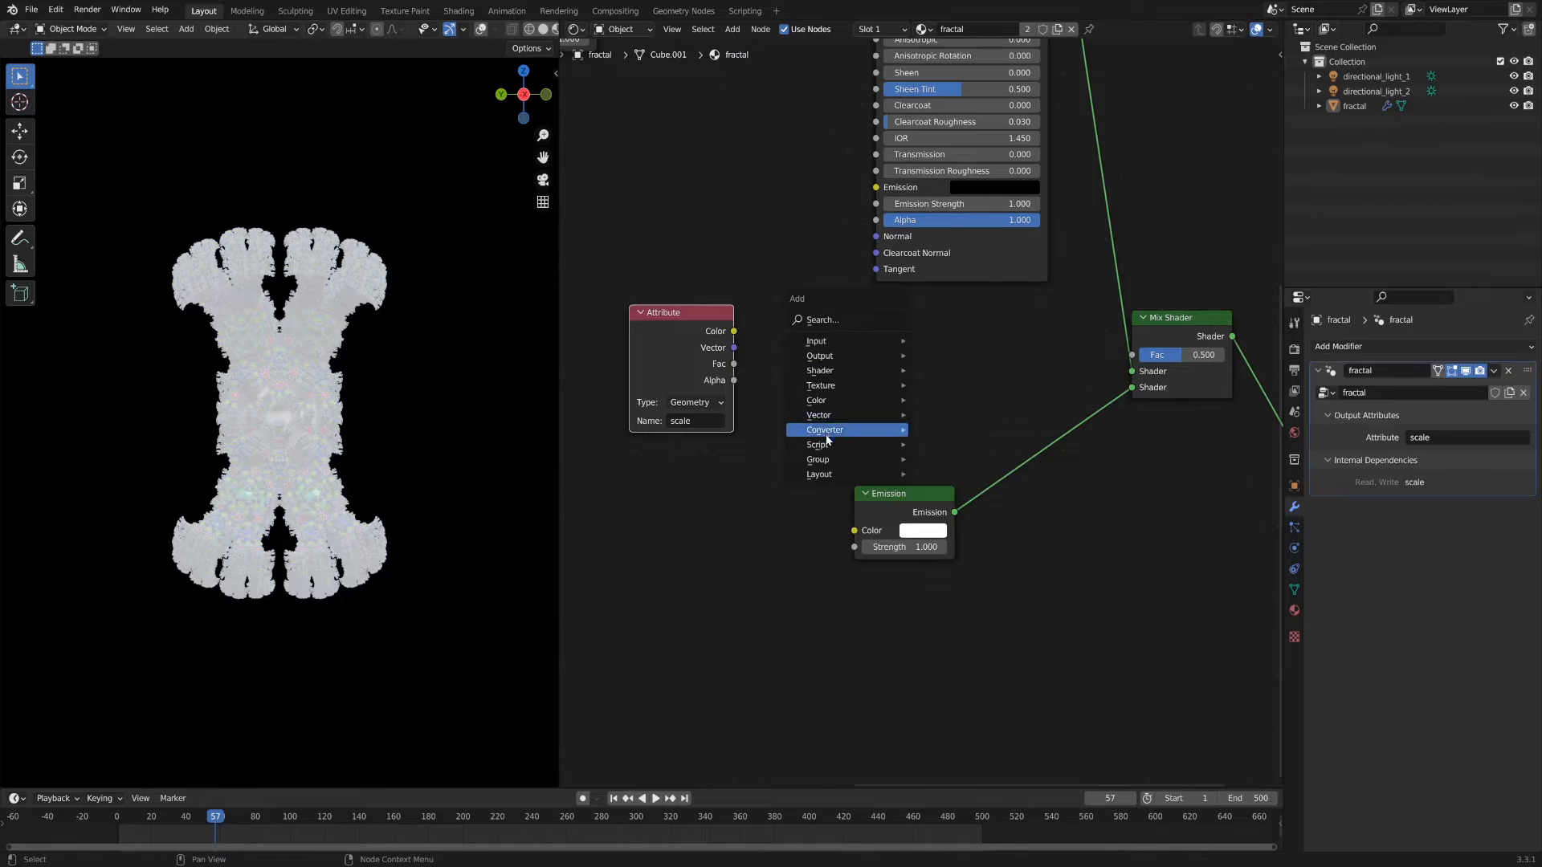
{"action": "mouse_move", "coordinate": [826, 432]}
{"action": "left_click", "coordinate": [964, 535]}
{"action": "left_click", "coordinate": [848, 330]}
{"action": "left_click", "coordinate": [887, 379]}
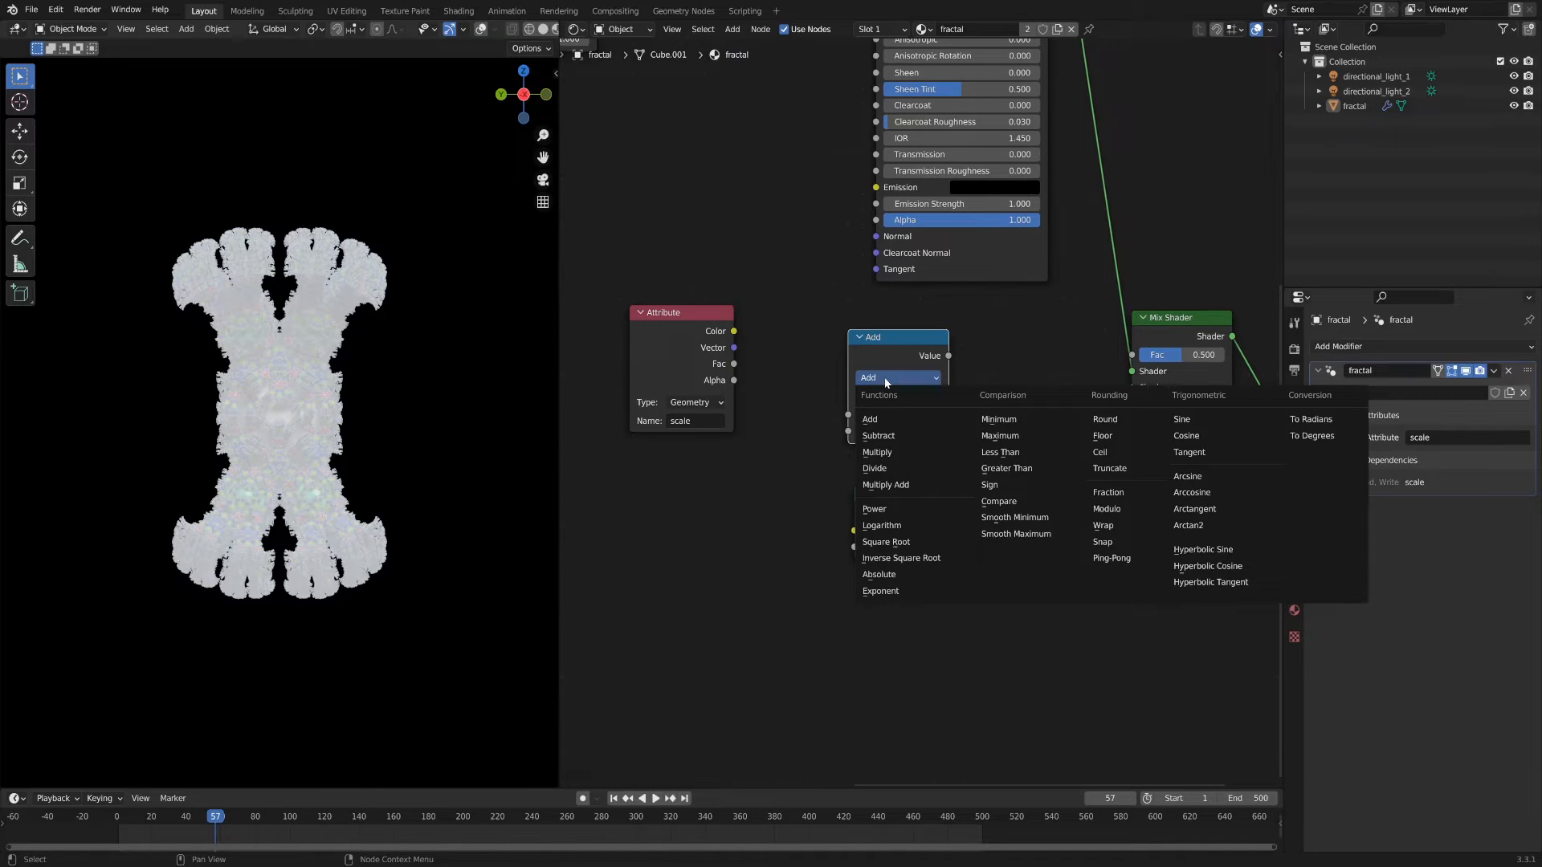
{"action": "left_click", "coordinate": [887, 379]}
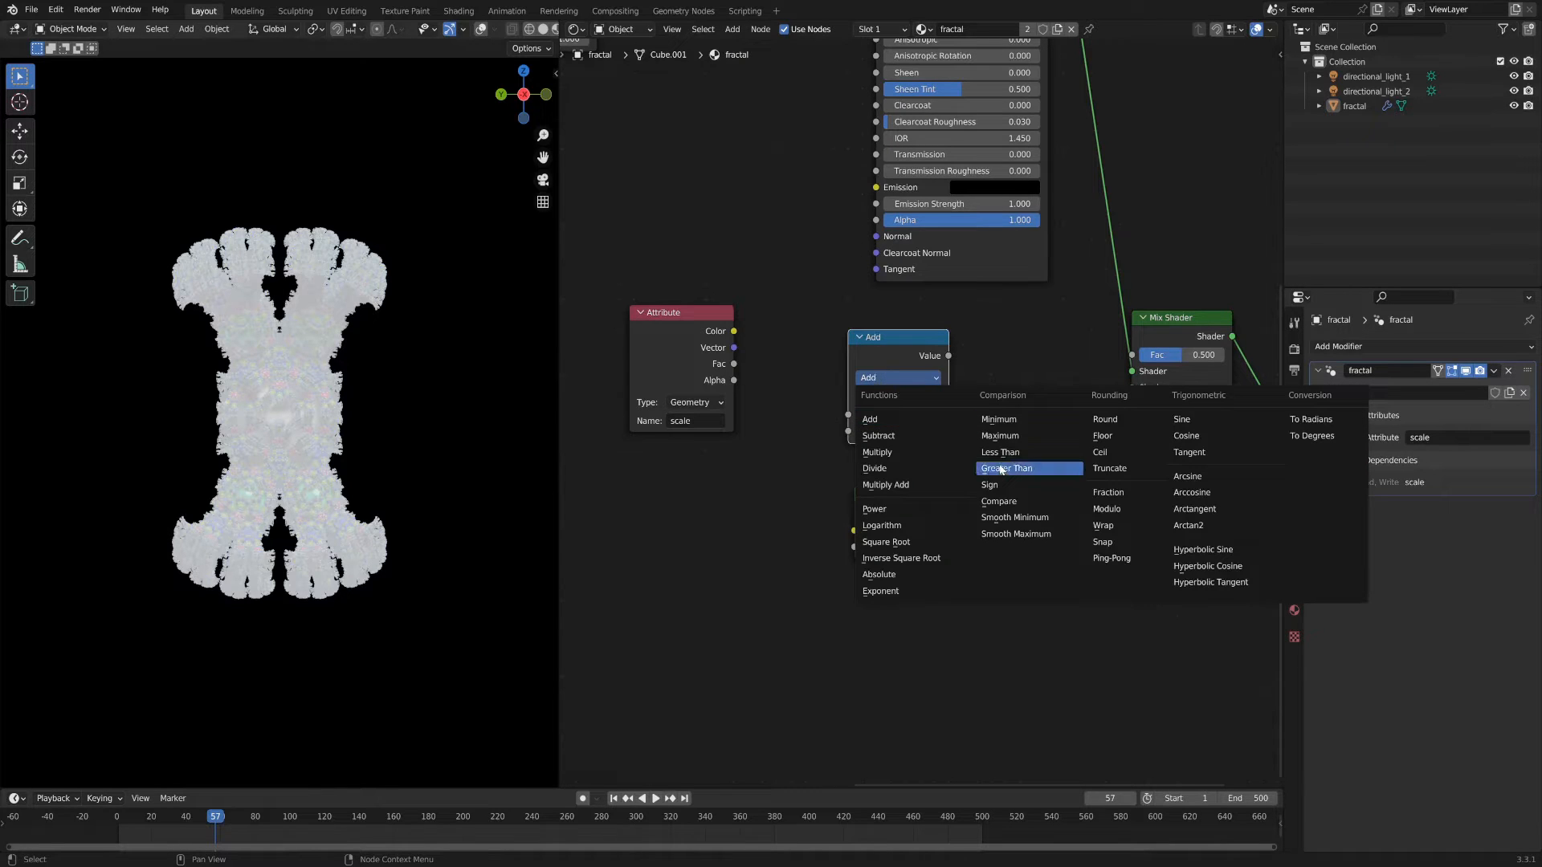
{"action": "left_click", "coordinate": [999, 501]}
{"action": "left_click_drag", "start_coordinate": [921, 364], "coordinate": [924, 351]}
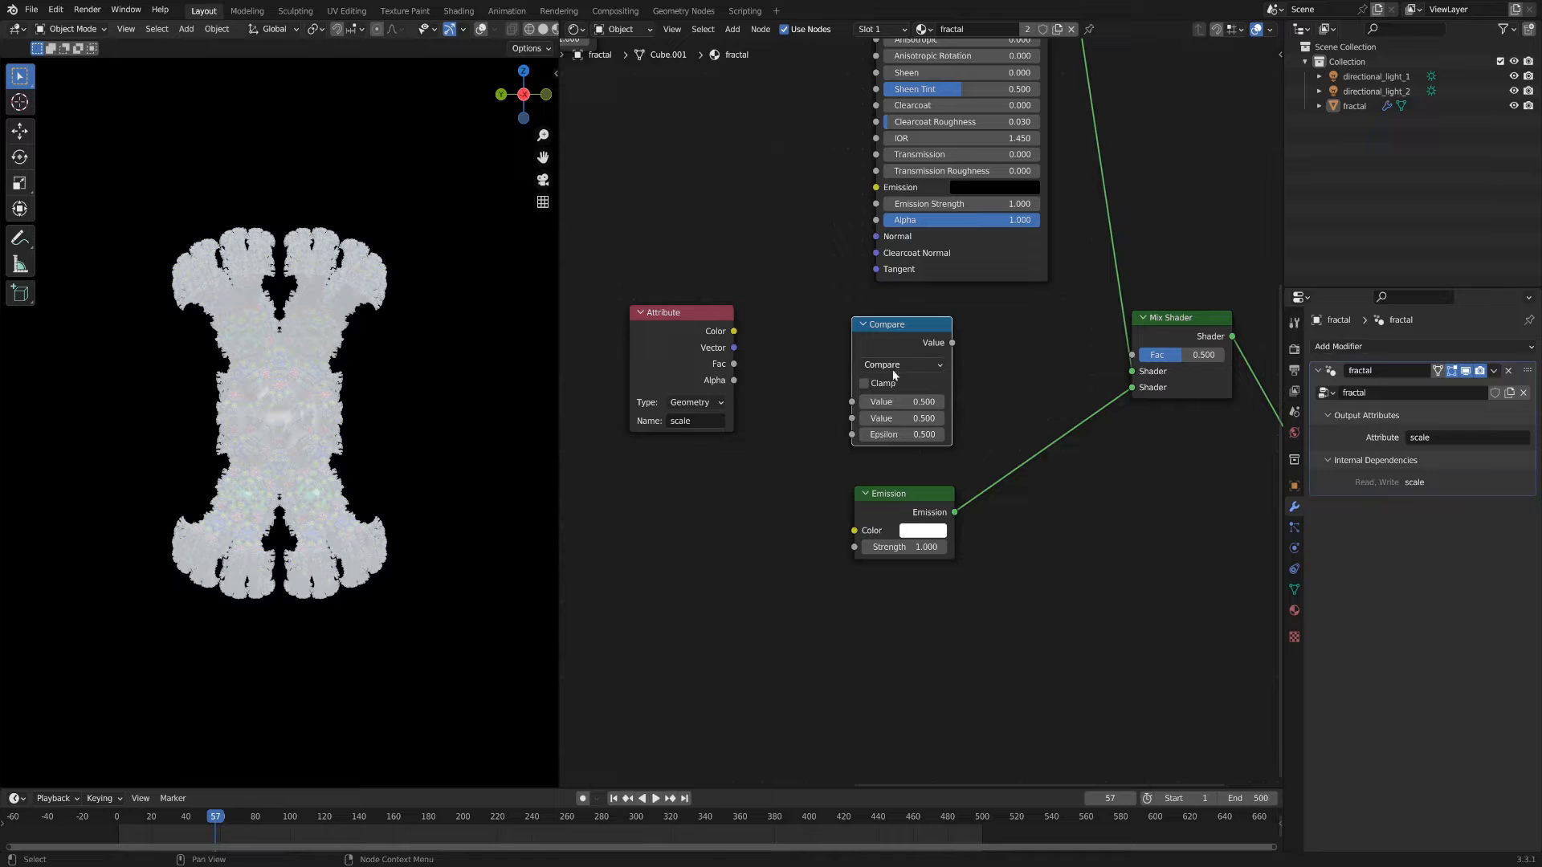
Step: Connect the lower scale Attribute node's Fac output to the Compare node's first Value input
{"action": "middle_click_drag", "start_coordinate": [806, 372], "coordinate": [871, 329]}
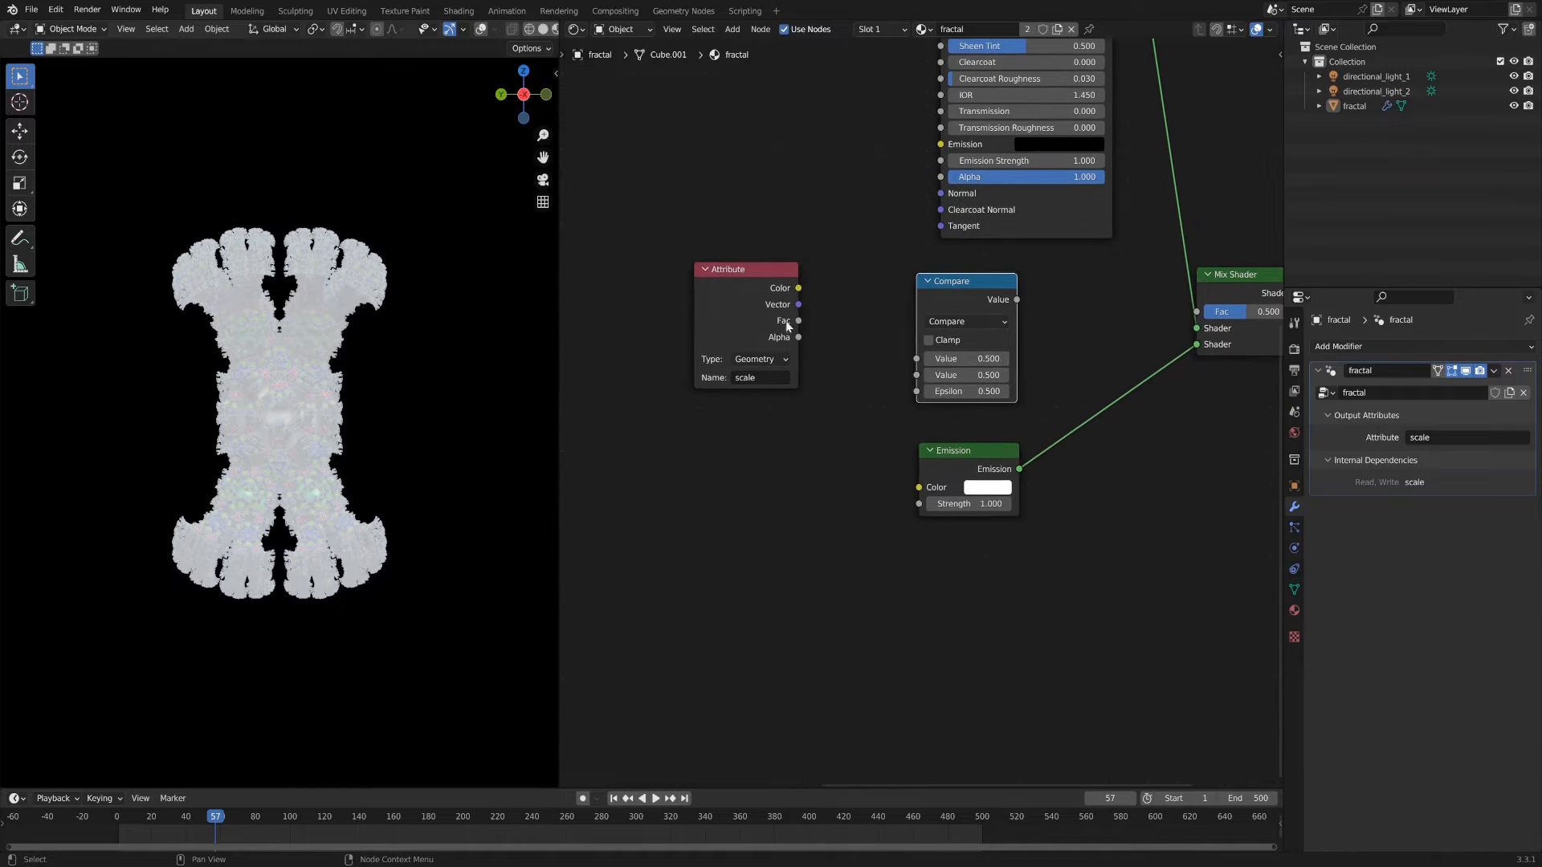
{"action": "left_click_drag", "start_coordinate": [744, 310], "coordinate": [913, 361]}
{"action": "middle_click_drag", "start_coordinate": [848, 418], "coordinate": [732, 424]}
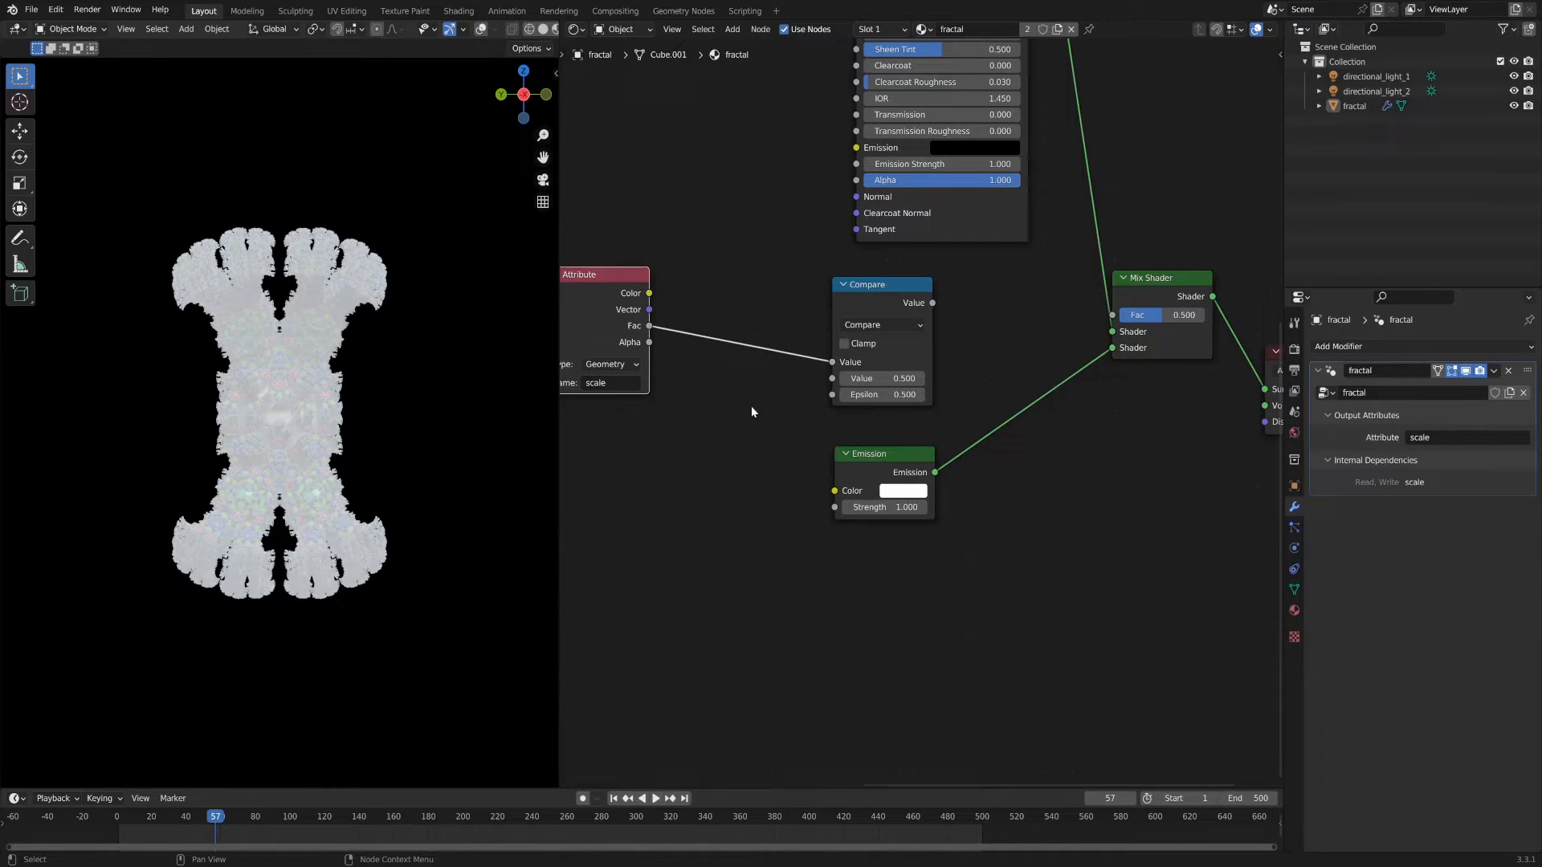
Step: Set the Compare node's comparison Value to 1 and its Epsilon to 0.1
{"action": "left_click", "coordinate": [882, 378]}
{"action": "type", "text": "1"}
{"action": "key", "text": "Return"}
{"action": "left_click", "coordinate": [882, 394]}
{"action": "key", "text": "Return"}
{"action": "left_click_drag", "start_coordinate": [933, 303], "coordinate": [993, 322]}
{"action": "left_click", "coordinate": [894, 395]}
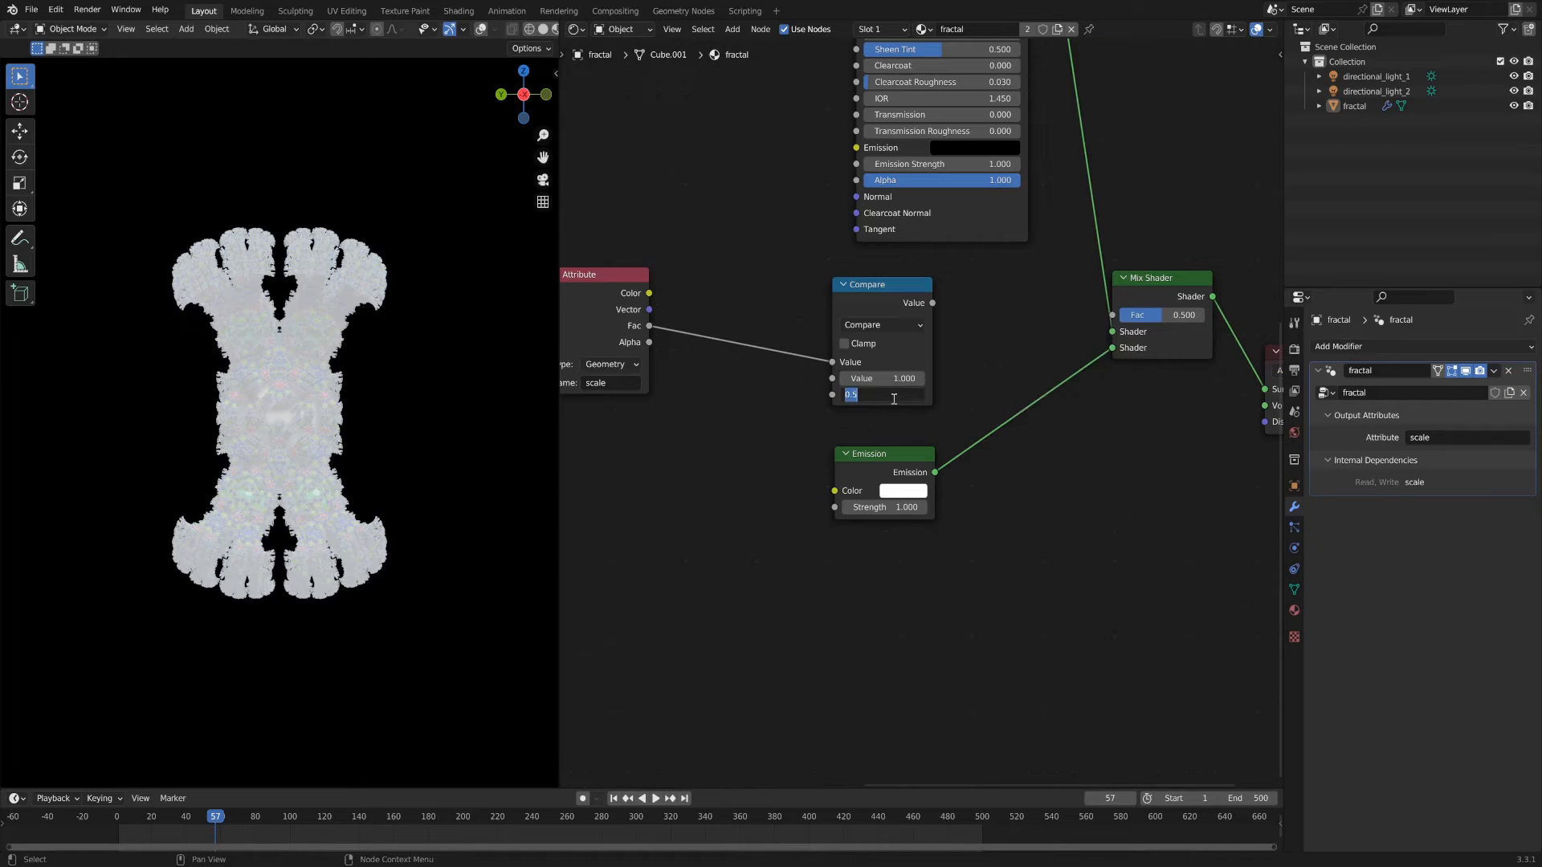
{"action": "key", "text": "BackSpace"}
{"action": "type", "text": ".1"}
{"action": "key", "text": "Return"}
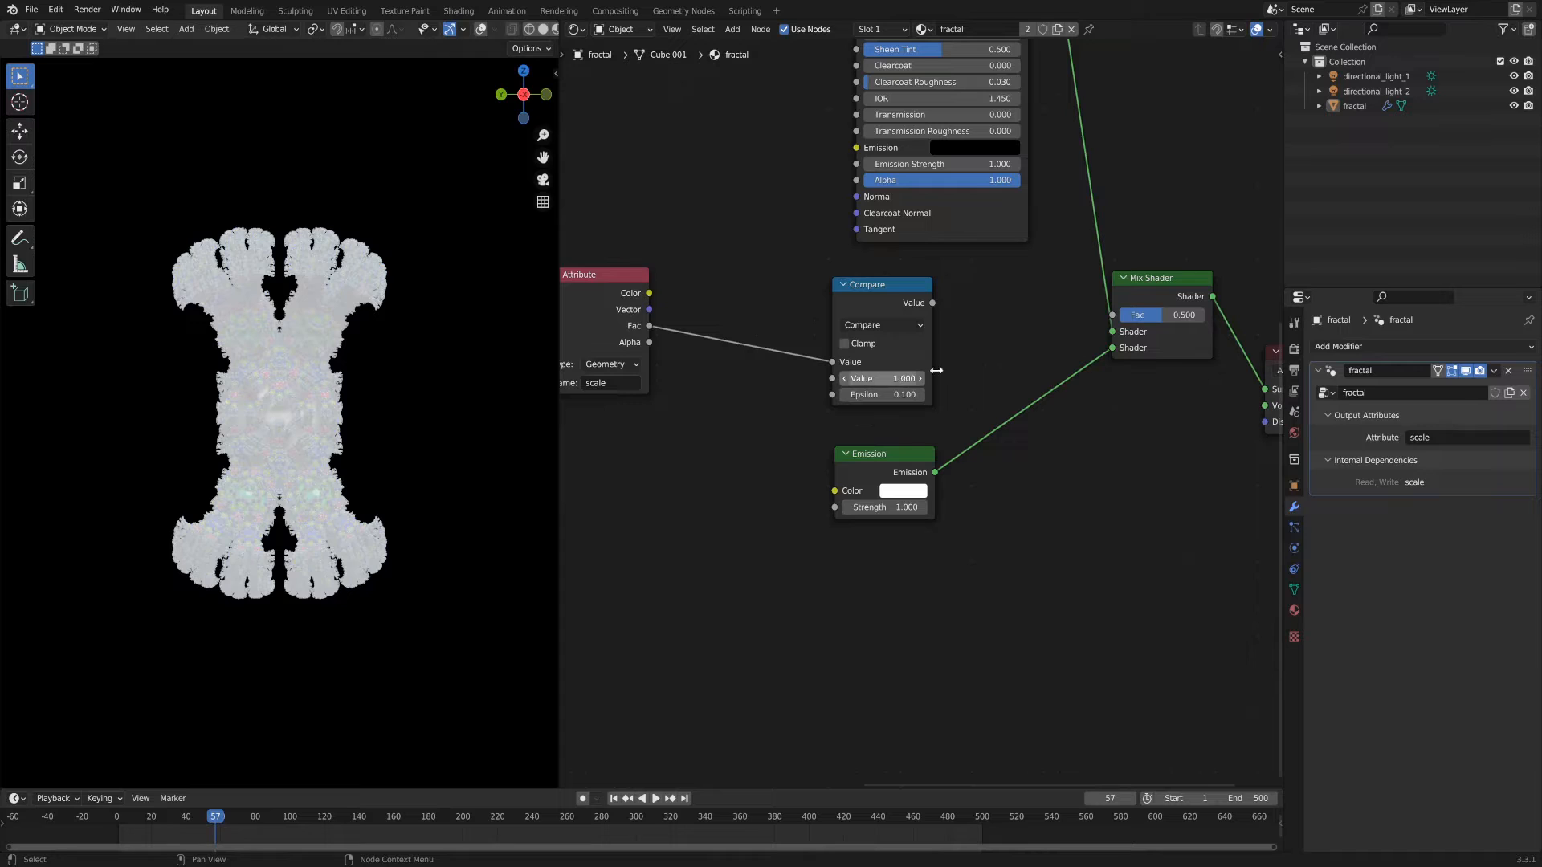
Step: Connect the Compare node's Value output to the Mix Shader's Fac input and shift the Emission node slightly
{"action": "middle_click_drag", "start_coordinate": [959, 304], "coordinate": [934, 314]}
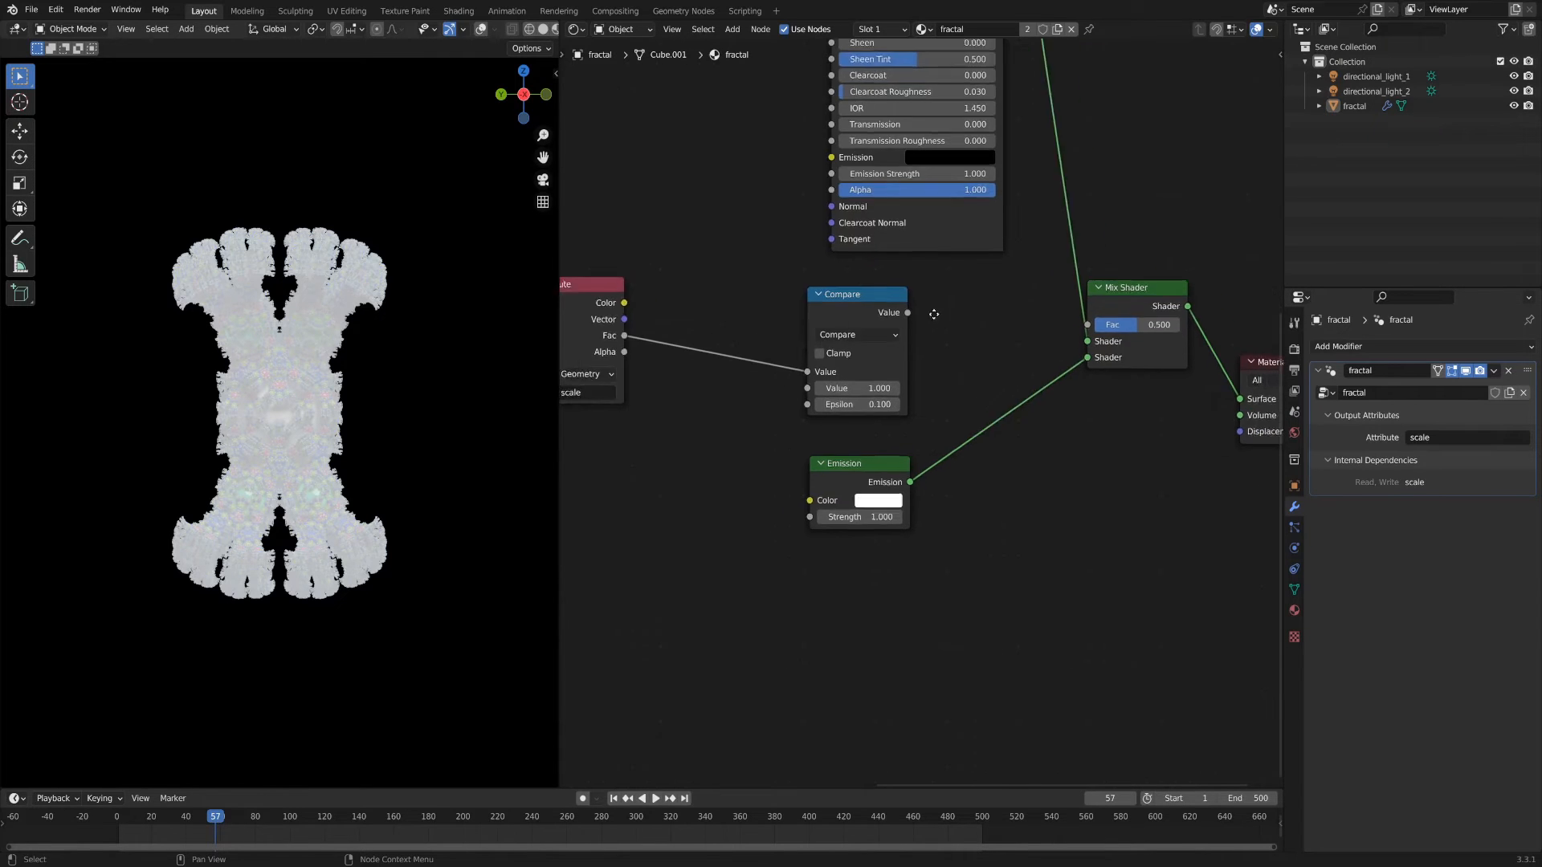
{"action": "scroll", "coordinate": [934, 314], "scroll_direction": "up", "scroll_amount": 1}
{"action": "left_click_drag", "start_coordinate": [879, 302], "coordinate": [1090, 317]}
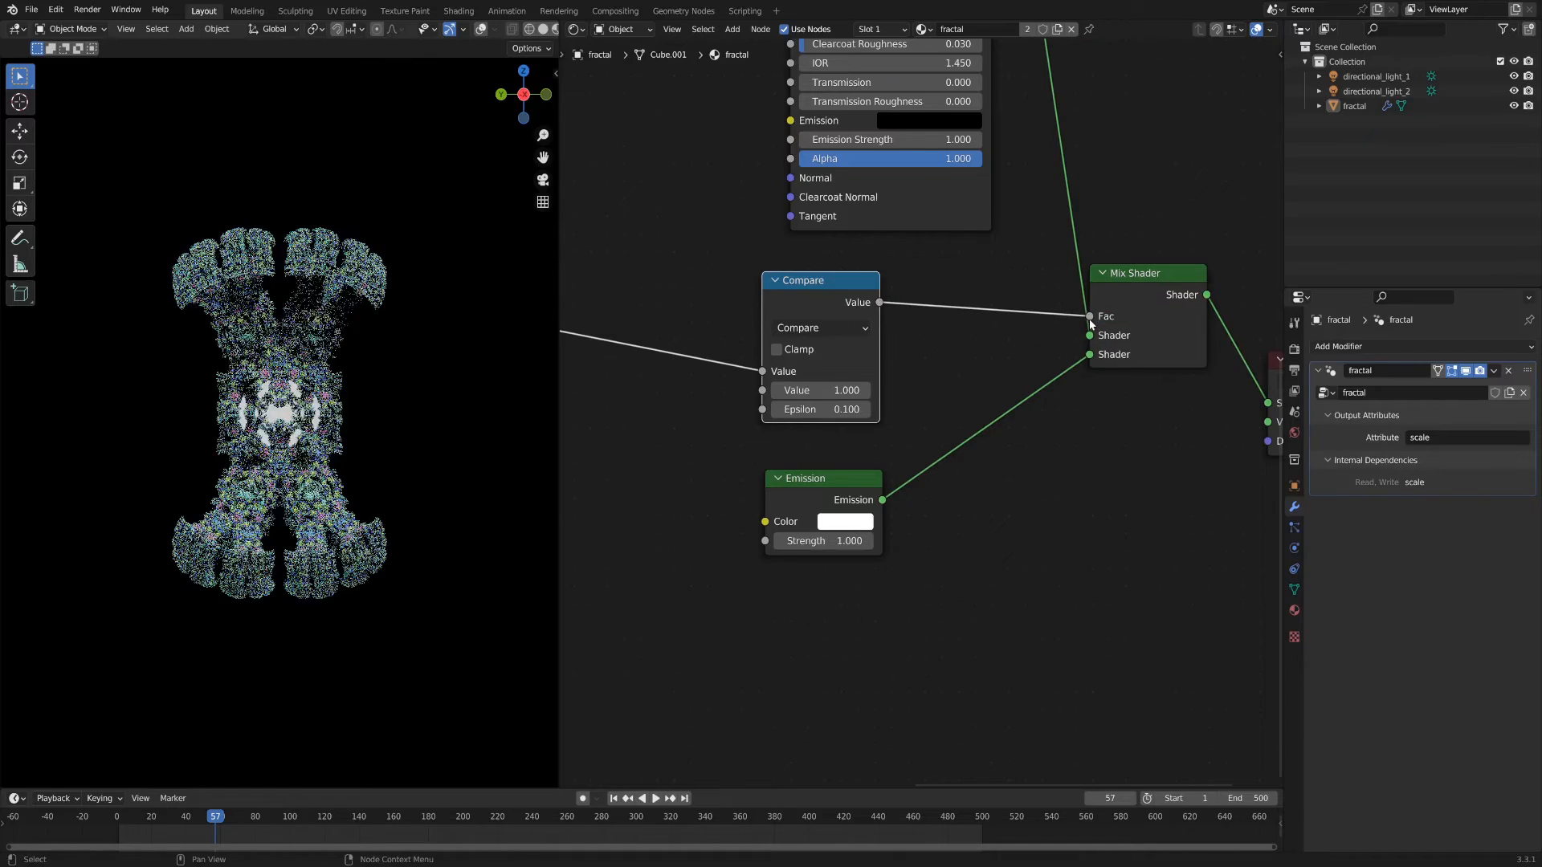
{"action": "middle_click_drag", "start_coordinate": [813, 393], "coordinate": [1012, 353]}
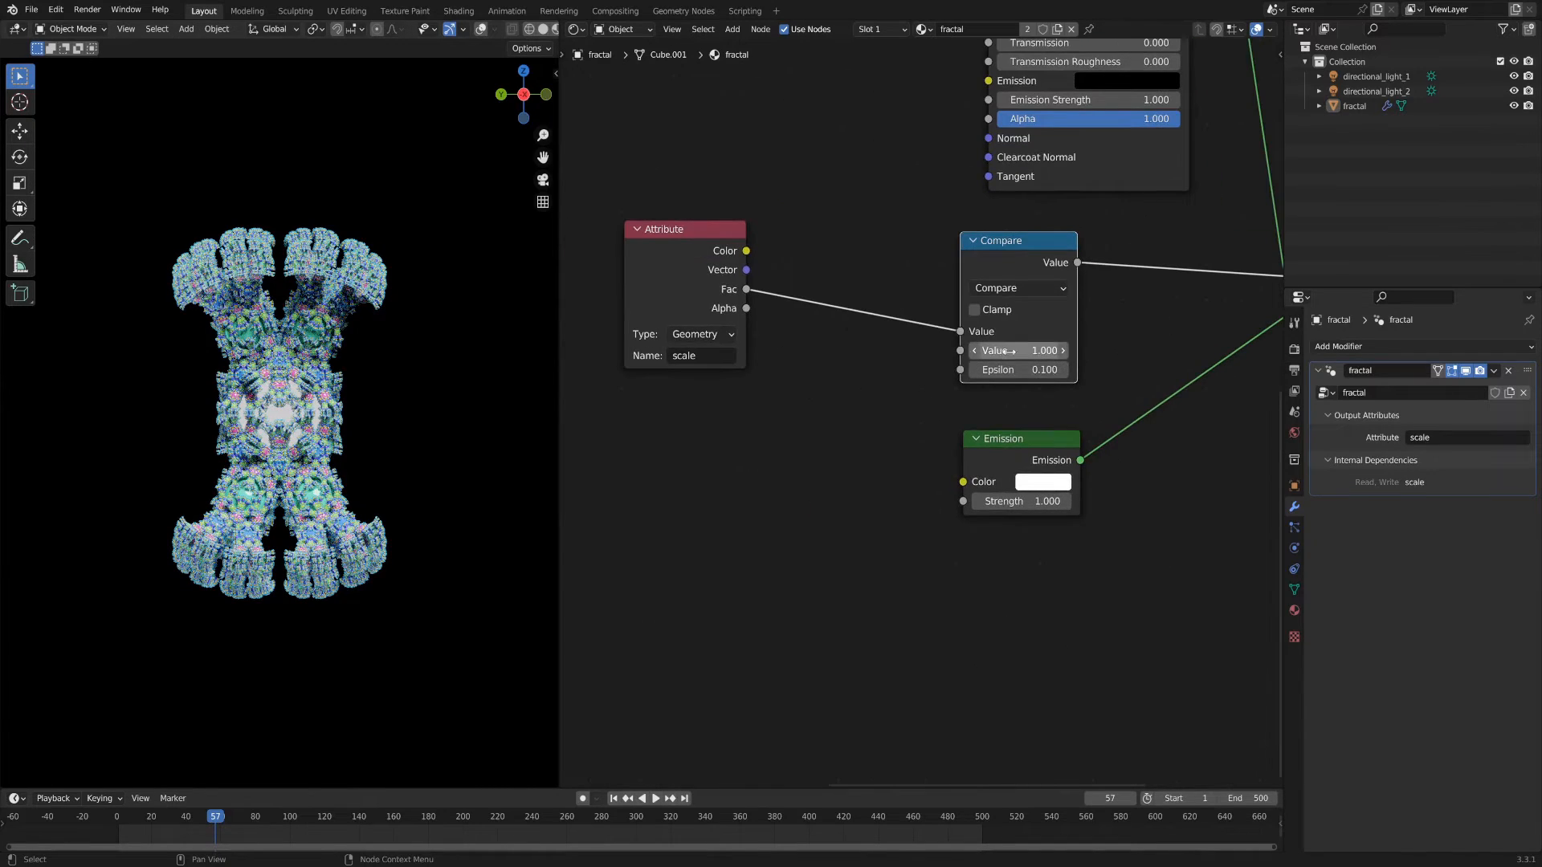
{"action": "scroll", "coordinate": [334, 439], "scroll_direction": "up", "scroll_amount": 4}
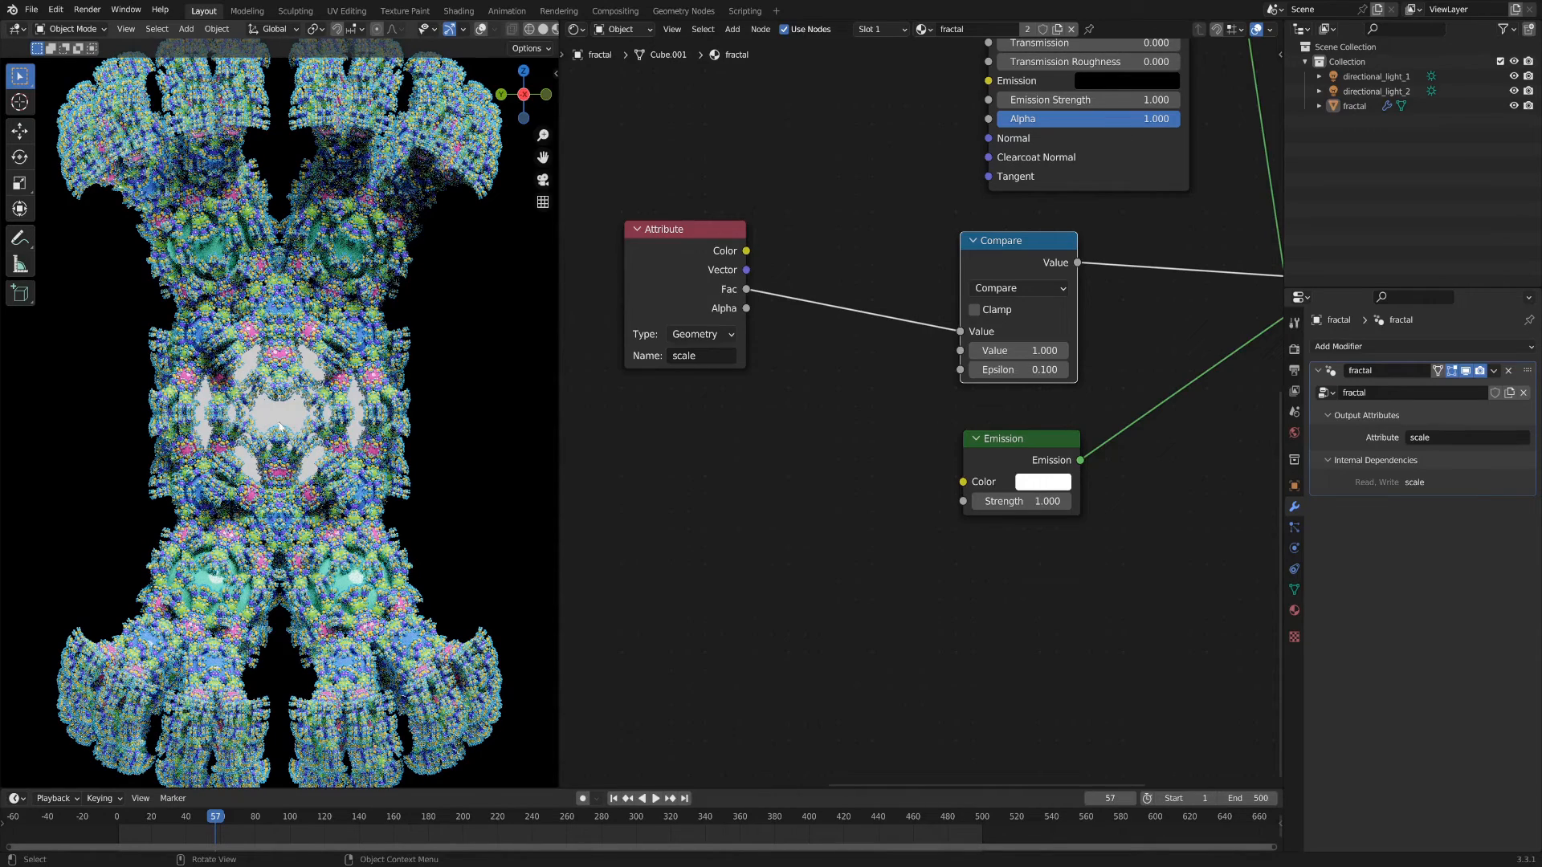
{"action": "middle_click_drag", "start_coordinate": [1275, 359], "coordinate": [874, 332]}
{"action": "left_click_drag", "start_coordinate": [592, 456], "coordinate": [613, 462]}
Step: Set the Emission shader's strength to 10
{"action": "middle_click_drag", "start_coordinate": [652, 403], "coordinate": [822, 560]}
{"action": "scroll", "coordinate": [811, 366], "scroll_direction": "down", "scroll_amount": 1}
{"action": "scroll", "coordinate": [623, 334], "scroll_direction": "down", "scroll_amount": 4}
{"action": "middle_click_drag", "start_coordinate": [638, 282], "coordinate": [661, 436]}
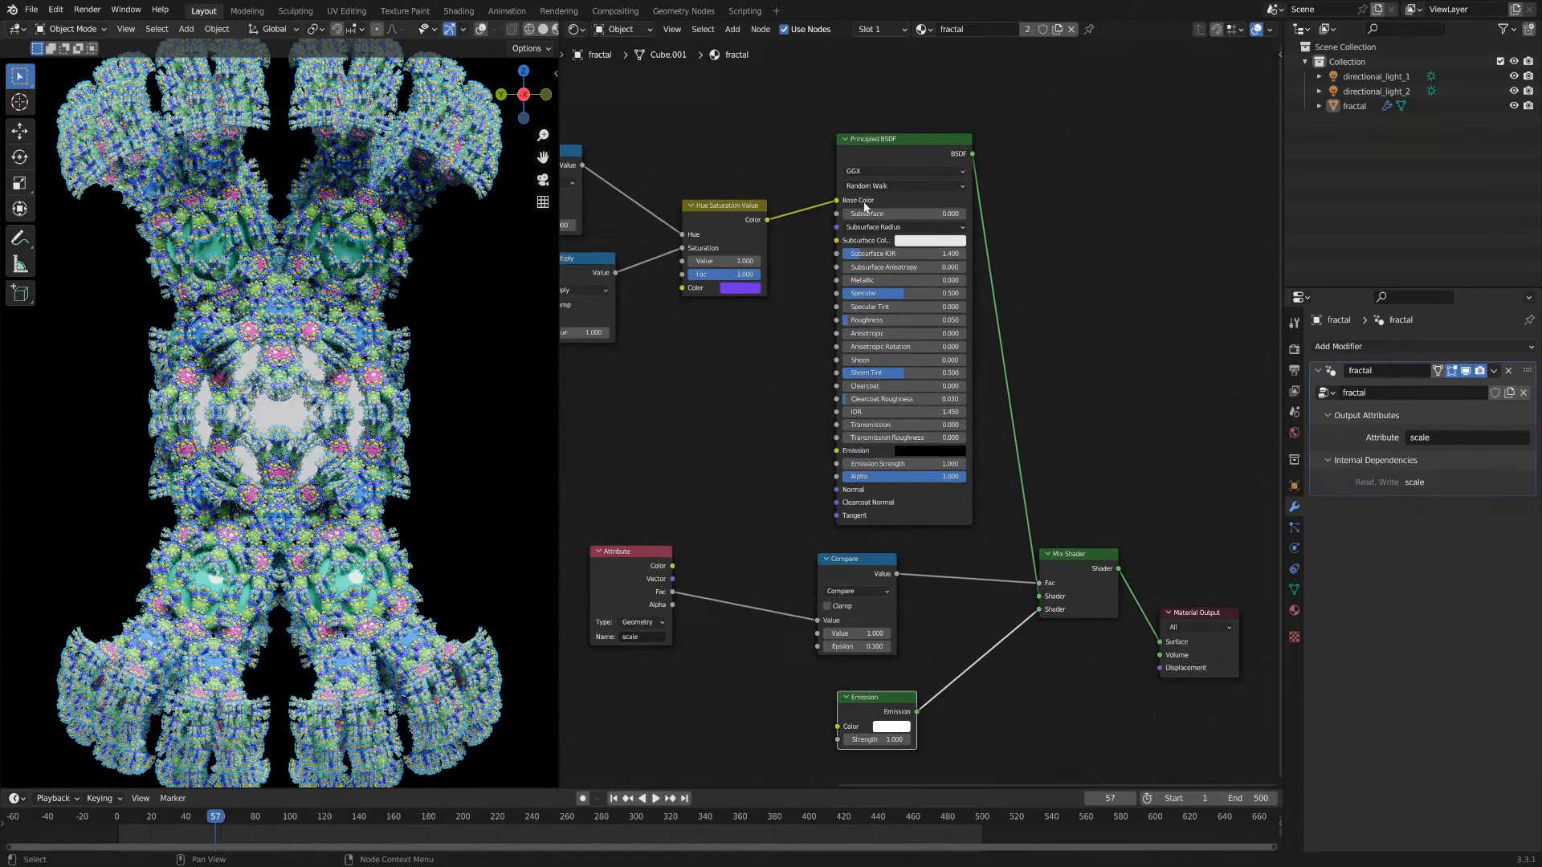
{"action": "middle_click_drag", "start_coordinate": [722, 498], "coordinate": [729, 232]}
{"action": "scroll", "coordinate": [771, 495], "scroll_direction": "up", "scroll_amount": 3}
{"action": "left_click", "coordinate": [836, 535]}
{"action": "type", "text": "10"}
{"action": "key", "text": "Return"}
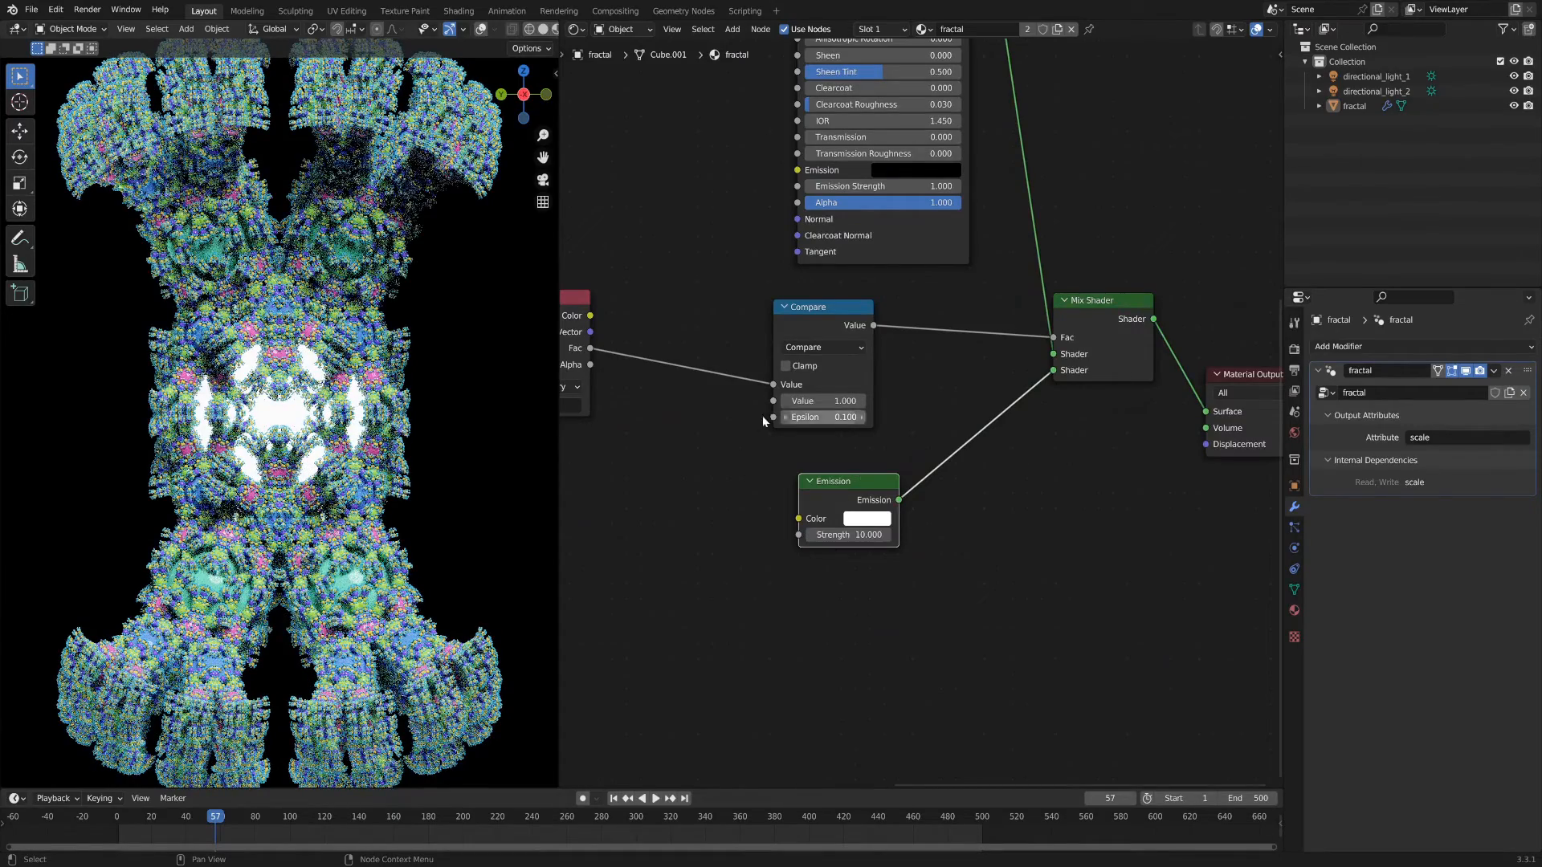
Step: Set the Compare node's comparison Value to 0.5, and halve it successively to 0.25 and 0.125
{"action": "middle_click_drag", "start_coordinate": [654, 447], "coordinate": [812, 428]}
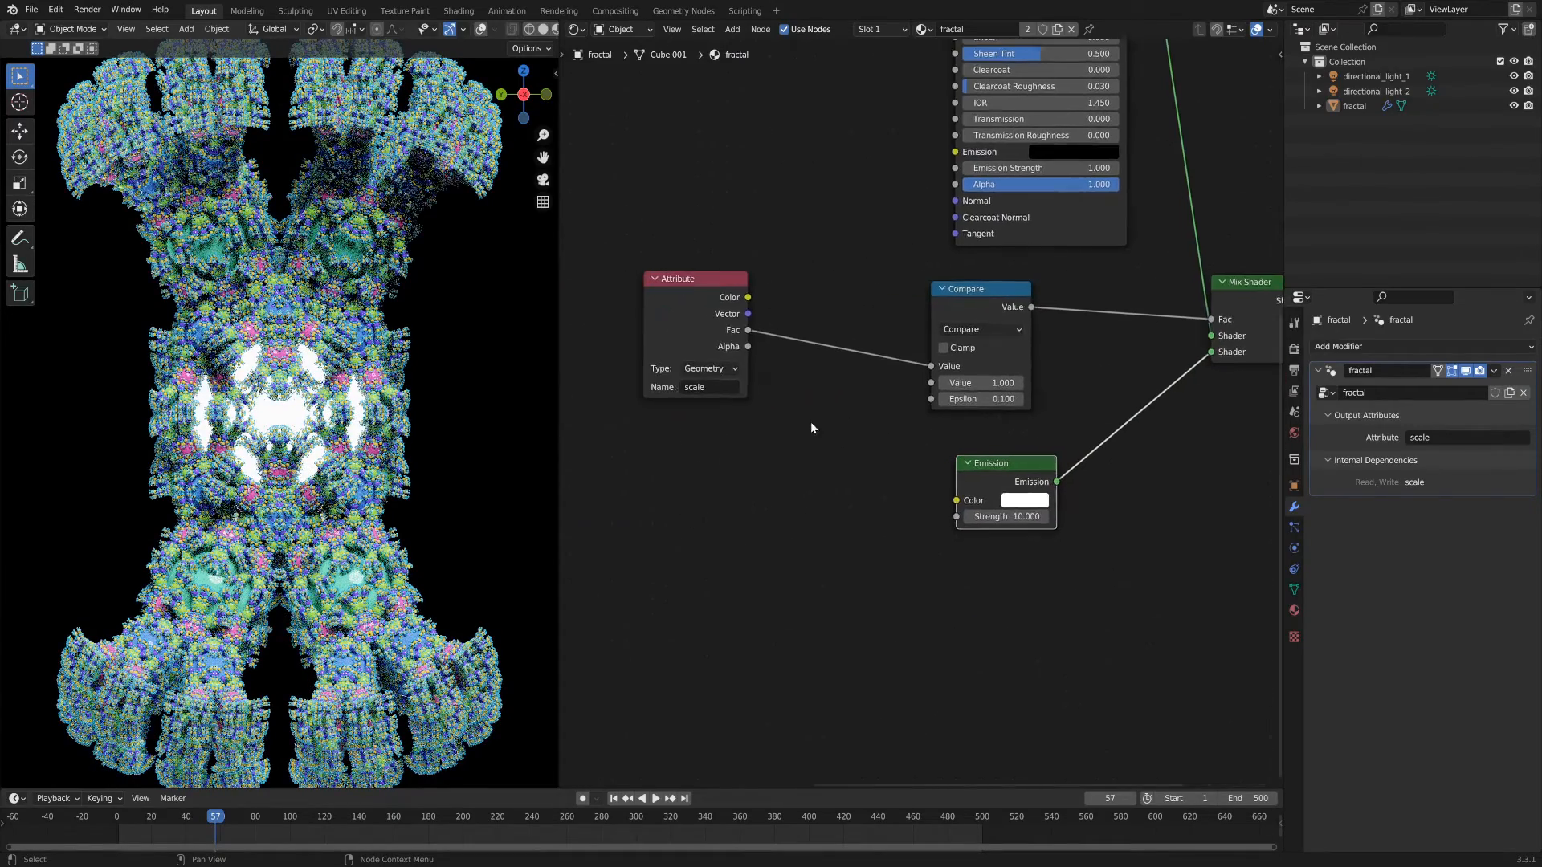
{"action": "left_click", "coordinate": [970, 385]}
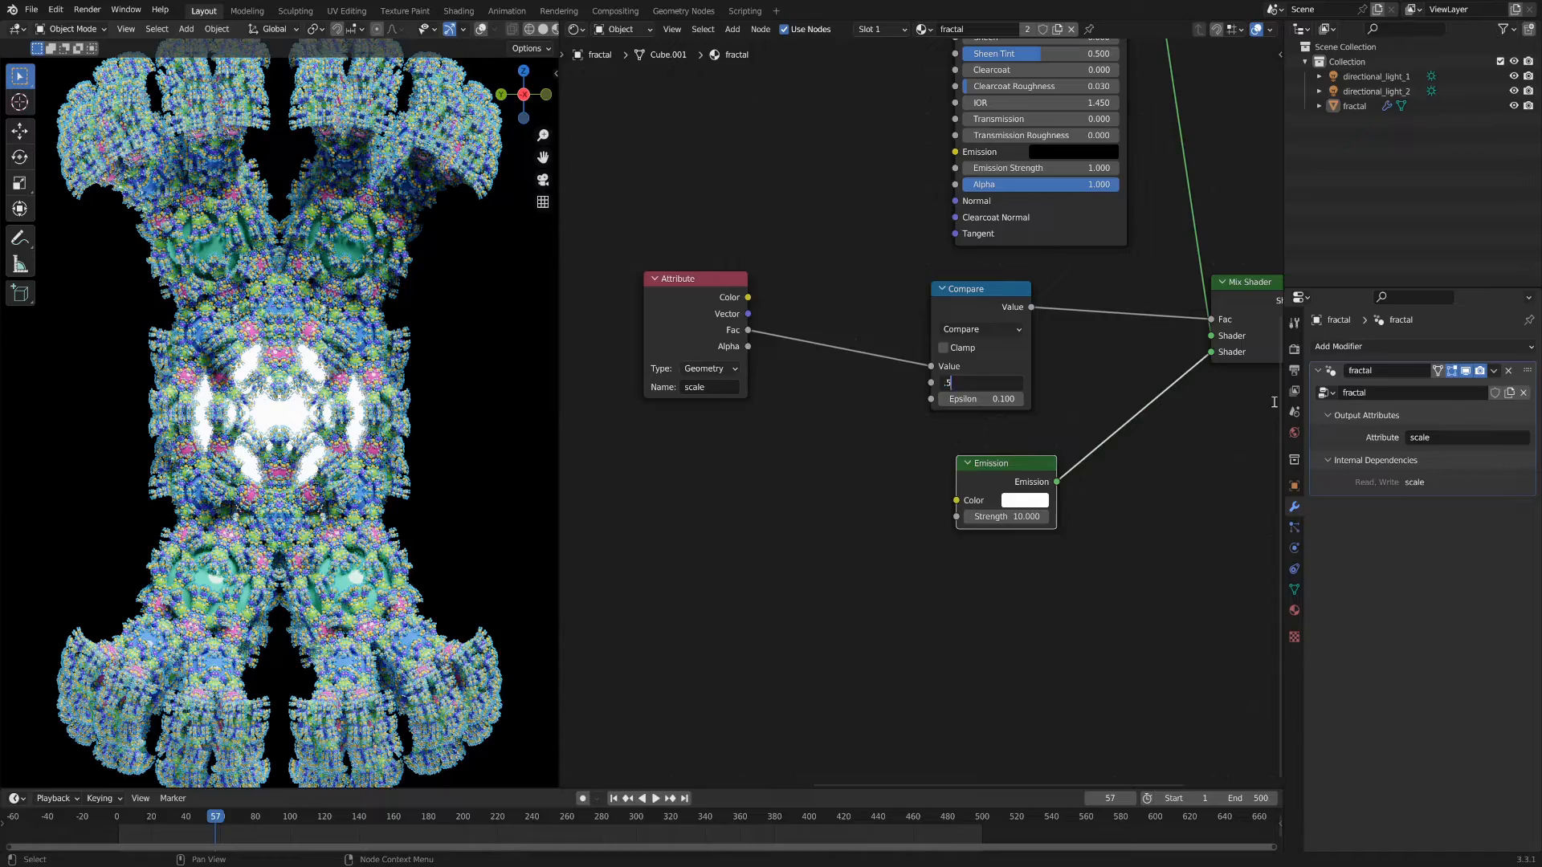
{"action": "key", "text": "Return"}
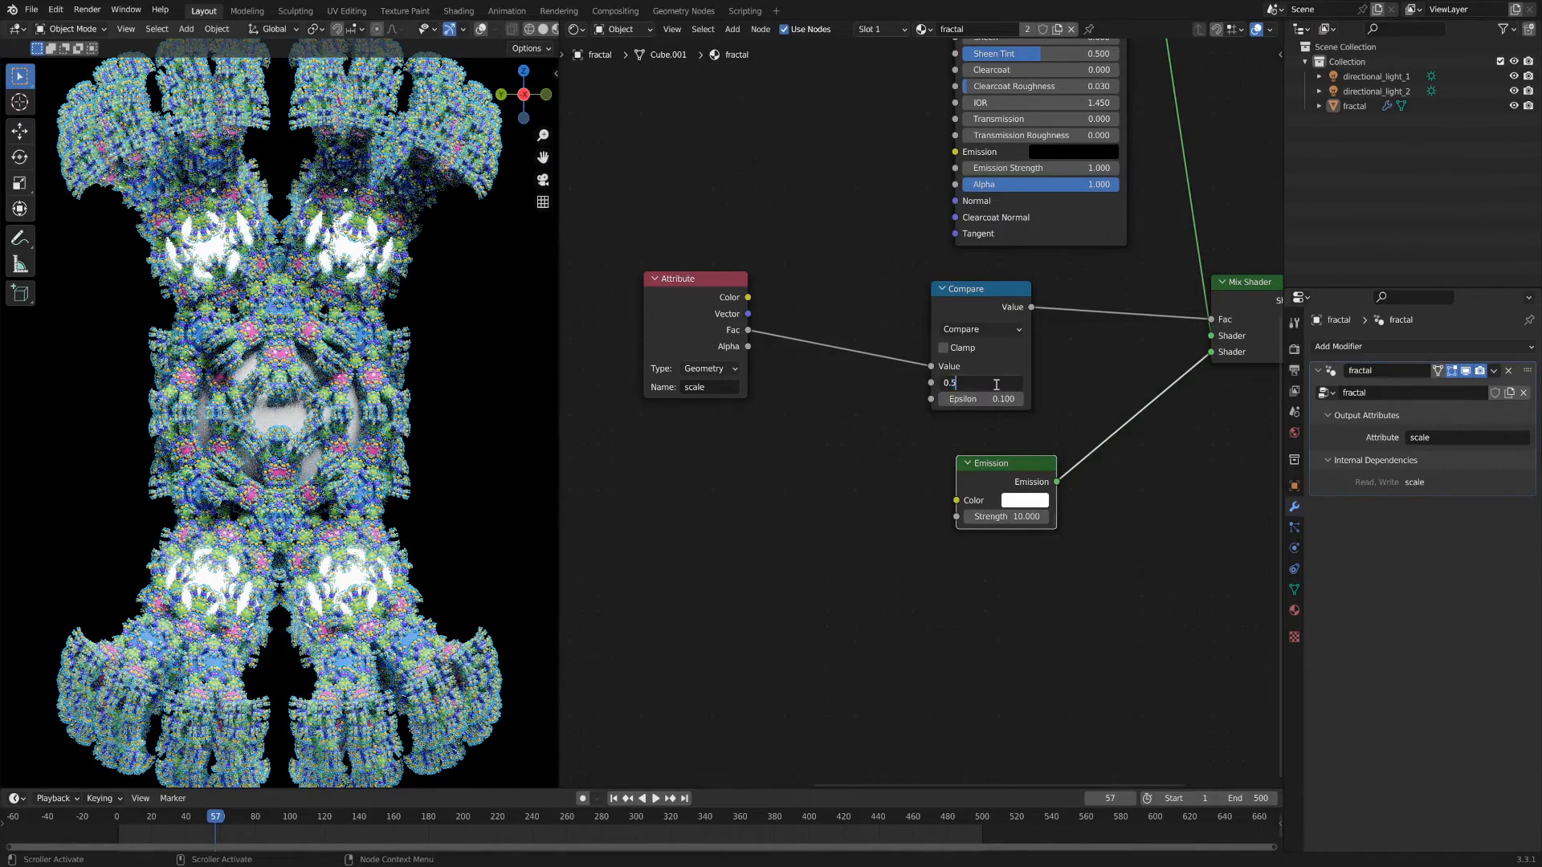
{"action": "key", "text": "Return"}
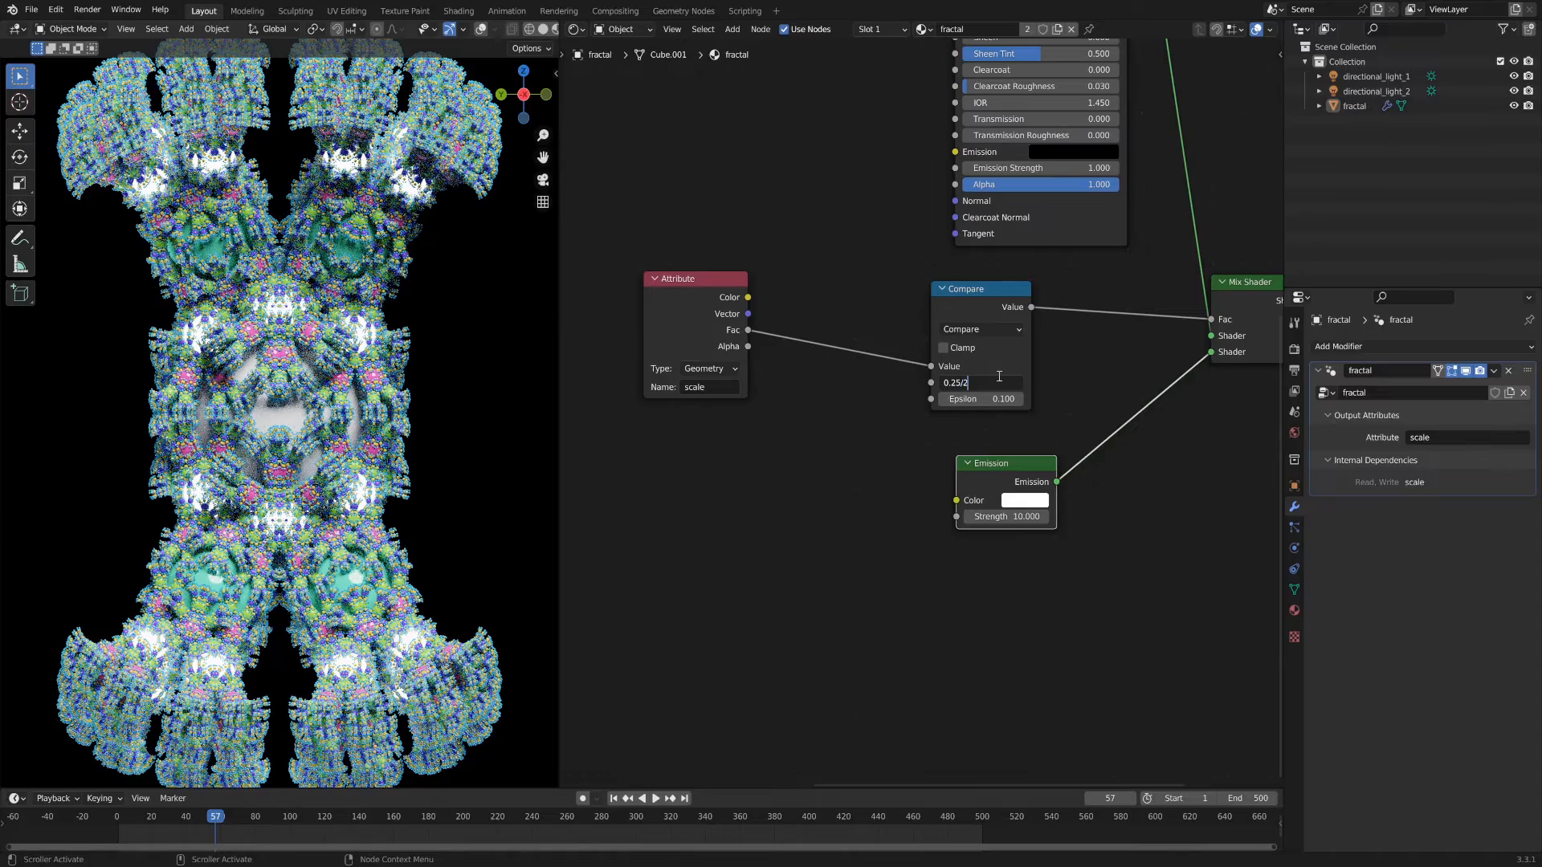
{"action": "key", "text": "Return"}
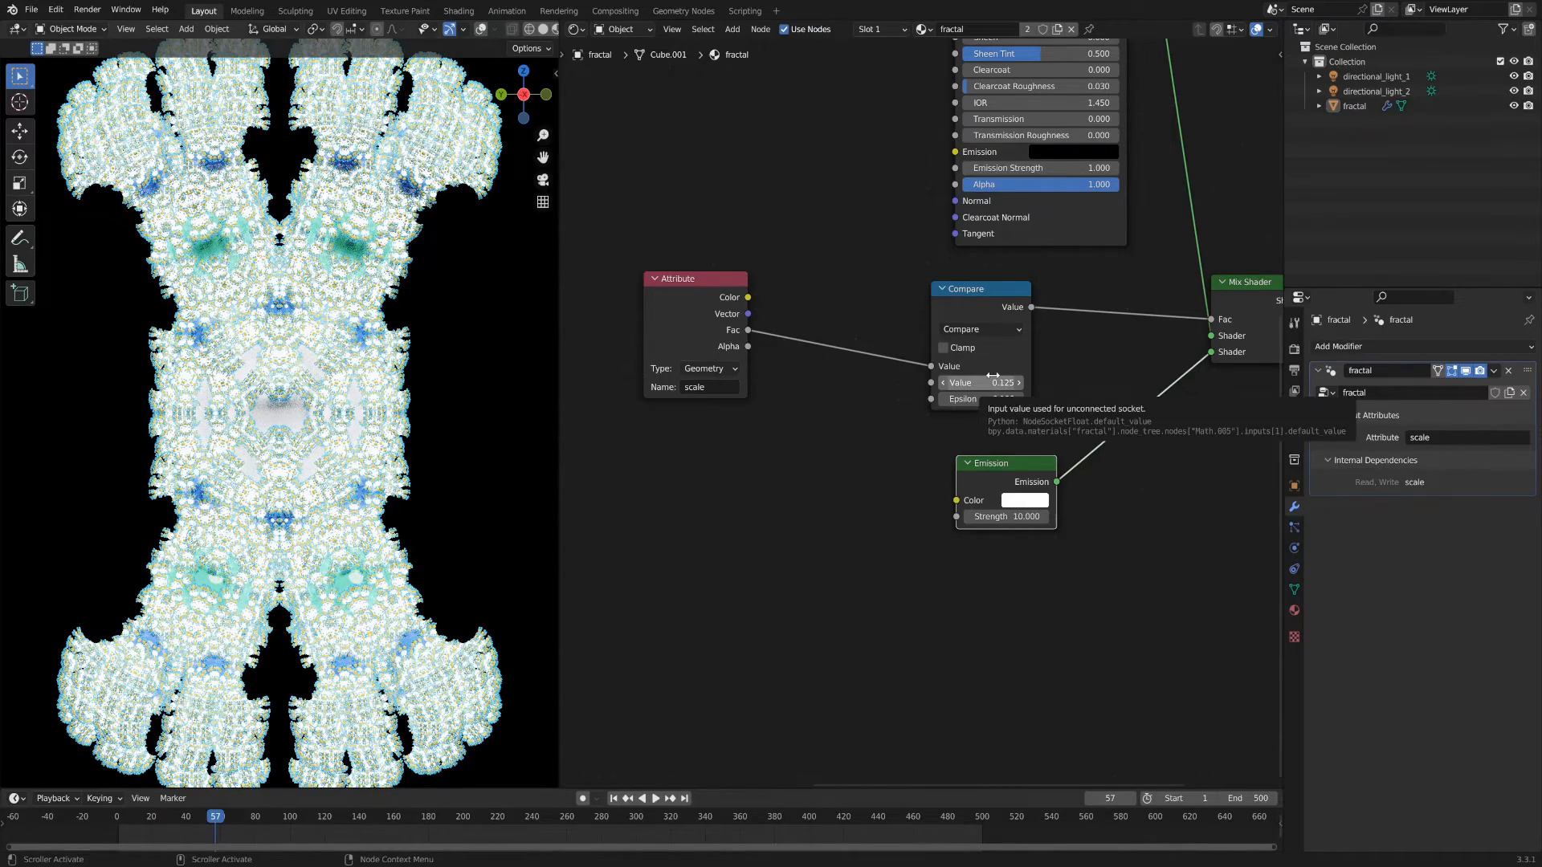
Step: Double the Compare node's comparison Value to 0.25, inspect the fractal from another side, and halve the value back to 0.125
{"action": "left_click", "coordinate": [993, 377]}
{"action": "type", "text": "*"}
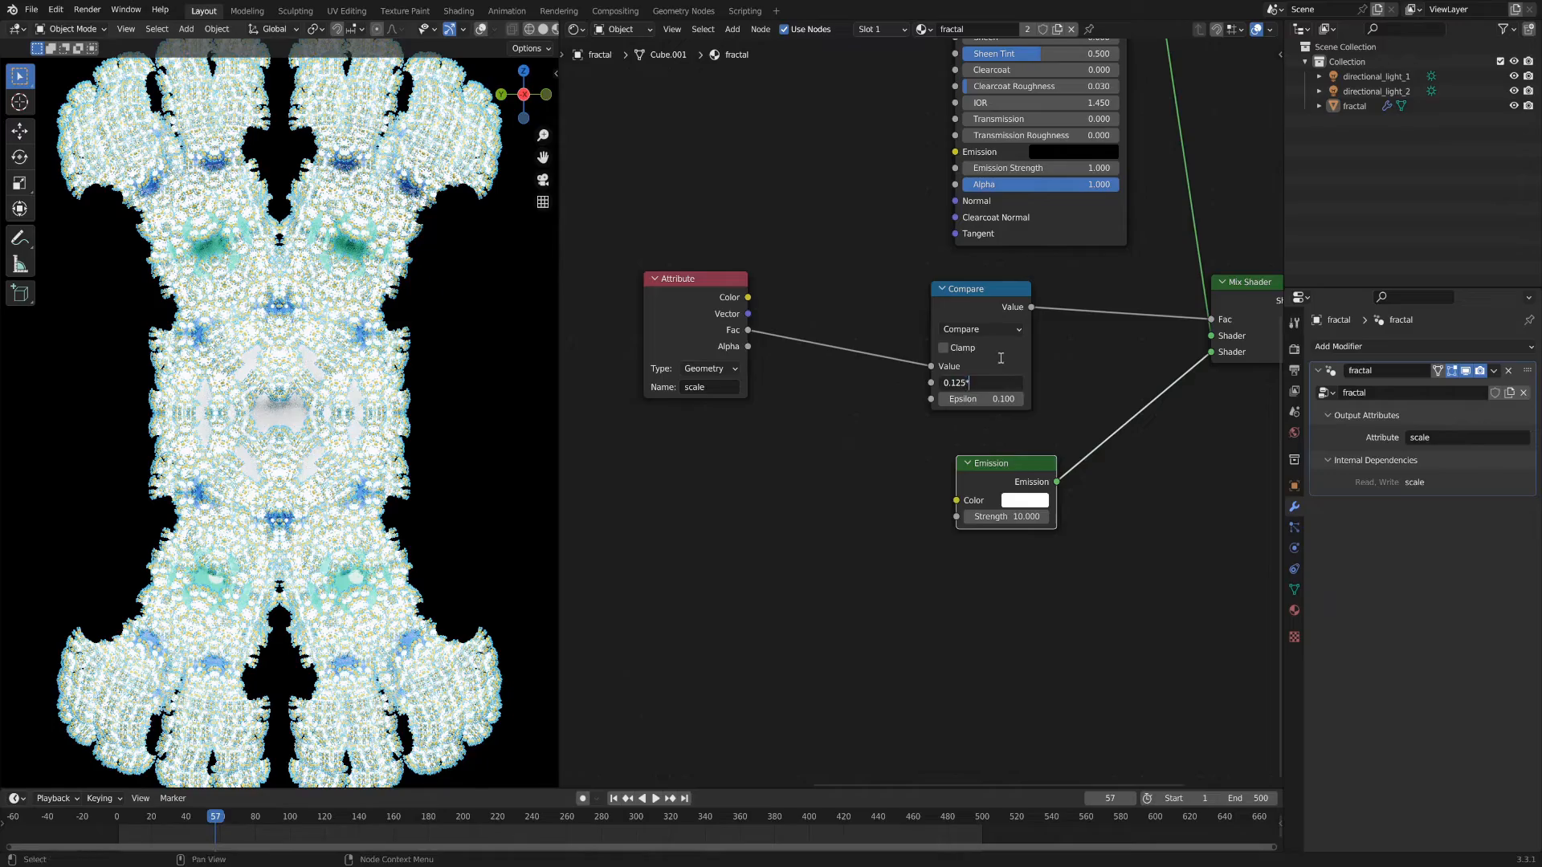
{"action": "type", "text": "2"}
{"action": "key", "text": "Return"}
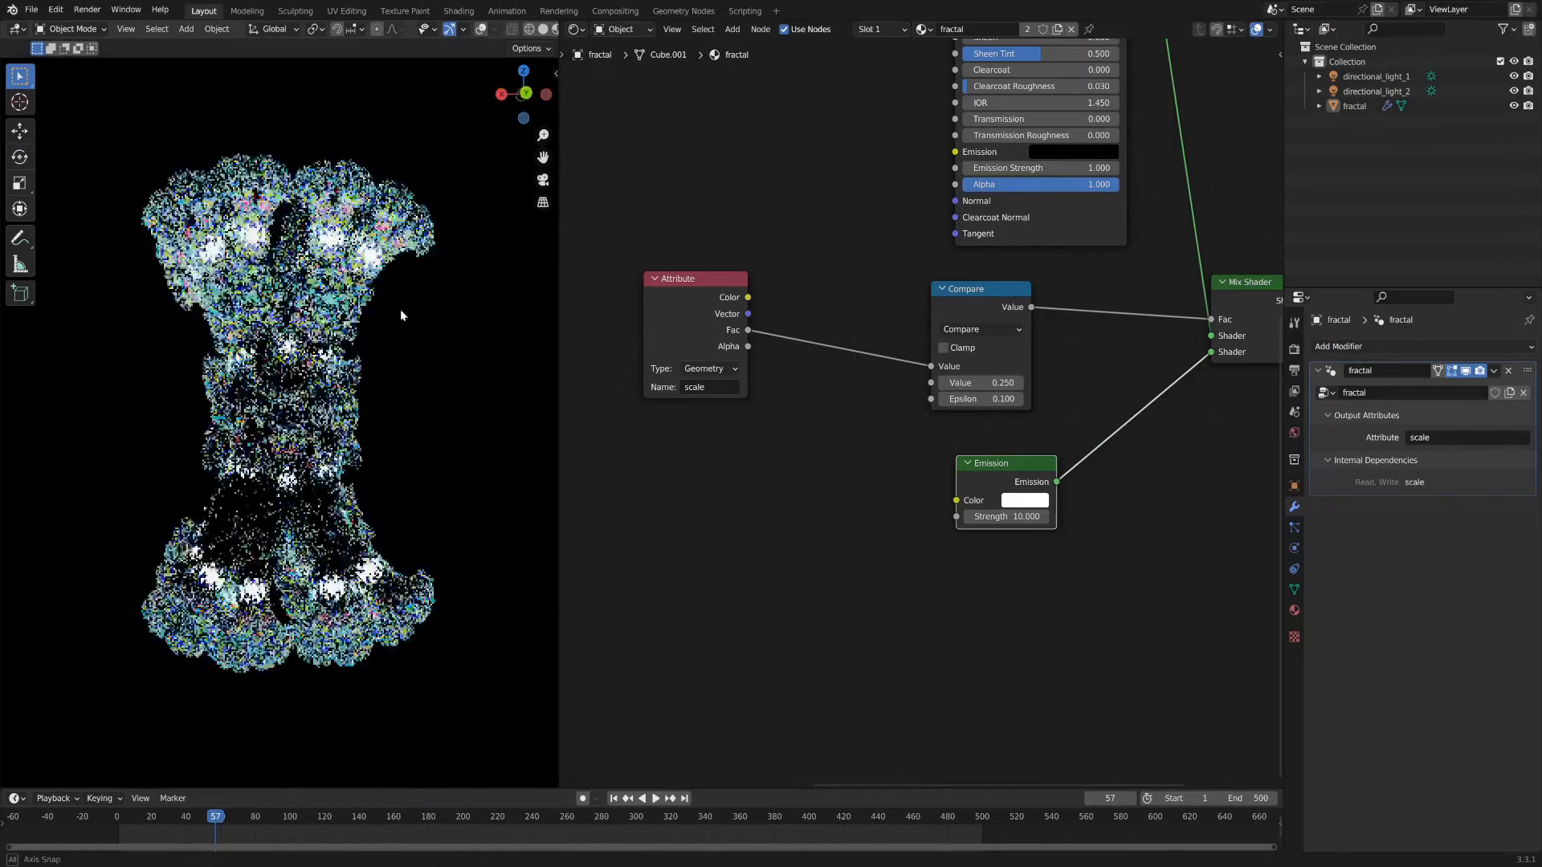
{"action": "middle_click_drag", "start_coordinate": [400, 310], "coordinate": [415, 329]}
{"action": "scroll", "coordinate": [401, 310], "scroll_direction": "up", "scroll_amount": 6}
{"action": "scroll", "coordinate": [401, 310], "scroll_direction": "down", "scroll_amount": 5}
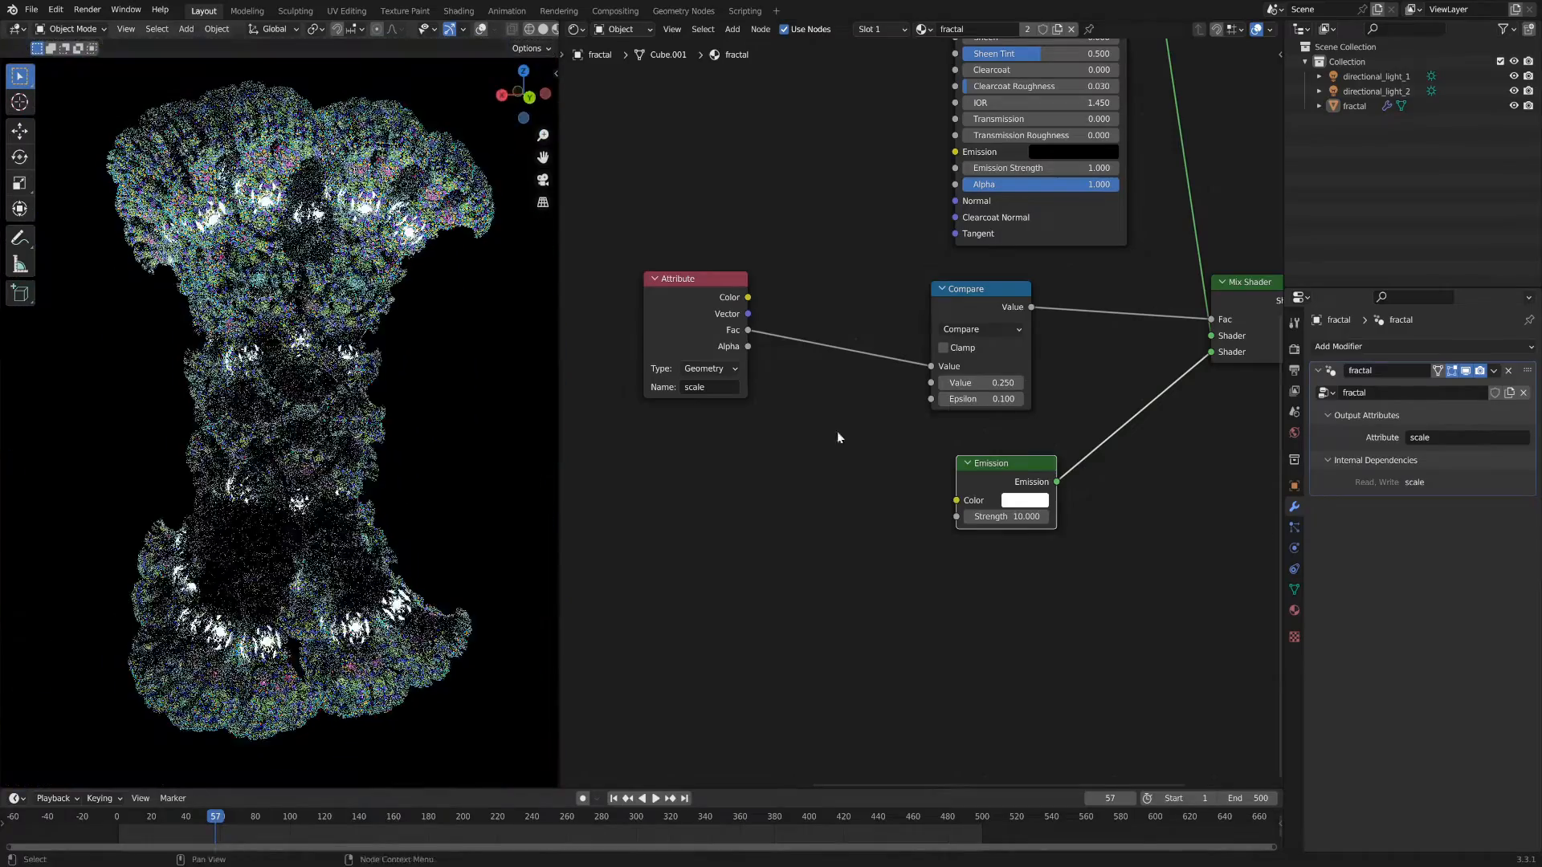
{"action": "left_click", "coordinate": [977, 383]}
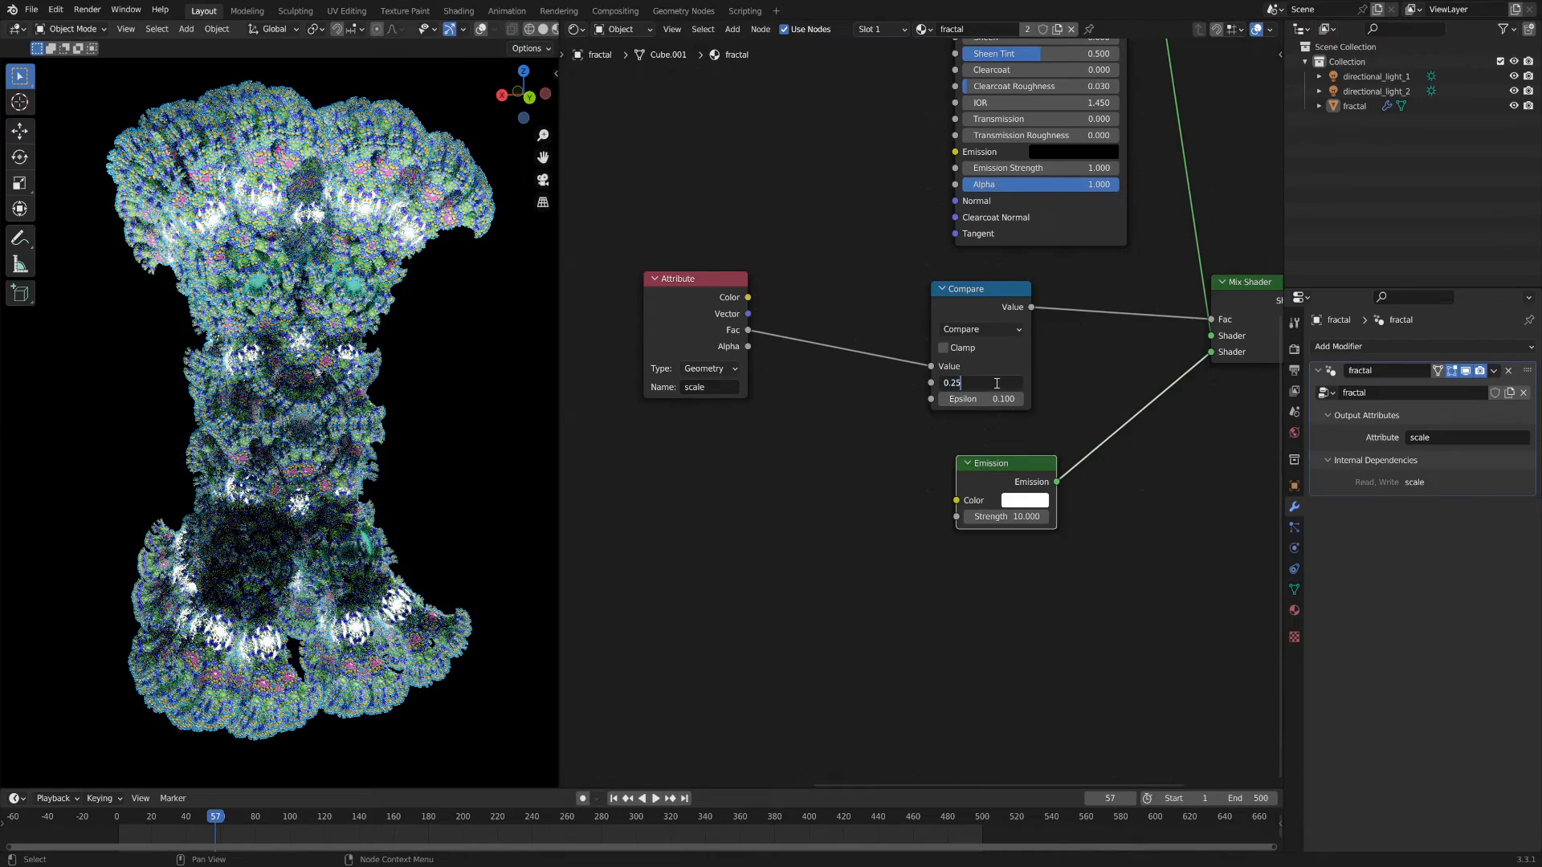
{"action": "type", "text": "/2"}
{"action": "key", "text": "Return"}
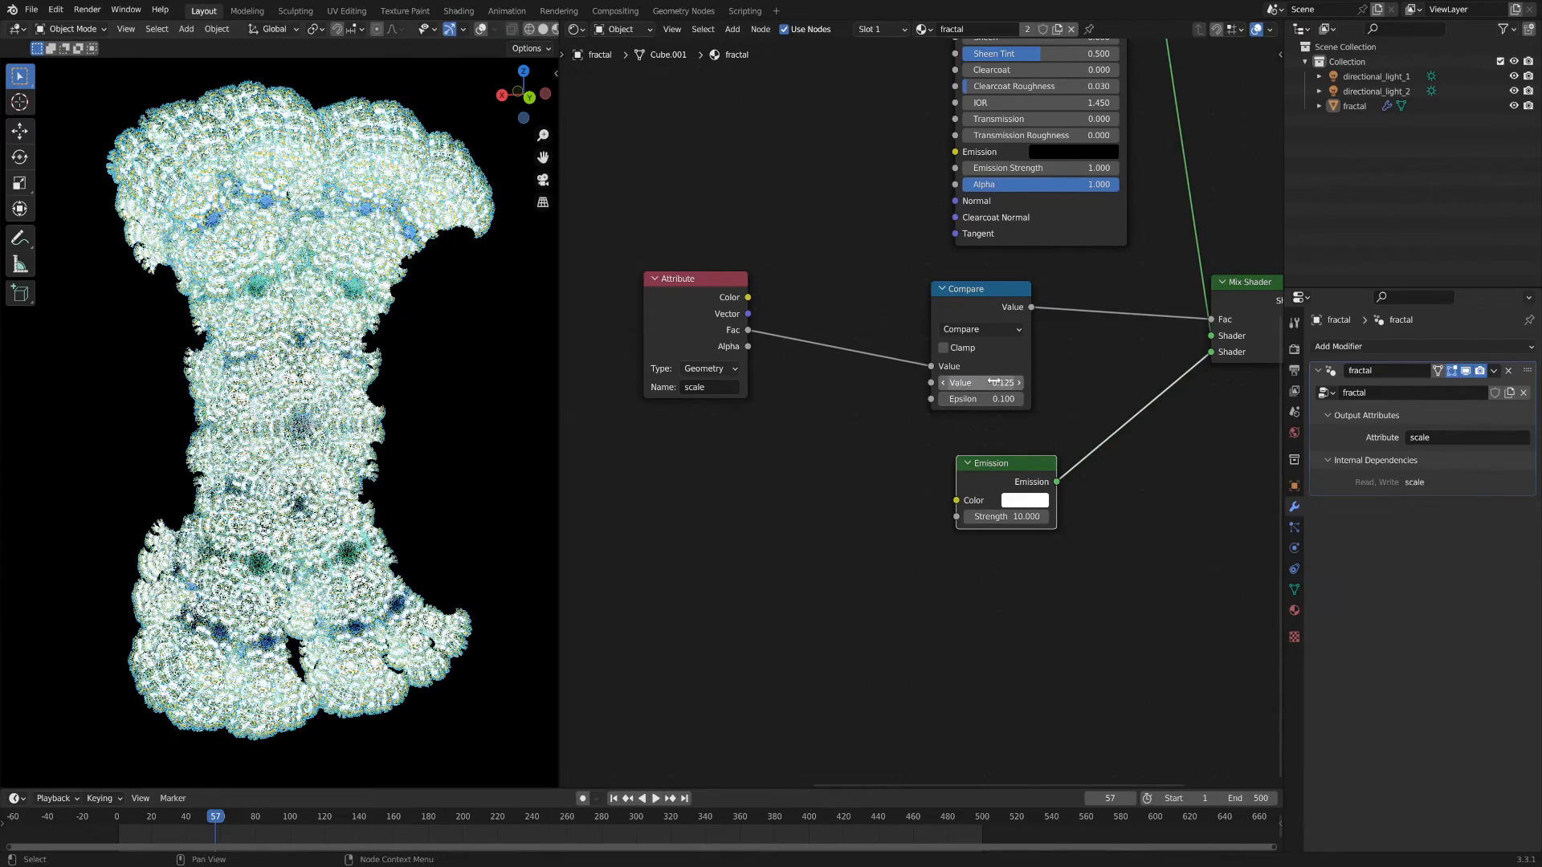
Step: Set the Emission shader's strength to 1 and inspect the emissive spheres on the fractal up close
{"action": "middle_click_drag", "start_coordinate": [1109, 440], "coordinate": [831, 447]}
{"action": "left_click", "coordinate": [727, 509]}
{"action": "type", "text": "1"}
{"action": "key", "text": "Return"}
{"action": "middle_click_drag", "start_coordinate": [556, 519], "coordinate": [404, 547]}
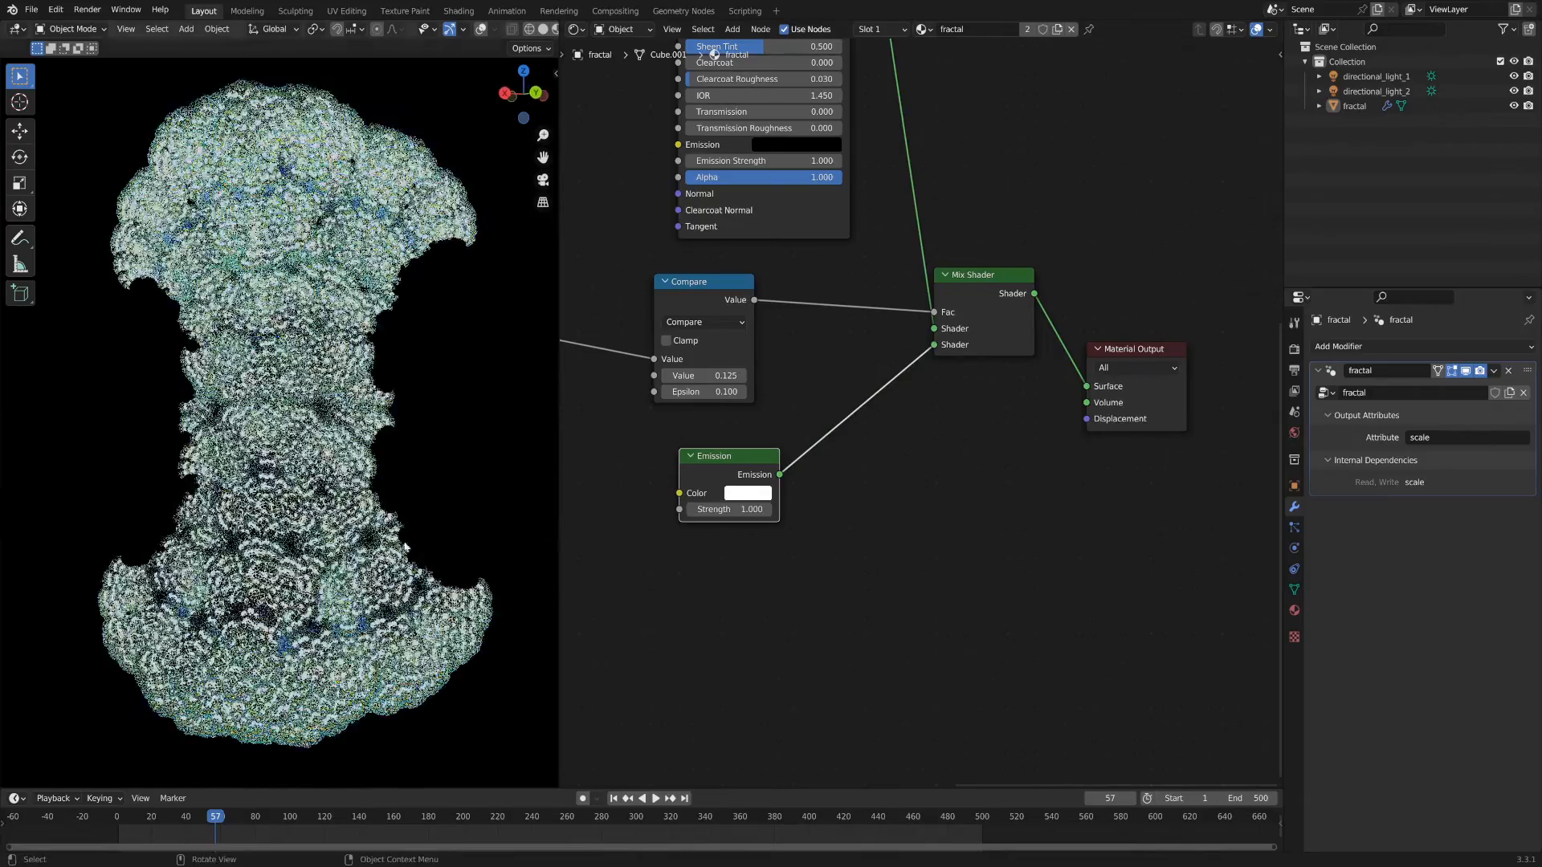
{"action": "scroll", "coordinate": [404, 547], "scroll_direction": "up", "scroll_amount": 8}
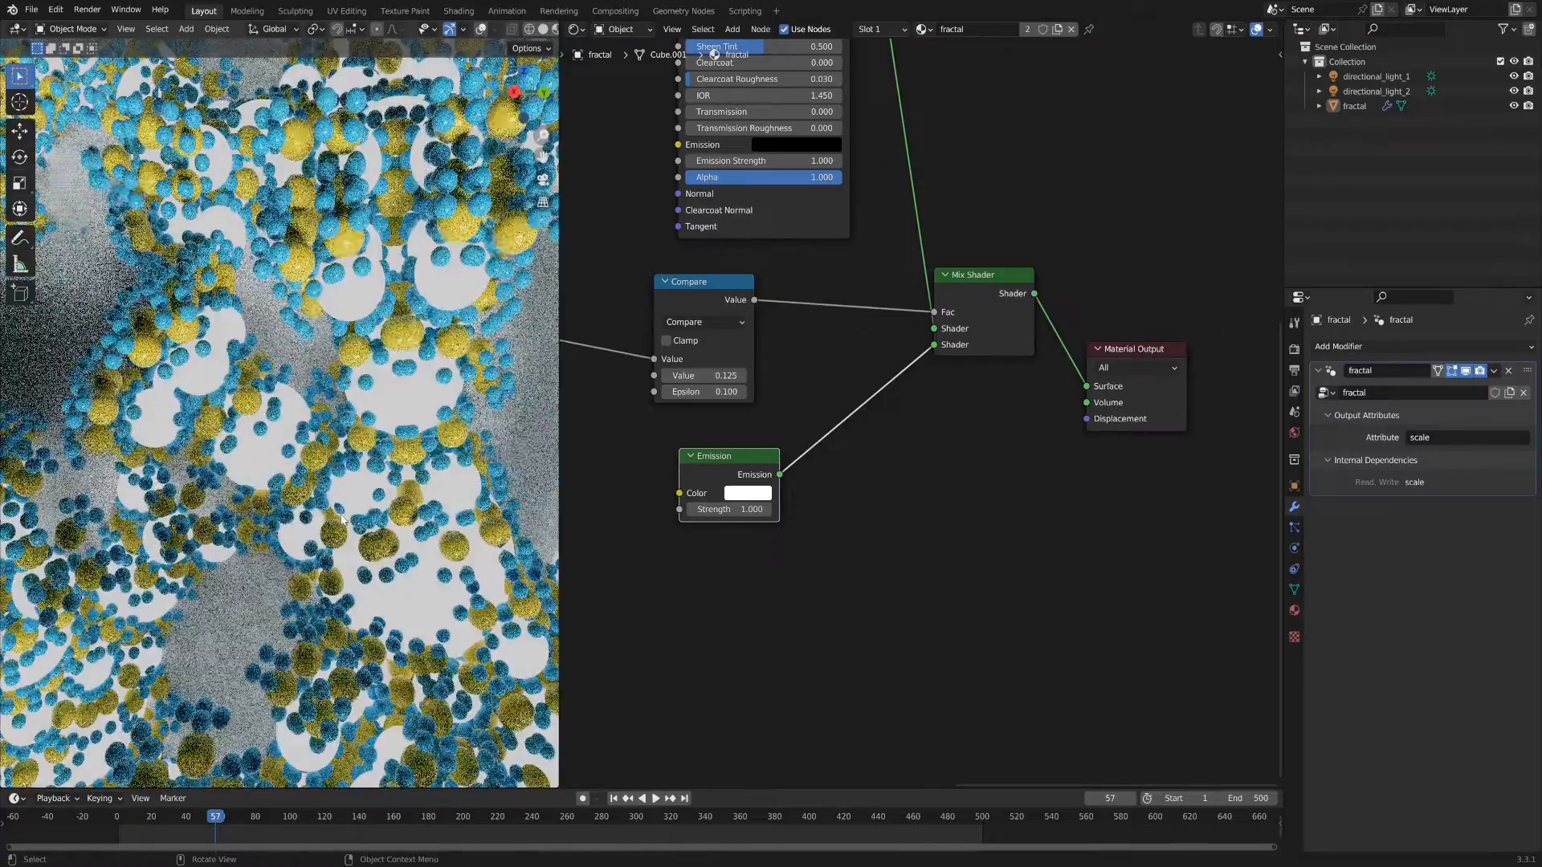
{"action": "scroll", "coordinate": [341, 520], "scroll_direction": "down", "scroll_amount": 10}
Step: Connect the Hue Saturation Value node's Color output to the Emission shader's Color input
{"action": "middle_click_drag", "start_coordinate": [604, 445], "coordinate": [818, 459]}
{"action": "scroll", "coordinate": [816, 458], "scroll_direction": "down", "scroll_amount": 2}
{"action": "middle_click_drag", "start_coordinate": [765, 251], "coordinate": [771, 333]}
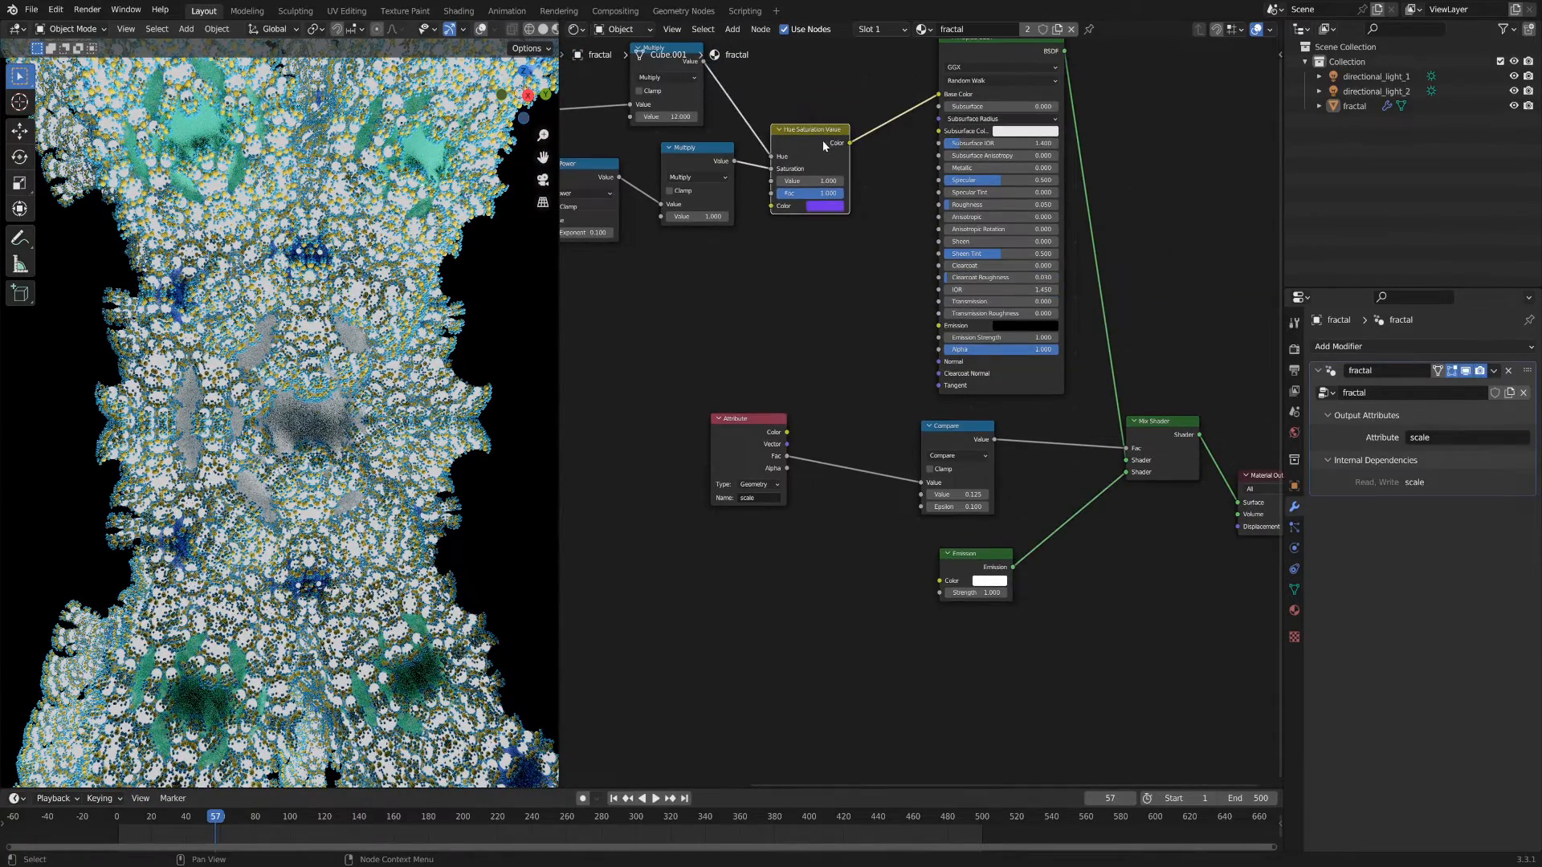
{"action": "mouse_move", "coordinate": [850, 142]}
{"action": "left_mouse_down"}
{"action": "mouse_move", "coordinate": [830, 319]}
{"action": "mouse_move", "coordinate": [915, 621]}
{"action": "mouse_move", "coordinate": [934, 581]}
{"action": "left_mouse_up"}
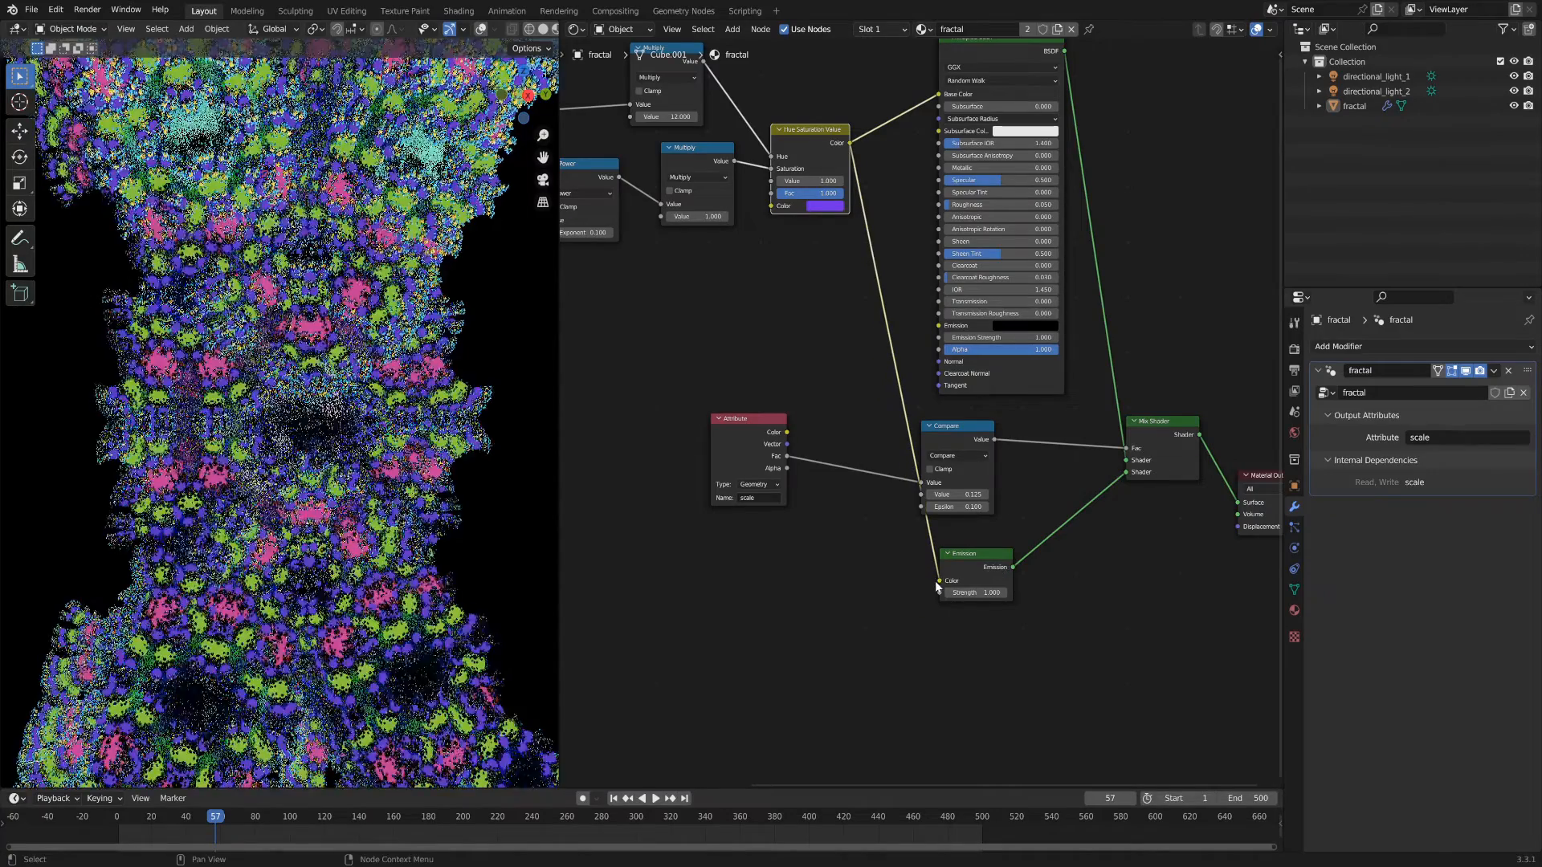
Step: Inspect the coloured emission on the fractal and set the Compare node's Epsilon to 0.01
{"action": "scroll", "coordinate": [436, 484], "scroll_direction": "down", "scroll_amount": 6}
{"action": "middle_click_drag", "start_coordinate": [436, 483], "coordinate": [381, 495]}
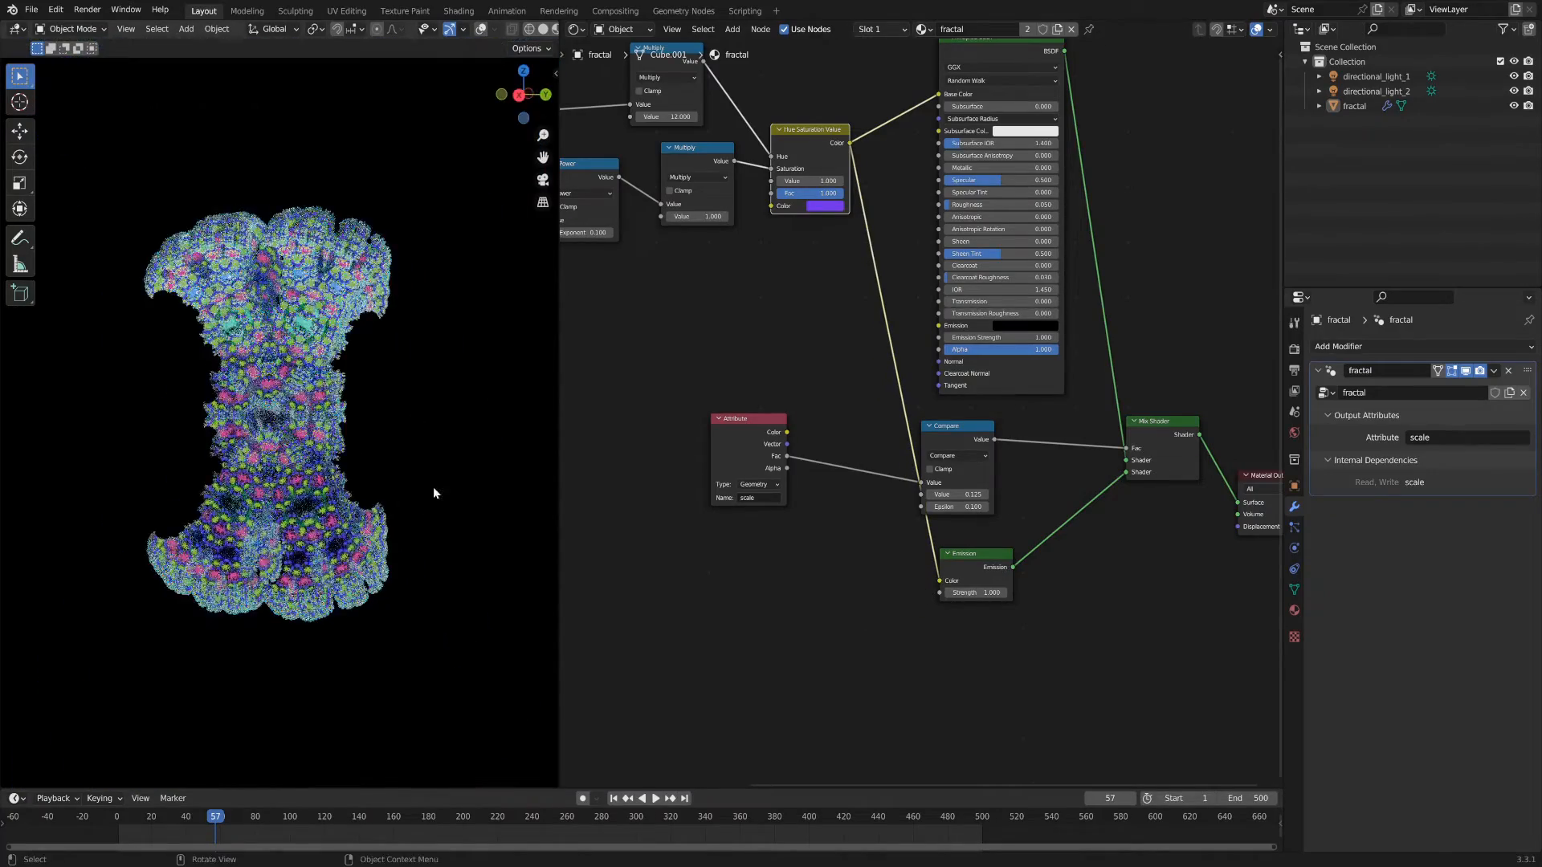
{"action": "scroll", "coordinate": [423, 490], "scroll_direction": "up", "scroll_amount": 8}
{"action": "scroll", "coordinate": [343, 470], "scroll_direction": "up", "scroll_amount": 3}
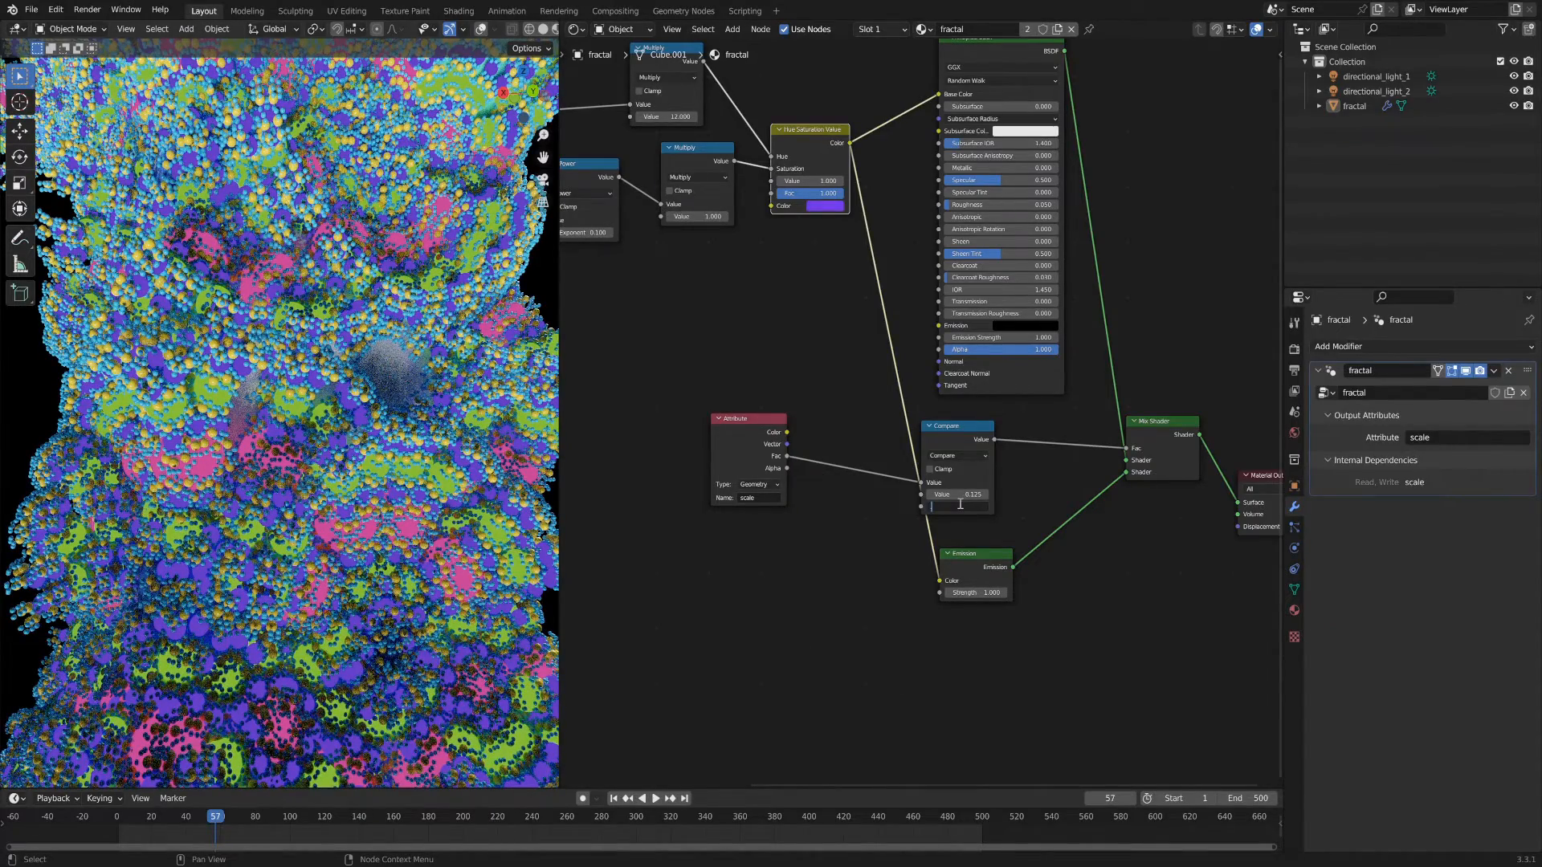
{"action": "scroll", "coordinate": [426, 511], "scroll_direction": "down", "scroll_amount": 6}
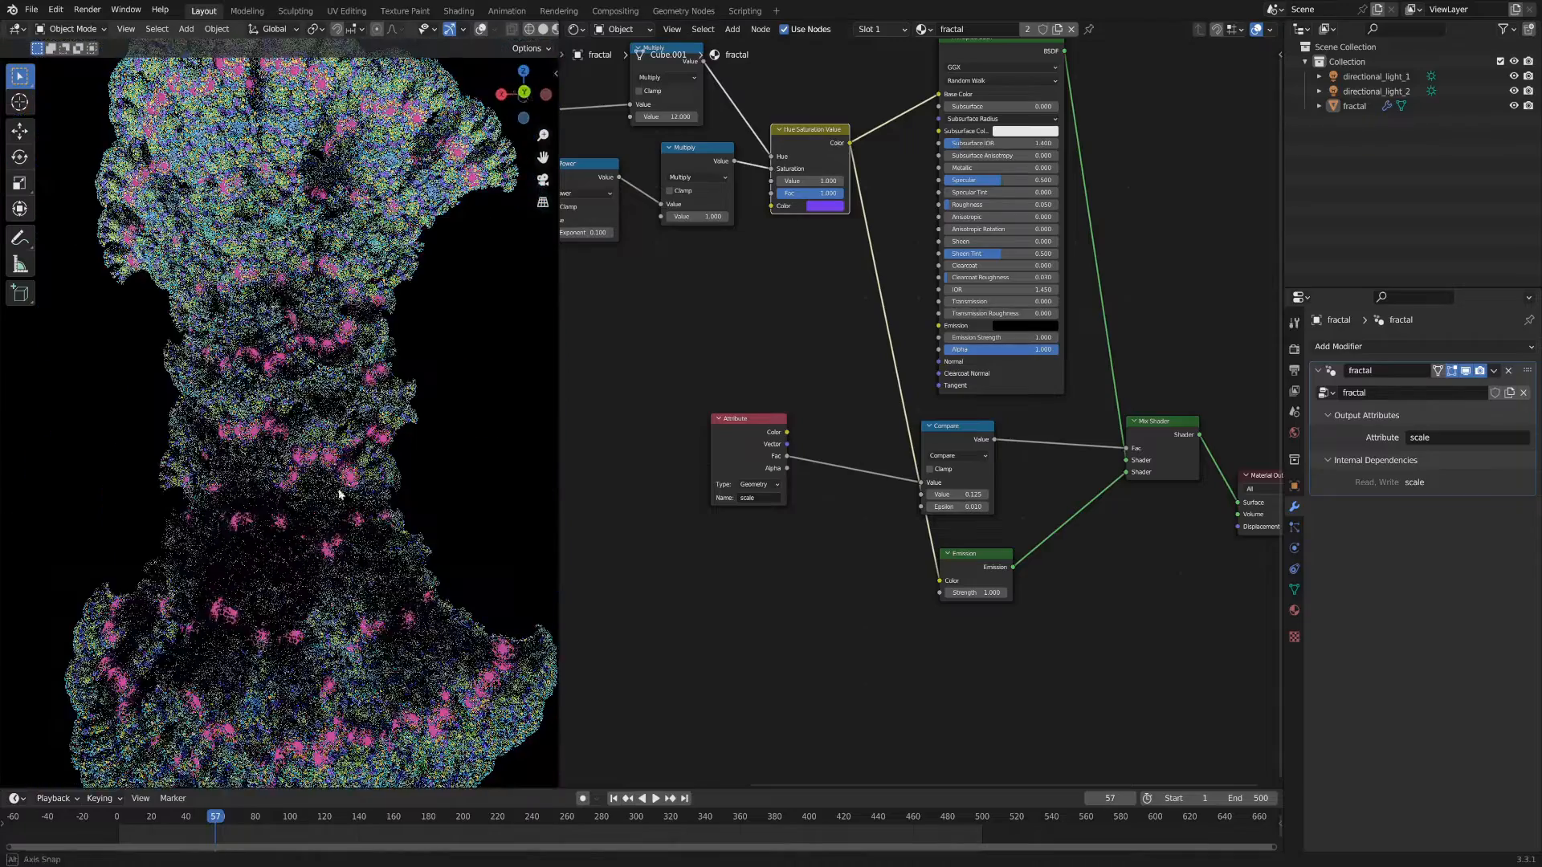
Step: Move the lower scale Attribute node farther from the Compare node and shift the Compare node slightly towards the Mix Shader
{"action": "scroll", "coordinate": [811, 498], "scroll_direction": "up", "scroll_amount": 1}
{"action": "left_click_drag", "start_coordinate": [764, 458], "coordinate": [716, 500]}
{"action": "left_click_drag", "start_coordinate": [918, 440], "coordinate": [941, 440]}
{"action": "scroll", "coordinate": [919, 588], "scroll_direction": "up", "scroll_amount": 2}
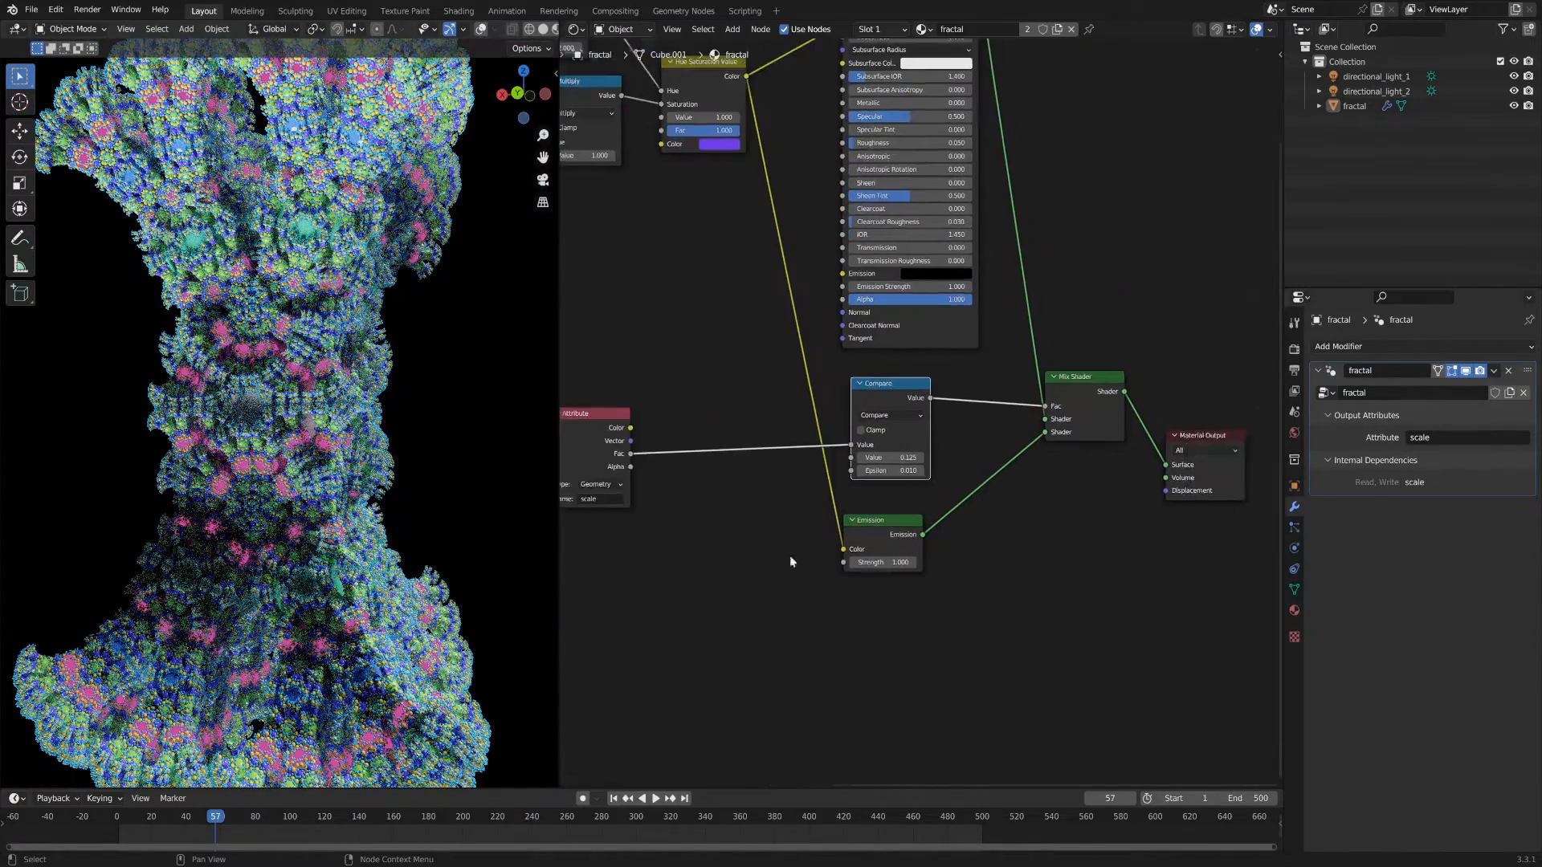
Step: Set the Compare node's comparison Value to 0.125/2 and inspect the smaller emissive spheres on the fractal up close
{"action": "left_click", "coordinate": [887, 470]}
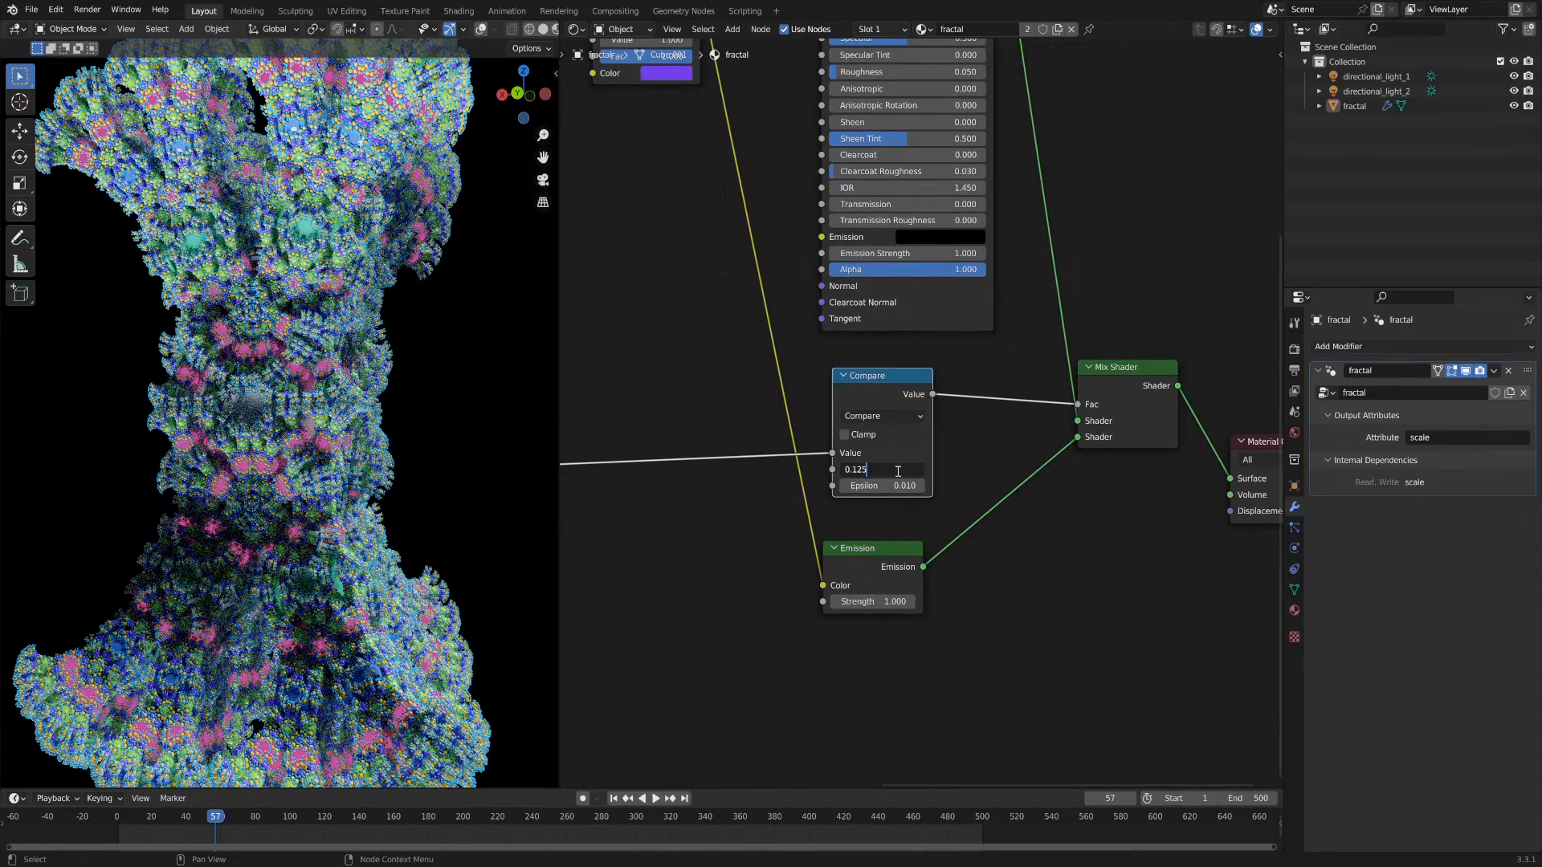
{"action": "type", "text": "/2"}
{"action": "key", "text": "Return"}
{"action": "middle_click_drag", "start_coordinate": [386, 586], "coordinate": [338, 585]}
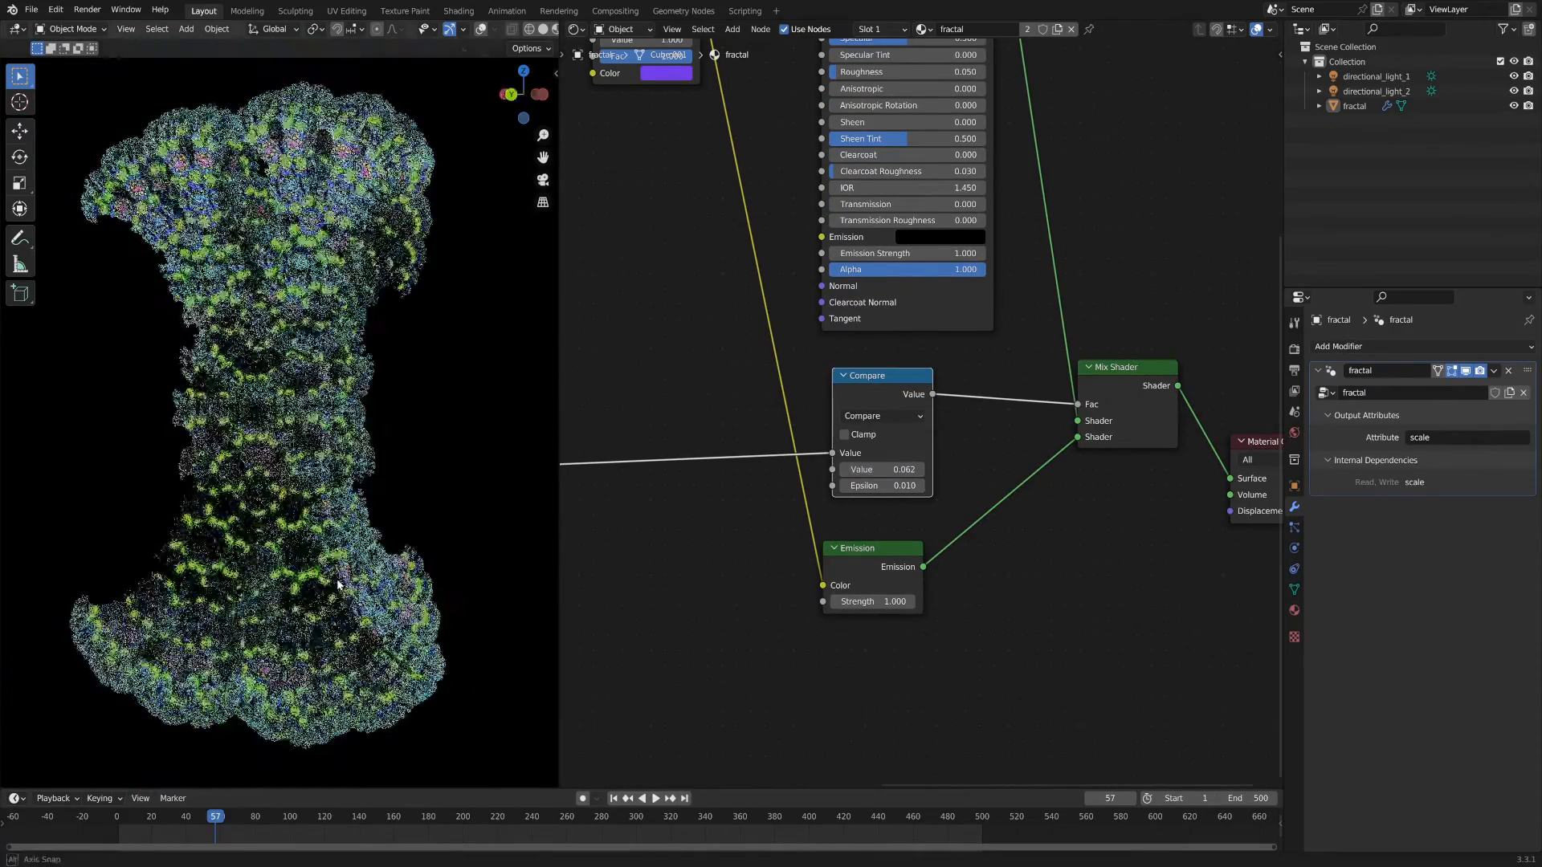
{"action": "scroll", "coordinate": [342, 562], "scroll_direction": "up", "scroll_amount": 6}
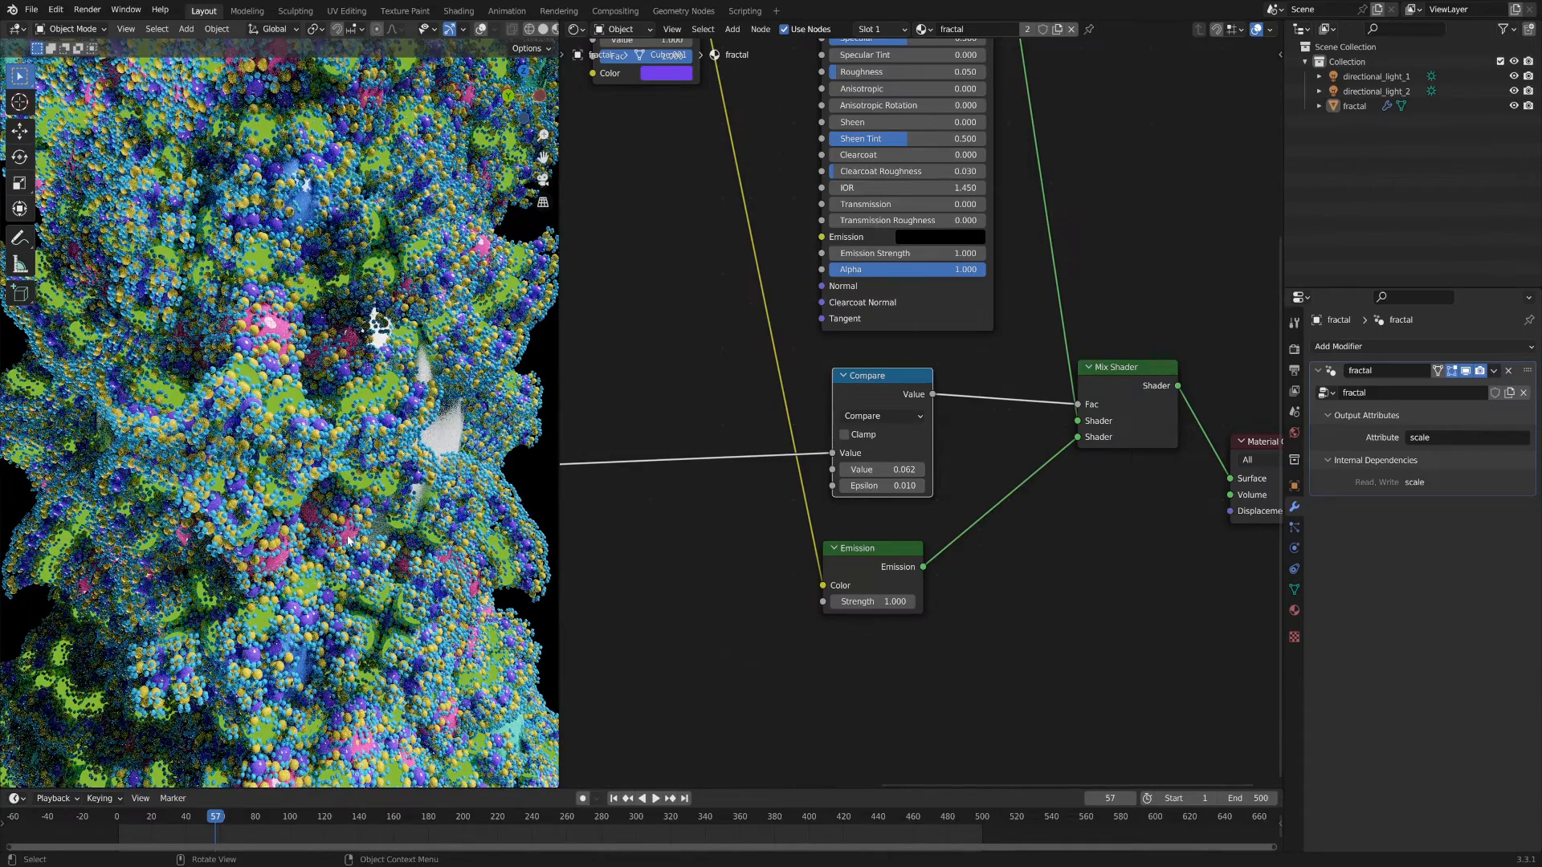
Step: Set the Compare node's Epsilon to 0.000 and inspect the whole fractal from other angles
{"action": "left_click", "coordinate": [852, 486]}
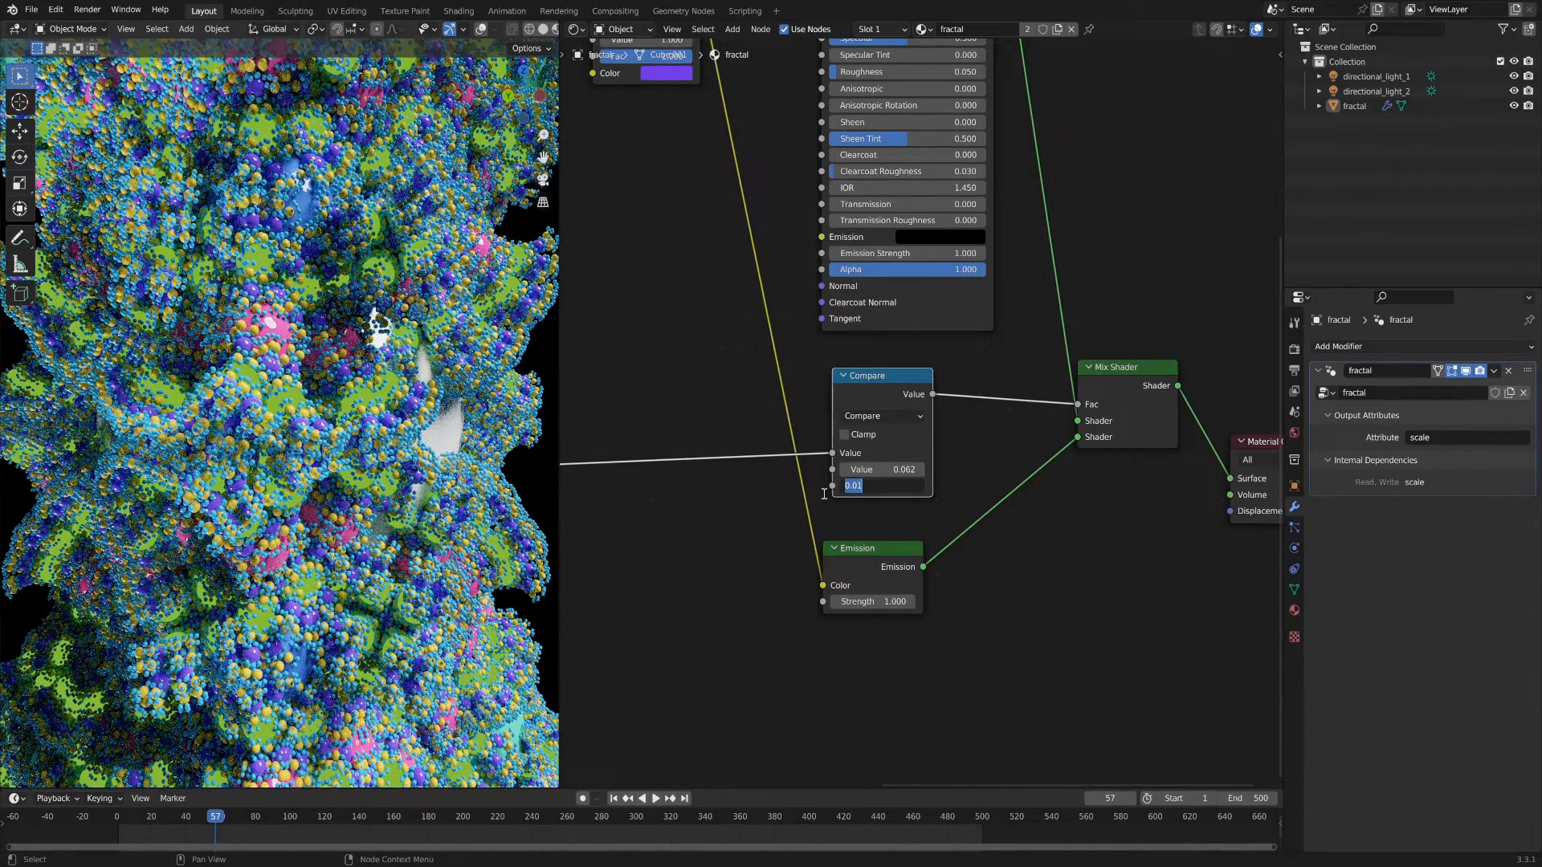
{"action": "key", "text": "Return"}
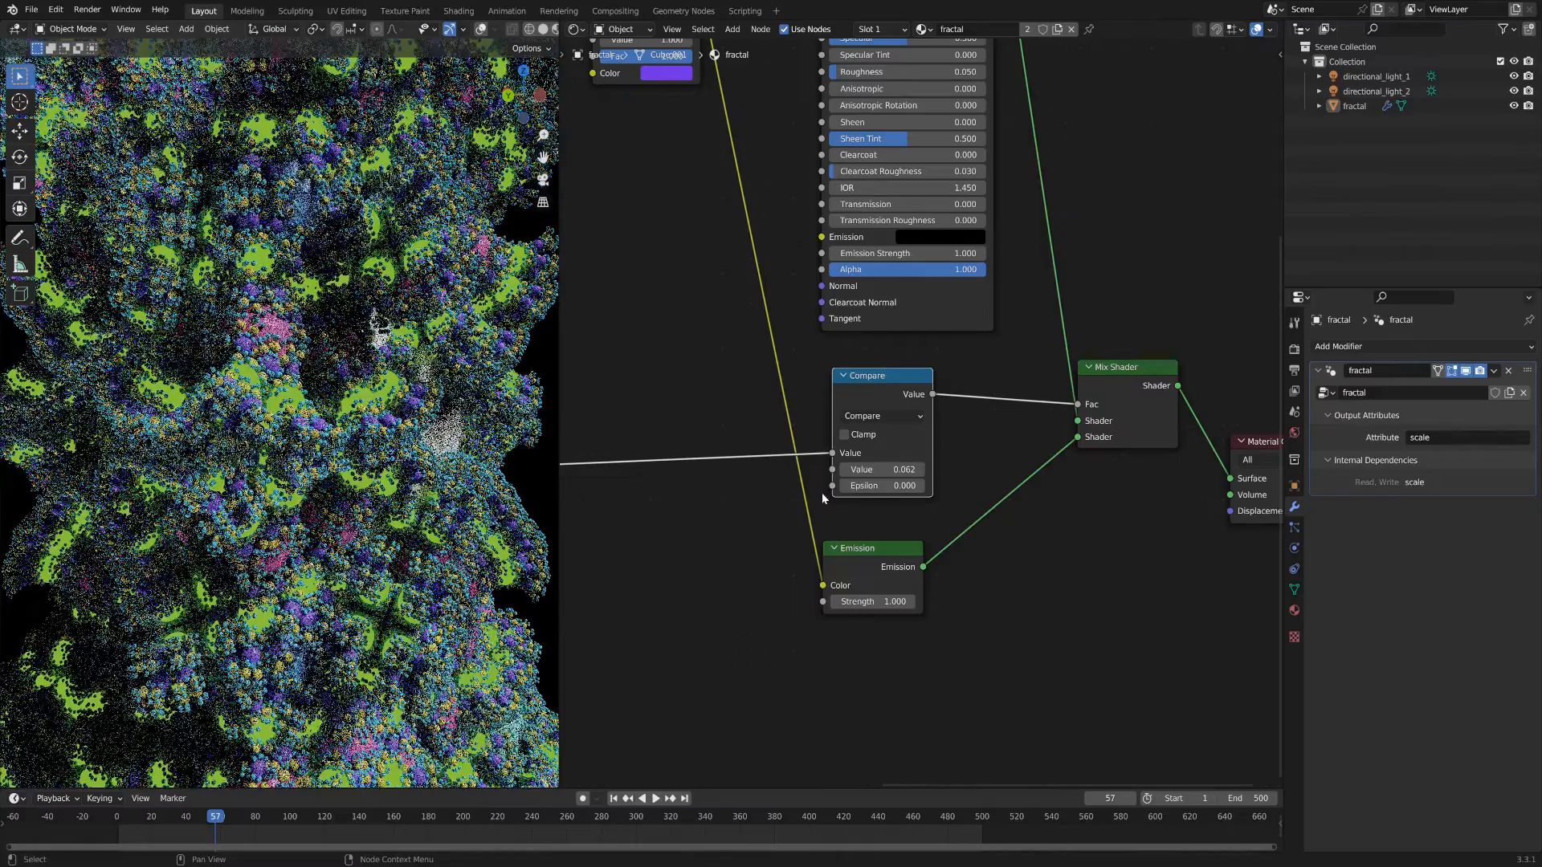
{"action": "scroll", "coordinate": [142, 486], "scroll_direction": "down", "scroll_amount": 6}
{"action": "middle_click_drag", "start_coordinate": [225, 480], "coordinate": [286, 474]}
{"action": "middle_click_drag", "start_coordinate": [336, 418], "coordinate": [337, 470]}
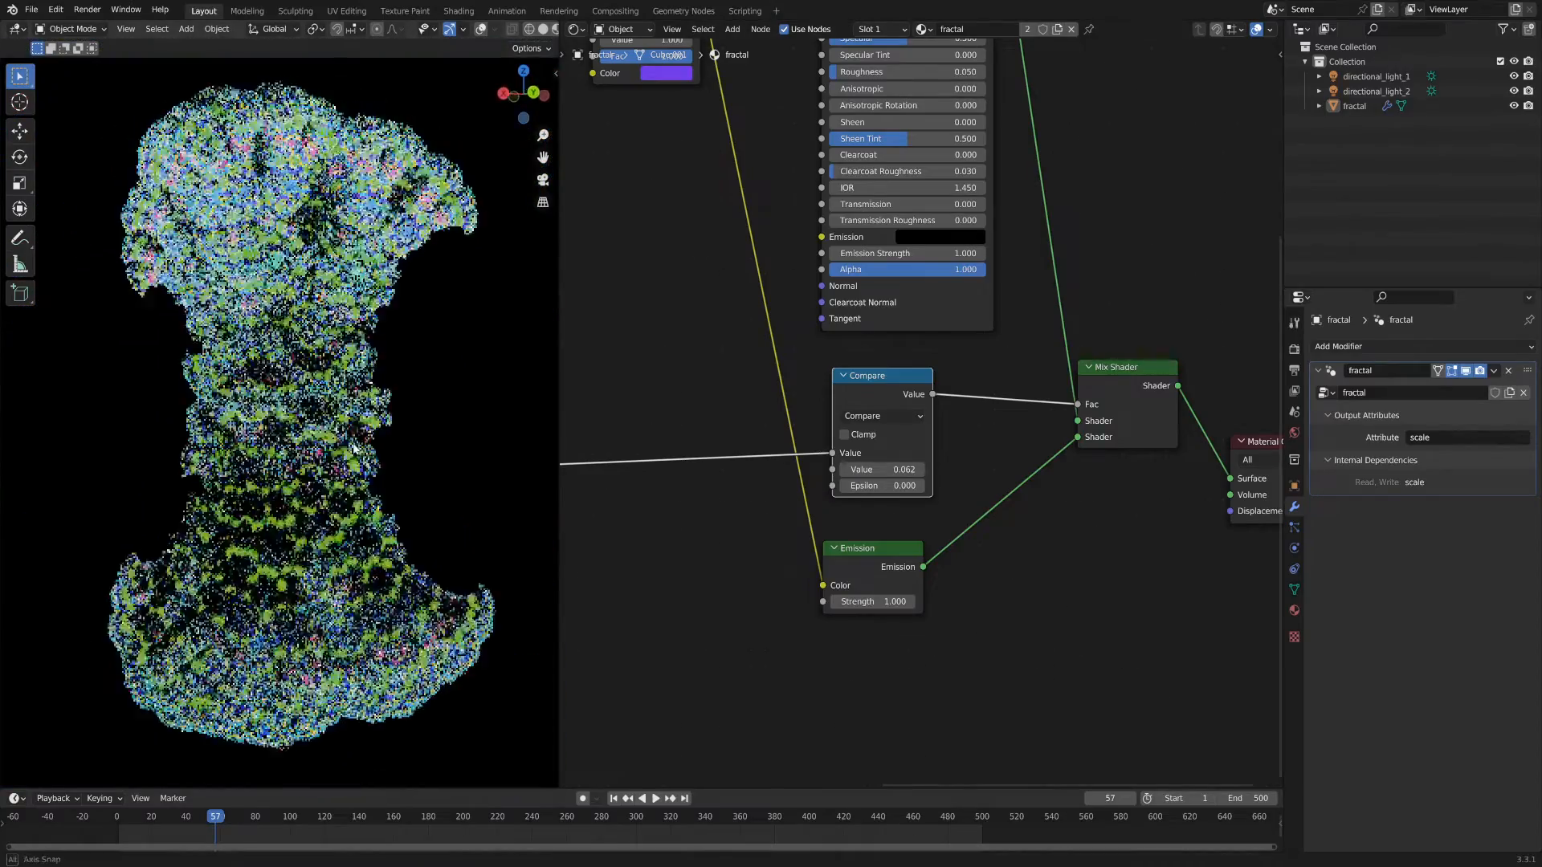
Step: Widen the gap between the Compare node and the Mix Shader by moving both nodes slightly apart
{"action": "middle_click_drag", "start_coordinate": [1033, 575], "coordinate": [949, 477]}
{"action": "left_click_drag", "start_coordinate": [1028, 348], "coordinate": [1062, 349]}
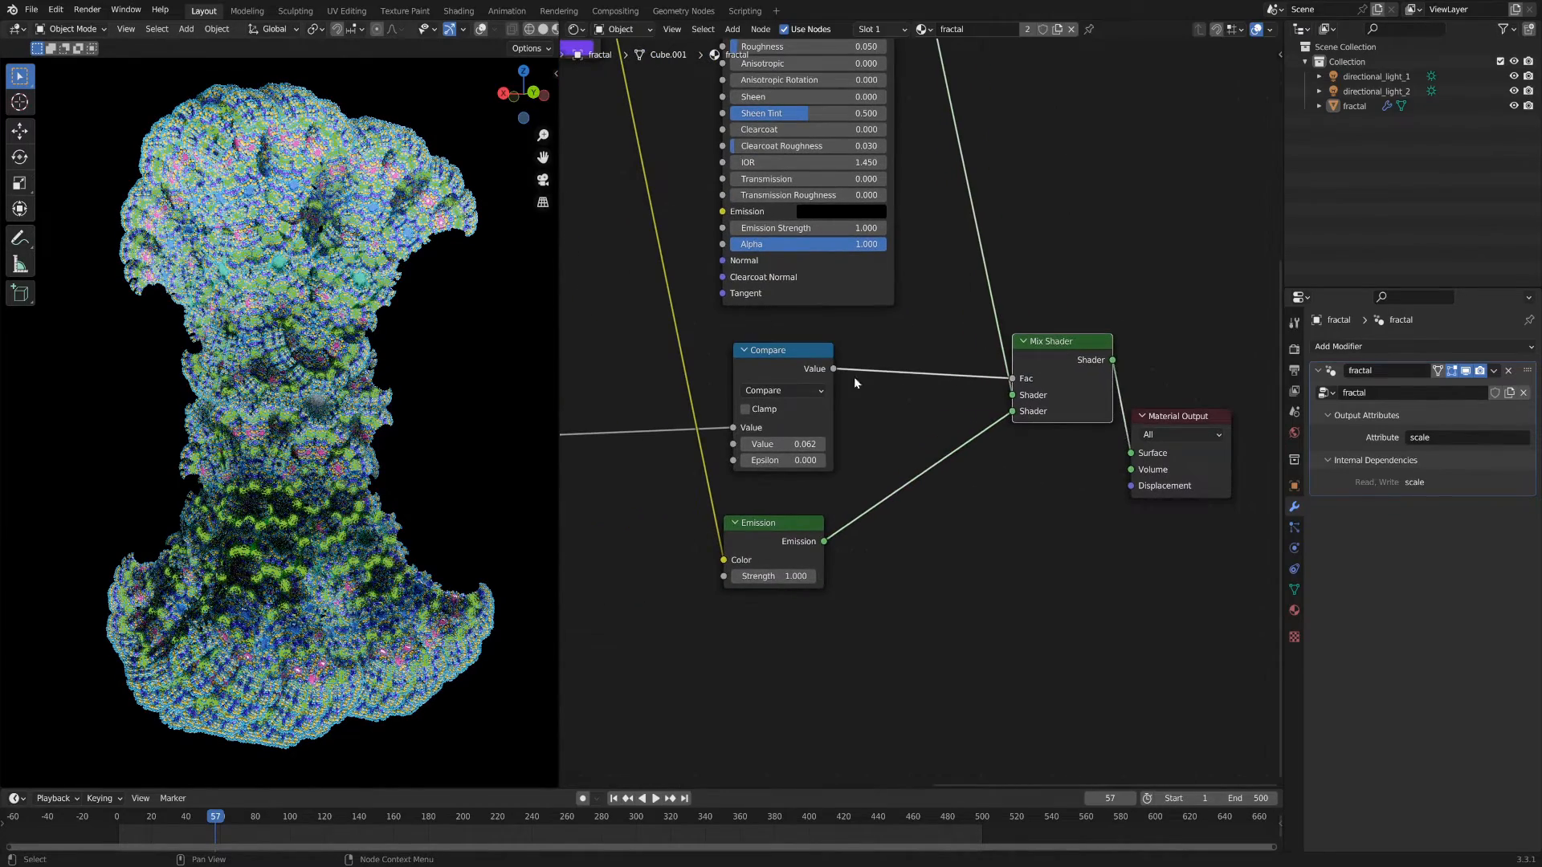
{"action": "left_click_drag", "start_coordinate": [778, 366], "coordinate": [751, 363]}
{"action": "key", "text": "shift+a"}
{"action": "mouse_move", "coordinate": [783, 372]}
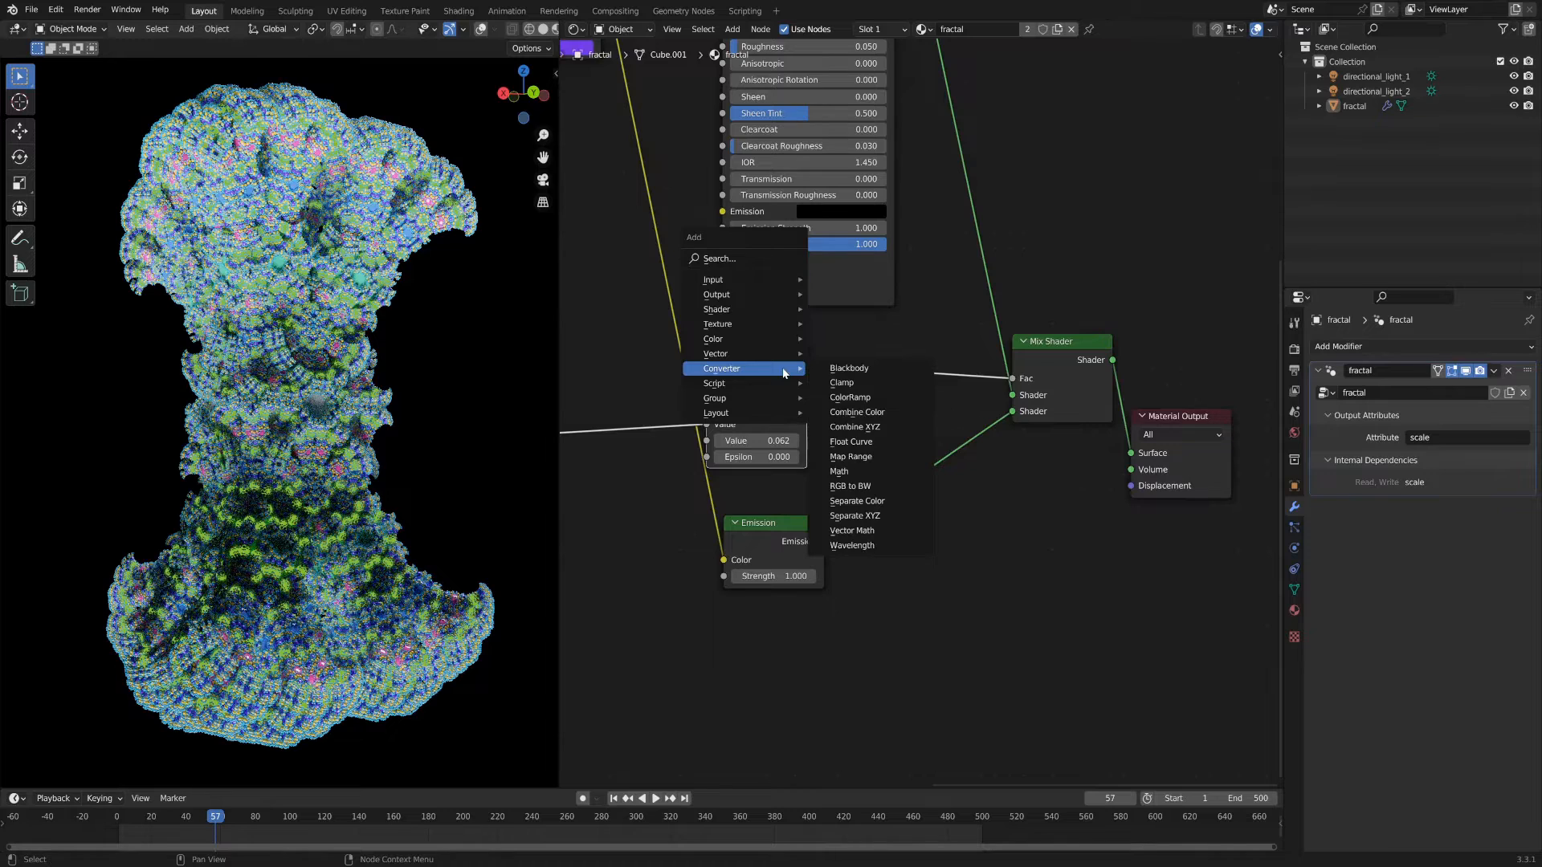
{"action": "left_click", "coordinate": [869, 476]}
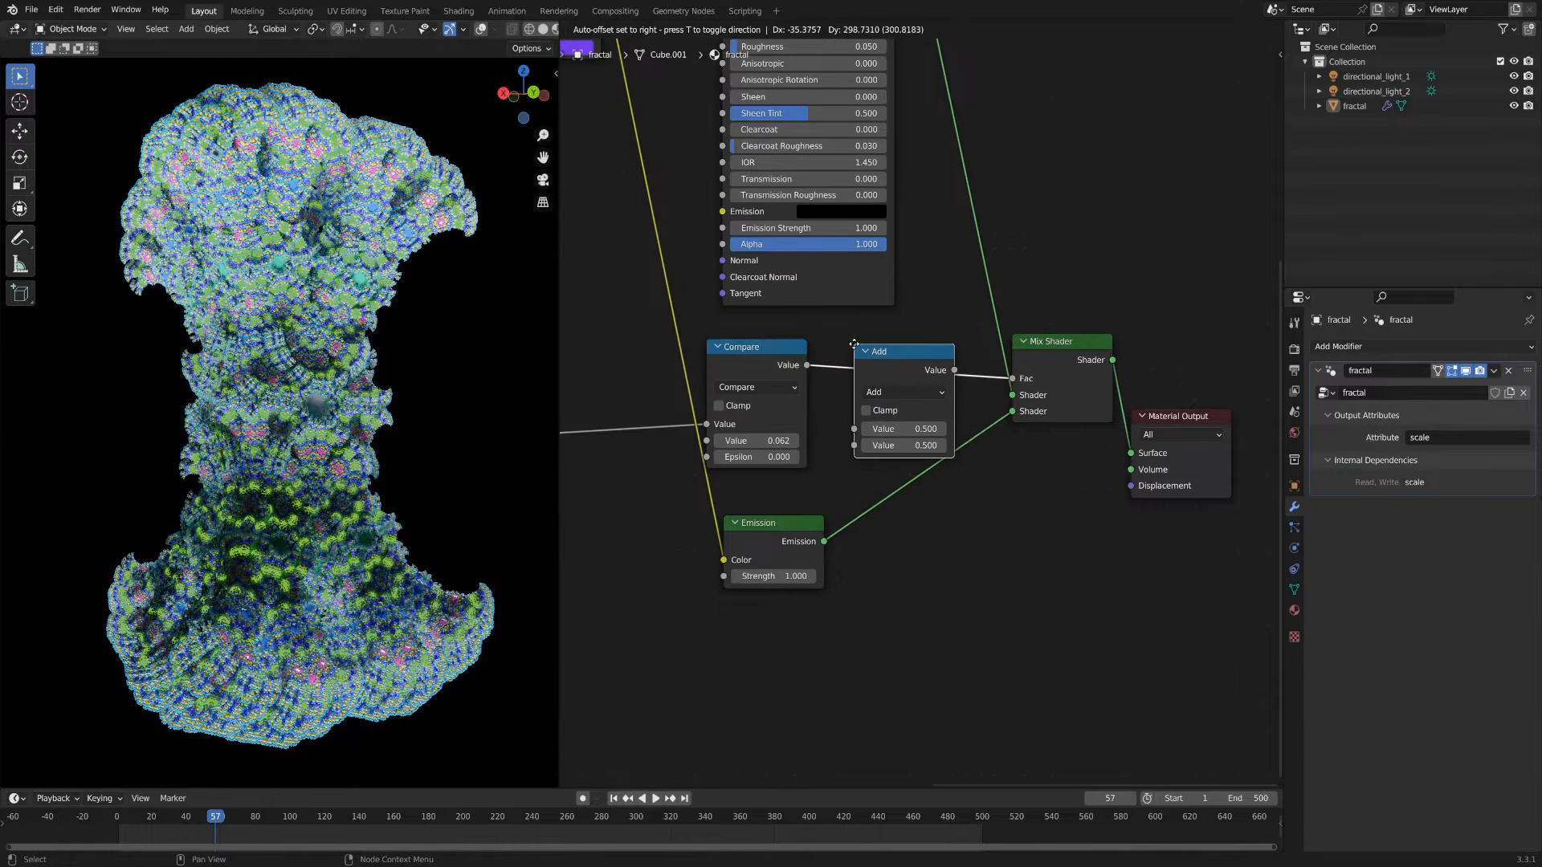
{"action": "left_click", "coordinate": [960, 631]}
{"action": "key", "text": "x"}
Step: Set the Emission shader's strength to 10
{"action": "left_click", "coordinate": [772, 576]}
{"action": "type", "text": "10"}
{"action": "key", "text": "Return"}
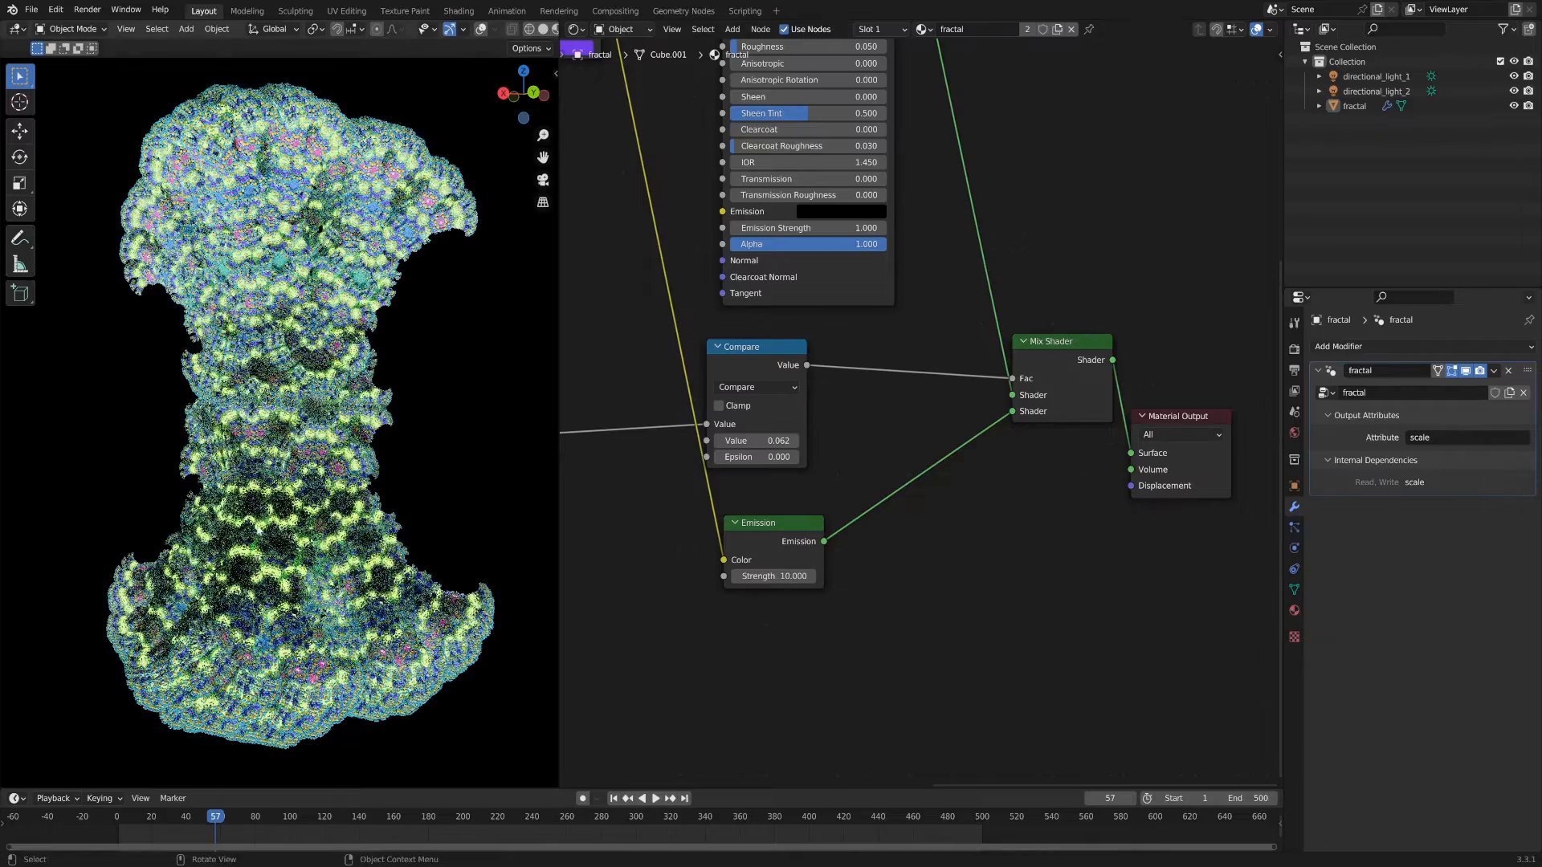
Step: Set the Hue Saturation Value node's Value to 0.2 to darken the fractal's colours
{"action": "scroll", "coordinate": [166, 531], "scroll_direction": "up", "scroll_amount": 5}
{"action": "middle_click_drag", "start_coordinate": [666, 301], "coordinate": [939, 623]}
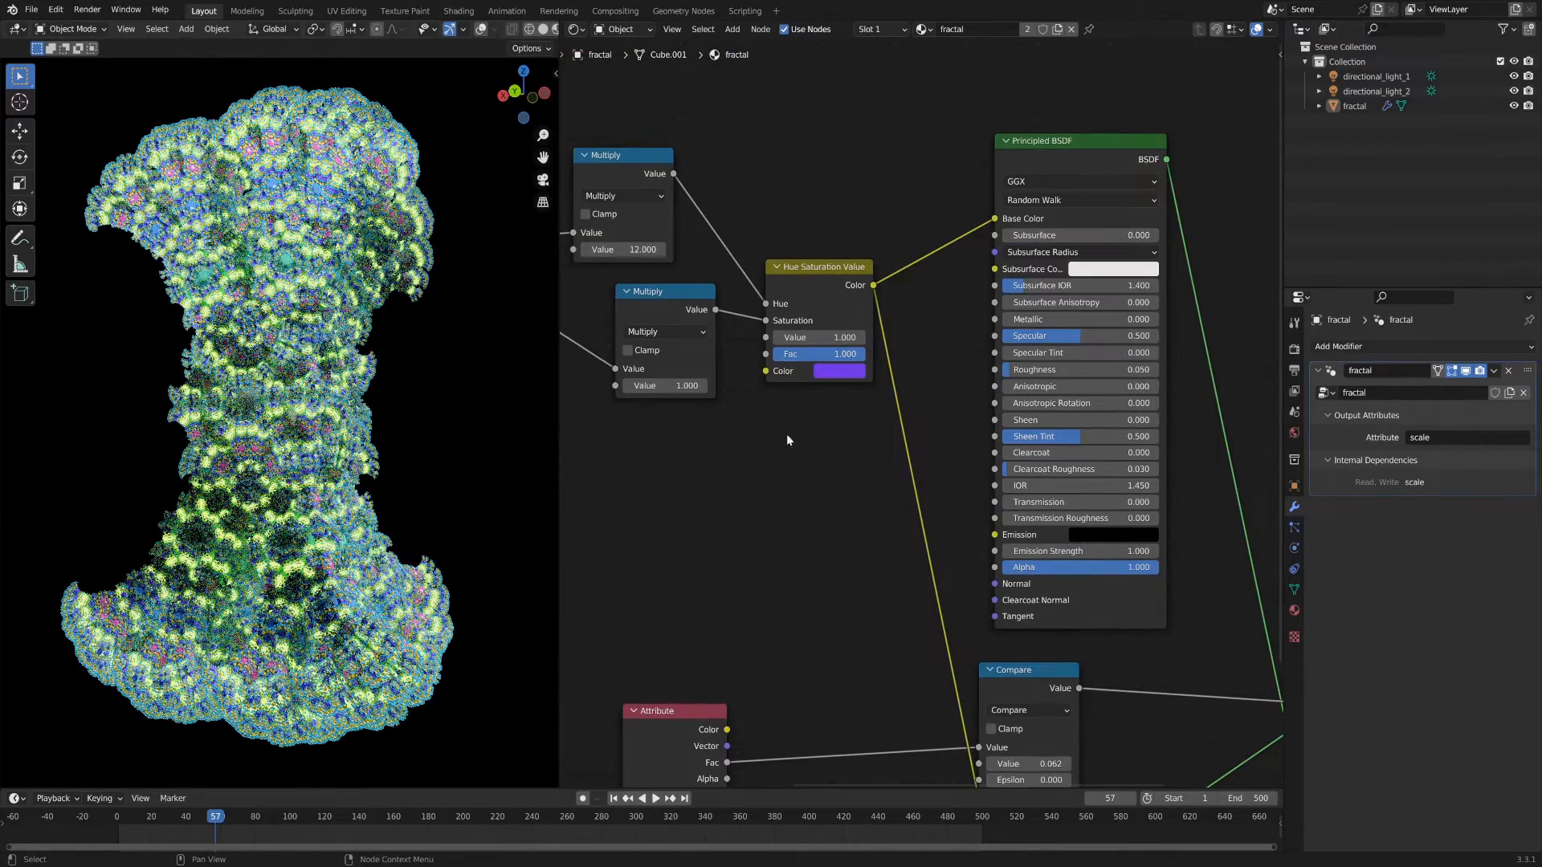
{"action": "left_click", "coordinate": [805, 338]}
{"action": "type", "text": ".2"}
{"action": "key", "text": "Return"}
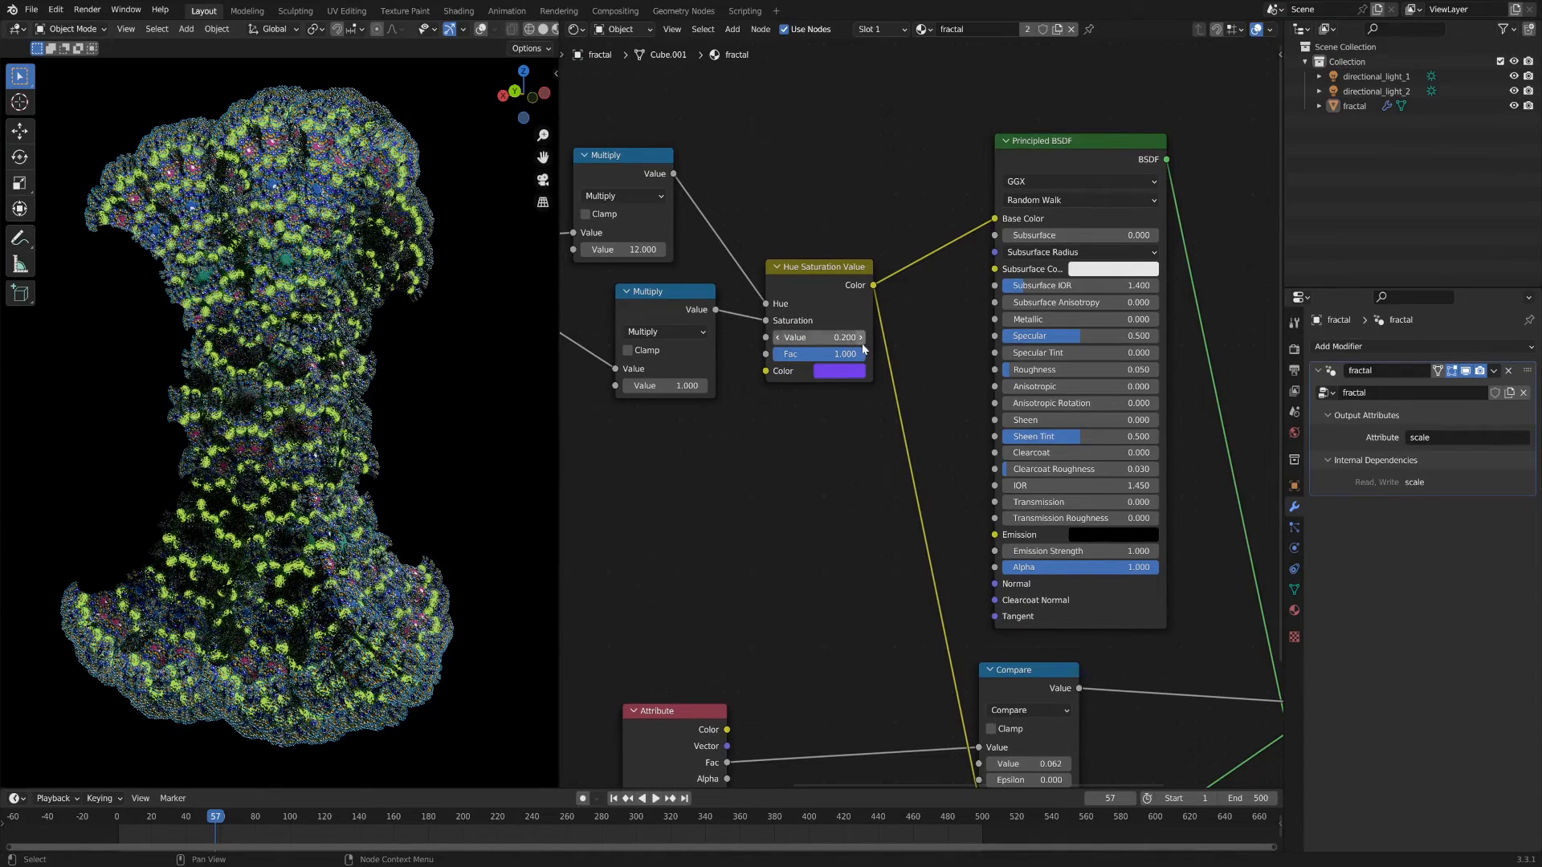
Step: Hide both directional lights in the viewport to judge the emission alone, and show directional_light_1 again
{"action": "left_click", "coordinate": [1513, 91]}
{"action": "left_click", "coordinate": [1514, 77]}
{"action": "left_click", "coordinate": [1514, 76]}
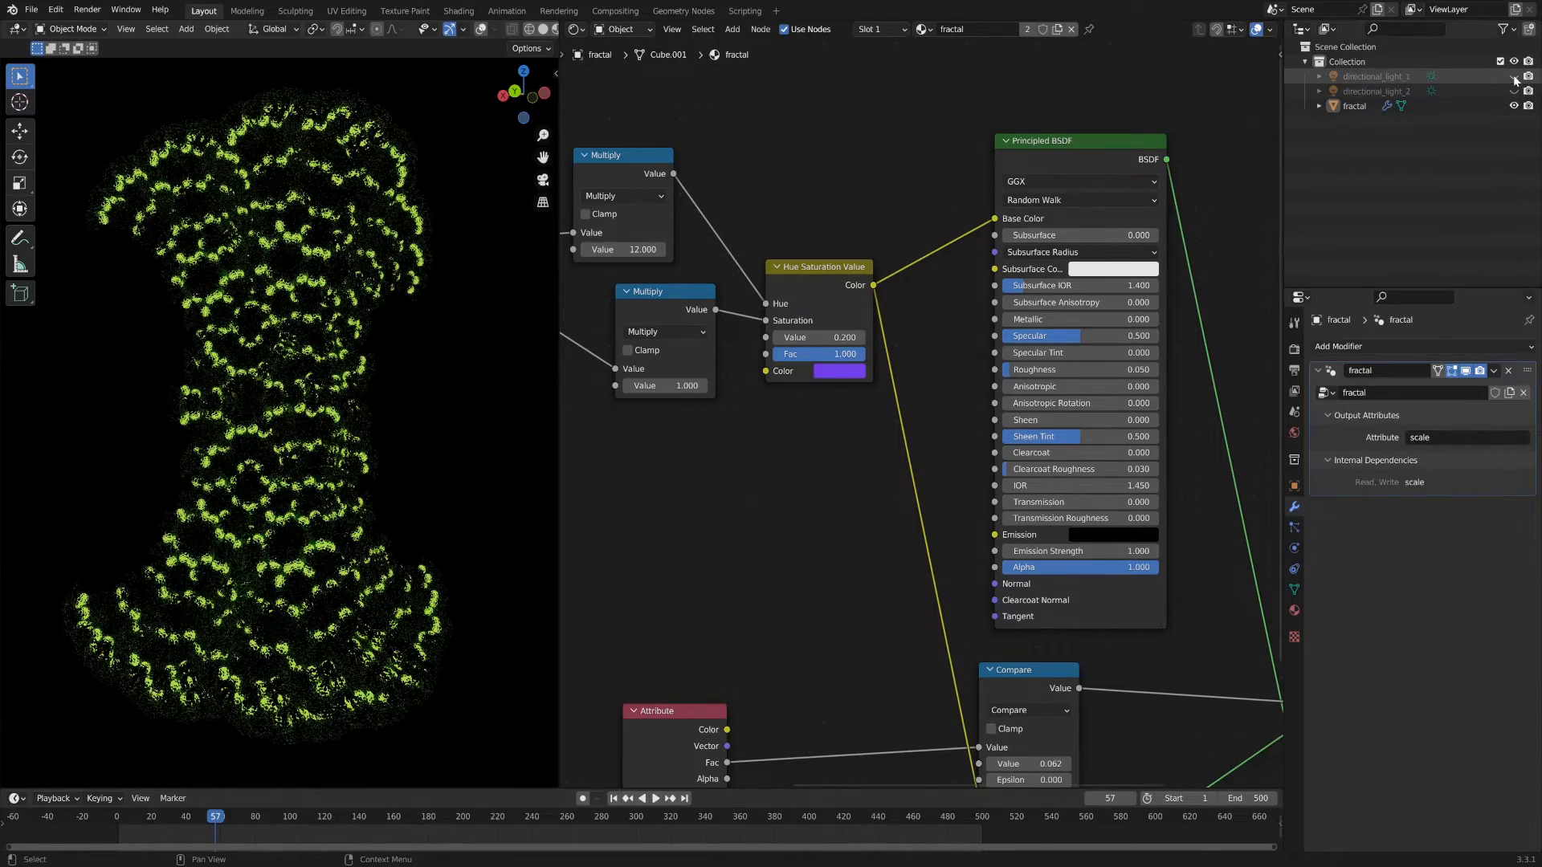
{"action": "left_click", "coordinate": [1514, 77]}
{"action": "middle_click_drag", "start_coordinate": [289, 450], "coordinate": [335, 509]}
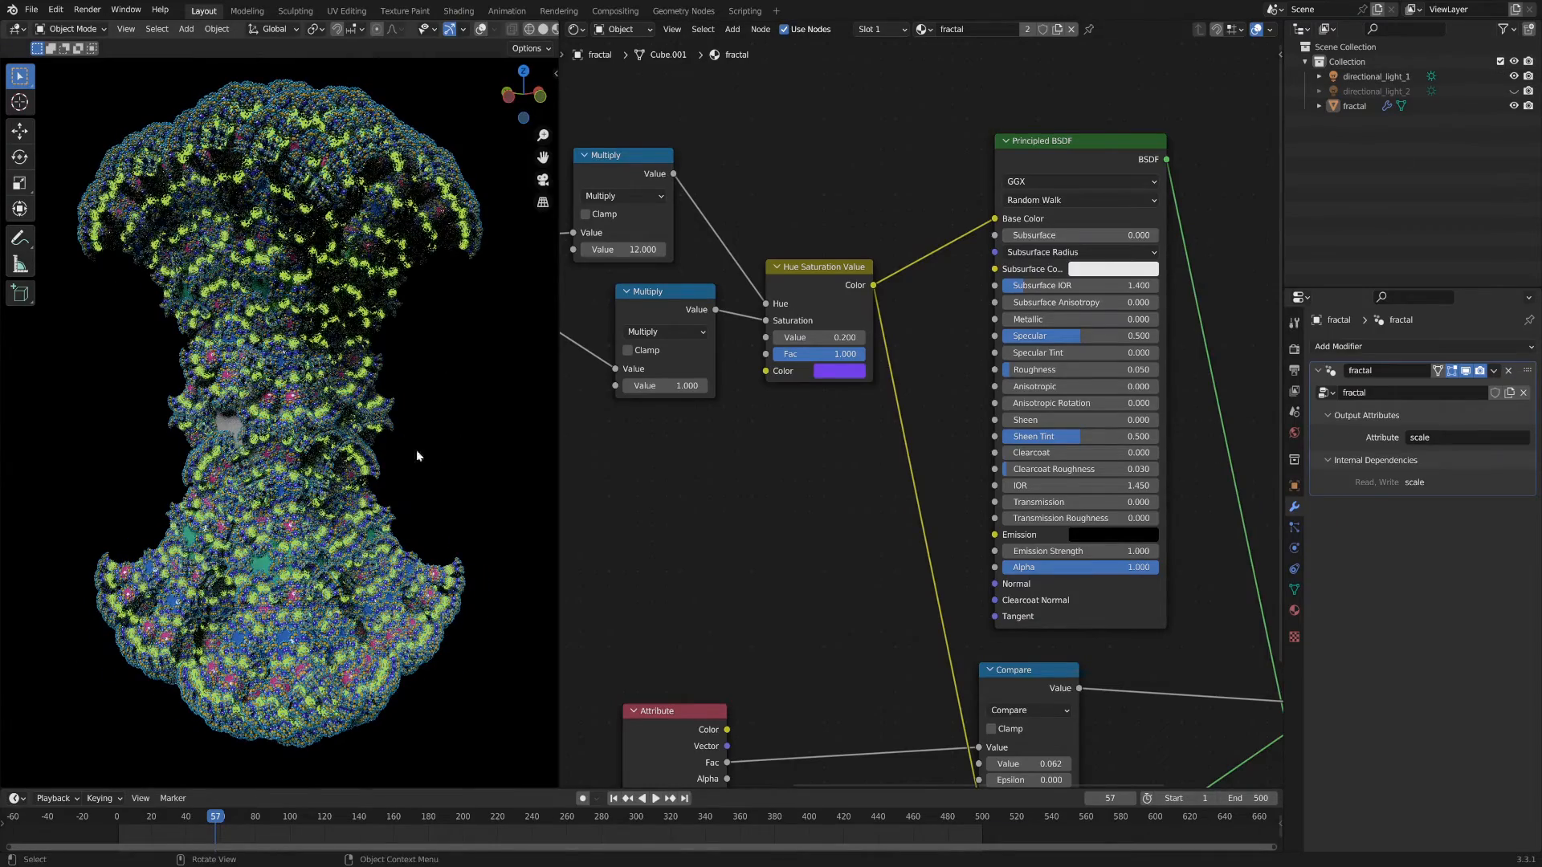
Step: Try a red input colour on the Hue Saturation Value node and change it to teal green
{"action": "left_click", "coordinate": [819, 375]}
{"action": "left_click_drag", "start_coordinate": [849, 253], "coordinate": [888, 261]}
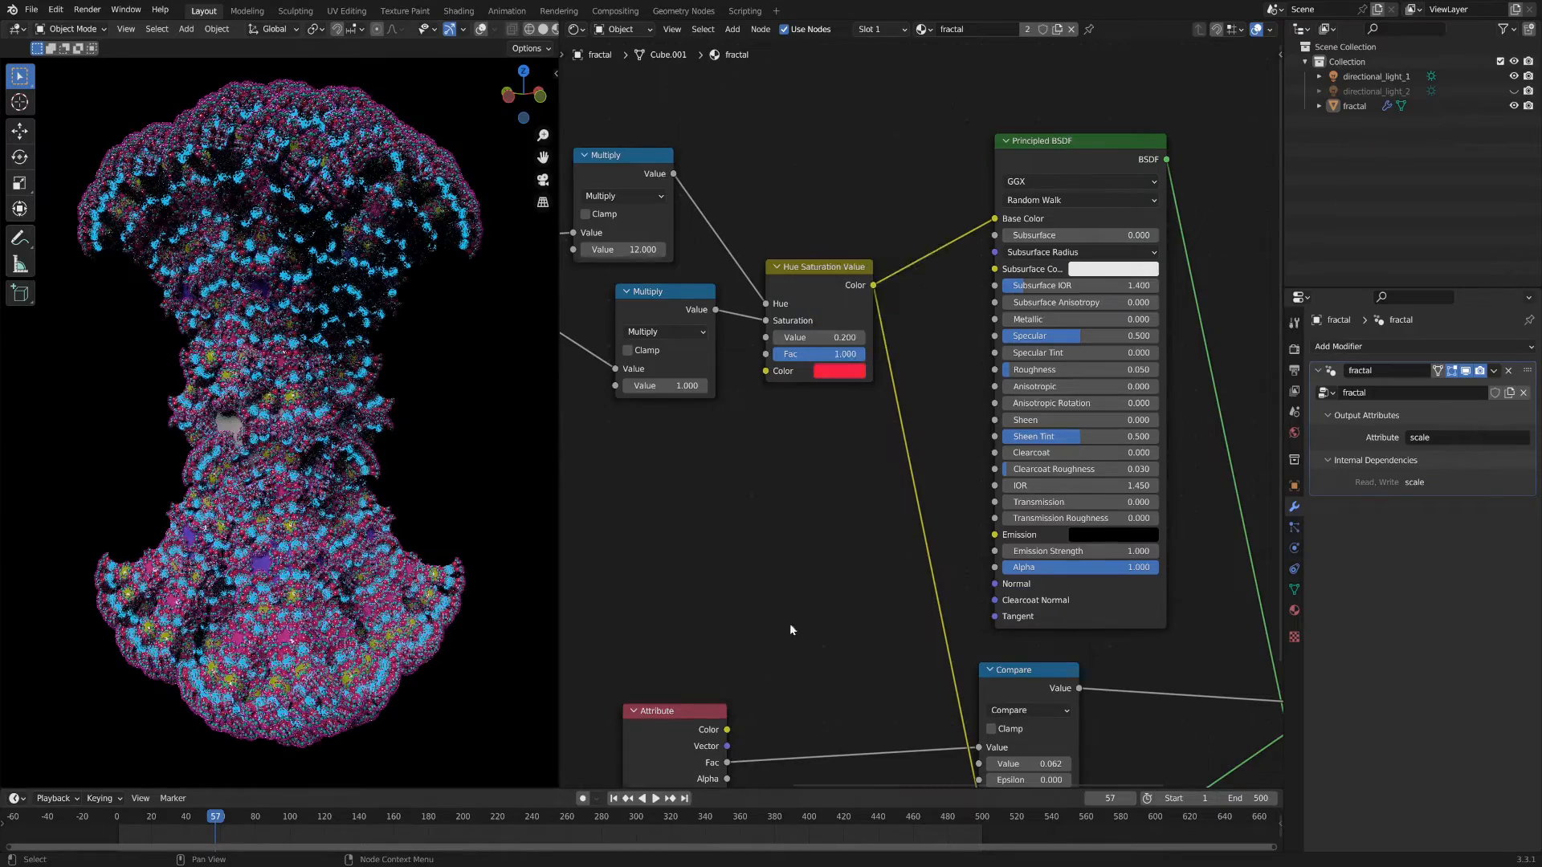
{"action": "scroll", "coordinate": [784, 608], "scroll_direction": "down", "scroll_amount": 1}
{"action": "middle_click_drag", "start_coordinate": [784, 609], "coordinate": [754, 475]}
{"action": "left_click", "coordinate": [827, 245]}
{"action": "left_click_drag", "start_coordinate": [835, 186], "coordinate": [837, 82]}
Step: Increase the Emission shader's strength to make the emissive spheres glow brighter
{"action": "middle_click_drag", "start_coordinate": [985, 647], "coordinate": [928, 532]}
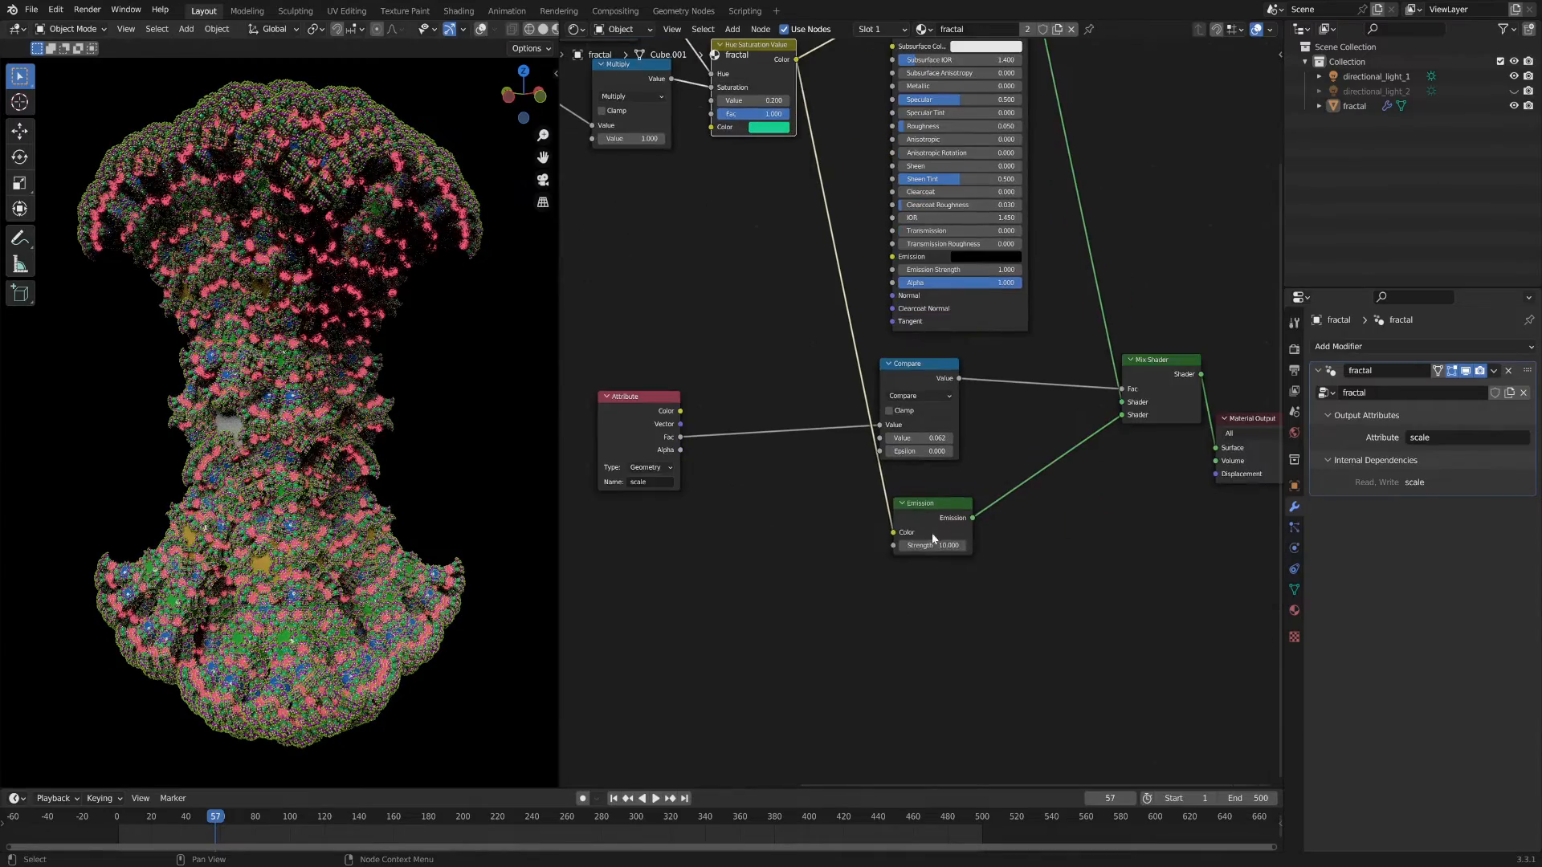
{"action": "left_click", "coordinate": [934, 545]}
{"action": "type", "text": "10"}
{"action": "key", "text": "Return"}
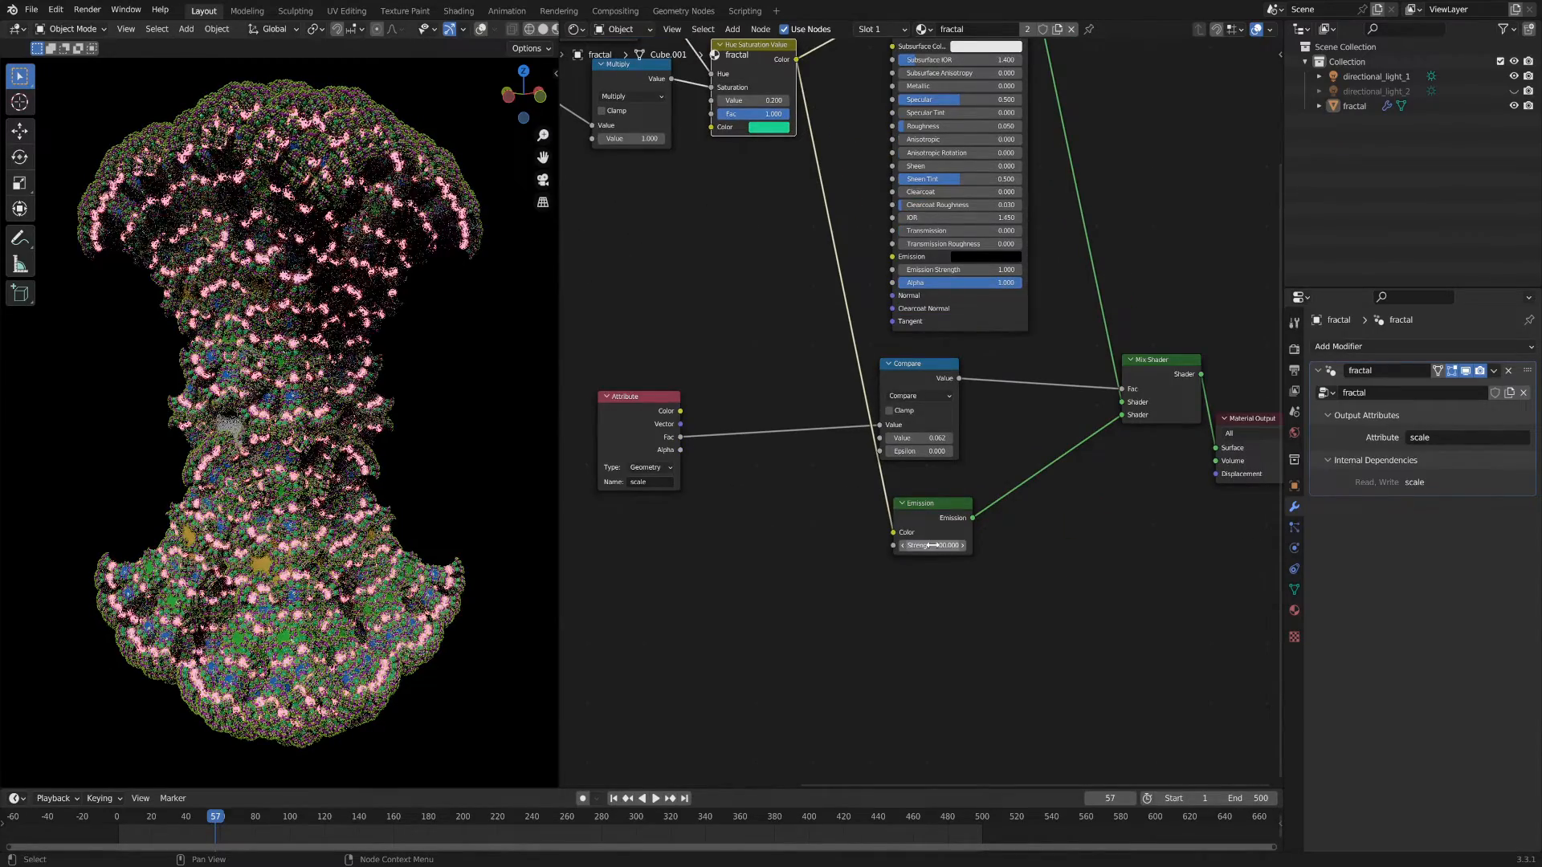